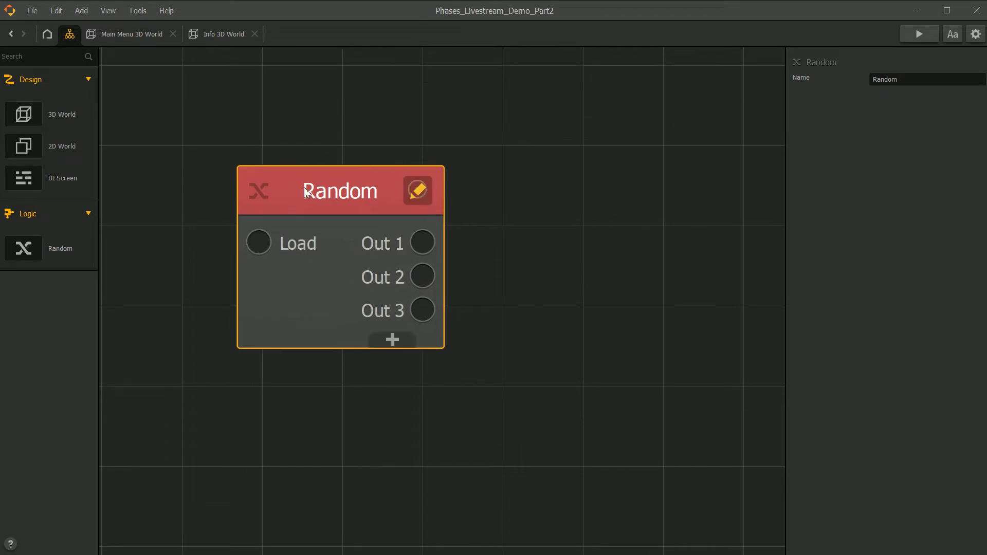
Delete the unconnected Random node from the project's node map.
scroll(564, 255, "down", 4)
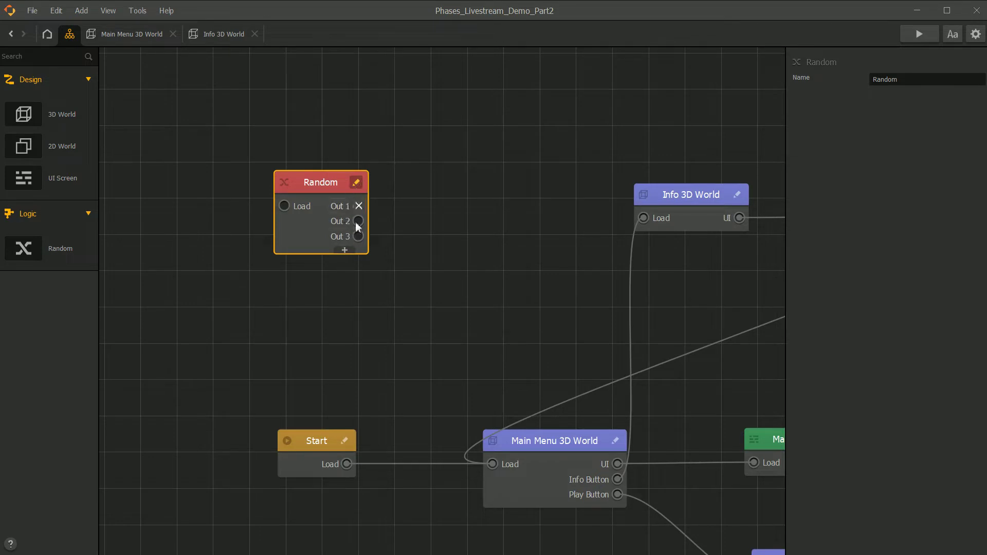
key("Delete")
scroll(345, 187, "down", 3)
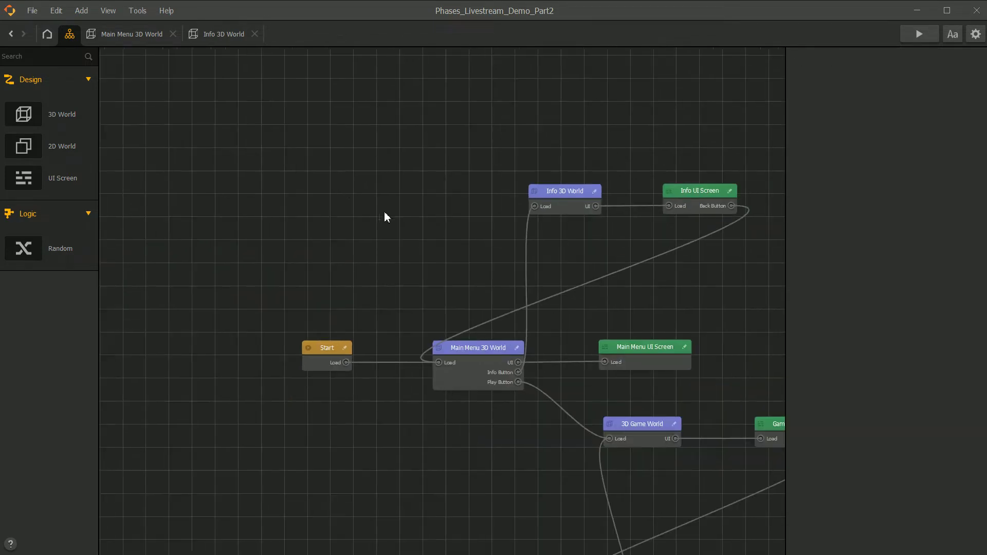
left_click_drag(386, 214, 353, 203)
middle_click_drag(353, 202, 349, 201)
left_click_drag(53, 177, 208, 183)
key("Delete")
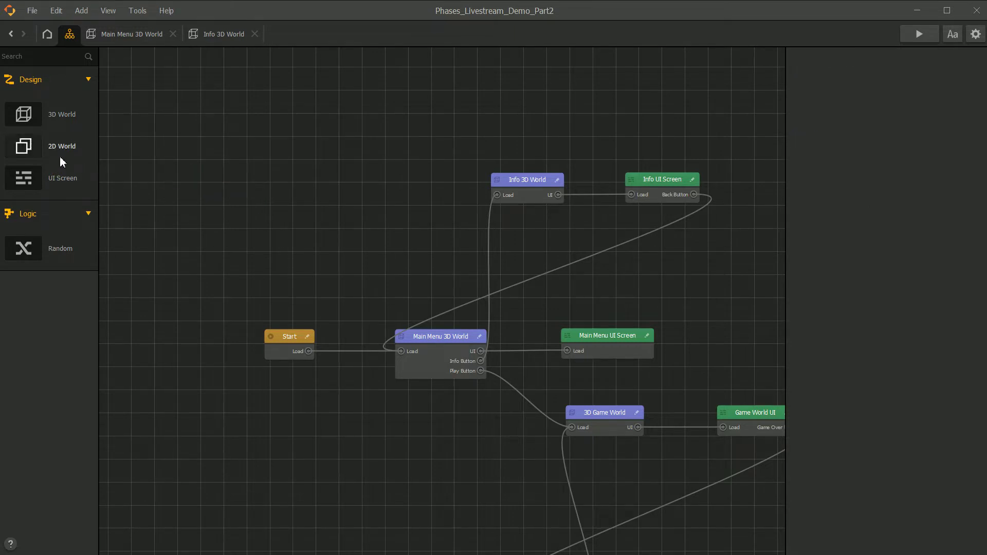
left_click_drag(59, 157, 260, 183)
scroll(264, 176, "up", 3)
scroll(264, 177, "down", 2)
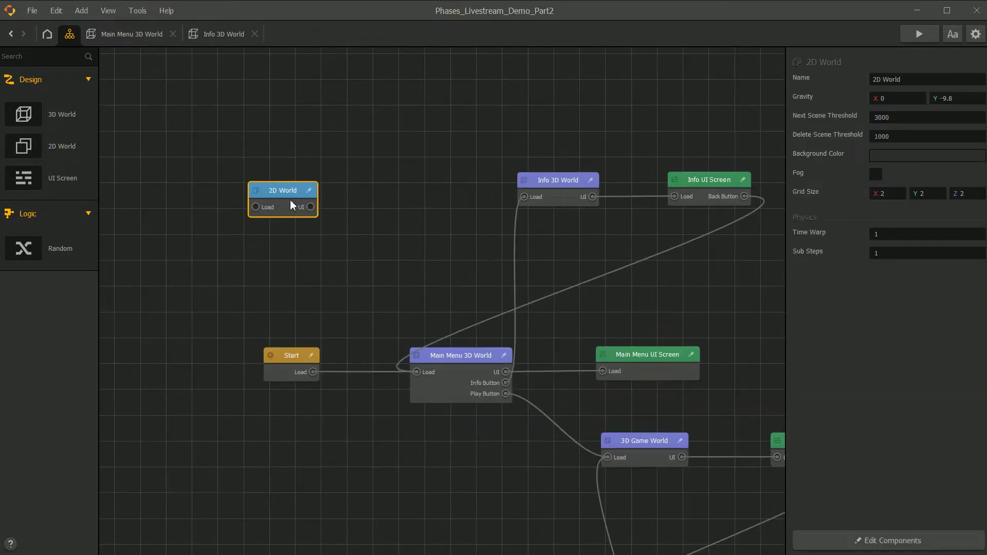
key("Delete")
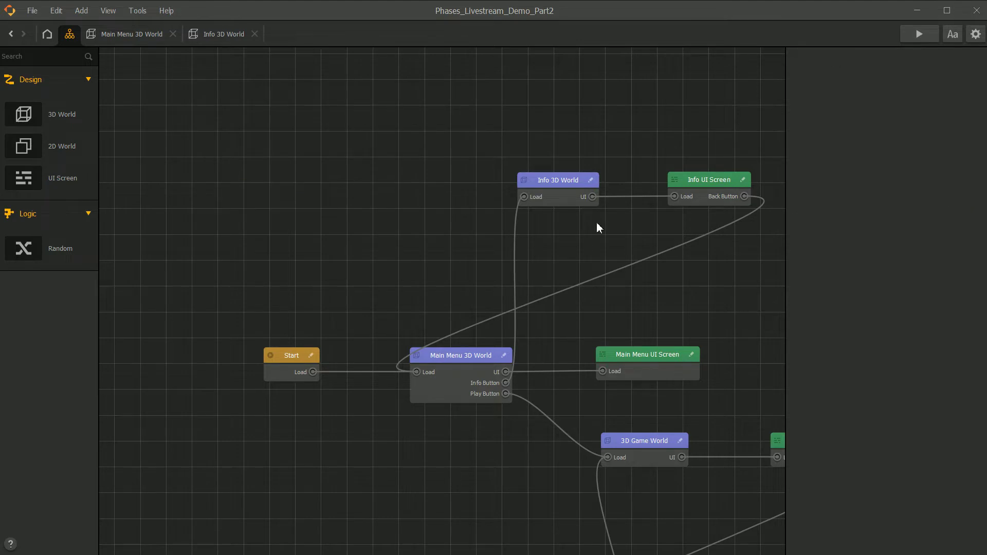
Preview the game and play from the main menu through the gem and checkpoint sections.
scroll(638, 181, "down", 2)
left_click_drag(549, 337, 524, 257)
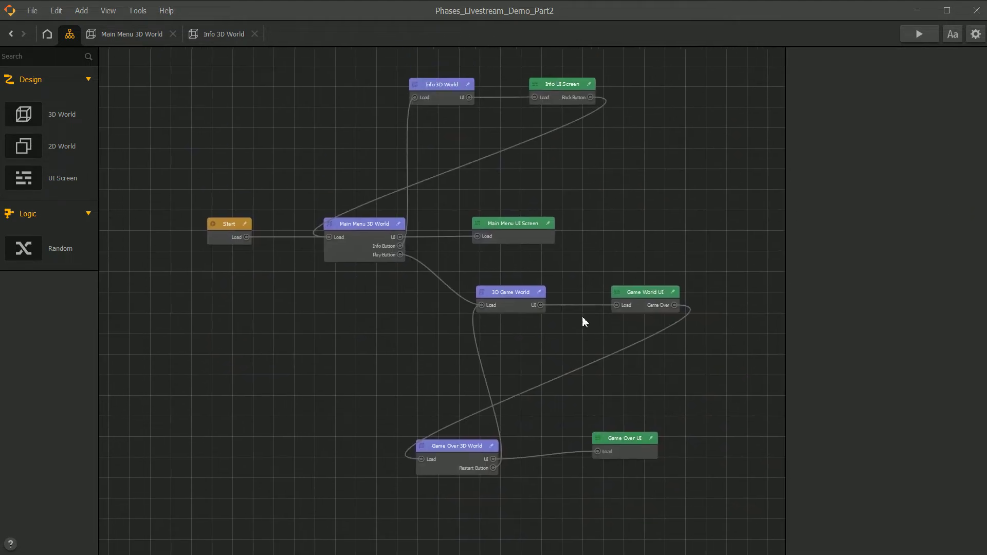
left_click(909, 36)
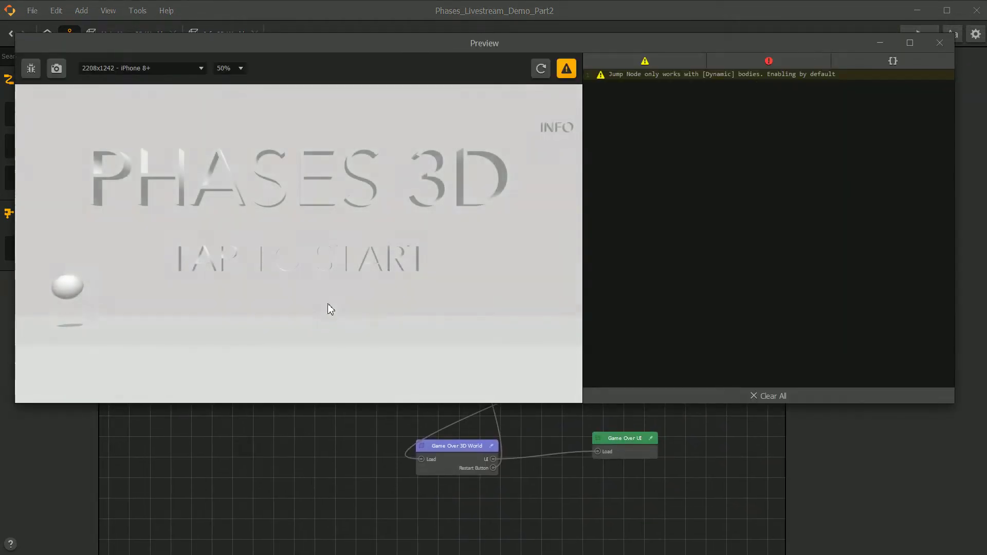
left_click(240, 268)
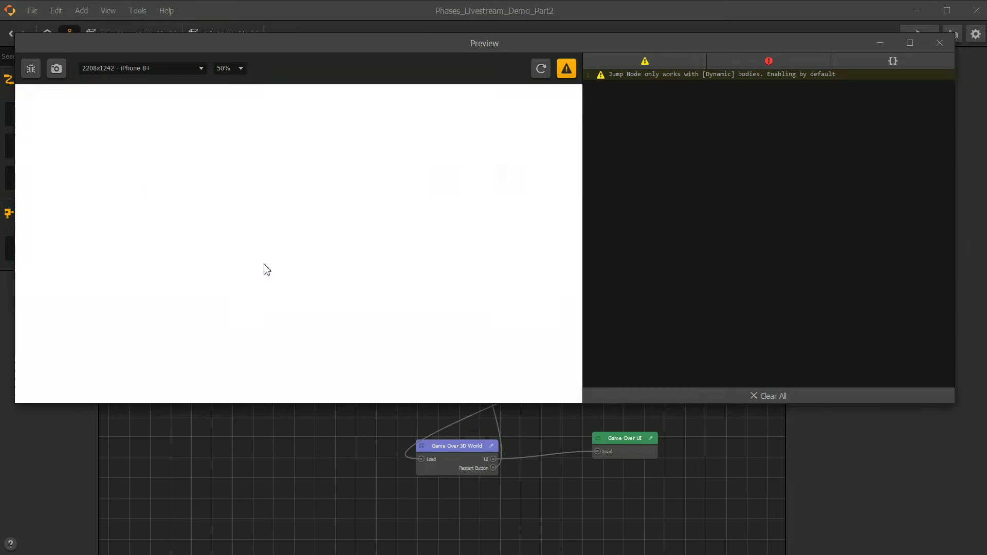
left_click(368, 284)
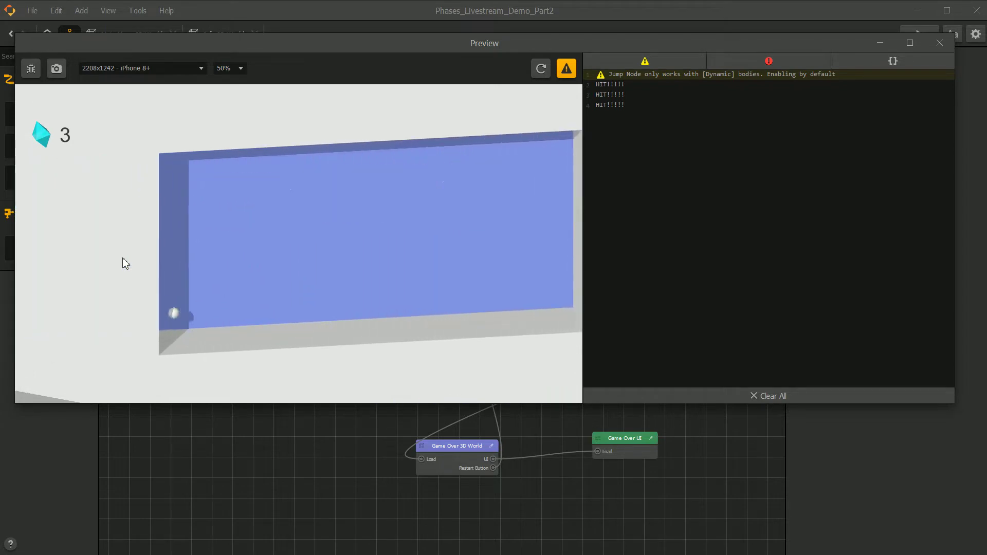
left_click(389, 304)
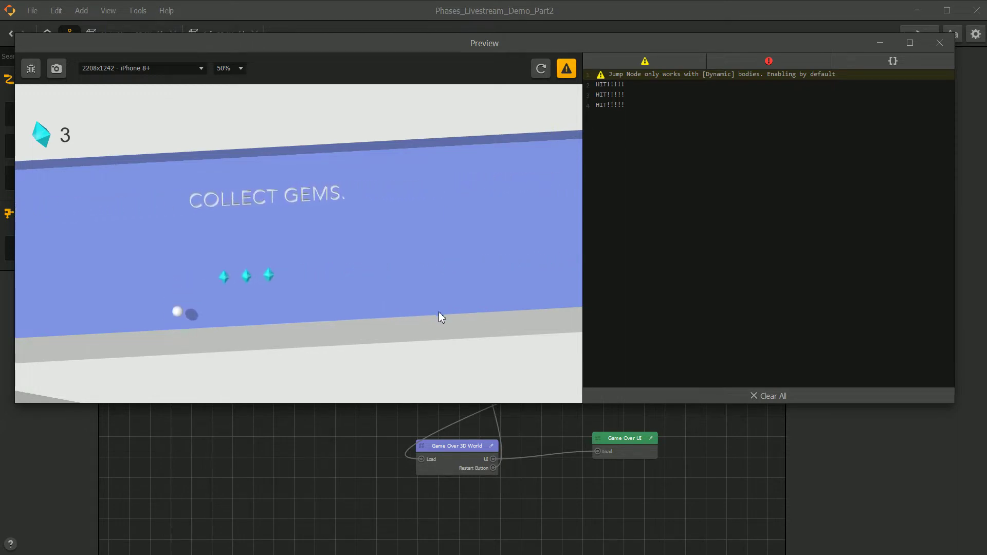
left_click(434, 313)
left_click(424, 315)
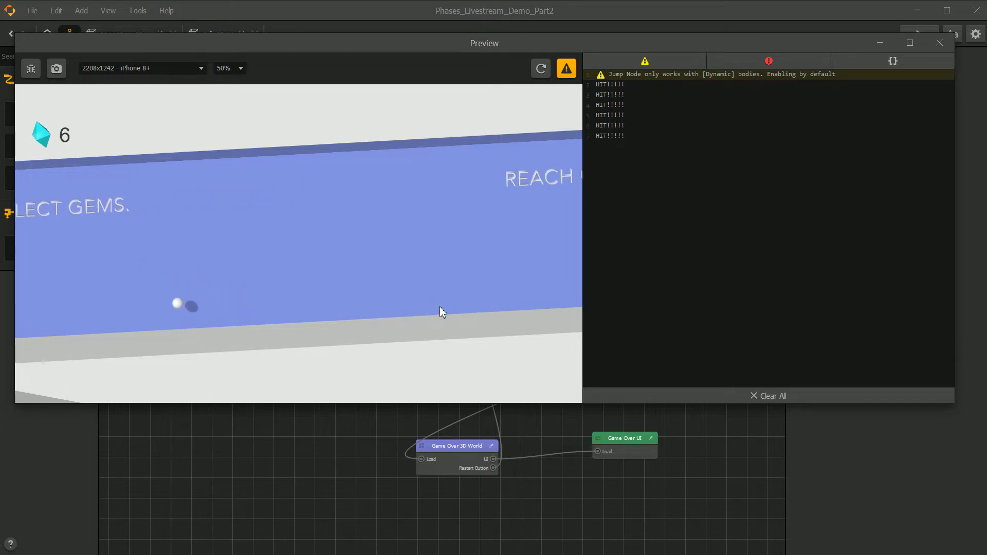
left_click(76, 247)
left_click(551, 260)
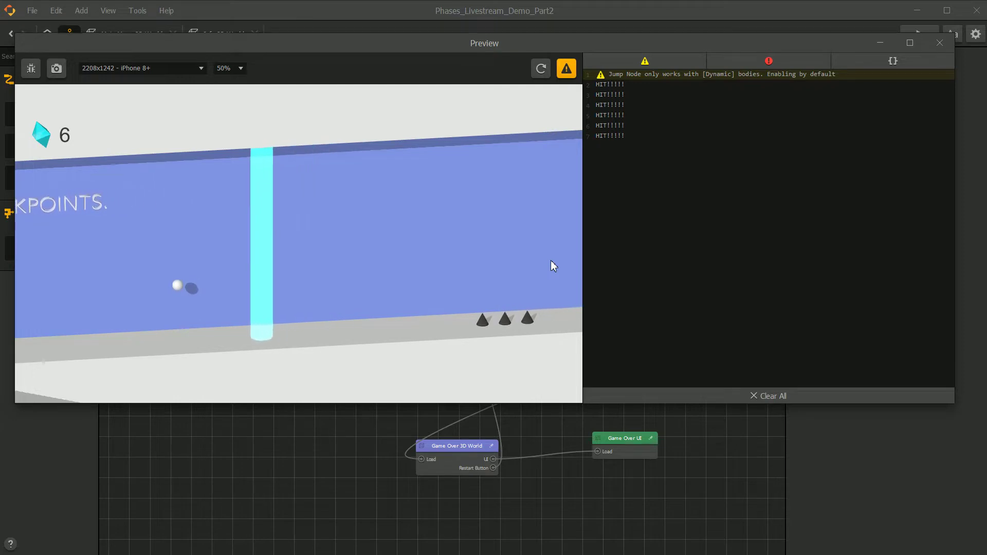
Check for Buildbox updates and dismiss the update notice.
left_click(169, 18)
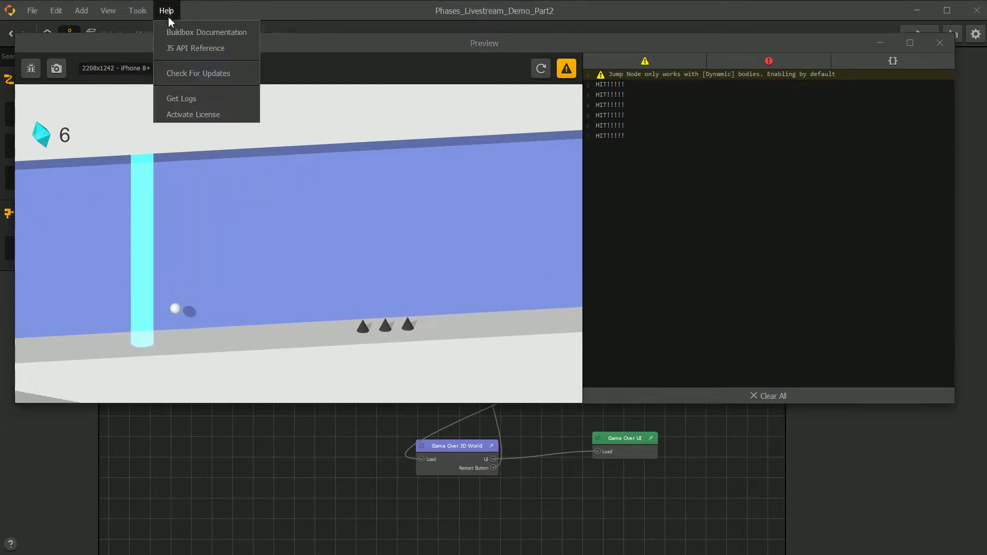
left_click(214, 73)
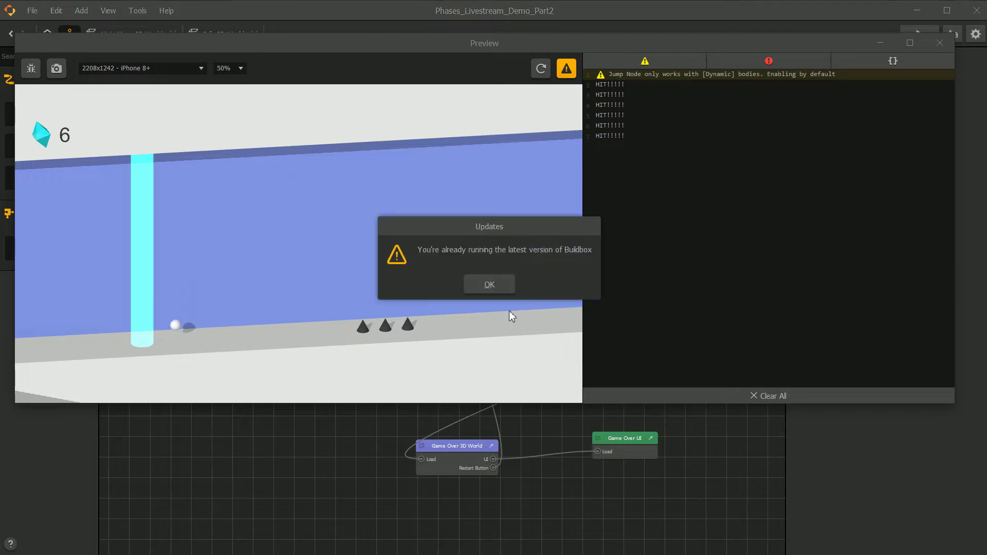
left_click(489, 285)
Close the game preview and review the update release notes on the home page, ending on the templates list.
left_click_drag(263, 49, 256, 102)
left_click(46, 35)
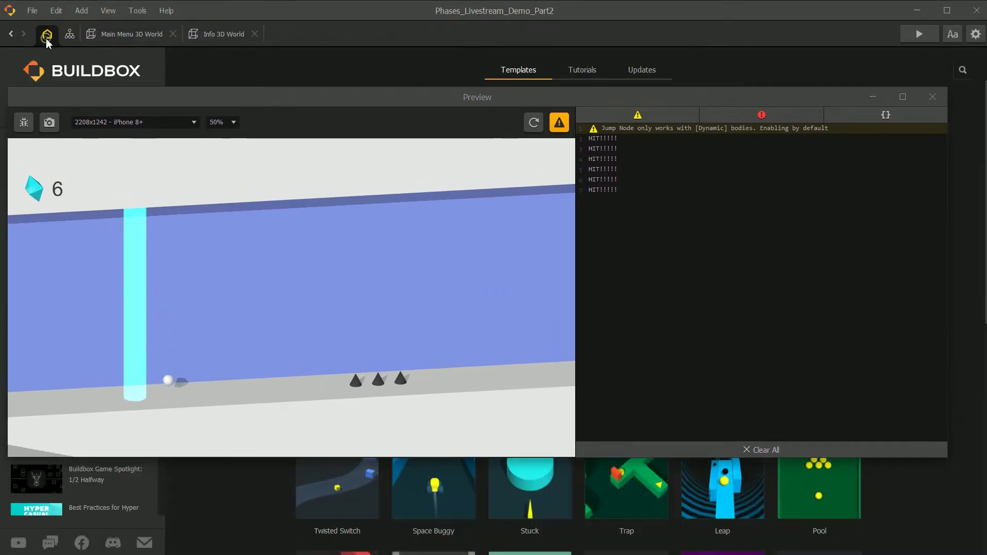
left_click_drag(175, 93, 228, 182)
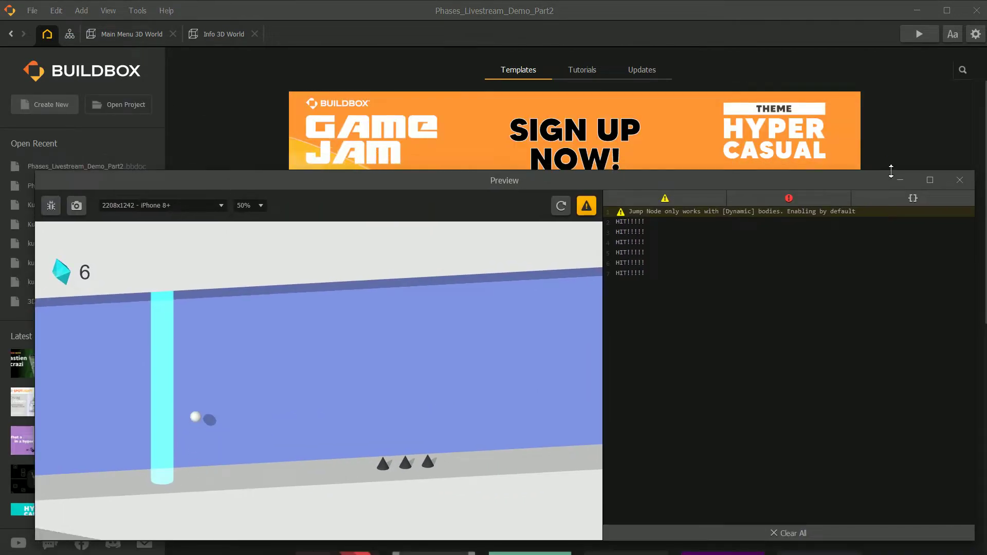
left_click(958, 180)
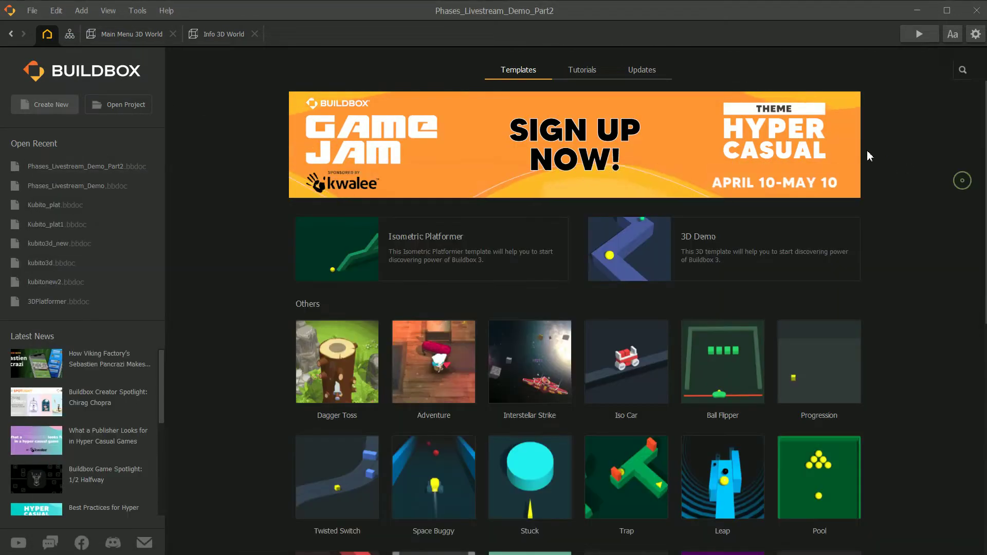
left_click(653, 71)
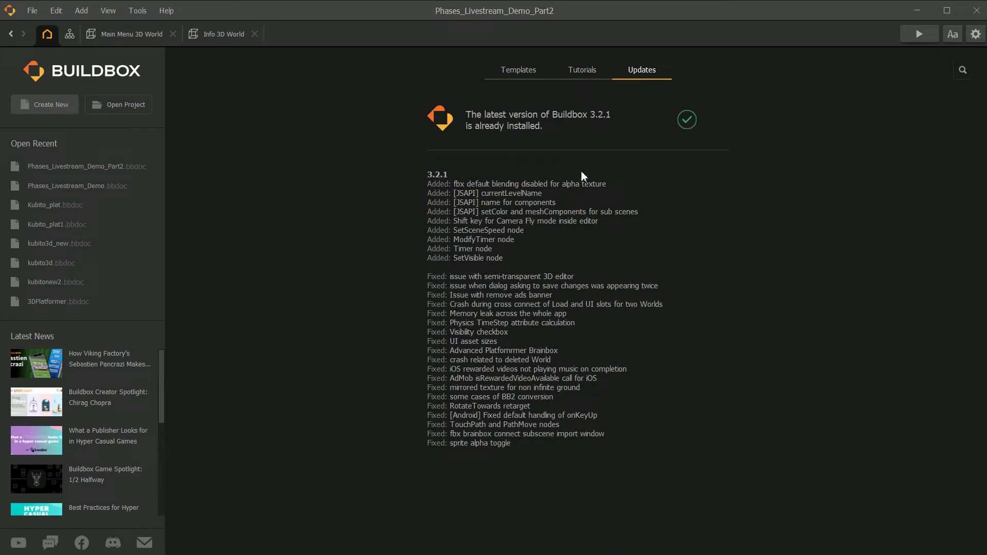
left_click(523, 70)
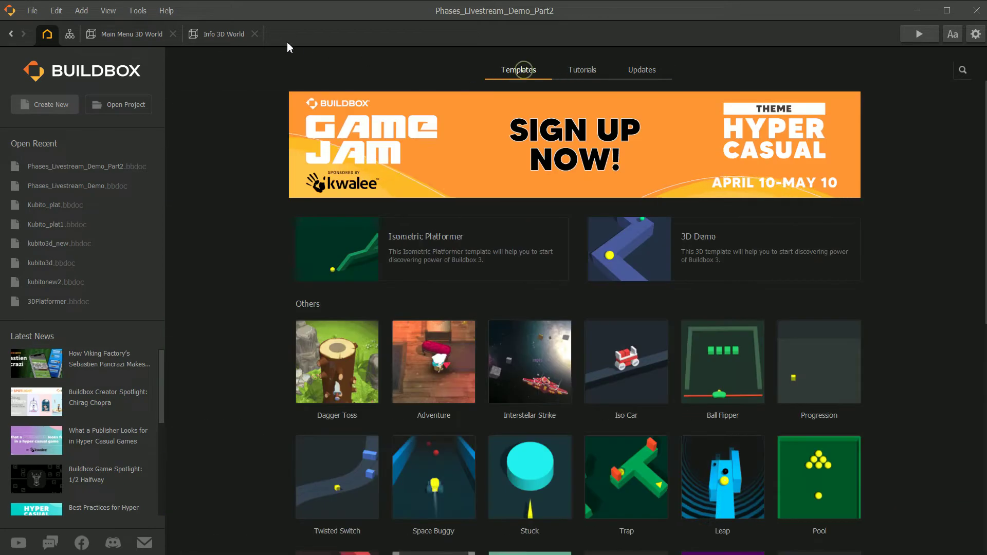
Open the Main Menu 3D World, playtest the game past the enemies, reverse-gravity gates and checkpoint, and close the preview.
left_click(144, 32)
left_click(909, 34)
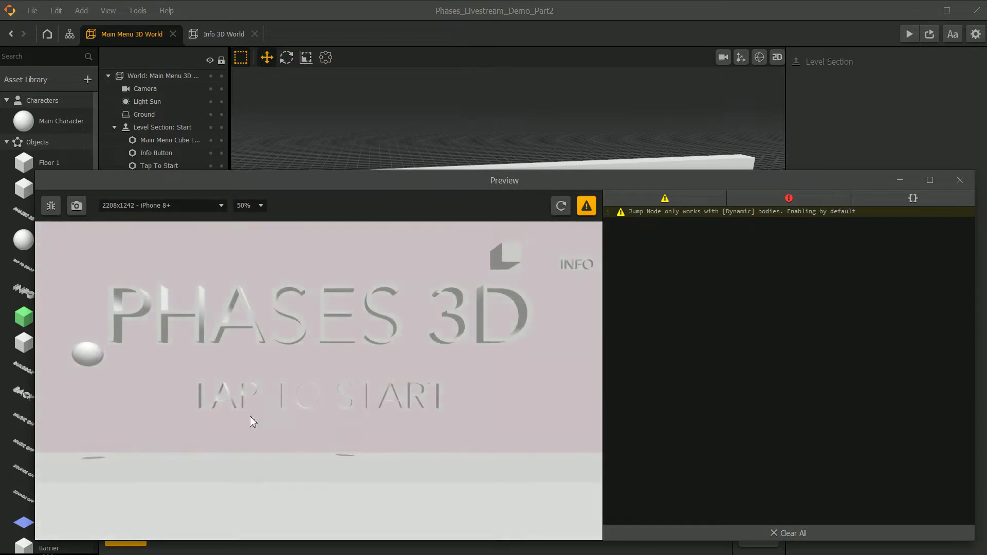
left_click(371, 406)
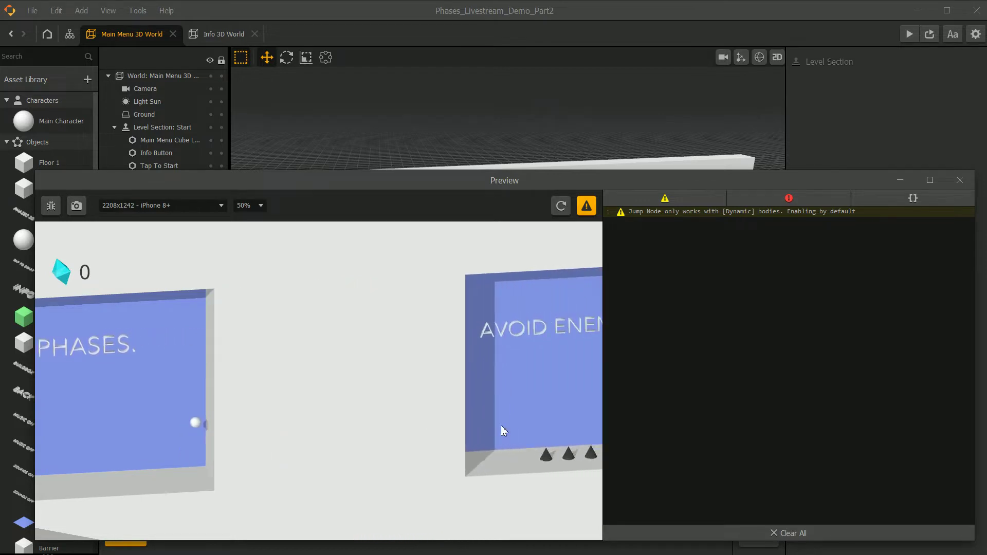
left_click(471, 424)
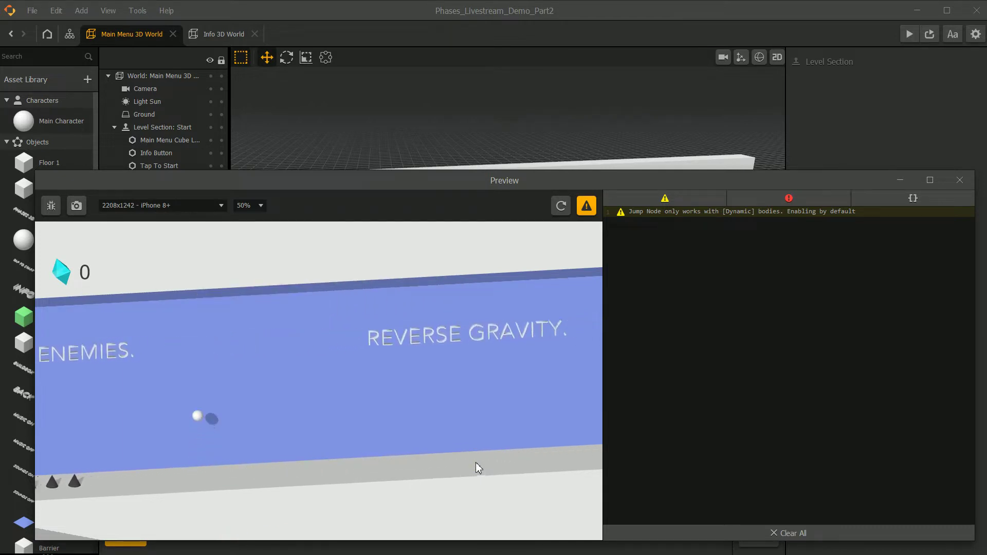
left_click(473, 414)
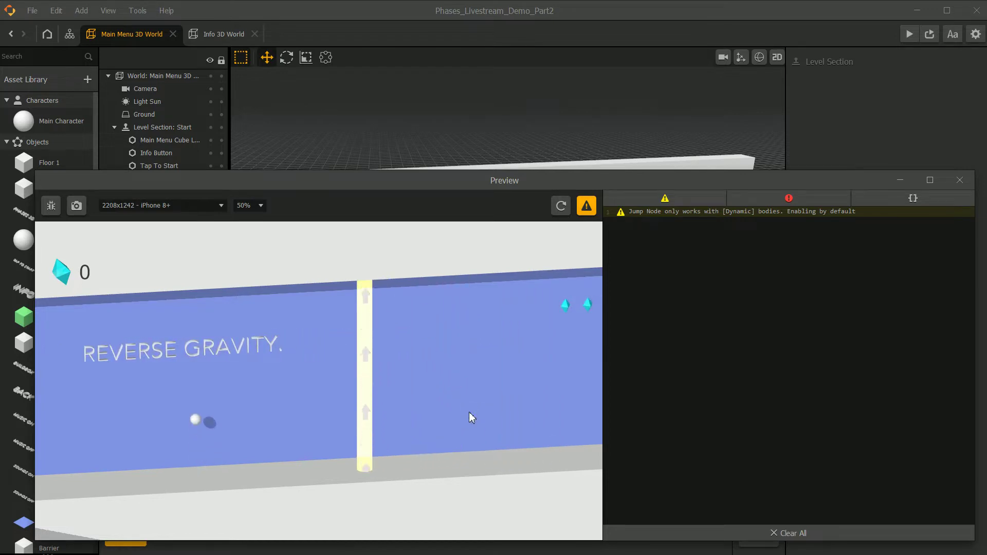
left_click(473, 405)
left_click(473, 402)
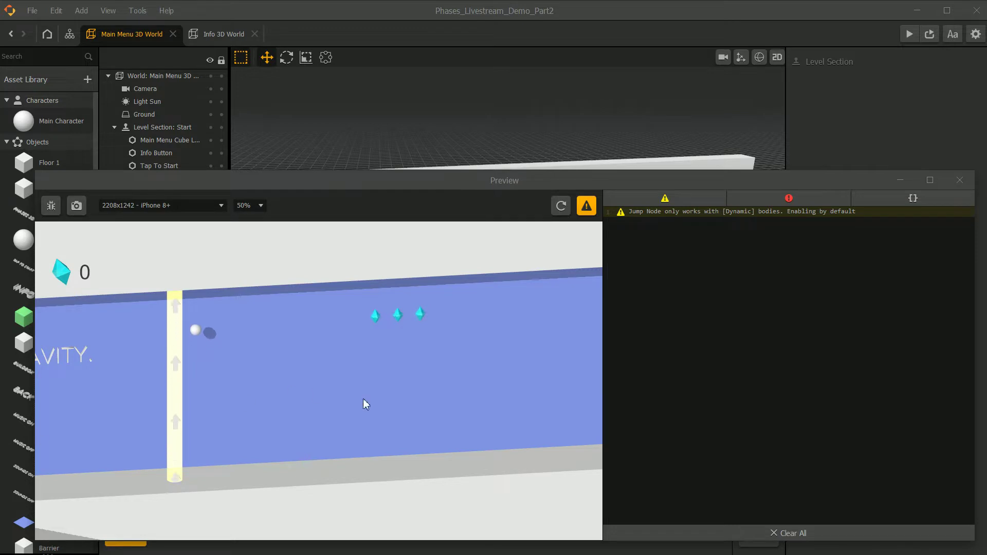
left_click(409, 404)
left_click(408, 402)
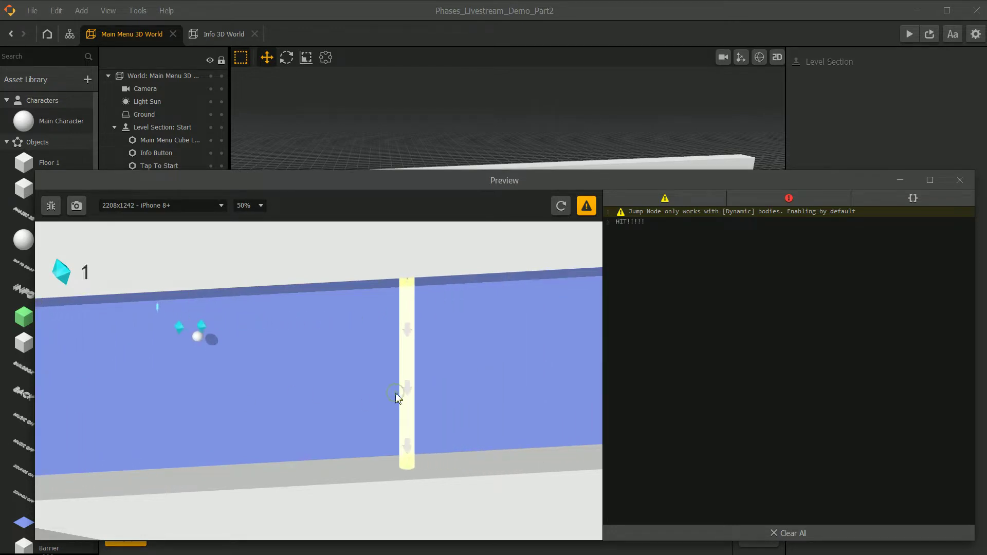
left_click(177, 378)
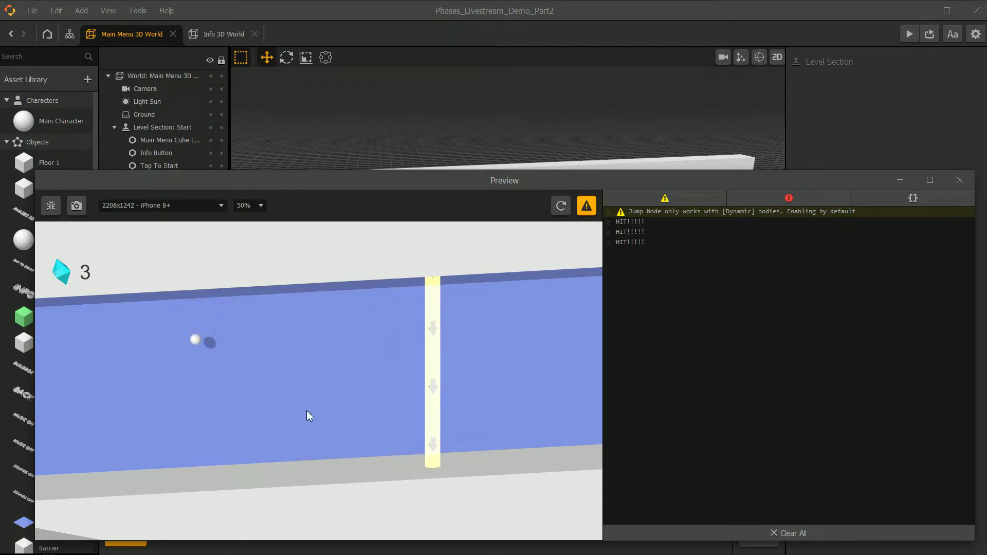
left_click(325, 411)
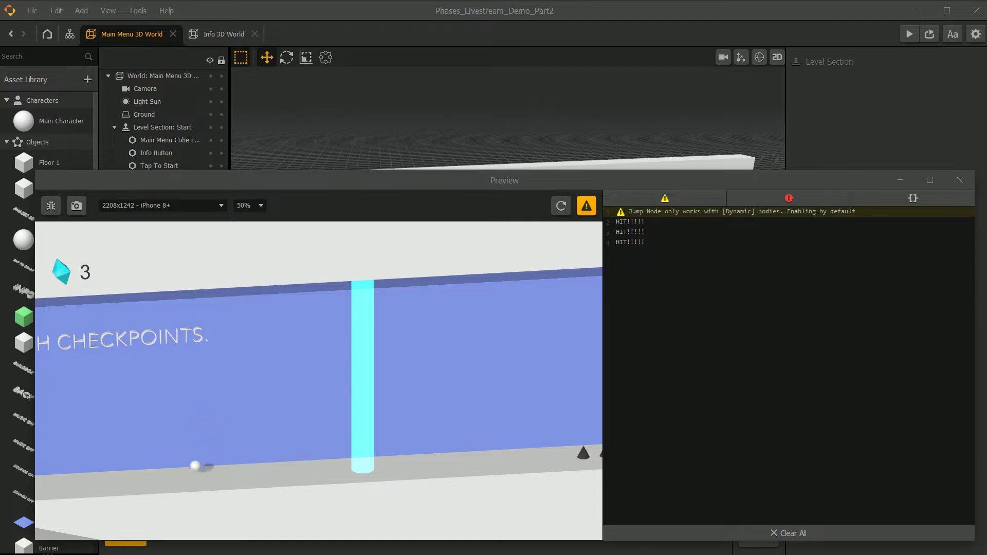
left_click(517, 371)
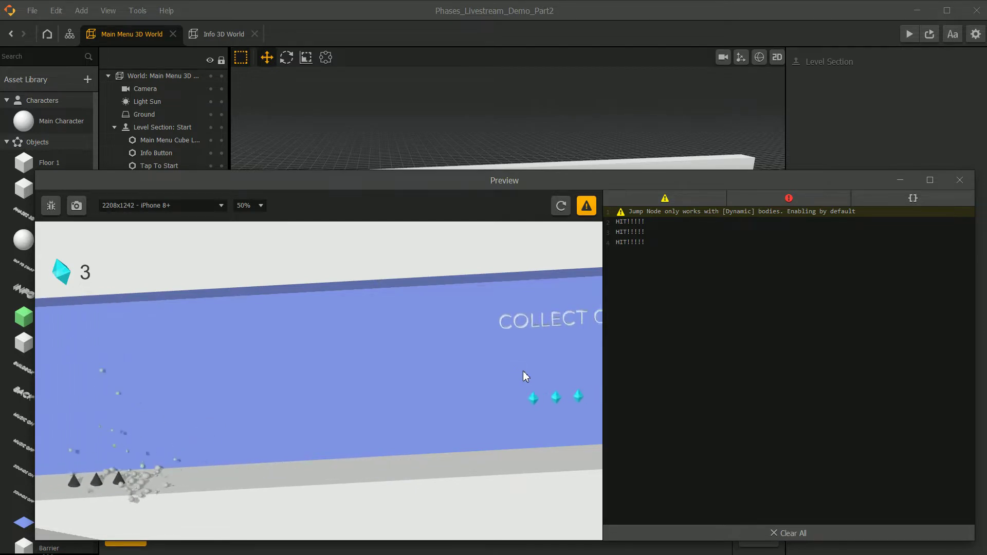
left_click(960, 180)
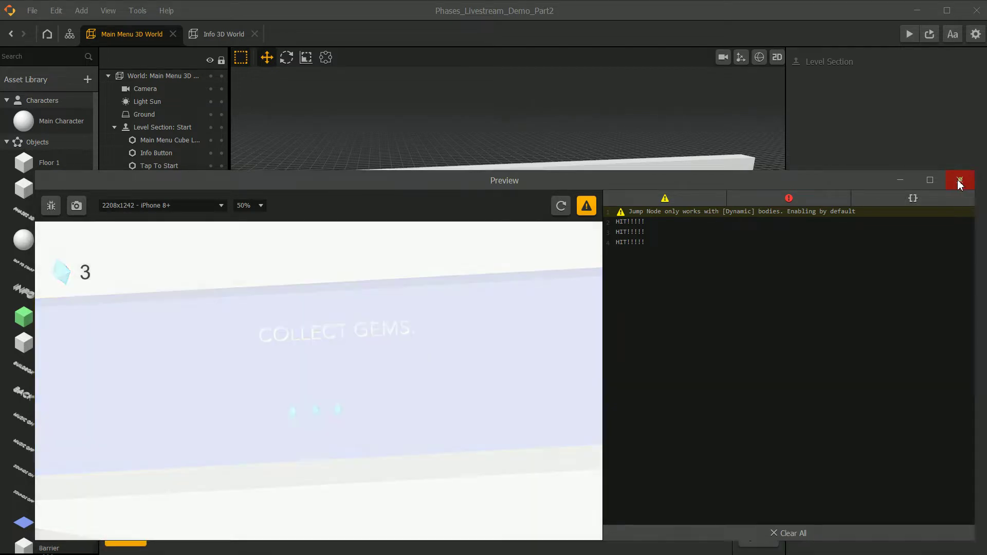
Open the Info 3D World from the node map and select its background wall object.
left_click(71, 35)
scroll(454, 195, "up", 4)
scroll(454, 198, "down", 3)
double_click(406, 121)
scroll(432, 242, "up", 1)
scroll(443, 258, "down", 5)
right_click_drag(510, 244, 463, 249)
left_click(458, 240)
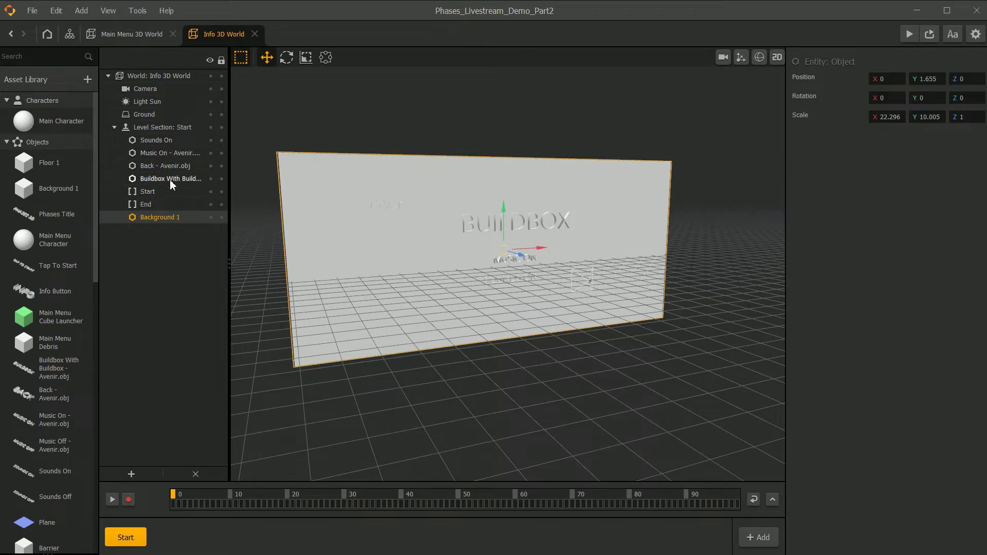
Open the Background 1 asset's node graph and set the upper-left Color Animation node's target color to green #58ff4f.
double_click(42, 190)
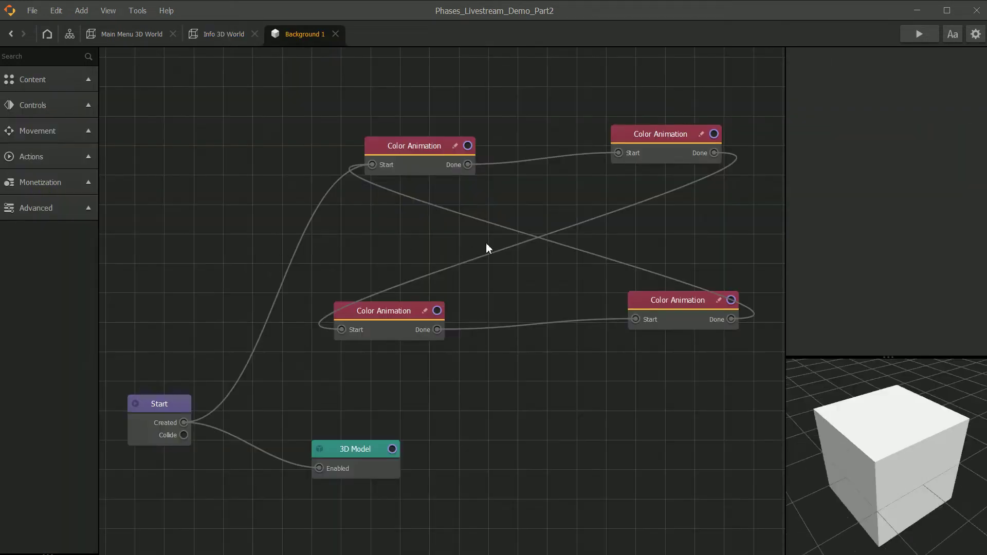
left_click(414, 151)
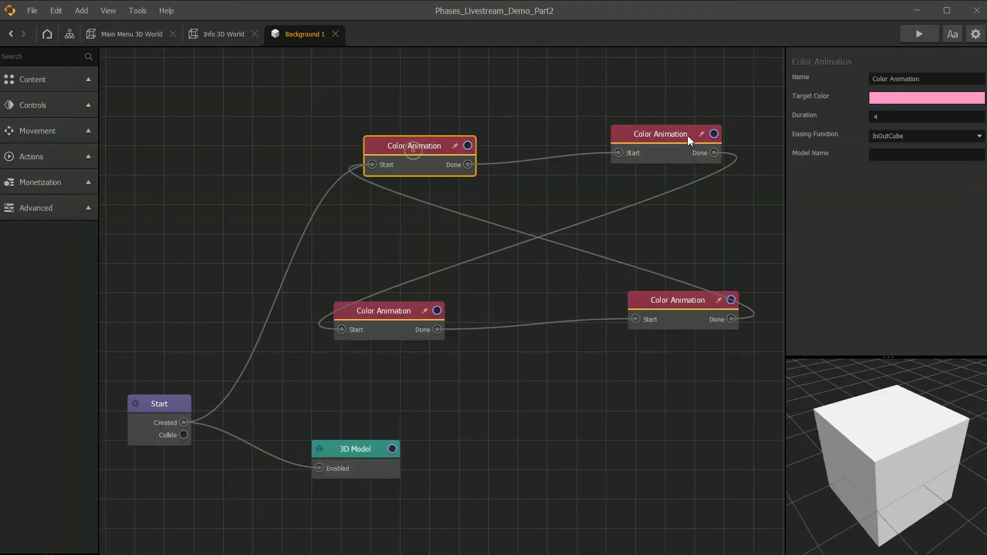
left_click(946, 103)
left_click(528, 250)
left_click(561, 214)
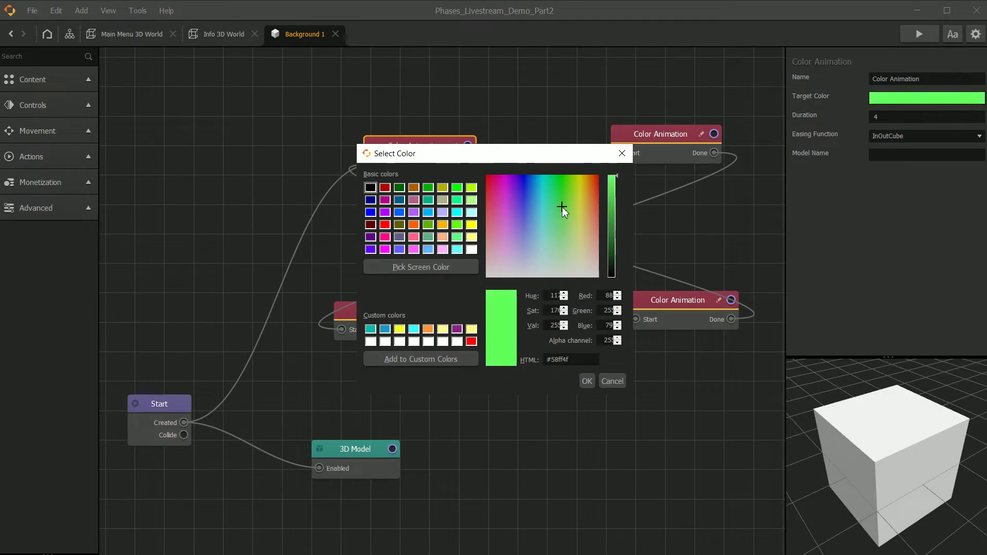
left_click(584, 380)
Set the lower-right Color Animation node's target color to pink.
left_click(635, 301)
left_click(903, 103)
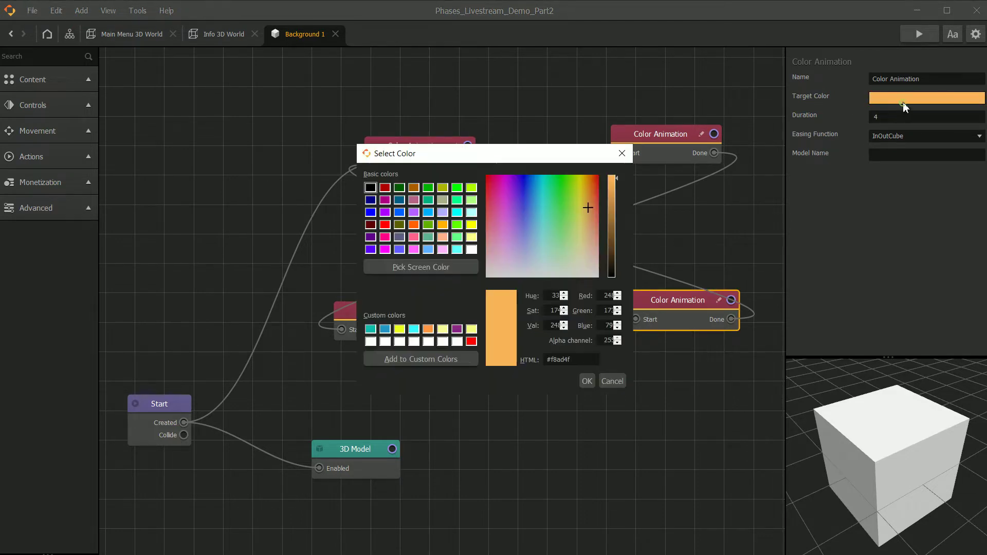
left_click(500, 226)
left_click(587, 381)
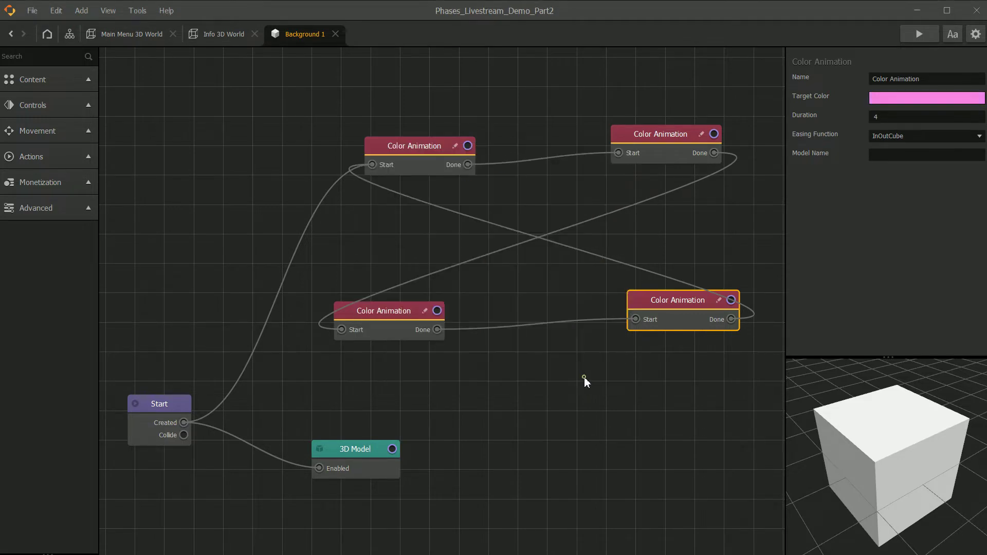
Close the Background 1 node graph and open the Main Character asset's node graph.
left_click(336, 33)
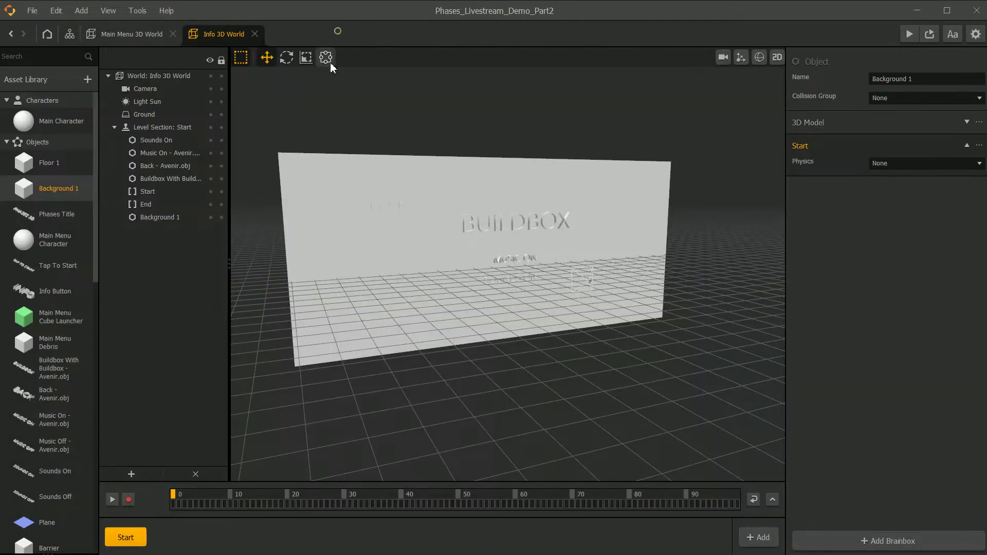
middle_click_drag(420, 224, 447, 239)
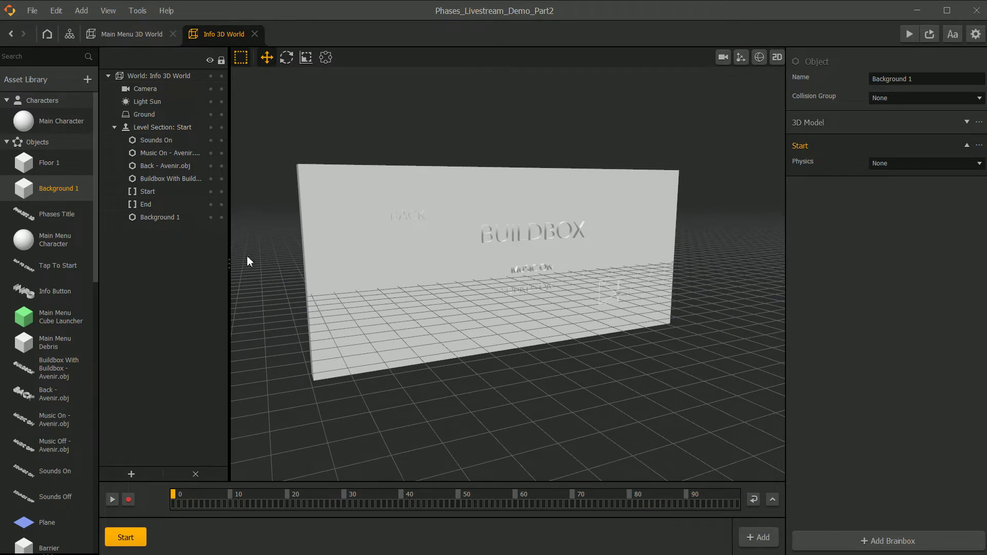
double_click(46, 120)
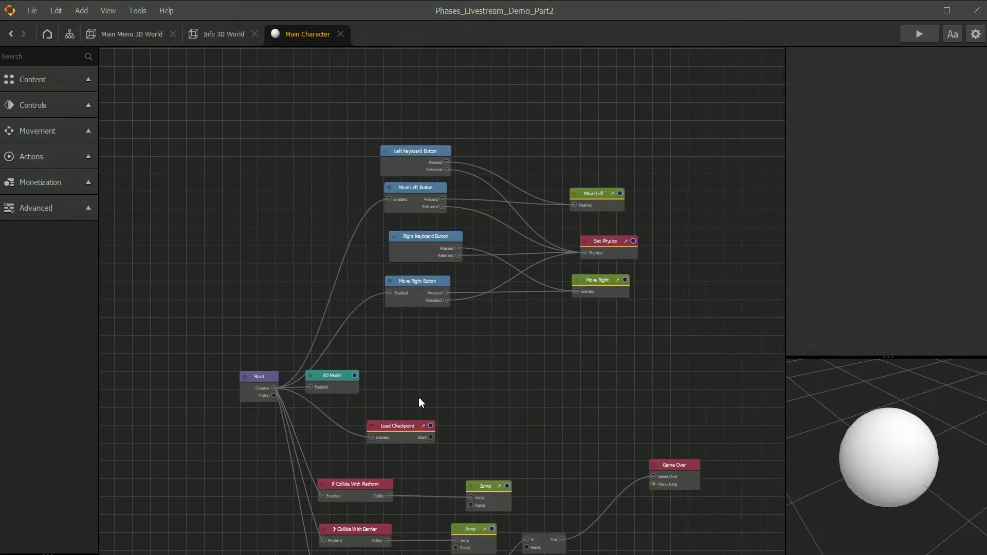
Move the Start node slightly farther away from the 3D Model node in the Main Character graph.
scroll(414, 405, "up", 2)
left_click(218, 359)
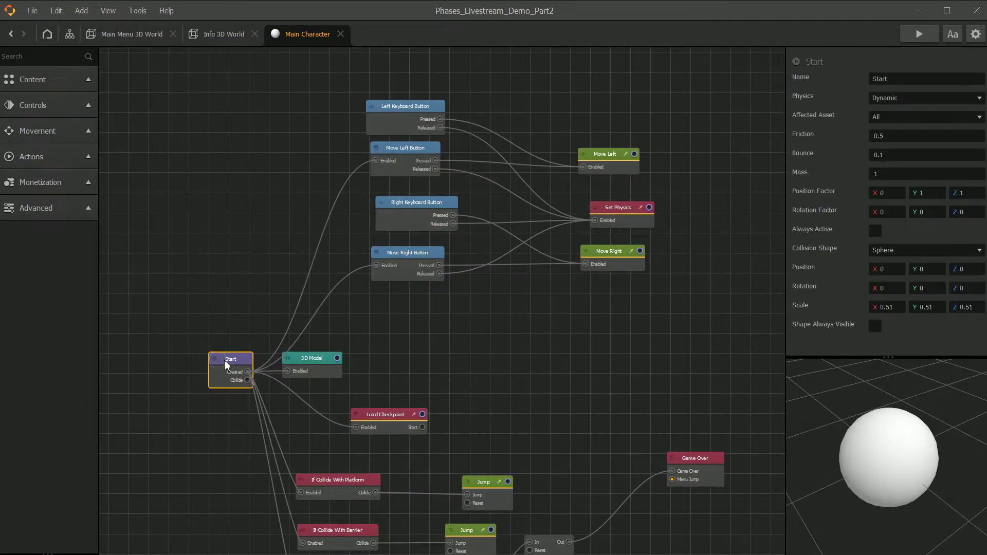
left_click_drag(224, 360, 208, 354)
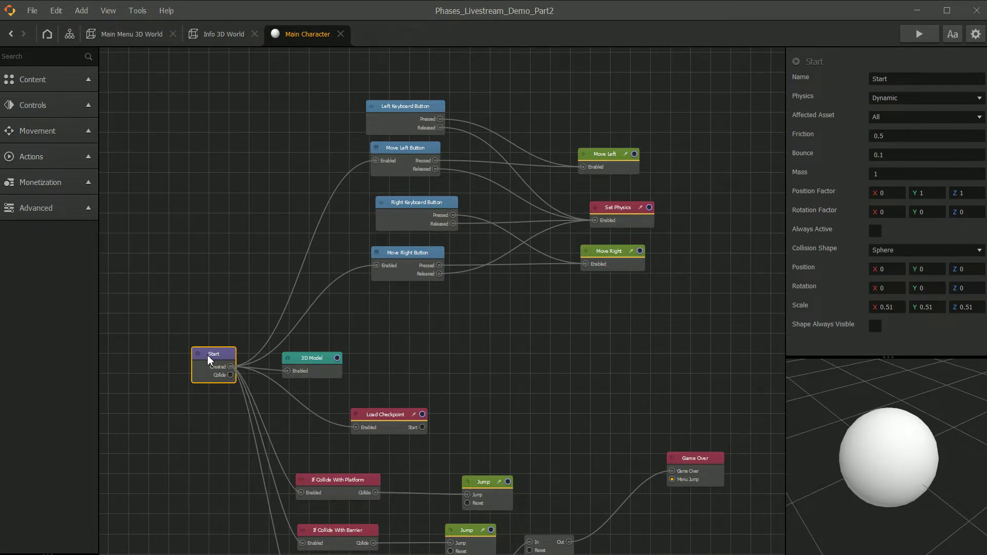
scroll(208, 355, "up", 5)
scroll(229, 352, "down", 5)
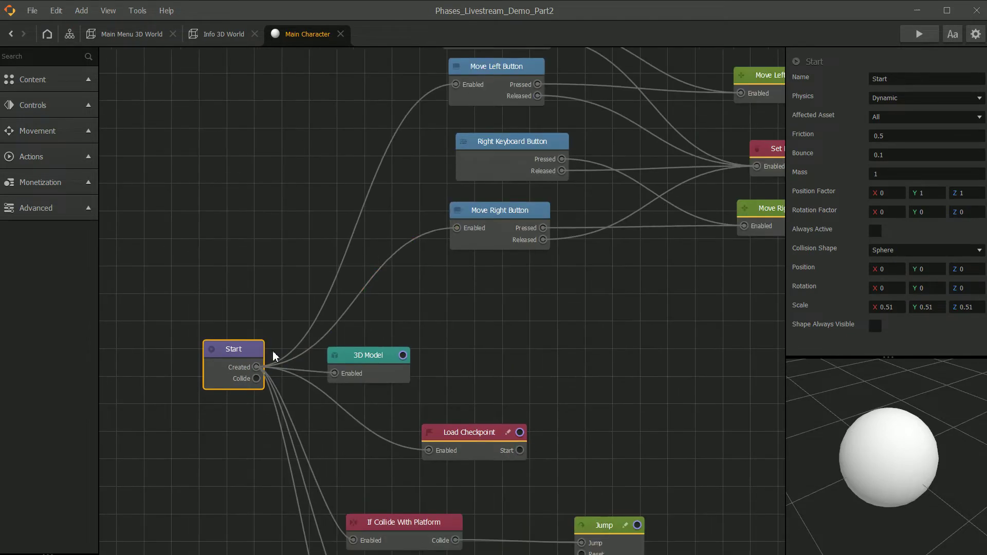
middle_click_drag(450, 325, 393, 228)
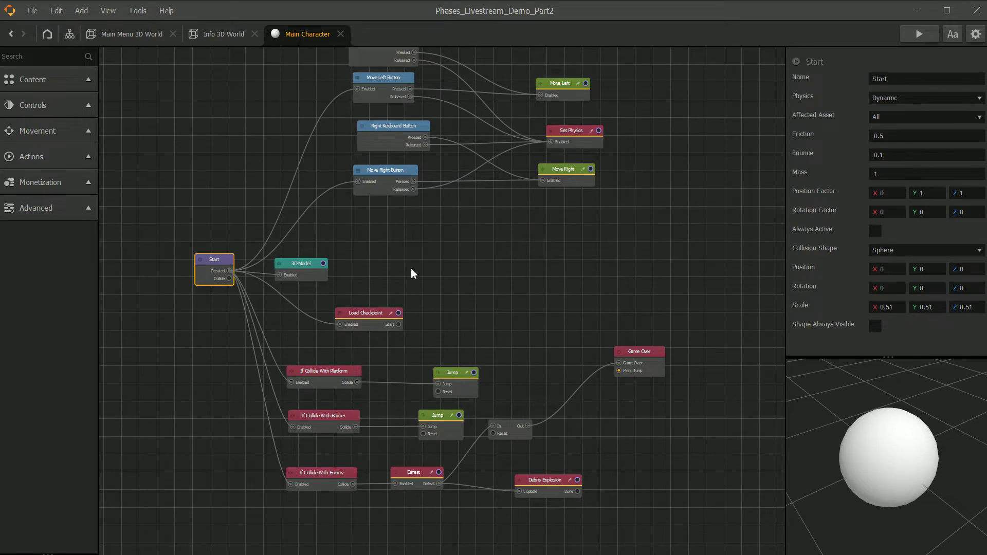
Check the If Collide With Platform and If Collide With Barrier settings, and shift their connected Jump nodes slightly upward.
scroll(467, 432, "up", 2)
left_click(228, 332)
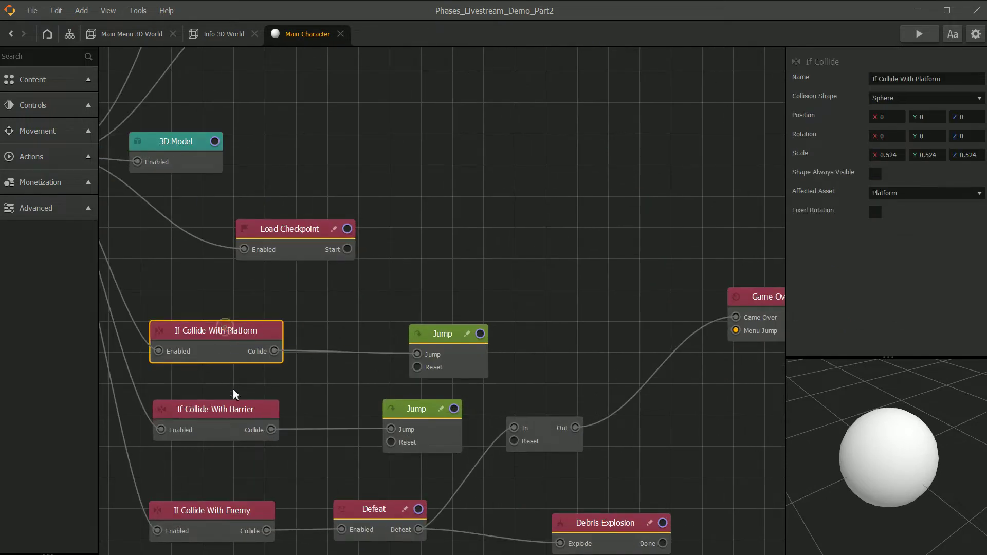
scroll(383, 321, "down", 1)
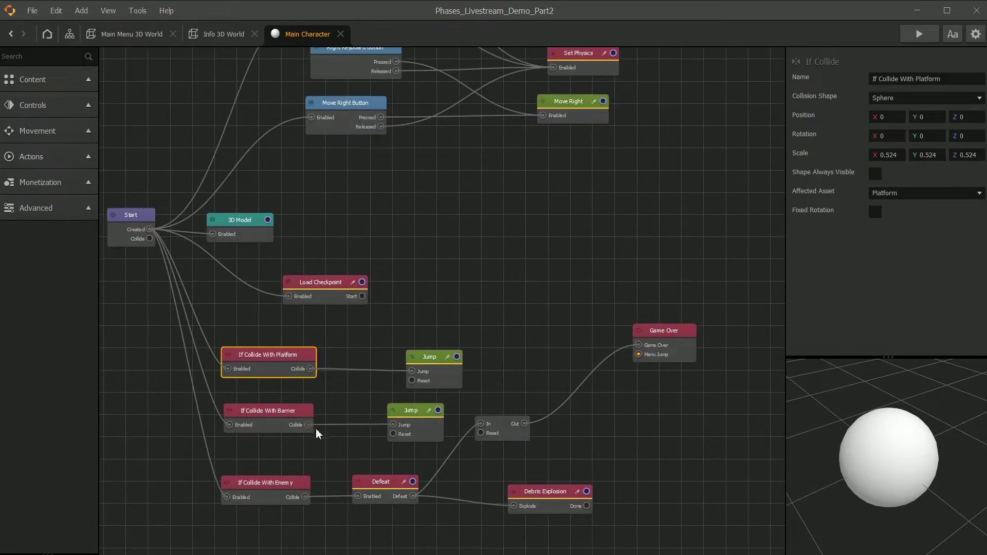
left_click_drag(421, 344, 421, 341)
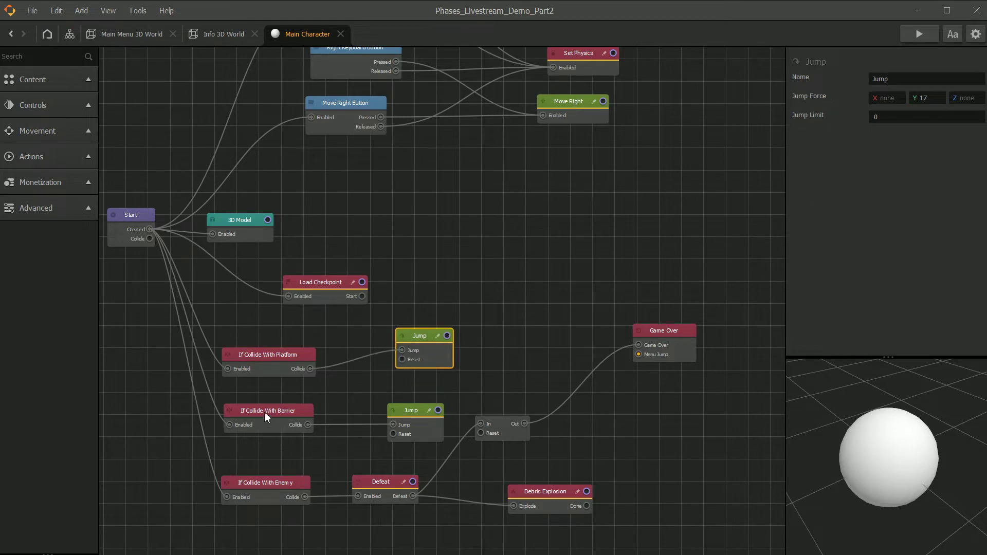
left_click(264, 411)
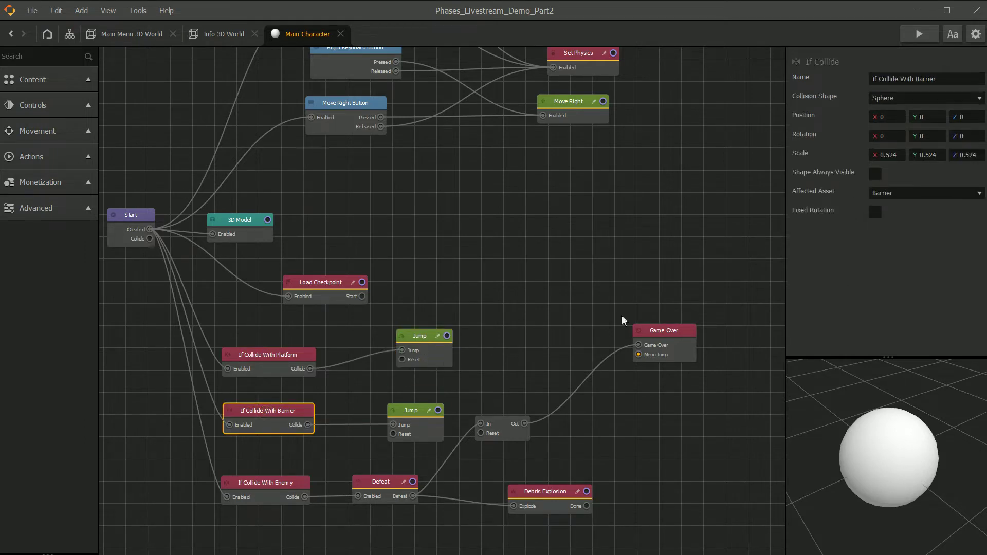
left_click_drag(420, 412, 419, 406)
Examine the settings of the If Collide With Enemy node and its connected Defeat node.
left_click(275, 484)
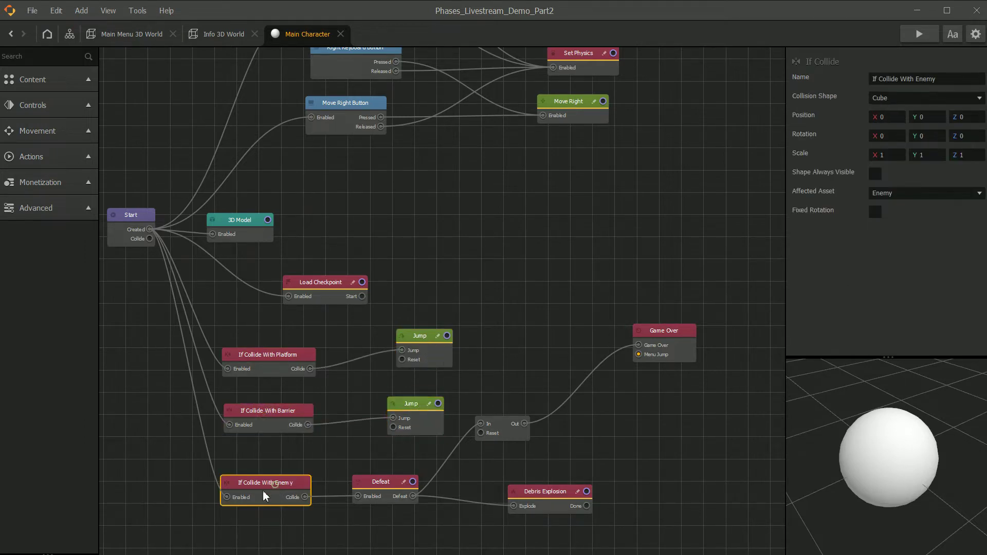
scroll(259, 499, "up", 3)
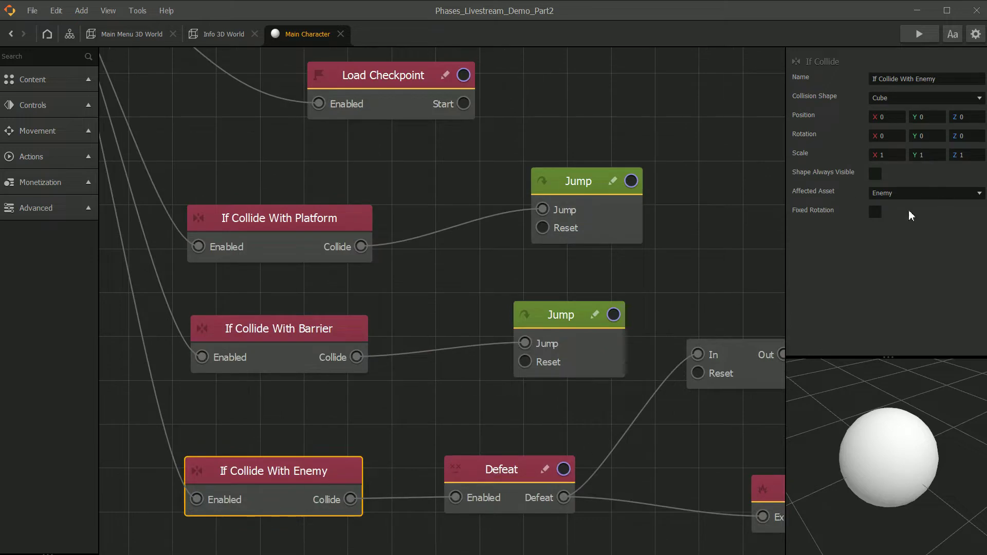
scroll(509, 465, "down", 1)
left_click(508, 477)
middle_click_drag(563, 423, 401, 426)
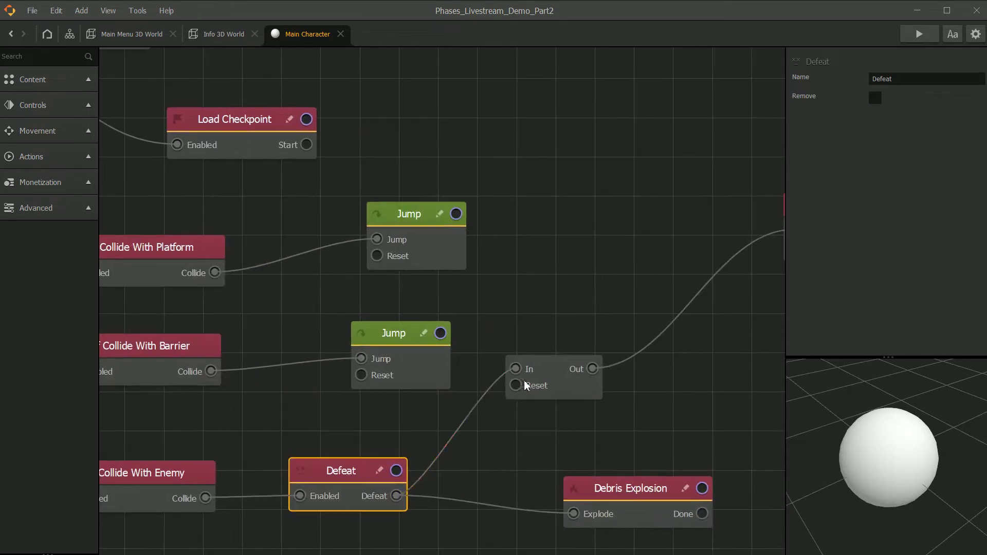
Examine the In/Out node after Defeat and the settings of the Game Over and Debris Explosion nodes.
left_click(565, 380)
scroll(566, 378, "down", 2)
middle_click_drag(518, 376, 397, 348)
left_click_drag(625, 245, 597, 244)
scroll(587, 278, "up", 2)
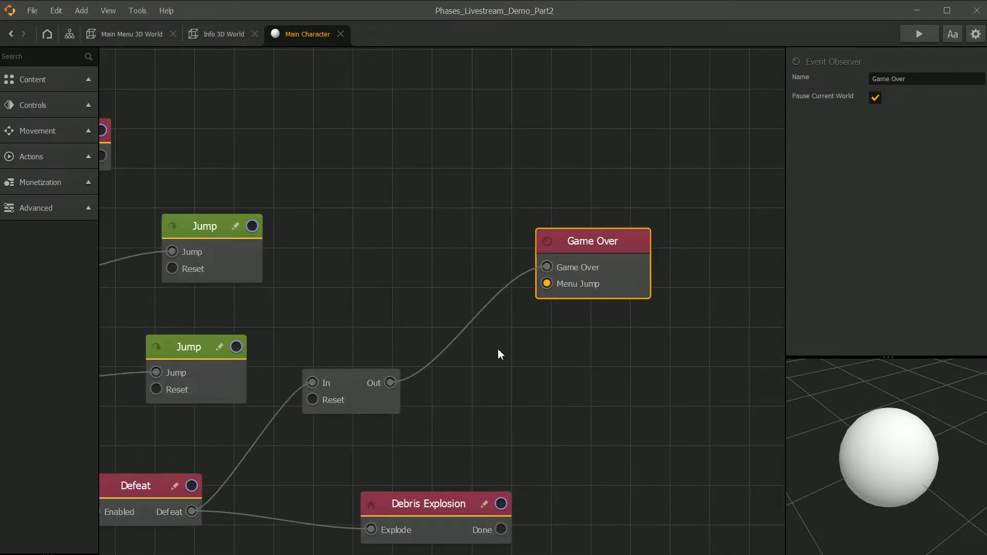
scroll(515, 387, "down", 1)
middle_click_drag(515, 394, 531, 343)
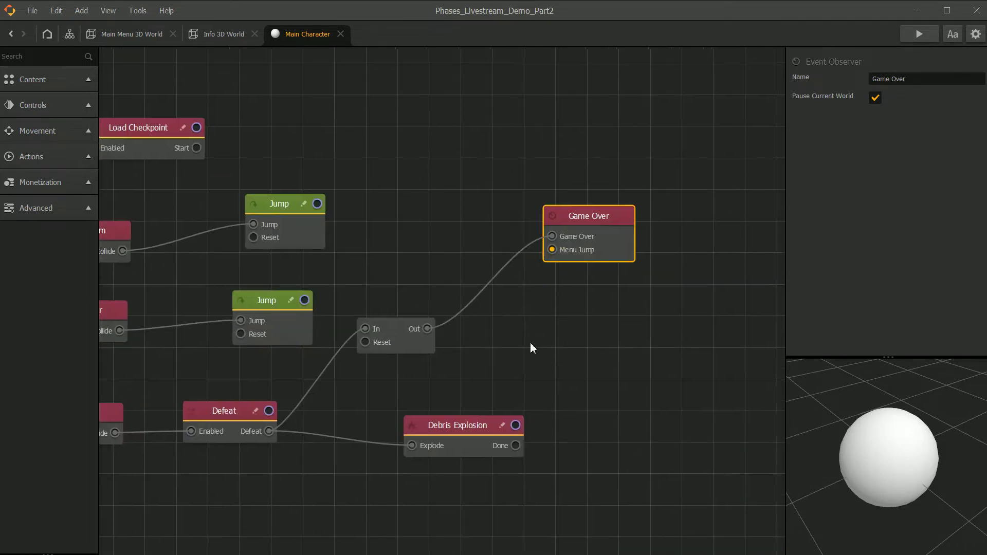
left_click(462, 427)
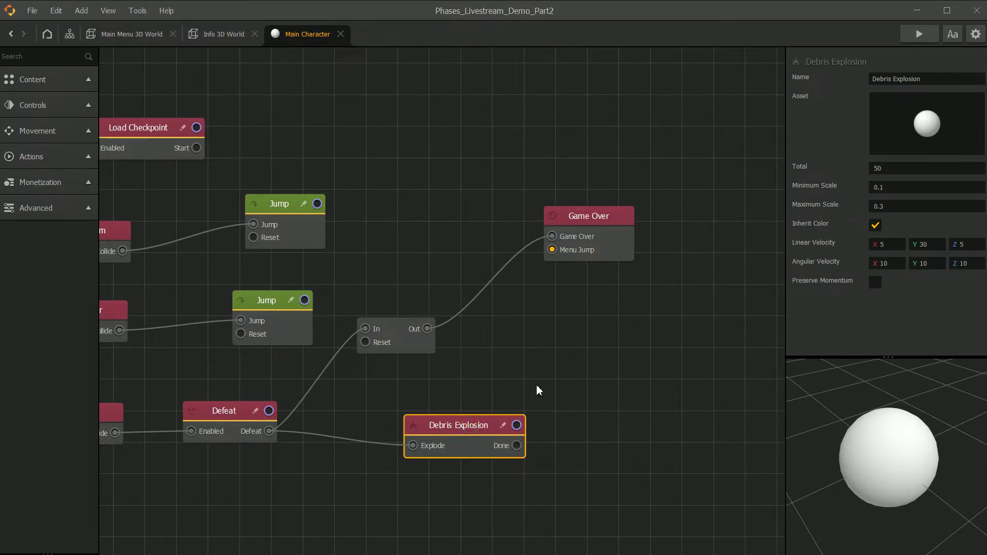
Examine the Move Right Button and Right Keyboard Button nodes and the physics type options of the Set Physics node.
scroll(514, 359, "down", 3)
left_click_drag(388, 198, 389, 402)
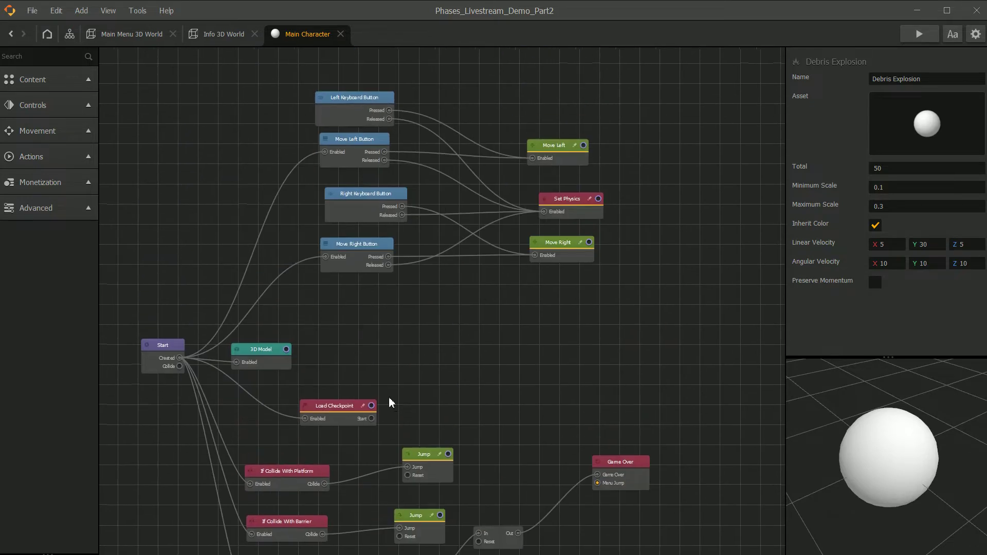
left_click(359, 259)
left_click(374, 201)
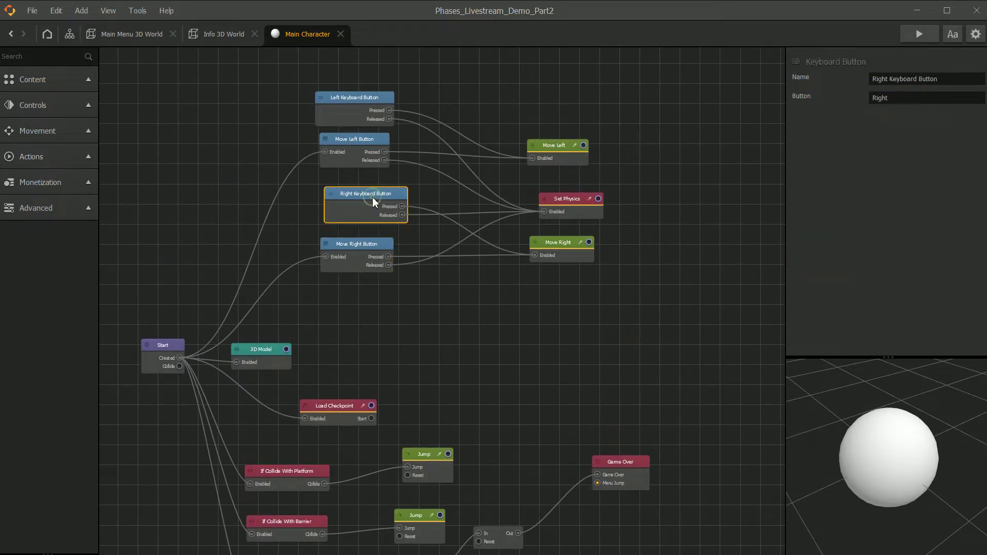
scroll(490, 170, "up", 2)
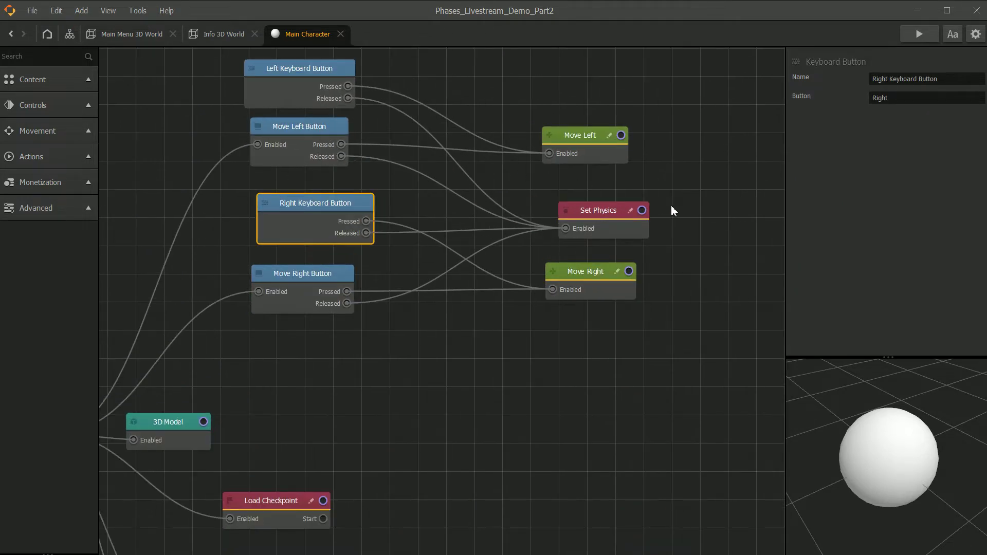
left_click(608, 211)
left_click(906, 98)
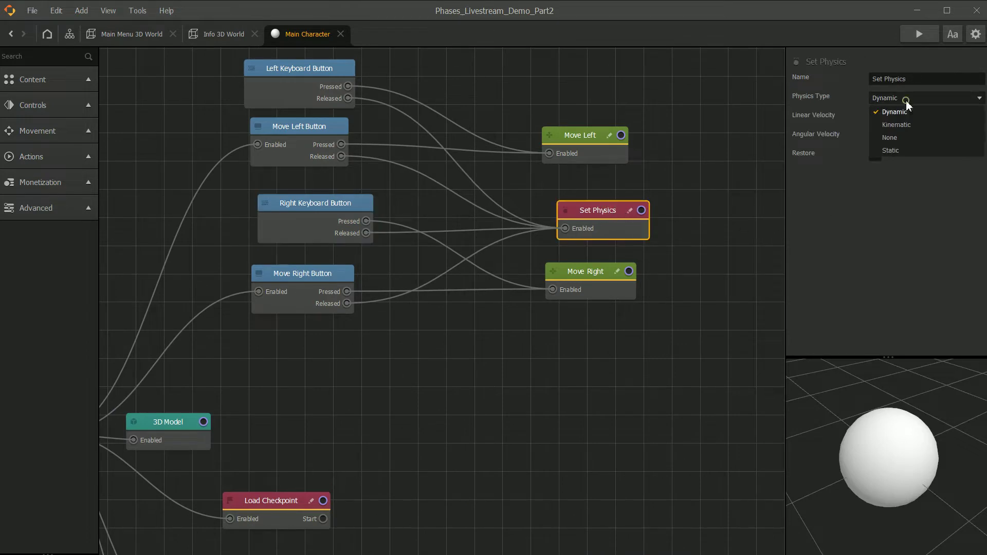
left_click(733, 56)
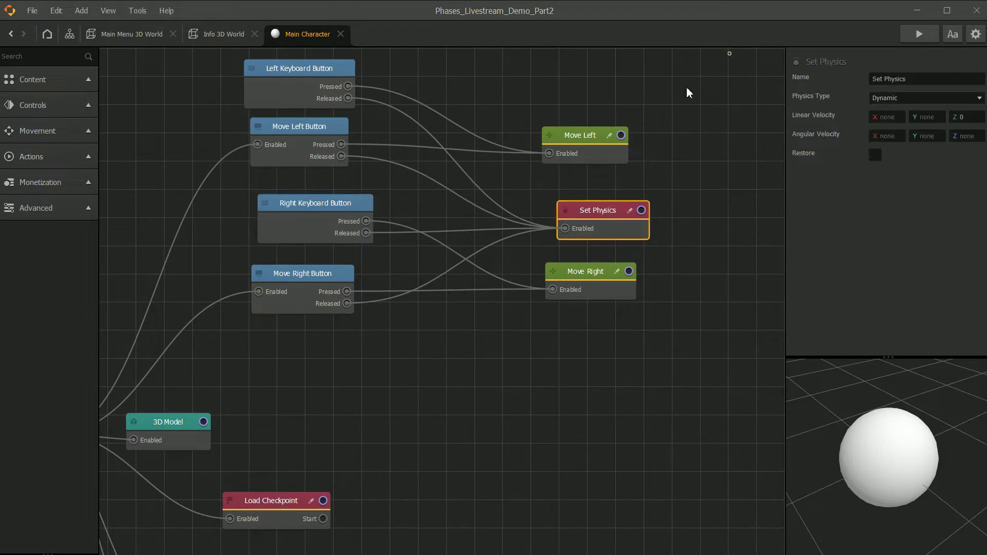
Compare the keyboard button nodes, the on-screen move button nodes and the Set Physics node they connect to.
left_click(312, 230)
scroll(380, 205, "down", 2)
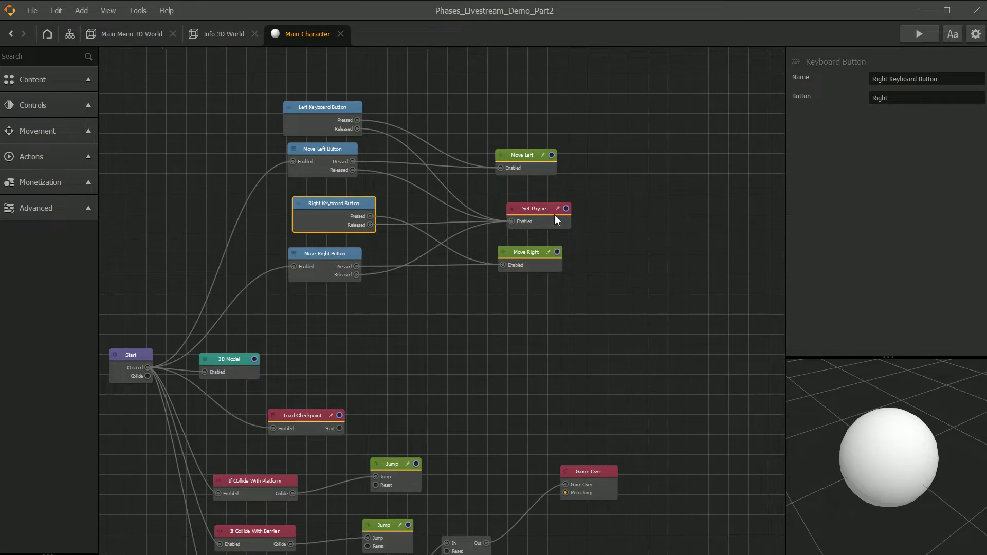
left_click(572, 208)
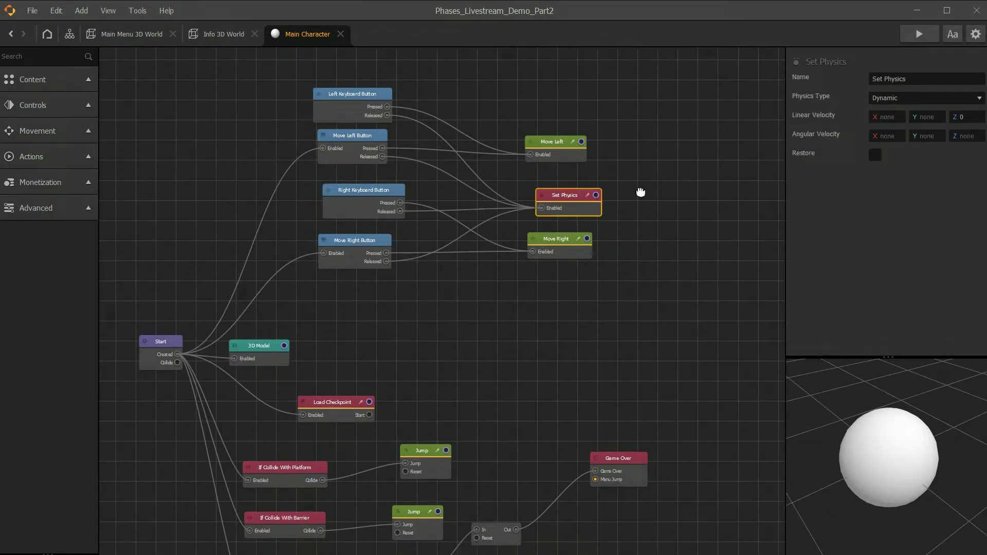
left_click(348, 195)
scroll(343, 248, "up", 2)
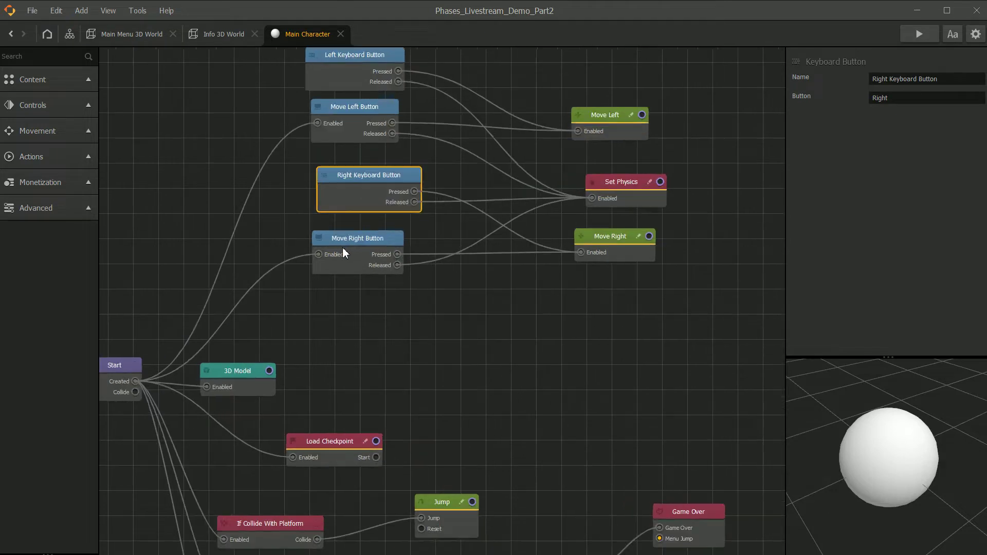
left_click(351, 242)
scroll(370, 204, "down", 2)
left_click(365, 127)
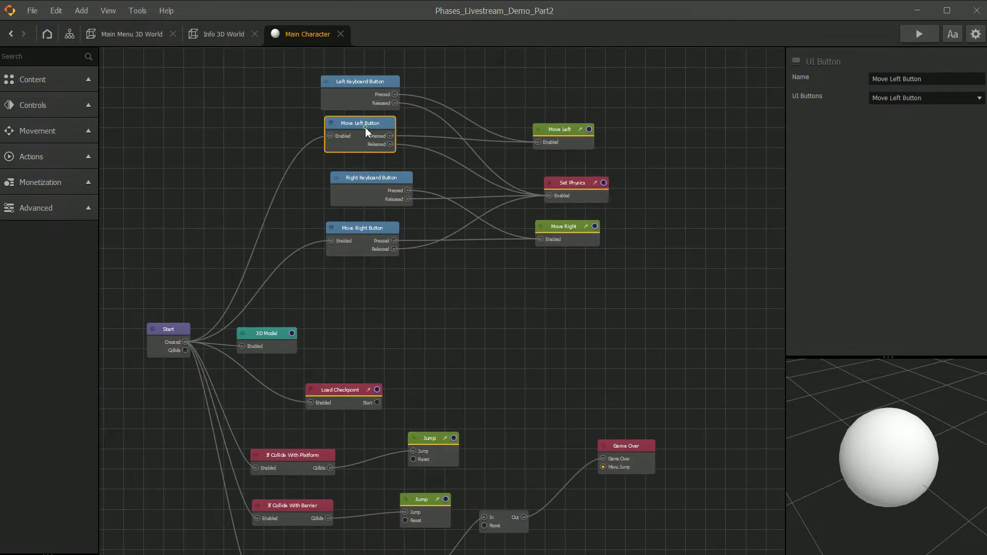
left_click(371, 87)
left_click_drag(537, 95, 519, 116)
Recheck the left and right button nodes and view the UI button choices available to the Move Right Button node.
left_click(339, 206)
left_click(340, 107)
left_click(346, 200)
left_click(352, 257)
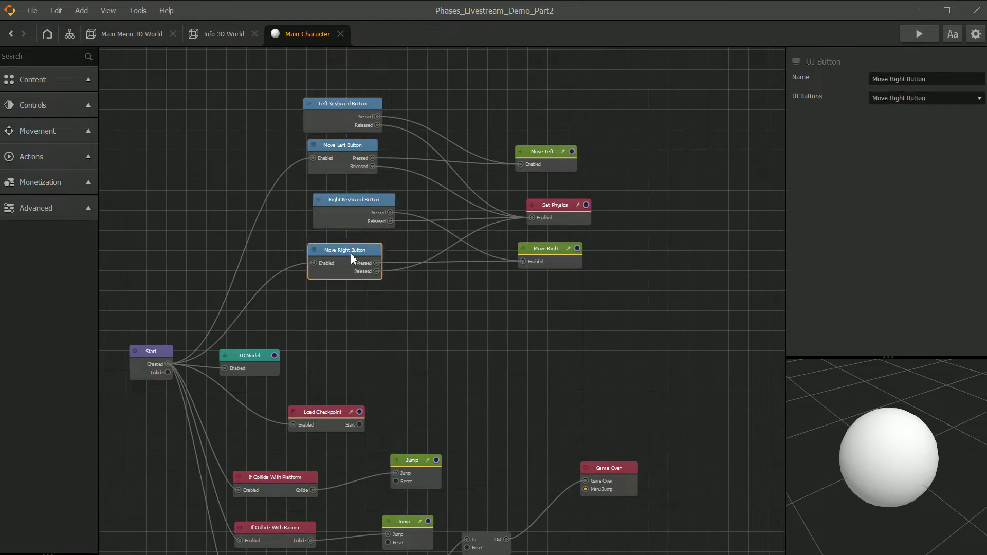
left_click(951, 98)
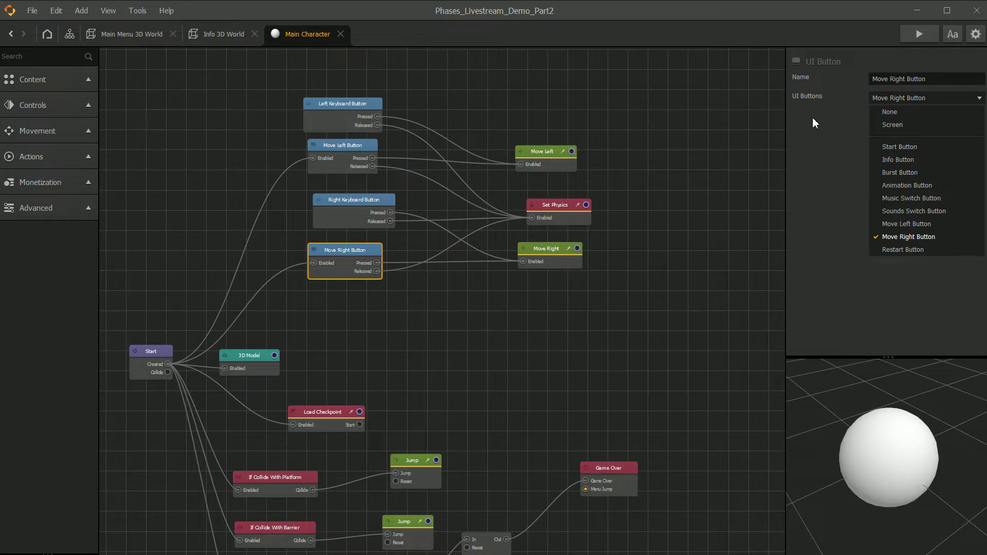
left_click(813, 202)
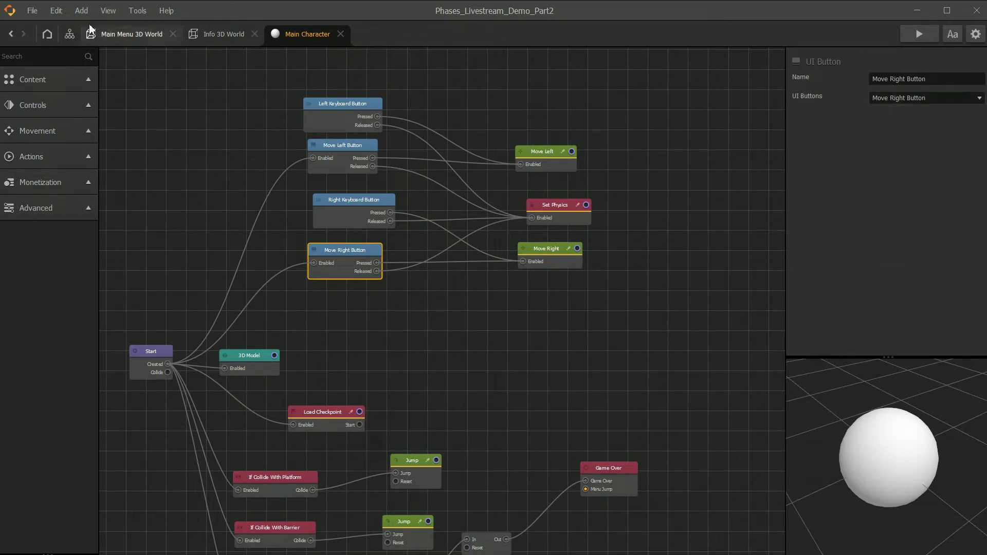
Return to the Main Menu 3D World and open the Main Menu UI Screen from the node map.
left_click(114, 32)
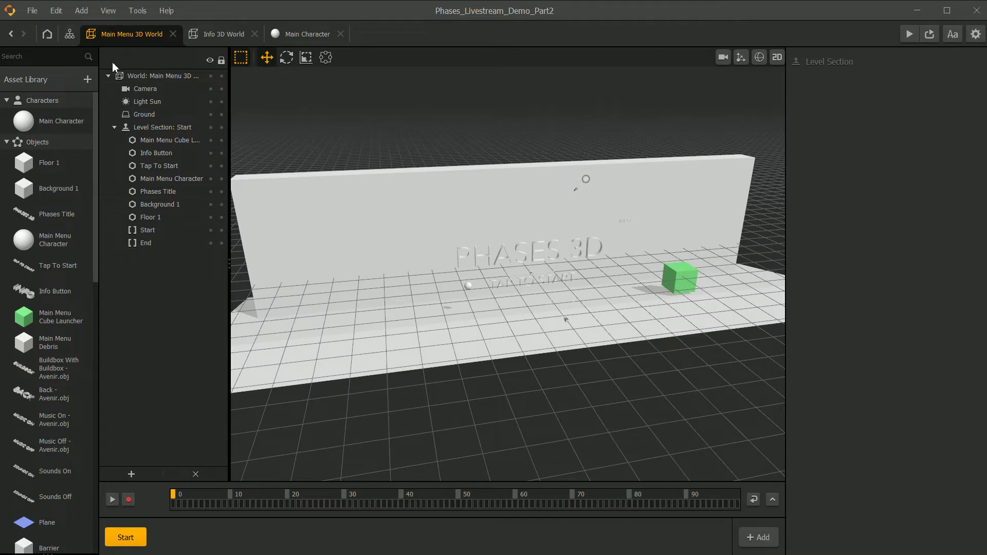
left_click(69, 34)
left_click(424, 237)
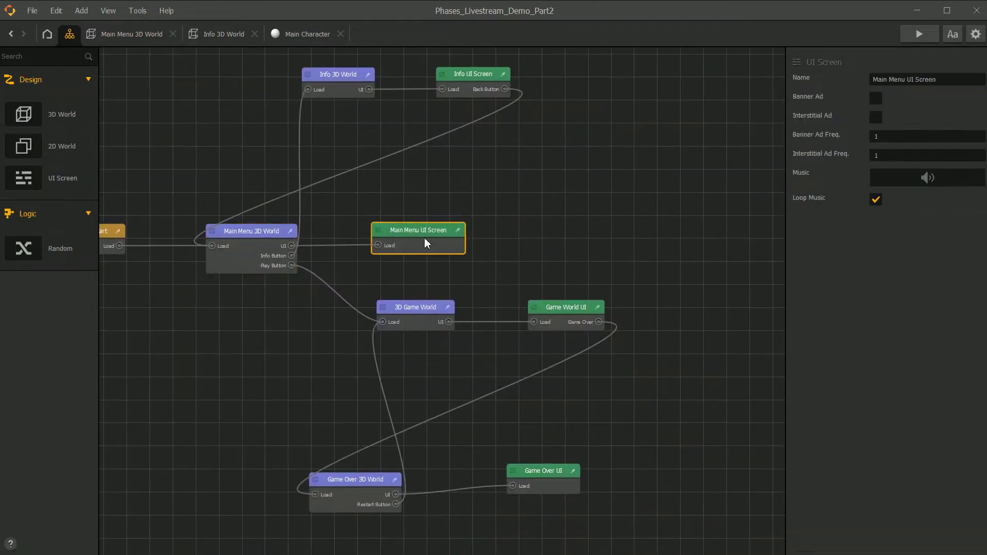
double_click(415, 233)
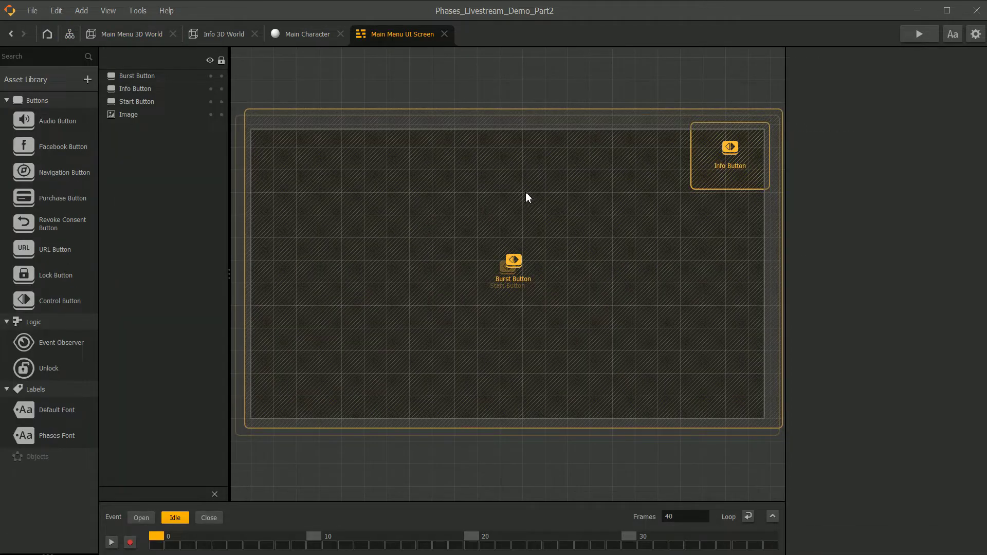
Try moving the Burst Button downward on the Main Menu UI Screen, and undo the move.
scroll(510, 204, "down", 2)
left_click(403, 211)
left_click_drag(403, 212, 443, 303)
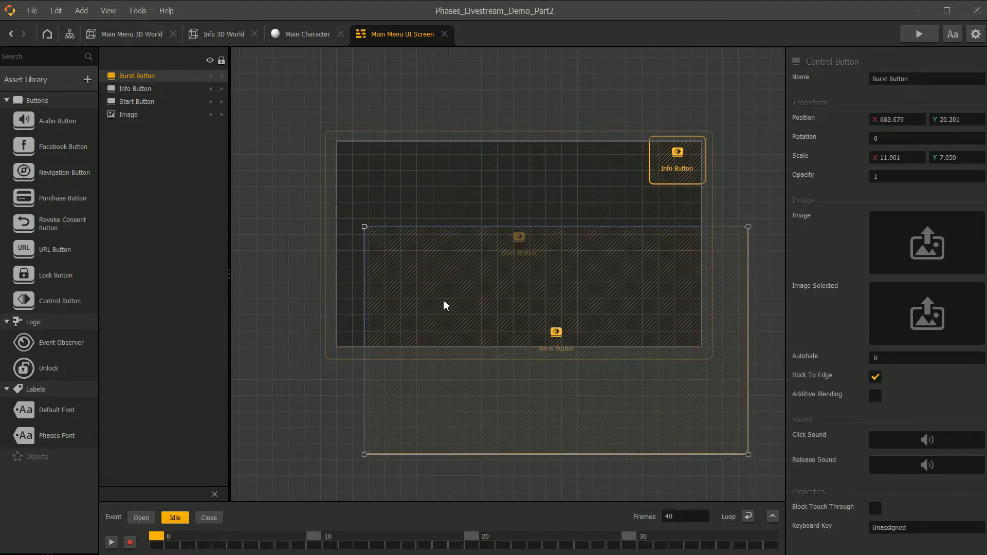
key("ctrl+z")
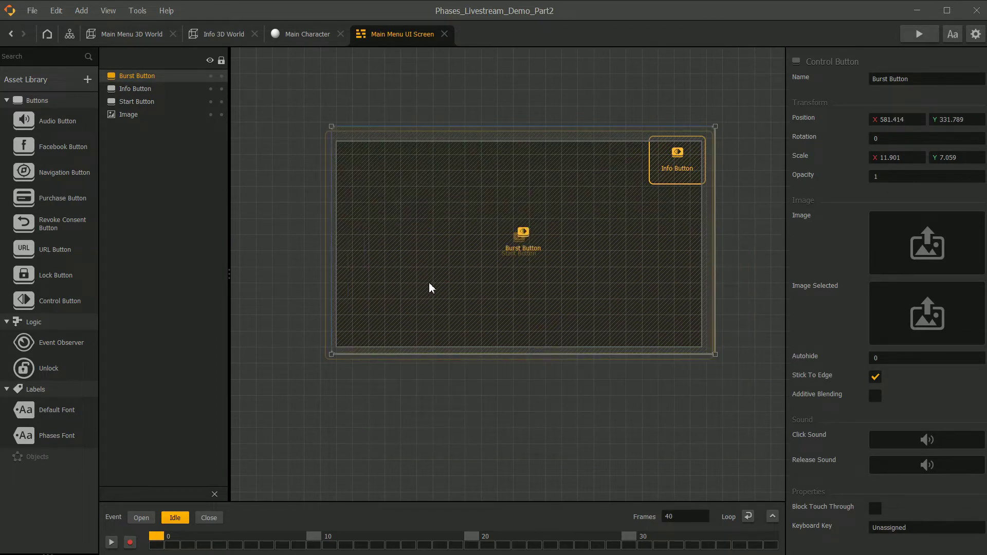
scroll(538, 184, "up", 2)
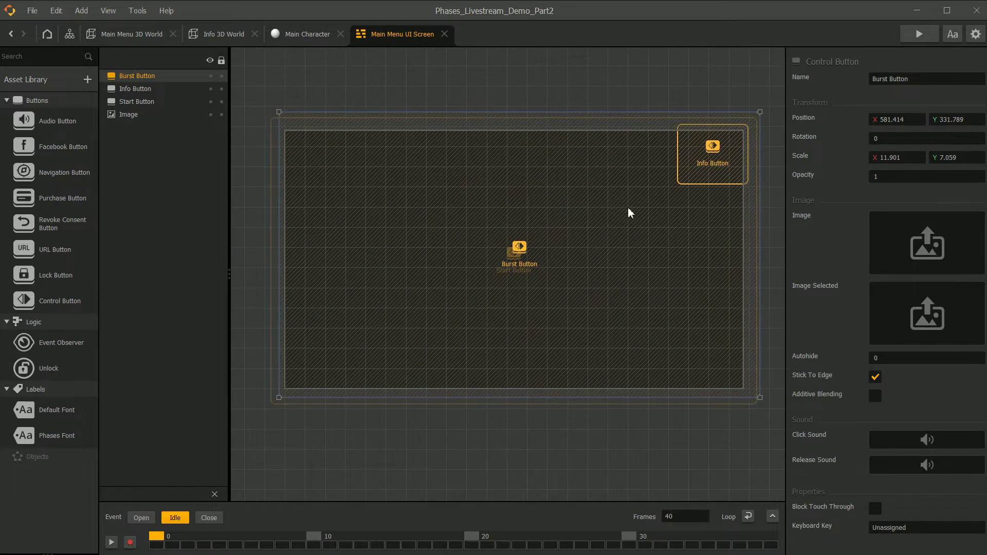
Compare the settings of the Info Button, Start Button, Image and Burst Button on the Main Menu UI Screen.
left_click(136, 89)
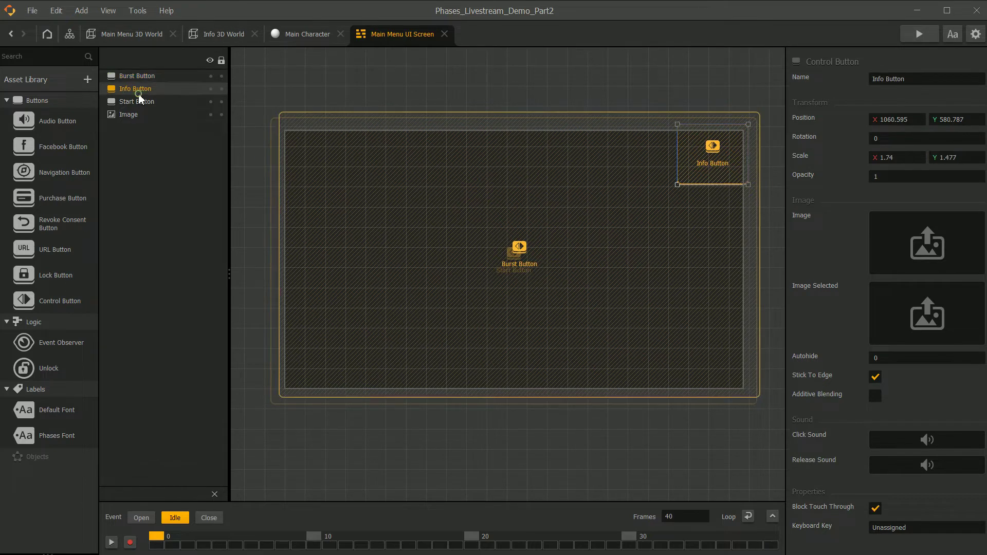
left_click(144, 103)
left_click(140, 114)
left_click(137, 101)
left_click(140, 89)
left_click(153, 77)
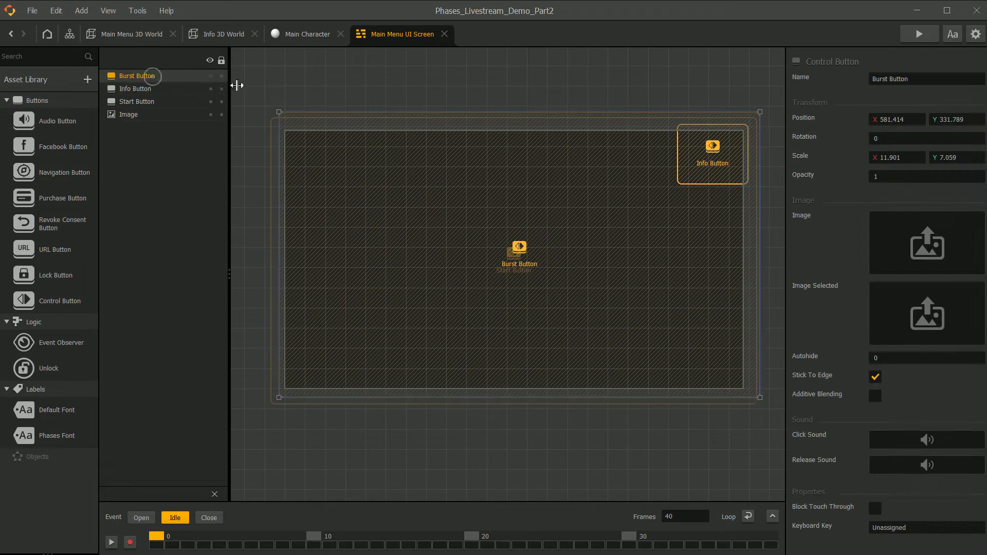
left_click(148, 89)
Return to the game's node map and open the 3D Game World for editing.
left_click(226, 35)
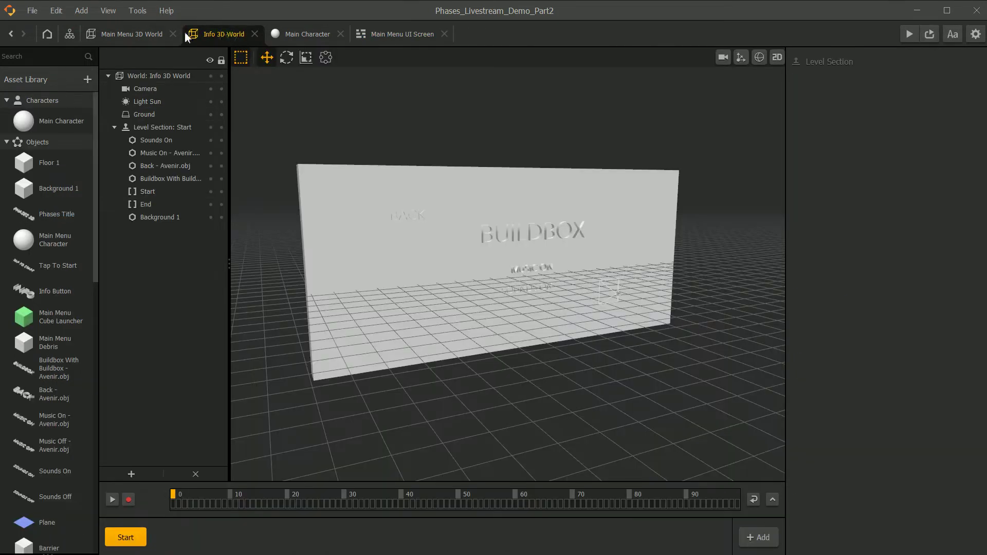
left_click(133, 35)
left_click(69, 34)
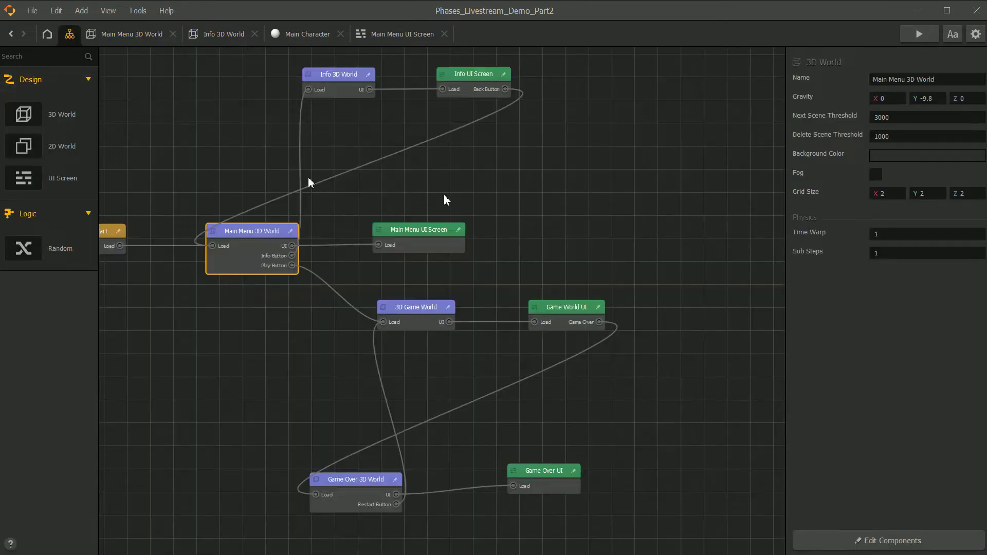
left_click_drag(469, 277, 483, 243)
scroll(544, 284, "up", 2)
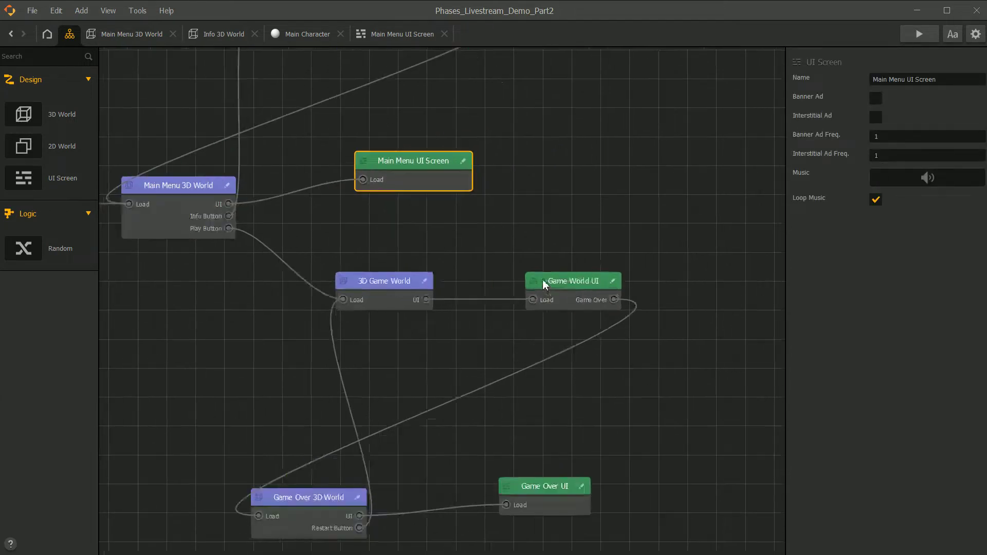
left_click(568, 283)
double_click(368, 289)
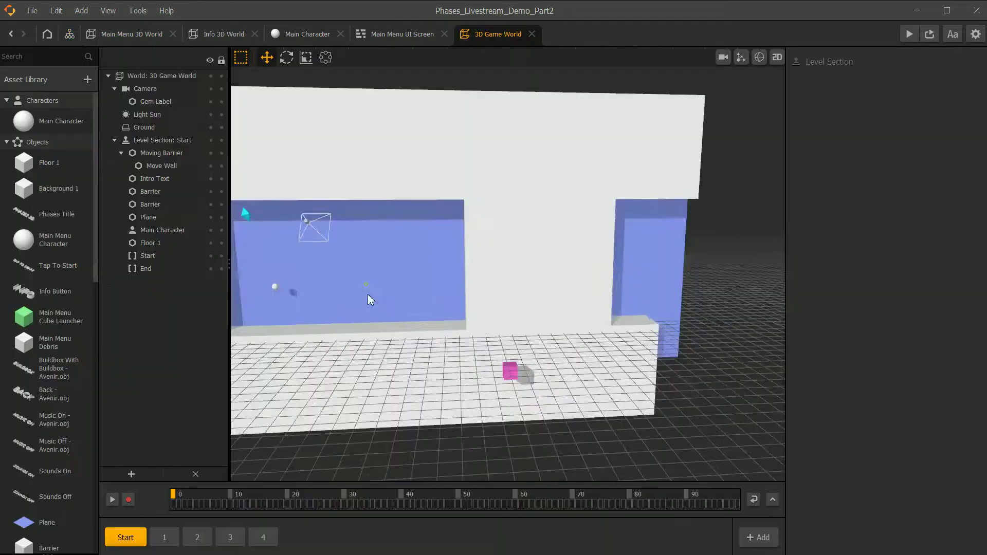
Examine level sections 1 and 2 of the 3D Game World from several angles, including the Gem Label.
left_click(164, 537)
scroll(412, 342, "up", 5)
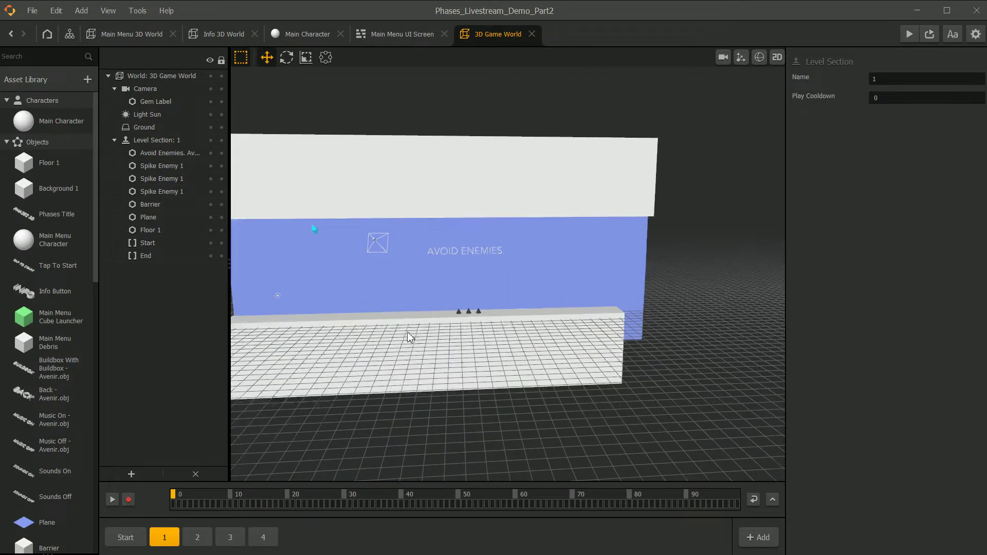
left_click(205, 534)
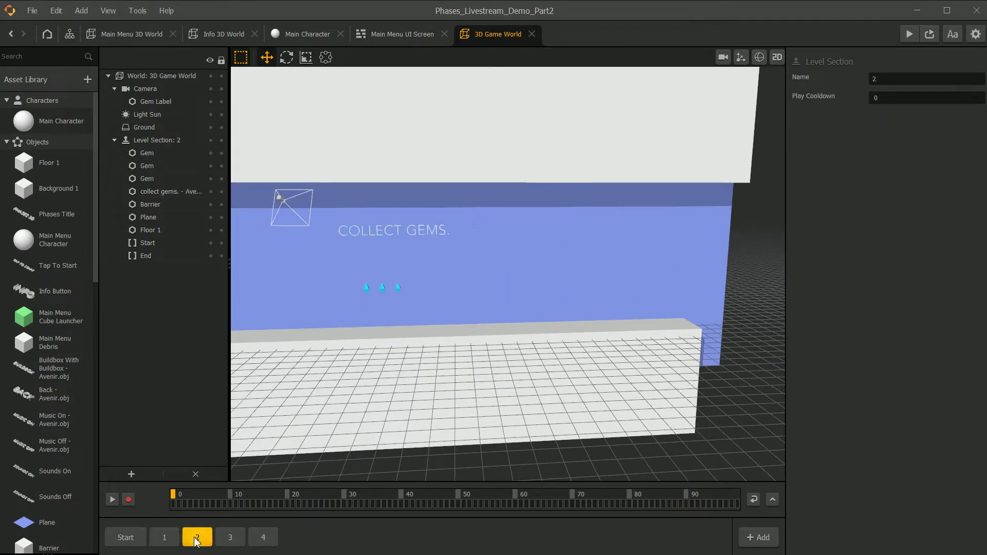
scroll(446, 378, "up", 5)
middle_click_drag(461, 345, 495, 342)
right_click_drag(496, 342, 565, 346)
middle_click_drag(604, 366, 568, 381)
left_click(345, 286)
right_click_drag(478, 339, 355, 417)
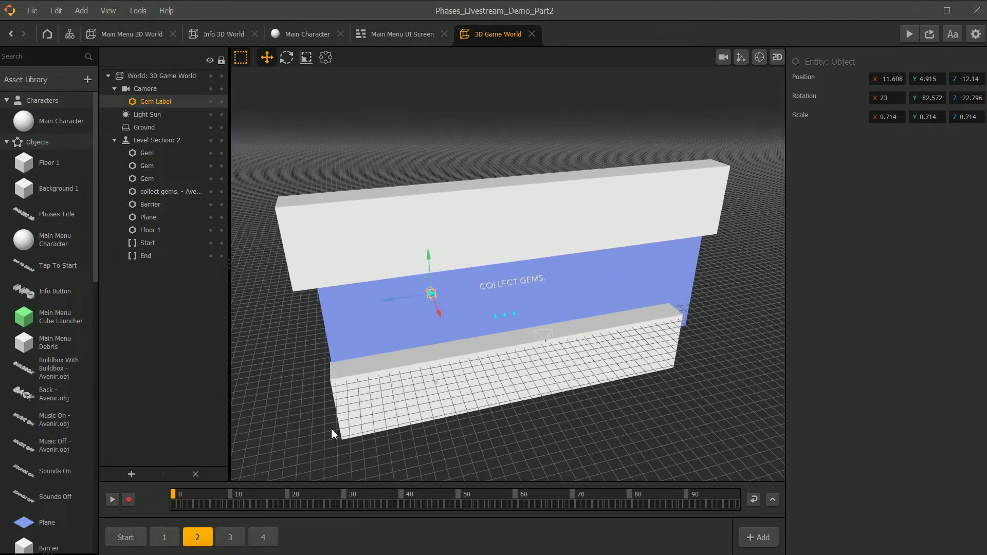
Open level section 3 and examine its first Reverse Gravity column up close, along with the assets in the library.
left_click(230, 536)
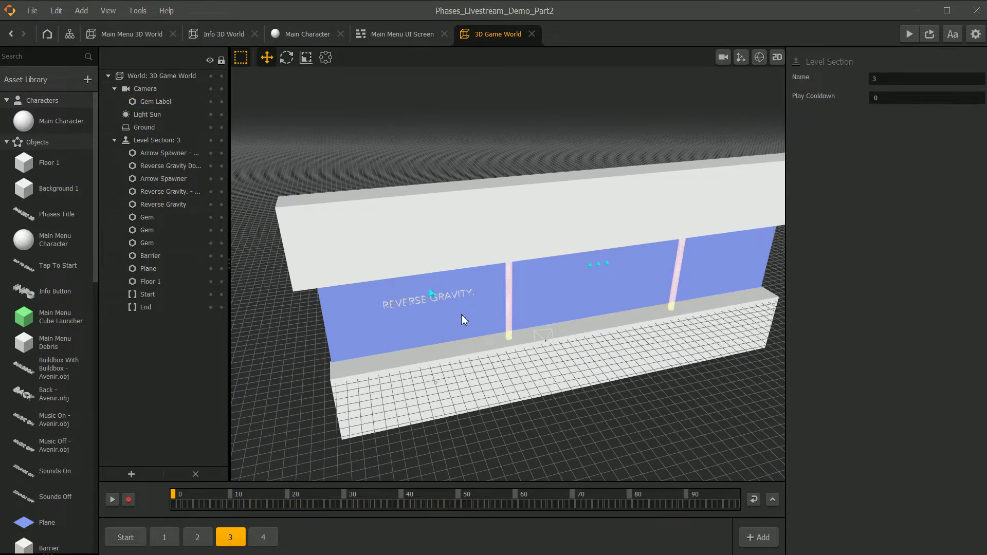
left_click(508, 310)
scroll(509, 304, "up", 5)
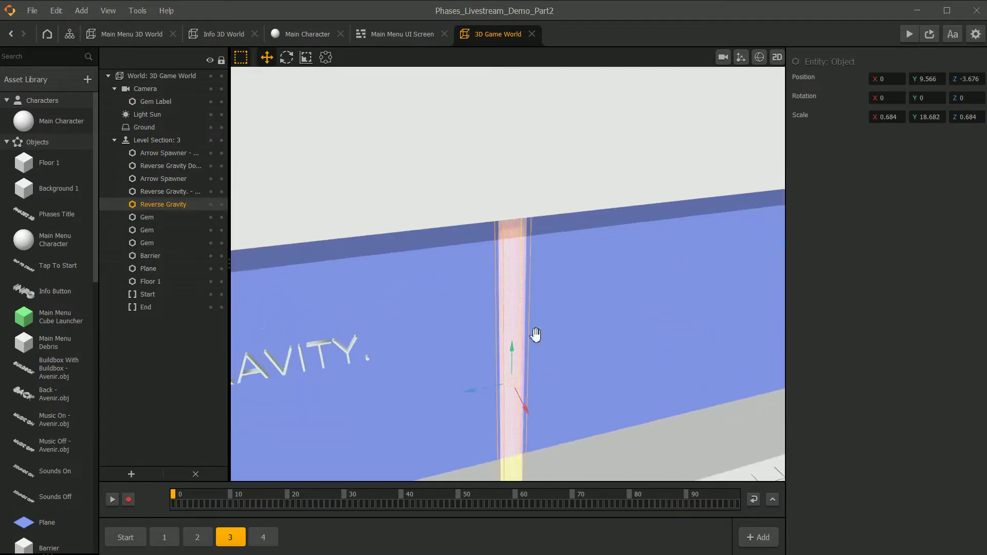
mouse_move(477, 285)
right_mouse_down()
mouse_move(502, 282)
mouse_move(529, 252)
mouse_move(478, 278)
right_mouse_up()
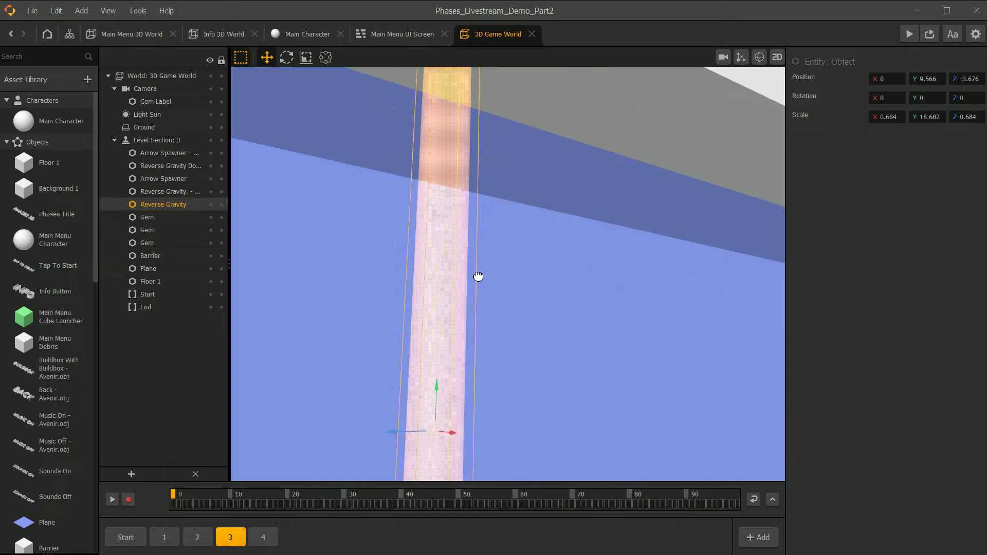
scroll(64, 288, "down", 10)
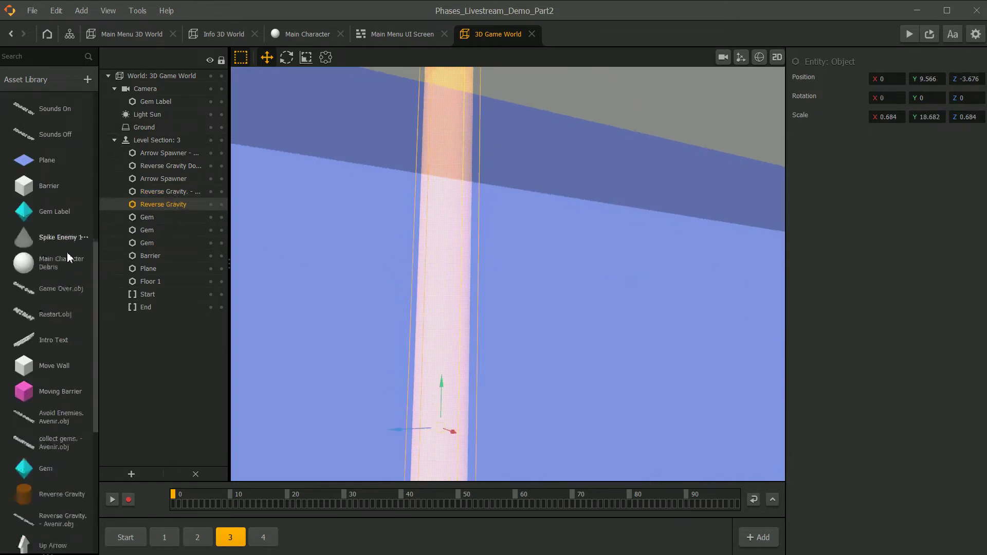
scroll(70, 411, "up", 4)
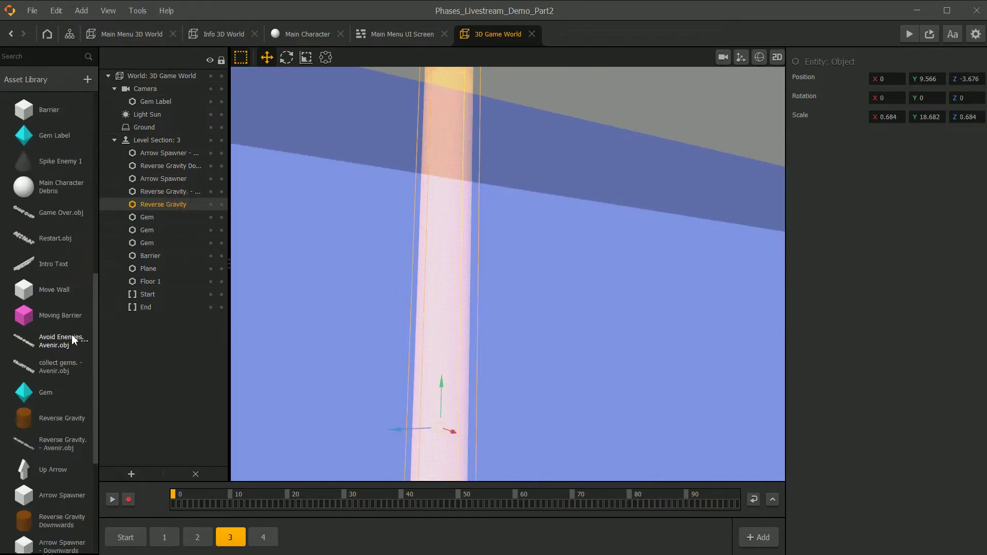
scroll(72, 364, "up", 7)
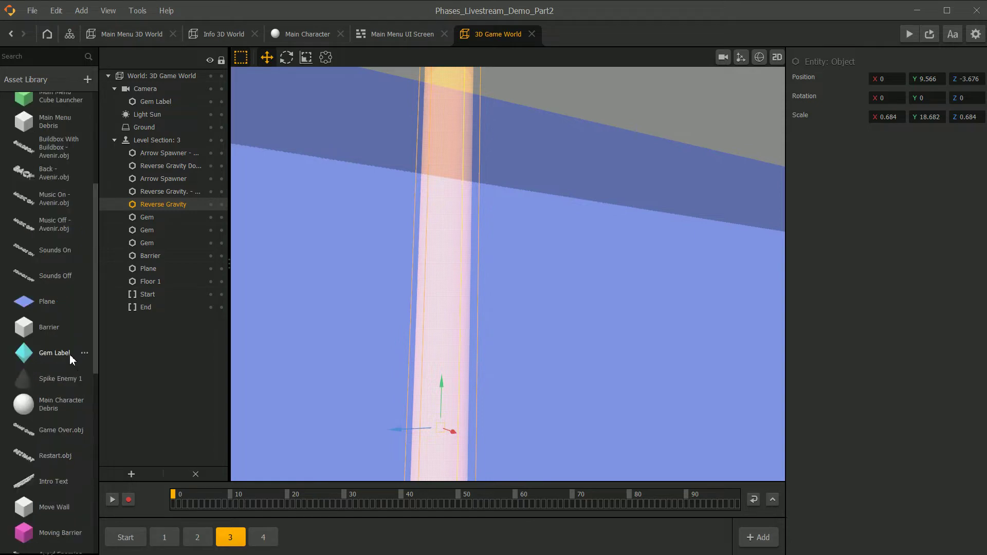
scroll(72, 309, "up", 2)
scroll(385, 220, "down", 6)
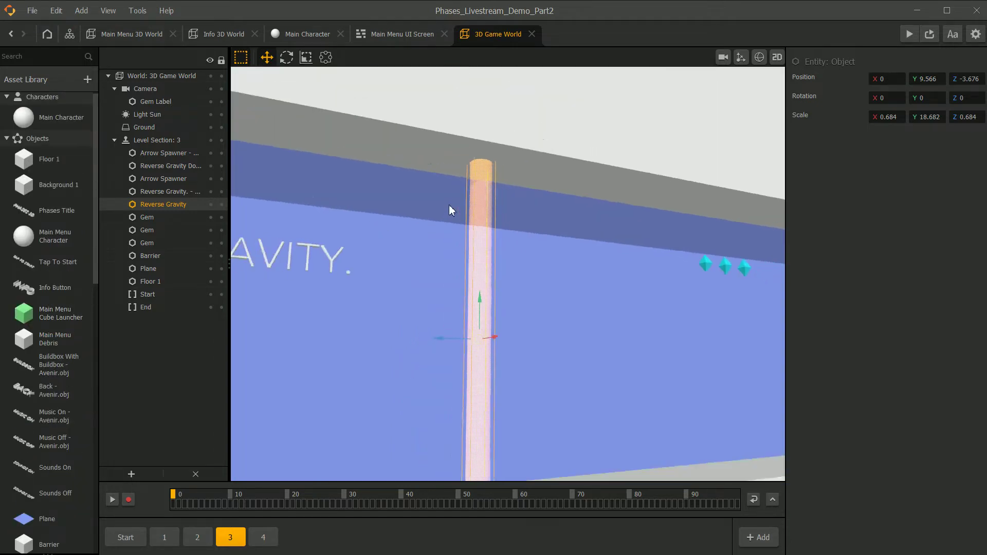
scroll(556, 320, "down", 3)
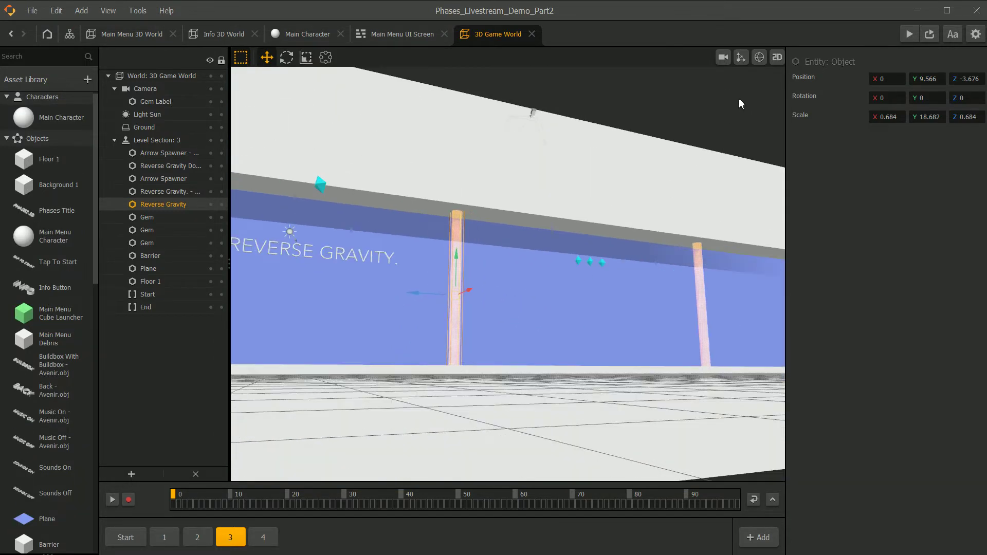
Check the scene in the 2D view, and inspect the Reverse Gravity column with collision shapes temporarily shown.
left_click(777, 58)
left_click(777, 58)
left_click(759, 58)
right_click_drag(528, 348, 430, 280)
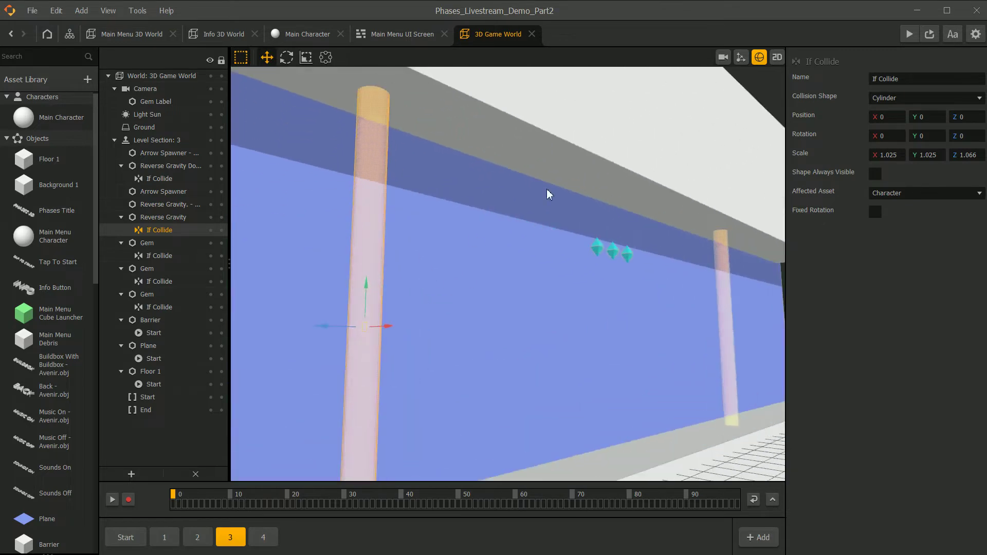
left_click(758, 58)
scroll(548, 150, "down", 5)
right_click_drag(556, 252, 493, 247)
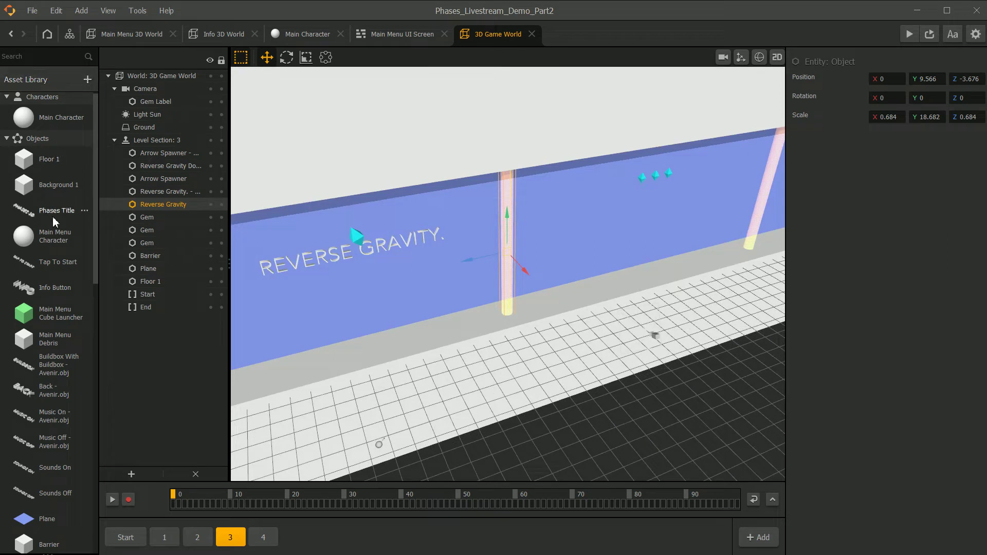
Find the Reverse Gravity object in the Asset Library and open its node map.
scroll(46, 308, "down", 6)
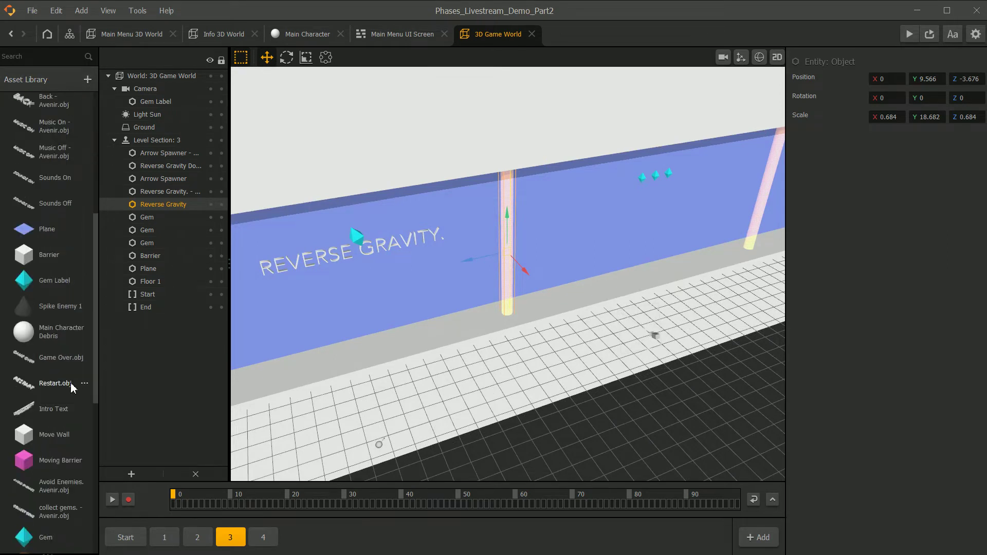
scroll(72, 380, "down", 3)
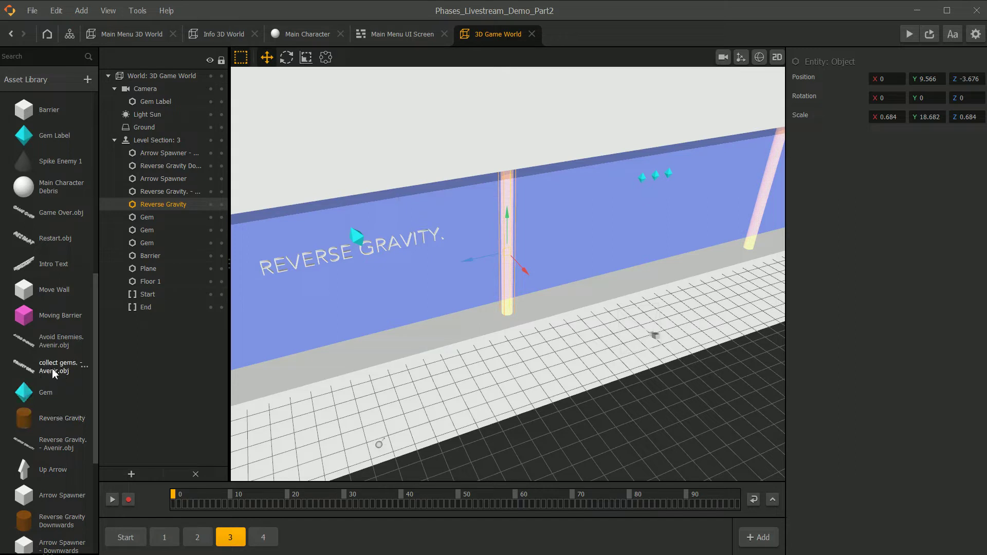
left_click(62, 443)
scroll(72, 422, "down", 5)
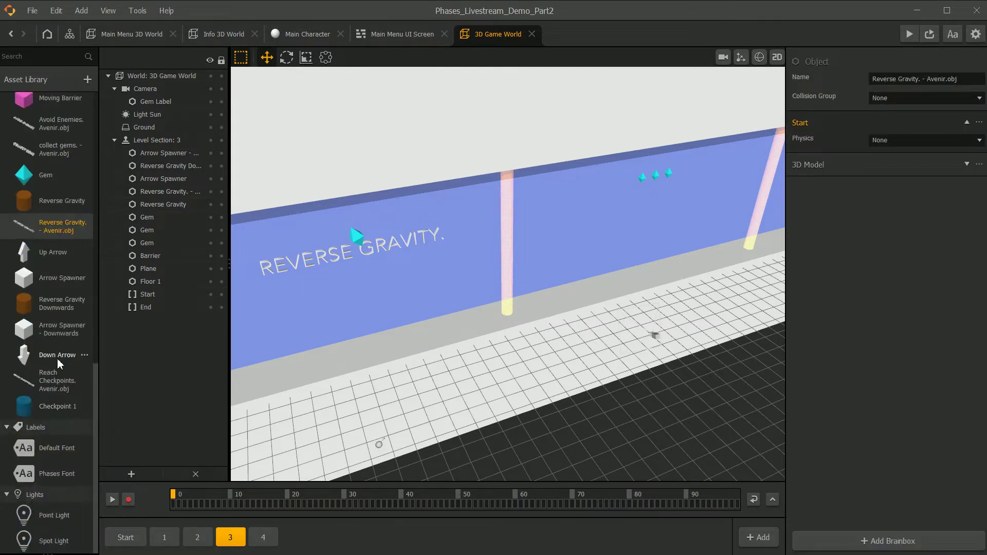
left_click(506, 240)
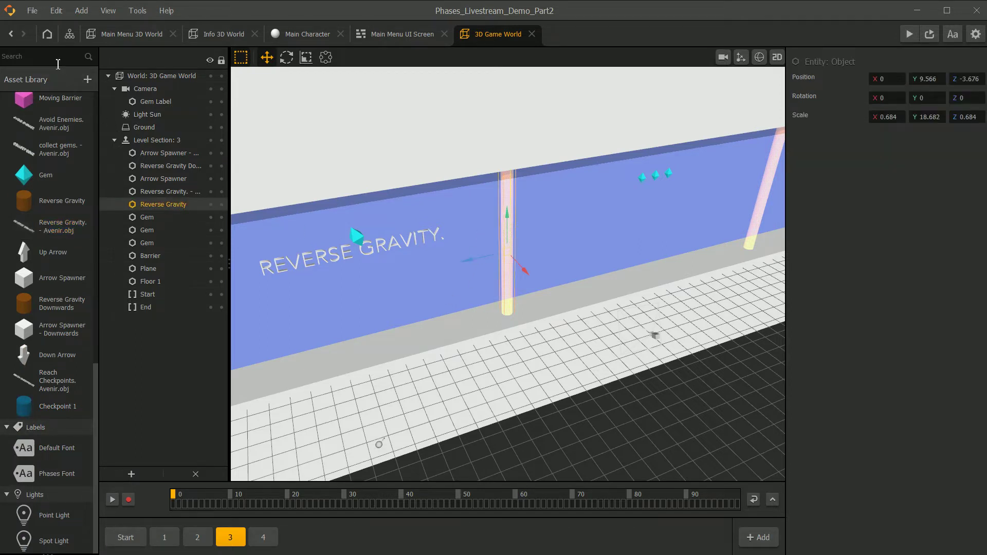
left_click(53, 208)
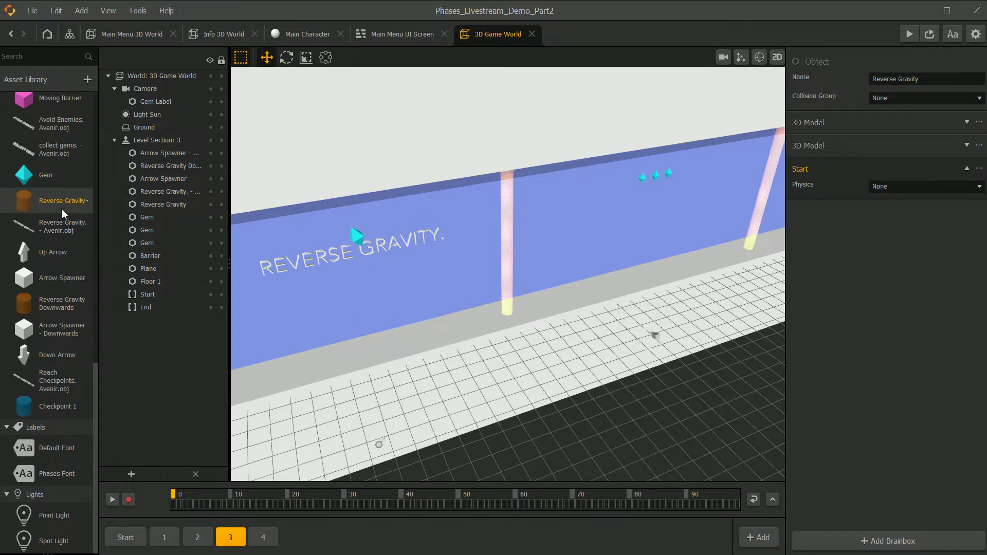
double_click(61, 208)
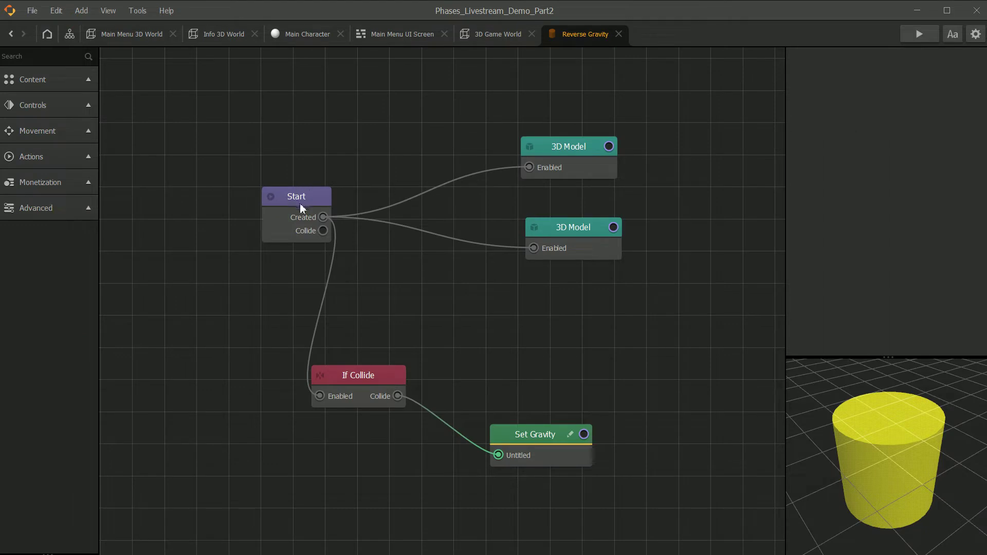
Spread out the Start node and the two 3D Model nodes in the Reverse Gravity node map.
left_click_drag(300, 202, 238, 172)
left_click_drag(874, 453, 887, 426)
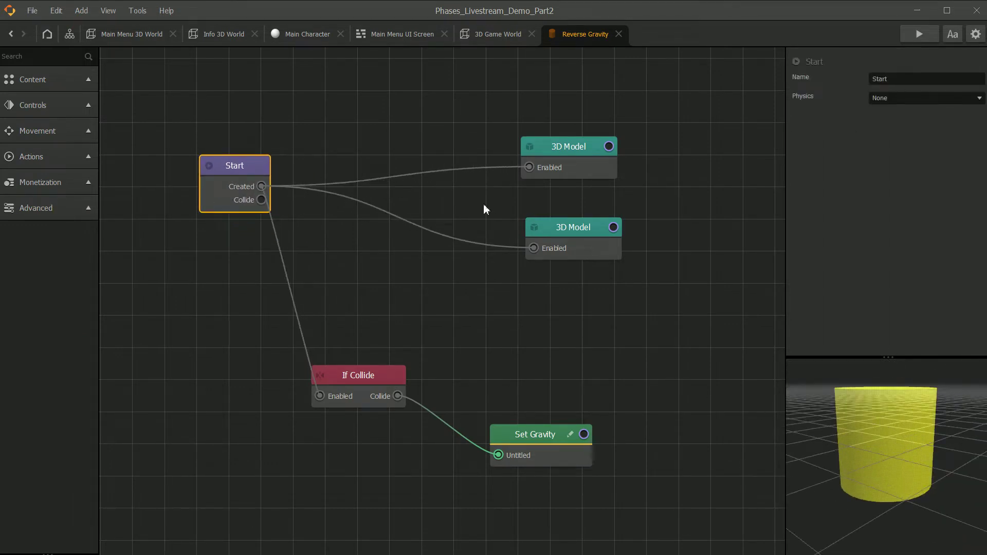
left_click_drag(573, 154, 571, 124)
mouse_move(579, 229)
left_mouse_down()
mouse_move(567, 219)
mouse_move(566, 243)
left_mouse_up()
left_click_drag(573, 121, 563, 108)
Reposition the If Collide and Set Gravity nodes closer to the Start node, reviewing their collision and force settings.
left_click_drag(379, 373, 365, 326)
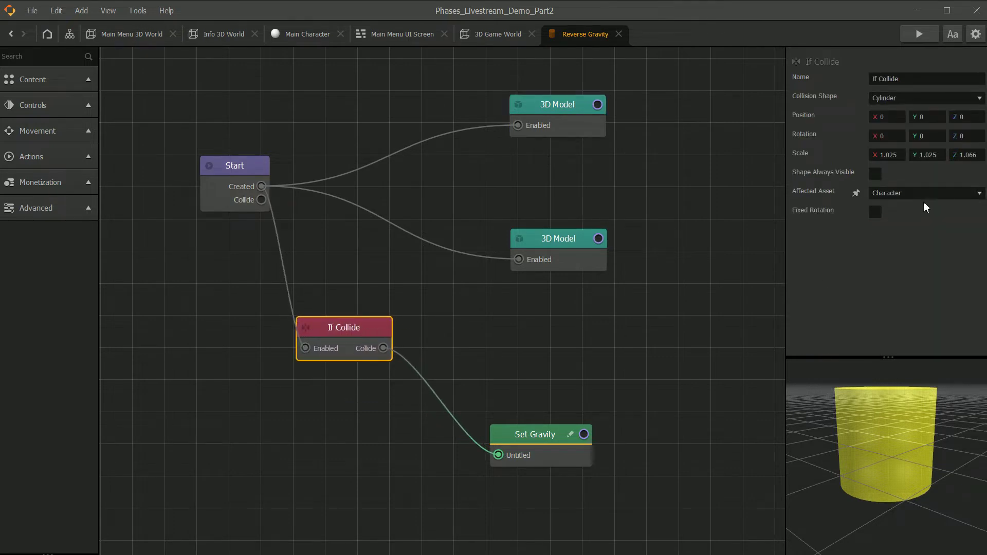
left_click_drag(557, 430, 531, 394)
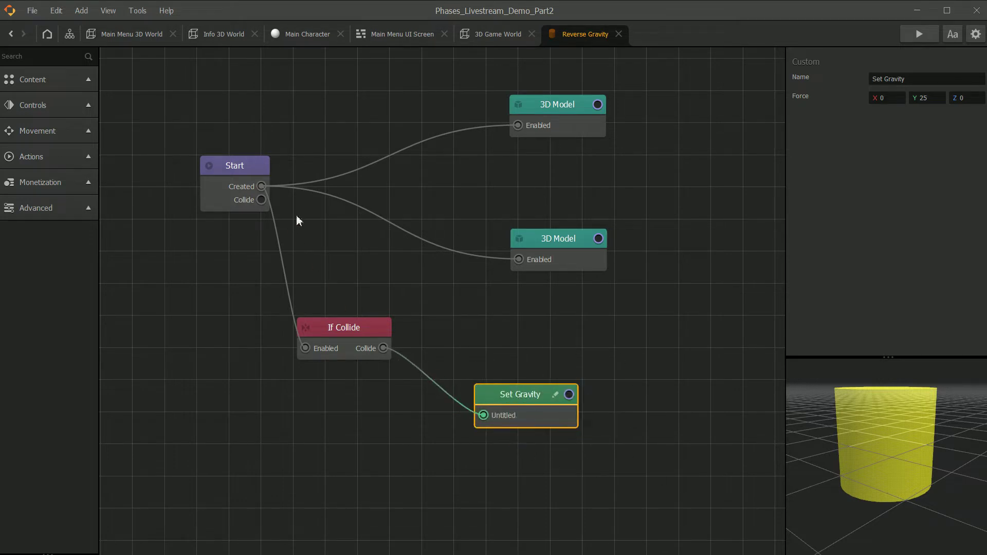
left_click_drag(365, 328, 374, 319)
mouse_move(518, 405)
left_mouse_down()
mouse_move(550, 404)
mouse_move(526, 399)
left_mouse_up()
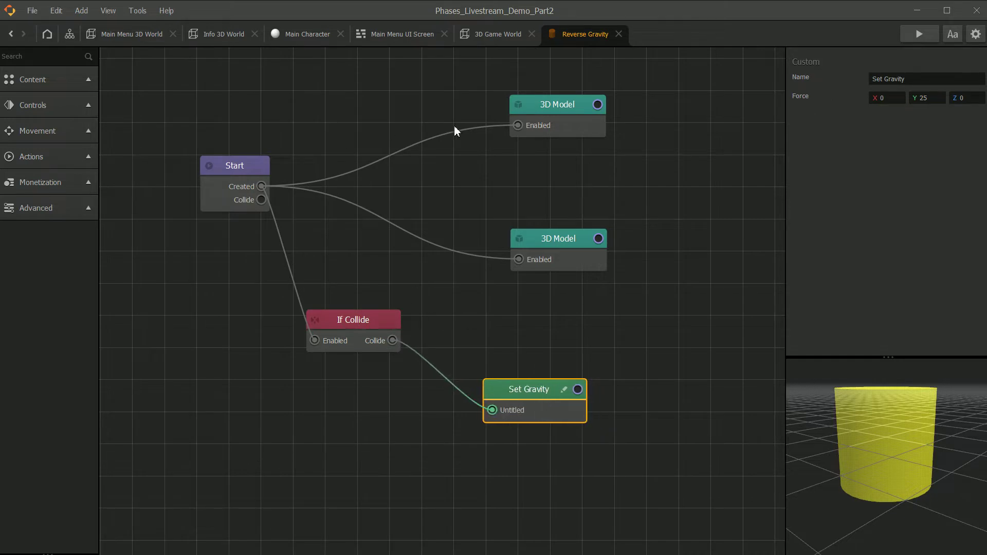
Return to the 3D Game World and compare the Reverse Gravity and Reverse Gravity Downwards columns in level section 3.
left_click(483, 35)
left_click(505, 212)
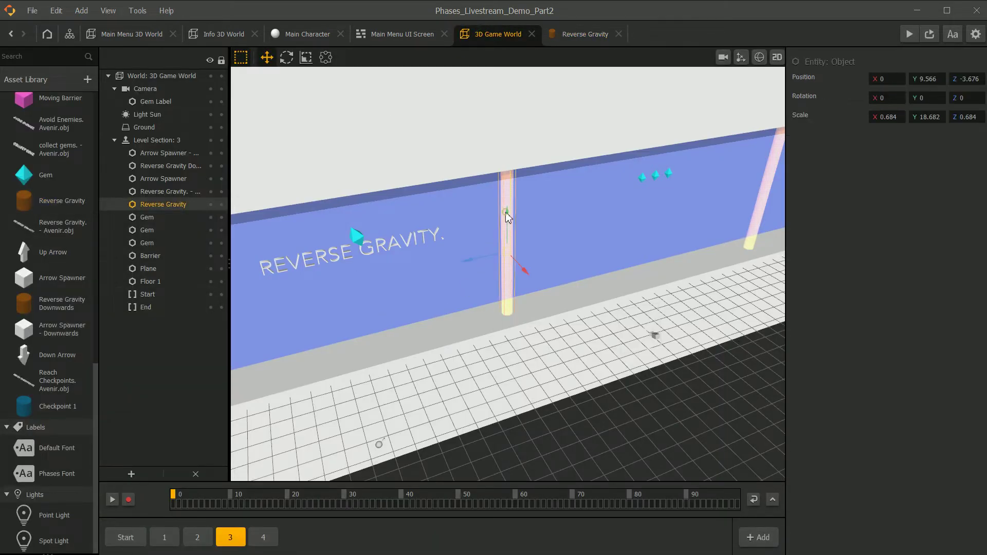
middle_click_drag(547, 247, 378, 309)
scroll(683, 285, "up", 3)
middle_click_drag(685, 267, 459, 338)
scroll(559, 300, "up", 5)
left_click(584, 282)
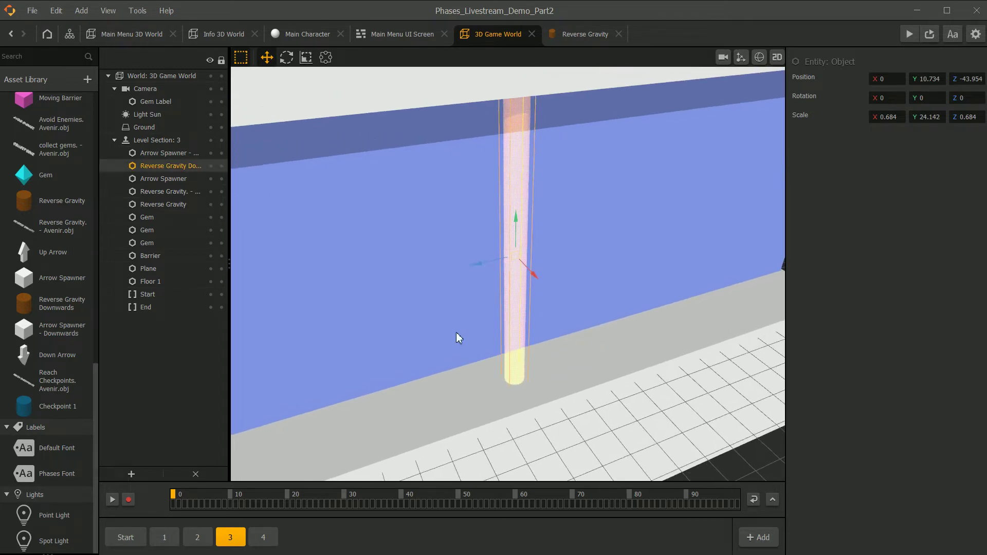
scroll(483, 297, "down", 3)
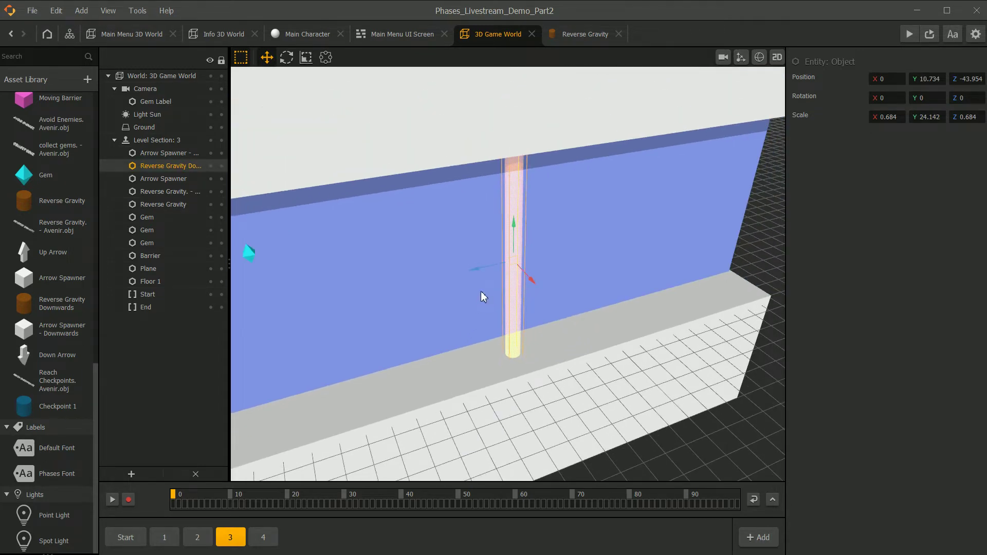
left_click(488, 288)
Try moving the Reverse Gravity Downwards column along the X axis to about 15.986, and undo the move.
left_click(525, 311)
scroll(535, 316, "down", 3)
left_click_drag(532, 284, 589, 348)
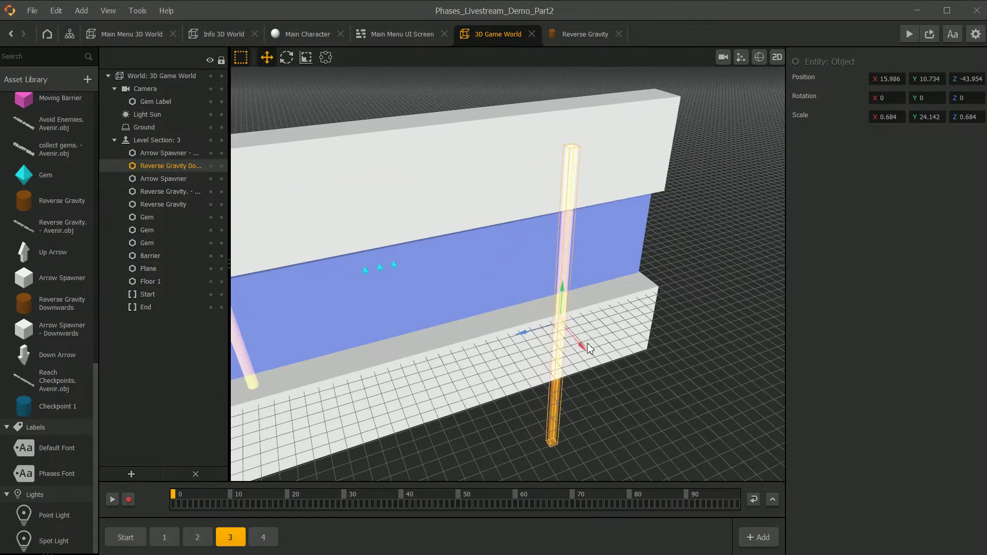
left_click(656, 408)
middle_click_drag(591, 399, 608, 336)
key("ctrl+z")
key("ctrl+z")
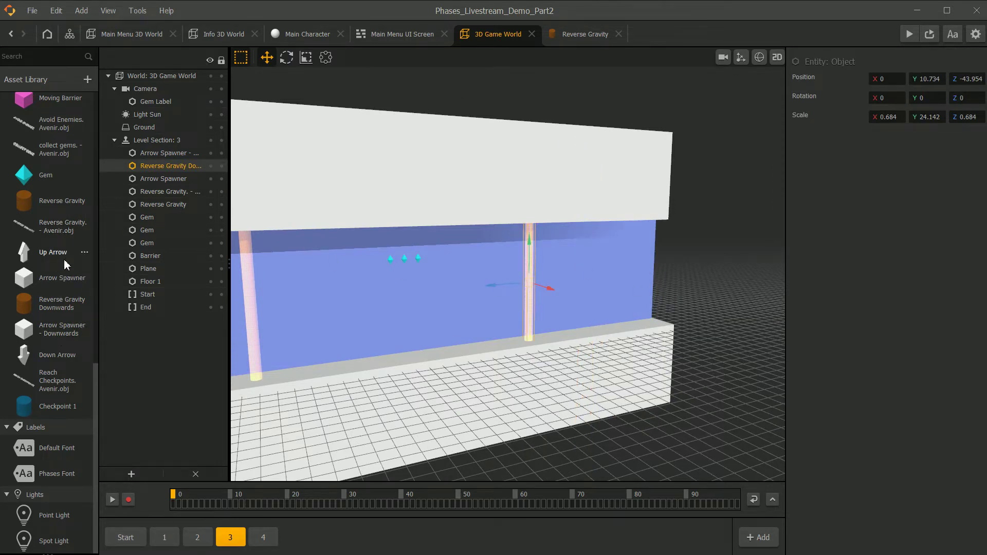
Isolate level section 3 so that it is the only numbered section included in the game preview.
scroll(354, 269, "down", 3)
middle_click_drag(403, 271, 458, 265)
scroll(457, 265, "up", 2)
left_click(231, 527)
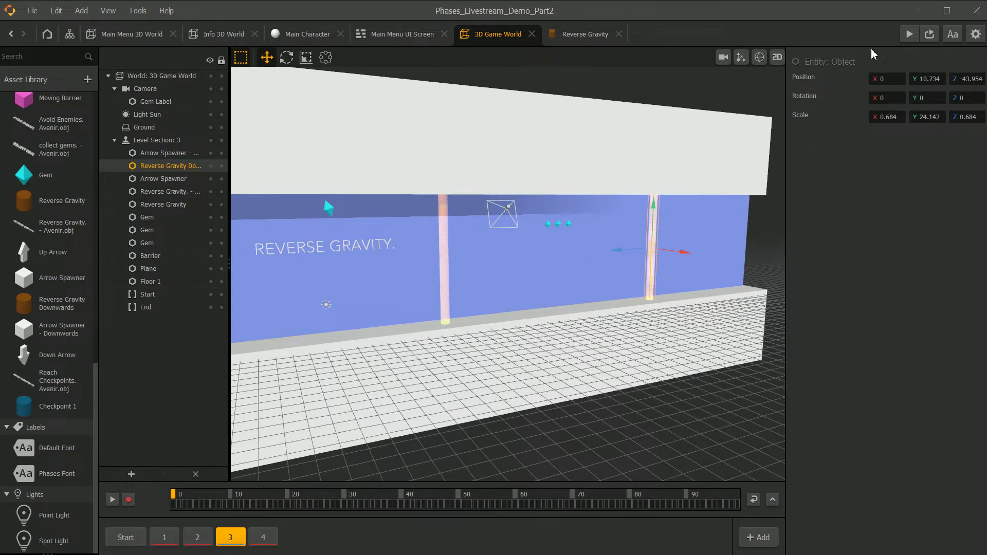
Preview the game, playing from the main menu through the movement tutorials and past the first Reverse Gravity column, and close the preview.
left_click(909, 34)
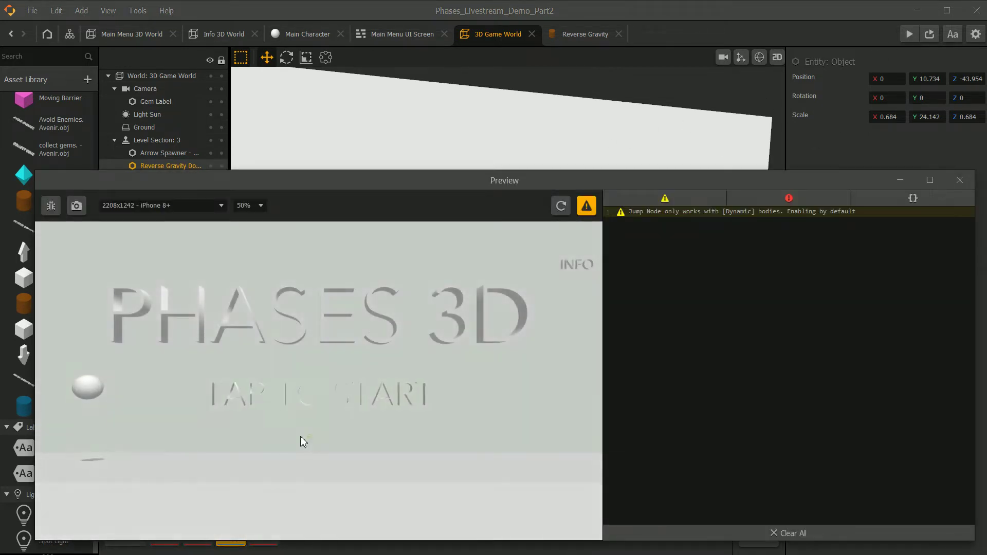
left_click(301, 438)
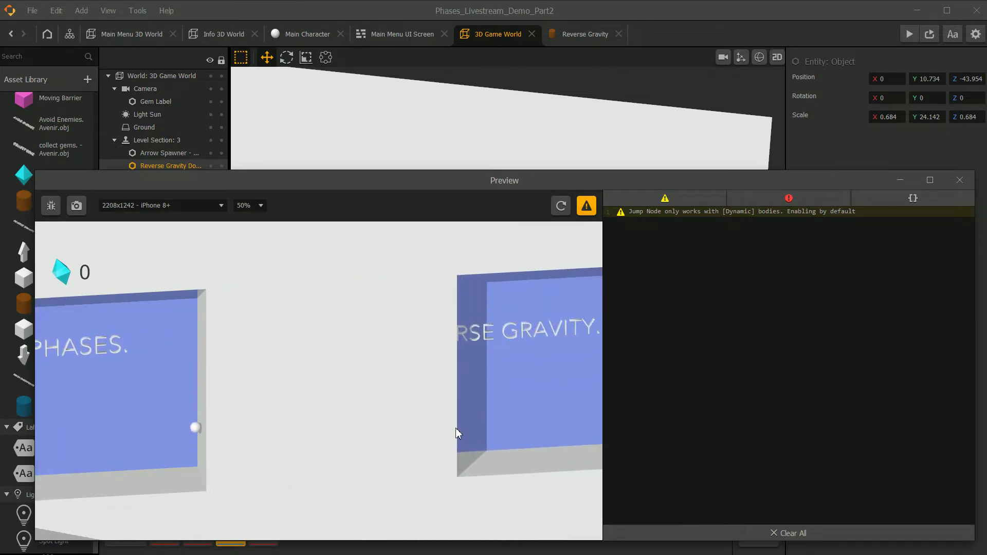
left_click(106, 435)
left_click(615, 529)
left_click(465, 490)
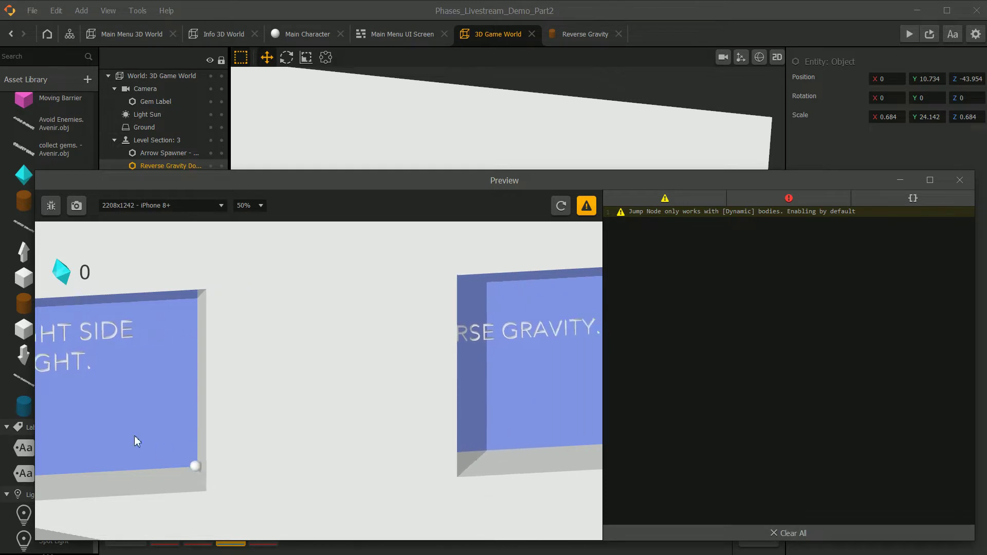
left_click(137, 440)
left_click(533, 434)
left_click(199, 419)
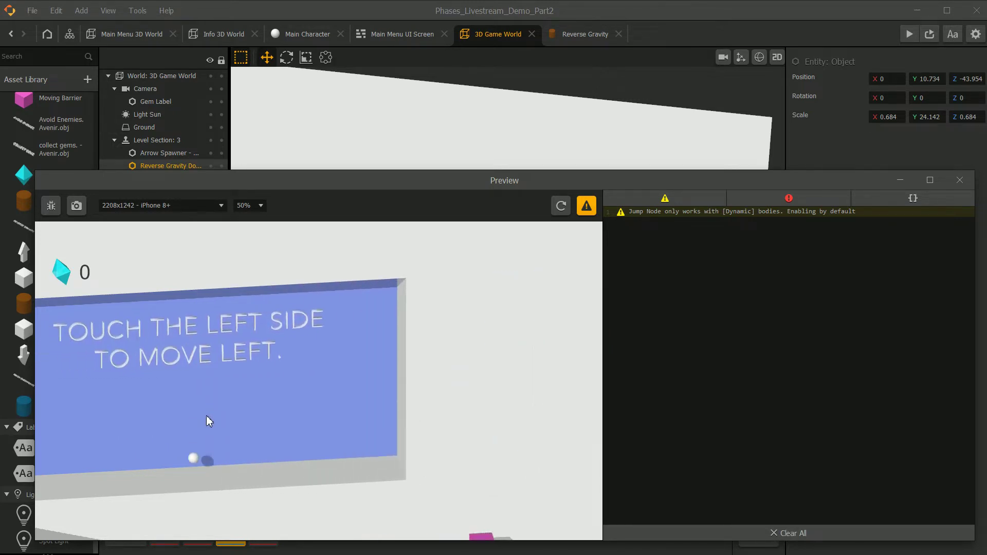
left_click(513, 406)
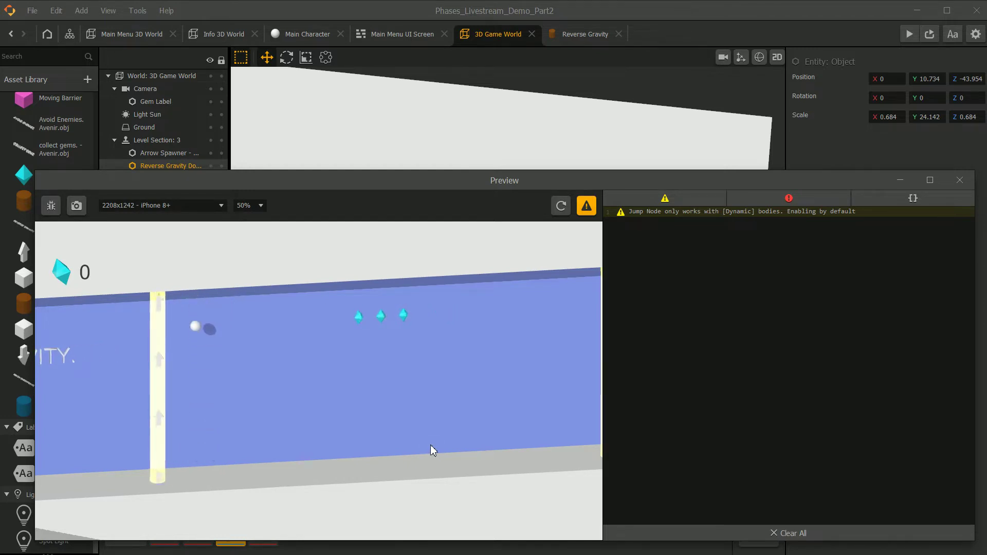
left_click(959, 180)
Try moving the Reverse Gravity column along the X axis to about 14.852, and undo the move.
scroll(440, 331, "up", 10)
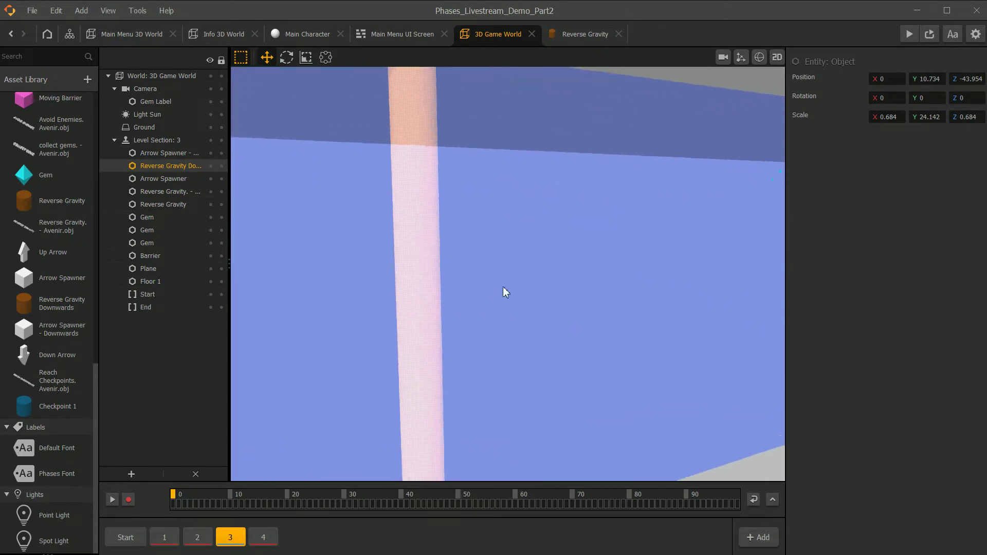
right_click_drag(426, 254, 451, 359)
left_click(449, 289)
left_click_drag(490, 325, 443, 325)
right_click_drag(442, 326, 503, 325)
left_click_drag(513, 344, 599, 445)
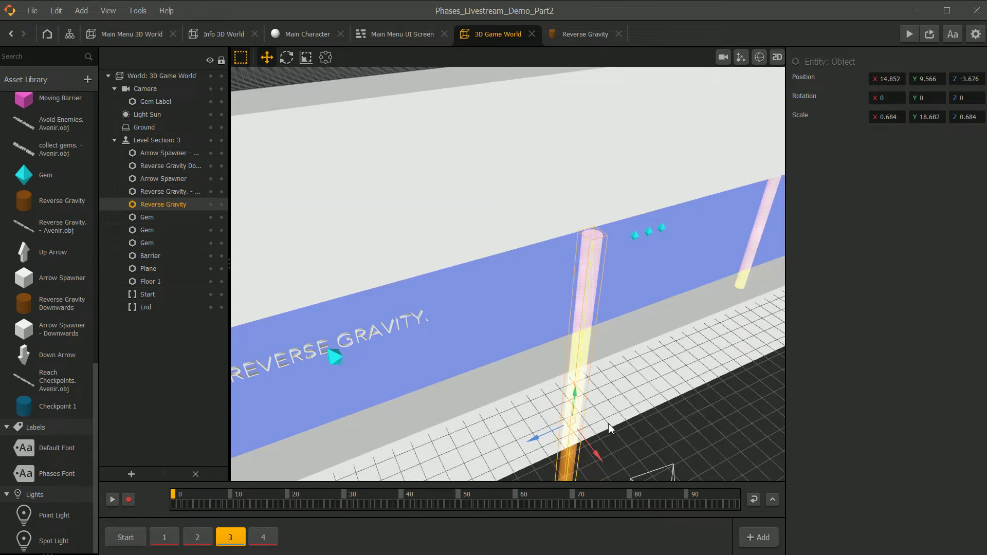
key("ctrl+z")
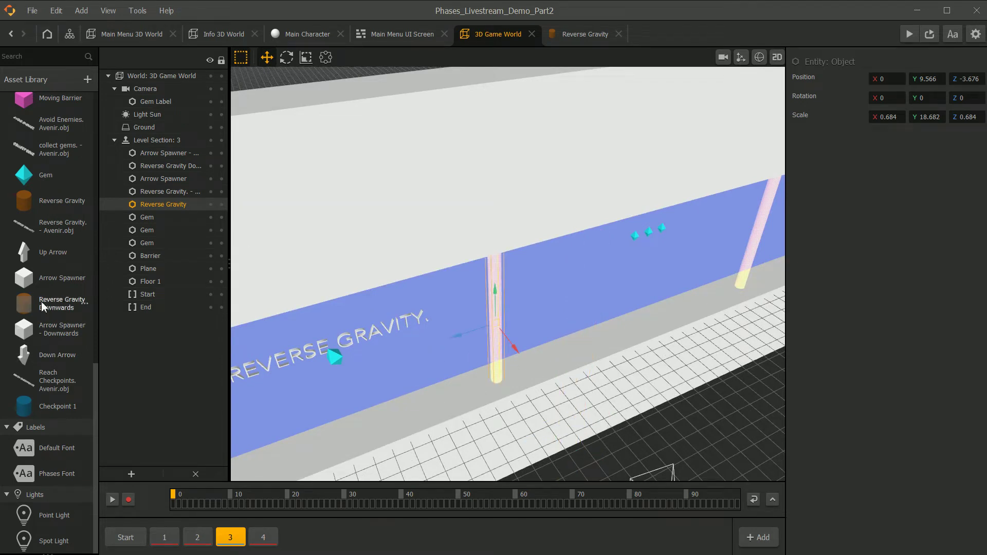
Open the Reverse Gravity asset's node map and examine its two 3D Model nodes' colours, blending and cylinder mesh.
double_click(61, 204)
left_click(558, 239)
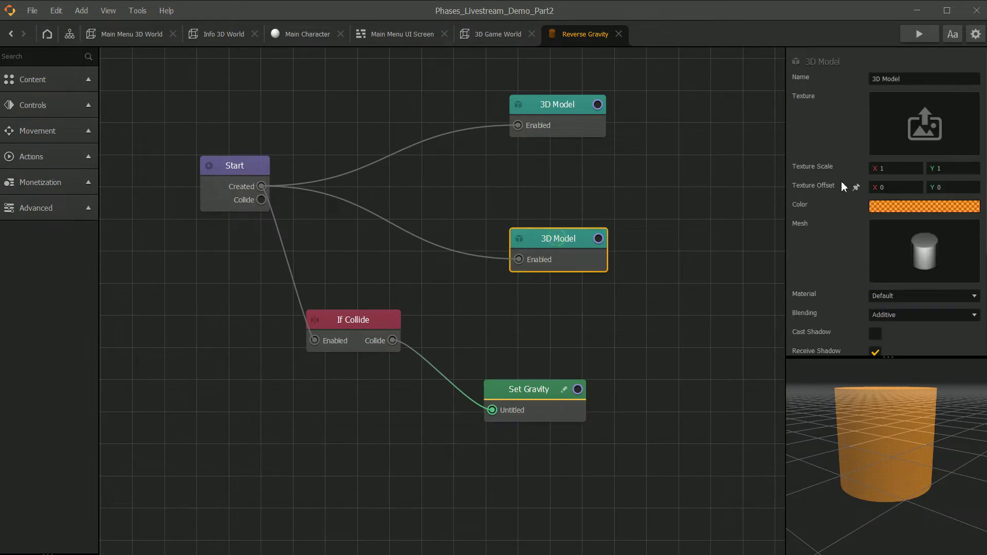
left_click(552, 110)
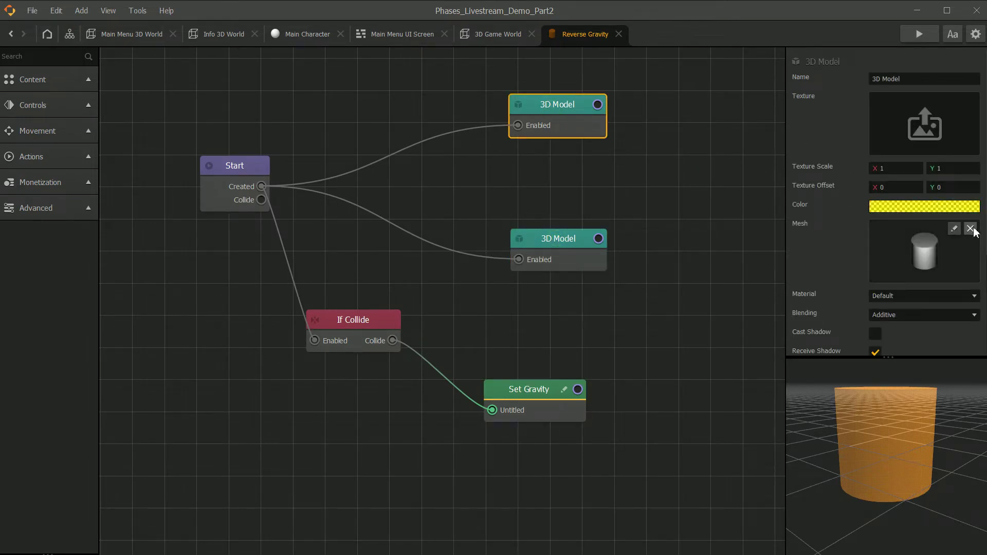
left_click(953, 229)
scroll(203, 268, "up", 3)
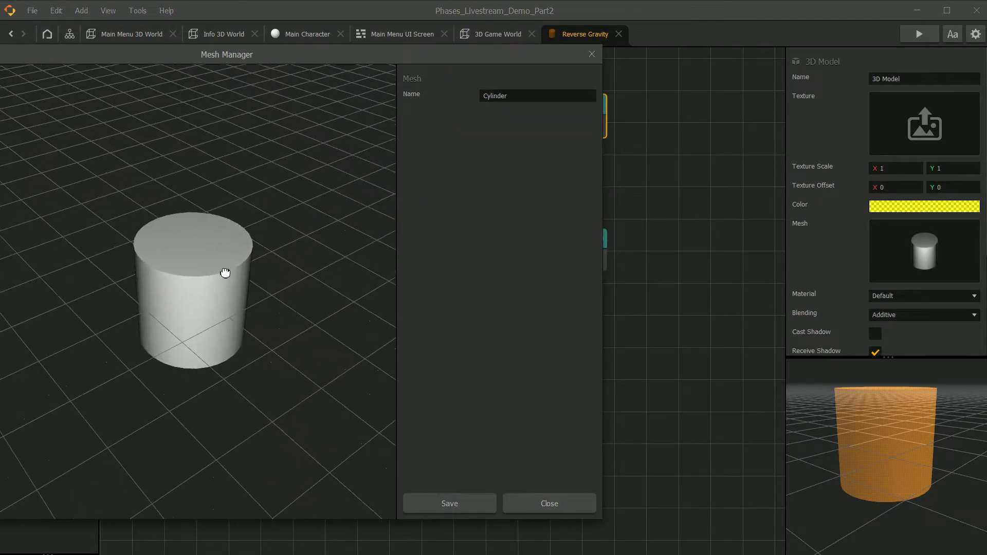
left_click_drag(238, 276, 383, 206)
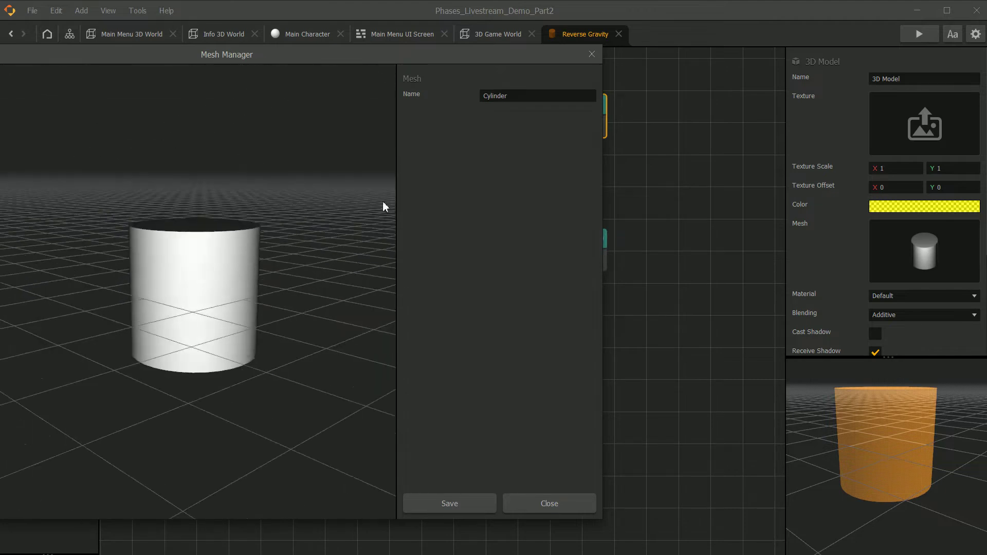
left_click(591, 55)
left_click_drag(353, 319, 359, 340)
left_click_drag(554, 386, 560, 380)
Back in the 3D Game World, try moving the Reverse Gravity Downwards column along the Z axis to about -57.002, and undo the move.
left_click(495, 36)
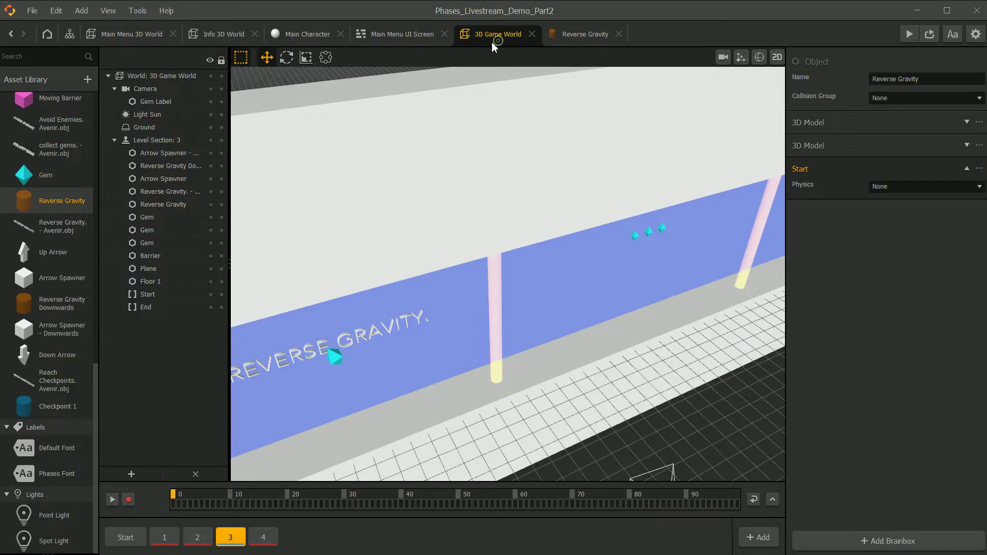
scroll(535, 286, "down", 3)
middle_click_drag(514, 310, 544, 317)
scroll(544, 317, "up", 2)
scroll(546, 321, "up", 6)
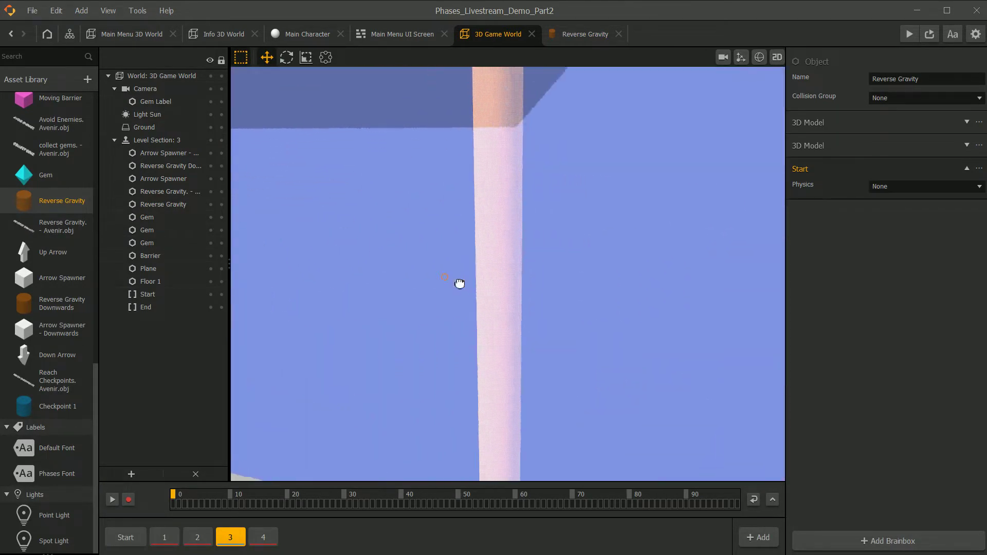
scroll(478, 268, "down", 3)
left_click(533, 258)
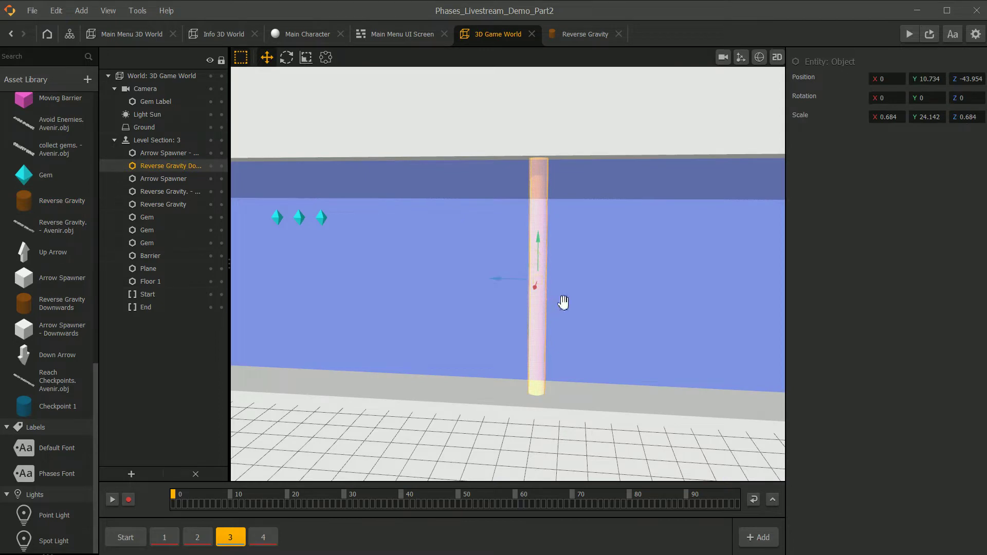
middle_click_drag(563, 302, 440, 315)
left_click_drag(386, 291, 540, 314)
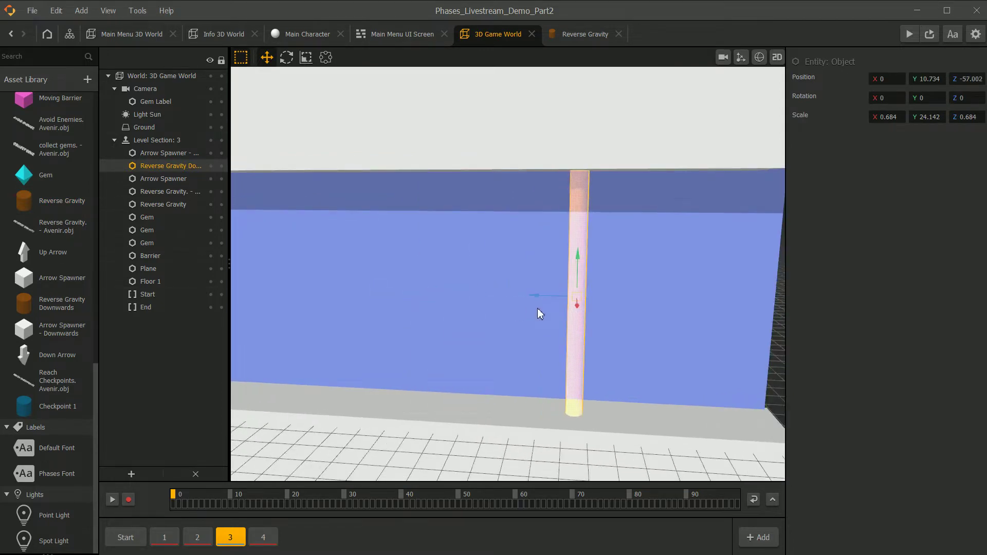
key("ctrl+z")
middle_click_drag(554, 143, 419, 289)
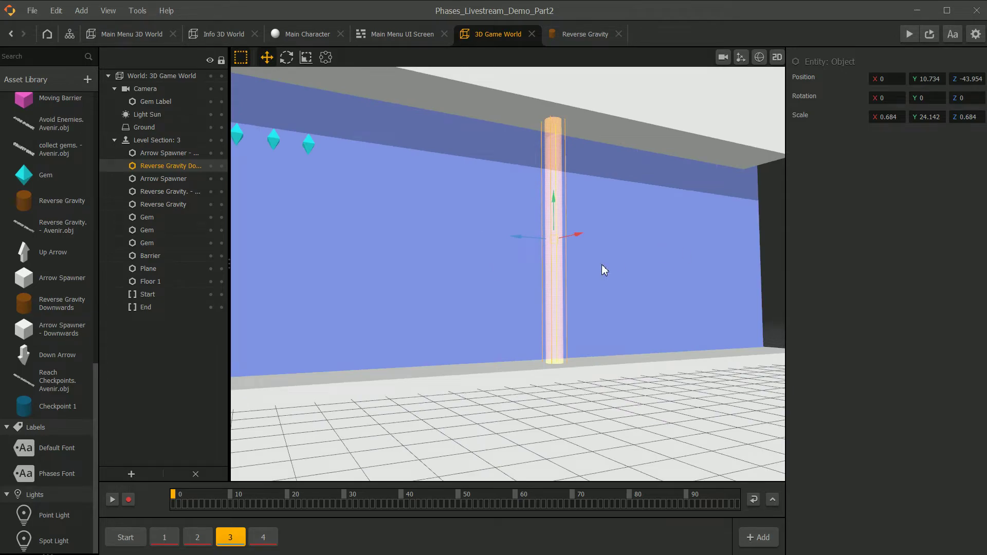
Move the Floor 1 block of level section 3 along the X axis to about 32.859, away from the columns.
scroll(561, 287, "down", 5)
middle_click_drag(561, 286, 520, 359)
left_click(519, 360)
scroll(509, 390, "up", 3)
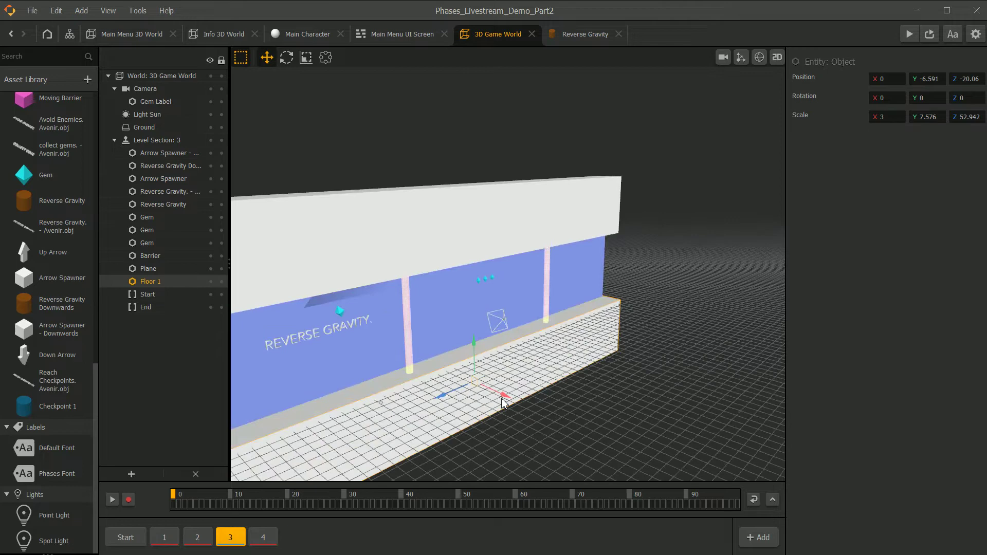
left_click_drag(502, 402, 627, 434)
scroll(435, 272, "up", 5)
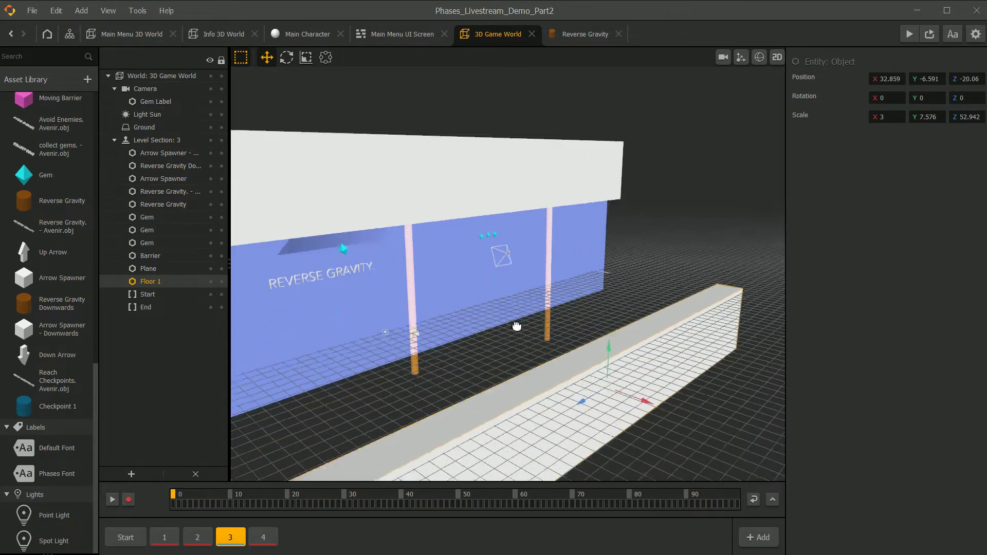
Select the Arrow Spawner at the base of the Reverse Gravity column and examine its placement.
middle_click_drag(435, 273, 509, 348)
left_click(525, 346)
middle_click_drag(583, 363, 549, 369)
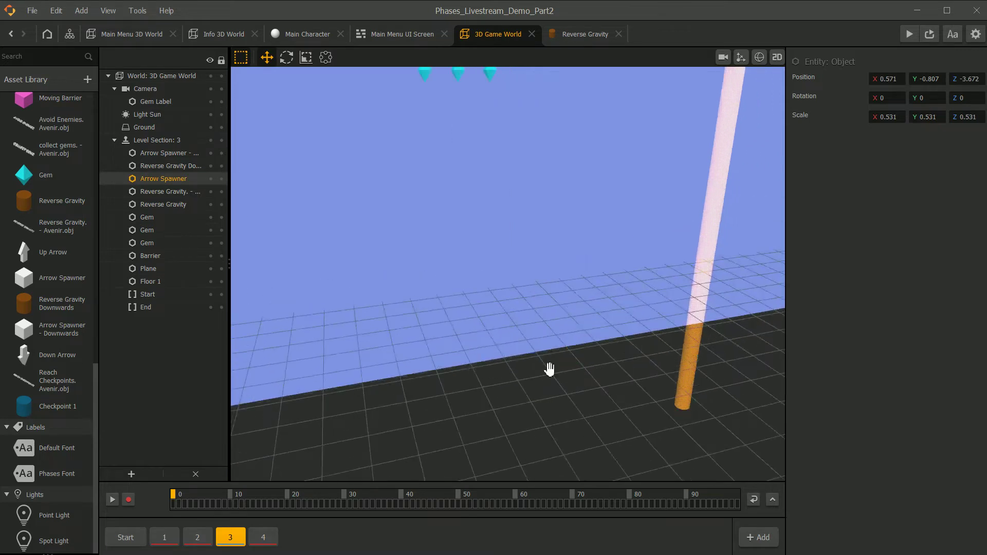
scroll(544, 362, "down", 5)
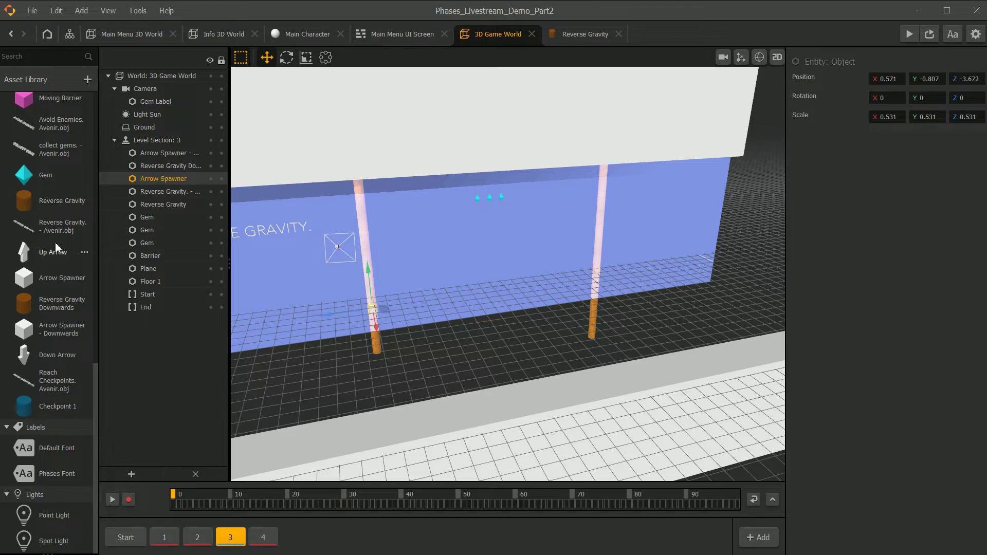
Undo the last move of the Floor 1 block.
key("ctrl+z")
key("ctrl+z")
key("ctrl+z")
key("ctrl+z")
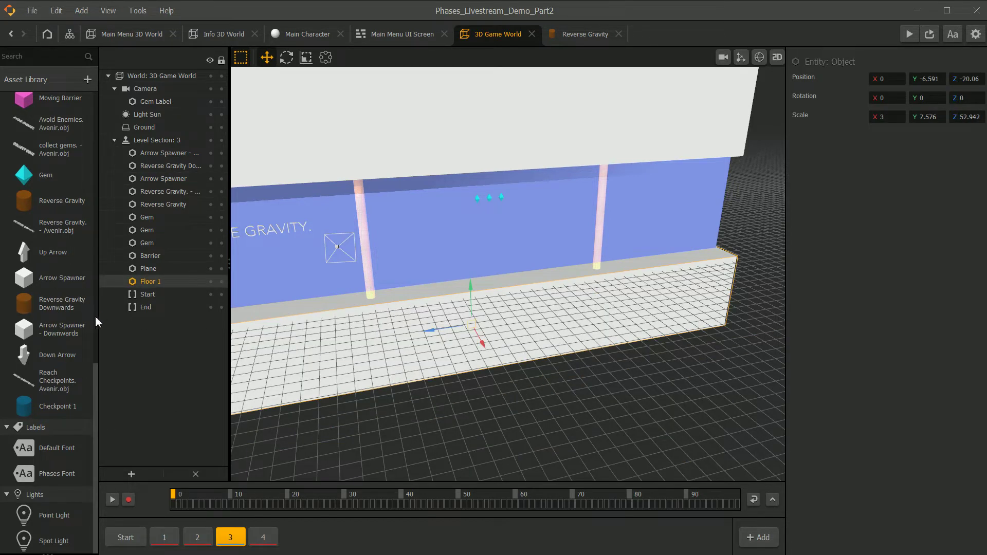
Look through the asset library's objects, from Floor 1 down to Checkpoint 1.
scroll(35, 319, "up", 6)
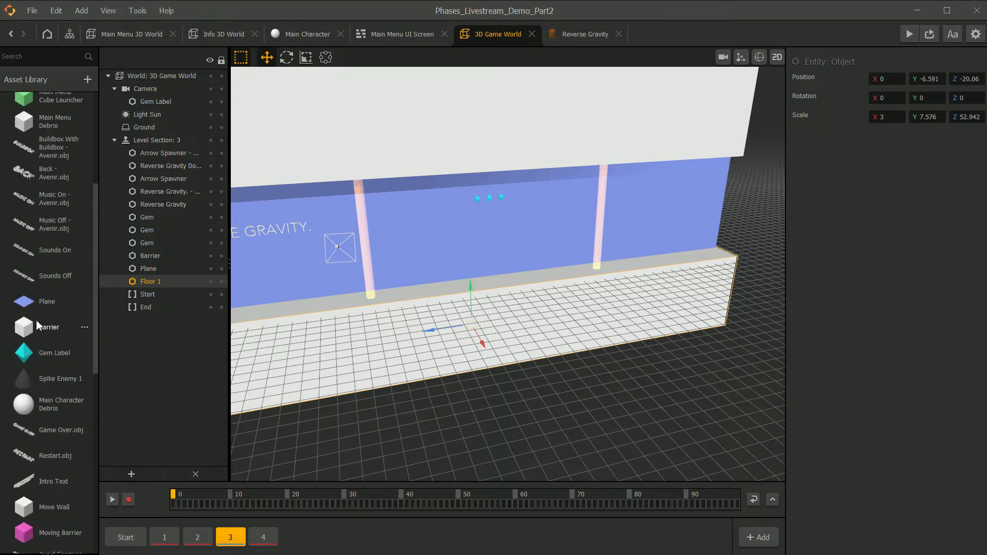
scroll(52, 230, "up", 2)
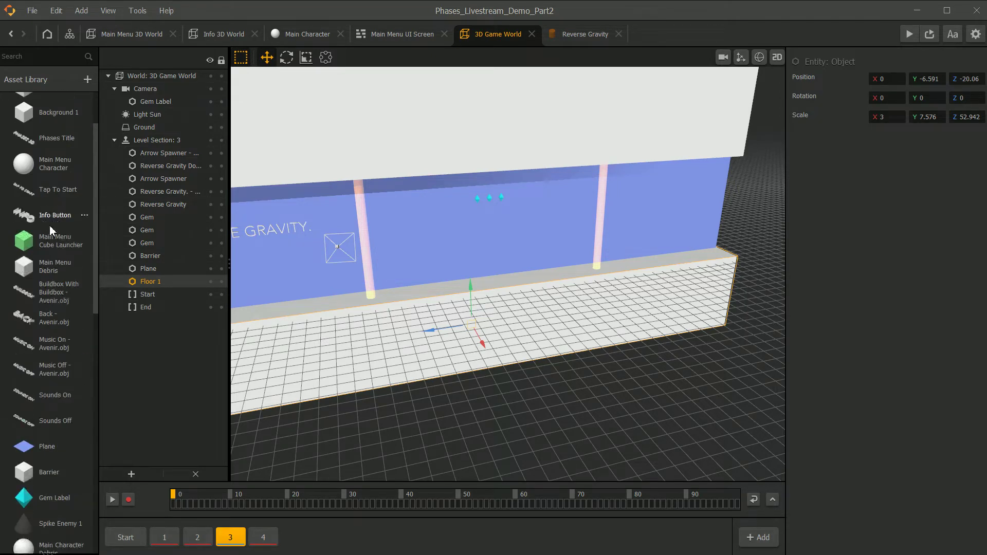
scroll(50, 230, "up", 1)
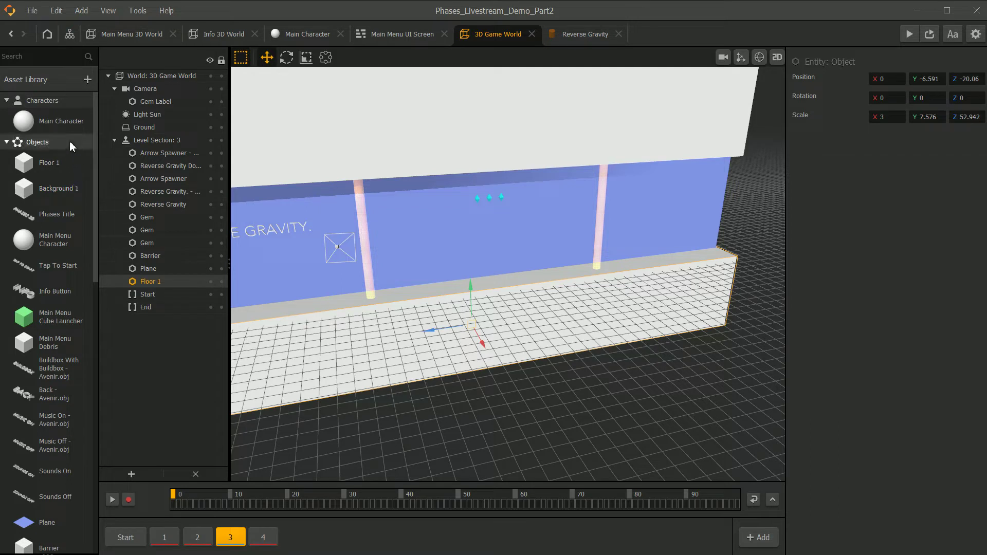
scroll(29, 234, "down", 4)
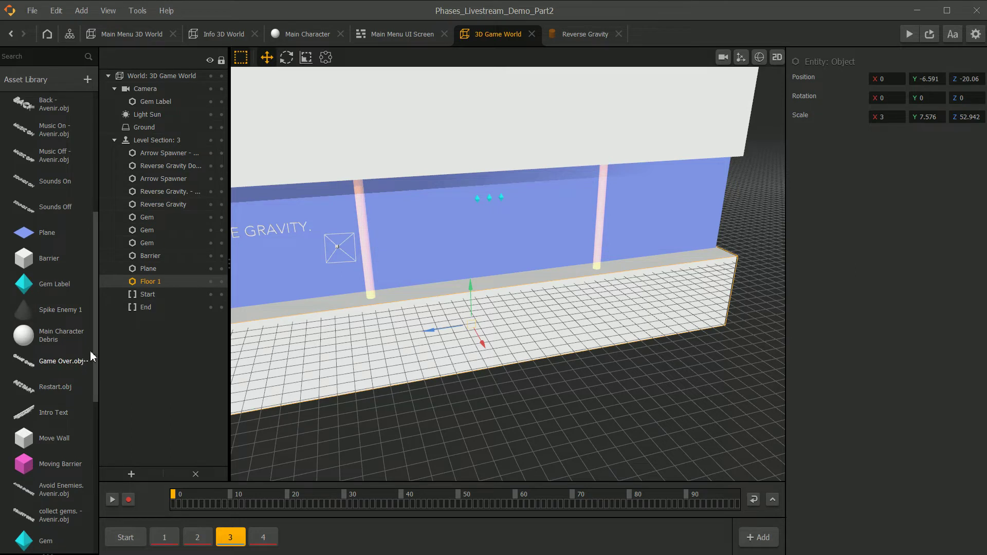
scroll(61, 440, "down", 1)
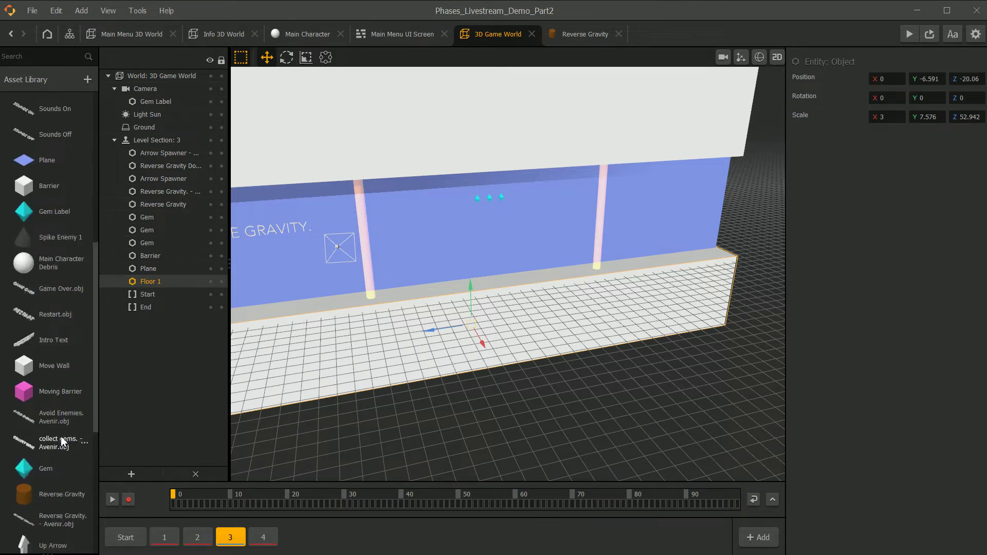
scroll(67, 440, "down", 2)
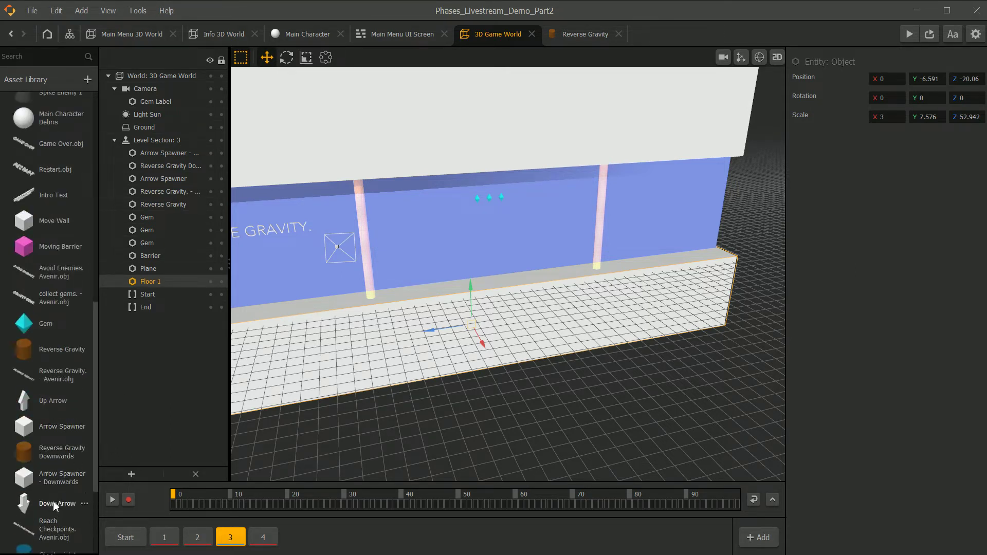
scroll(70, 514, "down", 1)
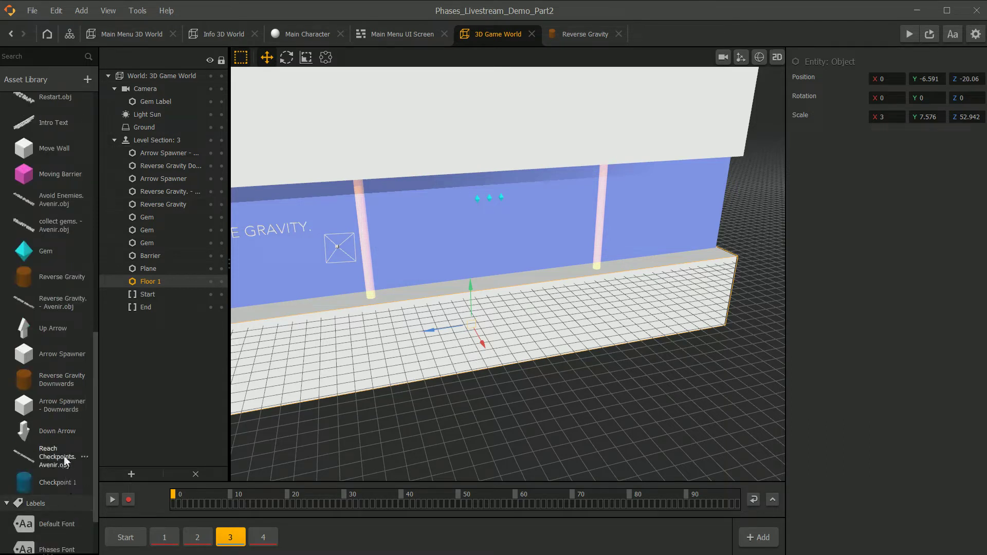
Open the Arrow Spawner's node map, review its Timer and Spawn settings, and reposition the Spawn node closer to the Timer.
left_click(55, 360)
double_click(58, 363)
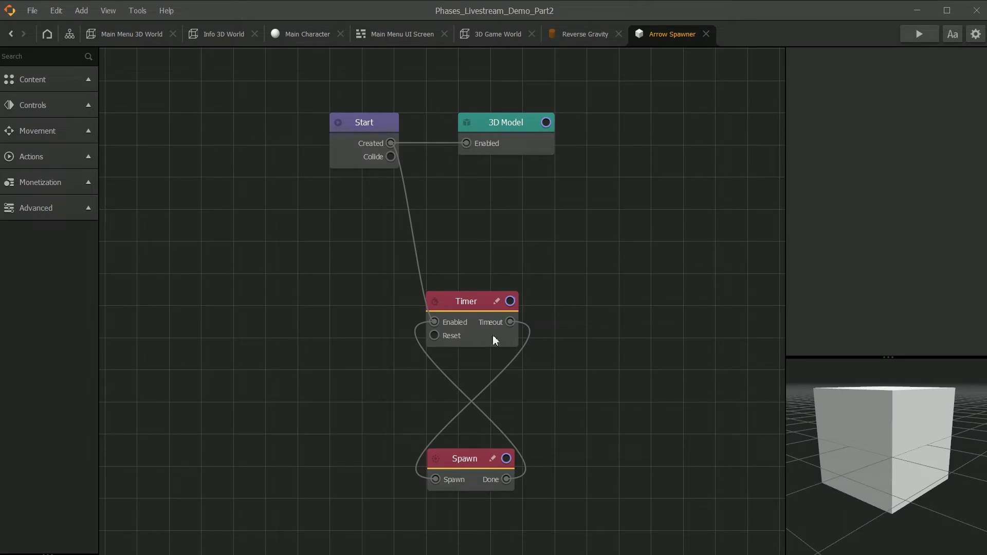
left_click(462, 307)
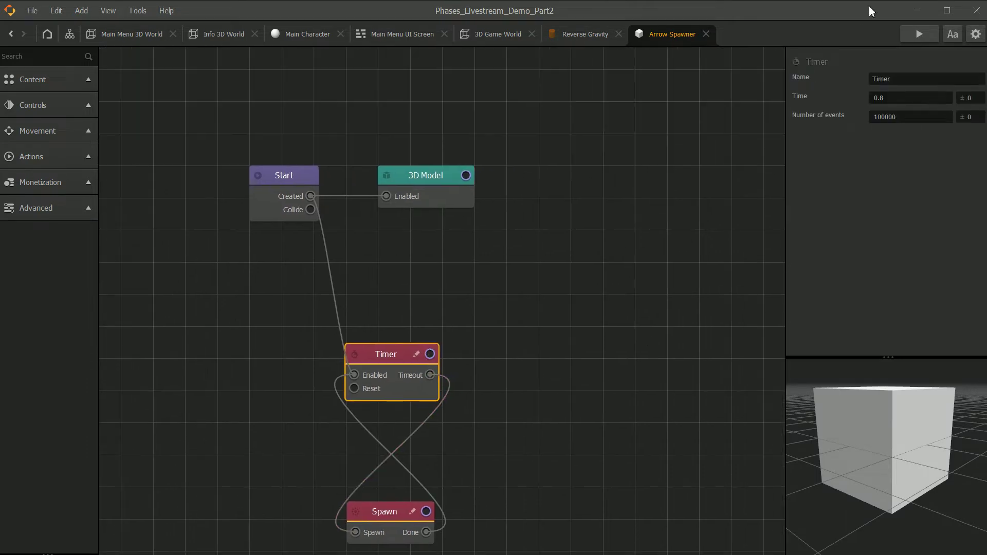
left_click(400, 516)
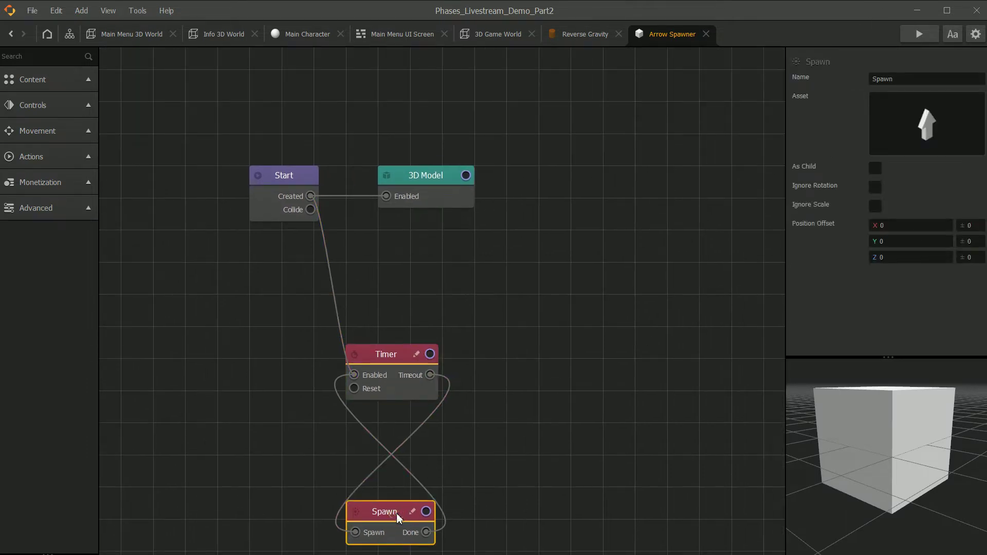
left_click_drag(399, 515, 411, 464)
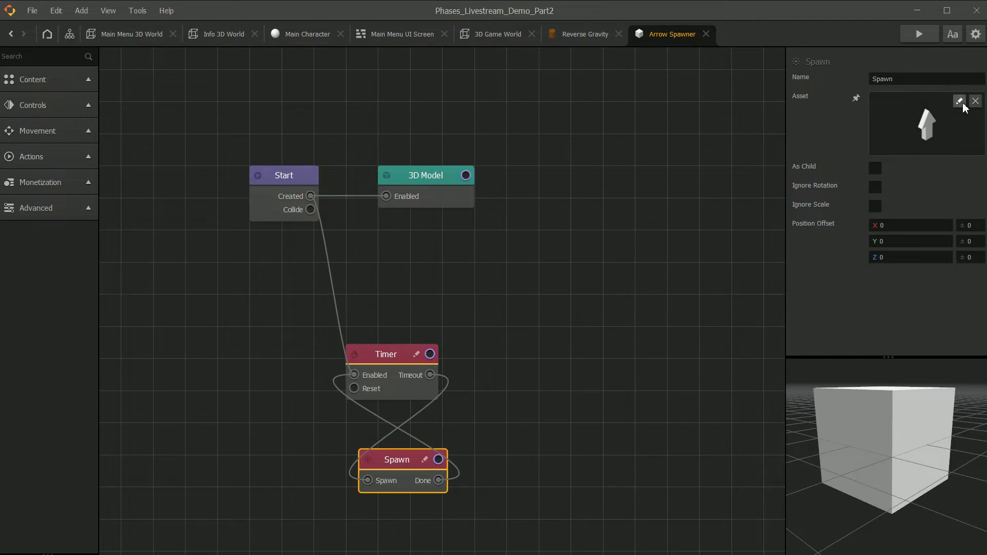
Inspect the Spawn node's Up Arrow asset in the Asset Manager, viewing its model and its Delay, Remove and Move settings, and close it.
left_click(960, 102)
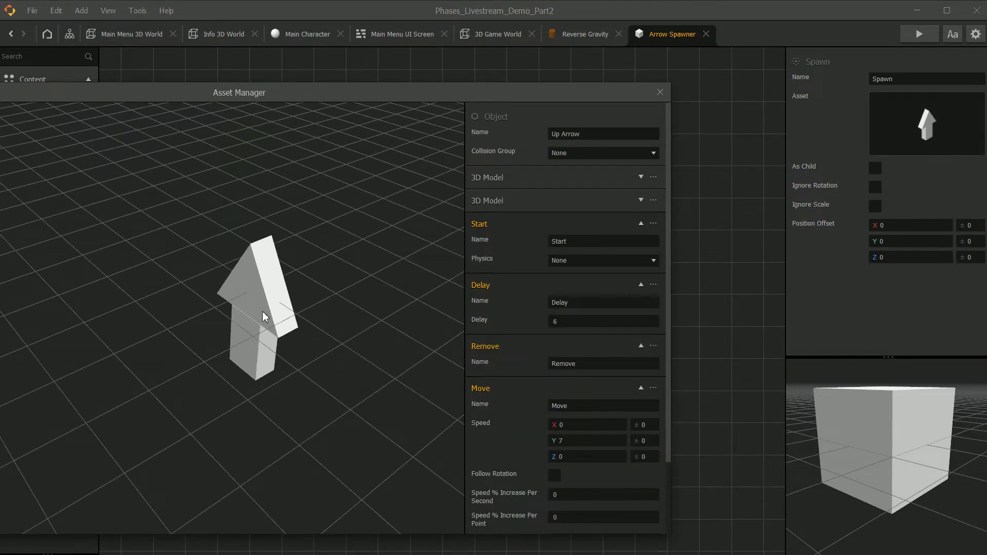
left_click_drag(244, 95, 442, 64)
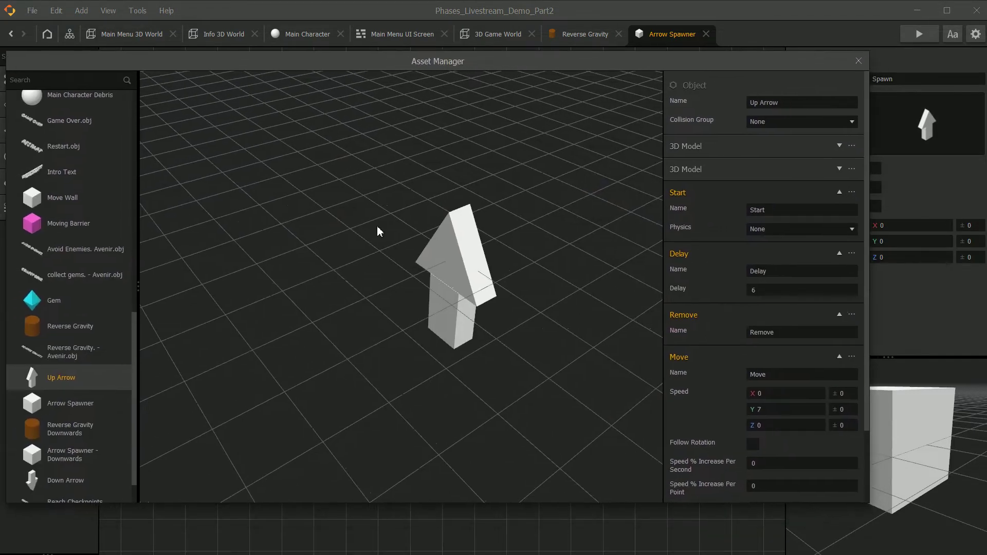
left_click_drag(426, 268, 432, 309)
scroll(430, 235, "up", 3)
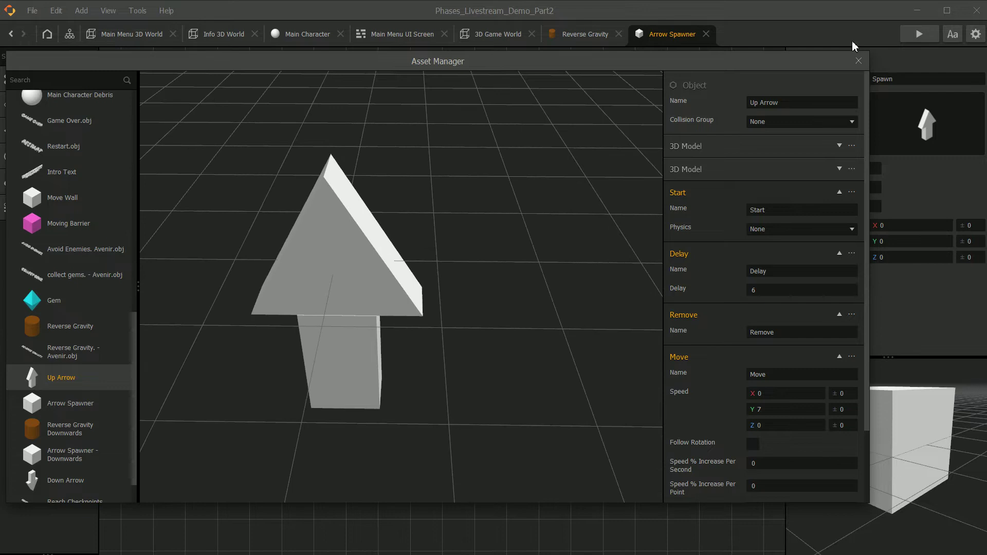
left_click(858, 61)
Reposition the Timer and Spawn nodes beneath the Start node and review the settings of both.
scroll(457, 255, "down", 3)
scroll(458, 255, "up", 3)
left_click(410, 351)
left_click_drag(409, 352, 417, 308)
left_click_drag(436, 462, 429, 445)
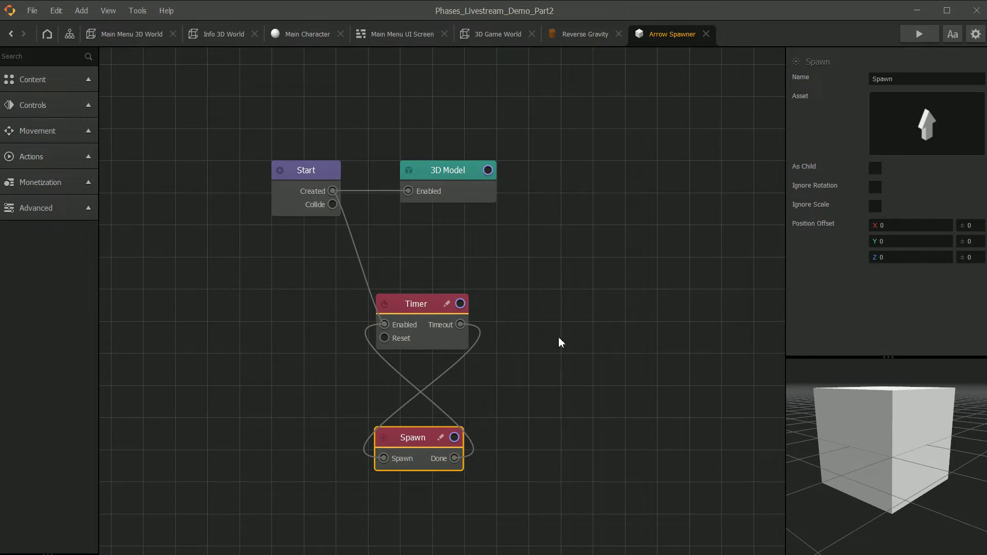
left_click_drag(424, 319, 426, 314)
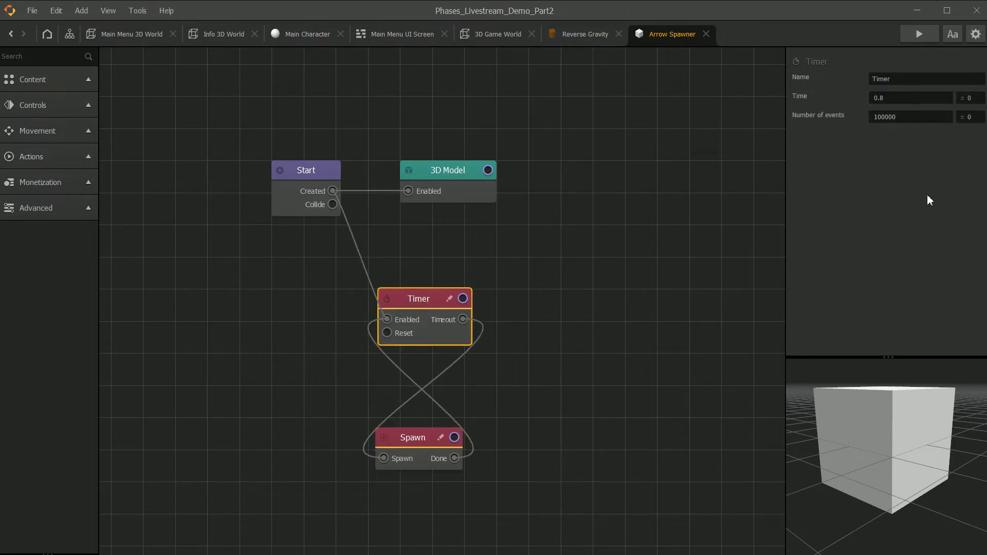
left_click_drag(414, 445, 415, 444)
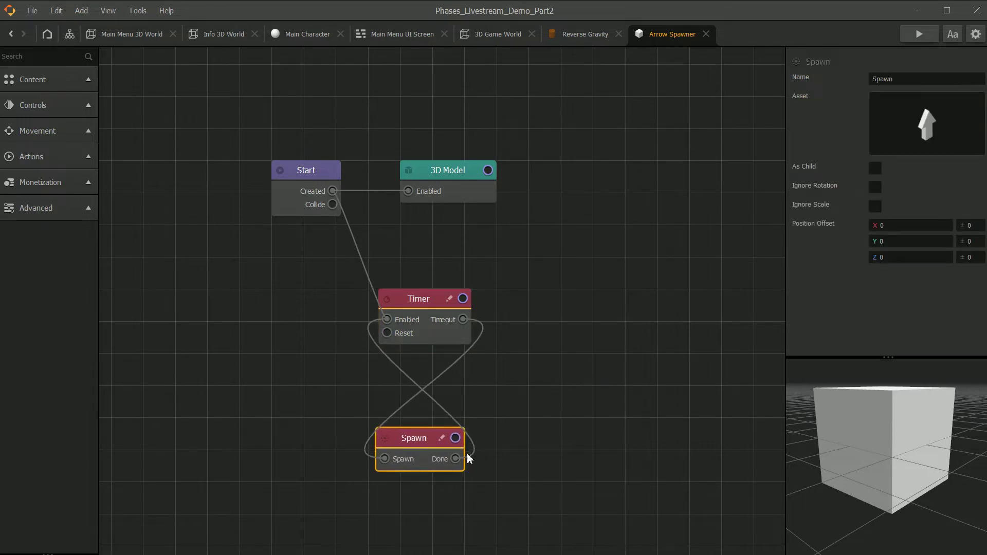
Close the Arrow Spawner's node map and view section 3's Reverse Gravity columns in the 3D Game World.
left_click(705, 34)
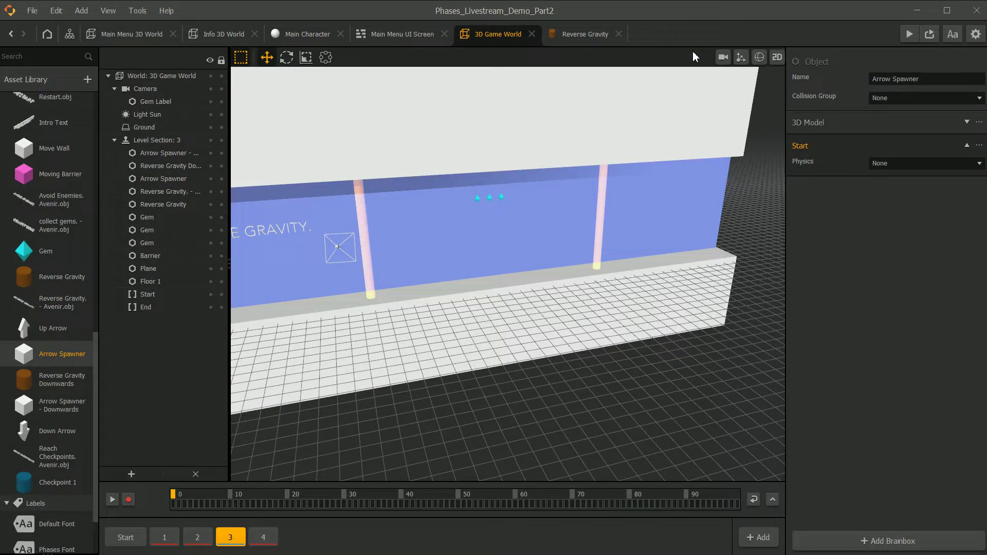
scroll(546, 295, "down", 2)
middle_click_drag(355, 285, 445, 326)
scroll(439, 295, "up", 1)
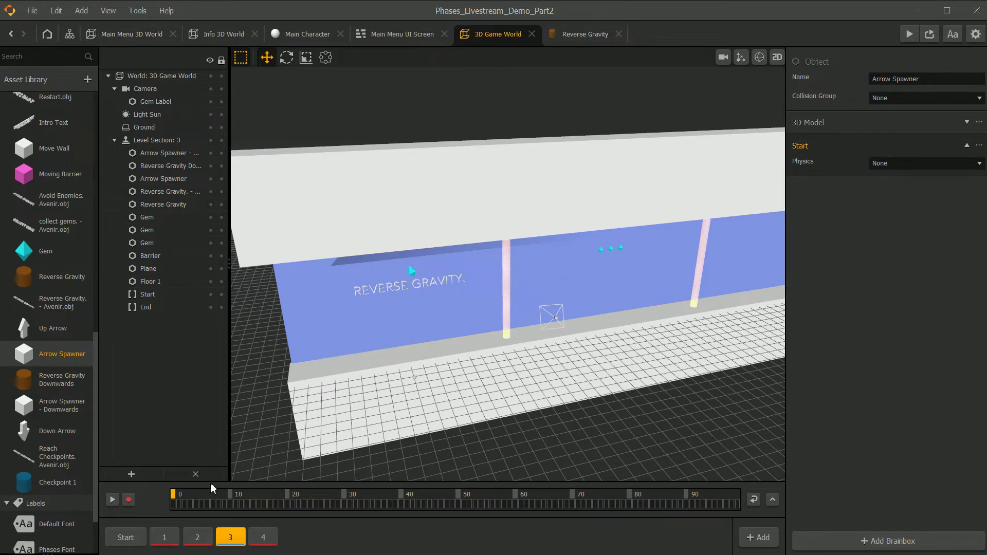
Open level section 4, select the Checkpoint 1 column and examine it up close.
left_click(263, 537)
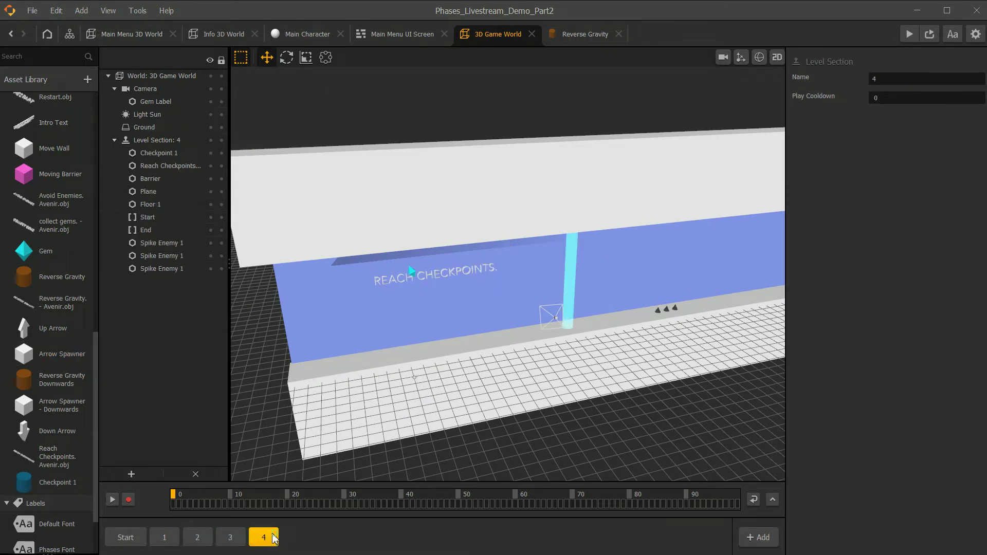
left_click(568, 280)
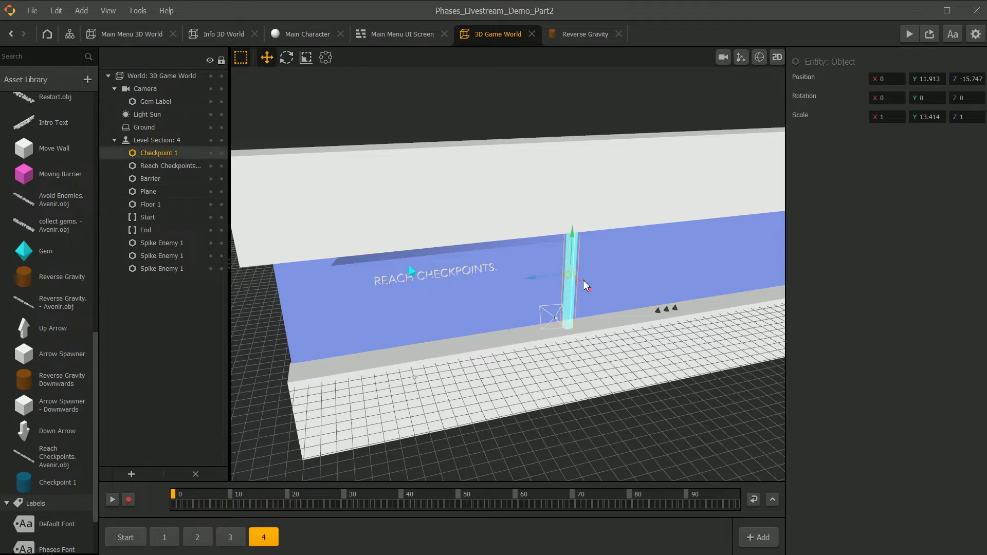
scroll(514, 281, "up", 10)
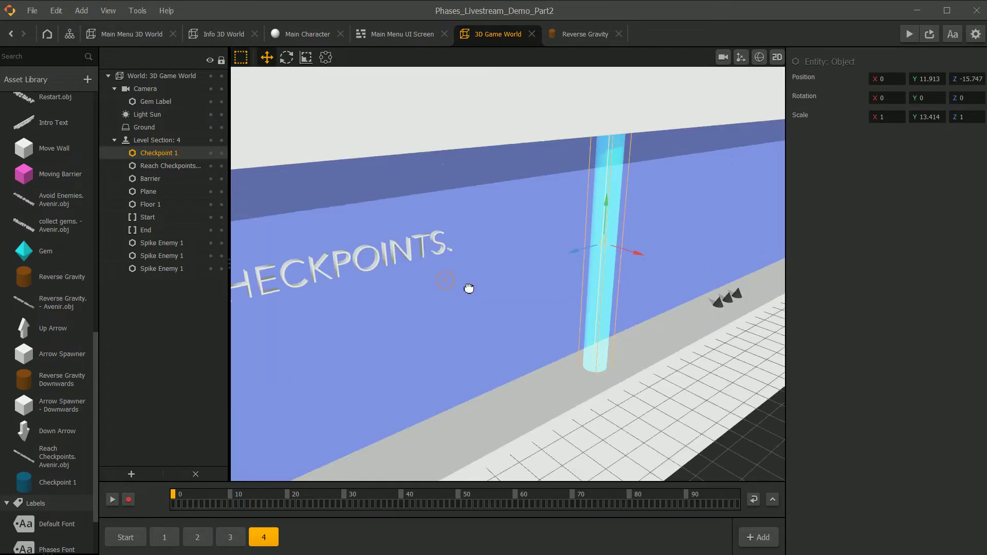
right_click_drag(469, 288, 554, 264)
scroll(464, 275, "down", 5)
scroll(534, 266, "up", 7)
Find Checkpoint 1 in the asset library, open its node map and bring its nodes and model preview into view.
scroll(51, 195, "up", 15)
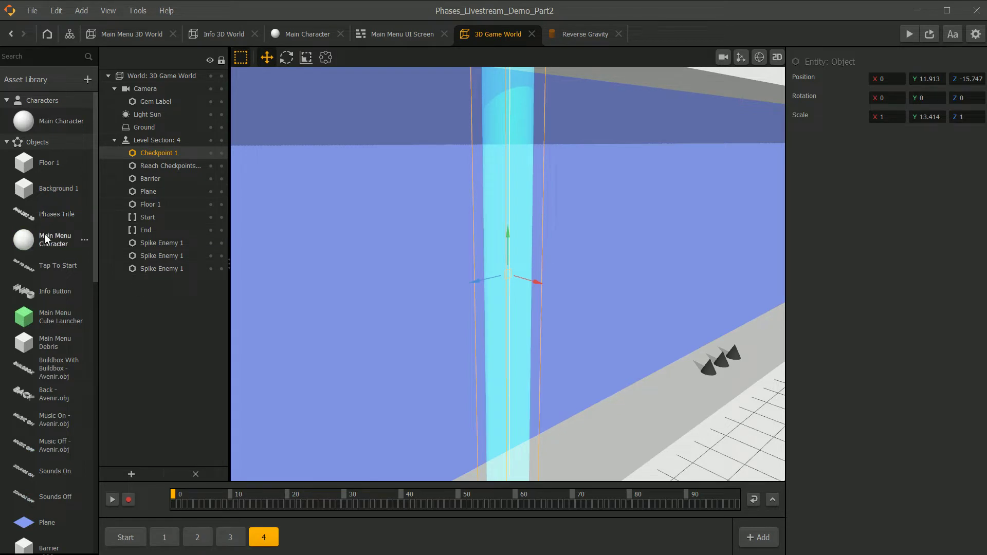
scroll(56, 267, "down", 5)
scroll(44, 291, "down", 10)
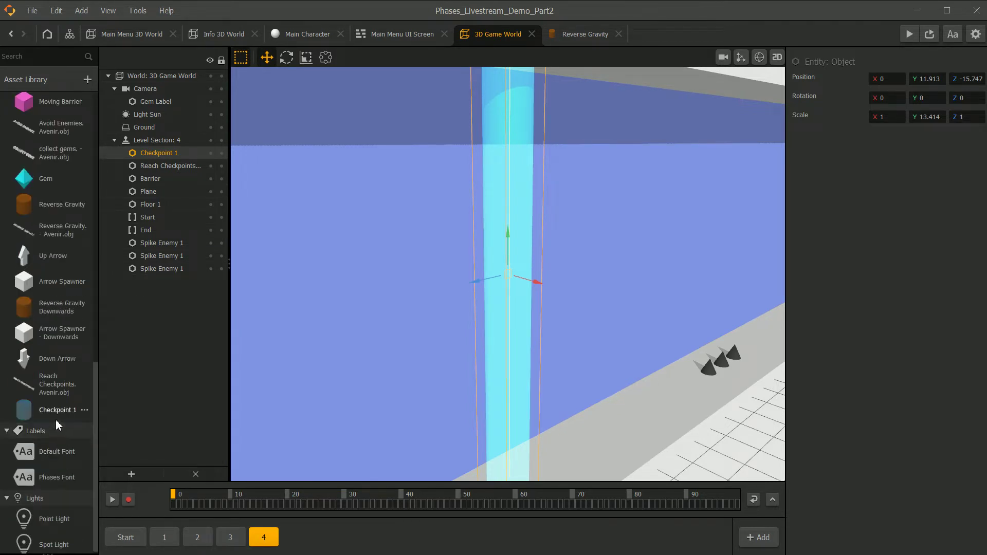
double_click(60, 417)
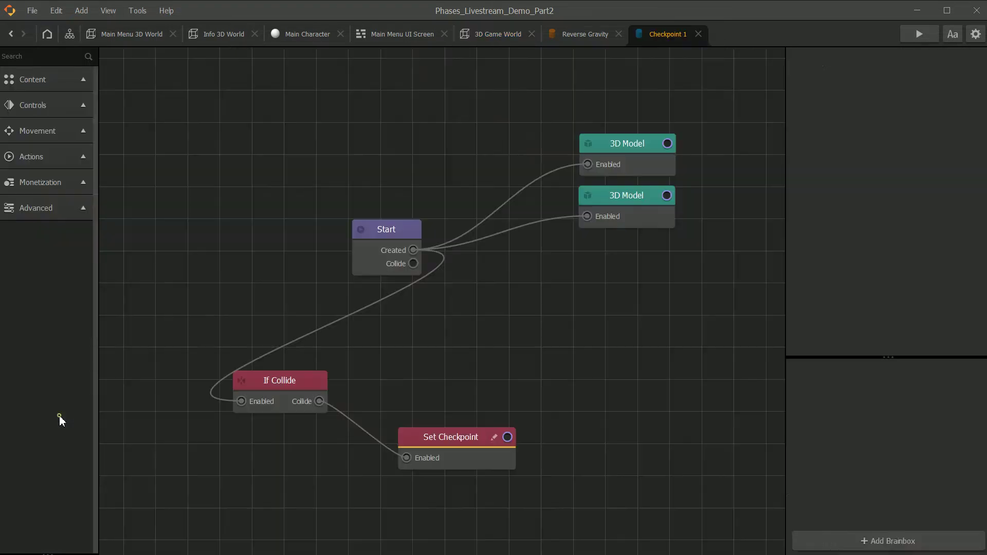
left_click_drag(980, 460, 886, 474)
left_click_drag(462, 417, 394, 413)
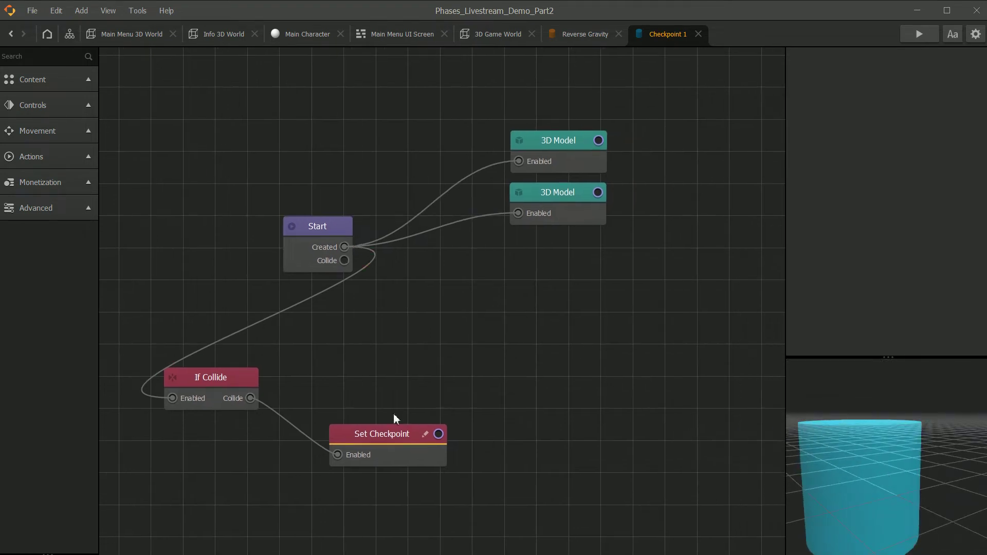
Rearrange Checkpoint 1's nodes: place If Collide below Start, Set Checkpoint beyond it, and spread the two 3D Model nodes apart.
left_click_drag(190, 379, 314, 346)
left_click_drag(391, 434, 525, 420)
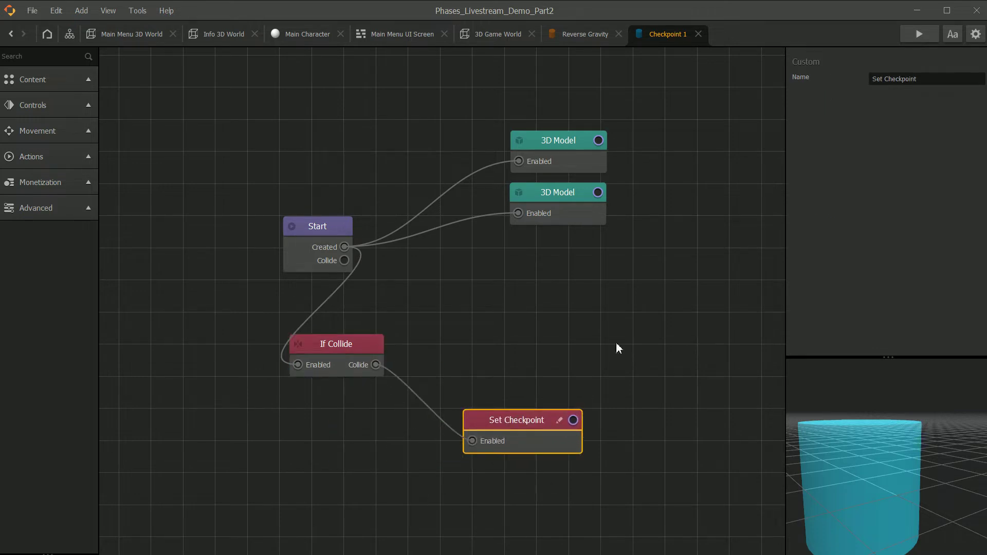
left_click_drag(572, 140, 535, 80)
left_click_drag(545, 205, 521, 180)
left_click(433, 270)
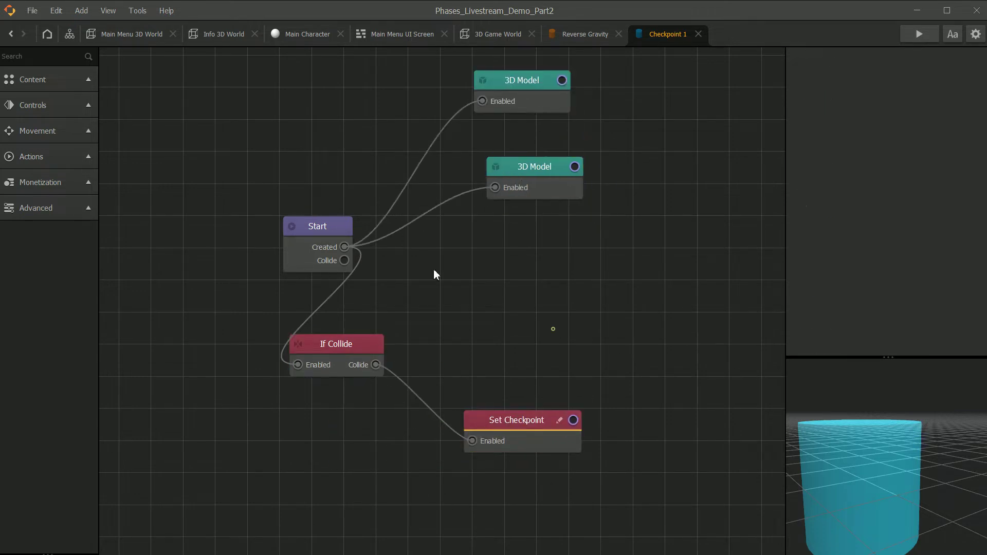
Open the game's mind map and examine how Game World UI links to Game Over 3D World.
left_click(114, 41)
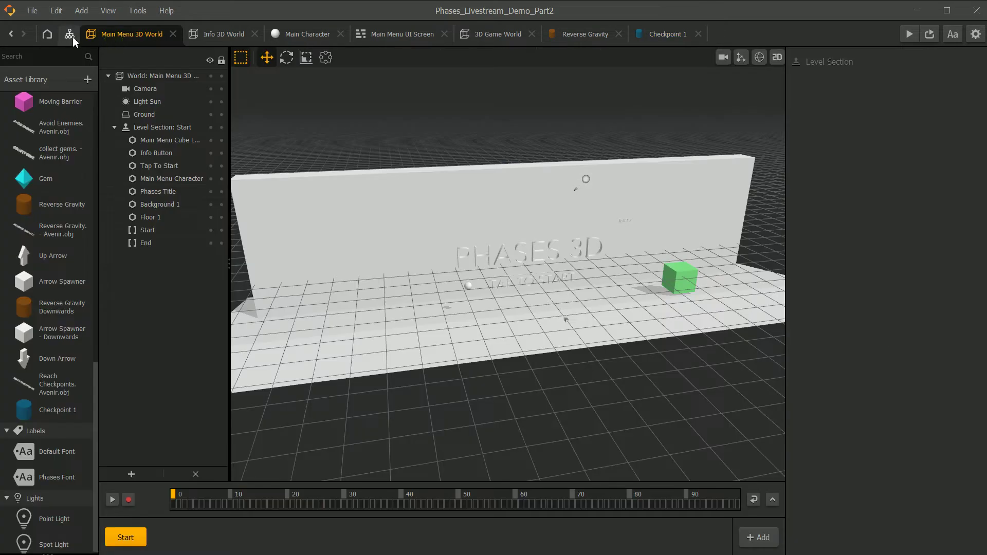
left_click(70, 34)
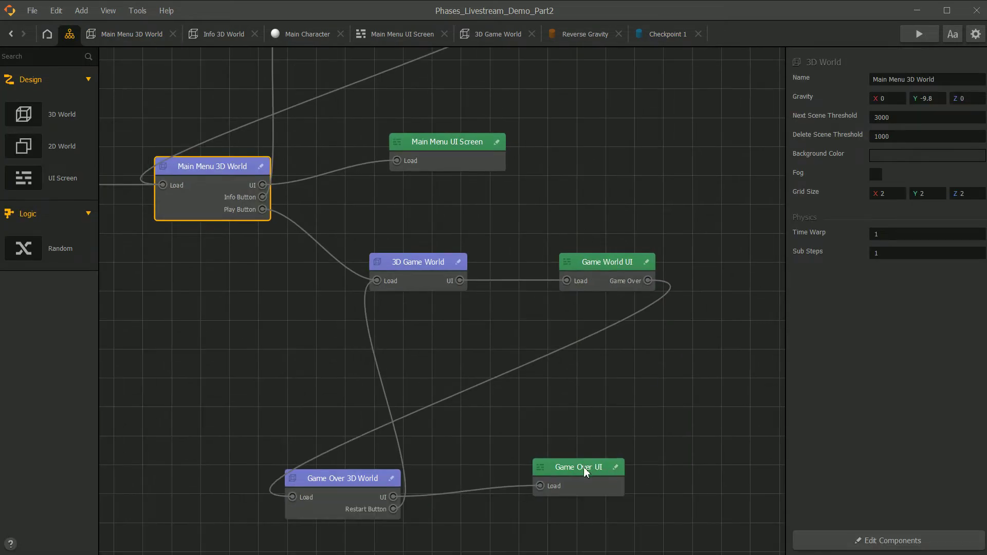
left_click(602, 267)
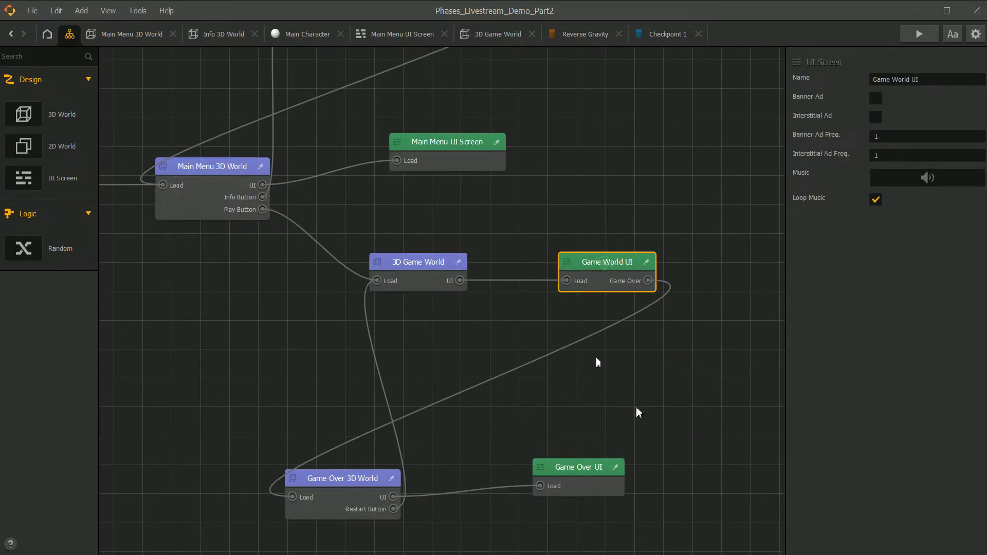
middle_click_drag(584, 402, 504, 387)
left_click(262, 472)
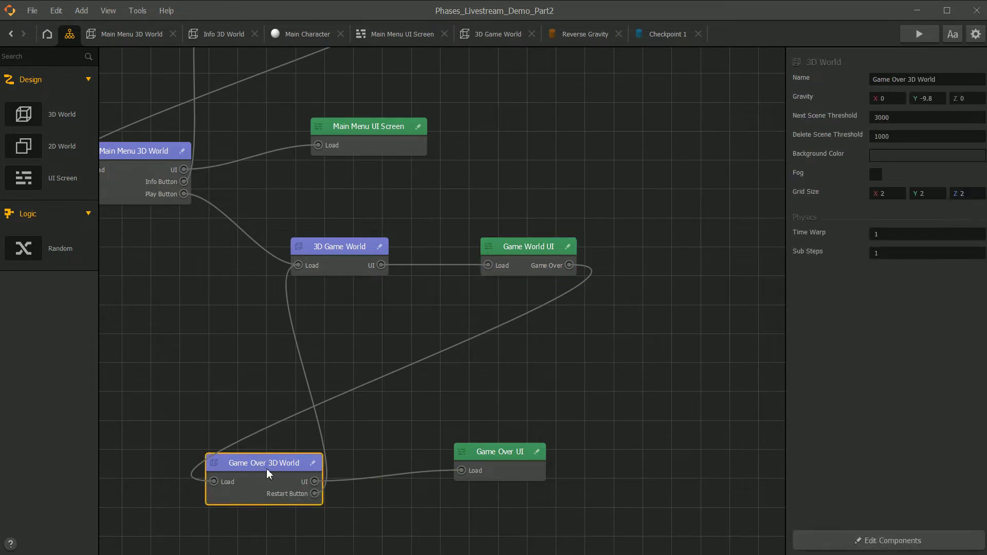
Open the Game World UI screen, select its full-screen Image and undo a trial move.
double_click(528, 254)
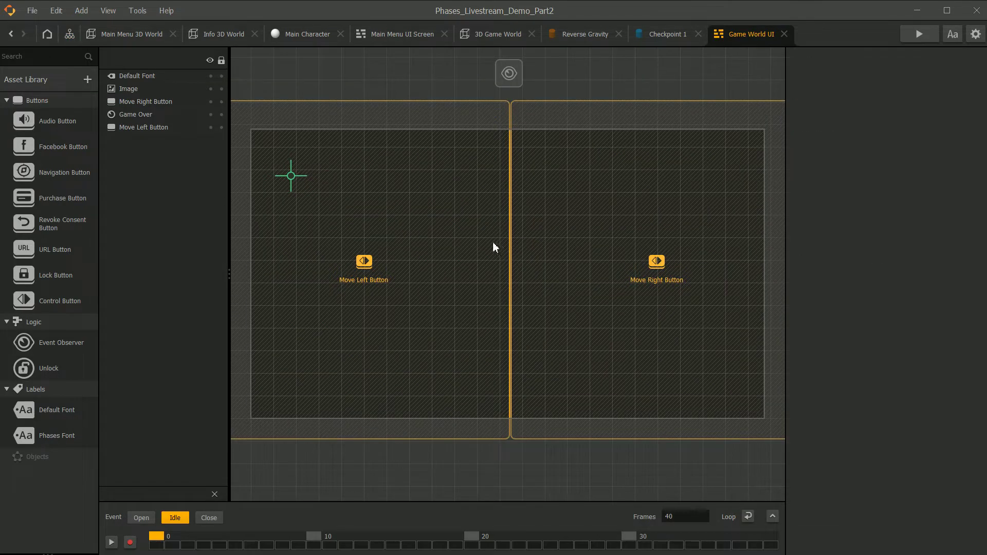
left_click(390, 222)
left_click_drag(580, 222, 580, 274)
key("ctrl+z")
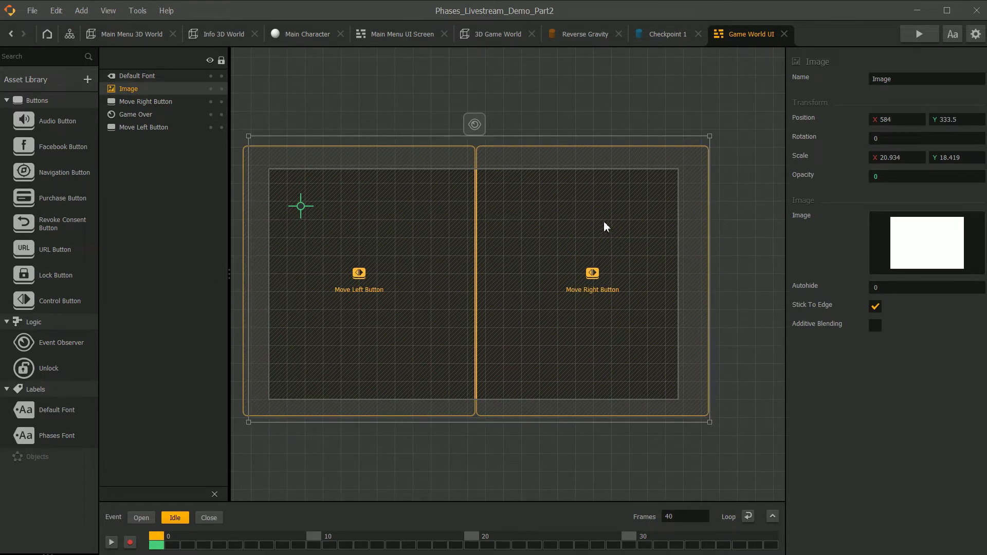
Display the Open event state and inspect the Move Right Button, Game Over observer, Move Left Button, Image and Default Font in turn.
left_click(142, 518)
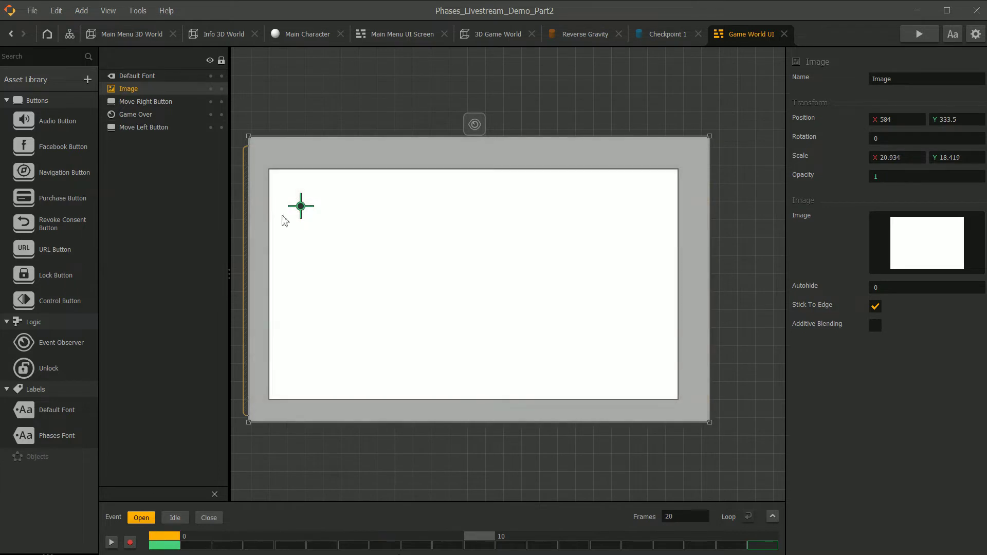
left_click(142, 102)
left_click(147, 115)
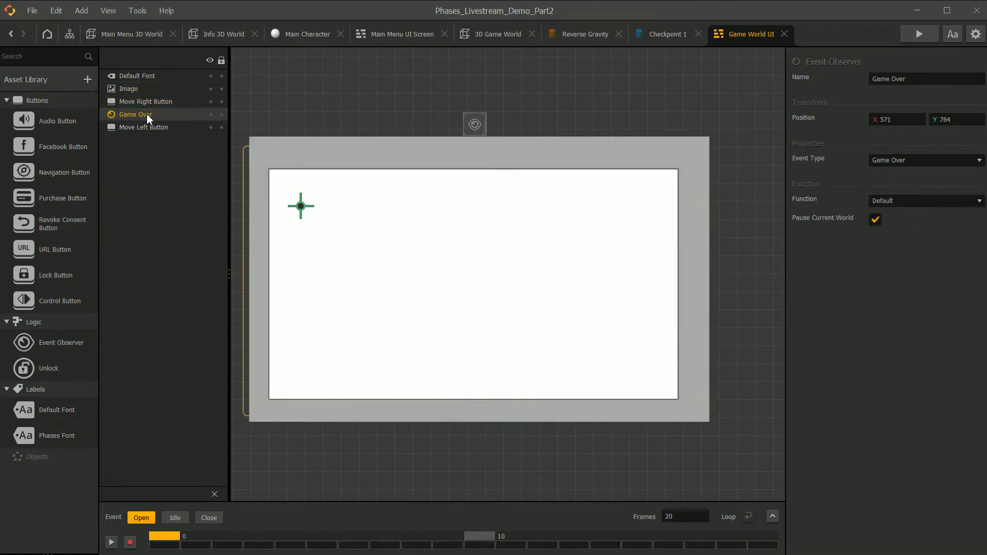
left_click(157, 107)
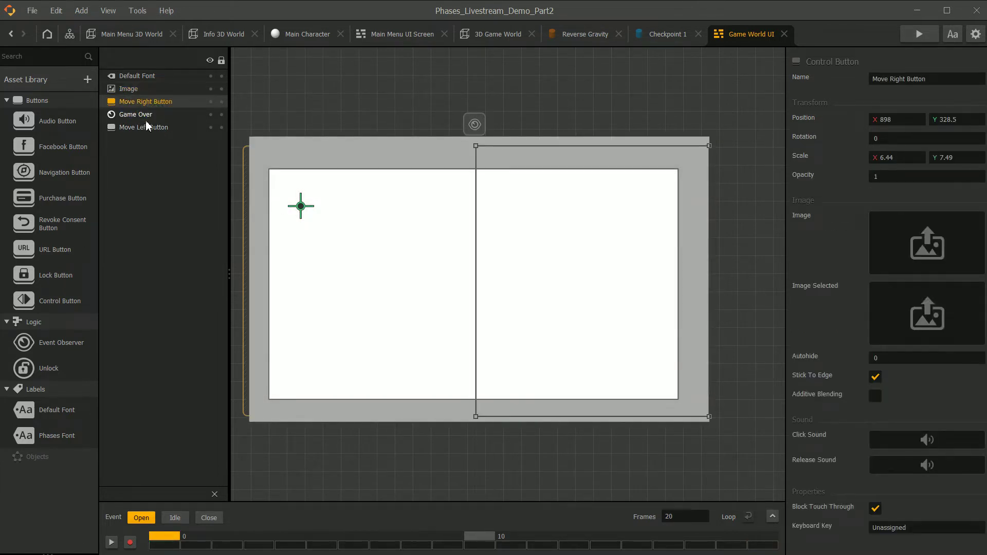
left_click(144, 129)
left_click(149, 101)
left_click(144, 127)
left_click(137, 114)
left_click(129, 89)
left_click(129, 77)
Examine the label near the screen's corner and the Game Over event observer's properties.
left_click(350, 71)
scroll(362, 122, "up", 2)
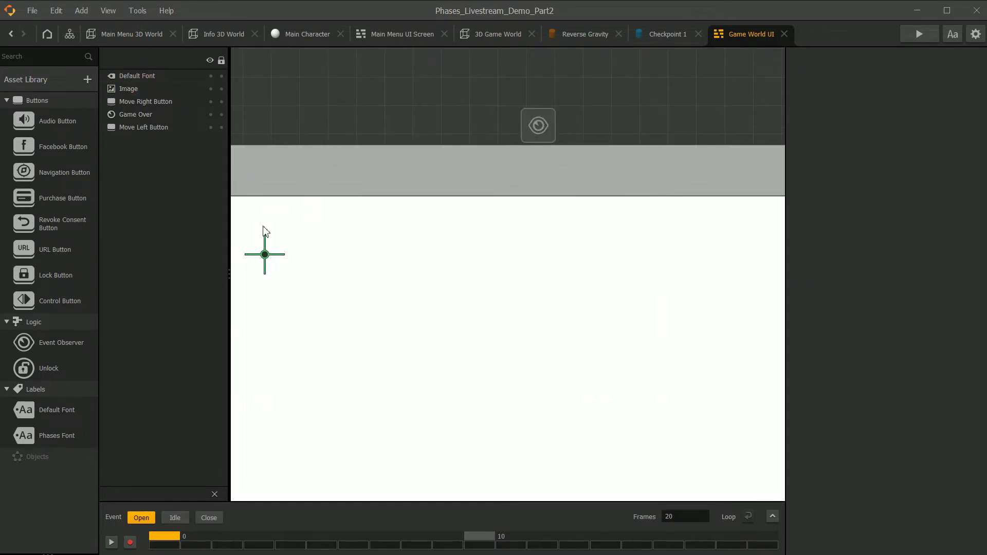
left_click(270, 245)
scroll(335, 248, "down", 2)
left_click(384, 122)
middle_click_drag(411, 204, 390, 174)
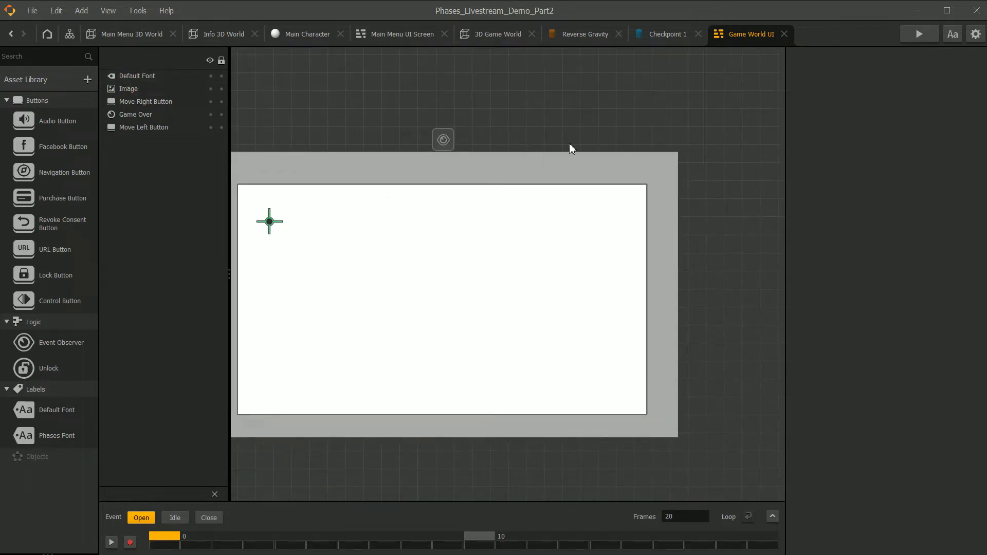
left_click(444, 140)
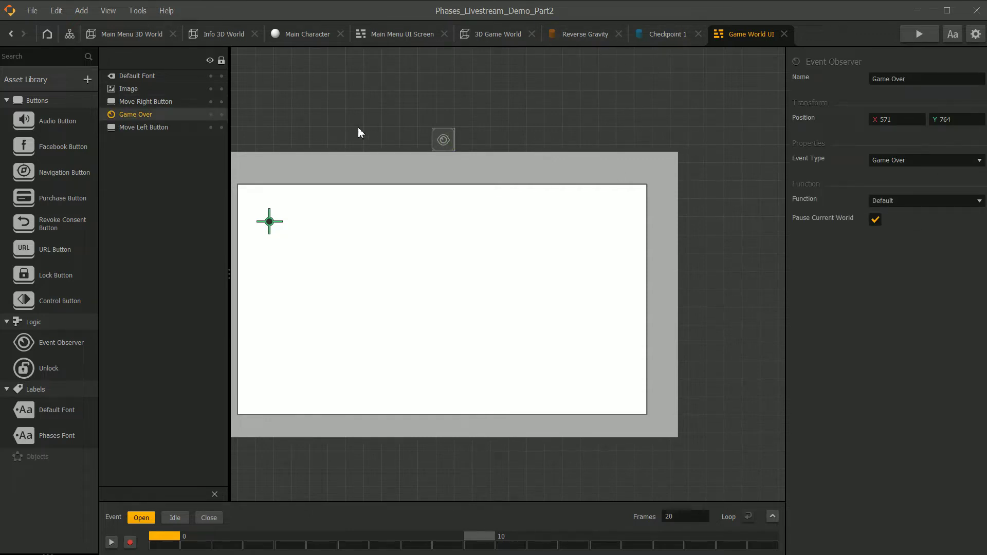
Return to the mind map and open the Game Over UI screen.
left_click(98, 33)
left_click(70, 34)
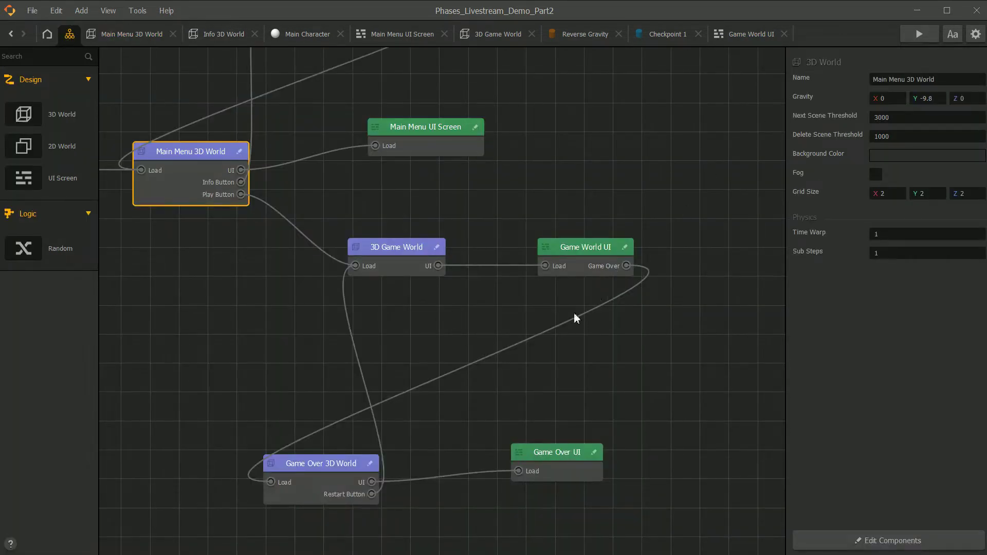
double_click(572, 450)
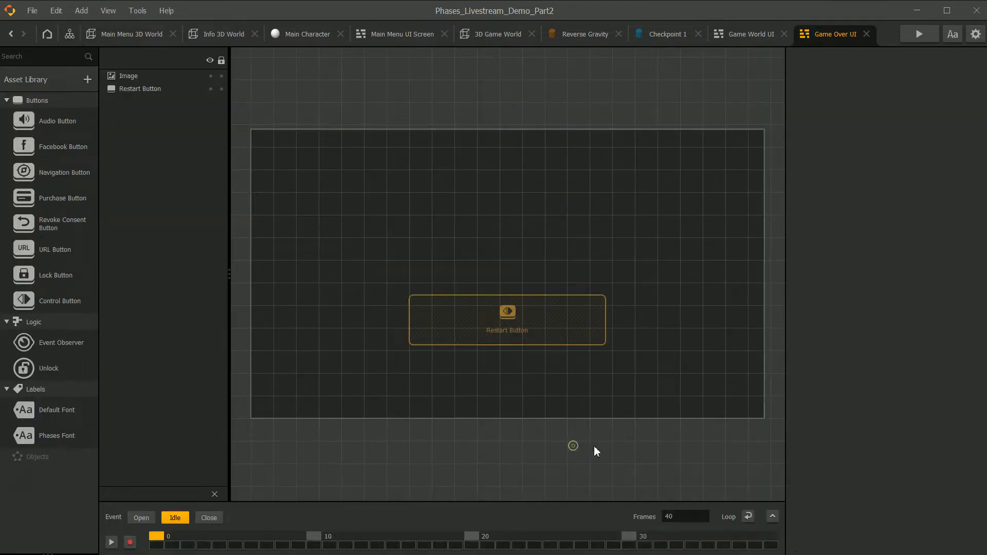
Lock the full-screen Image in Game Over UI and review the Restart Button's properties, including in the Open event state.
left_click(591, 316)
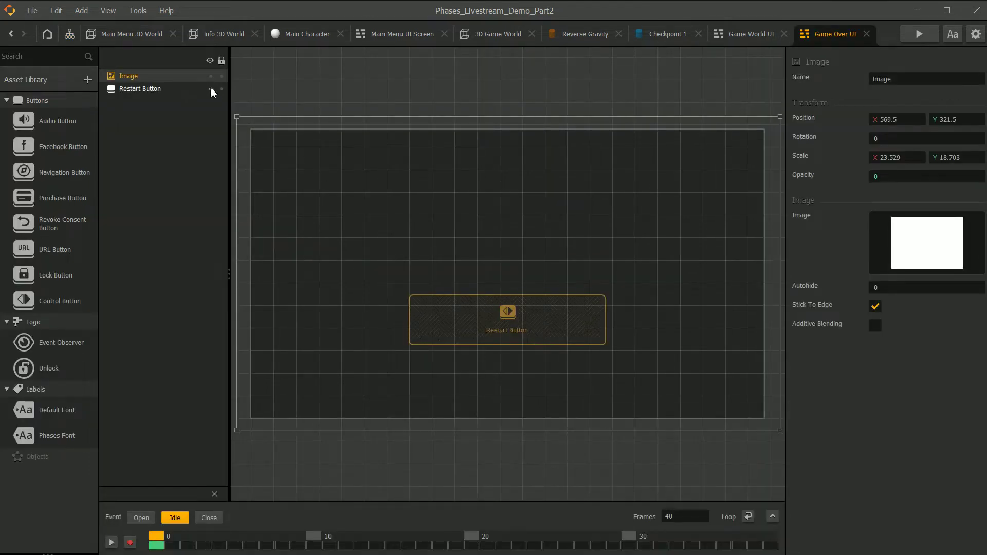
left_click(221, 76)
left_click(136, 88)
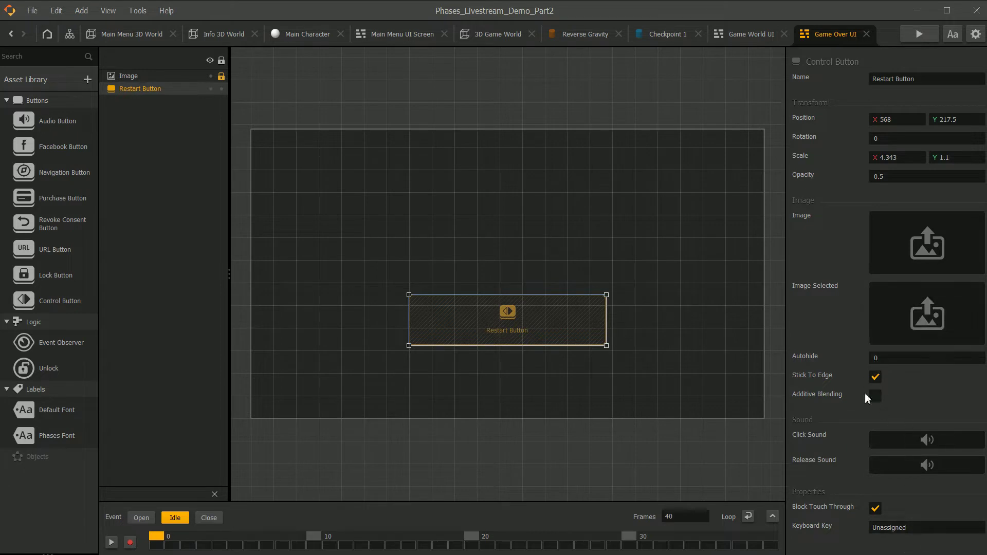
left_click(142, 518)
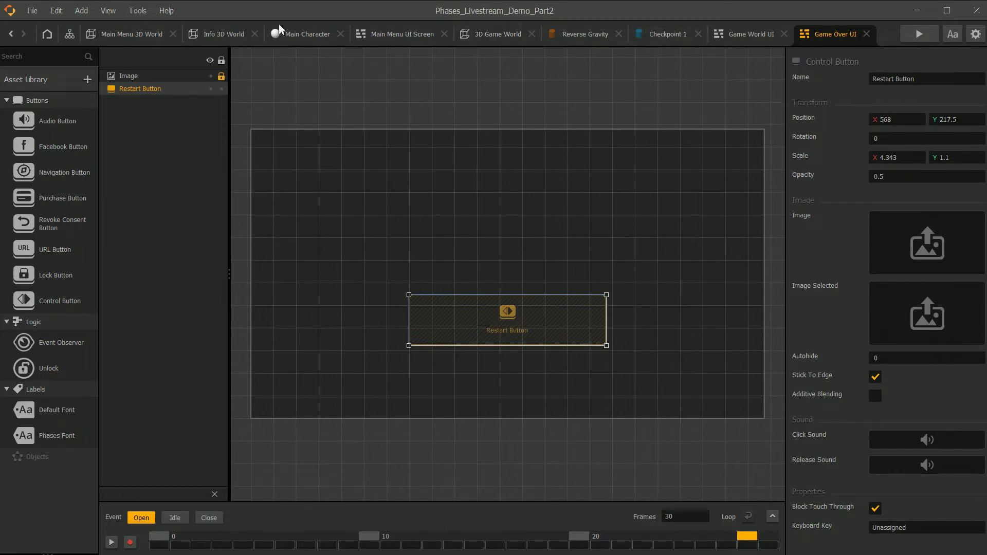
Return to the mind map and move the Game Over 3D World node up, closer to the Game Over UI node.
left_click(135, 35)
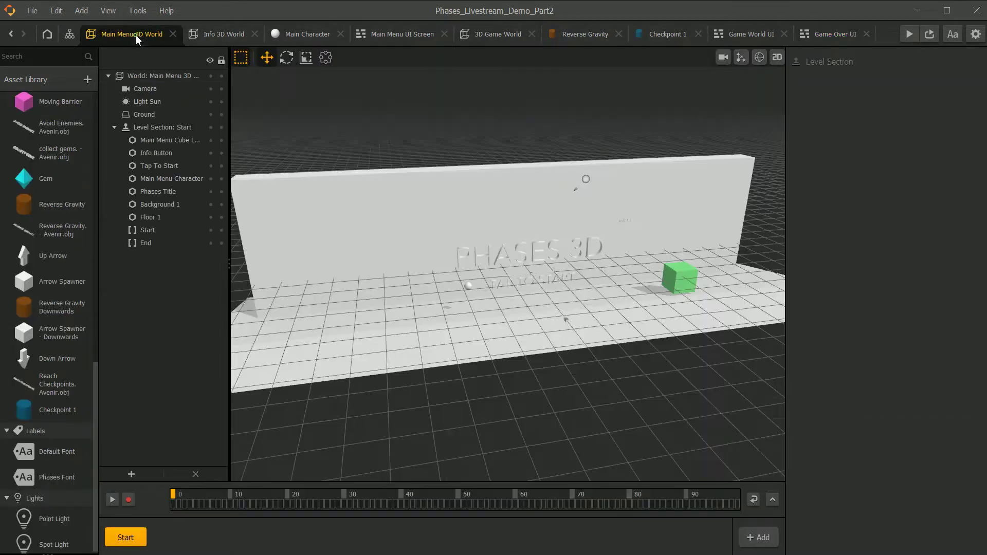
left_click(70, 35)
left_click(335, 457)
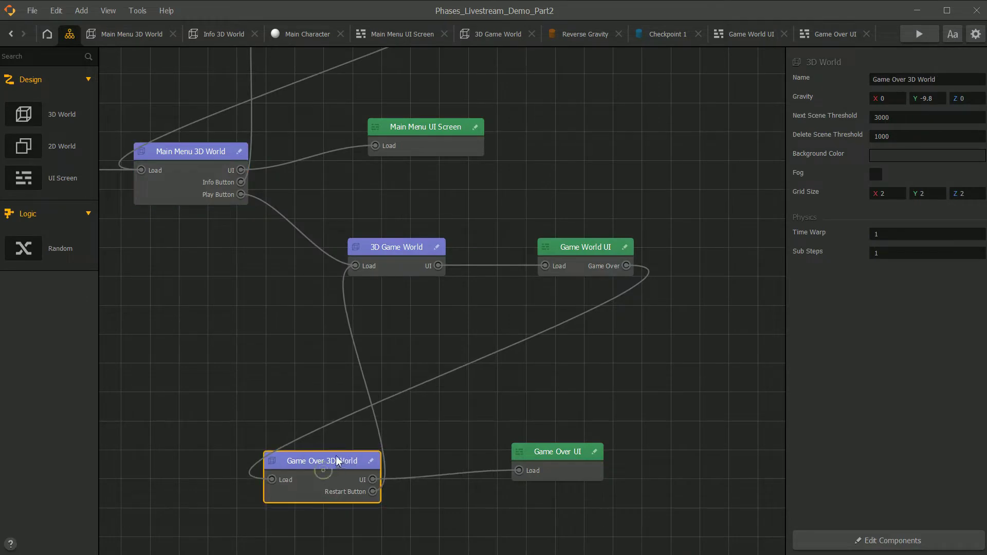
left_click_drag(331, 458, 363, 434)
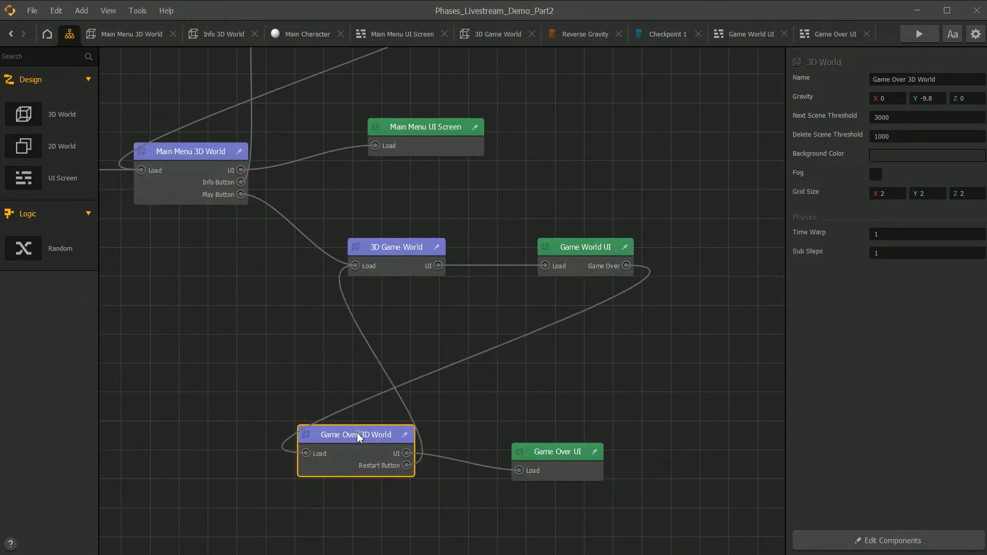
Open Game Over 3D World, select the Restart.obj text and view the scene from the front.
double_click(357, 435)
left_click(481, 288)
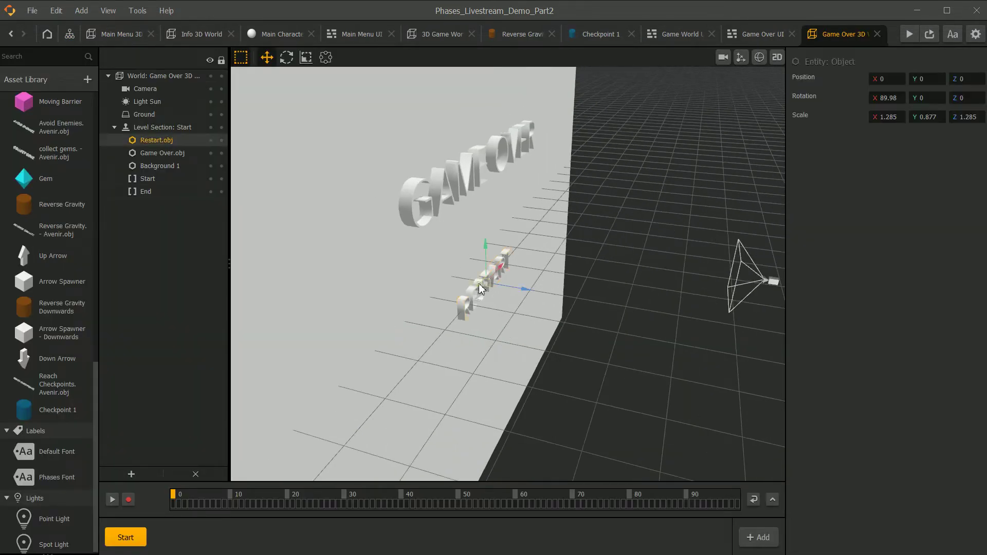
middle_click_drag(519, 302, 472, 294)
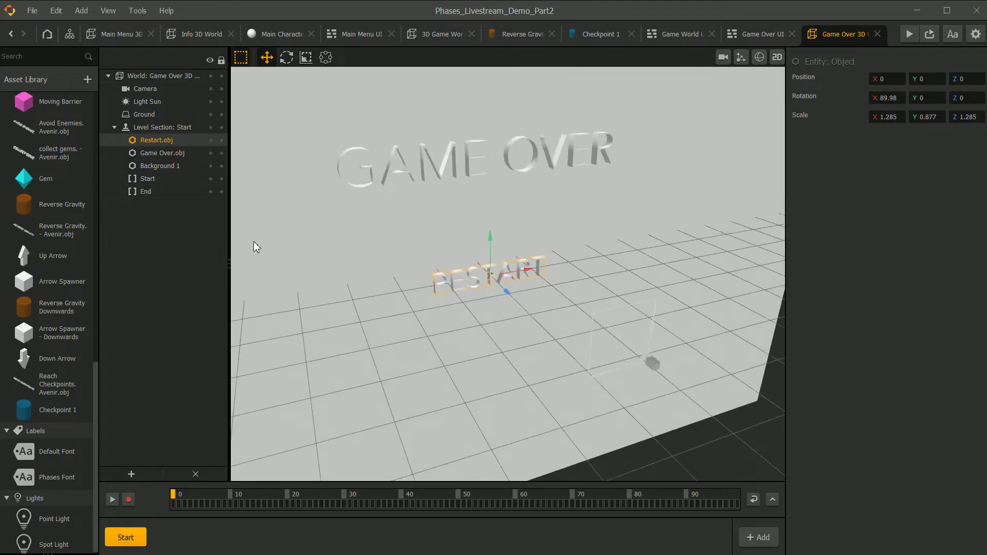
Find Restart.obj among the Asset Library objects and open its node map.
scroll(54, 290, "up", 8)
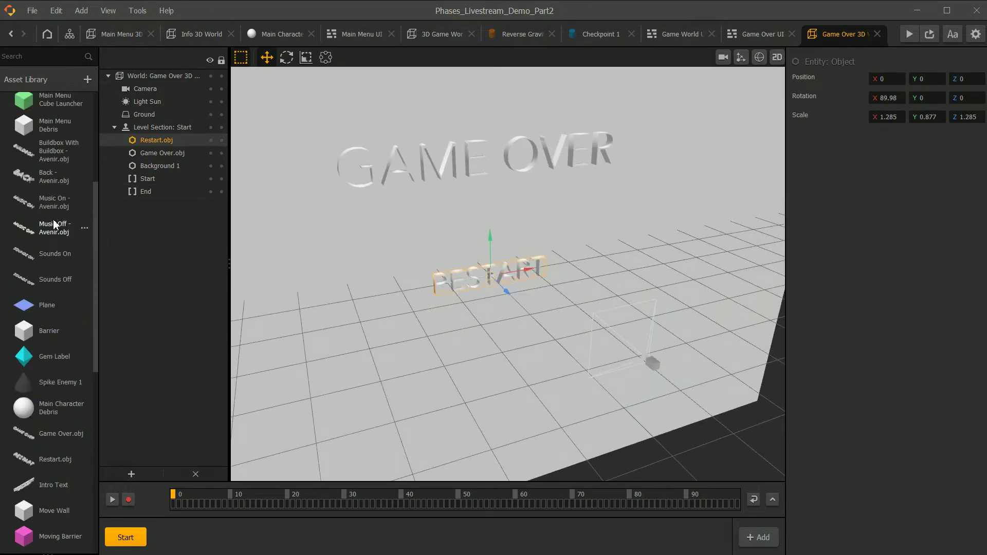
scroll(54, 200, "up", 4)
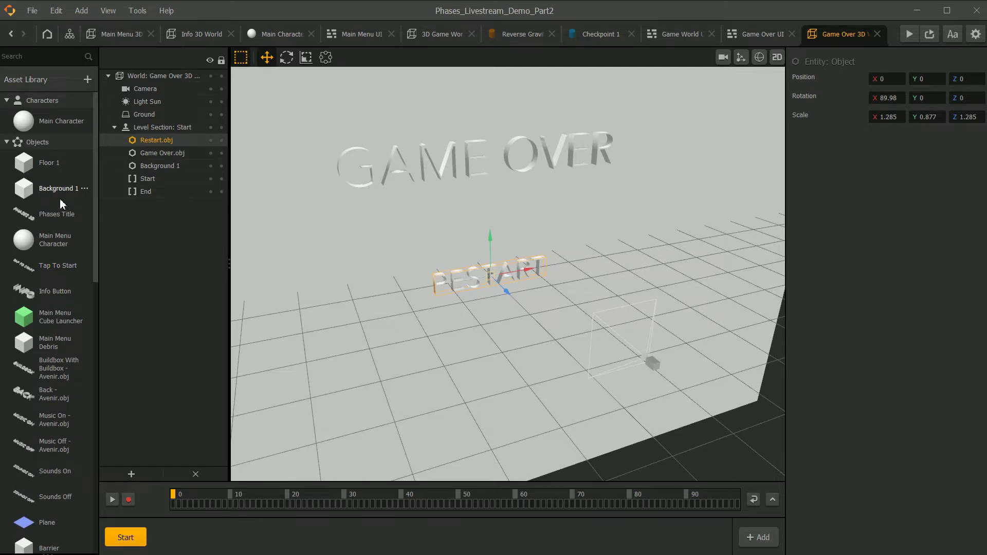
scroll(64, 216, "down", 1)
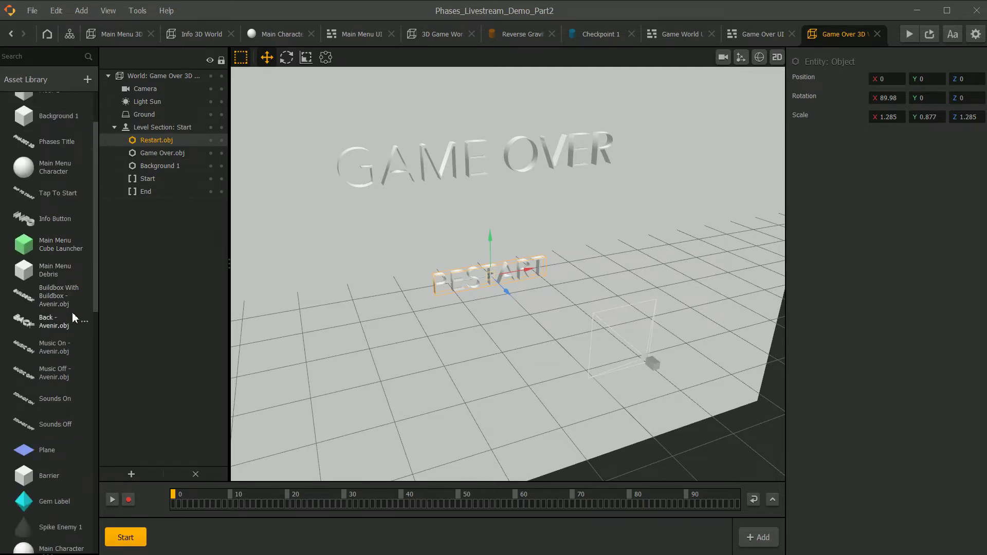
scroll(52, 263, "down", 2)
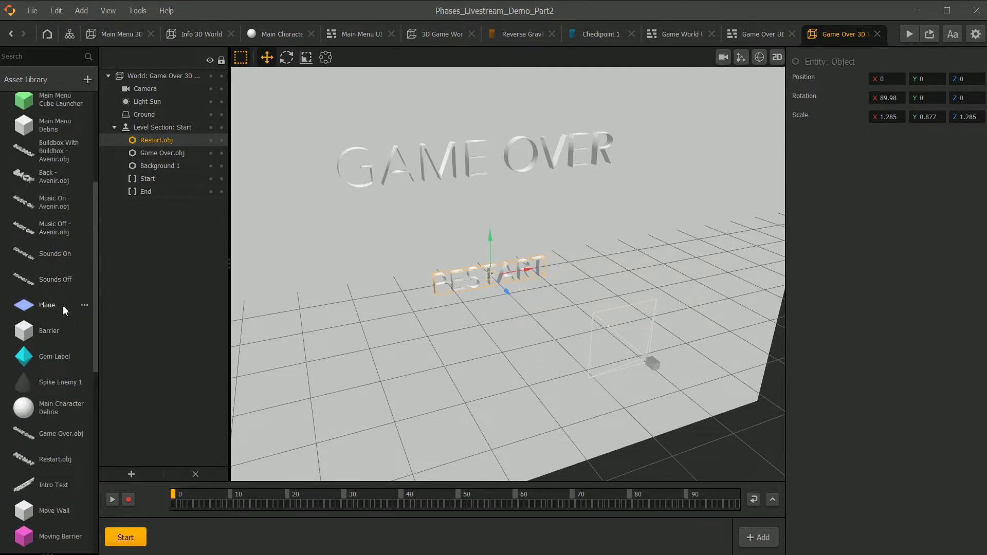
scroll(70, 313, "down", 1)
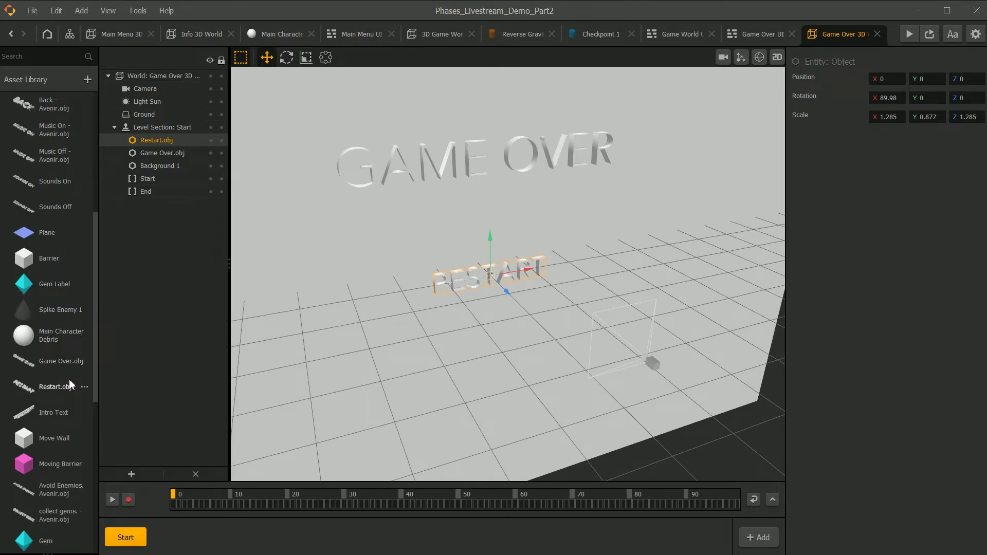
double_click(46, 392)
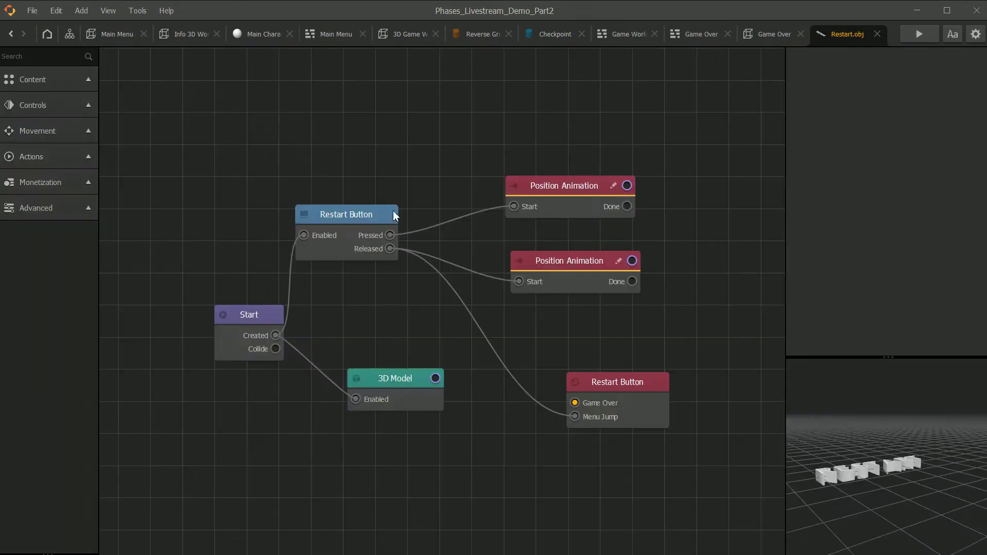
Spread out the Start and Restart Button nodes and check the UI button options assigned to Restart Button.
left_click(222, 317)
left_click_drag(222, 319, 199, 330)
left_click_drag(324, 219, 334, 148)
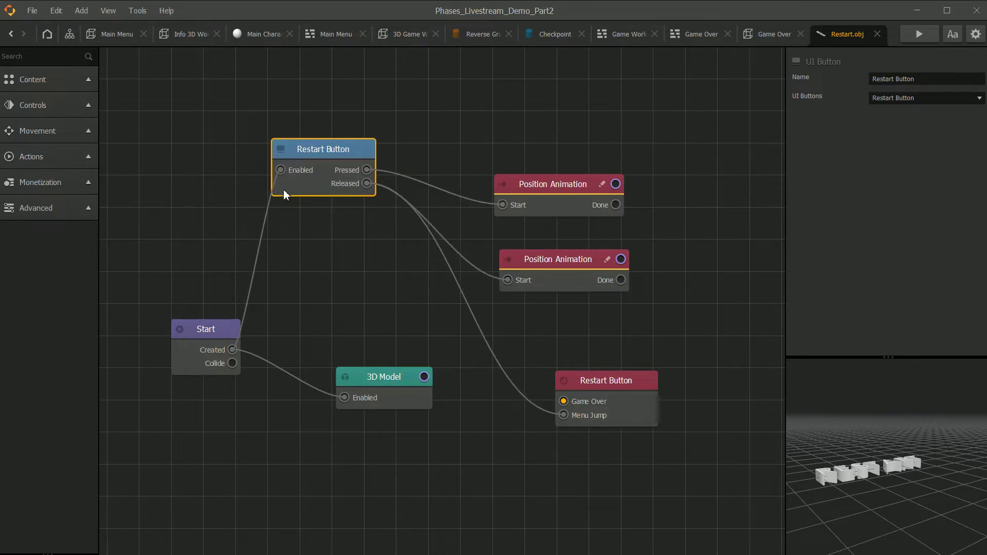
left_click(914, 98)
left_click(900, 96)
Move both Position Animation nodes upward and review their delta, duration and easing function settings.
left_click_drag(552, 184, 549, 120)
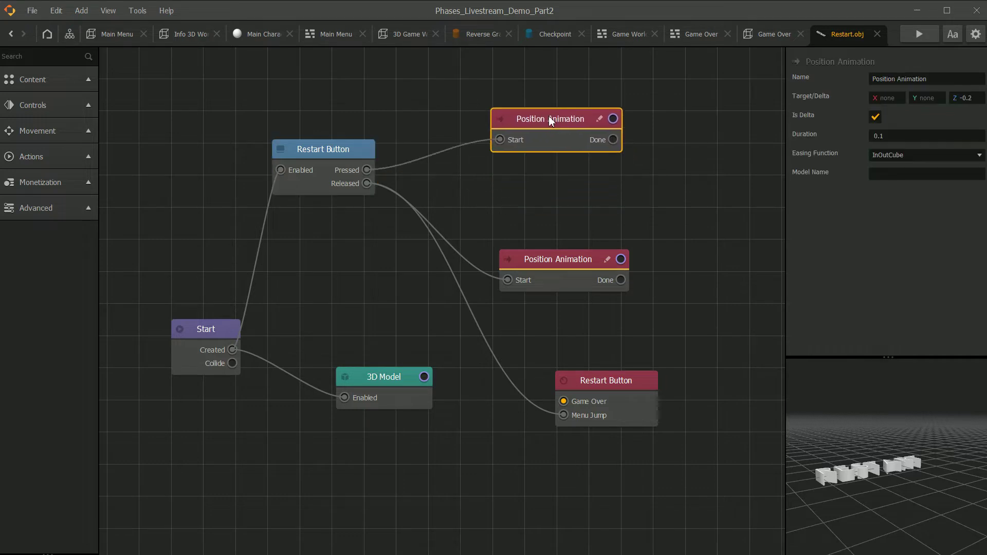
left_click(909, 157)
left_click(908, 156)
left_click_drag(572, 264, 584, 230)
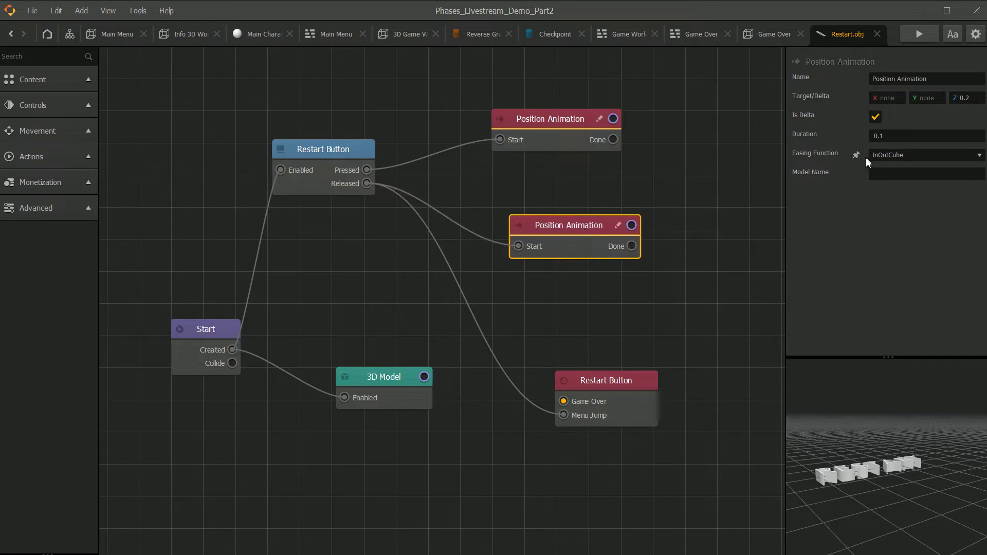
Raise the Restart Button event observer, place the second Position Animation beneath the first, lower the 3D Model node and orbit its preview.
left_click_drag(607, 414, 609, 339)
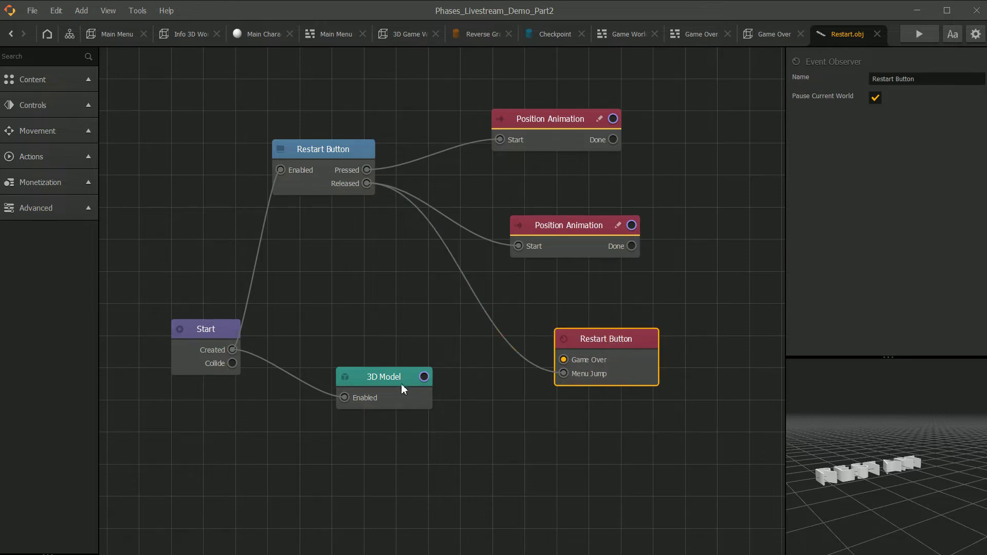
left_click_drag(575, 241, 551, 185)
left_click_drag(394, 377, 387, 397)
left_click_drag(884, 489, 826, 519)
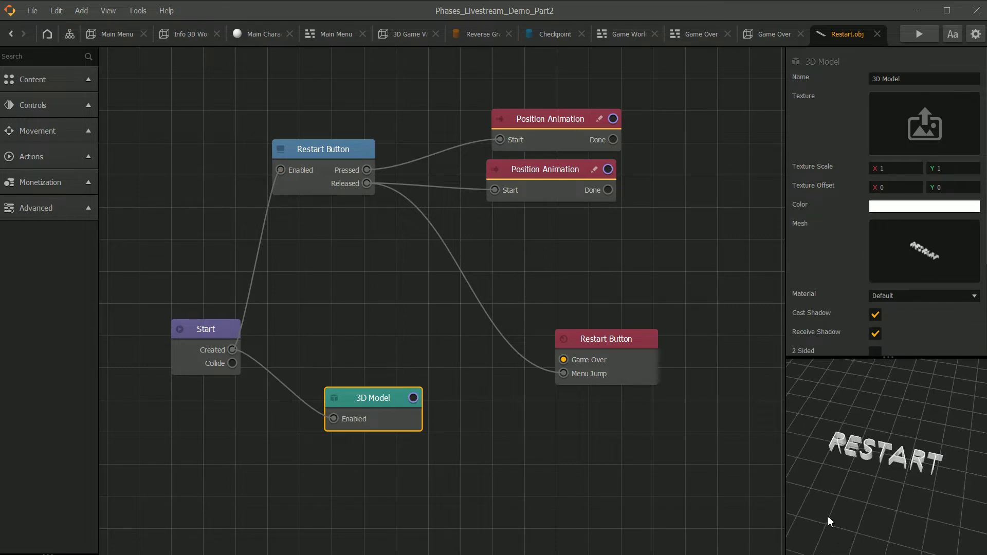
Preview the game, start it from the main menu and steer the ball until the Game Over screen loads.
left_click(921, 35)
left_click(328, 415)
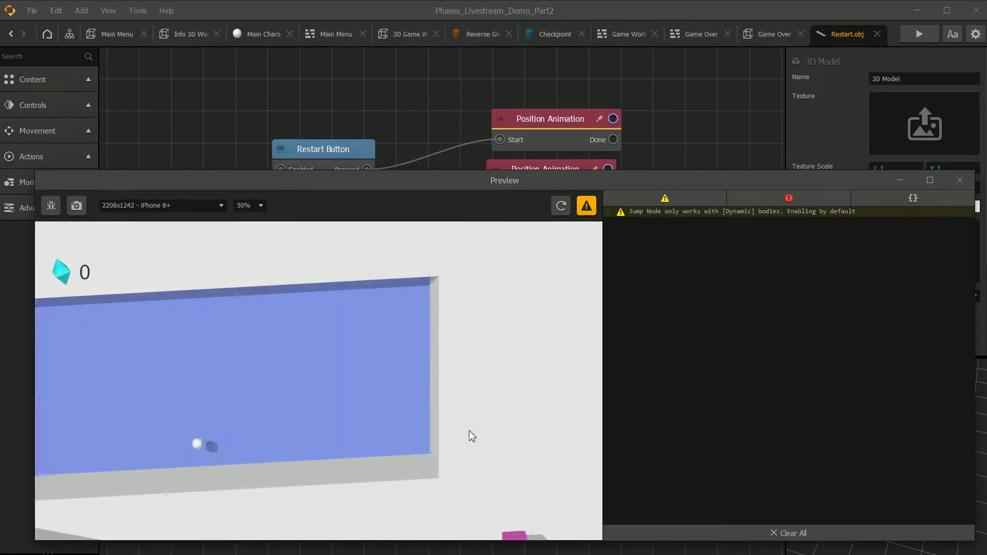
left_click(127, 454)
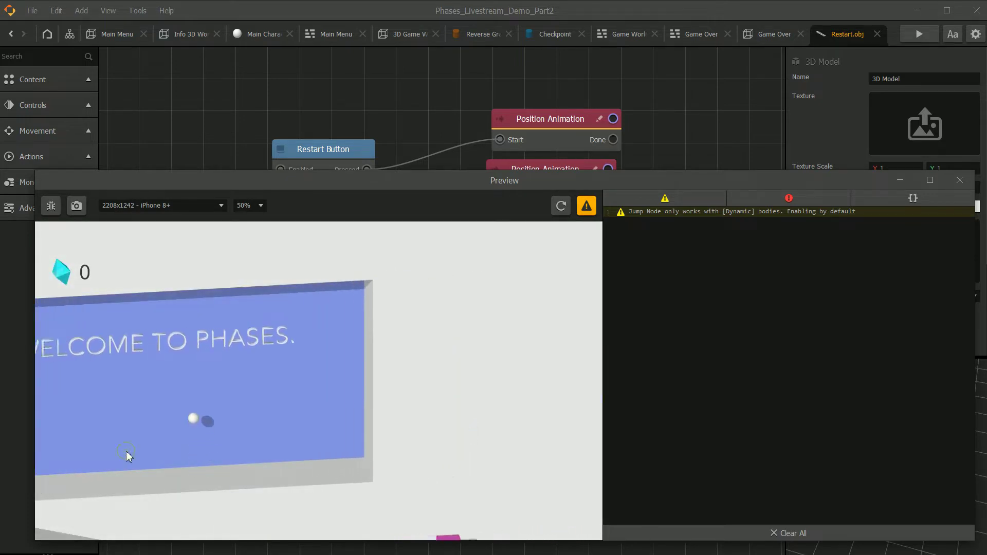
left_click_drag(288, 451, 516, 367)
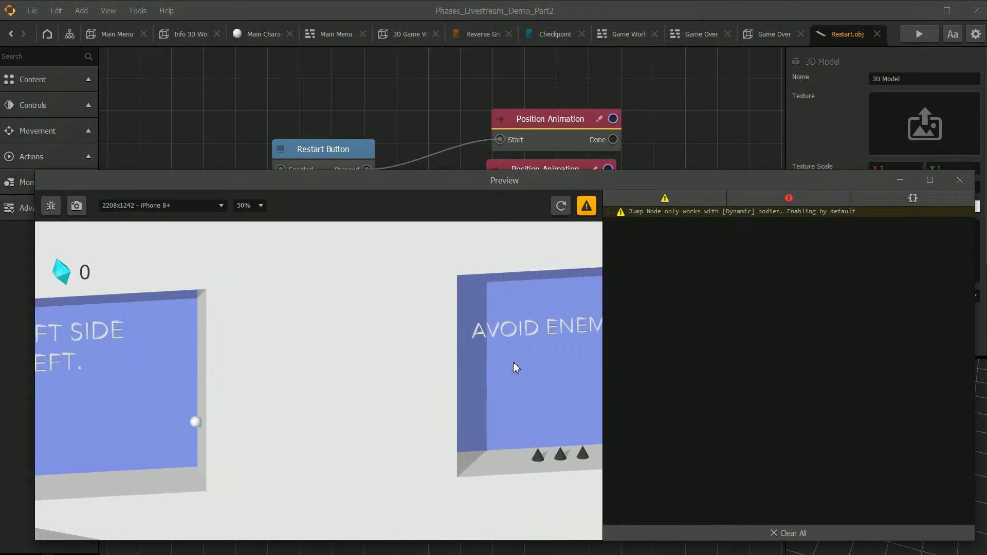
left_click_drag(359, 352, 564, 434)
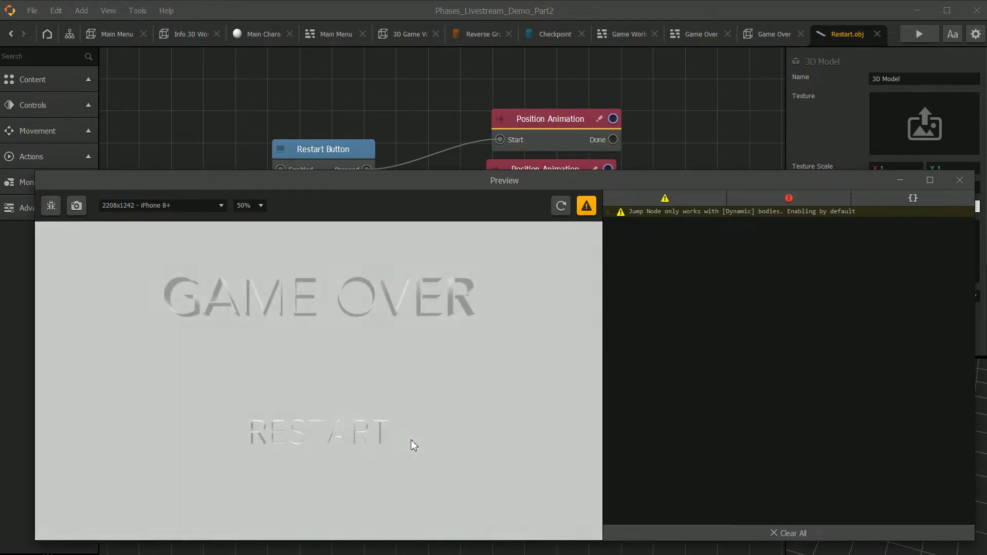
Restart the game from the Game Over screen, play briefly and close the preview.
left_click(315, 427)
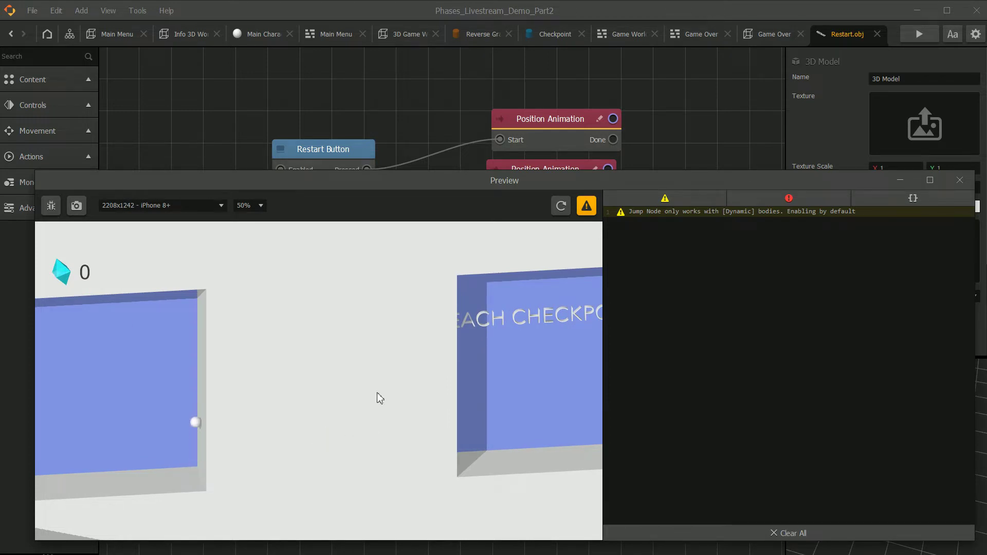
left_click(421, 365)
left_click(115, 401)
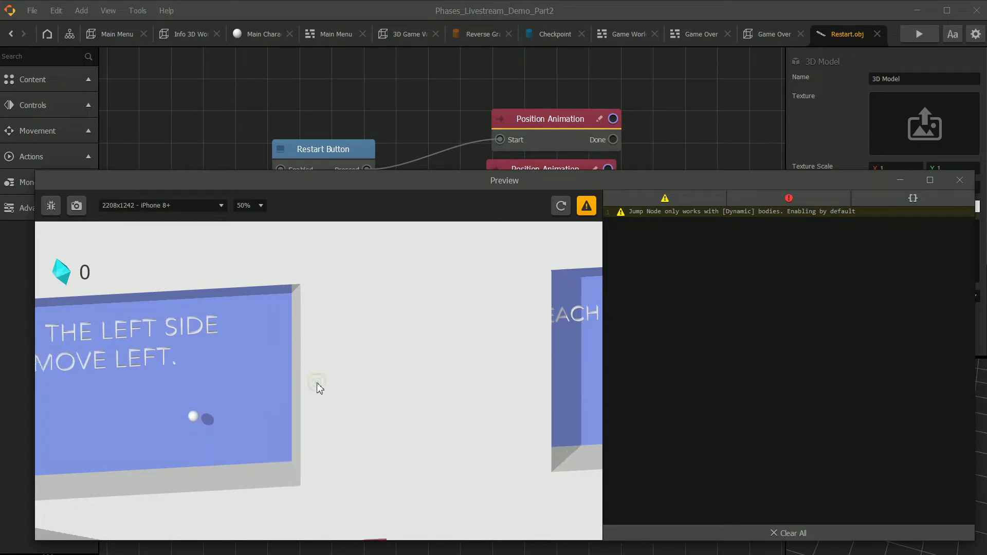
left_click(959, 180)
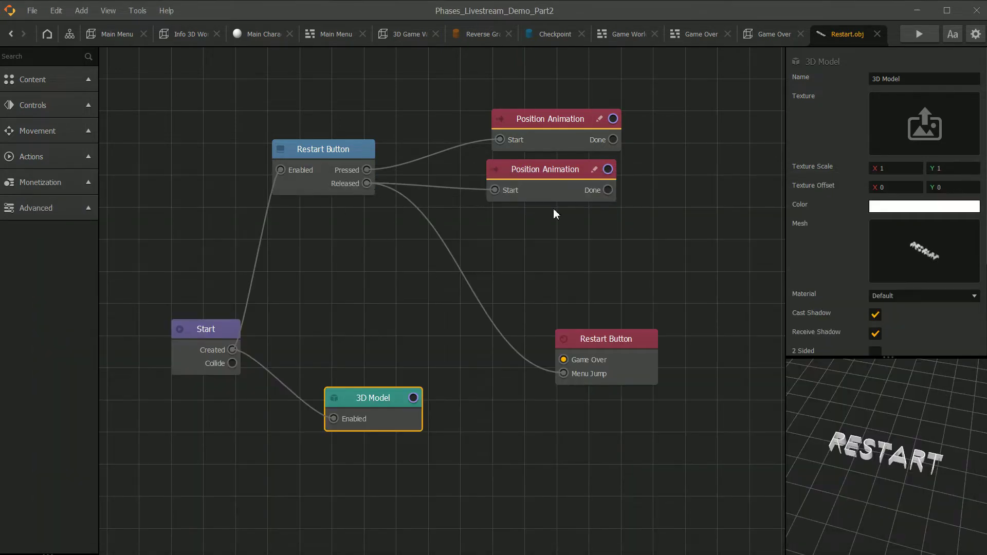
Space the two Position Animation nodes slightly apart and shift the Restart Button UI node closer to them.
left_click(552, 176)
left_click_drag(553, 120, 555, 114)
left_click_drag(337, 152, 357, 152)
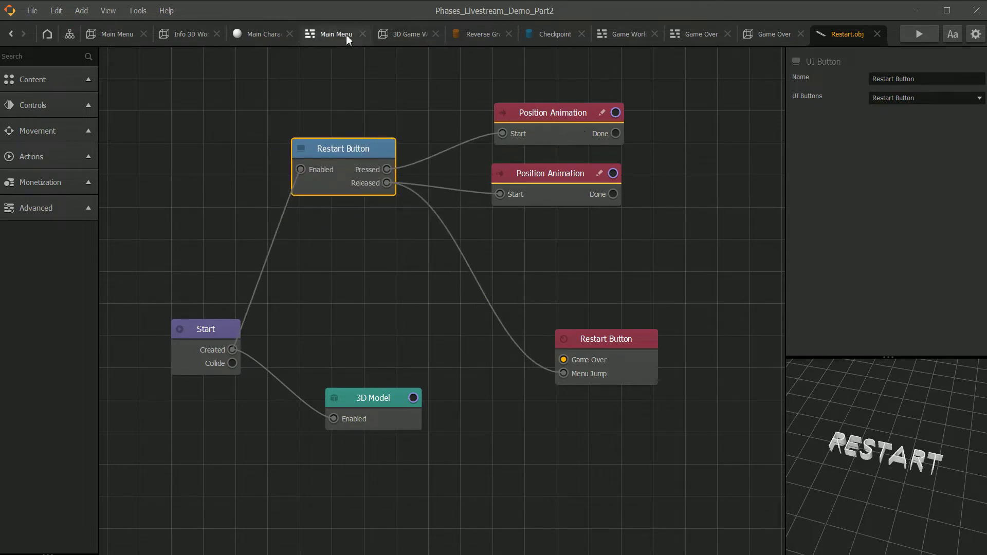
Return to the mind map and open the Main Menu UI Screen.
left_click(70, 34)
middle_click_drag(414, 324, 384, 324)
middle_click_drag(551, 244, 599, 371)
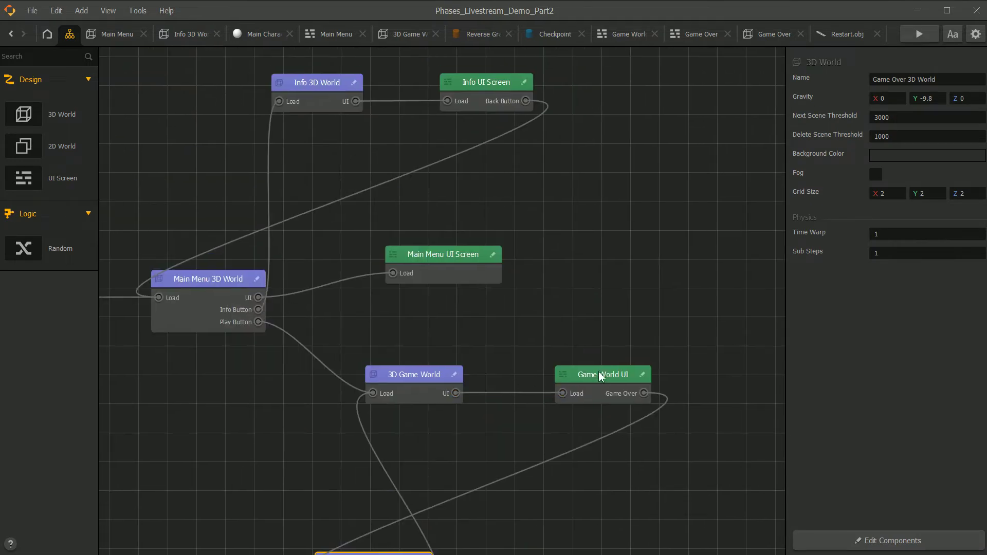
double_click(476, 261)
Inspect the properties of the Start Button, Info Button, Burst Button and Image in turn.
left_click(143, 101)
left_click(140, 88)
left_click(148, 78)
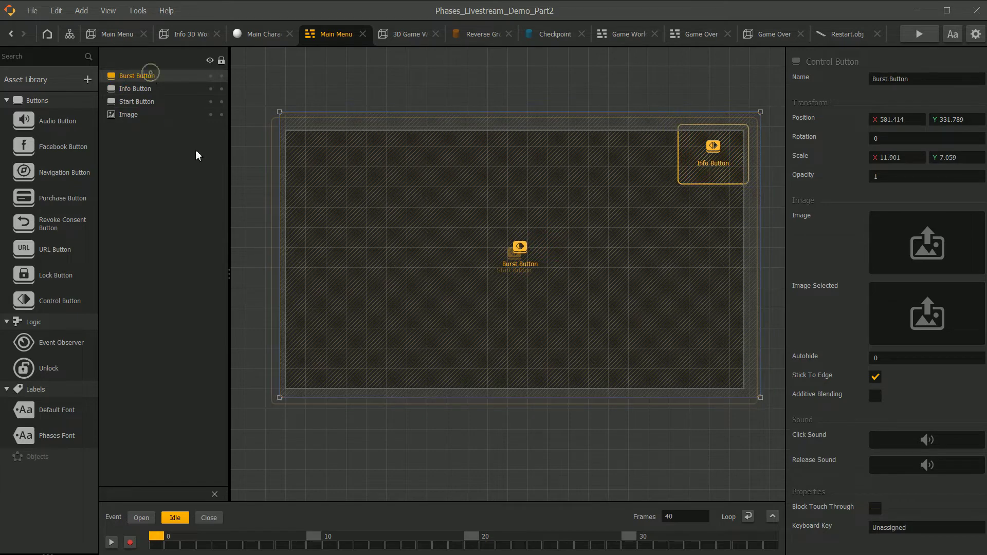
left_click(149, 115)
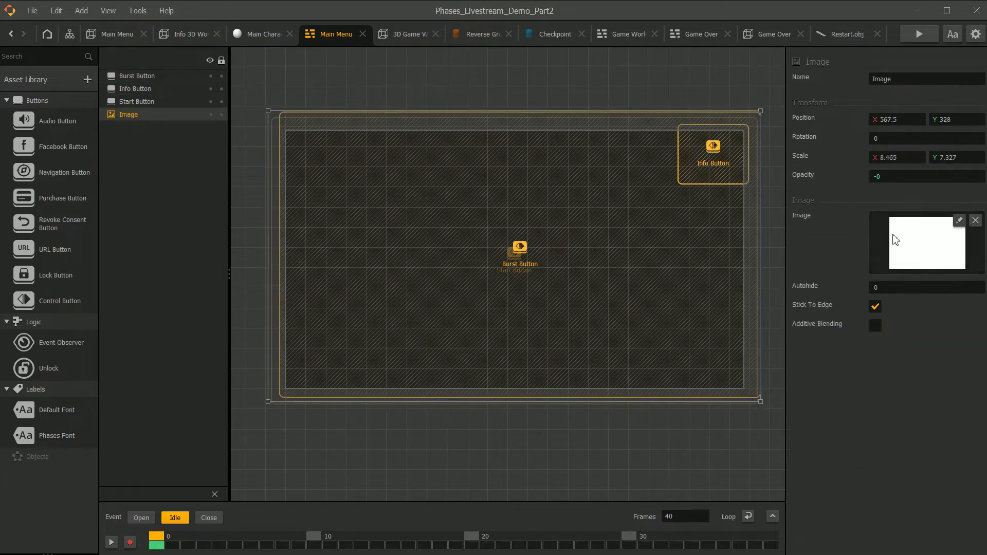
Close all open document tabs and open the Info UI Screen from the mind map.
left_click(877, 34)
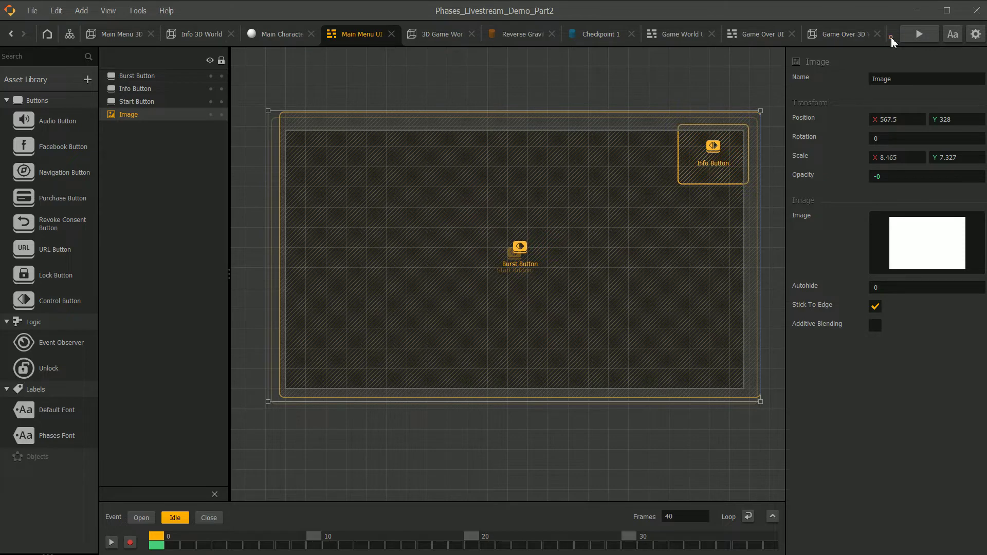
left_click(877, 34)
right_click(822, 36)
left_click(859, 71)
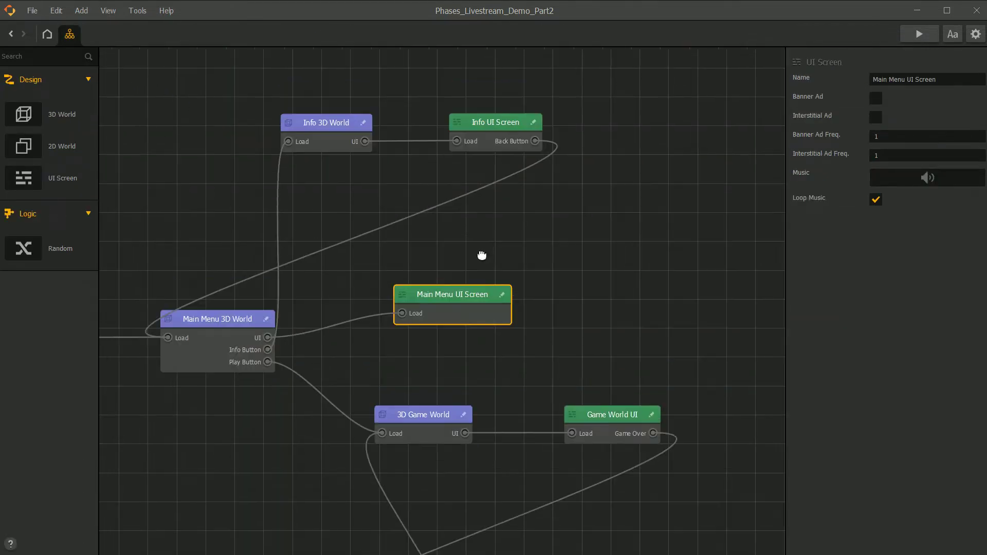
double_click(504, 163)
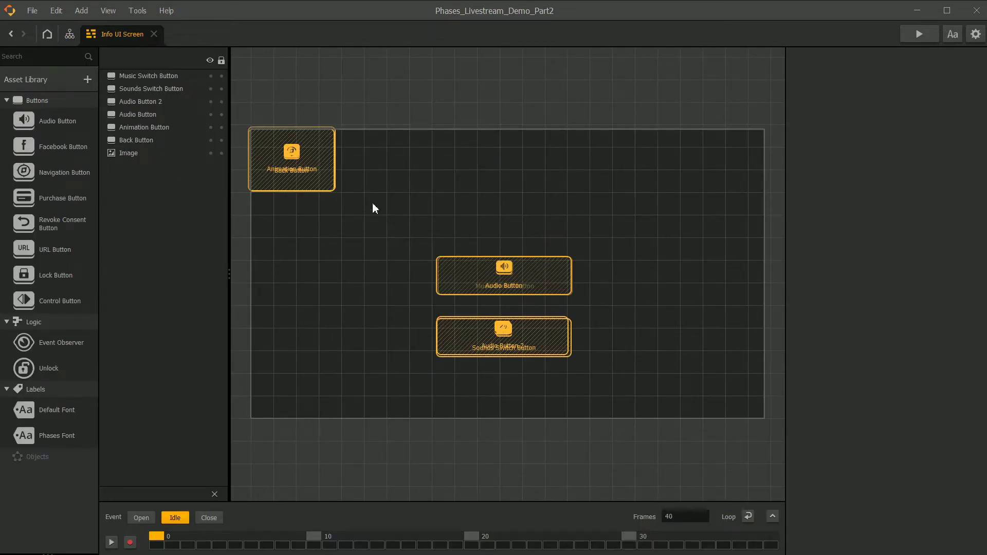
Pull the overlapping Animation Button and Back Button apart and review each one's properties.
left_click(331, 181)
scroll(273, 159, "up", 3)
left_click_drag(273, 159, 334, 292)
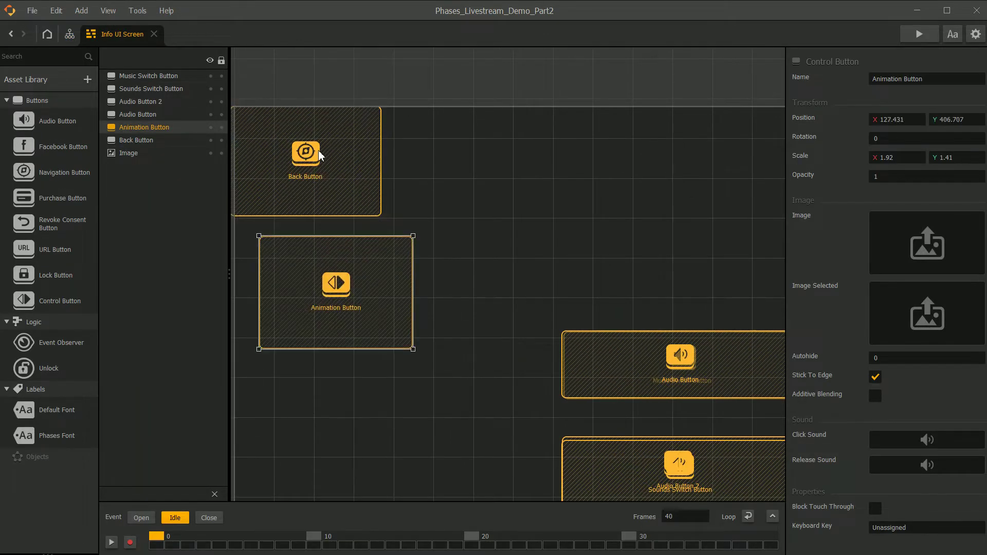
left_click_drag(318, 150, 458, 97)
left_click(147, 128)
left_click(154, 138)
Undo the moves of the Back Button and Animation Button and clear the selection.
key("ctrl+z")
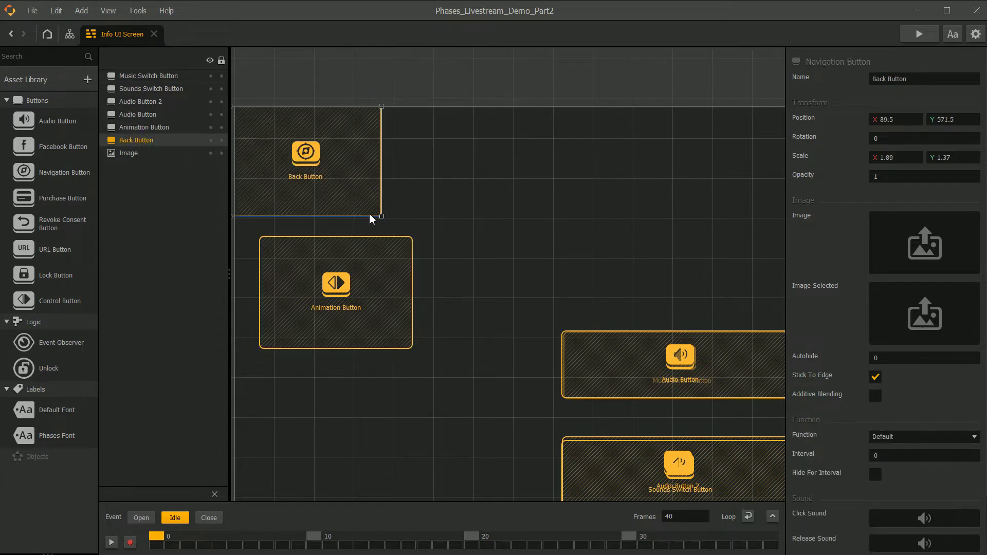
key("ctrl+z")
key("ctrl+z")
key("ctrl+z")
scroll(434, 260, "down", 3)
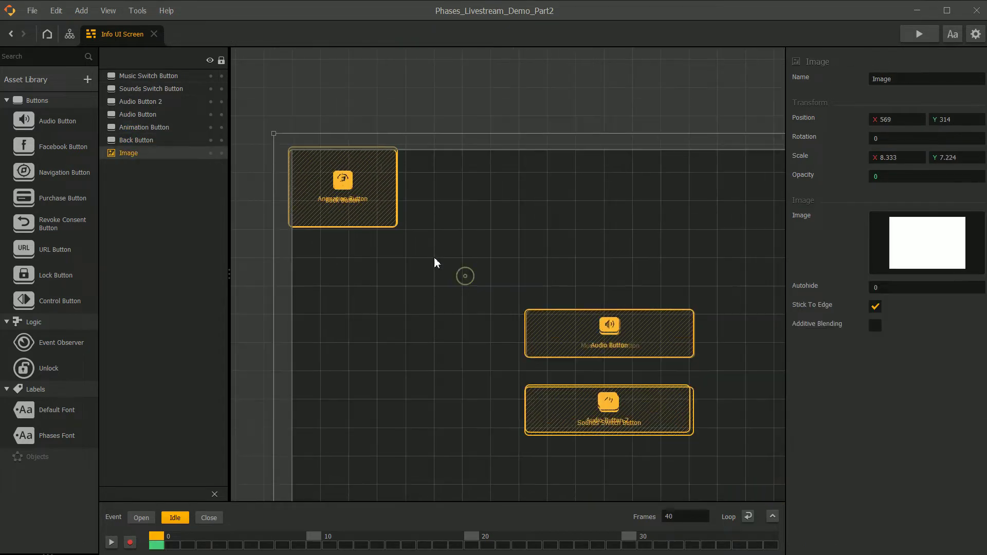
left_click(448, 95)
Separate the Music Switch Button from the overlapping Audio Button, undoing the first move and placing it above at about X 562.6, Y 434.5.
scroll(449, 184, "down", 3)
middle_click_drag(443, 251, 380, 200)
scroll(383, 201, "up", 3)
left_click_drag(560, 275, 456, 315)
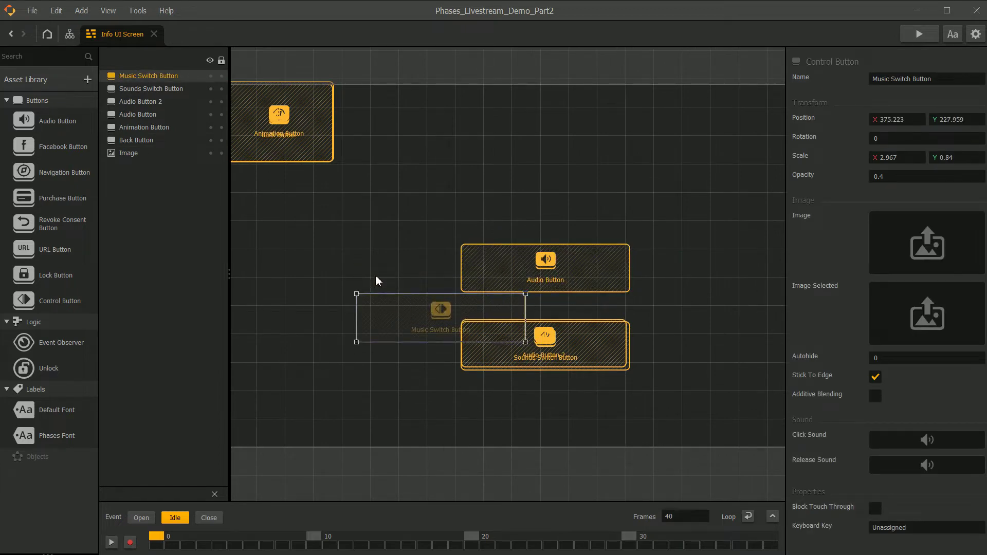
key("ctrl+z")
scroll(543, 285, "up", 2)
key("ctrl+z")
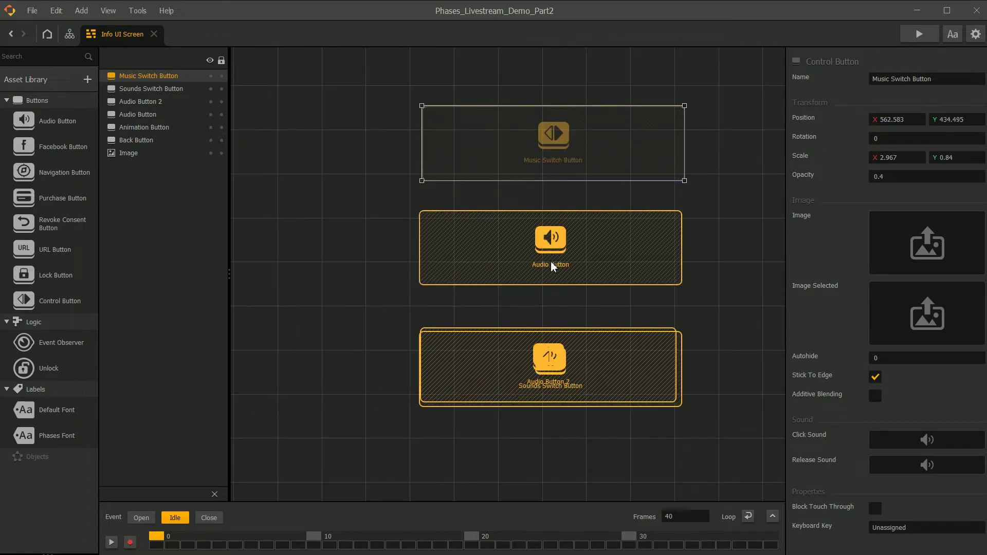
Try moving the Audio Button, and undo its move along with the Music Switch Button's move.
left_click_drag(550, 261, 476, 278)
key("ctrl+z")
key("ctrl+z")
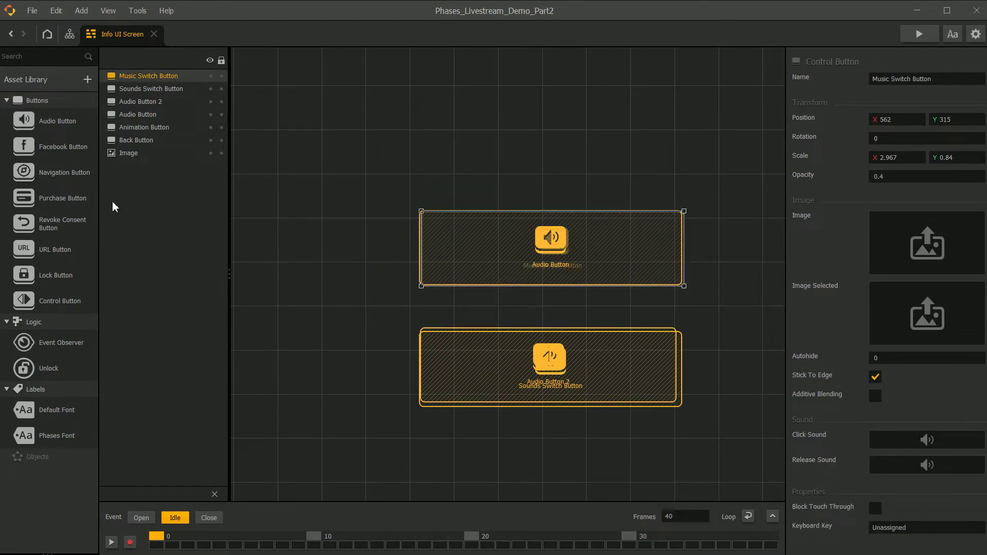
scroll(389, 289, "down", 2)
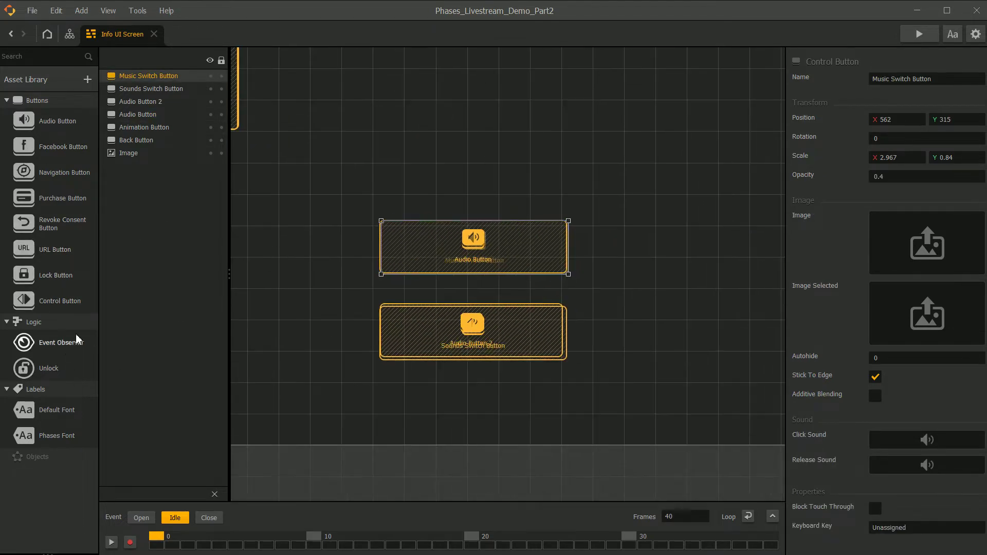
Return to the mind map and examine the connections between worlds and UI screens, selecting the Main Menu 3D World.
left_click(69, 34)
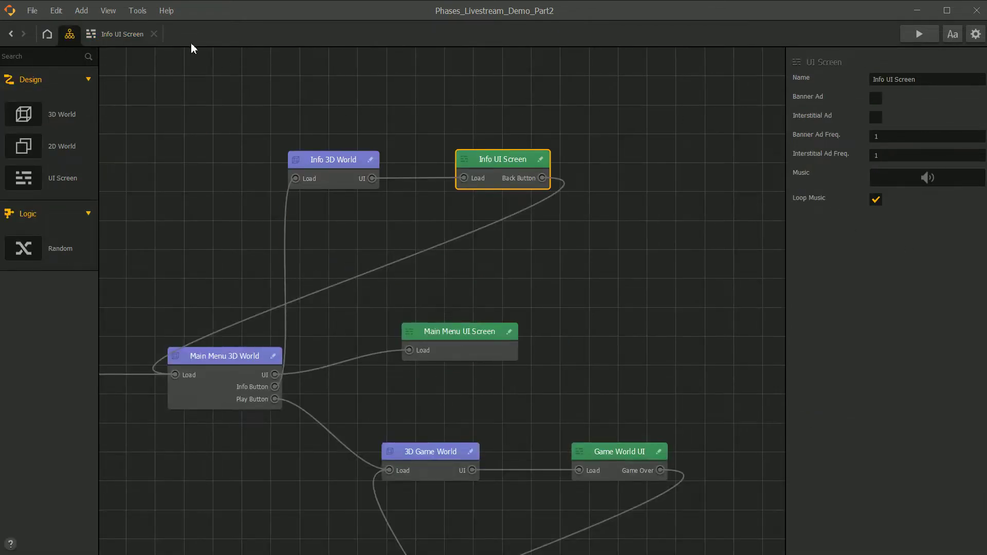
middle_click_drag(421, 461, 415, 312)
scroll(420, 322, "down", 2)
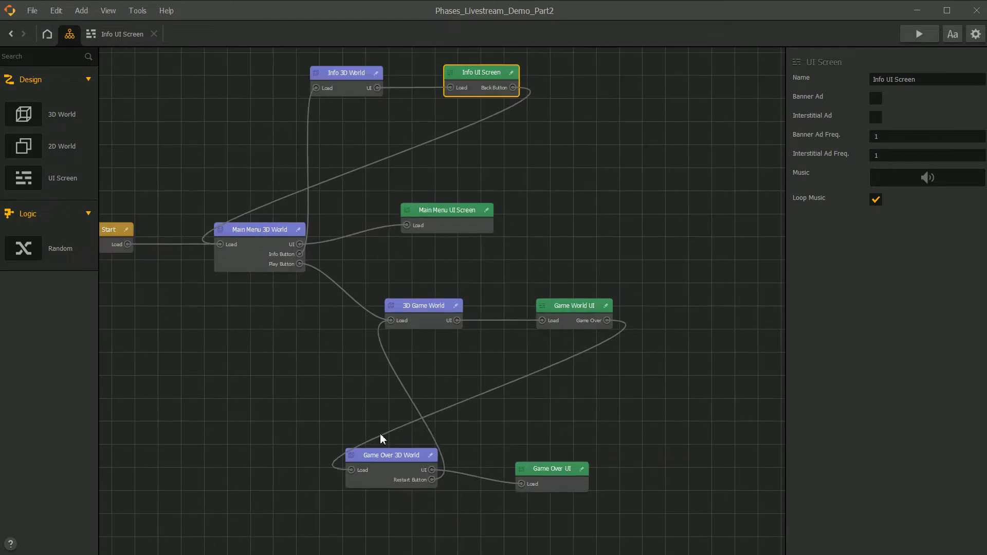
left_click(268, 239)
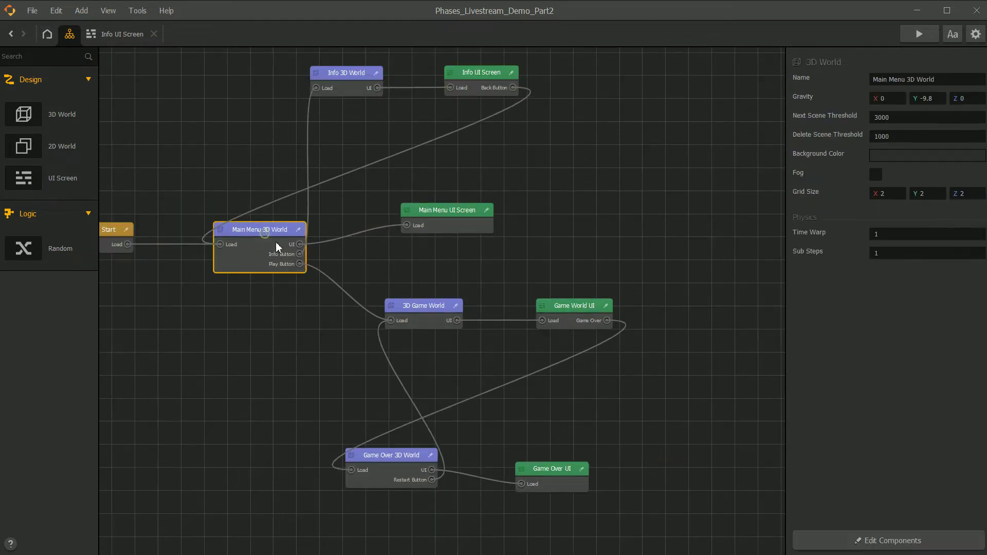
Open the 3D Game World from the mind map and inspect the Main Character's node map.
double_click(423, 316)
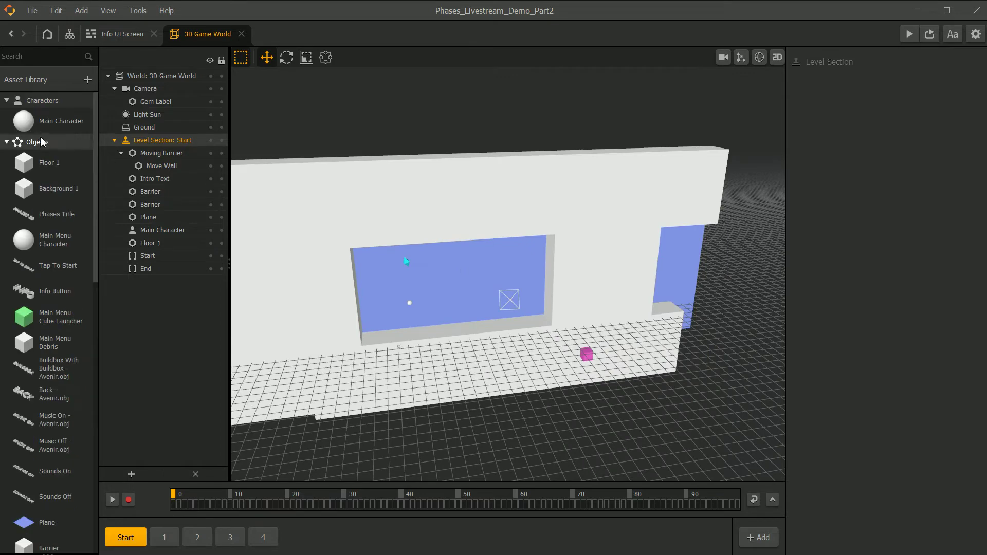
double_click(58, 121)
left_click_drag(522, 322, 496, 342)
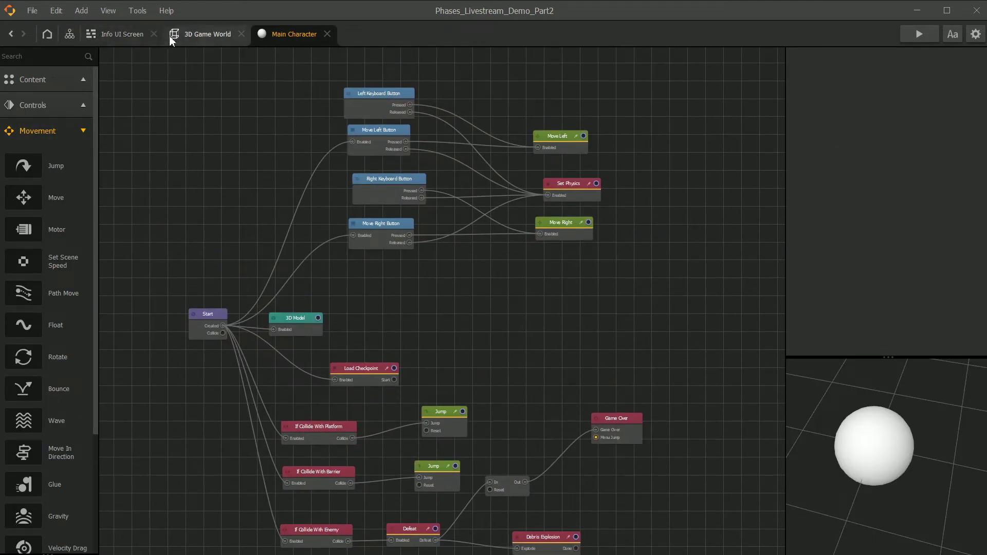
Return to the 3D Game World and examine the Brainbox components that can be added to the Main Character.
left_click(203, 34)
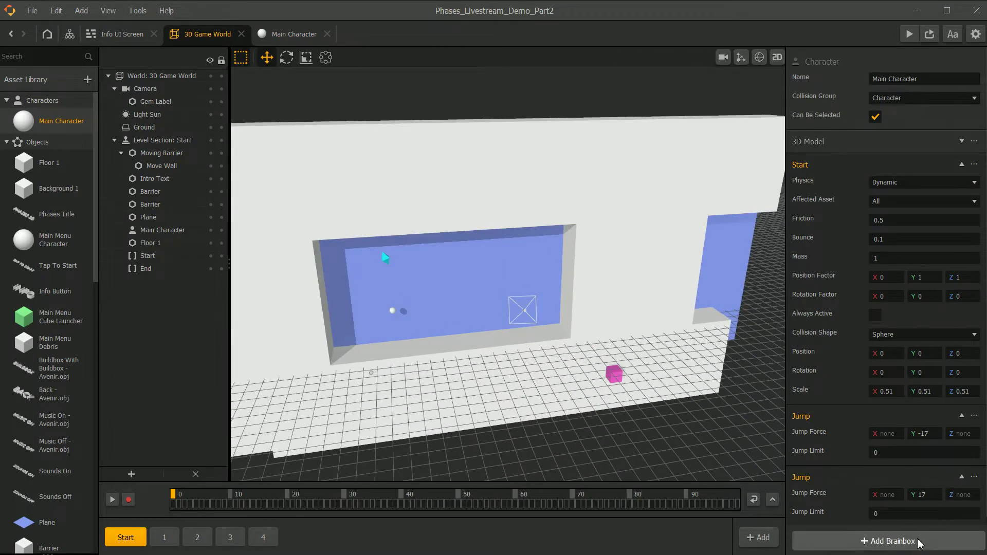
left_click(892, 540)
scroll(872, 364, "down", 1)
scroll(872, 364, "down", 5)
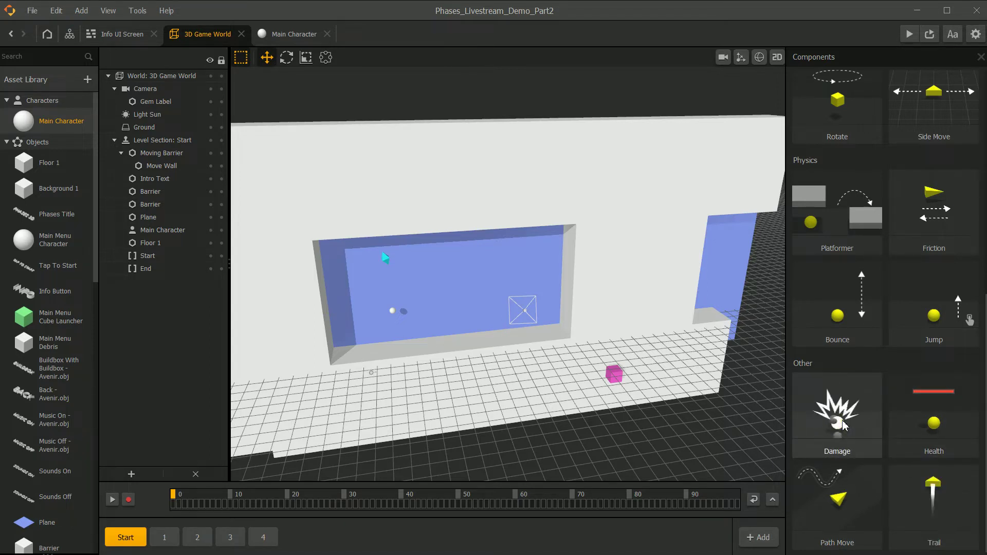
scroll(286, 243, "down", 1)
middle_click_drag(357, 235, 388, 231)
right_click_drag(461, 345, 564, 287)
right_click_drag(669, 279, 573, 284)
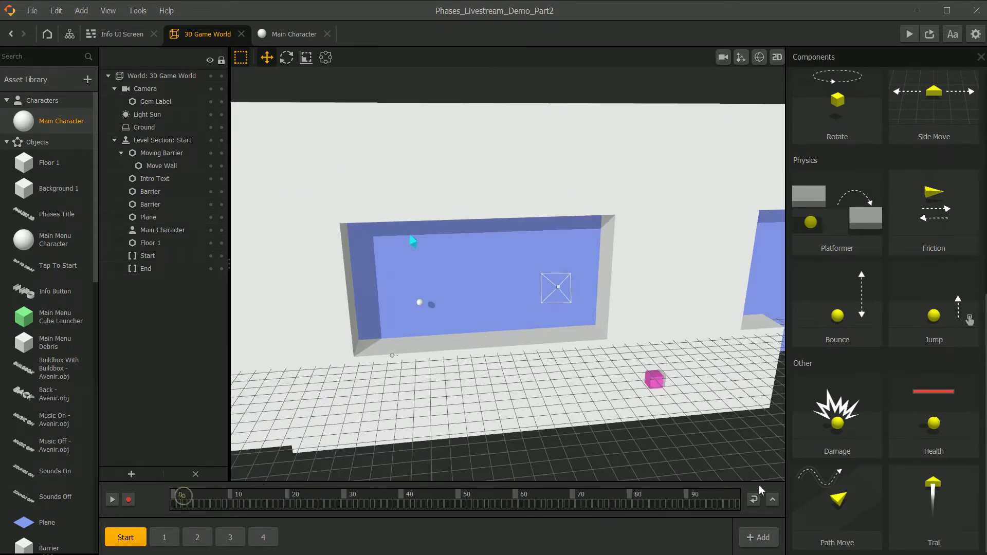
scroll(389, 288, "down", 1)
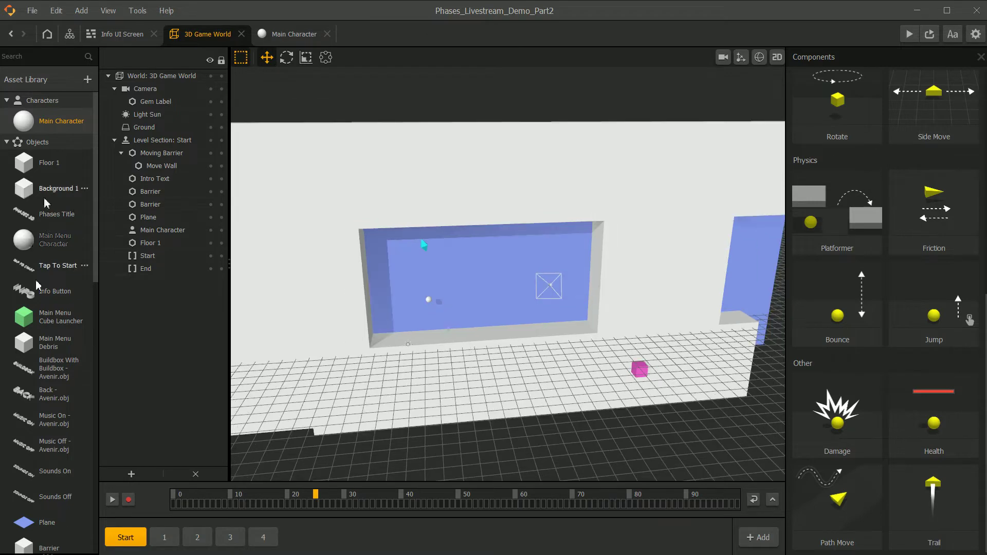
left_click(127, 35)
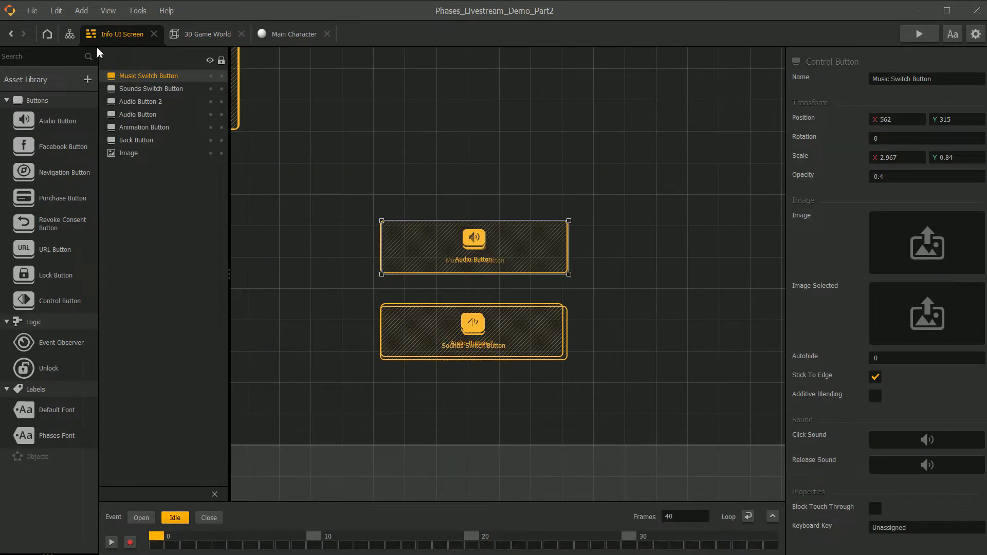
left_click(70, 34)
left_click(50, 36)
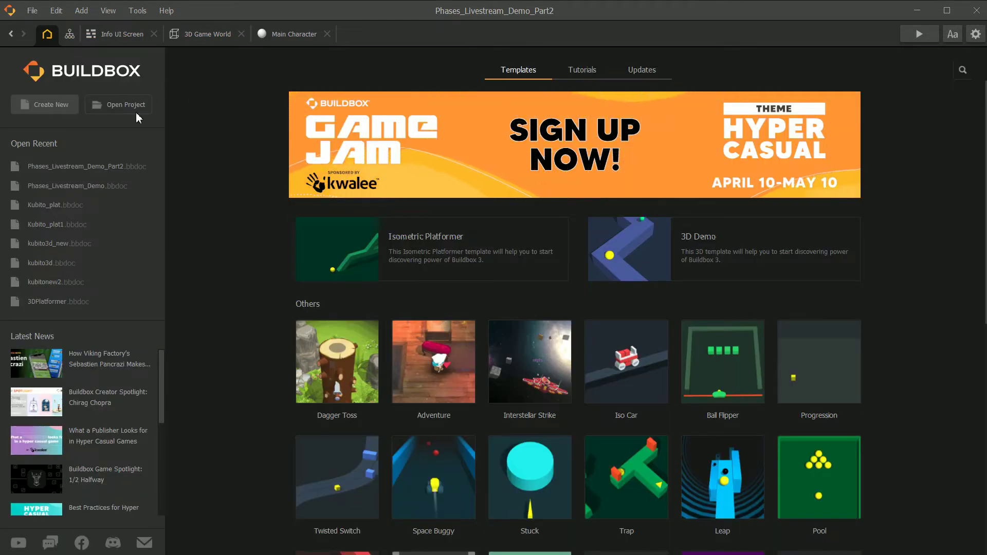
left_click(298, 38)
left_click(218, 33)
middle_click_drag(469, 259, 531, 257)
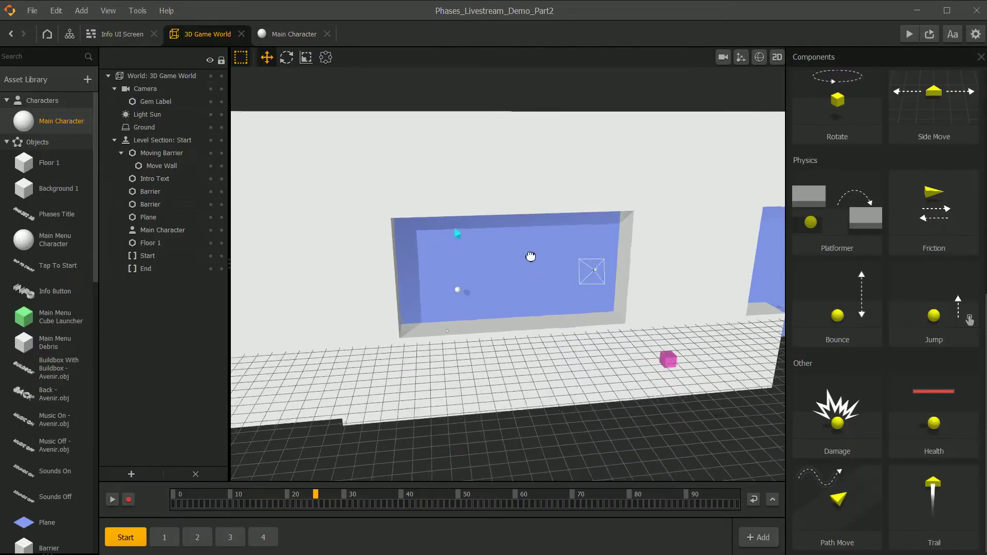
scroll(531, 257, "down", 1)
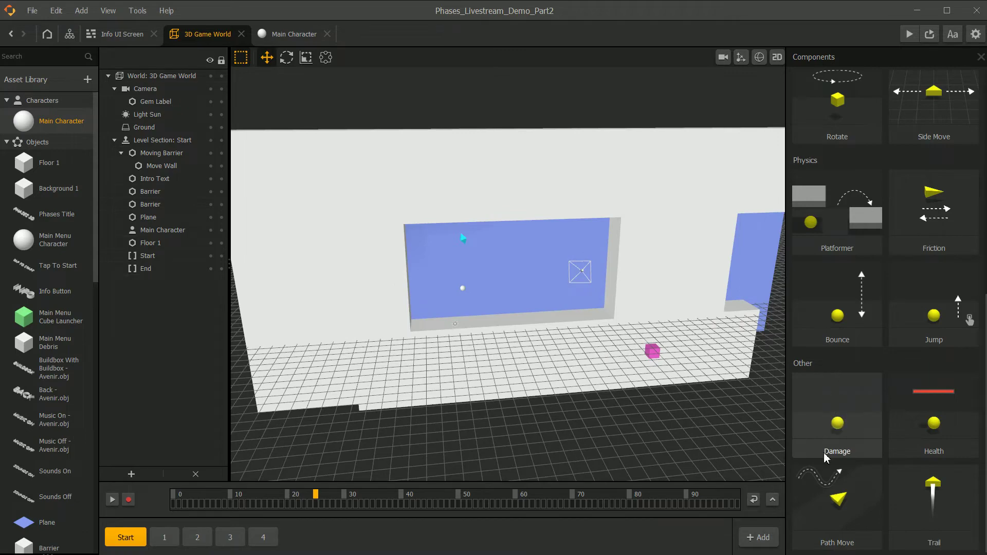
right_click_drag(516, 281, 271, 278)
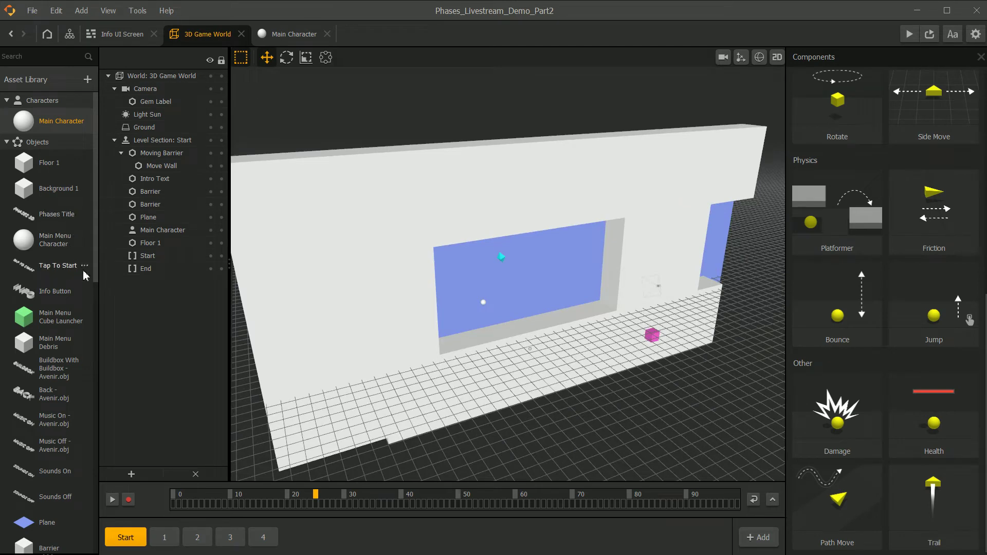
Open the Main Menu 3D World from the mind map and inspect the Spike Enemy 1 asset's node map.
left_click(121, 34)
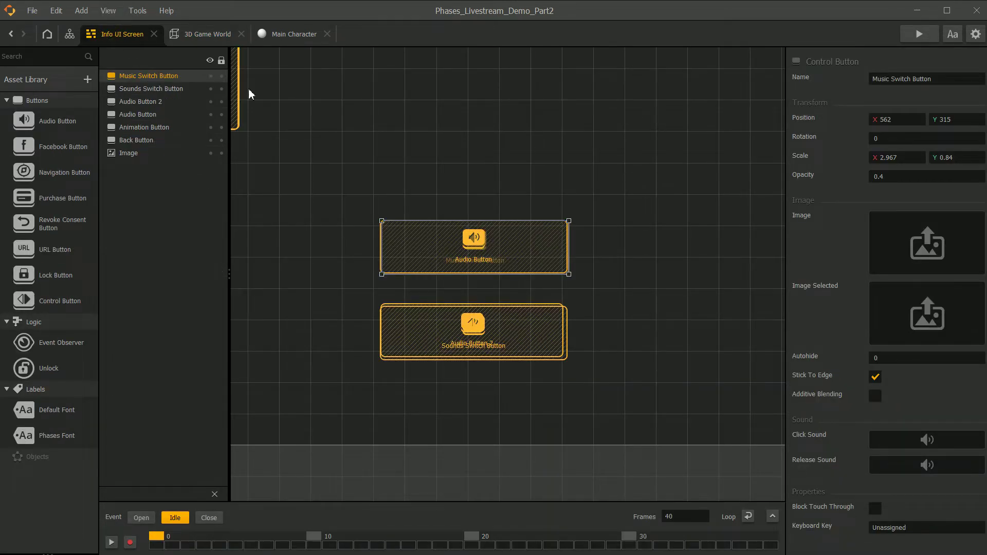
left_click(70, 35)
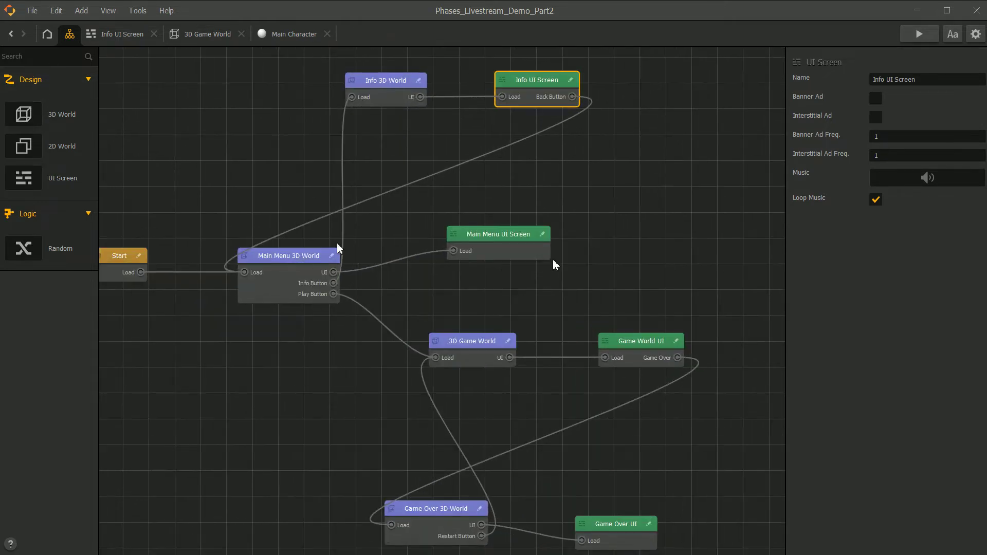
double_click(282, 260)
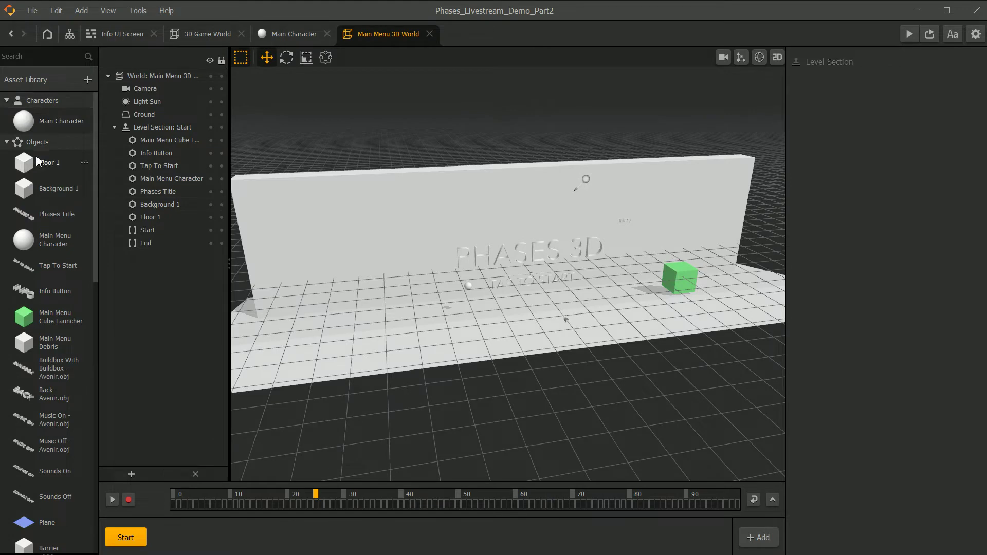
scroll(50, 349, "down", 3)
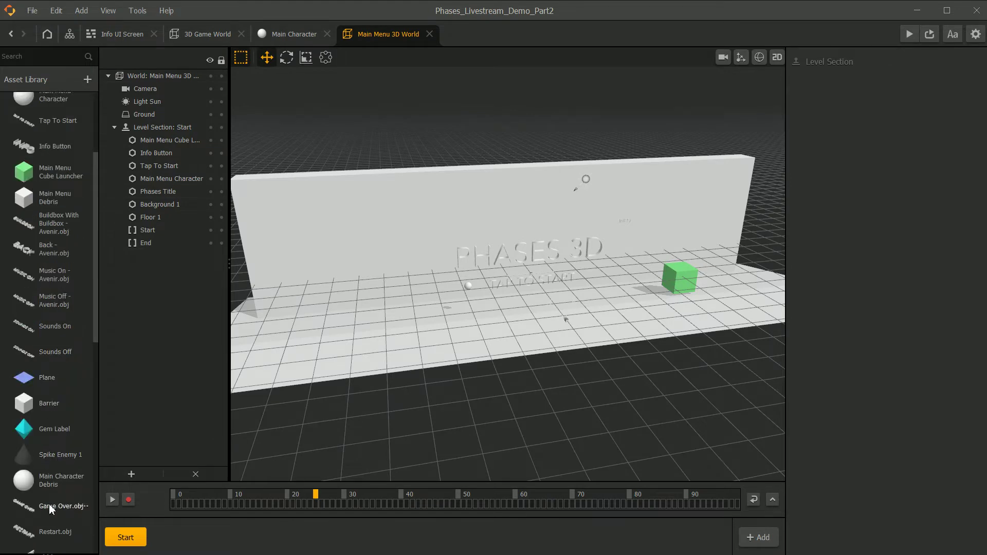
scroll(54, 488, "down", 5)
scroll(62, 360, "up", 3)
double_click(54, 384)
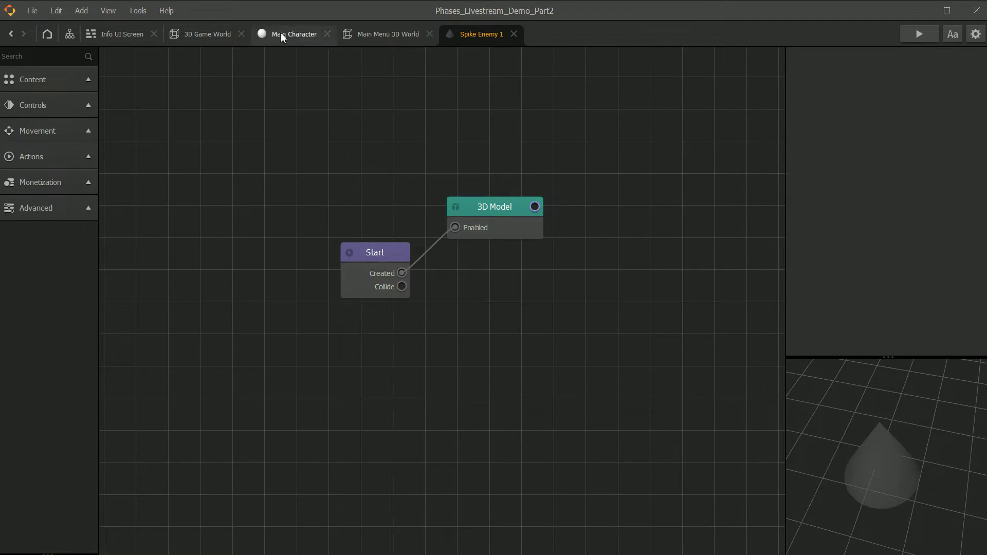
Go back to the 3D Game World and display the Plane asset's properties.
left_click(108, 34)
left_click(70, 35)
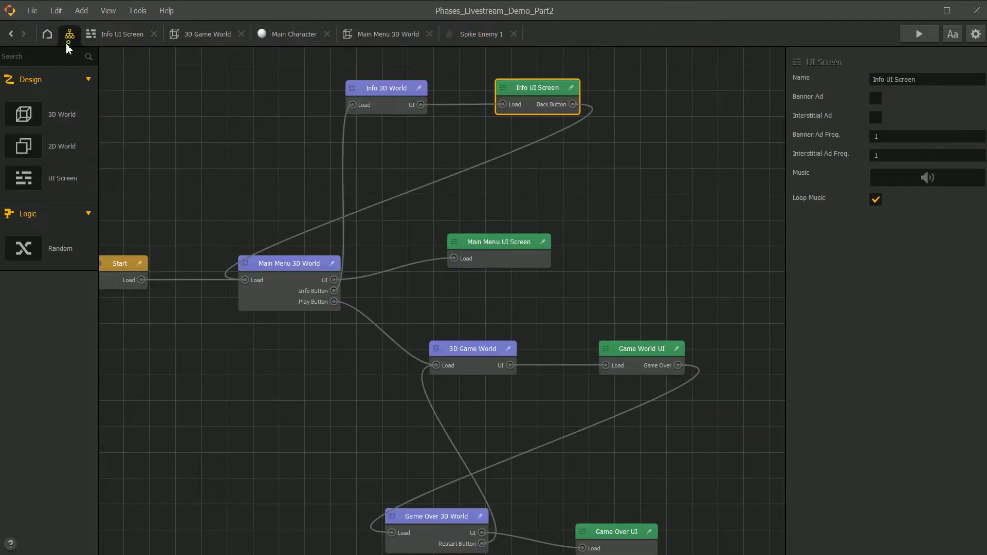
left_click(46, 35)
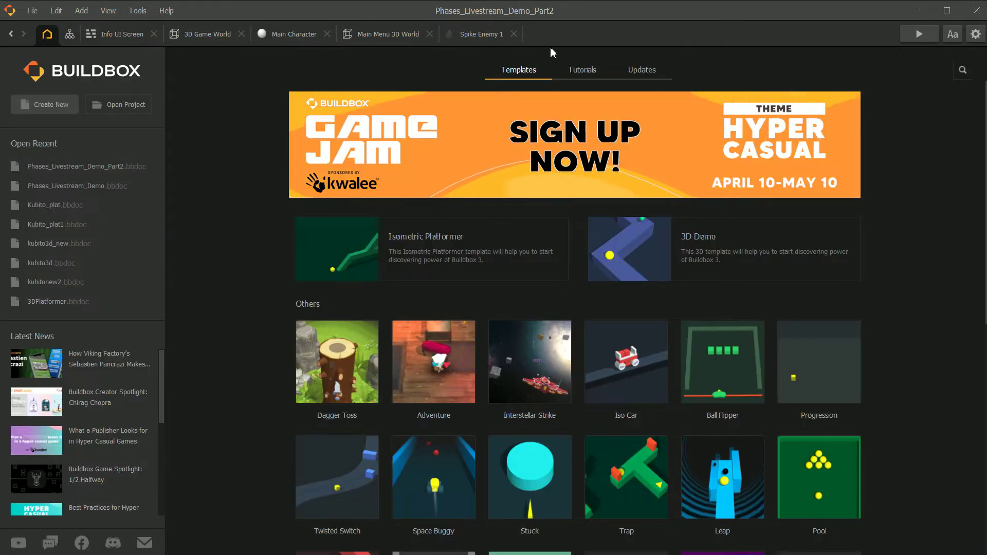
left_click(477, 35)
left_click(301, 32)
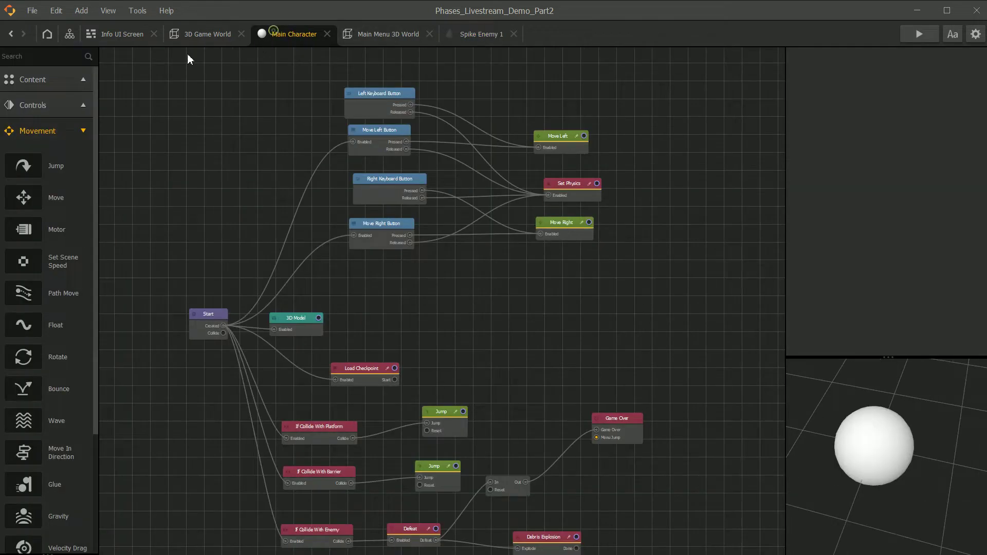
left_click(216, 34)
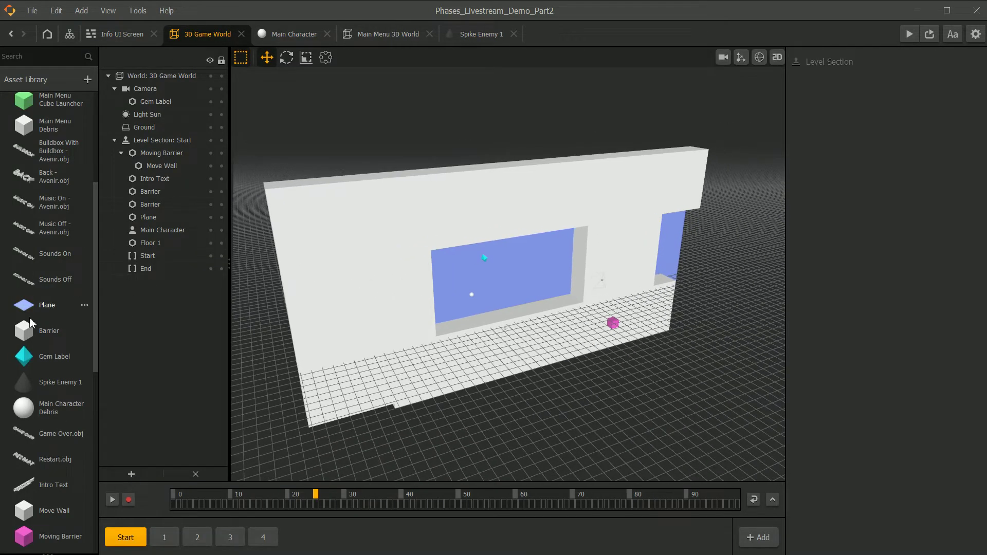
left_click(43, 312)
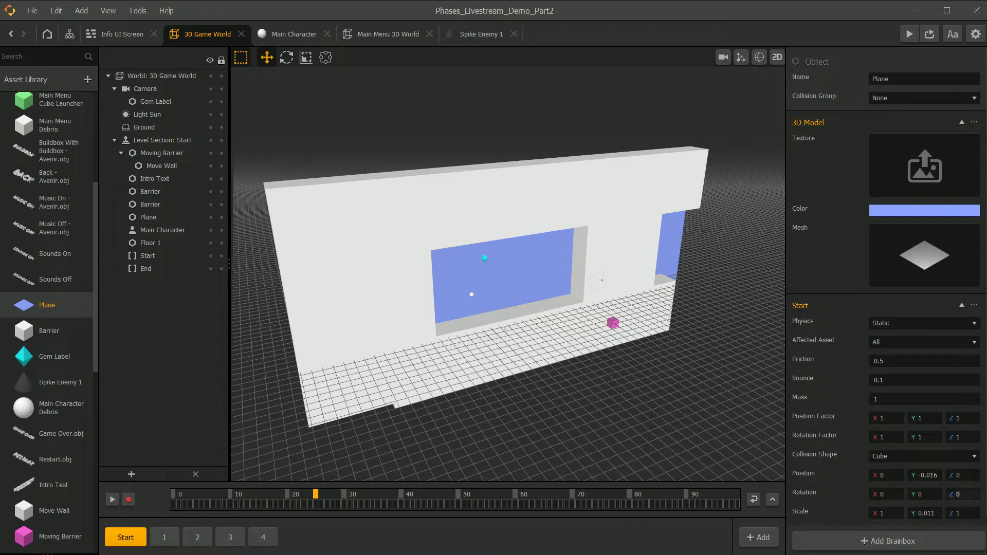
Create a new empty 3D game without saving the changes to the current project.
left_click(32, 10)
left_click(41, 31)
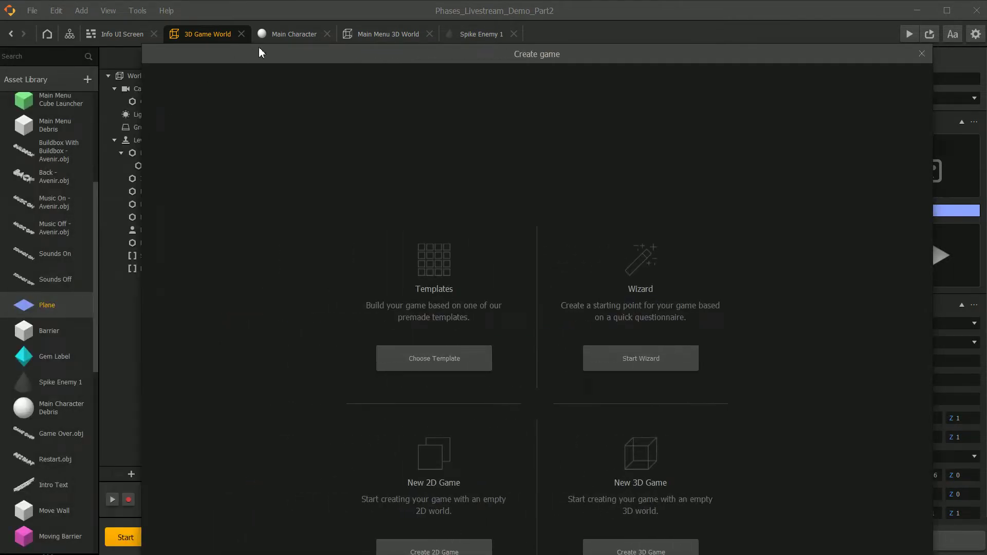
left_click_drag(262, 49, 209, 34)
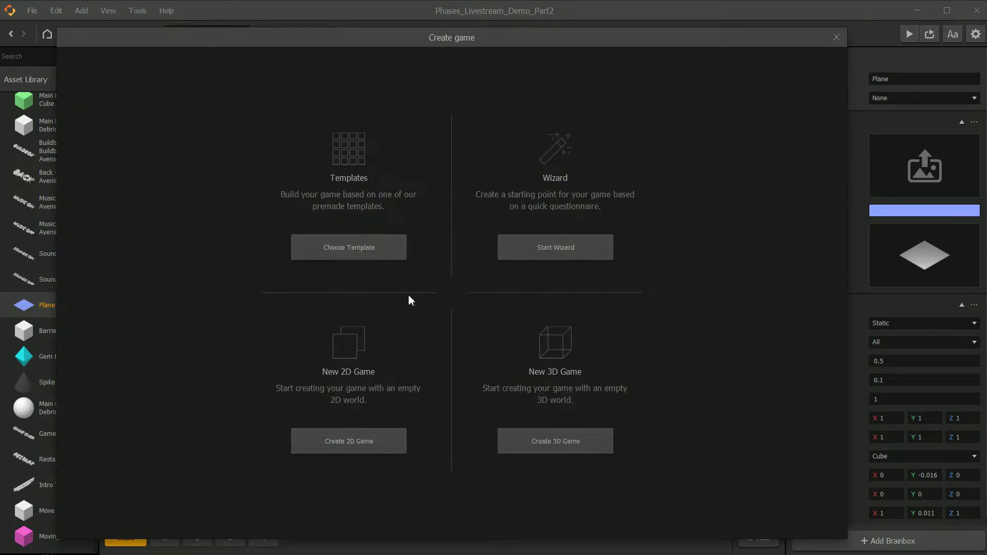
left_click(571, 452)
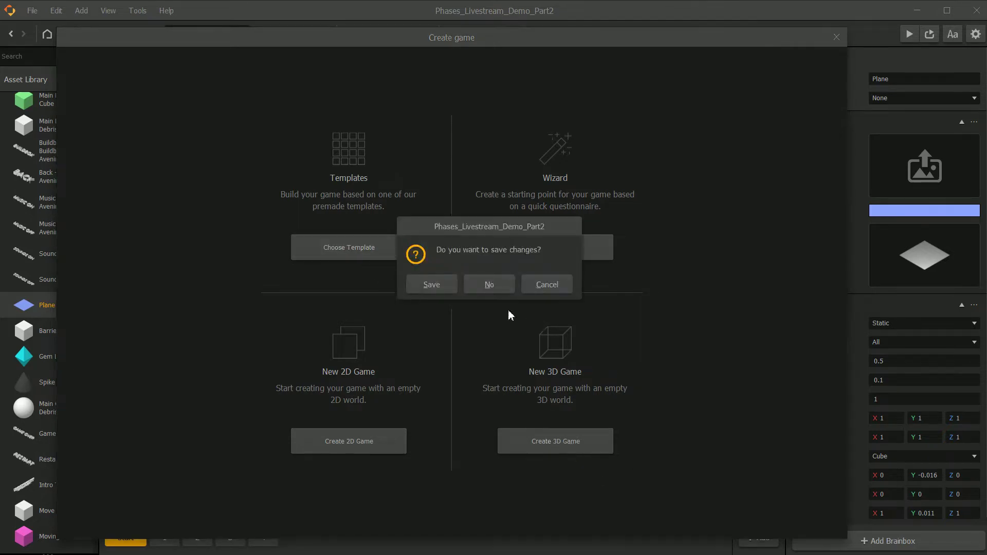
left_click(488, 284)
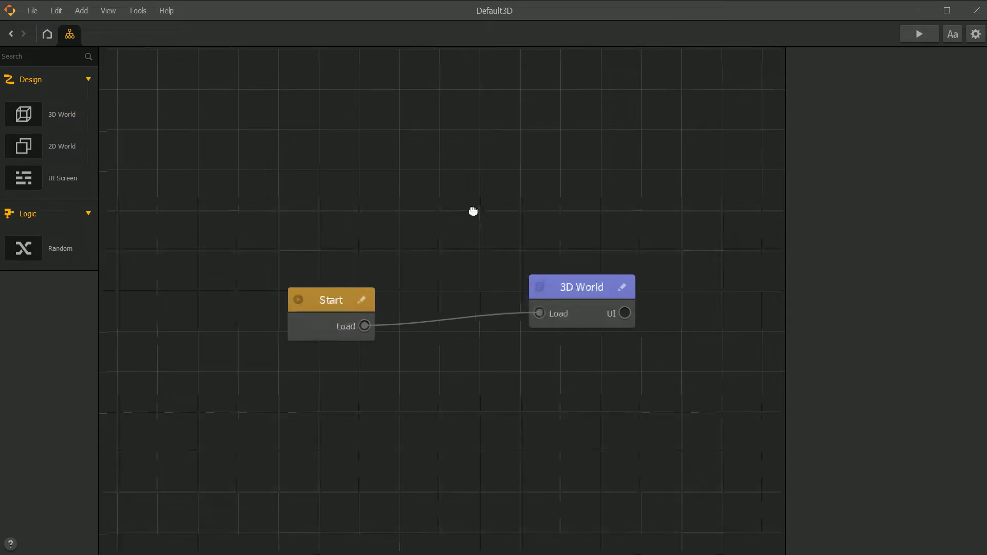
Open the new project's 3D World from the mind map for editing.
double_click(553, 288)
scroll(535, 282, "up", 2)
scroll(535, 281, "down", 5)
right_click_drag(506, 278, 472, 276)
Focus on the cube in the scene and move the Cube asset from Objects to Characters.
left_click(442, 272)
key("f")
scroll(471, 276, "up", 2)
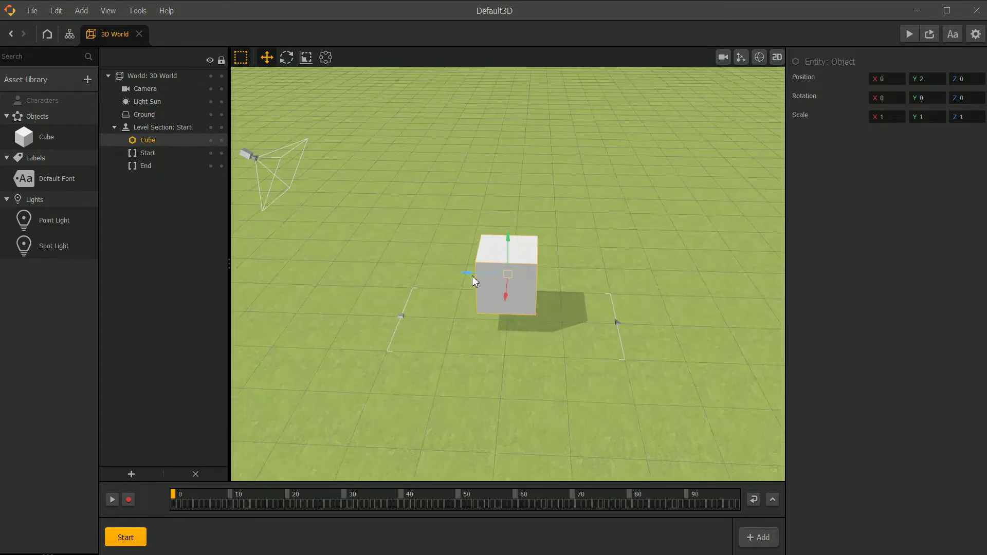
left_click(31, 143)
left_click_drag(55, 105, 49, 101)
Set the Ground's type to No Ground and clear the selection.
left_click(149, 114)
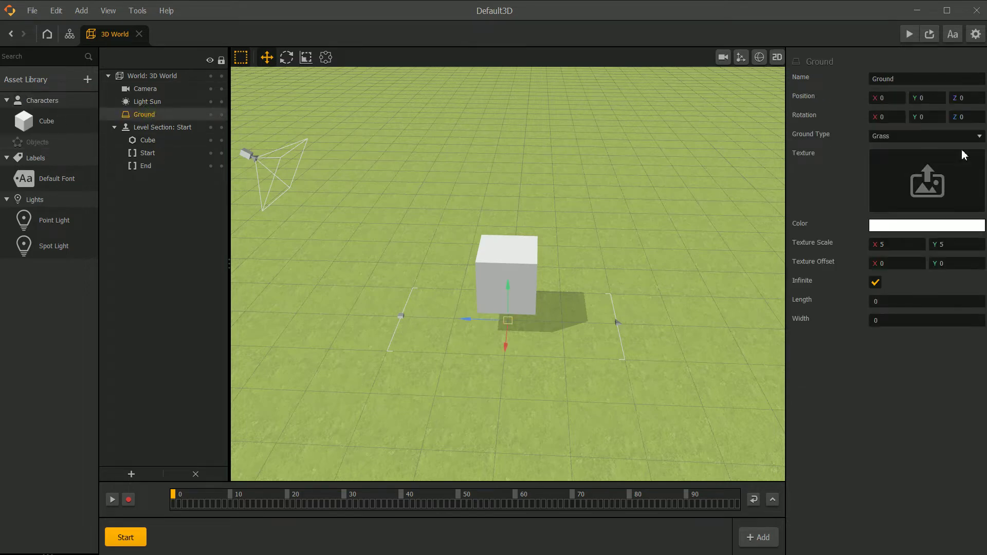
left_click(960, 136)
left_click(913, 150)
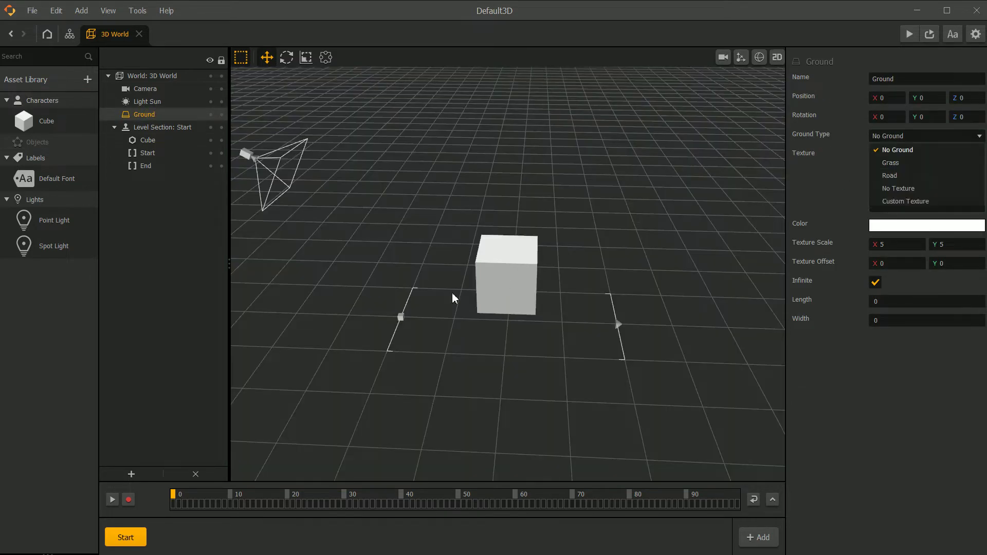
left_click(900, 154)
left_click_drag(573, 191, 468, 280)
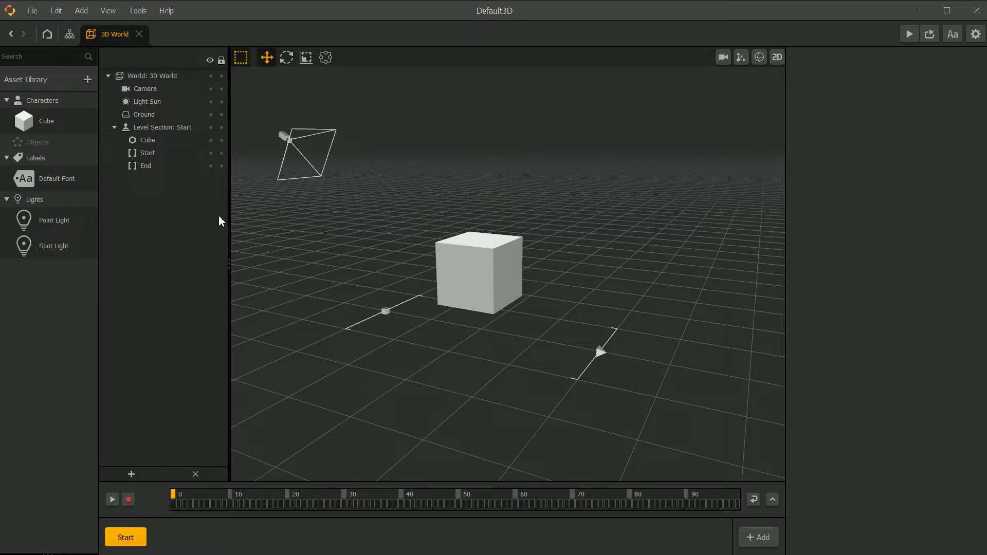
scroll(305, 209, "down", 1)
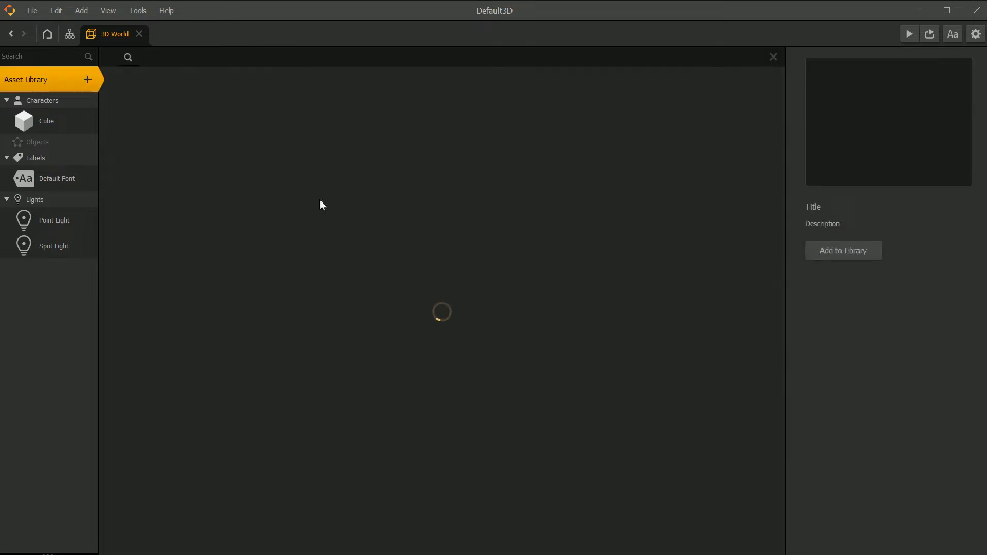
Add the Plane shape to the project's asset library and reopen the 3D World from the mind map.
left_click(461, 126)
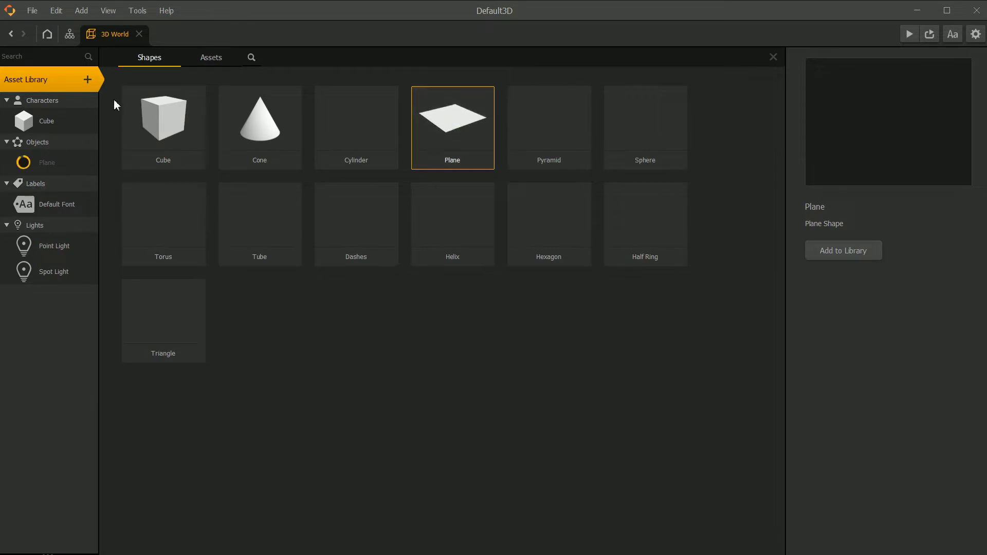
left_click(47, 34)
left_click(70, 34)
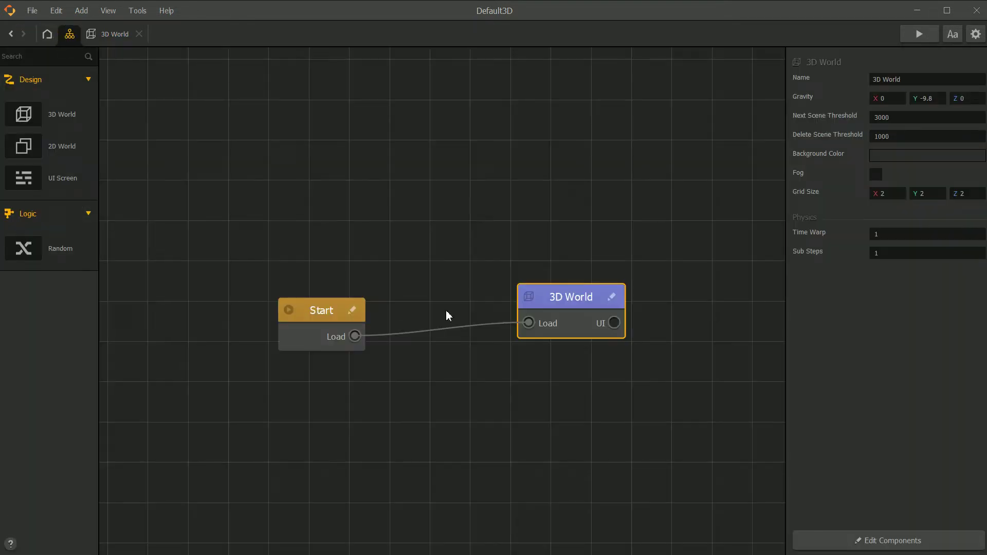
double_click(553, 303)
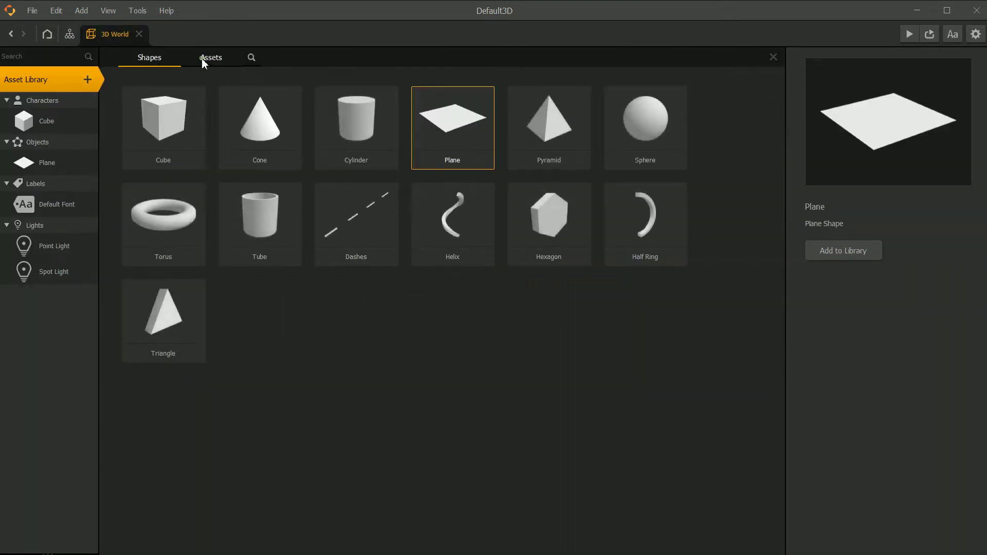
Add the Ground Spikes object from the ready-made assets to the project's library.
left_click(207, 57)
scroll(397, 249, "down", 5)
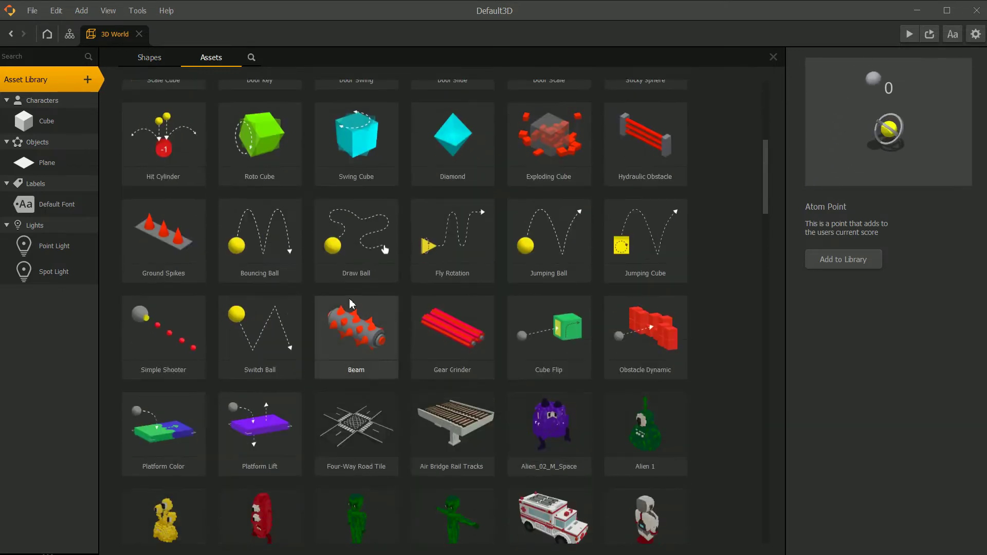
double_click(186, 250)
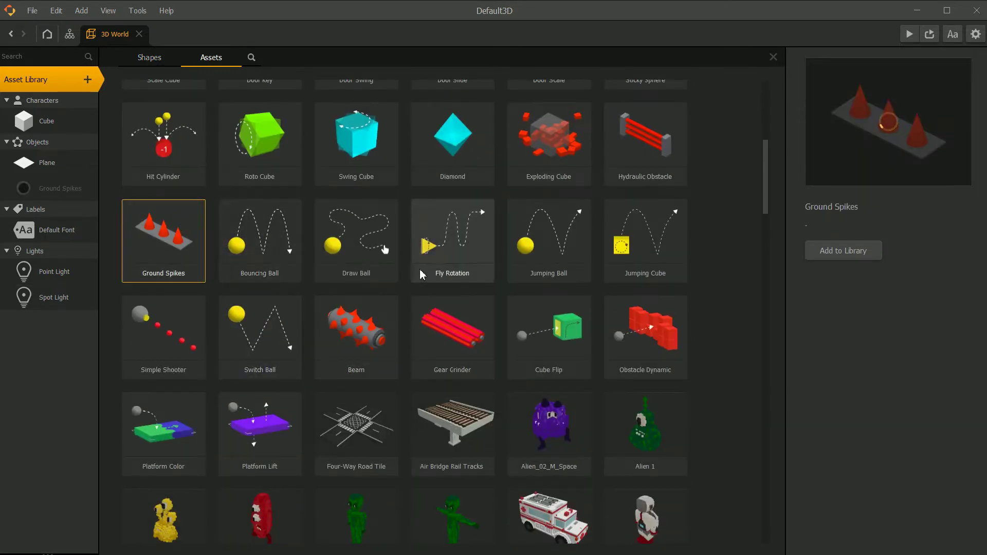
Browse the ready-made assets, preview Cube Flip and add Obstacle Dynamic to the project's library.
scroll(500, 356, "down", 2)
scroll(501, 357, "down", 10)
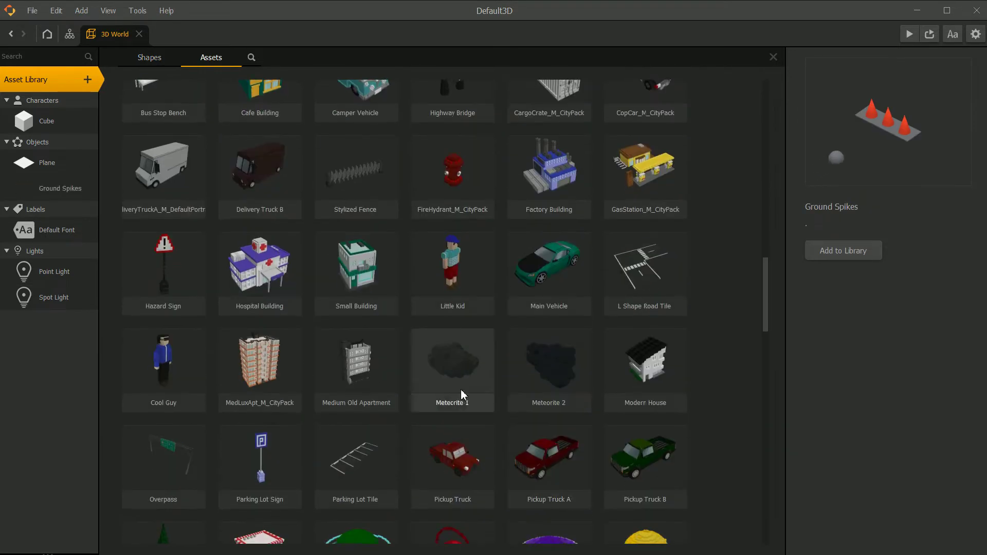
scroll(366, 396, "down", 10)
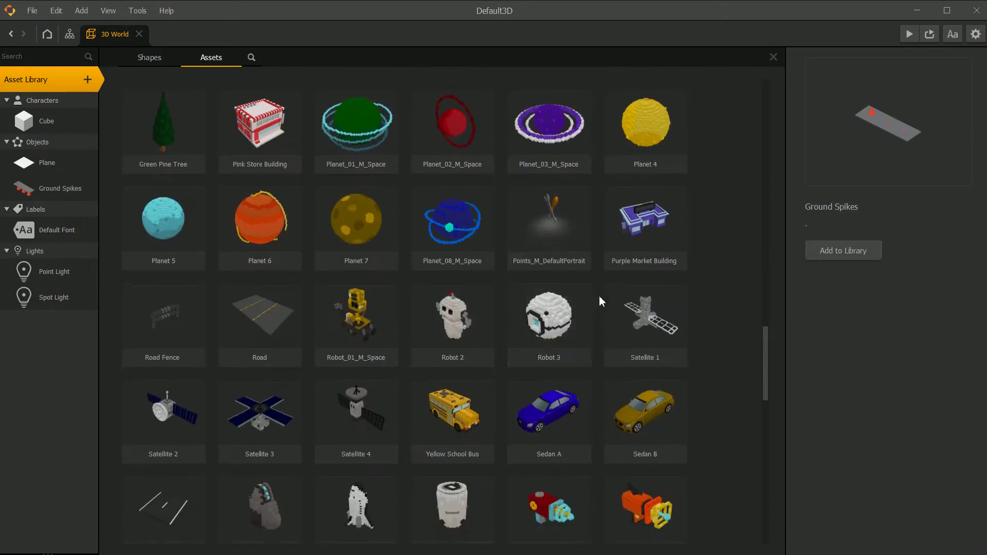
scroll(533, 340, "down", 8)
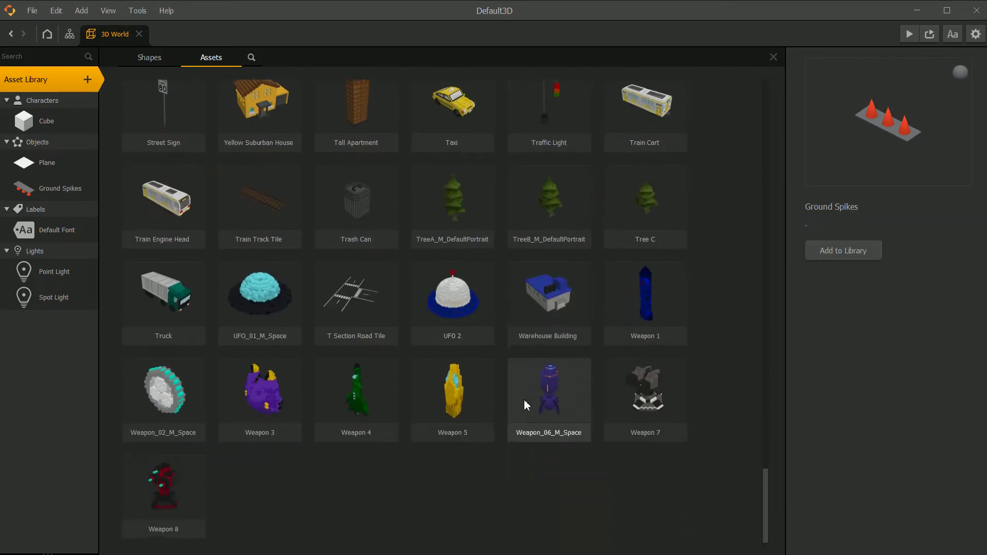
scroll(455, 346, "up", 20)
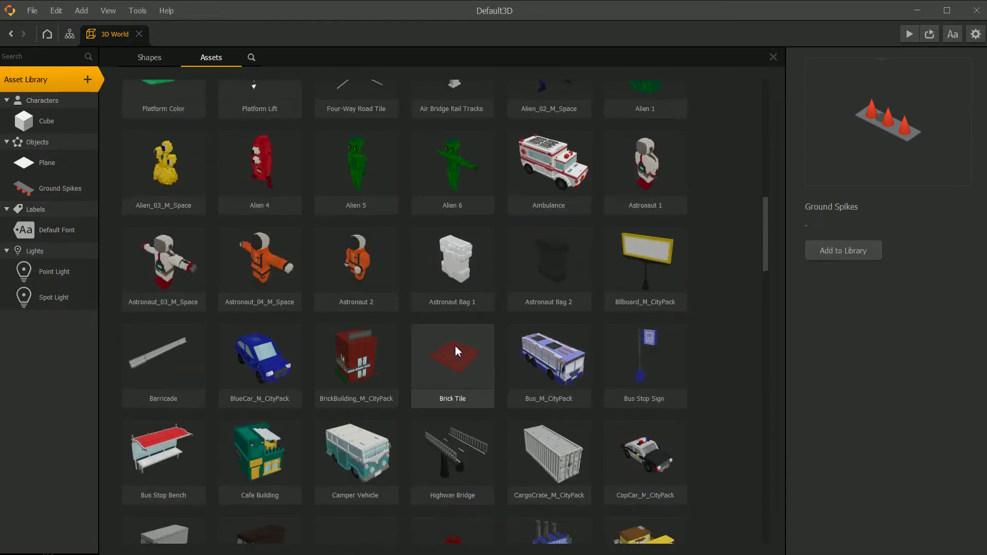
scroll(455, 345, "up", 9)
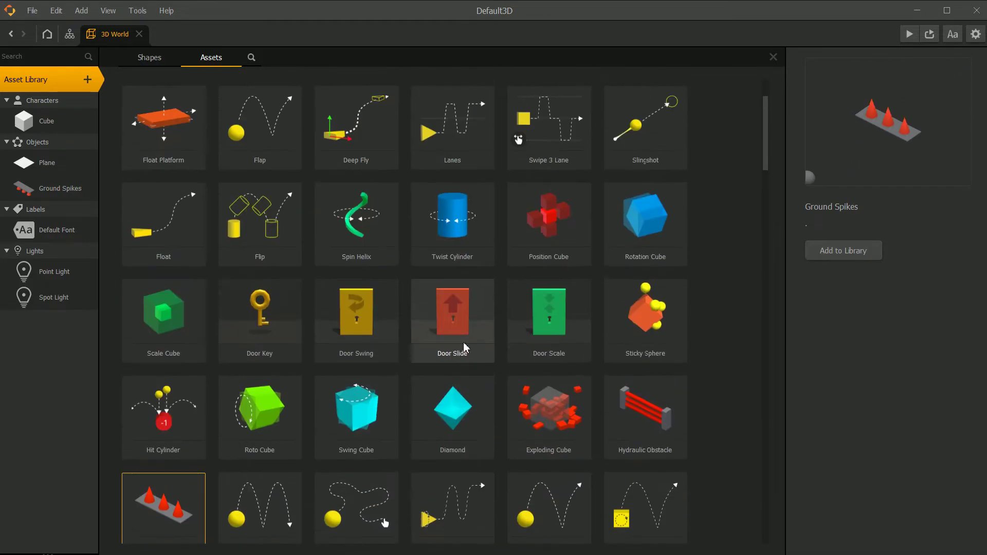
scroll(481, 323, "down", 4)
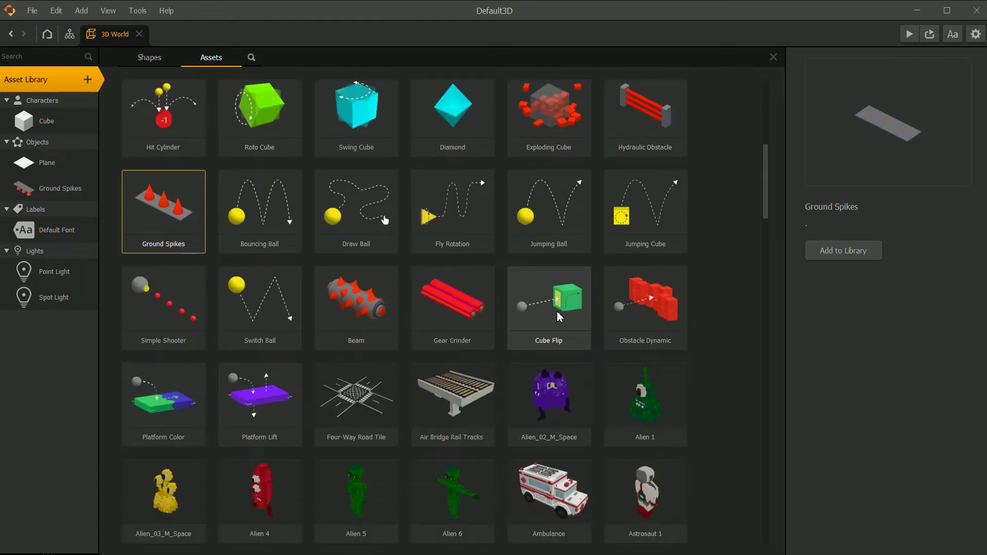
left_click(560, 316)
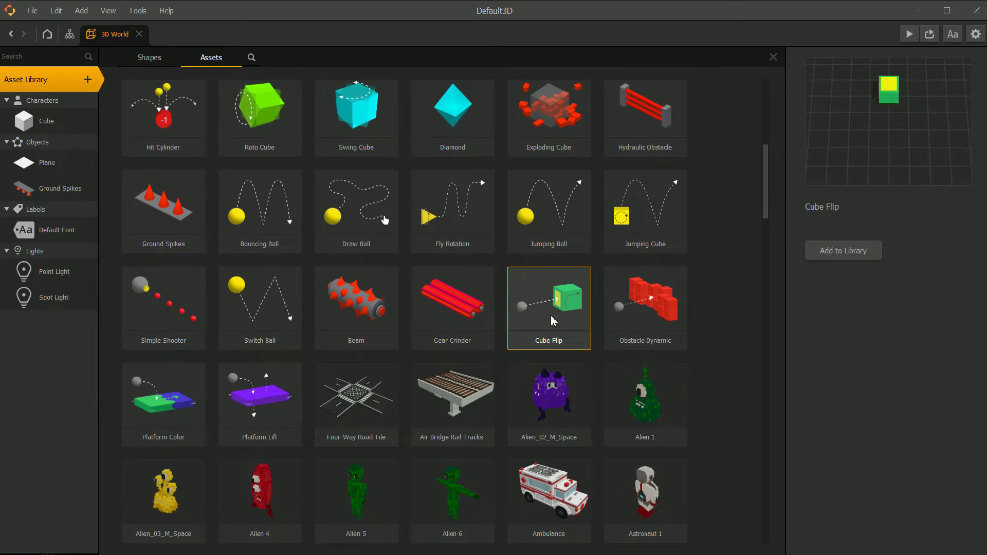
left_click(662, 325)
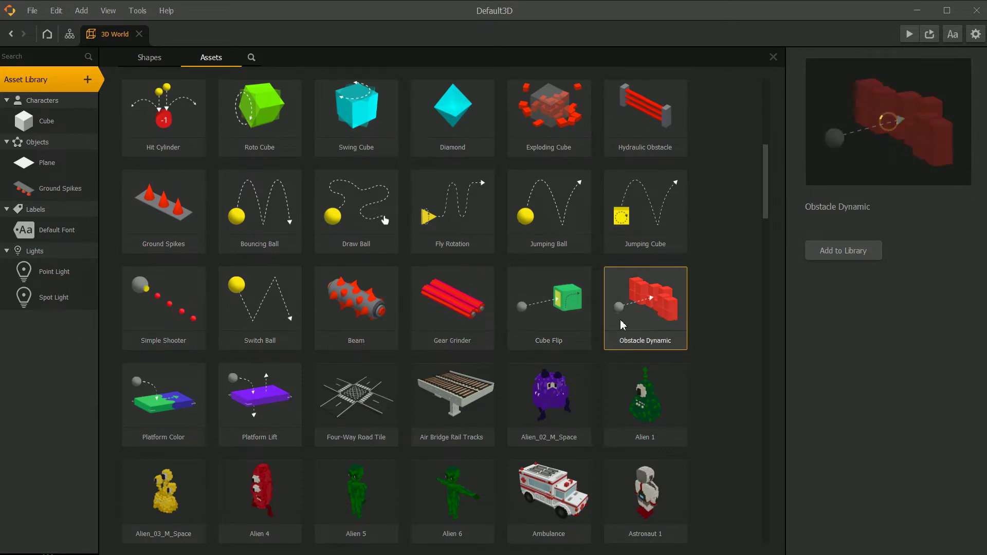
double_click(653, 328)
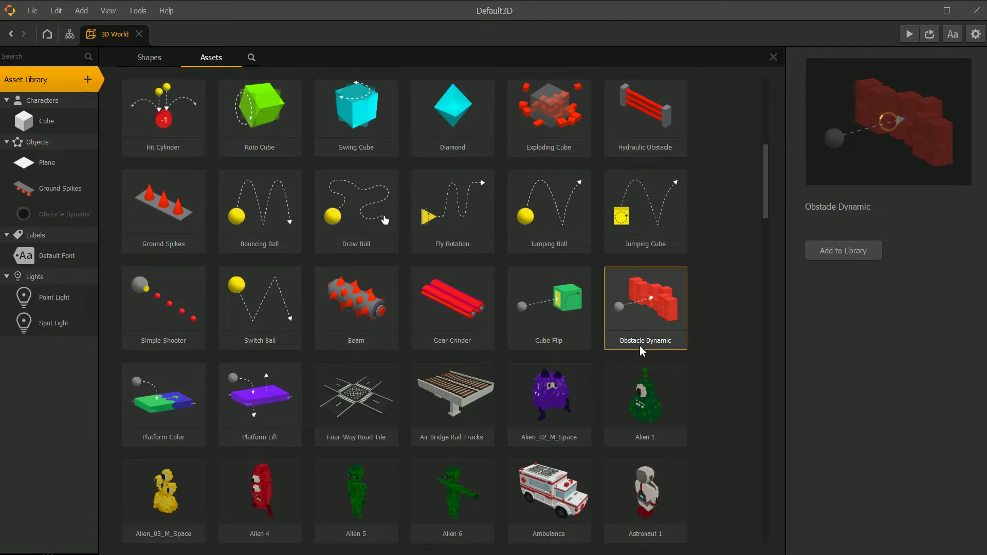
Return to the 3D World and close the asset collection to show the scene.
left_click(69, 34)
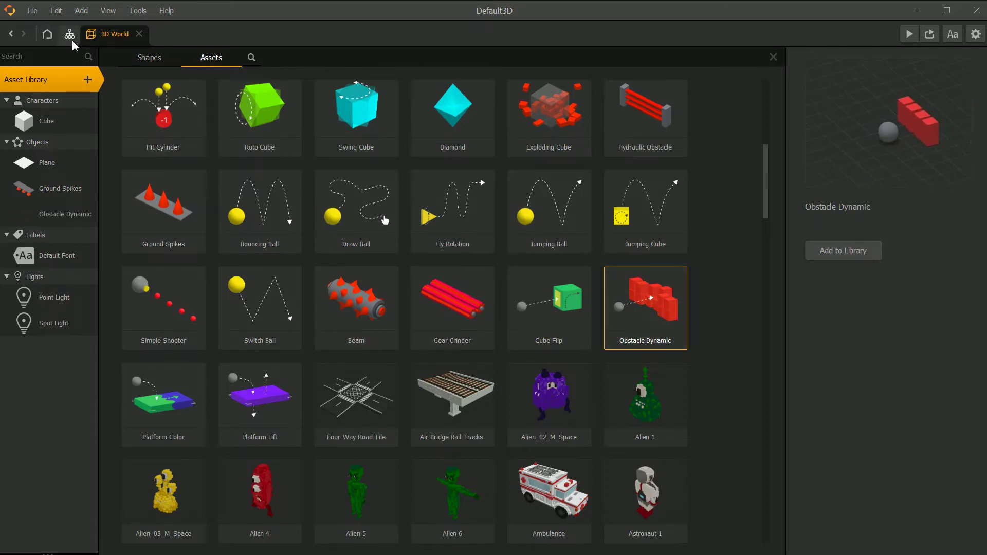
left_click(48, 34)
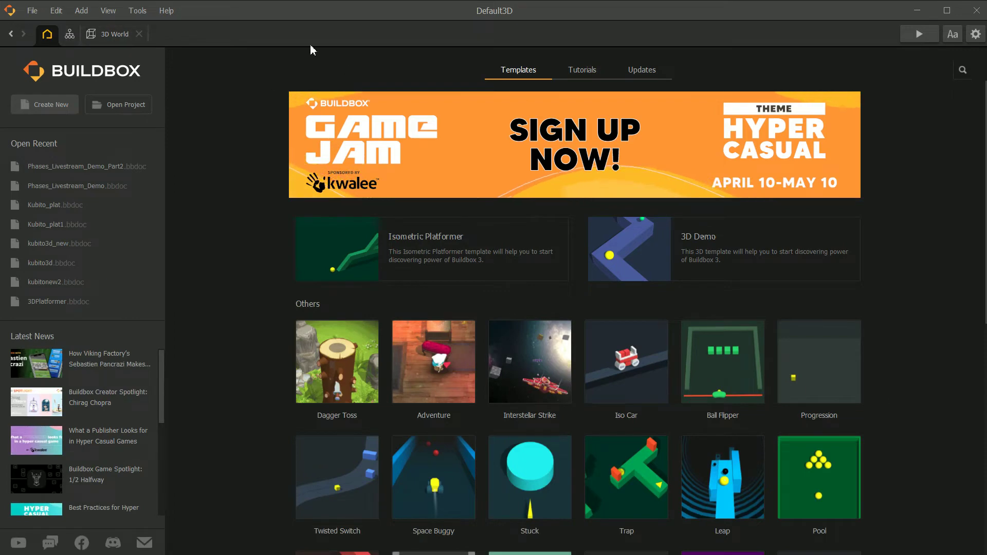
left_click(68, 36)
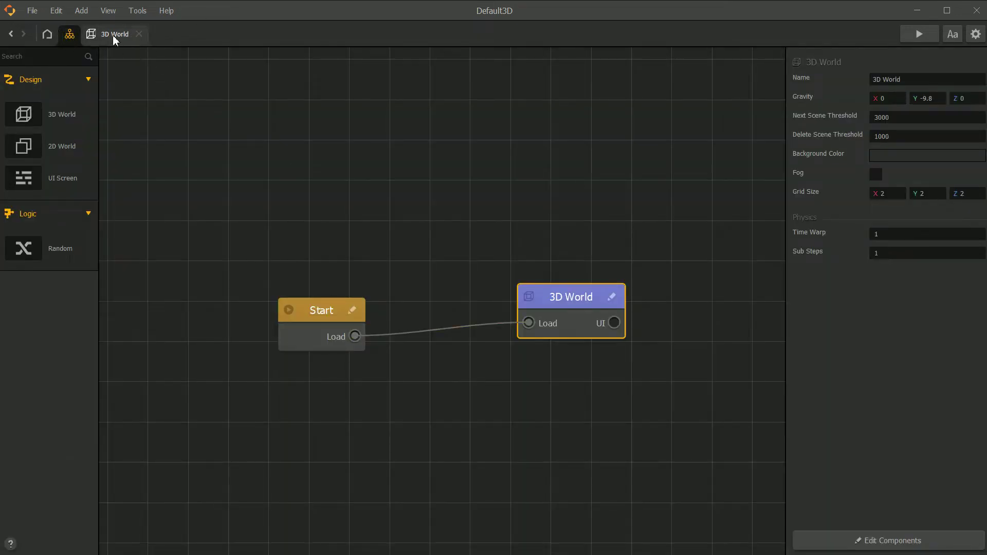
left_click(114, 43)
left_click(87, 79)
Place the Plane in the scene beside the cube, at about X 2.7 and Z -2.1.
scroll(359, 273, "up", 3)
scroll(395, 303, "down", 3)
middle_click_drag(436, 298, 453, 286)
scroll(462, 289, "down", 2)
left_click_drag(72, 171, 520, 353)
right_click_drag(536, 370, 498, 371)
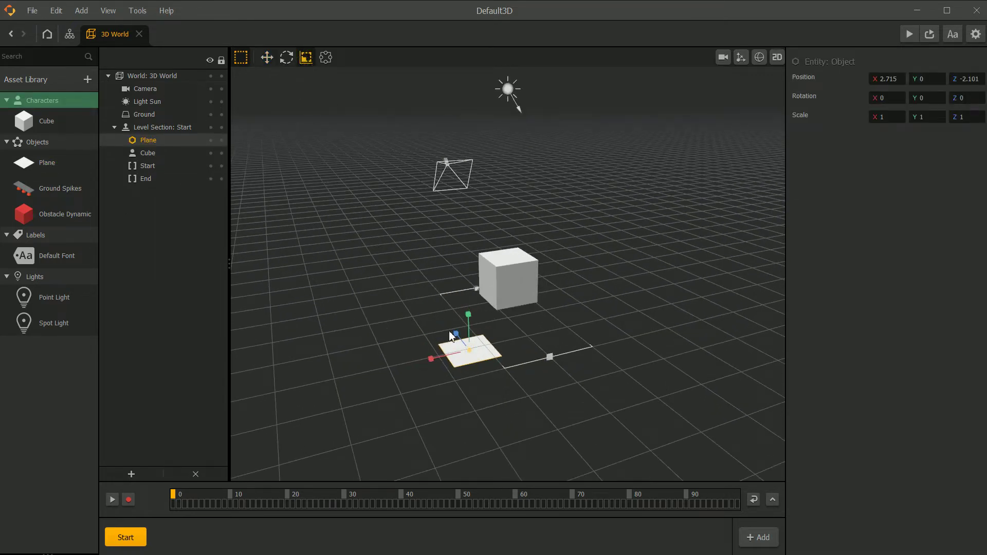
Scale the plane into a long strip of about 4.7 × 4.7 × 21 and set its X position to 0.
left_click_drag(470, 349, 865, 399)
right_click_drag(612, 400, 501, 335)
left_click_drag(503, 331, 368, 313)
right_click_drag(368, 313, 808, 118)
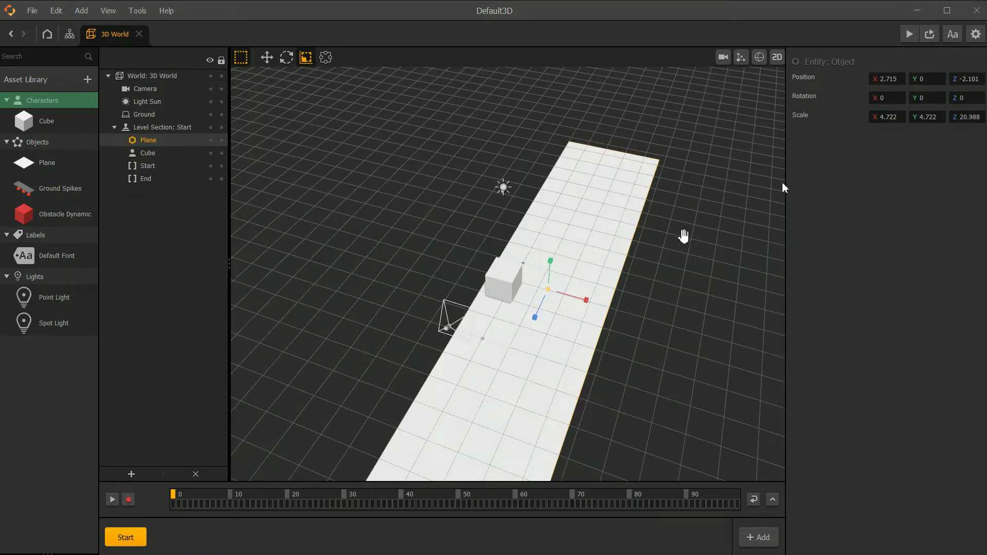
middle_click_drag(784, 188, 790, 183)
key("Return")
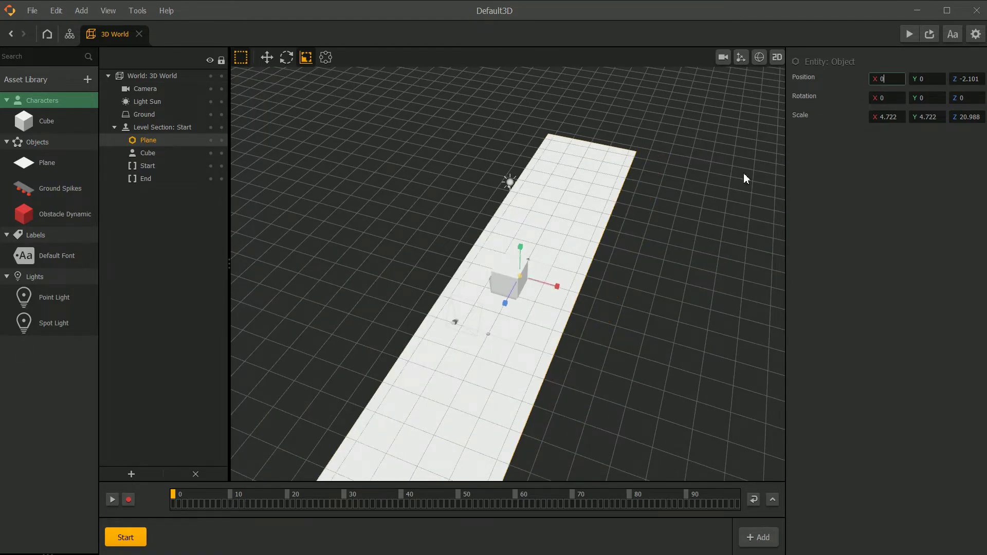
Move the level section's End border along the Z axis, well past the plane's far edge.
right_click_drag(604, 338, 568, 252)
right_click_drag(489, 287, 513, 278)
left_click(271, 59)
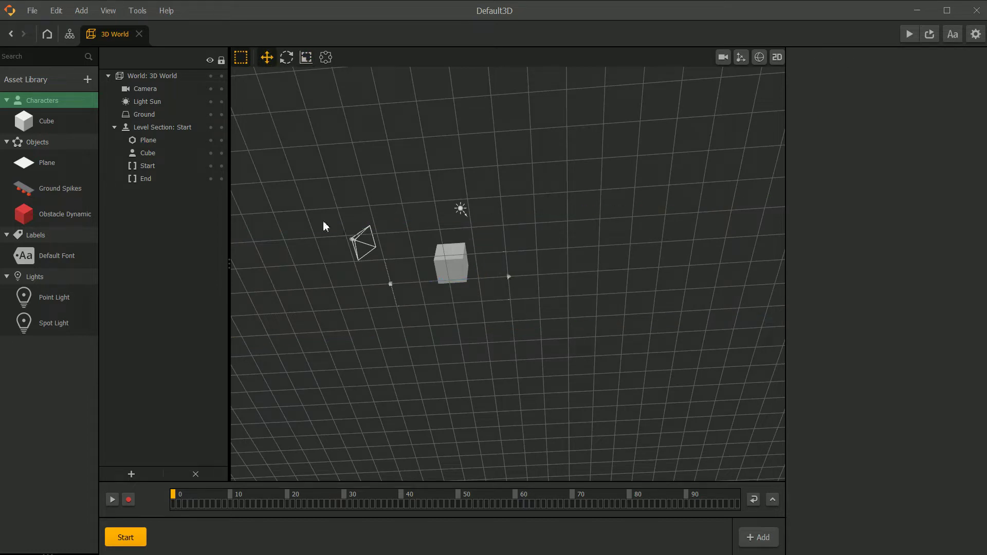
left_click(160, 167)
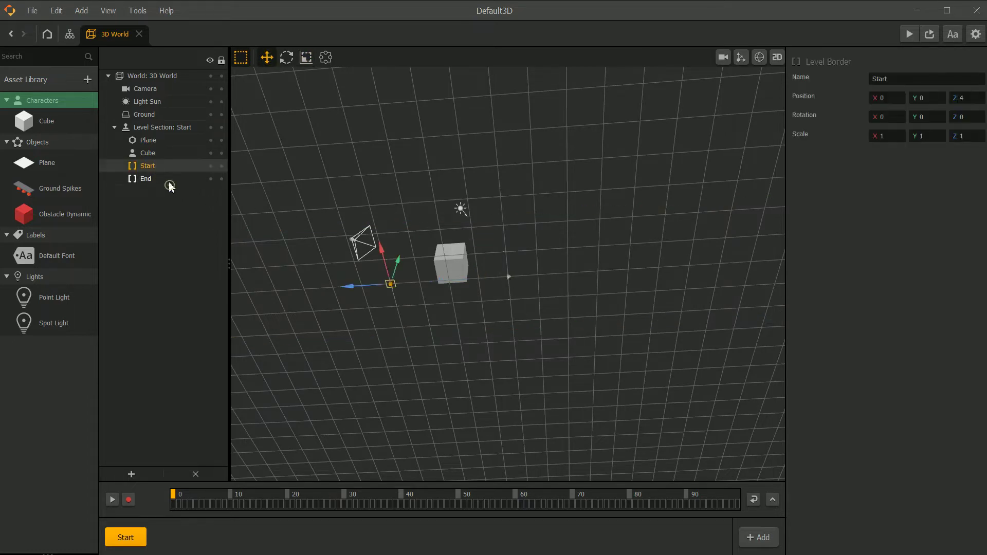
left_click(170, 182)
mouse_move(590, 375)
middle_mouse_down()
mouse_move(596, 295)
mouse_move(444, 297)
mouse_move(436, 304)
mouse_move(442, 360)
middle_mouse_up()
left_click_drag(293, 309, 623, 315)
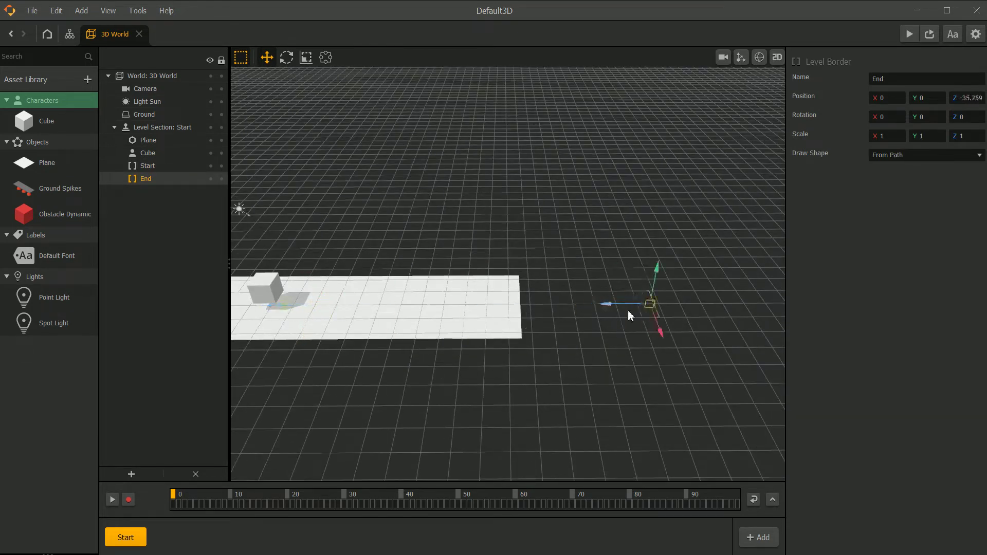
middle_click_drag(623, 315, 511, 333)
Move the plane along Z to about -16.9 so its near edge meets the Start border.
left_click(452, 302)
mouse_move(452, 302)
middle_mouse_down()
mouse_move(405, 243)
mouse_move(454, 324)
middle_mouse_up()
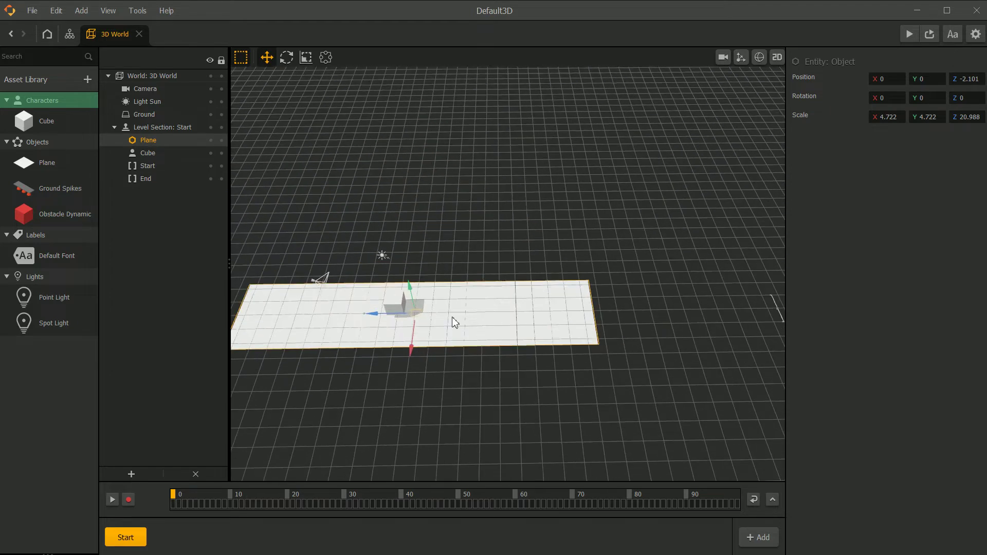
left_click_drag(354, 315, 510, 320)
middle_click_drag(419, 308, 555, 282)
scroll(555, 282, "up", 3)
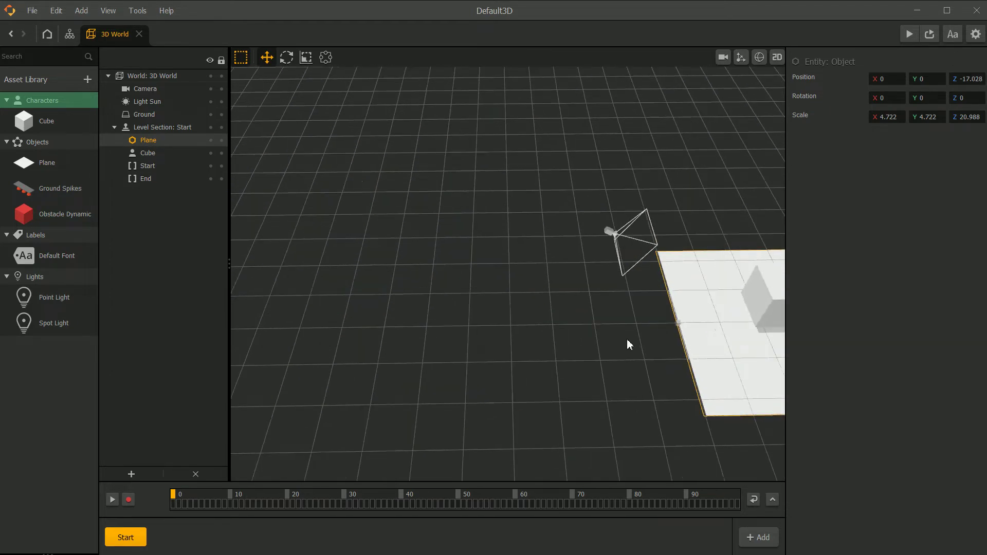
middle_click_drag(619, 341, 526, 317)
scroll(526, 317, "up", 3)
scroll(575, 317, "down", 6)
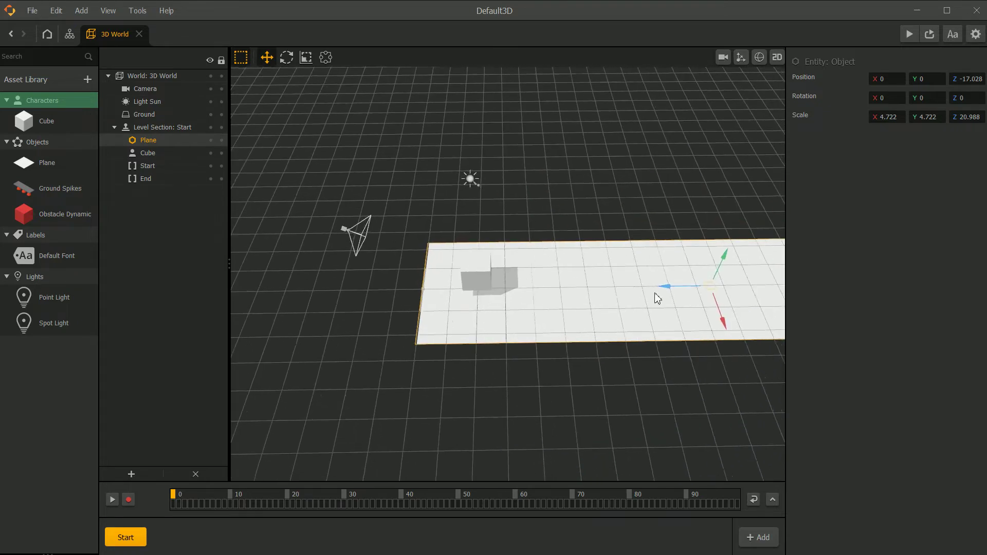
left_click_drag(730, 292, 727, 292)
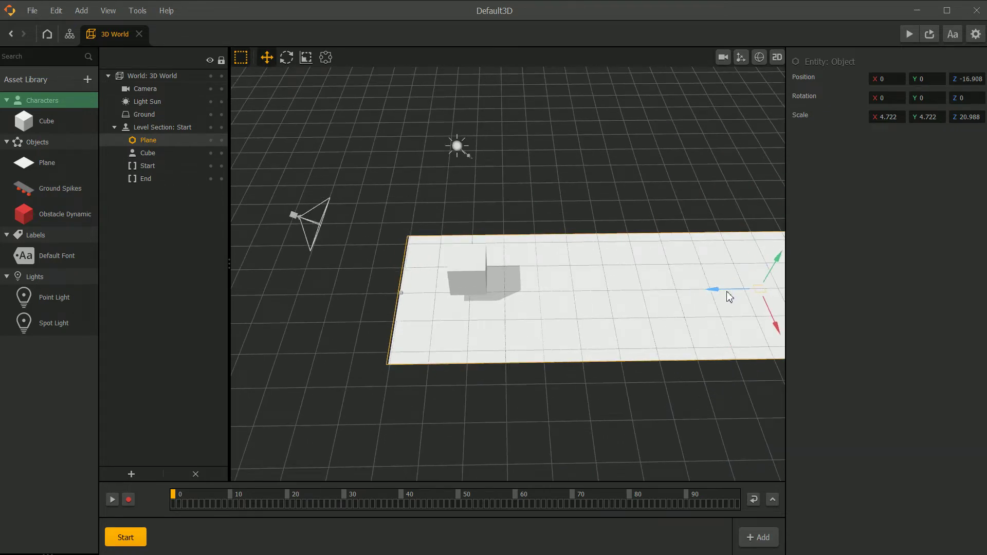
Switch the scene view to orthographic projection and select the cube character.
left_click(107, 10)
left_click(109, 10)
left_click(107, 10)
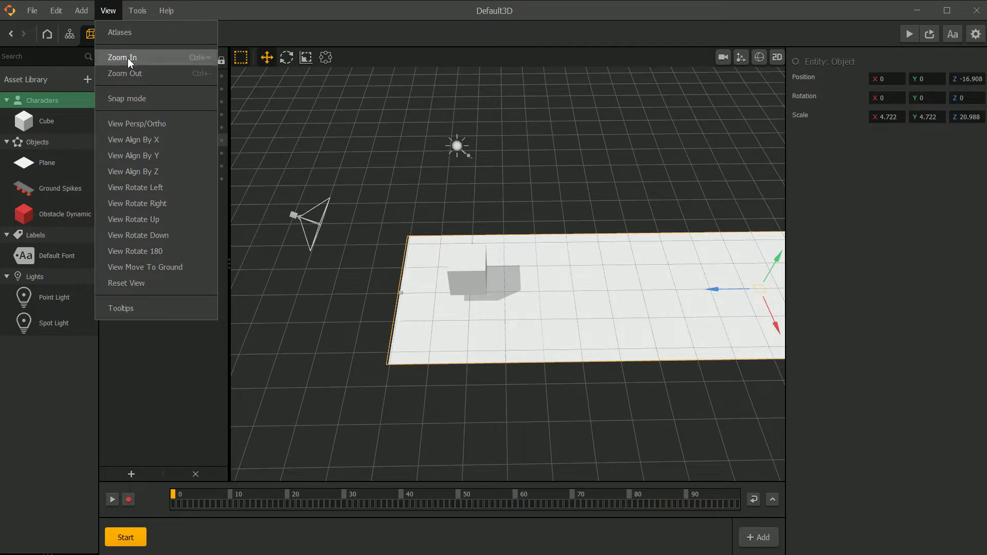
left_click(175, 131)
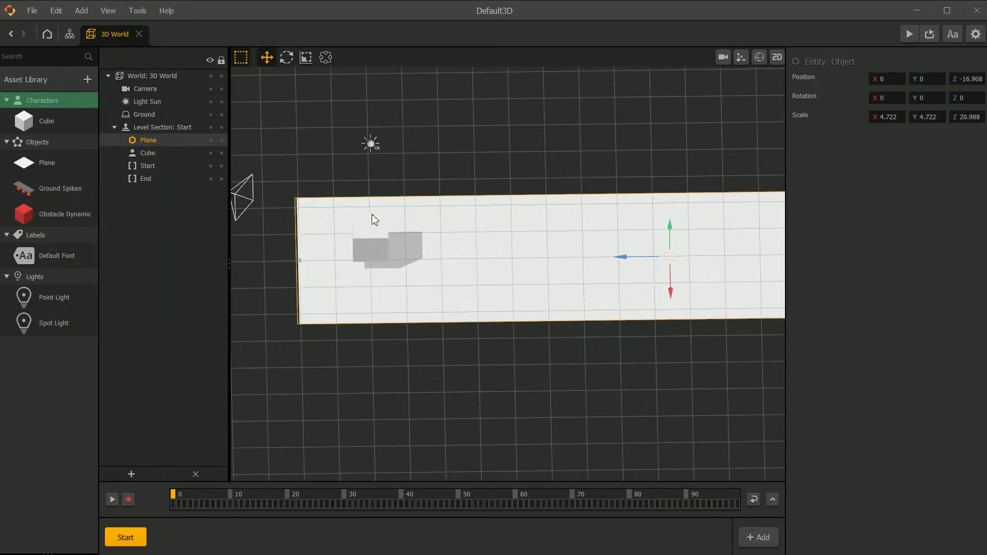
scroll(462, 217, "down", 3)
scroll(444, 245, "up", 5)
middle_click_drag(368, 244, 417, 253)
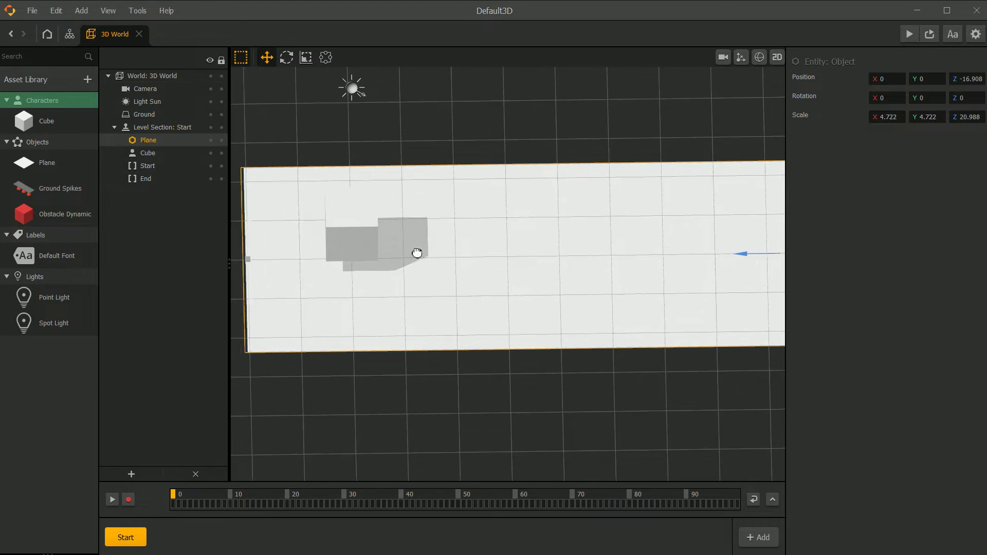
left_click(347, 245)
scroll(333, 196, "up", 2)
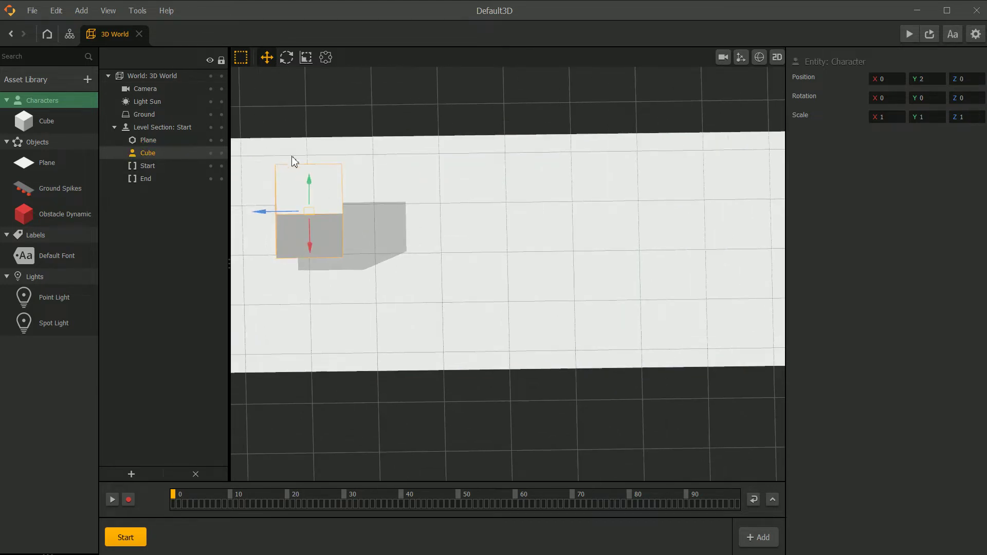
Align the view to the Y axis to look straight down on the cube and plane.
left_click(108, 10)
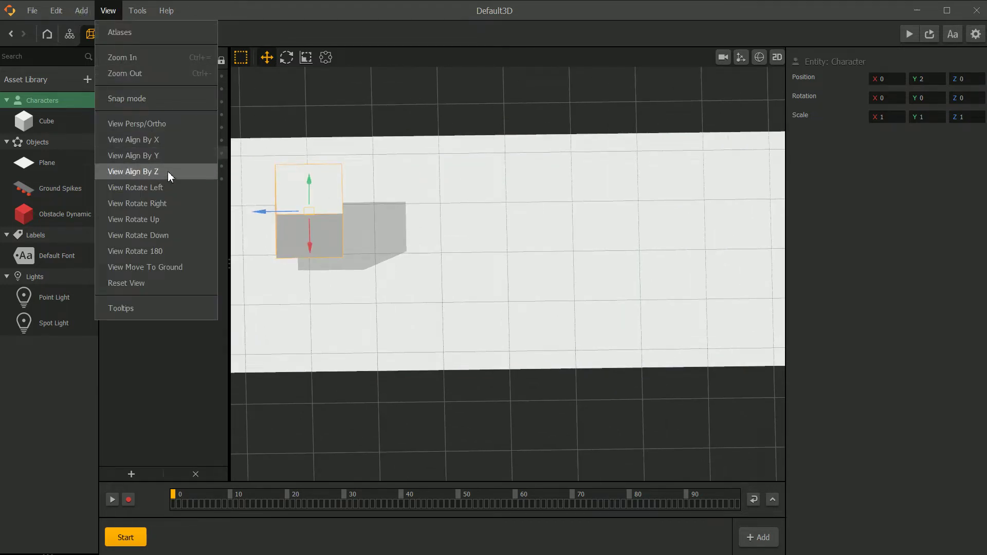
left_click(172, 154)
scroll(527, 235, "up", 2)
scroll(527, 234, "down", 6)
scroll(457, 258, "up", 3)
mouse_move(490, 183)
middle_mouse_down()
mouse_move(459, 261)
mouse_move(472, 183)
middle_mouse_up()
Select the plane and examine how its near edge lines up with the Start border.
left_click(416, 158)
scroll(423, 269, "down", 3)
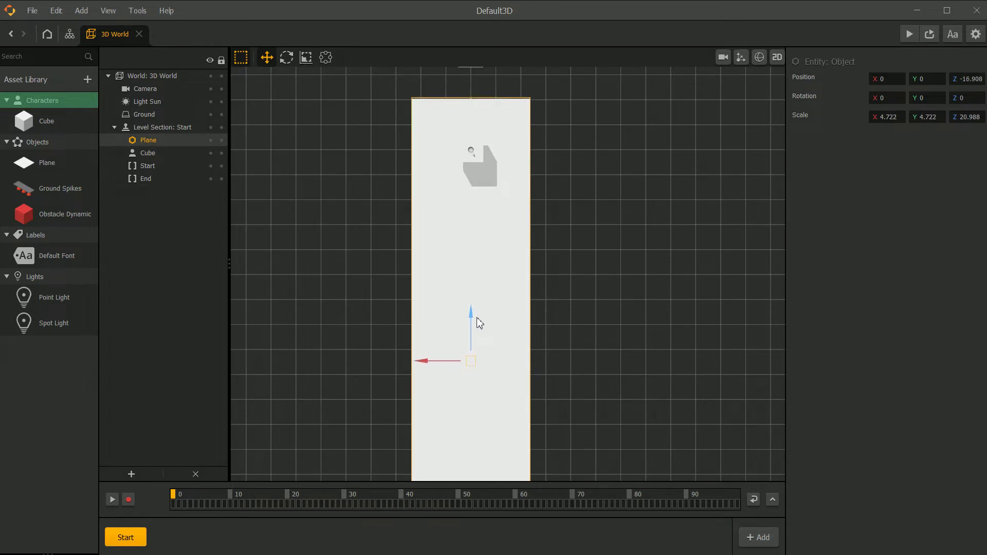
scroll(477, 318, "up", 3)
middle_click_drag(491, 154, 473, 366)
scroll(418, 162, "up", 4)
middle_click_drag(432, 190, 425, 104)
scroll(436, 293, "up", 3)
Stretch the plane's far edge along Z toward the End border, bringing its Z scale to about 24.4.
scroll(436, 292, "down", 8)
scroll(425, 401, "up", 2)
middle_click_drag(425, 375, 447, 291)
left_click(326, 57)
scroll(405, 270, "up", 2)
scroll(462, 221, "up", 3)
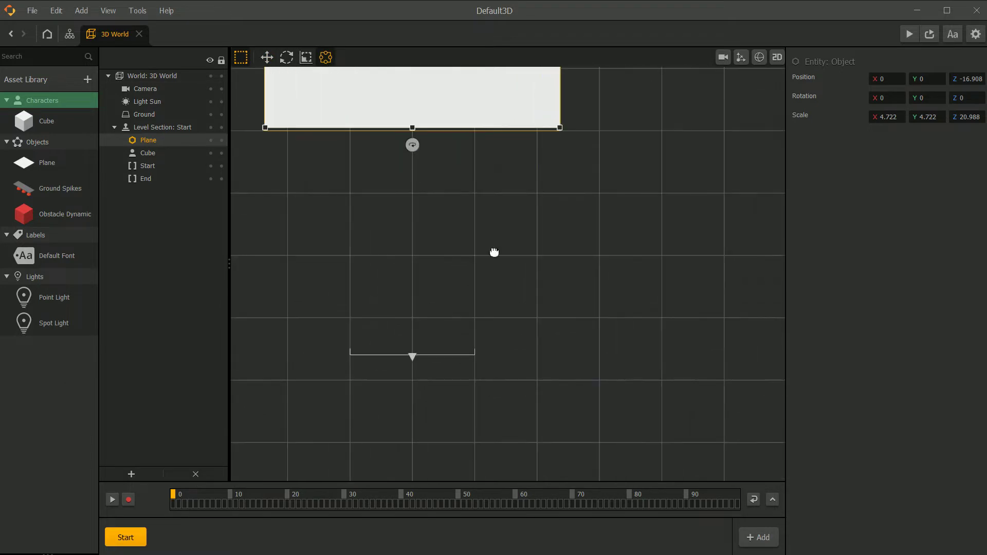
left_click_drag(429, 150, 446, 360)
scroll(421, 364, "up", 2)
Fine-tune the plane's far edge onto the End border, bringing its Z scale to about 24.64.
middle_click_drag(419, 359, 488, 179)
scroll(508, 192, "up", 3)
middle_click_drag(582, 292, 753, 275)
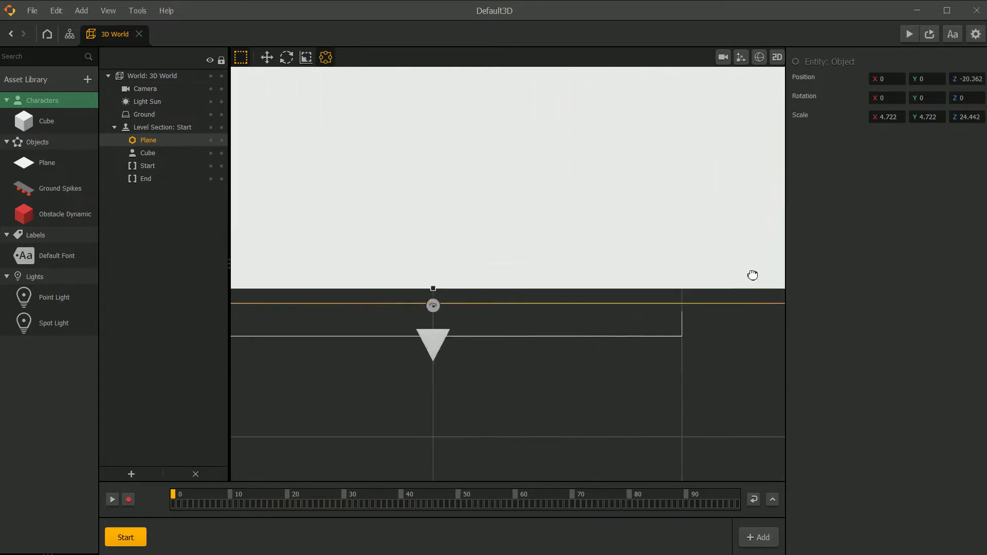
middle_click_drag(450, 302, 599, 280)
scroll(599, 280, "up", 1)
left_click_drag(577, 265, 587, 327)
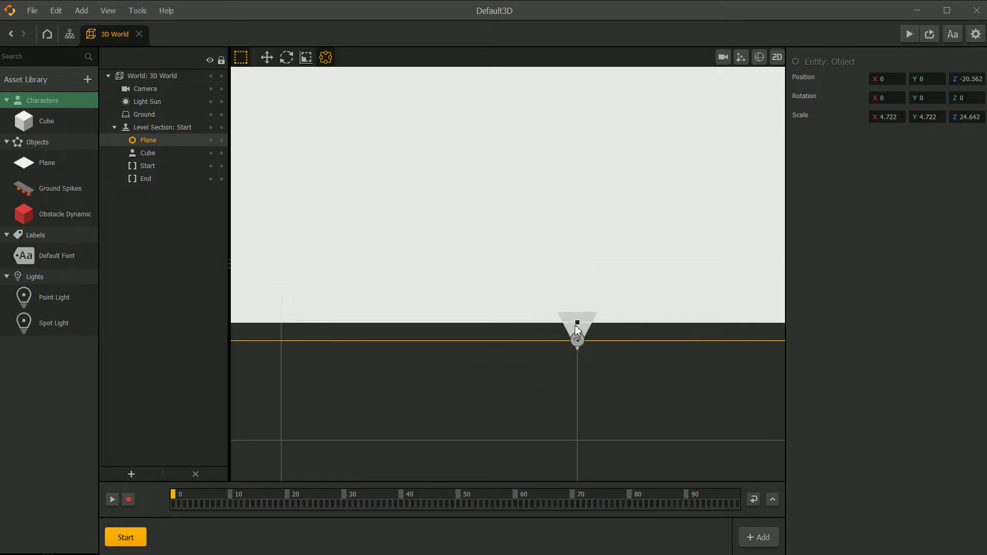
scroll(544, 218, "down", 4)
scroll(555, 184, "down", 1)
middle_click_drag(555, 183, 528, 381)
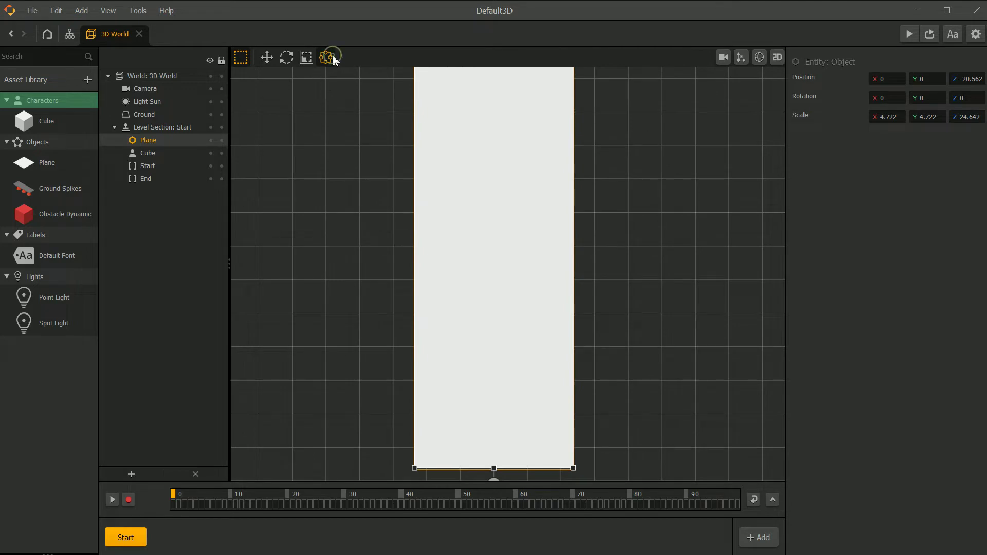
Switch back to the Move tool and reset the scene view.
left_click(266, 58)
left_click(100, 14)
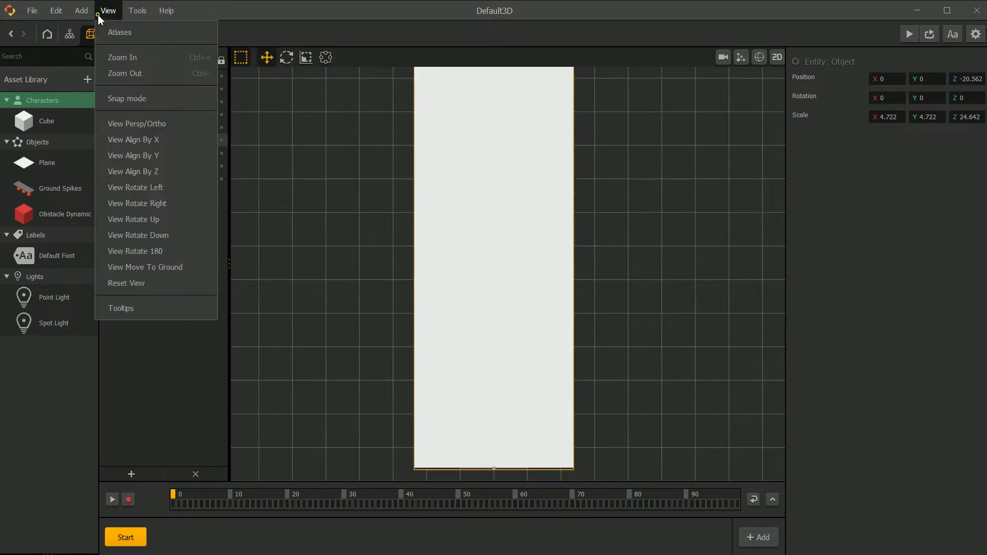
left_click(152, 282)
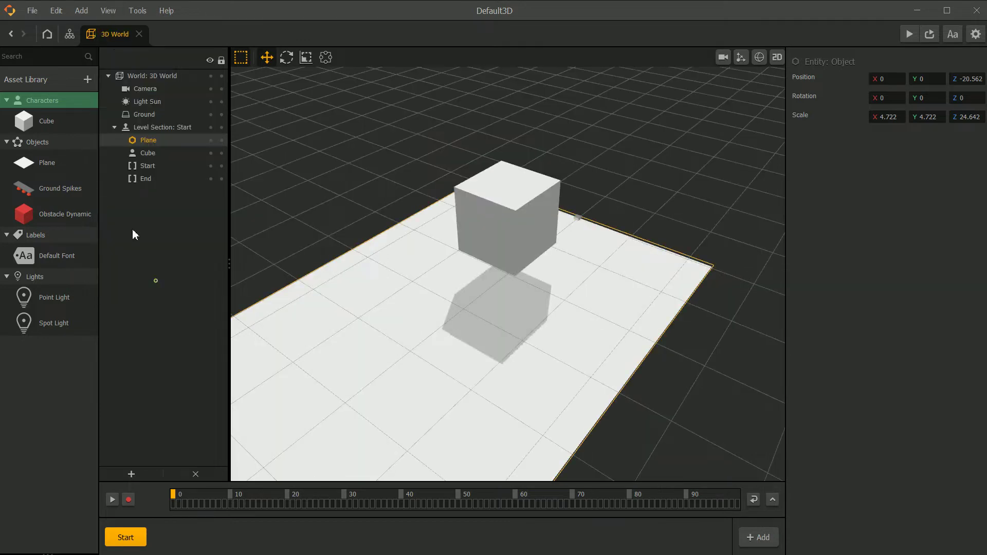
left_click(108, 12)
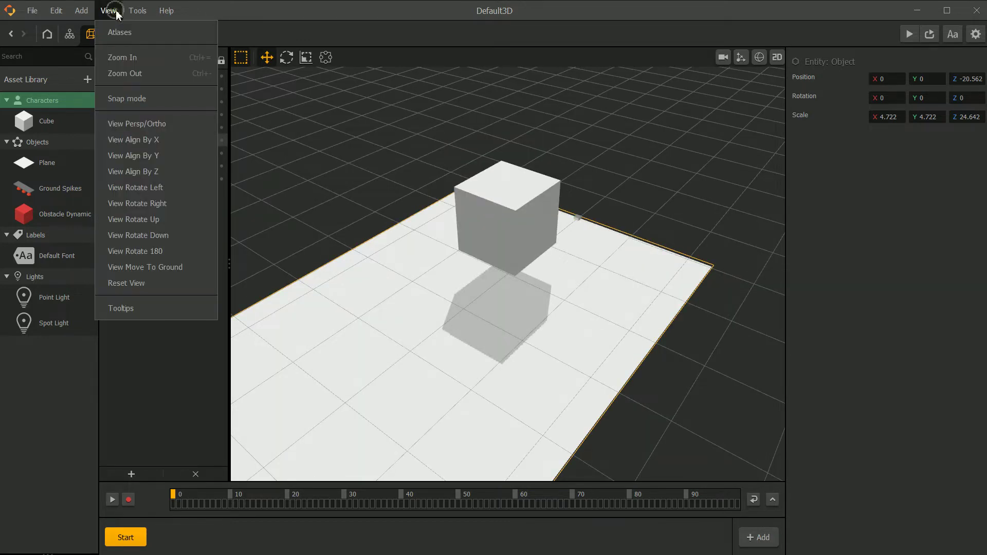
left_click(364, 125)
Examine the lengthened plane and the cube from several angles in the scene.
scroll(455, 277, "up", 3)
scroll(430, 245, "down", 8)
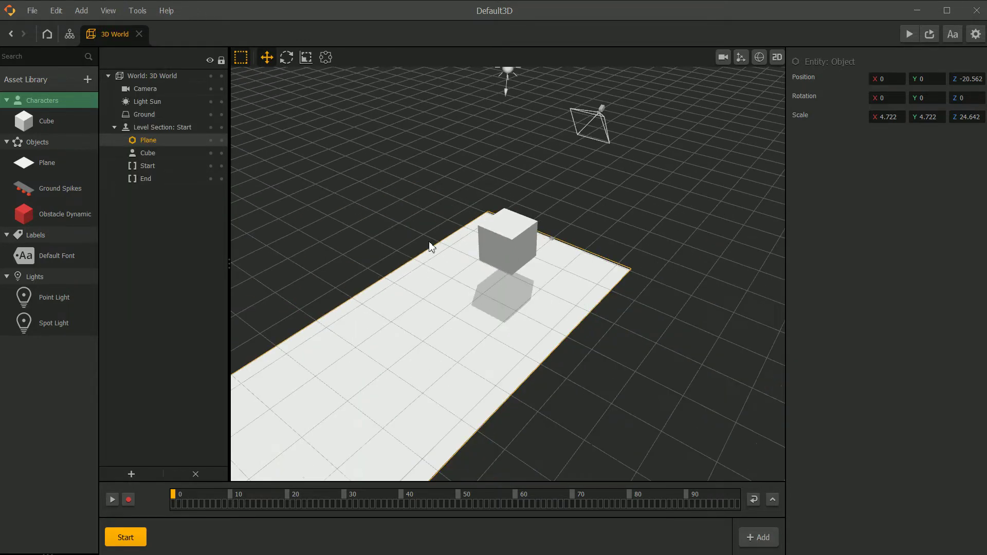
middle_click_drag(454, 261, 485, 209)
right_click_drag(465, 242, 333, 265)
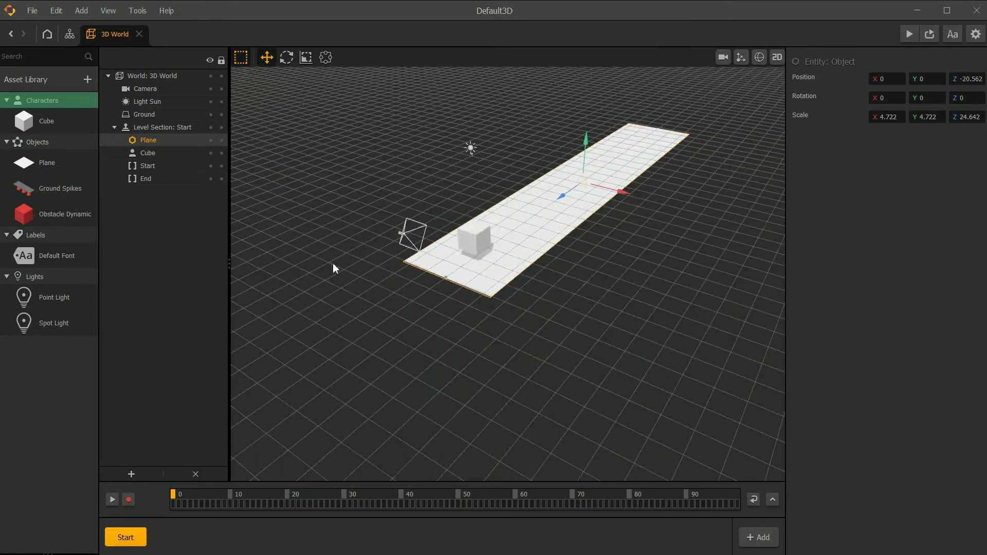
right_click_drag(594, 267, 529, 286)
left_click(645, 194)
right_click_drag(646, 199, 421, 304)
left_click(418, 306)
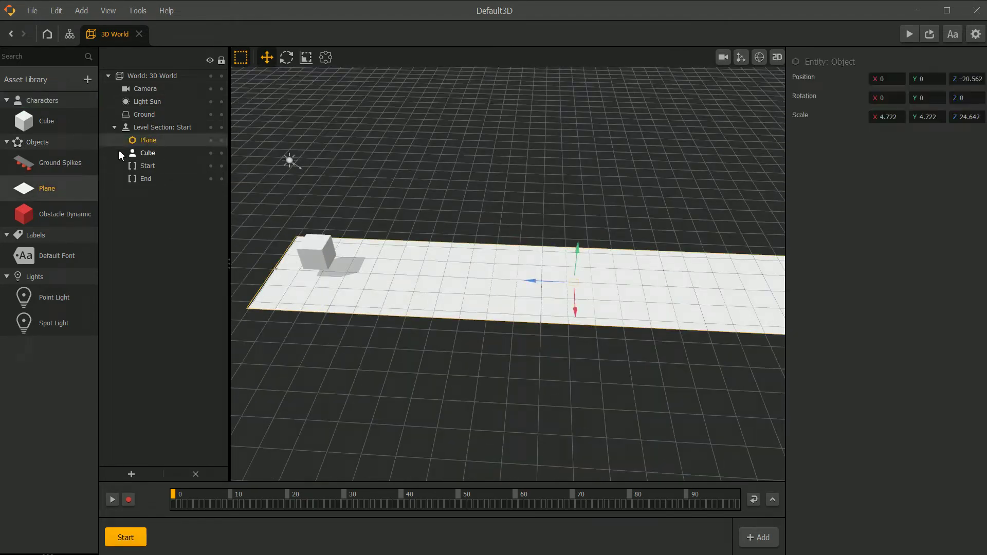
In the Plane asset's node map, set the Start node's physics to Static and spread the nodes apart.
double_click(58, 186)
right_click_drag(296, 217, 287, 201)
scroll(303, 332, "up", 5)
right_click_drag(317, 379, 291, 284)
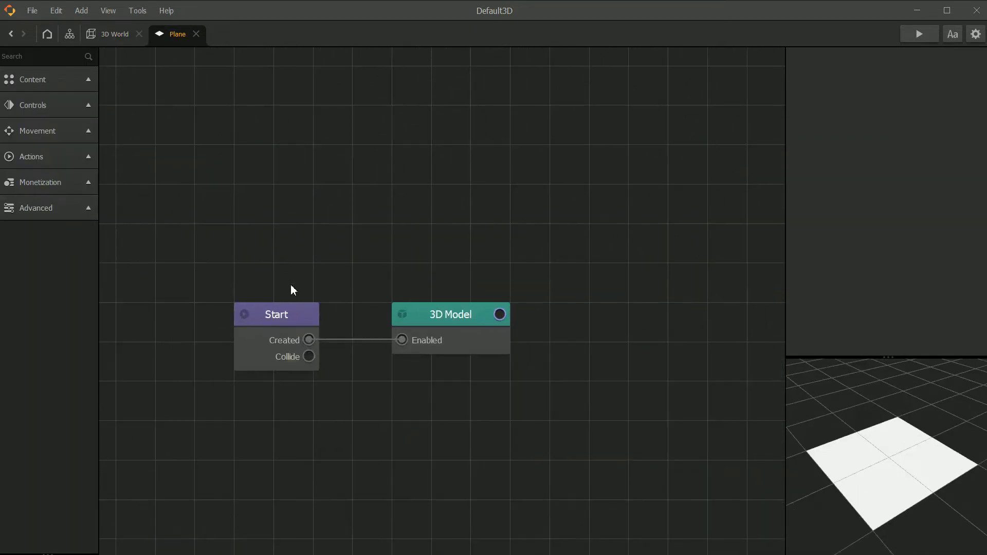
left_click(278, 317)
left_click(898, 102)
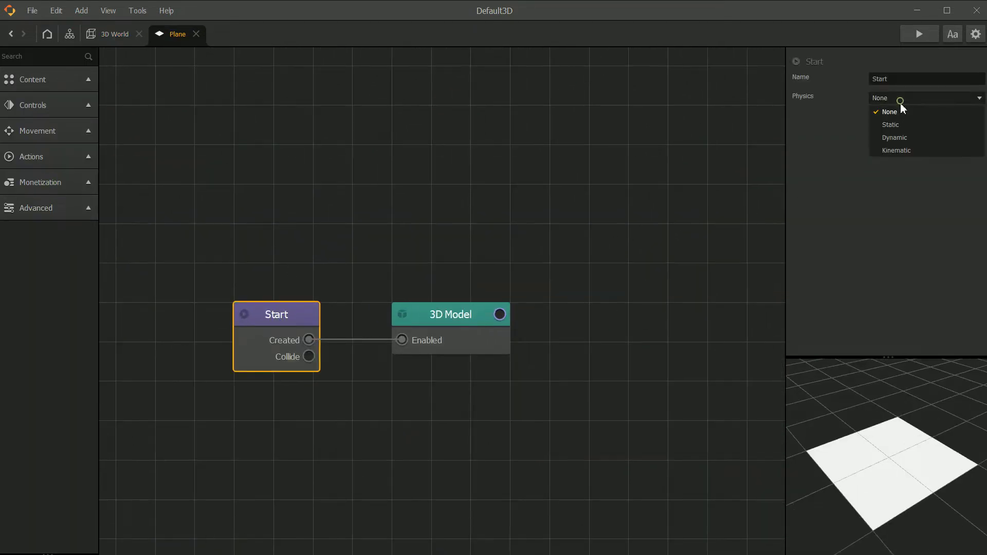
left_click(896, 120)
left_click_drag(584, 244, 522, 213)
left_click_drag(398, 284, 481, 285)
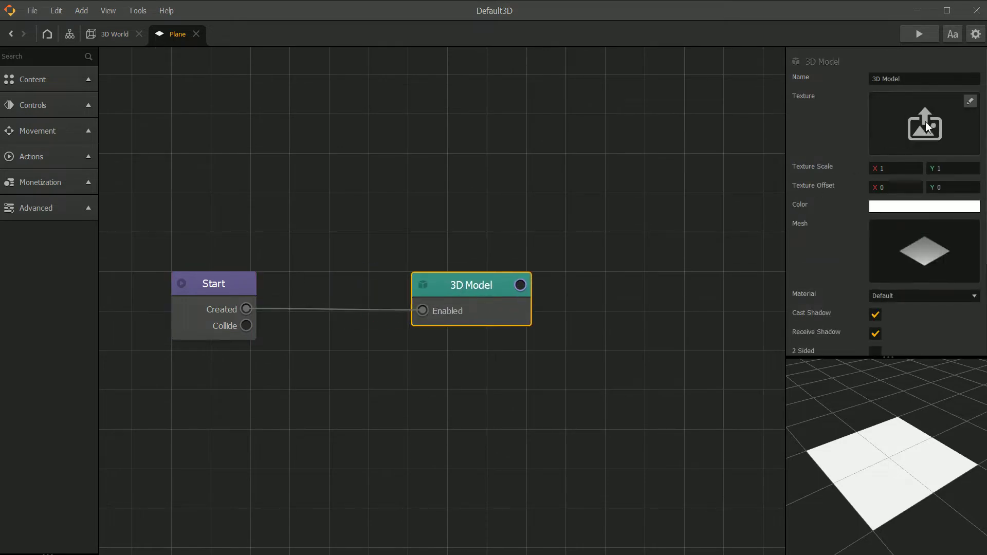
Return to the 3D World, open the Cube character's node map and select its Start node.
left_click(117, 35)
middle_click_drag(410, 186, 430, 181)
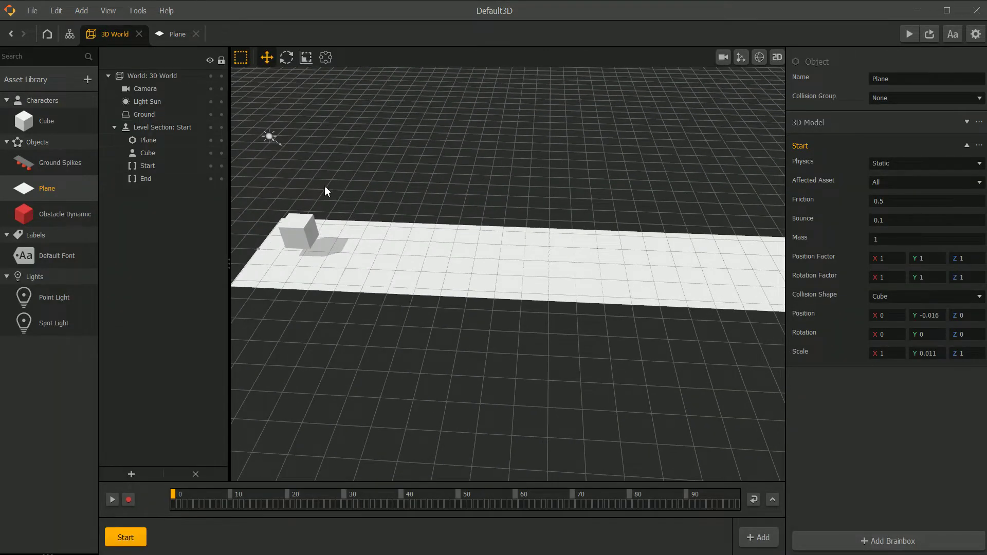
double_click(31, 122)
left_click(314, 396)
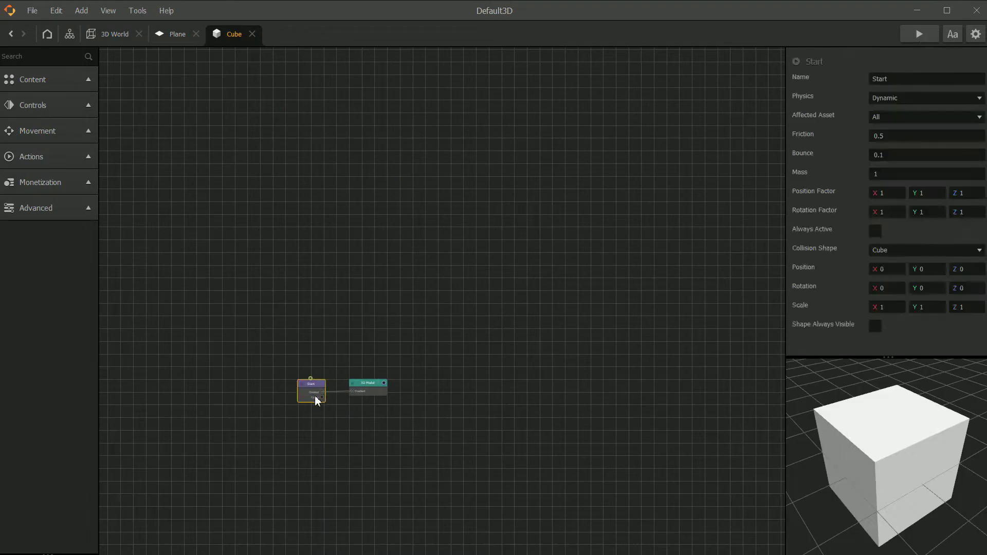
scroll(329, 396, "up", 2)
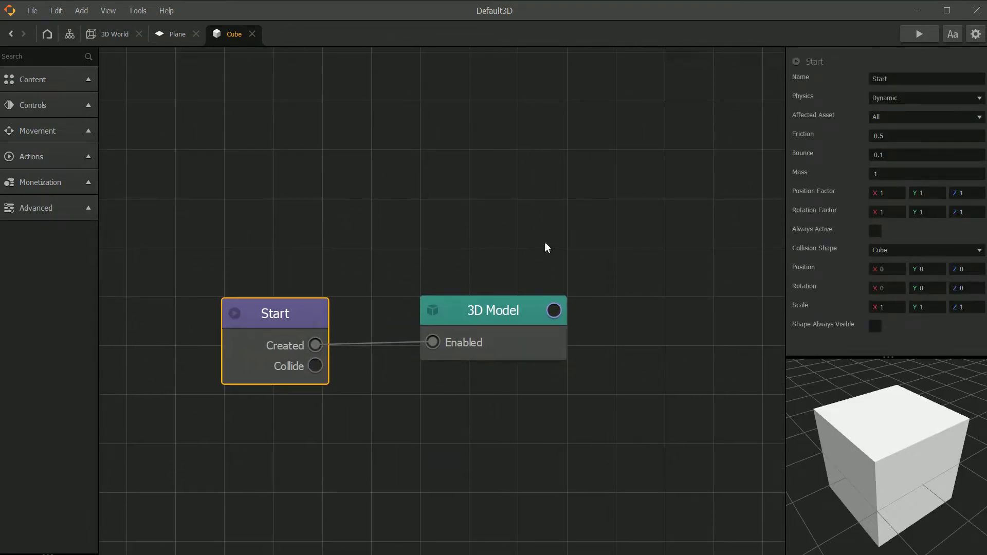
Spread the Cube's Start and 3D Model nodes apart and review the Start node's physics options.
left_click_drag(273, 343, 291, 204)
left_click_drag(540, 325, 582, 331)
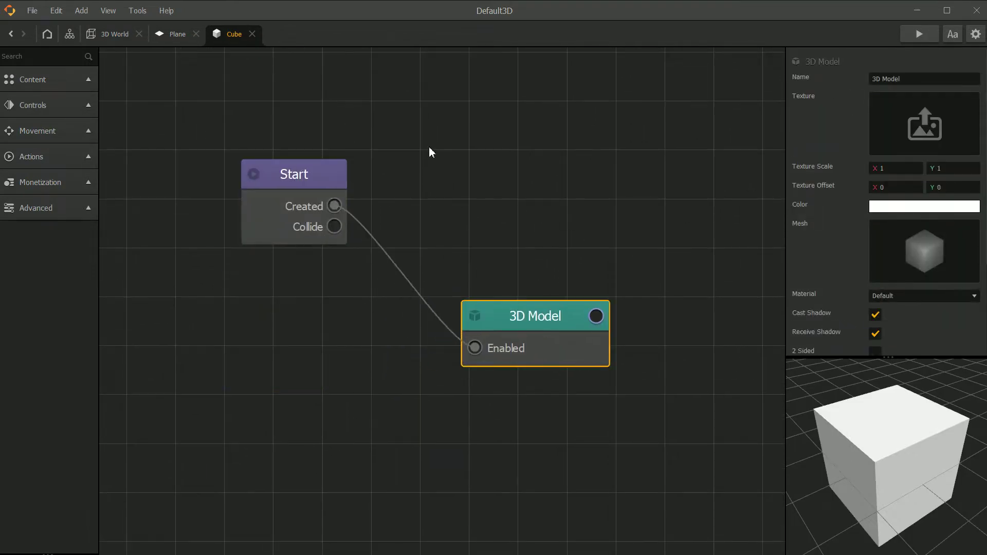
left_click_drag(315, 177, 318, 183)
left_click_drag(591, 198, 570, 220)
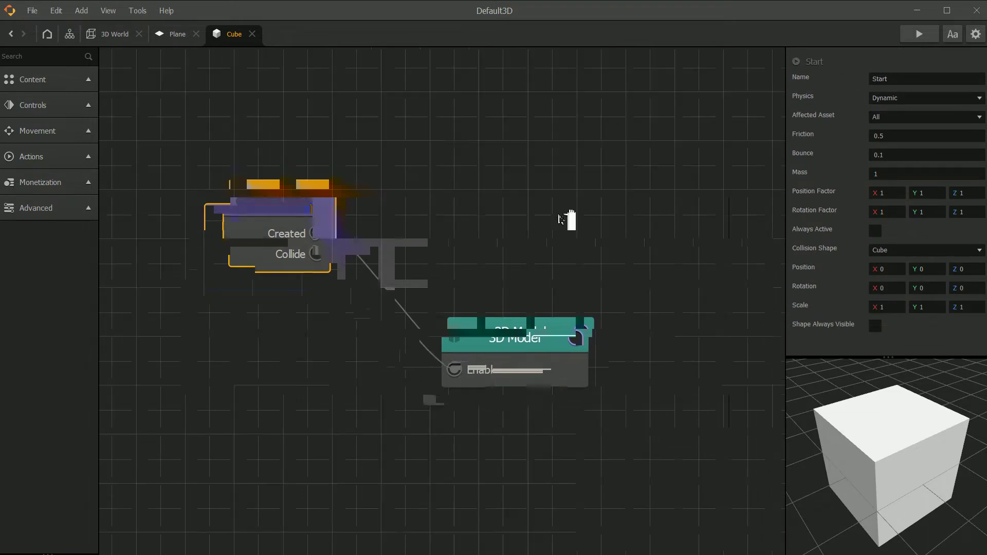
left_click(914, 98)
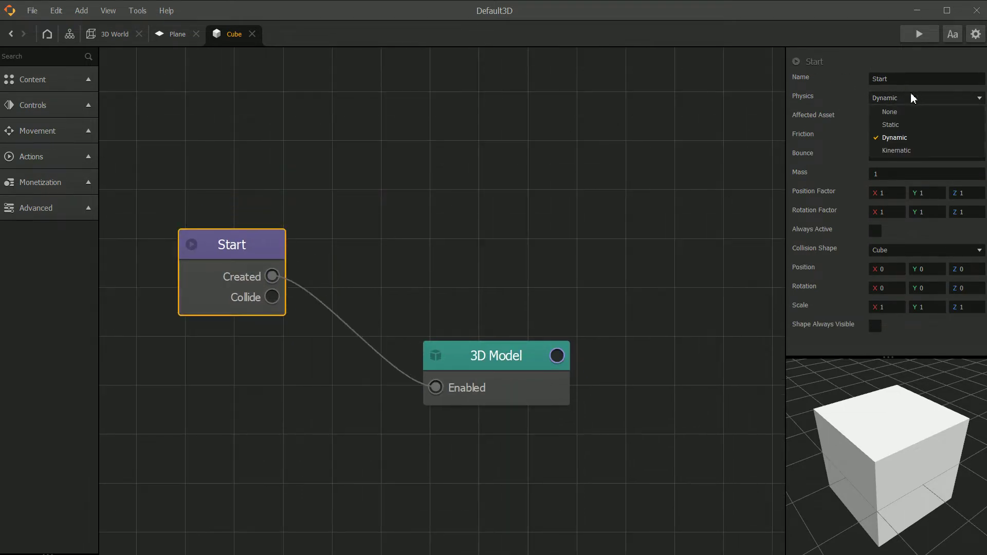
left_click(629, 106)
scroll(540, 184, "down", 3)
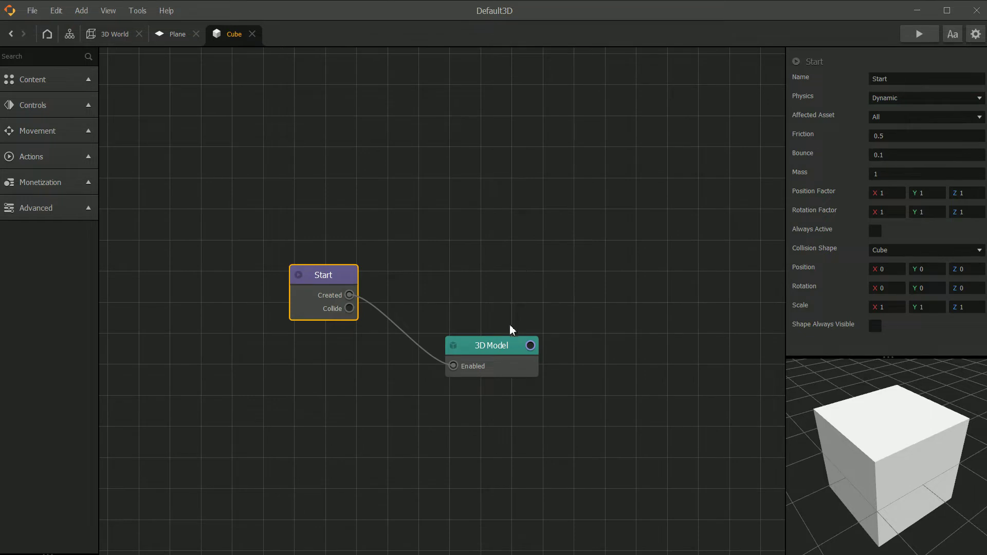
left_click(483, 356)
Add a Touch Move node to the Cube's node map and connect it to the Start node's Created output.
left_click(48, 80)
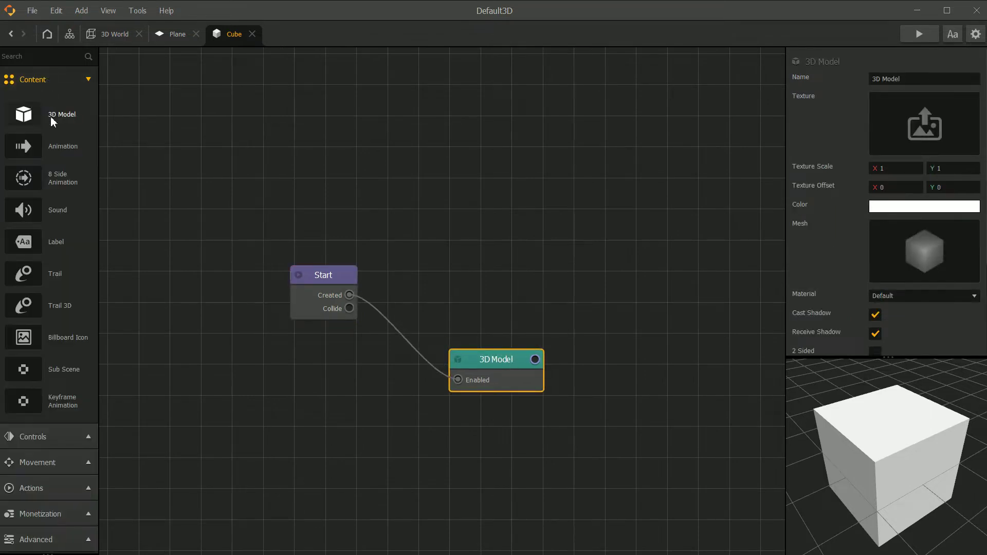
left_click(58, 77)
left_click(59, 106)
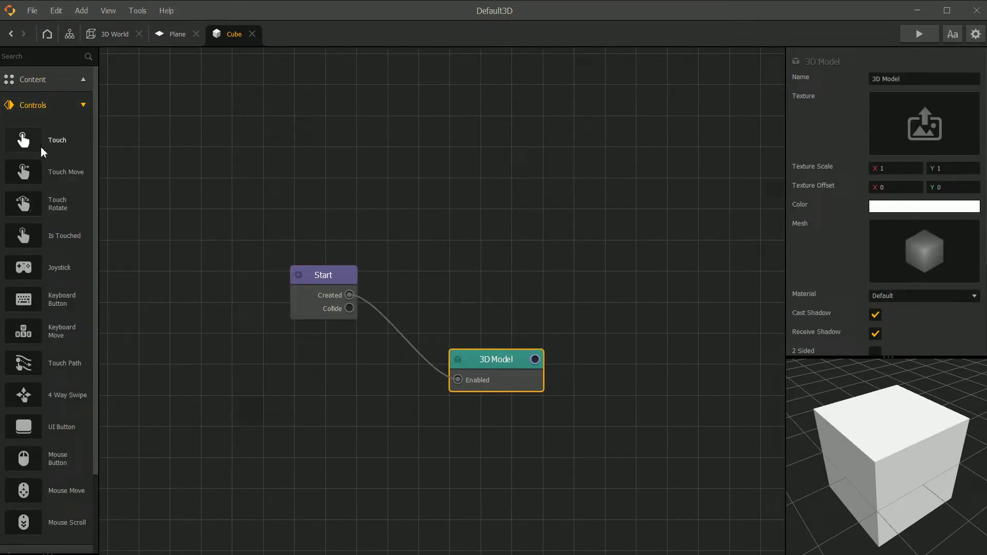
left_click_drag(38, 171, 419, 154)
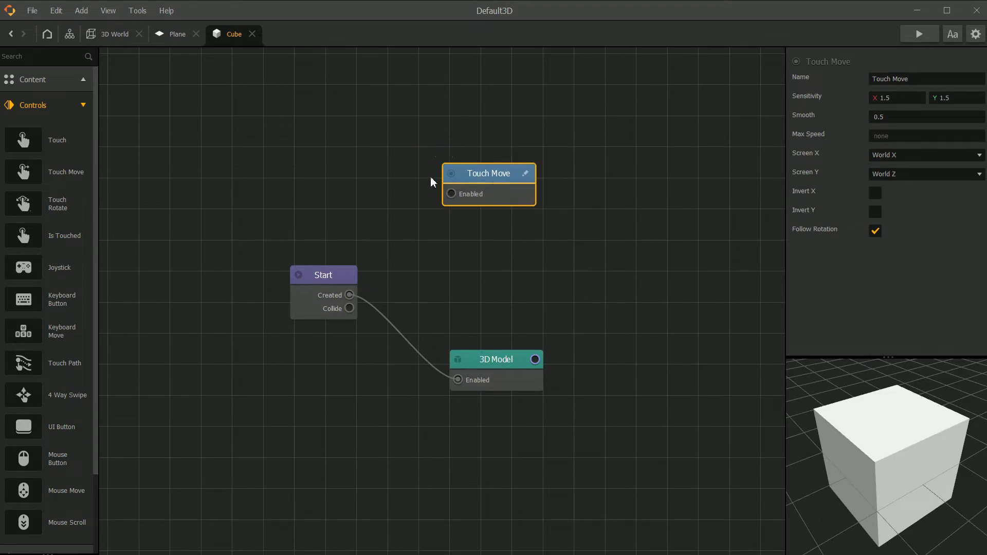
left_click_drag(440, 208, 350, 294)
left_click_drag(491, 178, 532, 226)
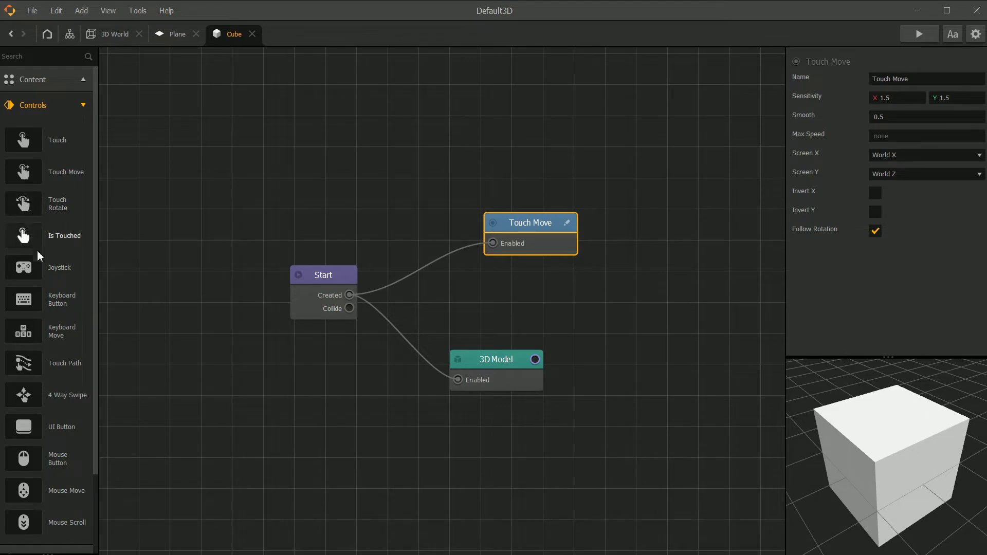
Add a Move node to the Cube's node map and connect it to the Start node's Created output.
scroll(39, 270, "down", 2)
scroll(44, 139, "up", 2)
left_click(45, 106)
left_click(41, 133)
left_click_drag(39, 205, 436, 165)
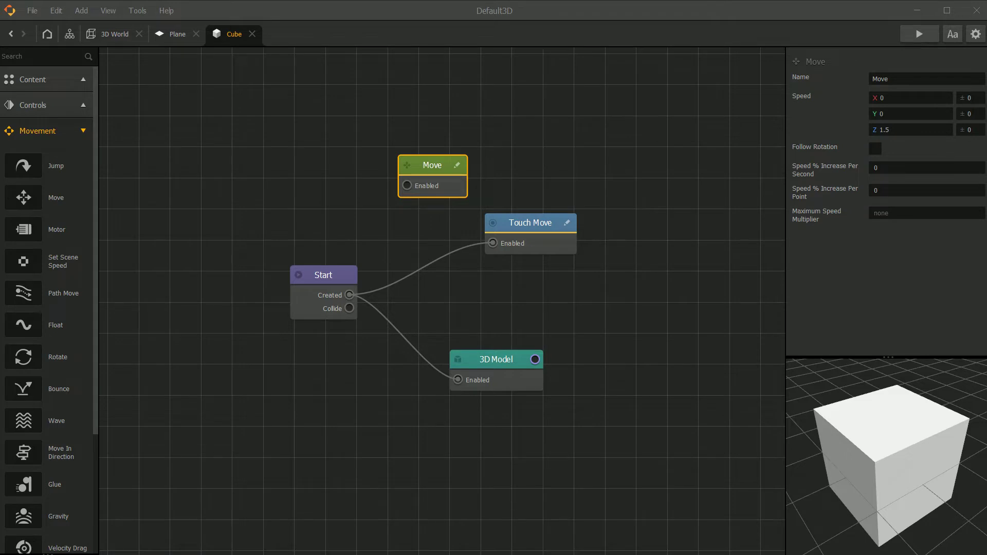
left_click_drag(409, 184, 349, 295)
Set the Move node's Z speed to -1.5 and place the node higher above Touch Move.
left_click(887, 133)
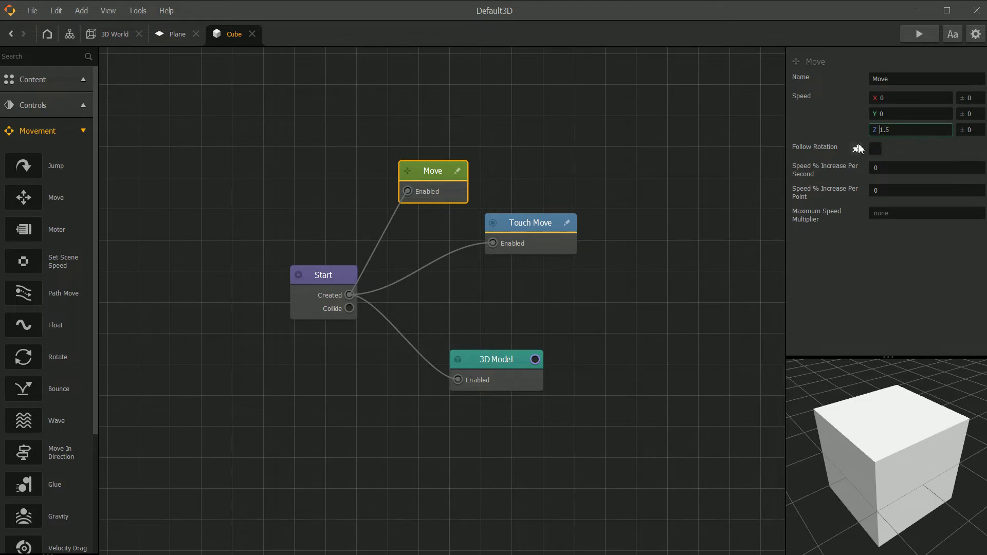
left_click(867, 321)
left_click_drag(428, 146, 493, 82)
left_click_drag(548, 157, 493, 178)
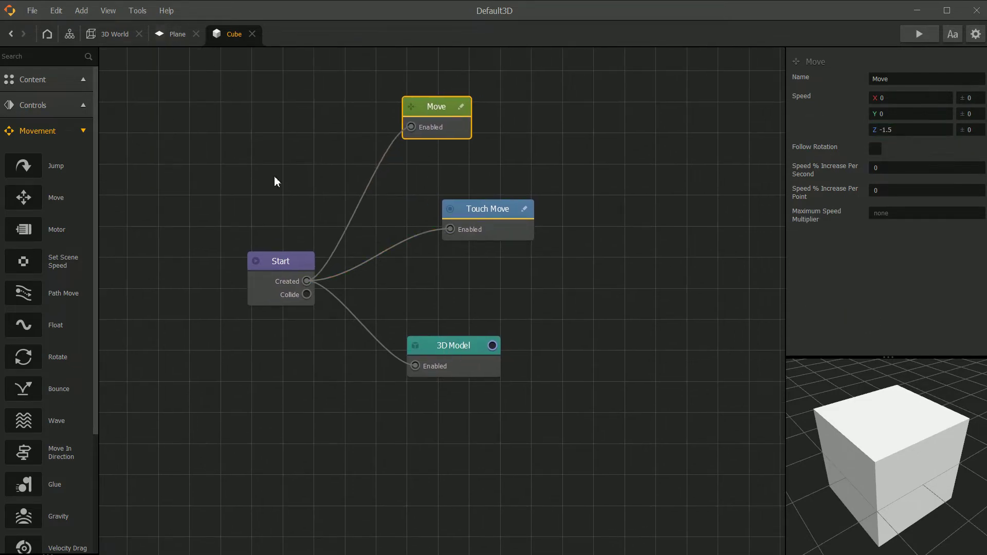
Show the collision shapes in the 3D World and try raising the cube's collision shape along Y.
left_click(108, 33)
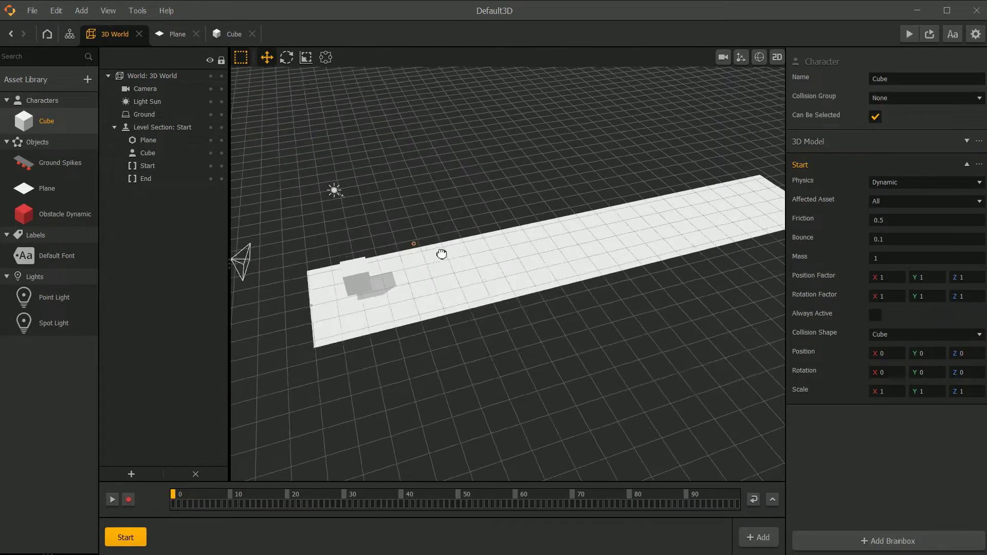
left_click(758, 58)
middle_click_drag(392, 316, 650, 80)
scroll(488, 222, "down", 3)
scroll(489, 227, "up", 10)
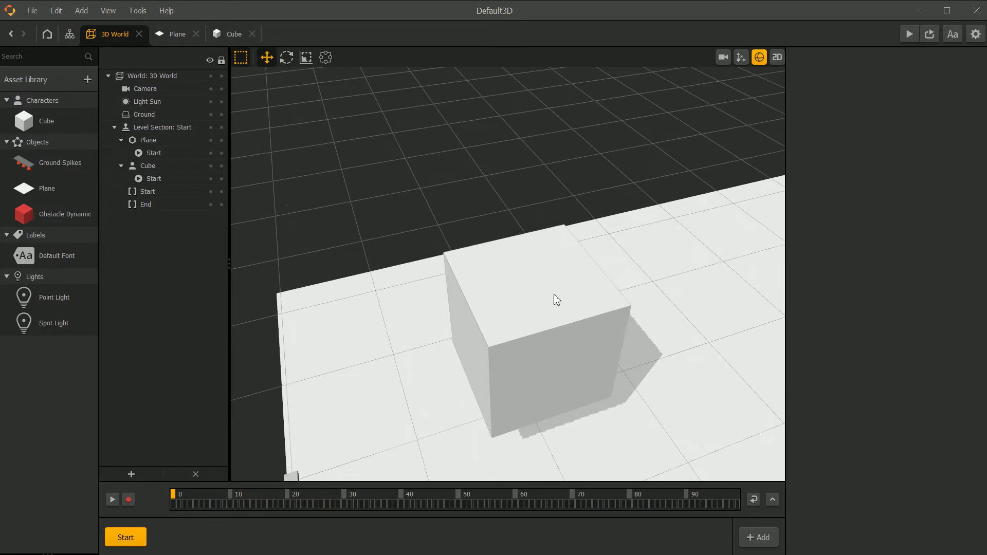
left_click(572, 331)
middle_click_drag(571, 330, 525, 264)
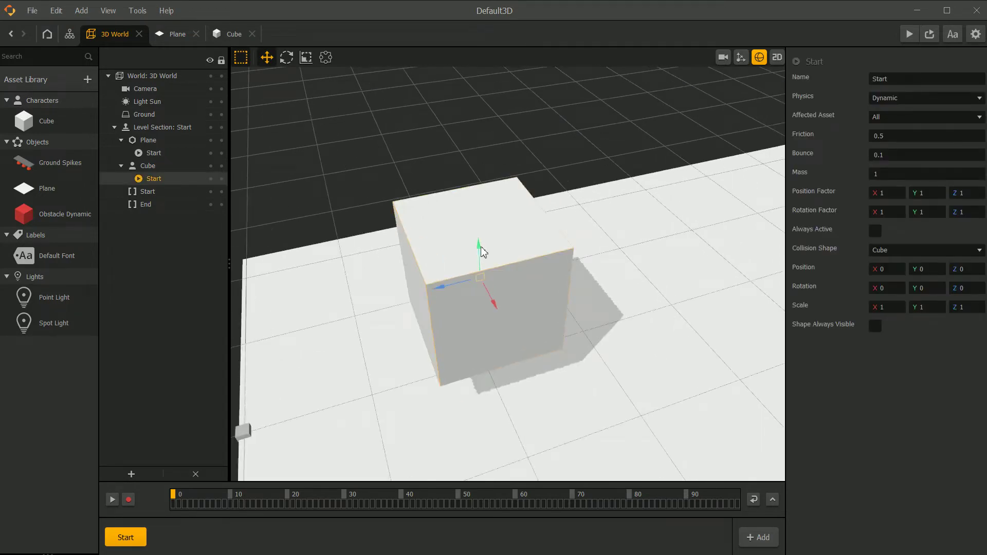
left_click_drag(483, 250, 470, 178)
key("ctrl+z")
Turn off collision shape editing and bring the whole plane into view.
scroll(675, 91, "down", 10)
left_click(760, 61)
left_click_drag(605, 265, 472, 250)
mouse_move(583, 248)
middle_mouse_down()
mouse_move(582, 209)
mouse_move(586, 258)
middle_mouse_up()
left_click(755, 58)
scroll(603, 213, "down", 3)
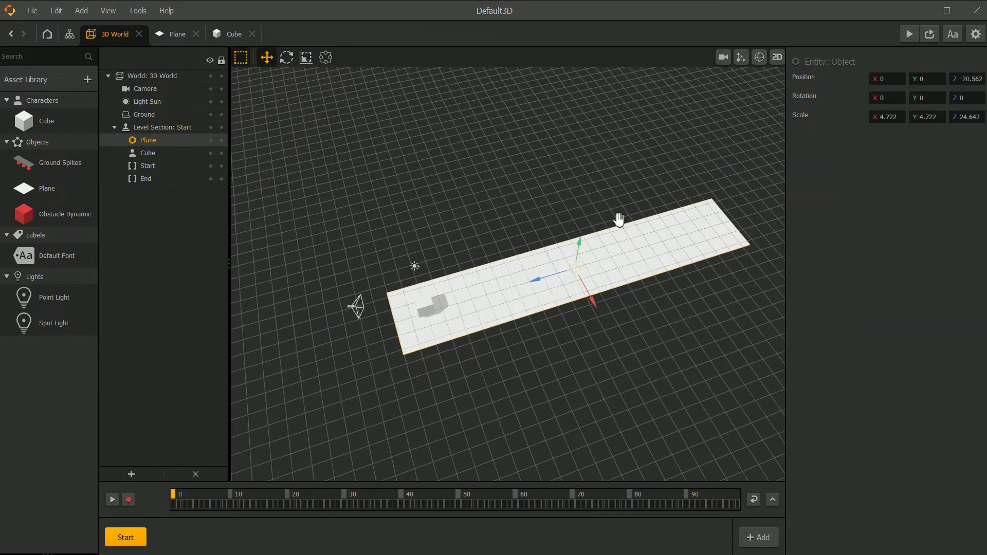
Open the Plane asset's node map and move its Start and 3D Model nodes farther apart.
left_click(50, 192)
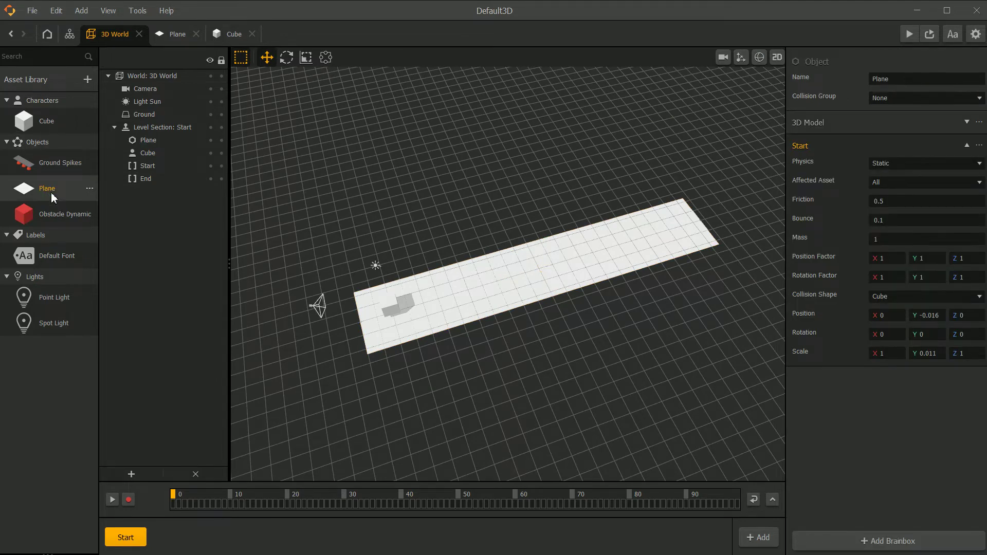
double_click(50, 192)
left_click_drag(491, 361, 482, 361)
left_click_drag(213, 286, 225, 226)
Search the nodes for "color" and add a Color Animation node above the Plane's 3D Model node.
left_click(36, 56)
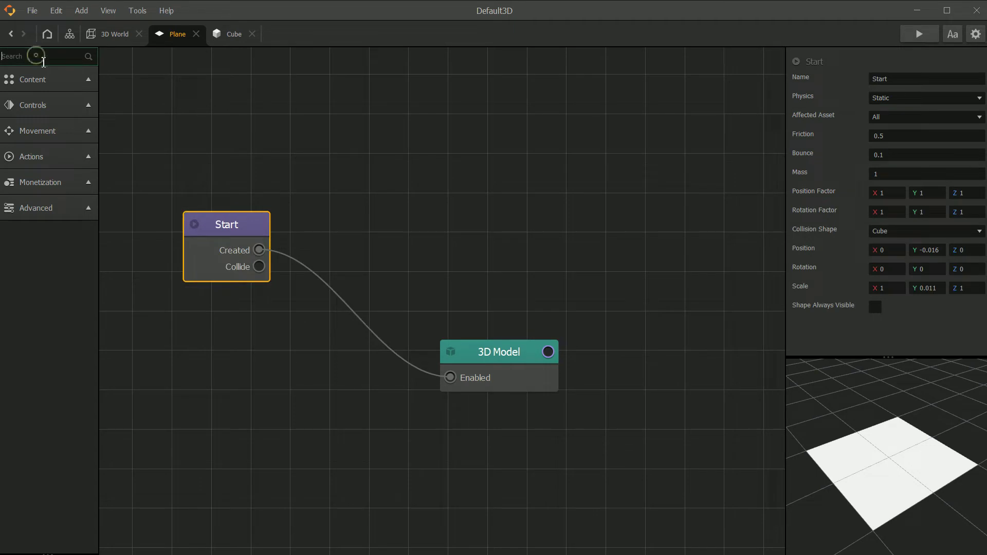
type("color")
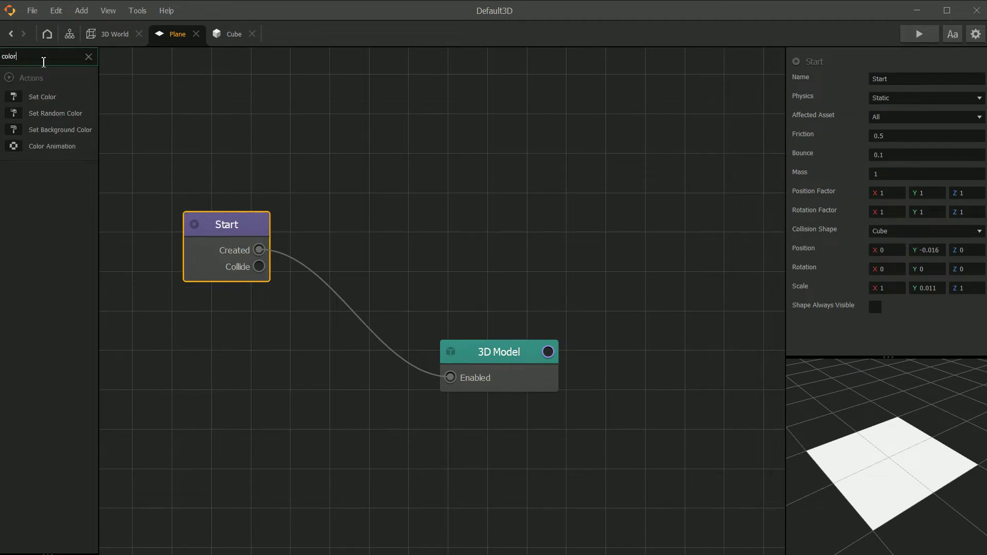
left_click_drag(62, 148, 475, 171)
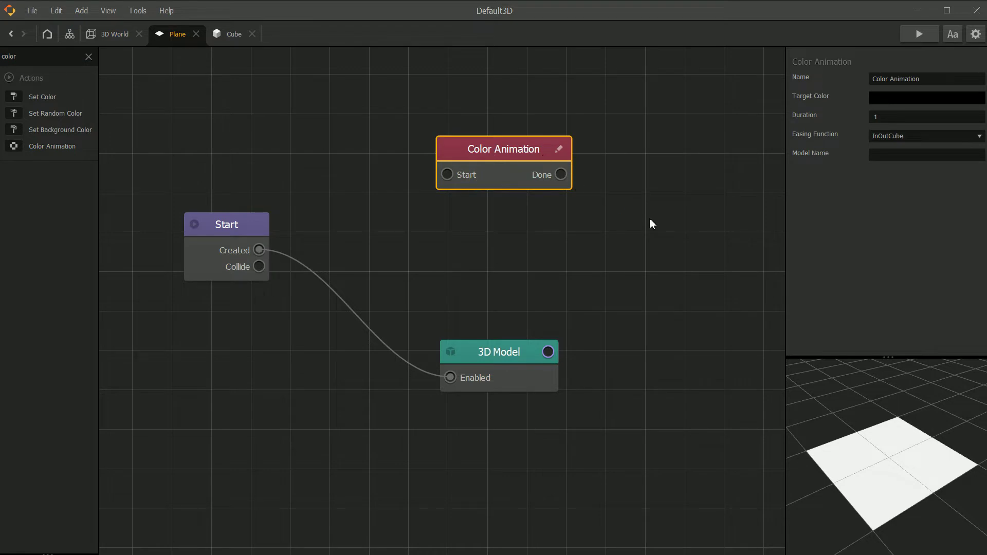
Duplicate the Color Animation node three times and arrange the four nodes in two rows of two above the 3D Model node.
left_click_drag(518, 145, 507, 124)
key("ctrl+d")
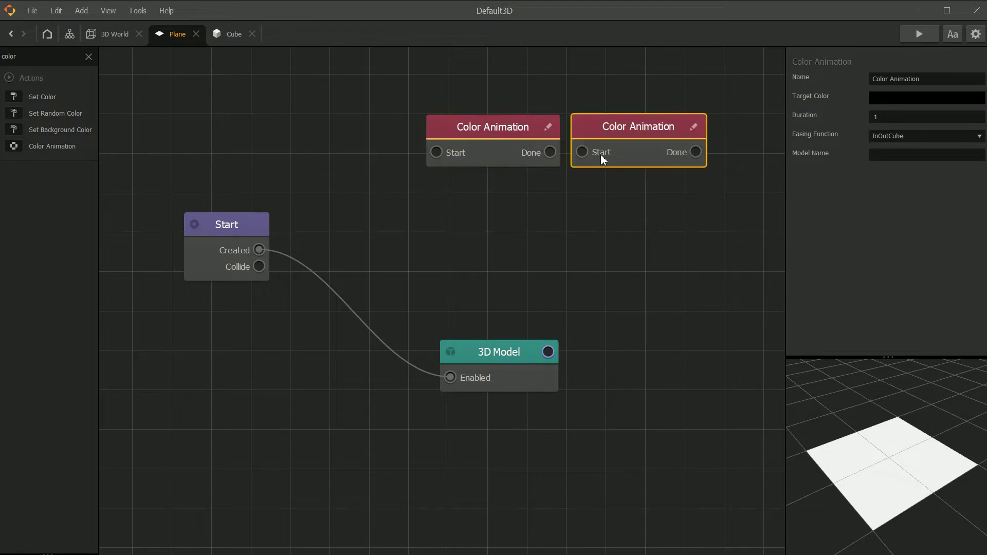
key("ctrl+d")
left_click_drag(681, 117, 441, 211)
key("ctrl+d")
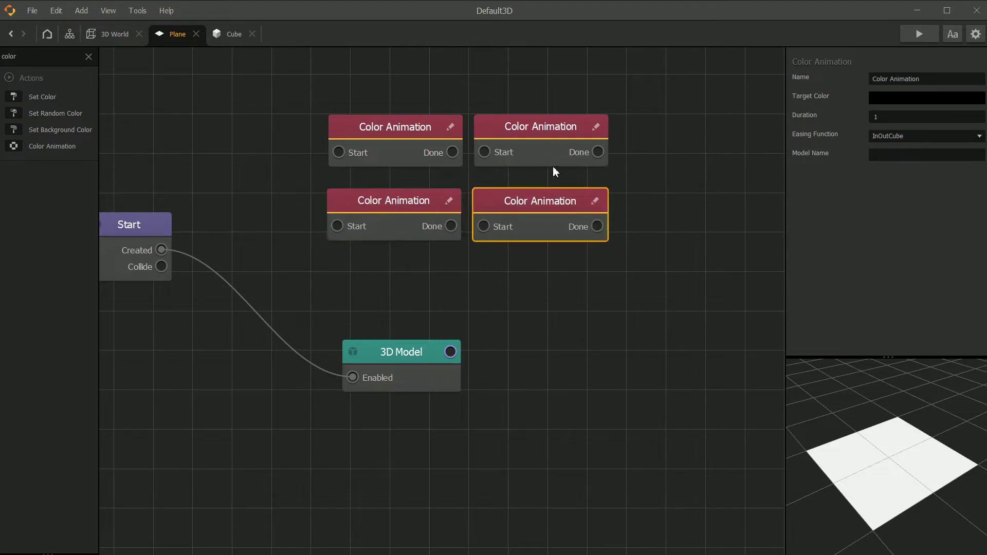
Set the target color of the first Color Animation node in the upper row to green (#348f5f).
left_click(410, 136)
left_click(943, 97)
left_click(552, 213)
left_click(621, 226)
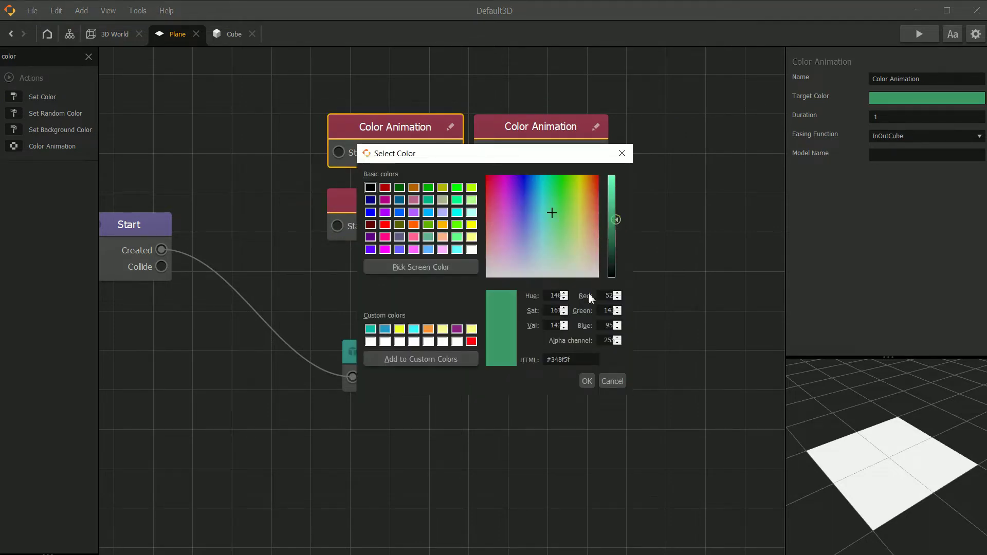
left_click(587, 380)
Set the target color of the second Color Animation node in the upper row to a muted pink.
left_click_drag(553, 129, 557, 129)
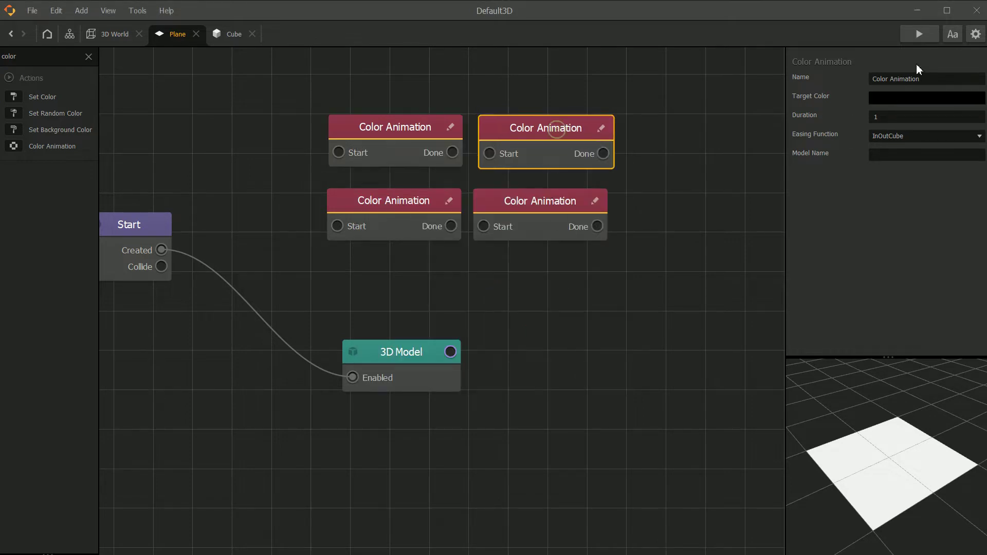
left_click(907, 97)
left_click(551, 217)
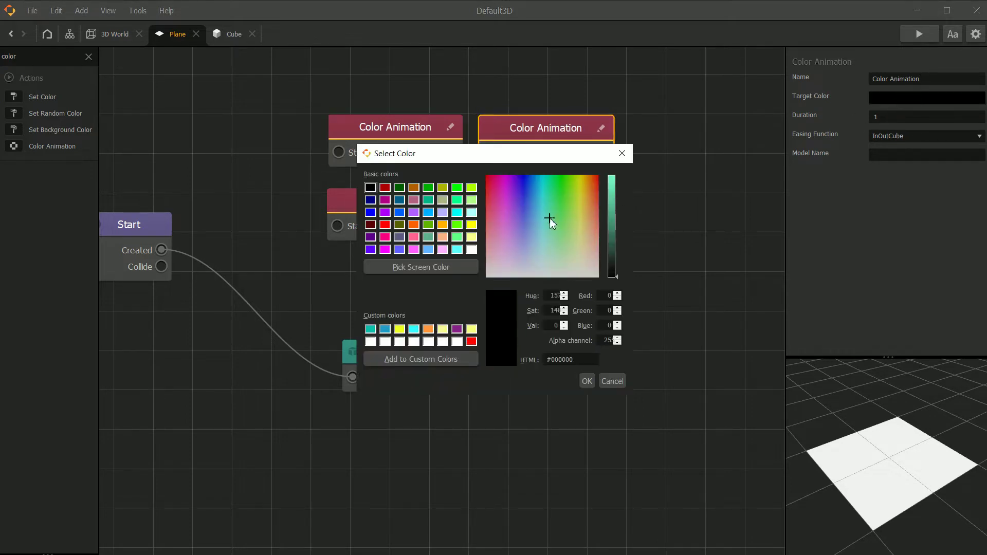
left_click_drag(529, 211, 493, 221)
left_click(615, 220)
left_click_drag(615, 221, 615, 214)
left_click(587, 381)
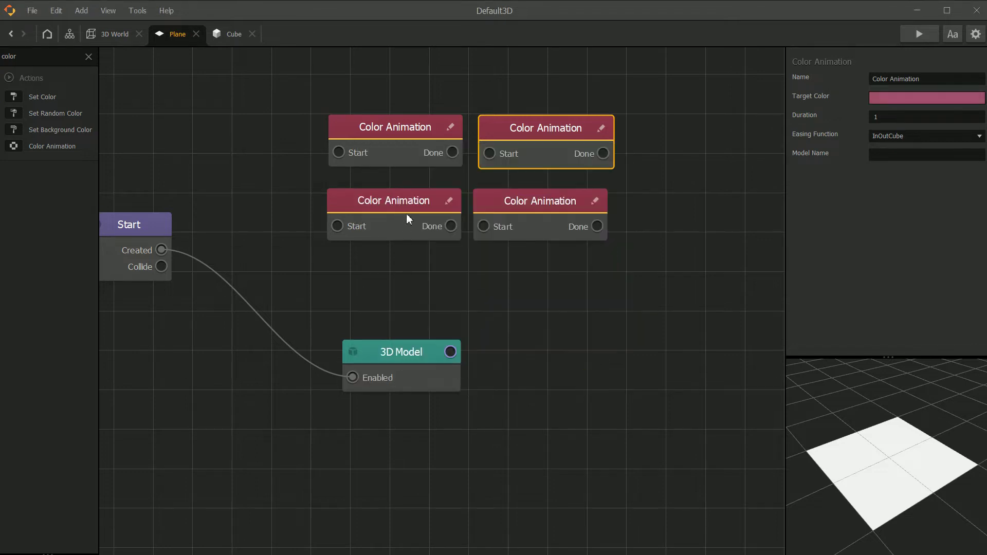
Set the target color of the first Color Animation node in the lower row to tan (#c8a45a).
left_click(408, 216)
left_click(897, 100)
left_click(563, 221)
left_click(613, 217)
left_click(585, 221)
left_click_drag(617, 215, 618, 203)
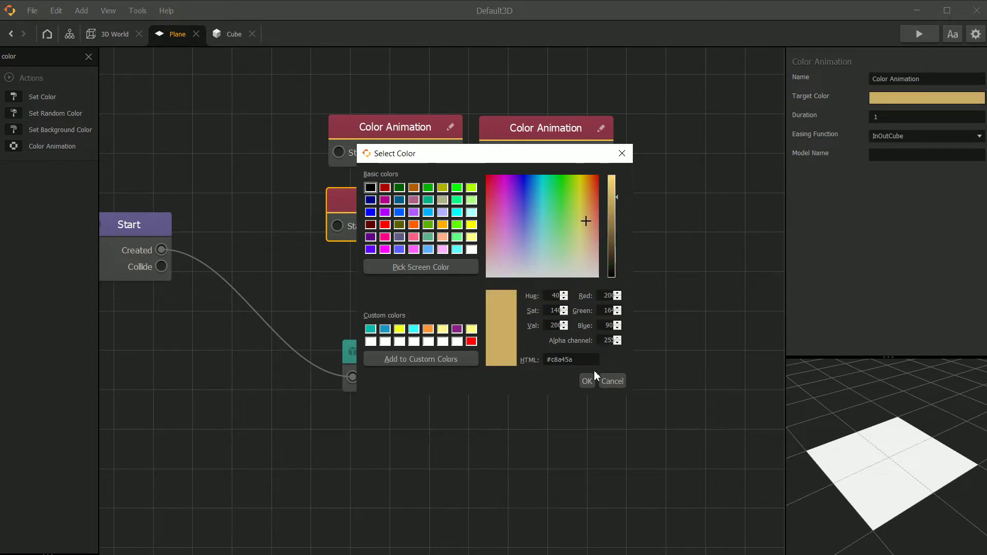
left_click(587, 380)
Set the target color of the last Color Animation node in the lower row to bright blue.
left_click(566, 215)
left_click(887, 100)
mouse_move(526, 192)
left_mouse_down()
mouse_move(534, 217)
mouse_move(522, 196)
mouse_move(560, 187)
mouse_move(537, 190)
left_mouse_up()
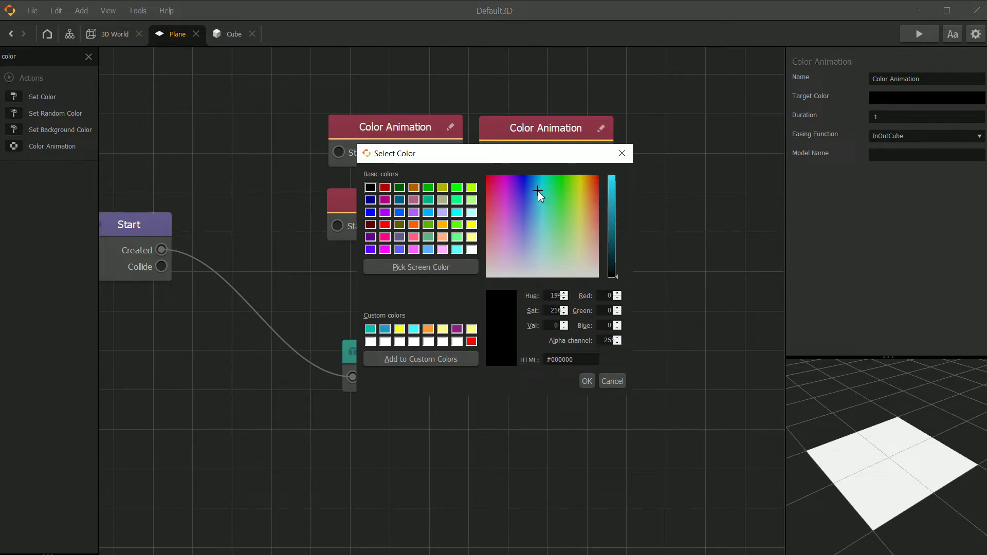
left_click(614, 200)
left_click(587, 381)
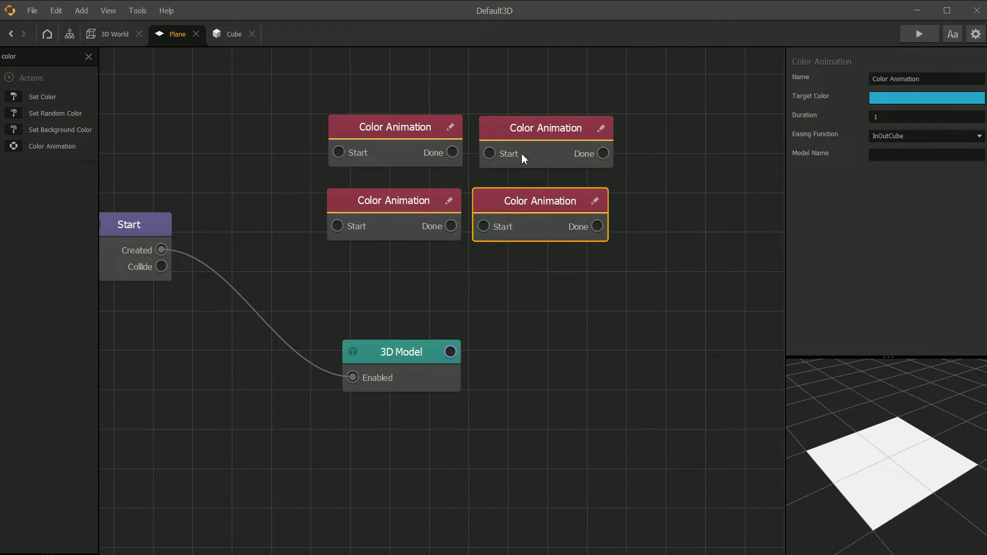
Chain the four Color Animation nodes from Done to Start and connect the last one back to the first as a loop.
left_click_drag(452, 152, 489, 153)
left_click_drag(602, 153, 337, 226)
left_click_drag(450, 226, 486, 226)
left_click_drag(596, 226, 346, 152)
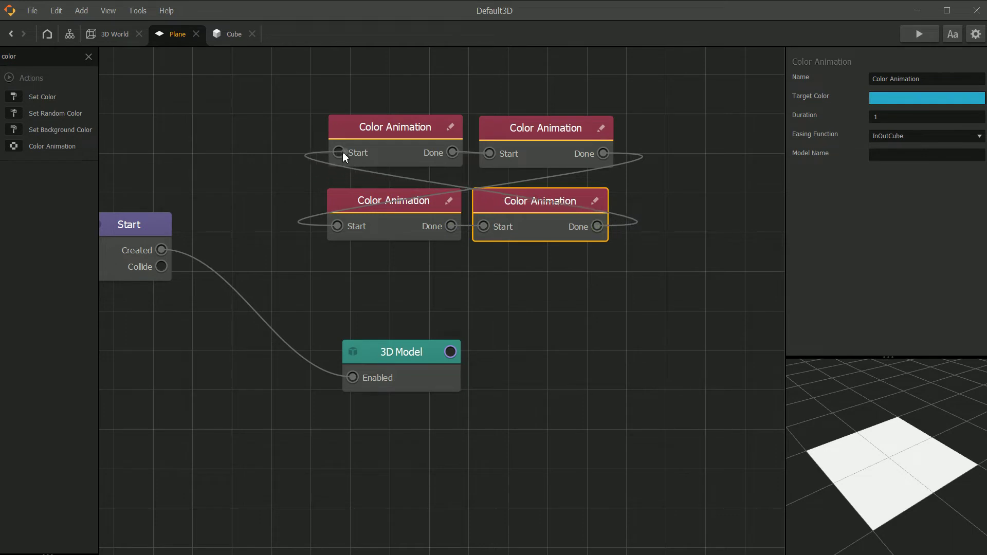
left_click(347, 152)
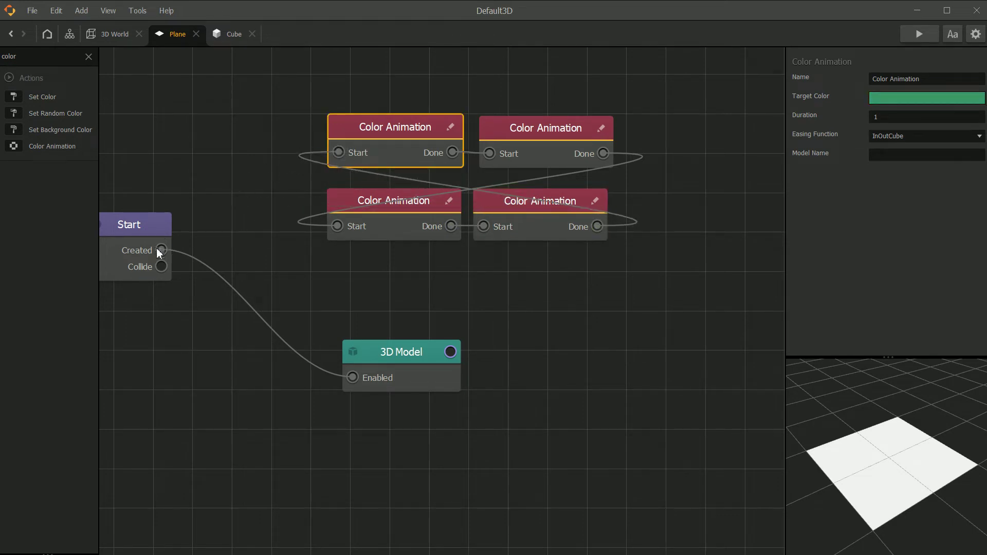
Connect the Start node's Created output to the first Color Animation node and move the 3D Model node just below the animation nodes.
left_click_drag(160, 250, 339, 153)
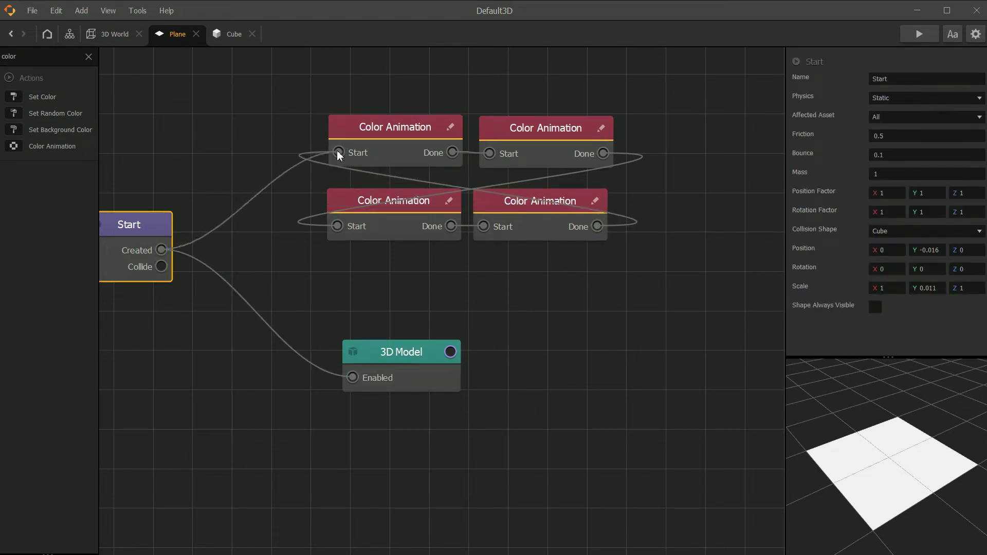
middle_click_drag(505, 170, 506, 170)
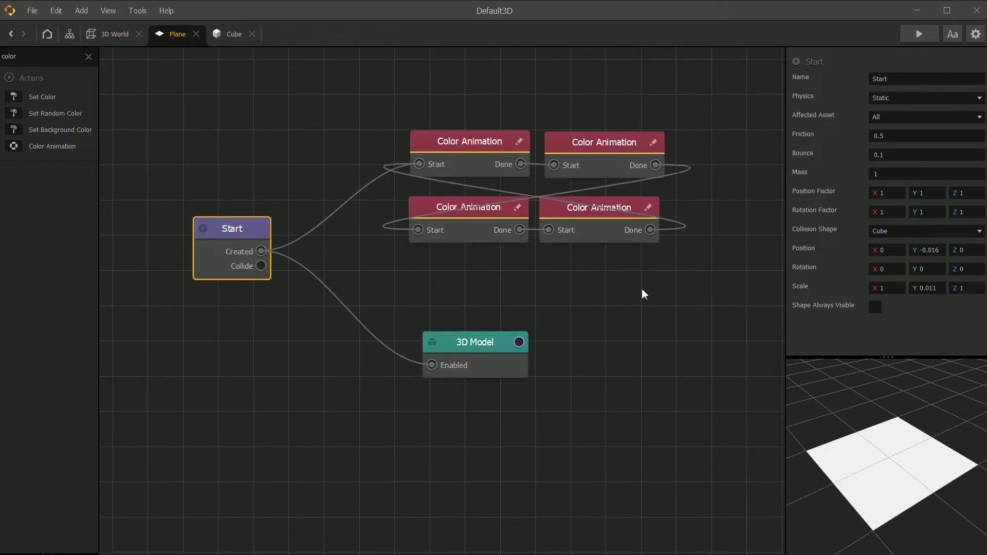
left_click_drag(481, 348, 466, 270)
left_click_drag(520, 315, 485, 332)
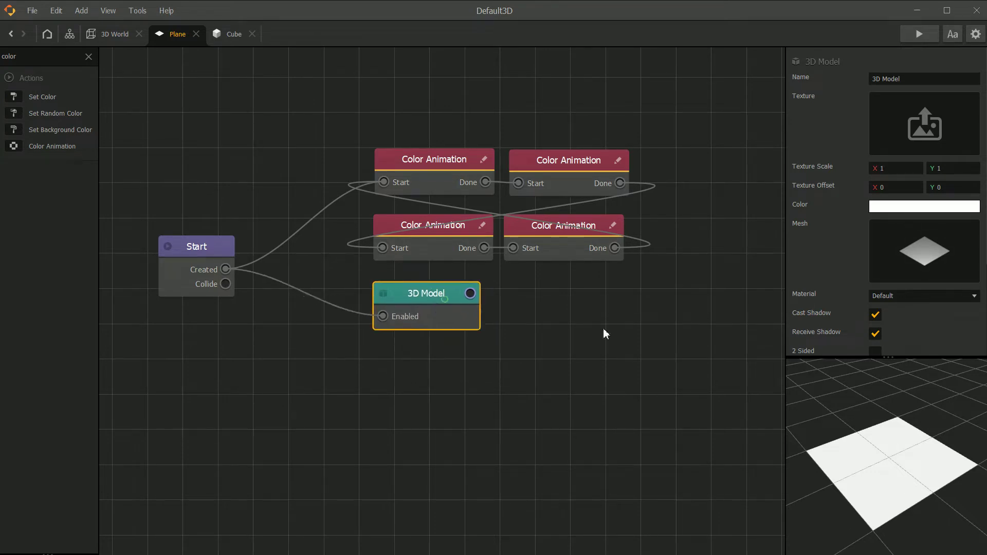
Try coloring the Plane's 3D Model light green (#6fff93).
left_click(902, 207)
left_click_drag(553, 221, 558, 221)
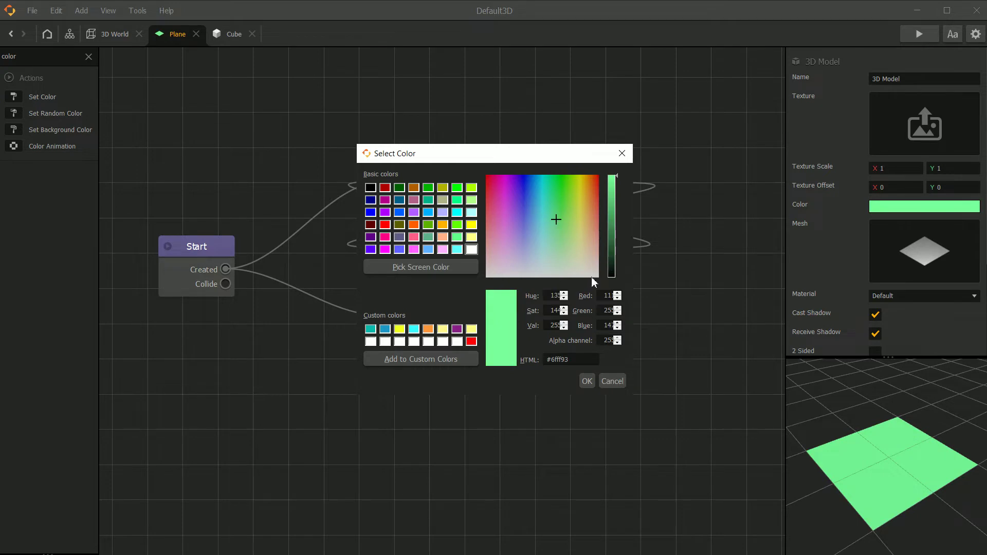
left_click(588, 382)
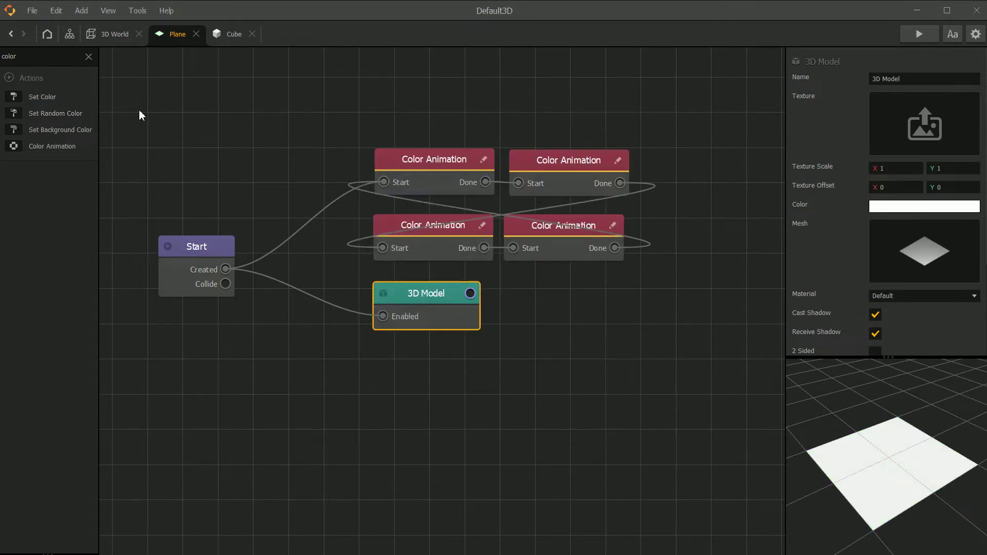
Look over the Cube asset's node map, return to the 3D World and select the cube on the plane.
left_click(232, 35)
left_click_drag(288, 267, 260, 255)
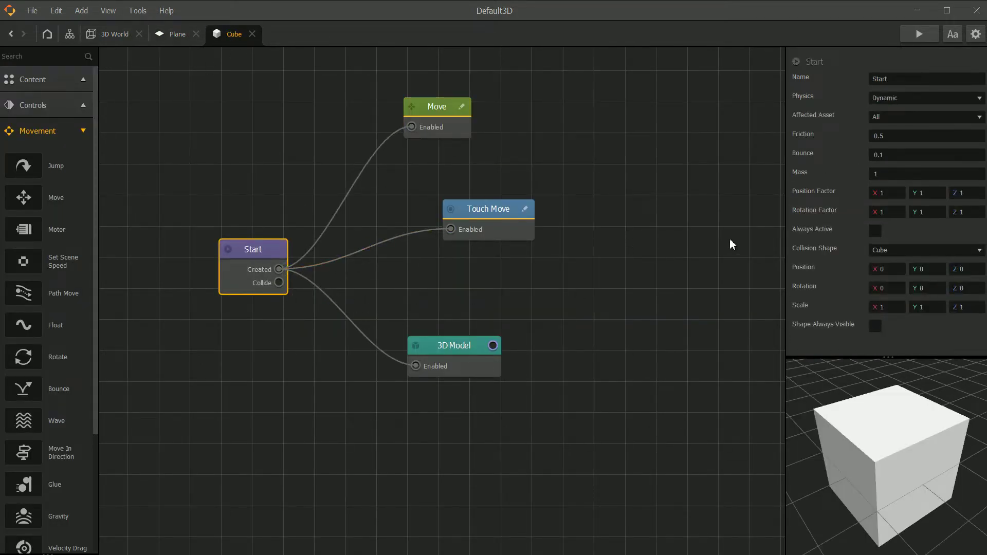
left_click(115, 34)
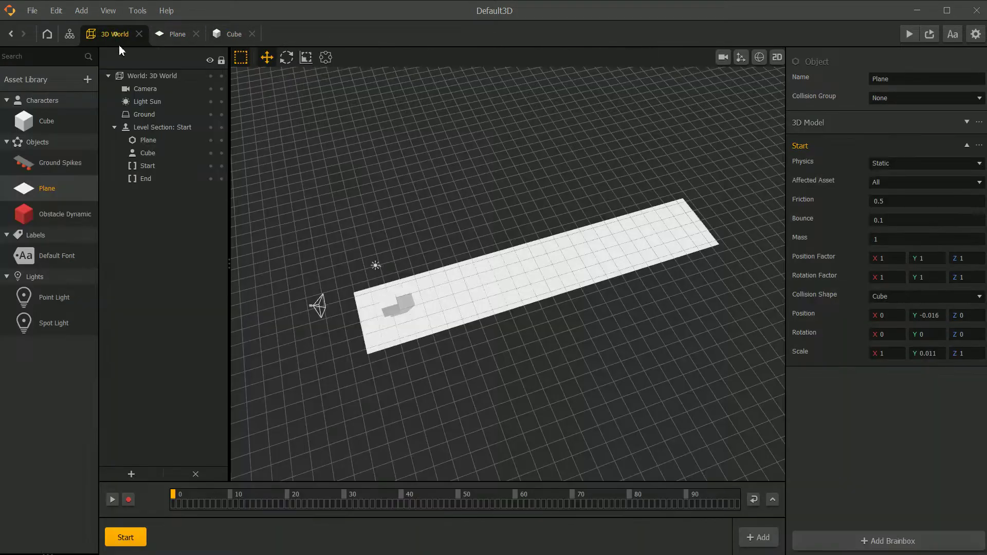
scroll(516, 220, "up", 1)
middle_click_drag(460, 291, 498, 258)
left_click(483, 263)
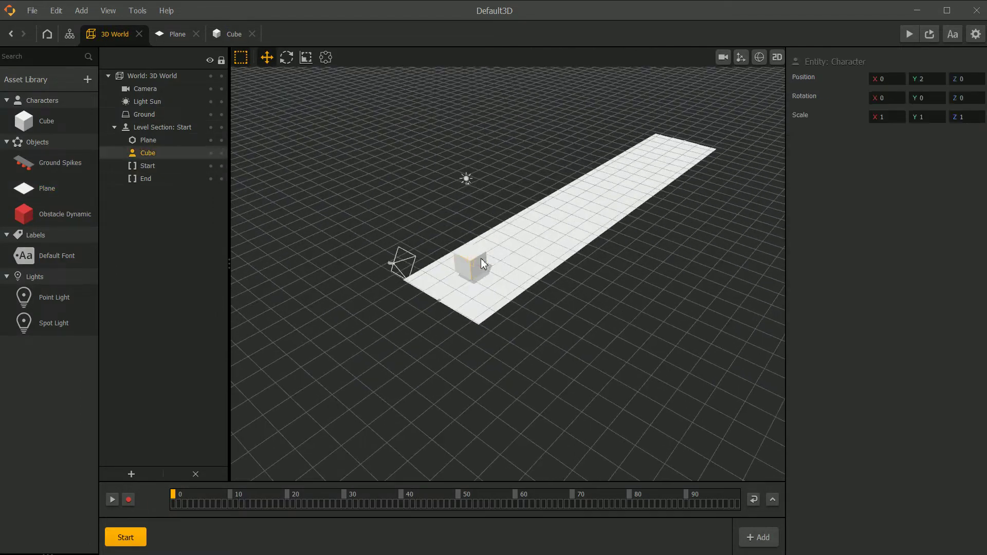
Open the Cube asset's node map, color its 3D Model light red, and close the node map.
double_click(24, 121)
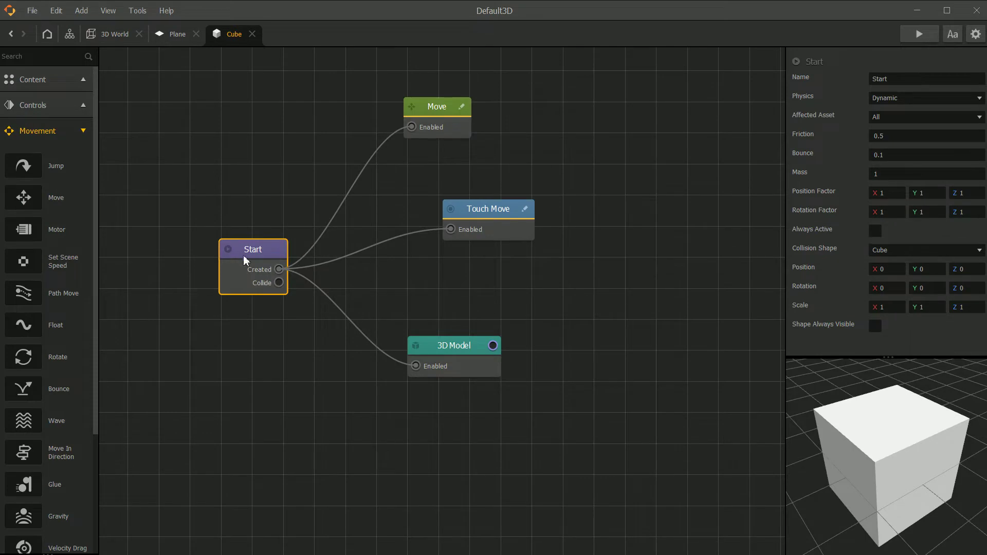
left_click_drag(271, 271, 230, 256)
left_click_drag(416, 343, 419, 341)
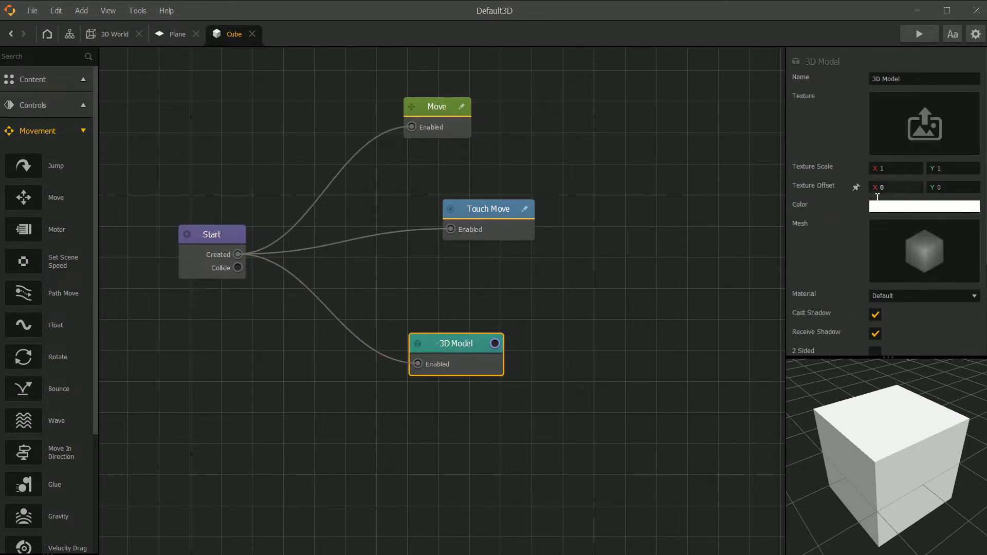
left_click(907, 212)
left_click(529, 211)
left_click(556, 208)
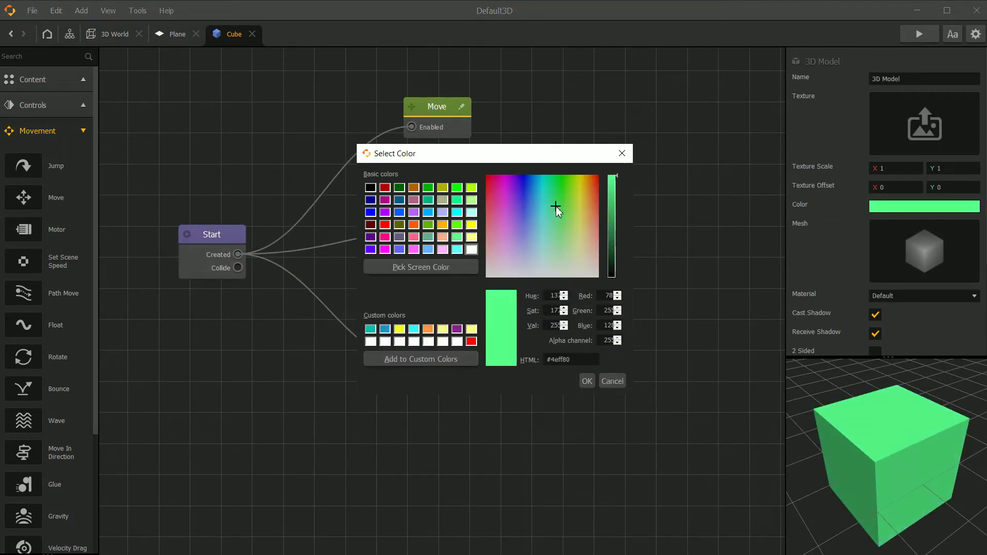
left_click(611, 199)
left_click_drag(611, 200, 476, 216)
left_click(583, 380)
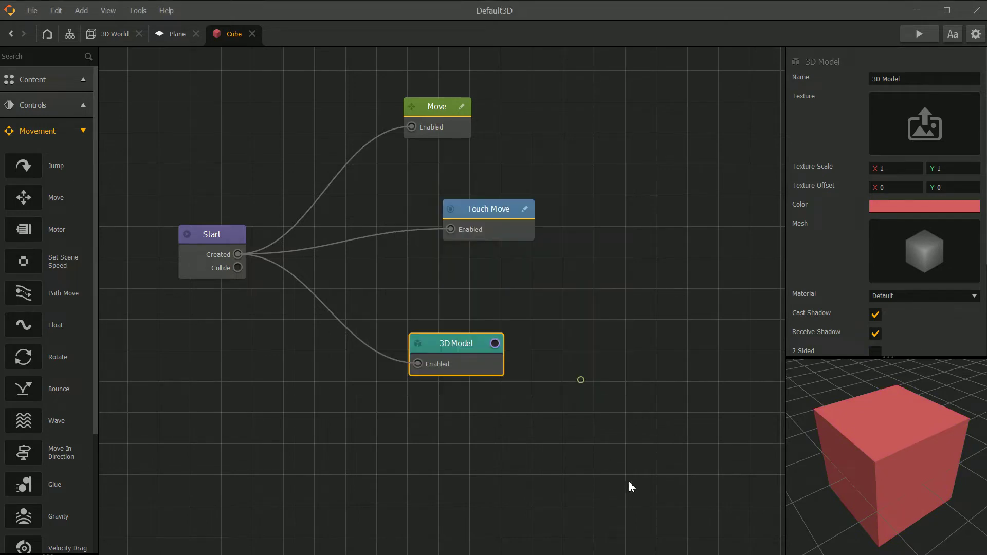
left_click(252, 34)
Reopen the Plane asset's node map and set its 3D Model color to medium gray.
middle_click_drag(482, 215, 310, 307)
left_click(49, 198)
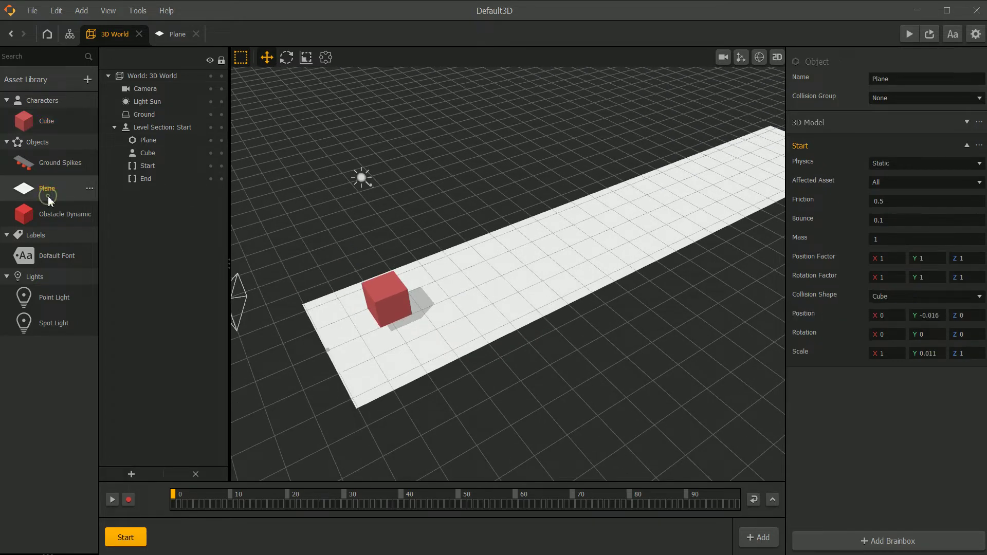
double_click(48, 197)
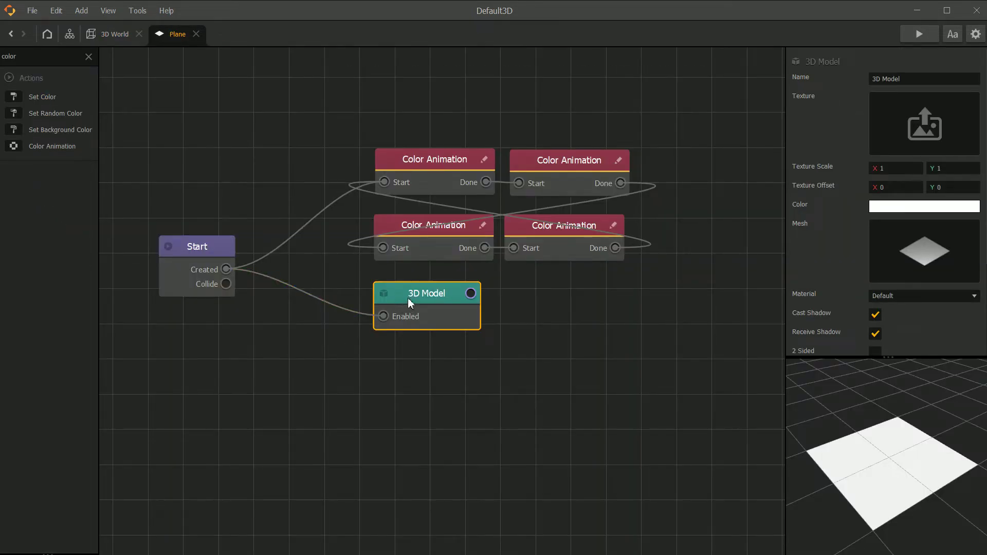
left_click(891, 209)
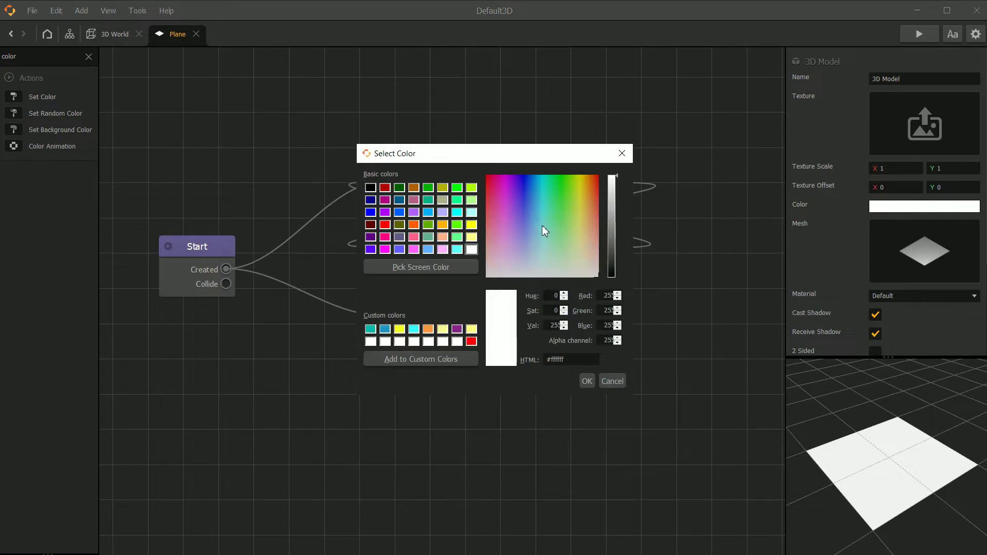
left_click(611, 222)
left_click(586, 380)
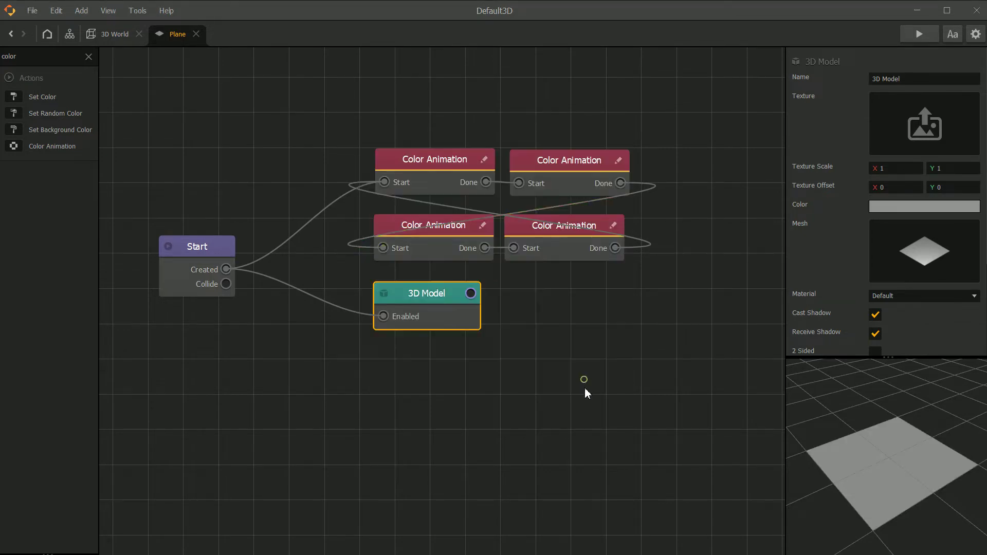
Return to the 3D World and place a Ground Spikes obstacle on the plane ahead of the cube, at about Z -16.6.
left_click(108, 34)
scroll(411, 298, "down", 2)
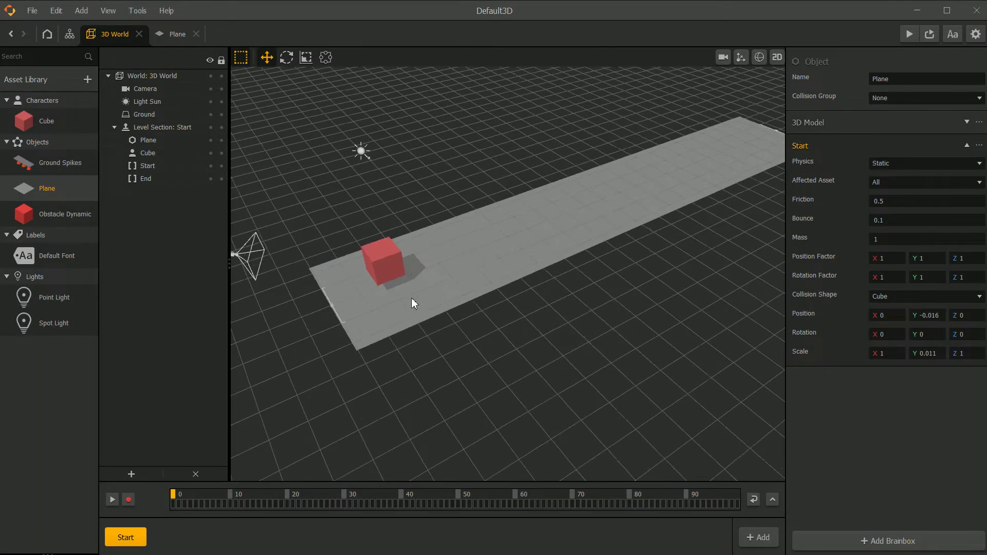
right_click_drag(412, 302, 454, 284)
scroll(445, 270, "down", 3)
middle_click_drag(445, 271, 430, 283)
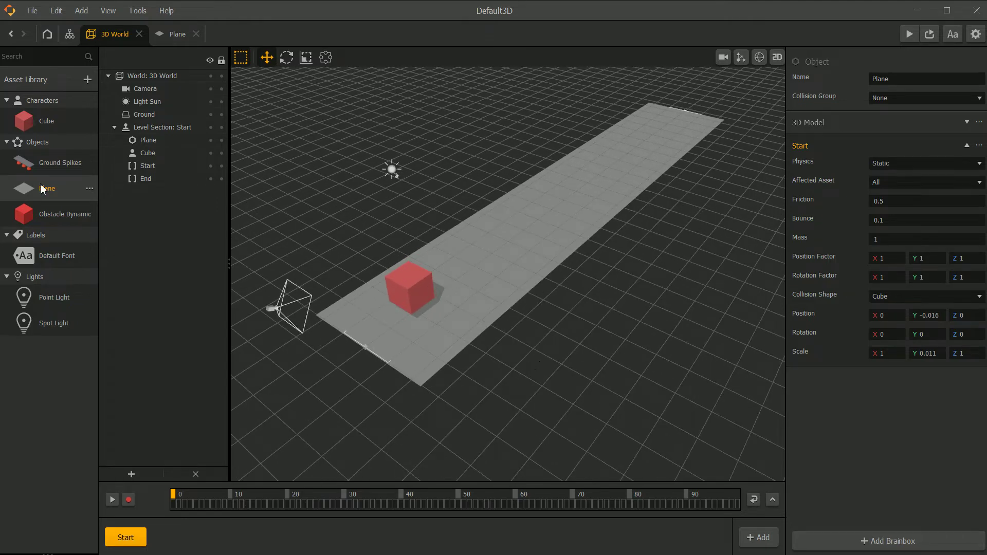
right_click_drag(572, 245, 555, 280)
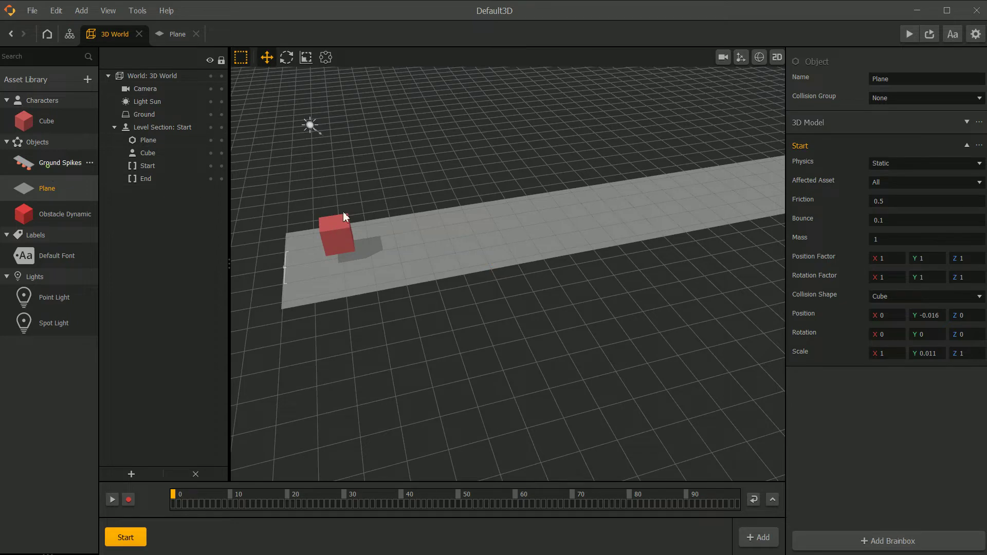
left_click_drag(291, 208, 556, 225)
scroll(573, 230, "up", 3)
middle_click_drag(574, 230, 495, 262)
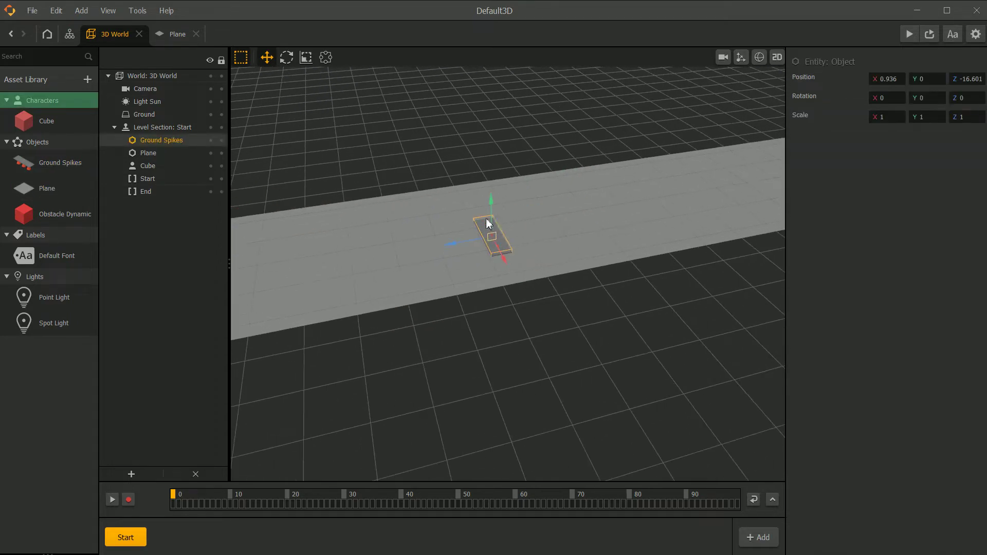
Lower the Ground Spikes slightly into the plane and move them sideways toward the plane's near edge.
left_click_drag(494, 215, 492, 221)
right_click_drag(492, 221, 477, 245)
left_click_drag(487, 242, 523, 267)
right_click_drag(523, 231, 511, 272)
Duplicate the Ground Spikes and move the copy to the plane's opposite side farther ahead, at about X -2.97, Z -32.93.
key("ctrl+d")
left_click_drag(440, 286, 617, 202)
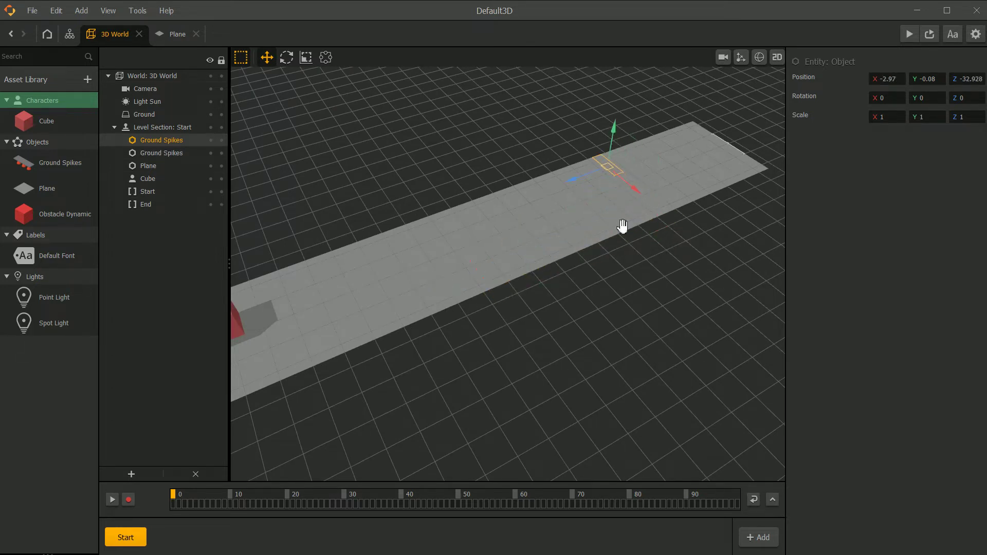
right_click_drag(622, 217, 715, 120)
Switch to the 2D view, select both Ground Spikes, and raise them slightly to Y -0.07.
left_click(778, 58)
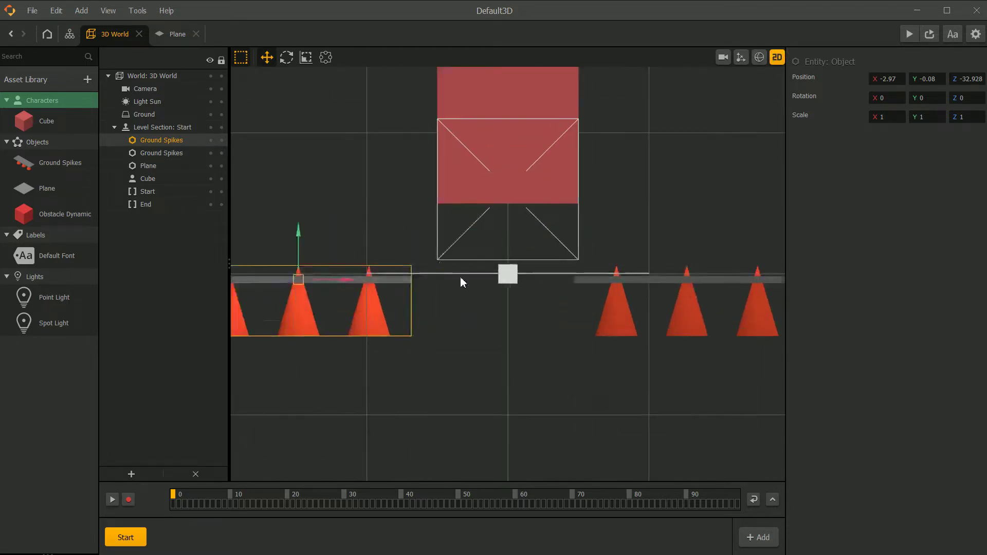
left_click(630, 321, "shift")
scroll(630, 321, "down", 2)
mouse_move(497, 248)
left_mouse_down()
mouse_move(498, 262)
mouse_move(497, 248)
left_mouse_up()
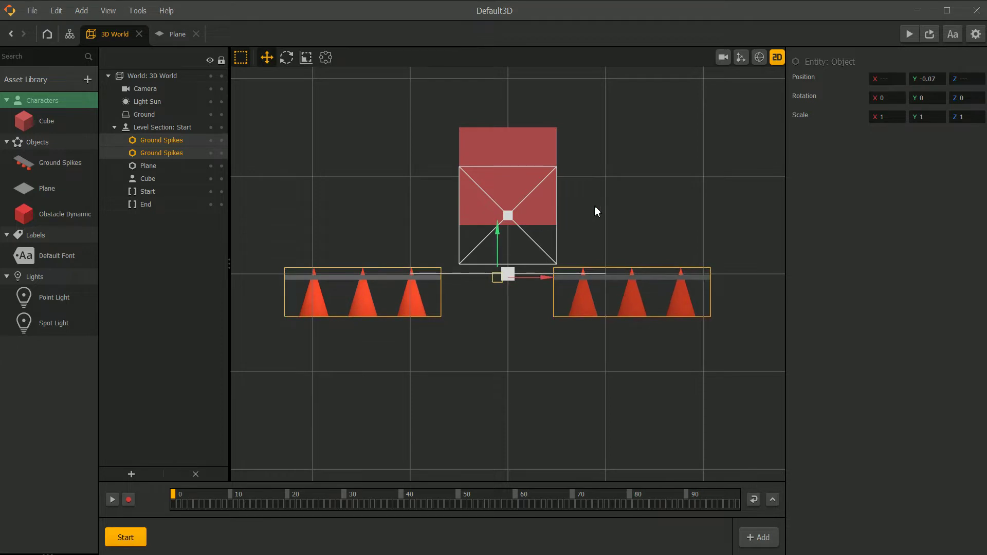
Show the collision shapes and reshape those of both Ground Spikes to cover the cones, at Y position -0.302 and Y scale 0.473.
left_click(759, 57)
scroll(643, 199, "up", 2)
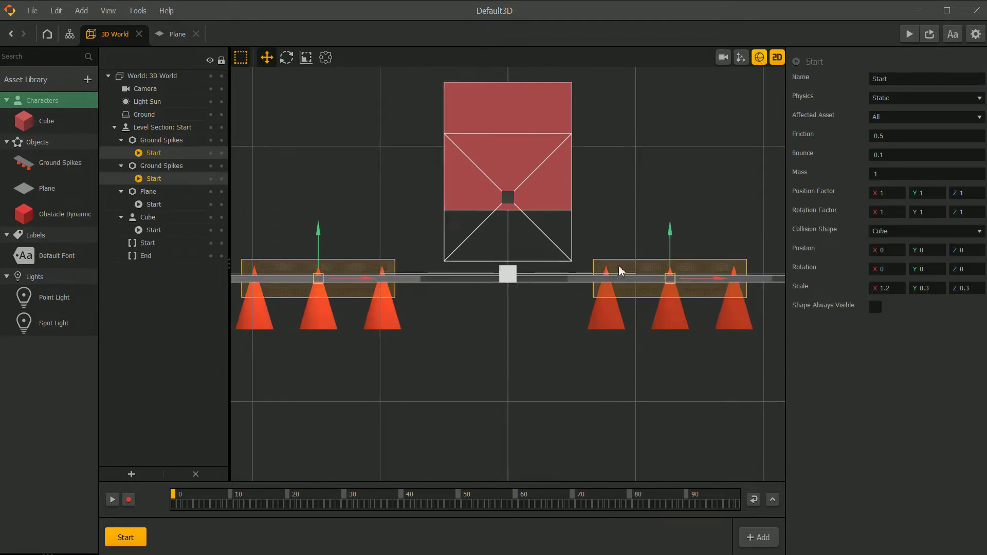
left_click_drag(674, 234, 673, 263)
left_click(325, 57)
middle_click_drag(356, 237, 419, 237)
left_click_drag(381, 291, 380, 268)
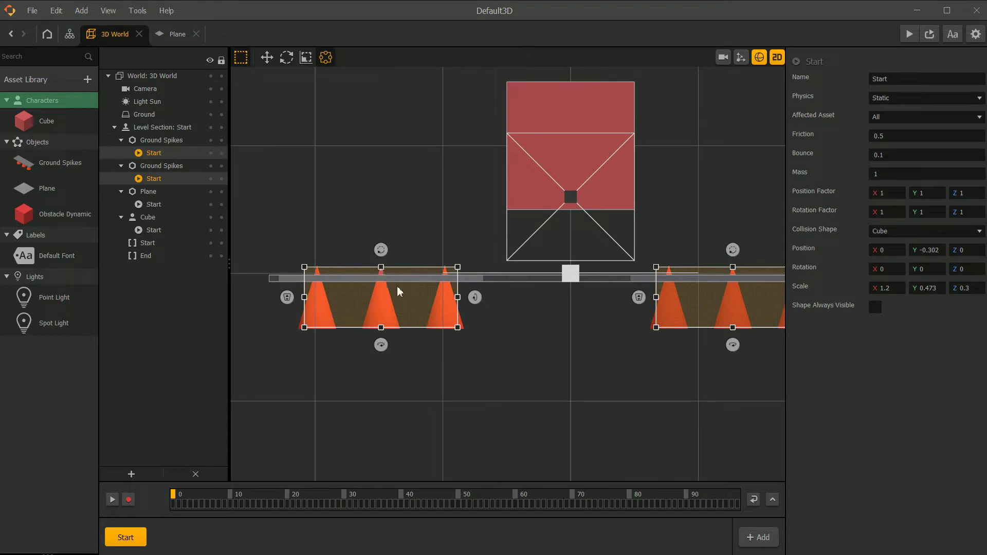
Hide the collision shapes and switch from the 2D view back to the 3D perspective view.
left_click(761, 60)
left_click(776, 61)
scroll(624, 150, "down", 1)
left_click(553, 295)
middle_click_drag(553, 295, 544, 280)
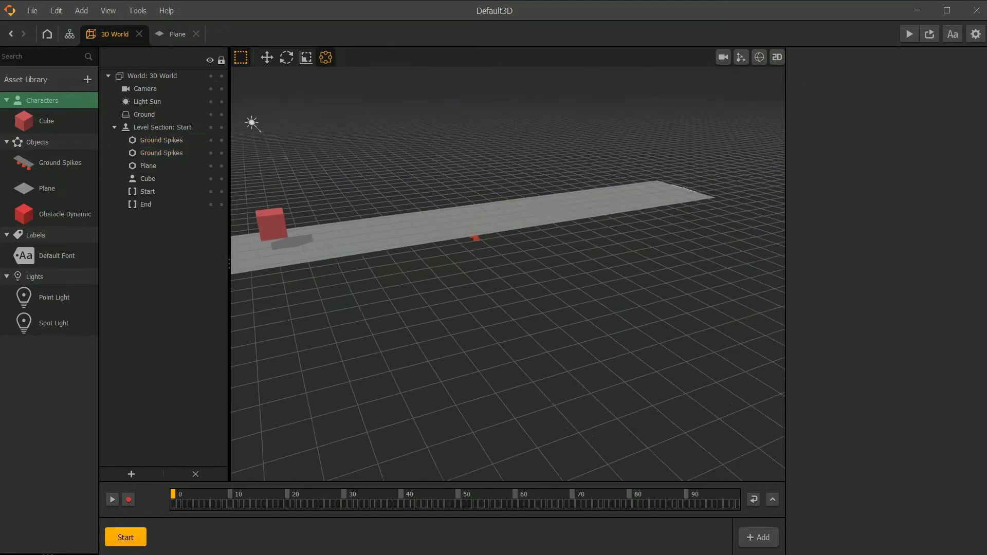
Open the Ground Spikes node map and set the Wake Up node's distance to 100.
double_click(51, 164)
scroll(445, 245, "up", 5)
left_click(348, 372)
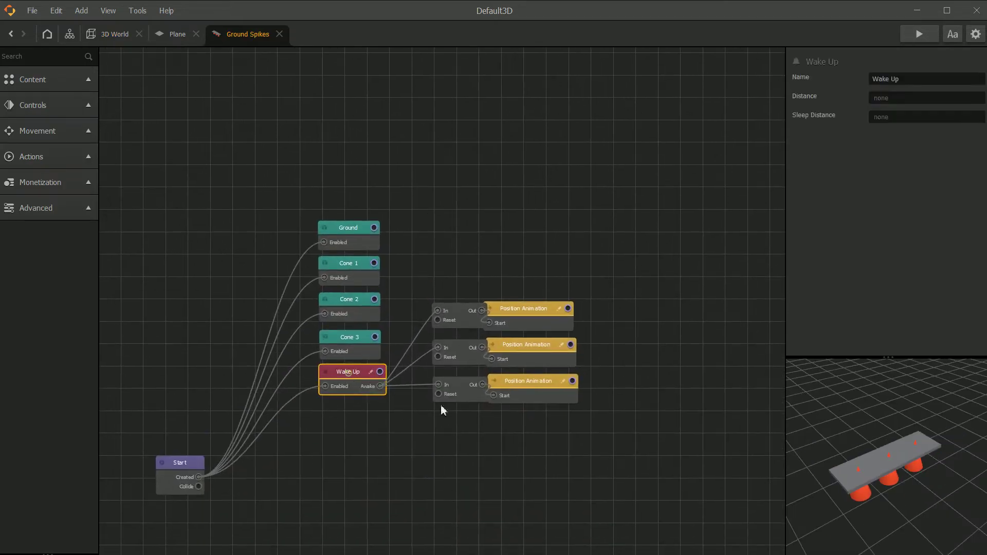
left_click(893, 99)
type("100")
left_click(863, 276)
Examine the settings of the cones' Position Animation nodes and the Wake Up node that triggers them.
scroll(463, 416, "up", 3)
left_click(572, 246)
left_click(571, 316)
left_click(591, 384)
left_click(602, 489)
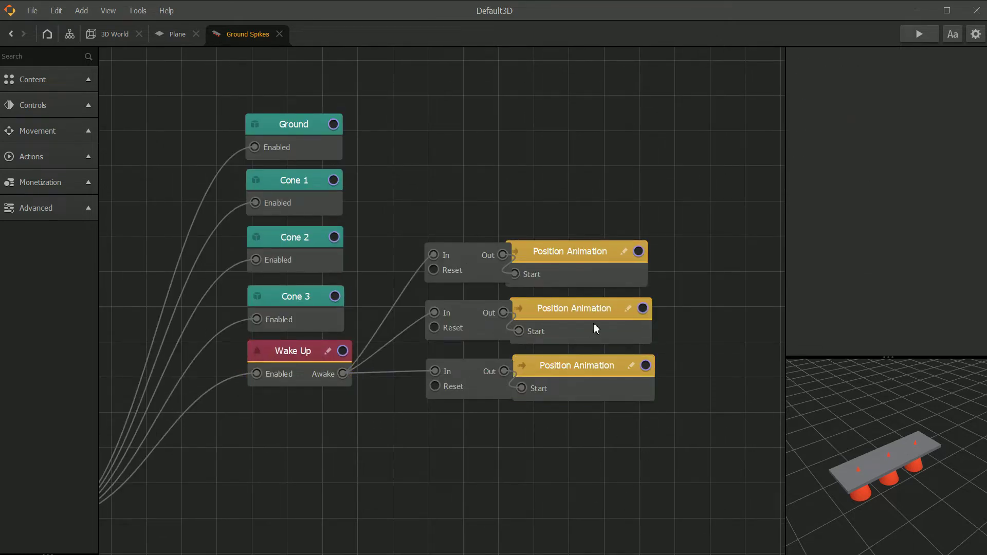
left_click(561, 245)
scroll(912, 456, "up", 3)
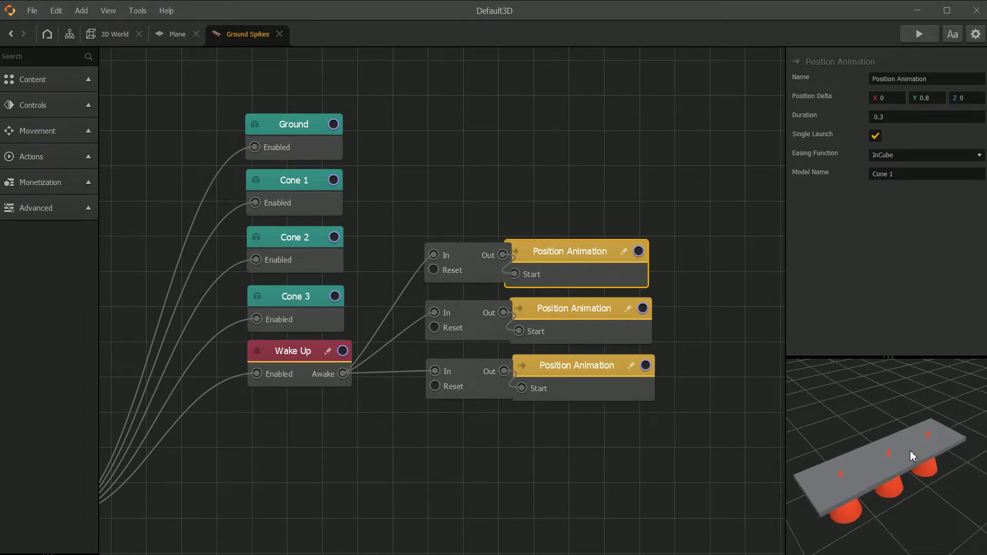
scroll(910, 457, "down", 2)
left_click(306, 375)
scroll(293, 443, "down", 2)
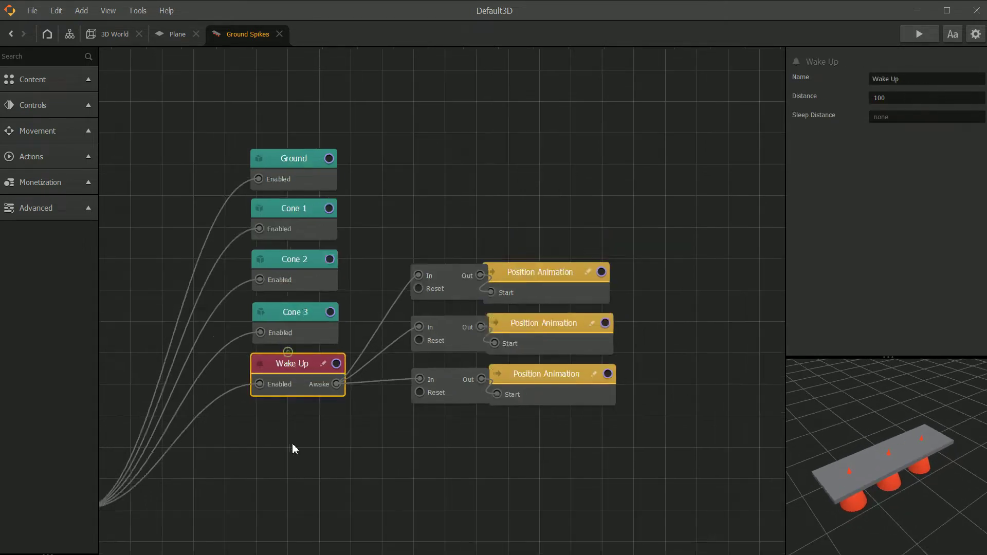
Close the Ground Spikes node map and place an Obstacle Dynamic on the plane at about X -1.15, Z -31.2.
left_click(279, 34)
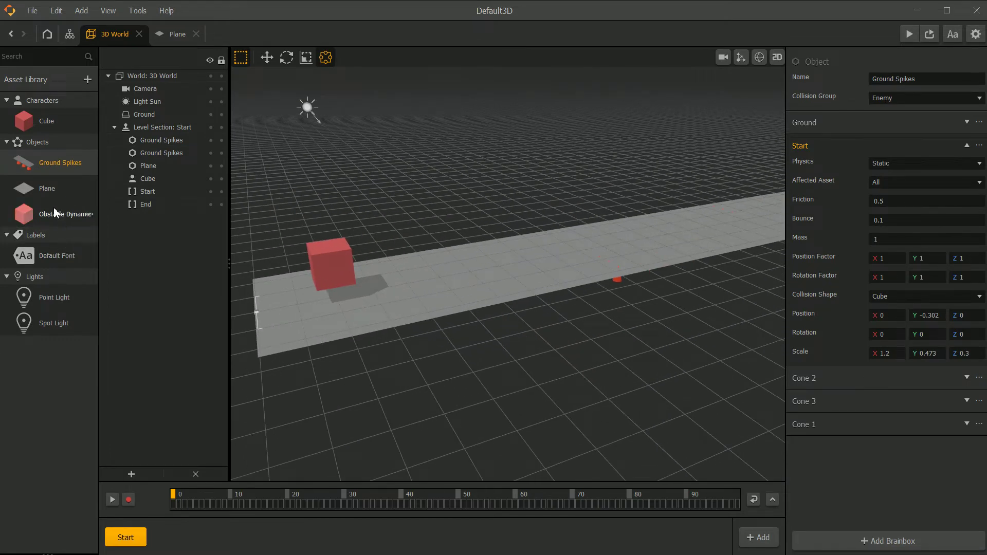
left_click_drag(57, 219, 740, 218)
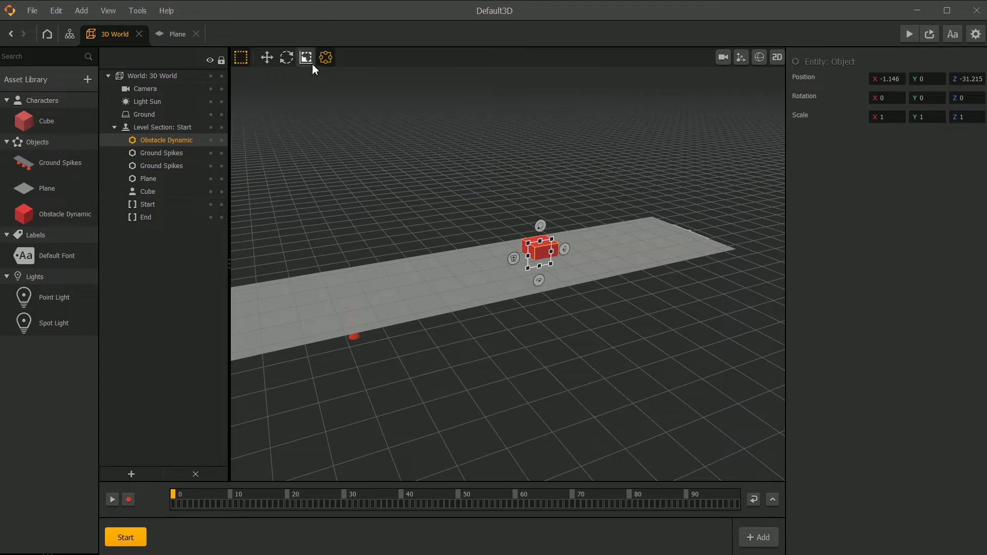
In the 2D view, raise the Obstacle Dynamic cube onto the track at Y about 0.98.
left_click(781, 58)
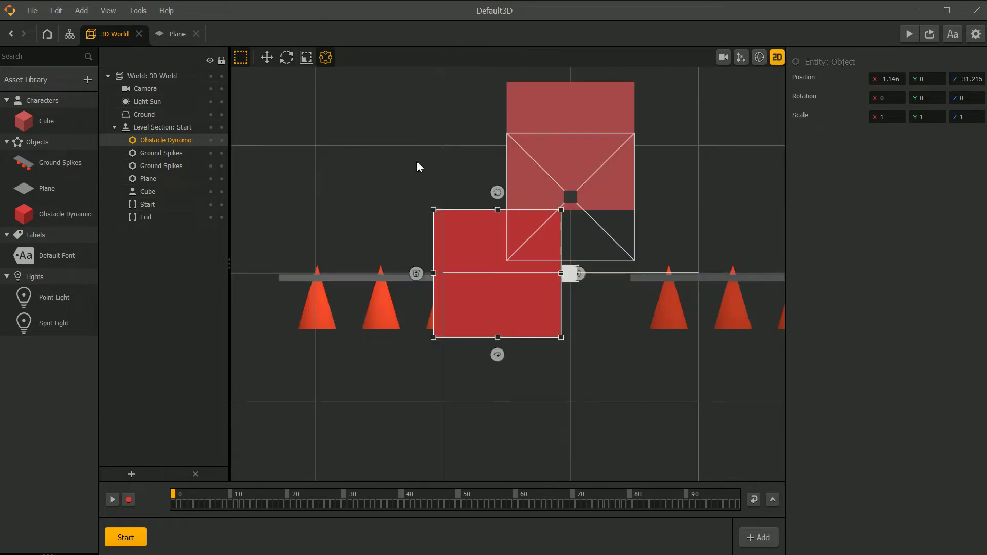
left_click(267, 57)
left_click_drag(497, 273, 496, 216)
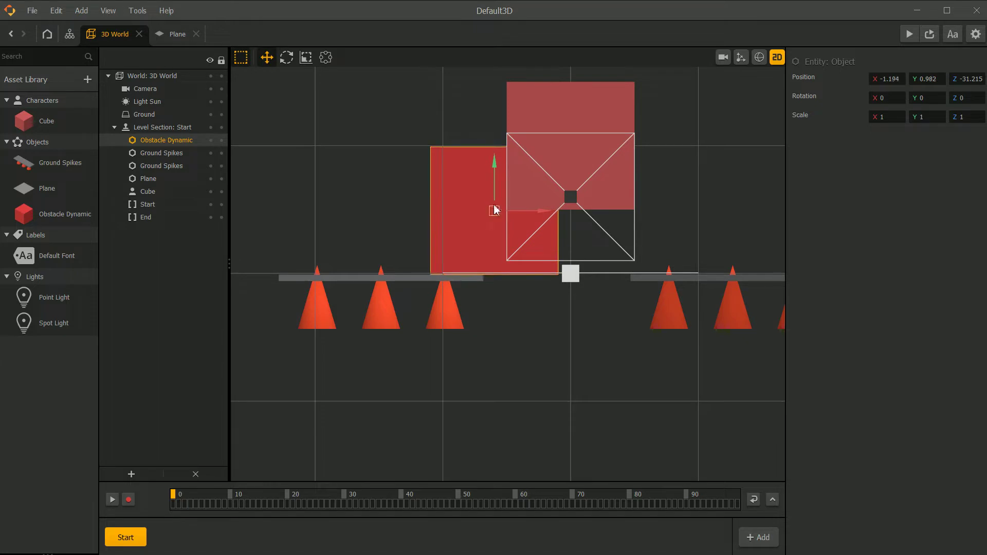
left_click(759, 57)
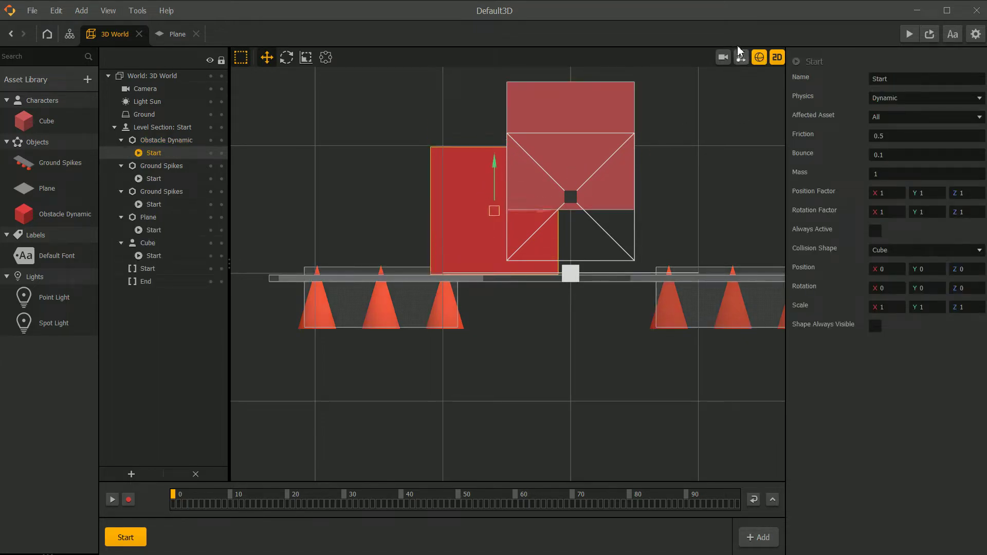
left_click(759, 57)
Lower the Cube character to Y about 1.04 so it sits just above the track, and return to the 3D view.
left_click(629, 109)
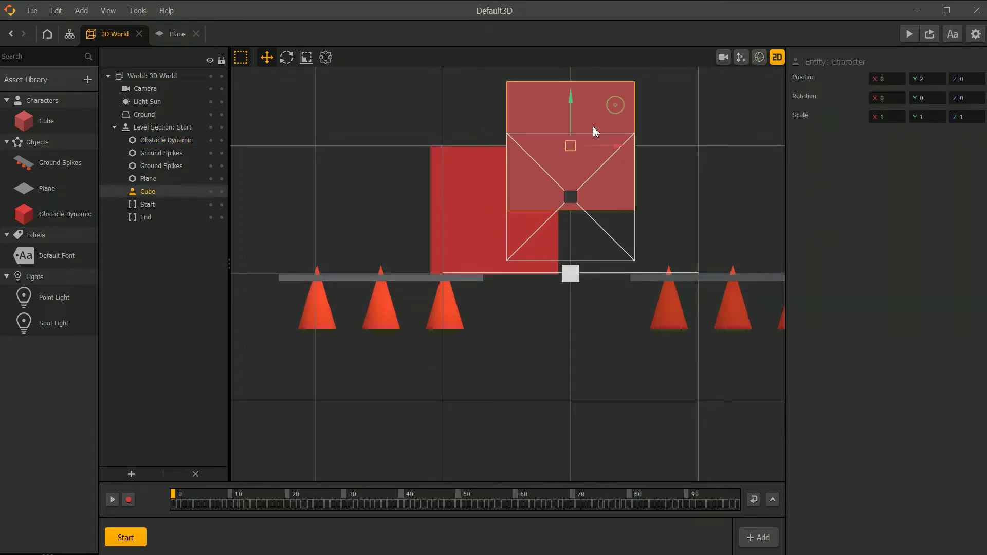
left_click_drag(571, 103, 580, 171)
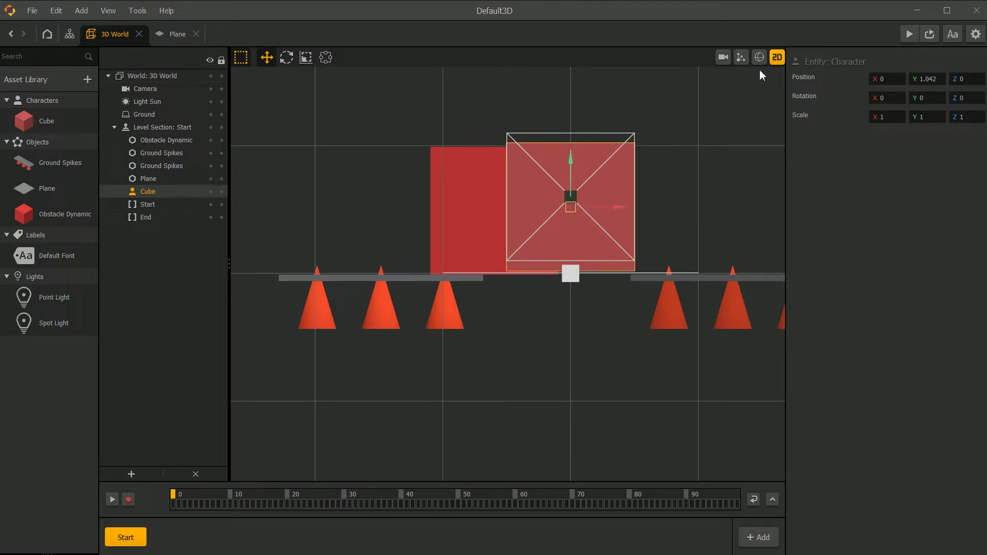
left_click(777, 57)
left_click(456, 184)
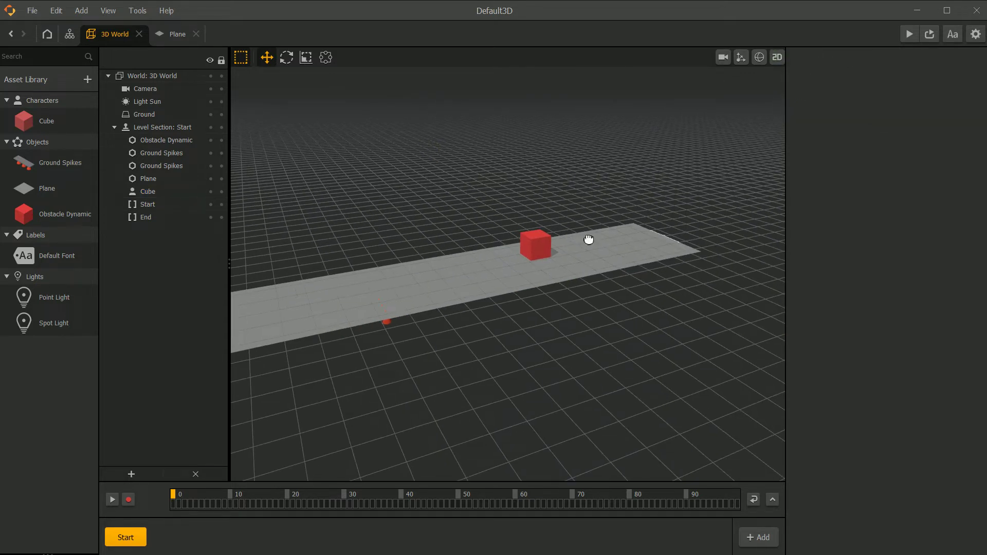
Change the colour of the Obstacle Dynamic asset's 3D model to yellow #ead427 and close the asset's editor.
middle_click_drag(525, 305, 534, 282)
left_click(571, 226)
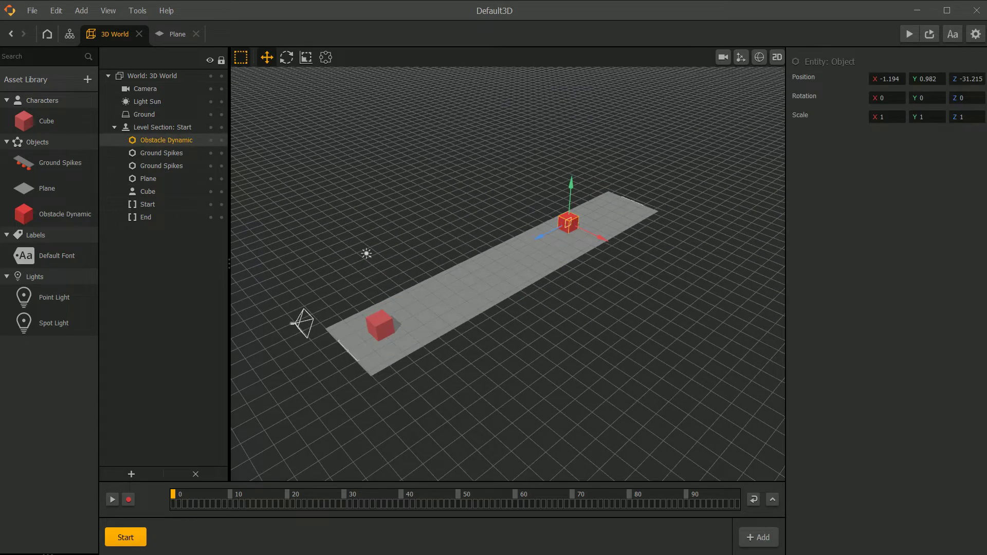
left_click(25, 216)
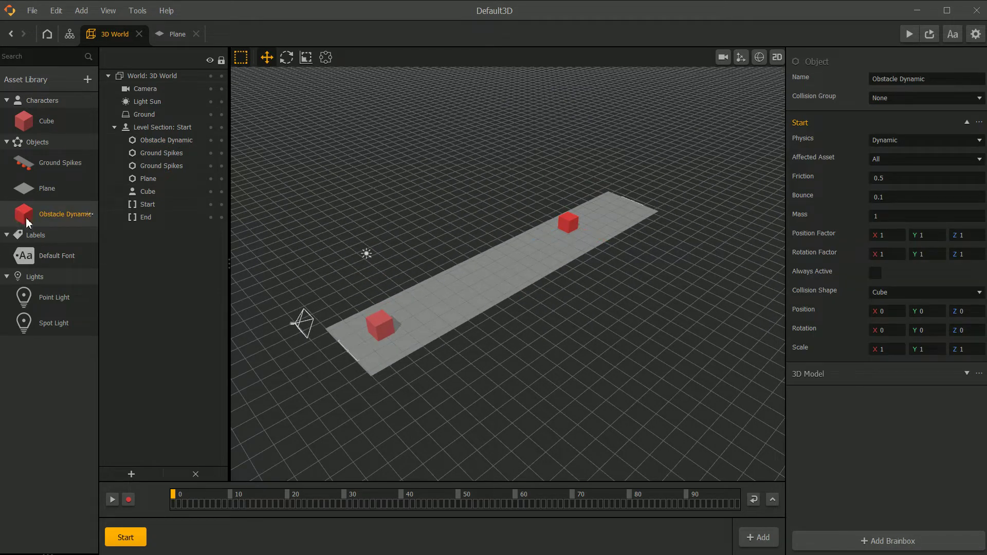
double_click(30, 217)
left_click(380, 333)
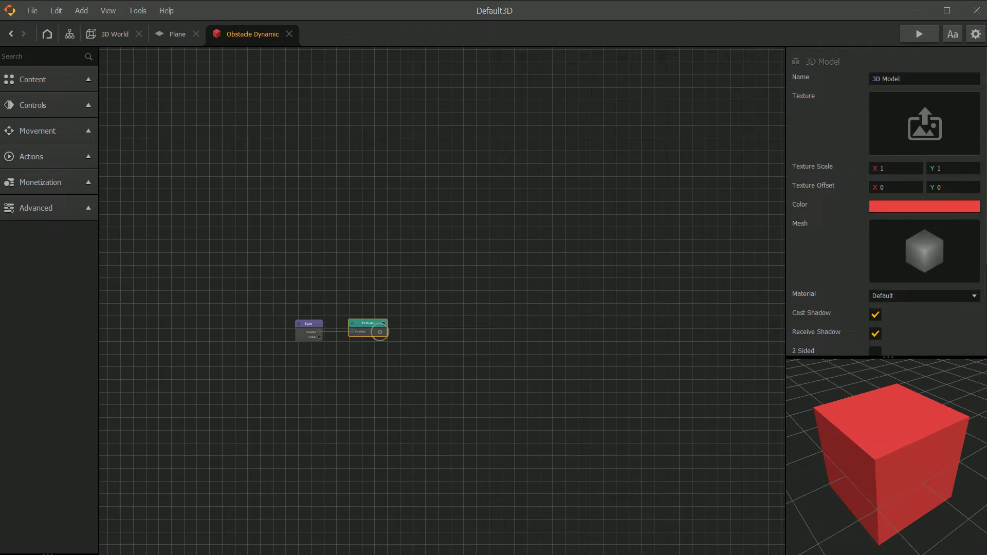
left_click(931, 205)
left_click(577, 195)
left_click(582, 183)
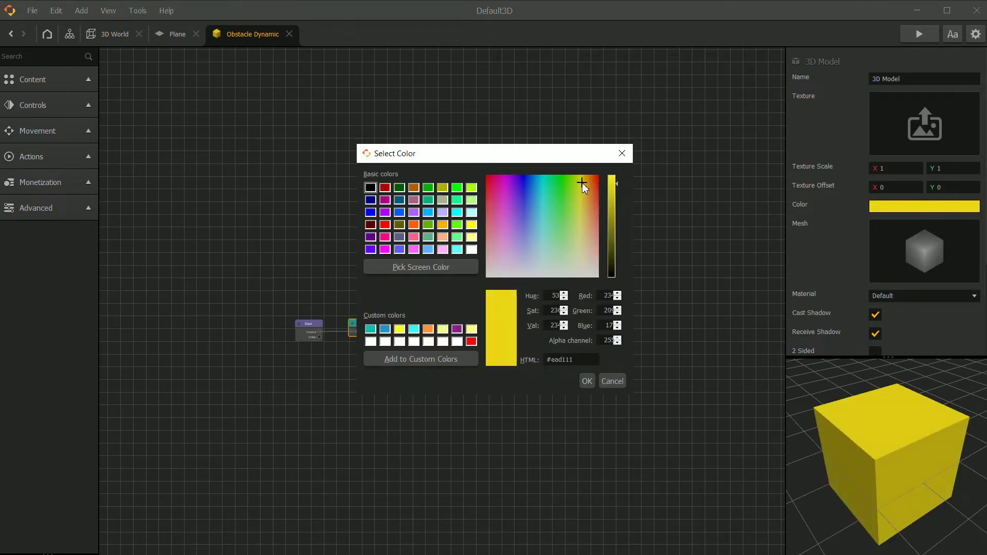
left_click_drag(577, 201, 582, 193)
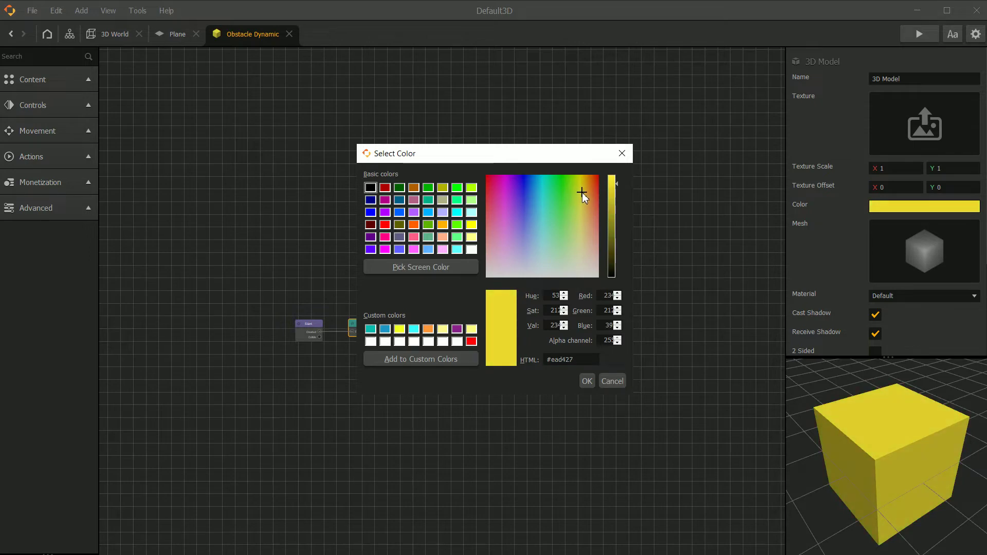
left_click(586, 381)
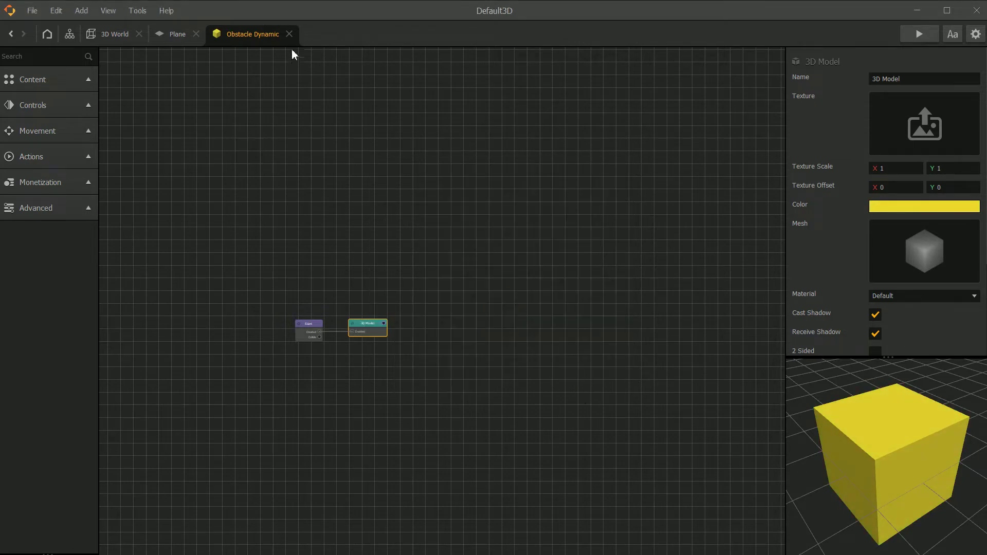
left_click(289, 34)
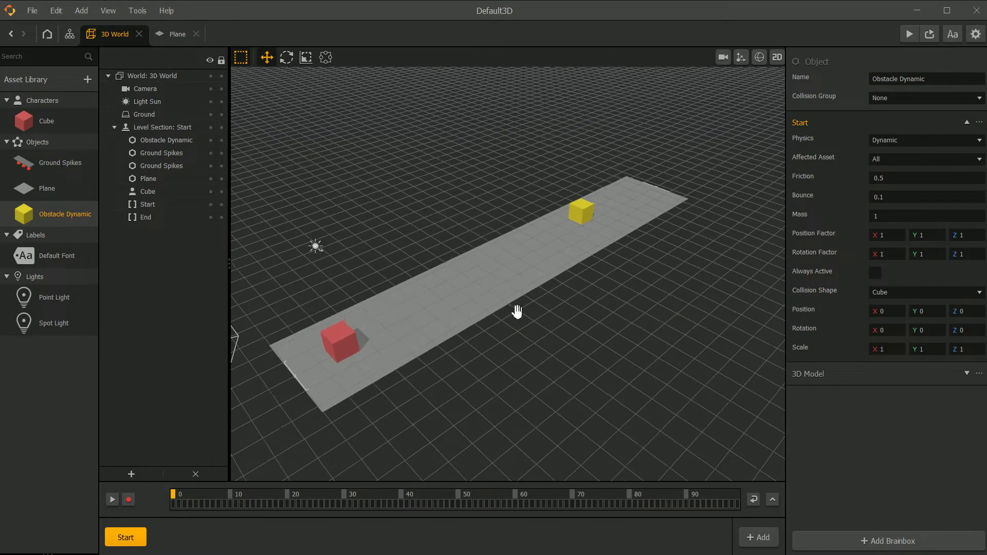
Reopen the Obstacle Dynamic asset and move its Start and 3D Model nodes closer together in the graph.
middle_click_drag(517, 312, 523, 303)
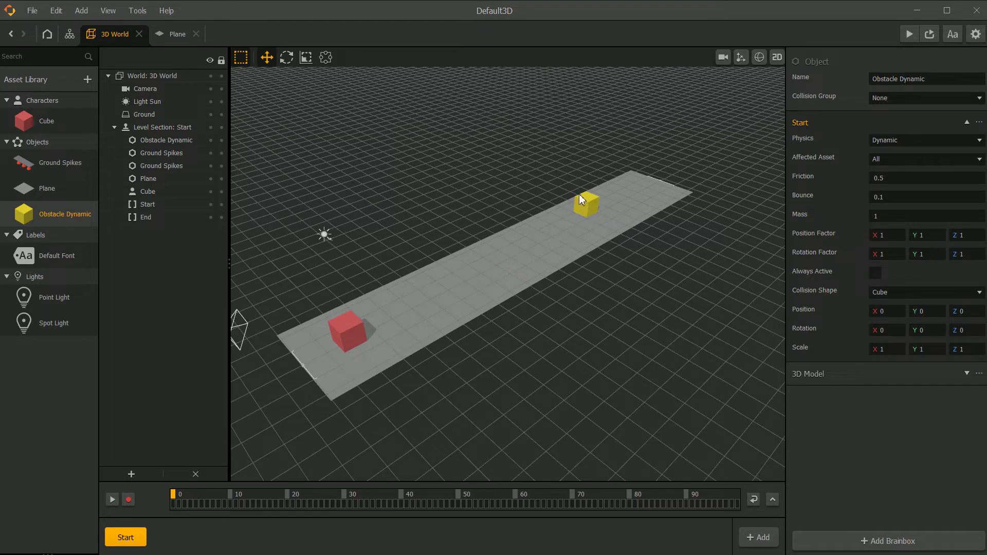
double_click(66, 220)
scroll(350, 334, "up", 1)
left_click_drag(429, 335, 504, 311)
mouse_move(282, 350)
left_mouse_down()
mouse_move(276, 339)
mouse_move(280, 350)
left_mouse_up()
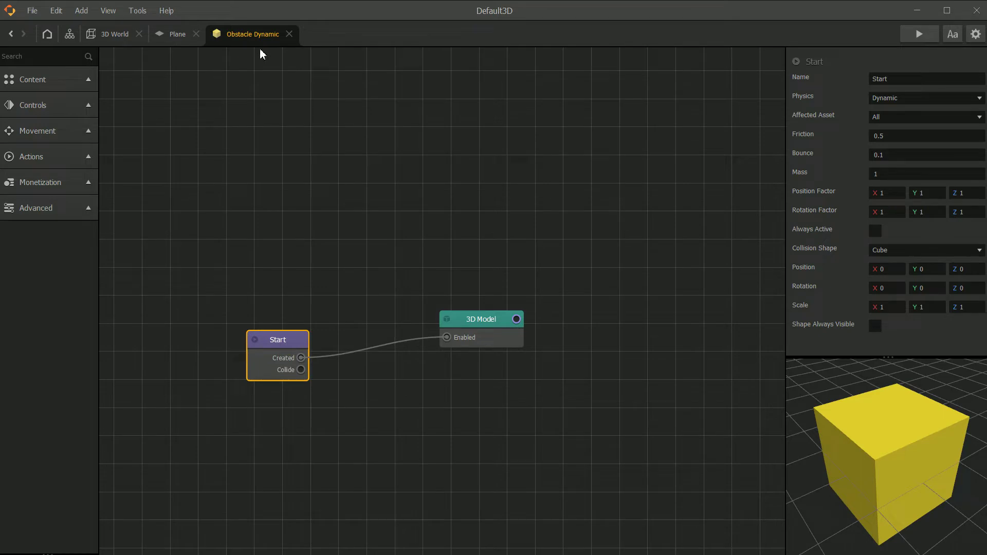
left_click_drag(478, 333, 443, 323)
left_click(278, 336)
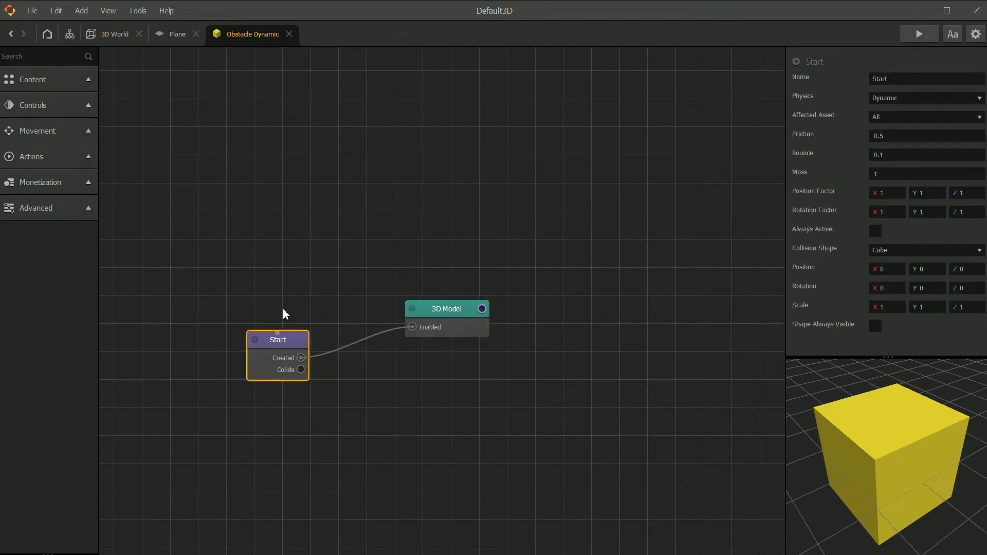
In the 3D World scene, scale the yellow obstacle uniformly down to about 0.51.
left_click(176, 36)
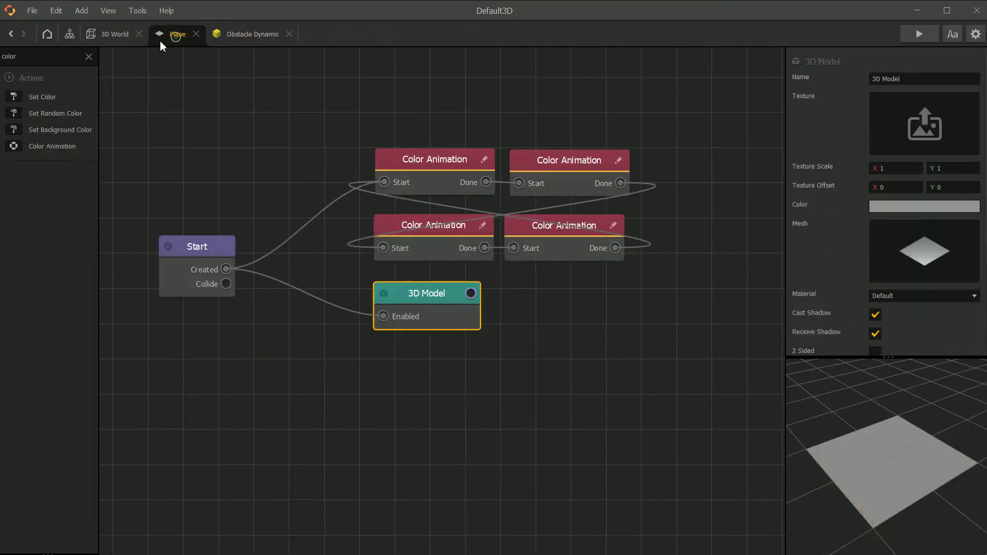
left_click(119, 35)
double_click(587, 206)
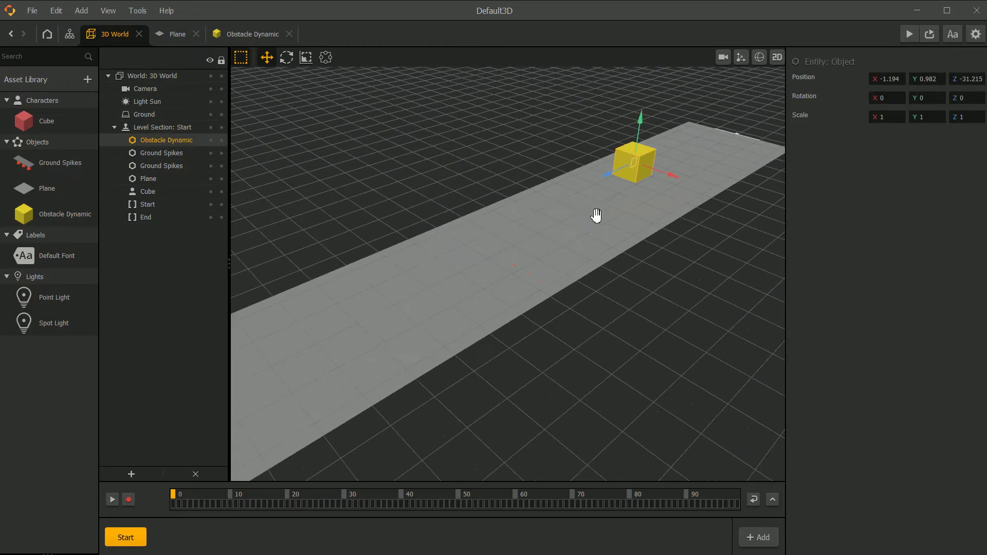
left_click(306, 58)
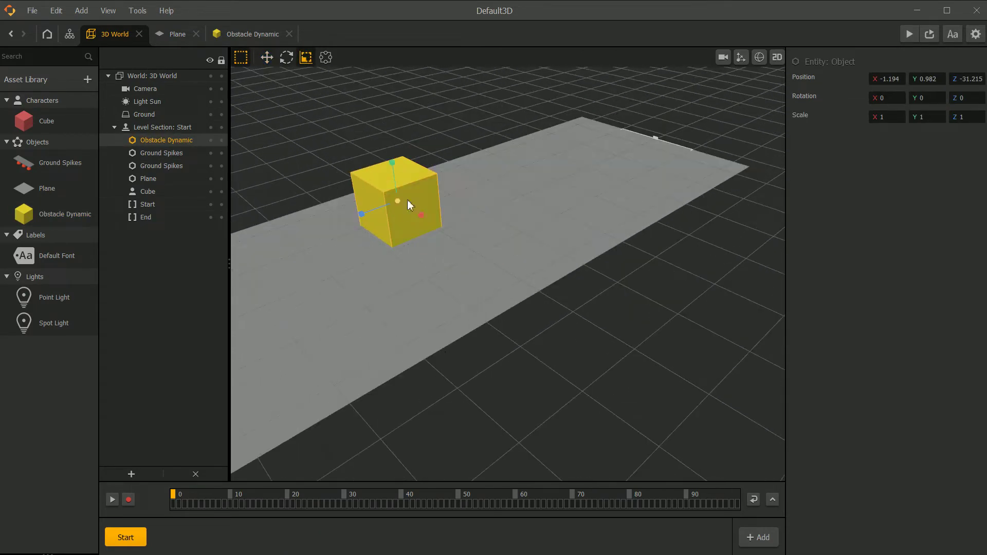
left_click_drag(397, 201, 359, 223)
Lower the yellow obstacle to Y about 0.5 and move it along the track to Z about -27.4.
key("w")
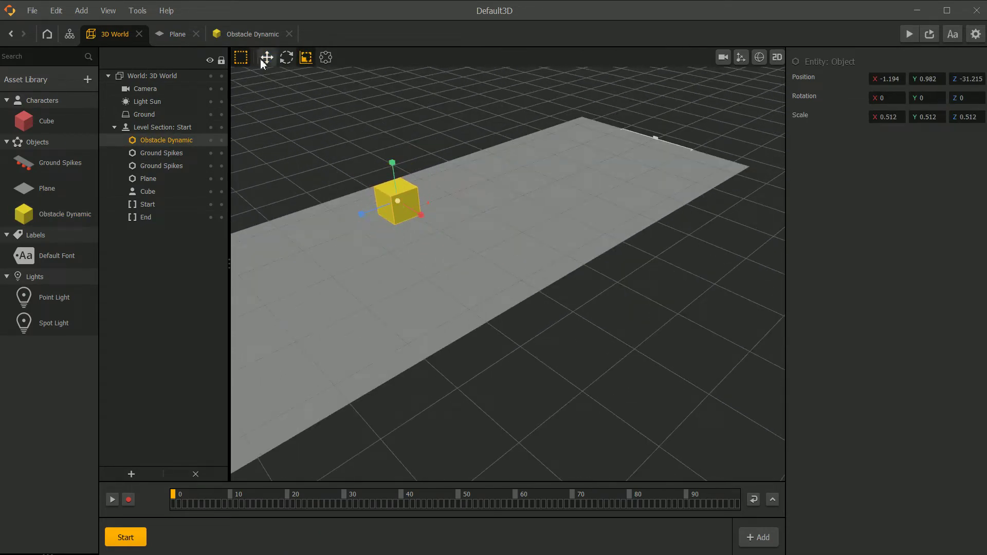
left_click_drag(391, 178, 391, 191)
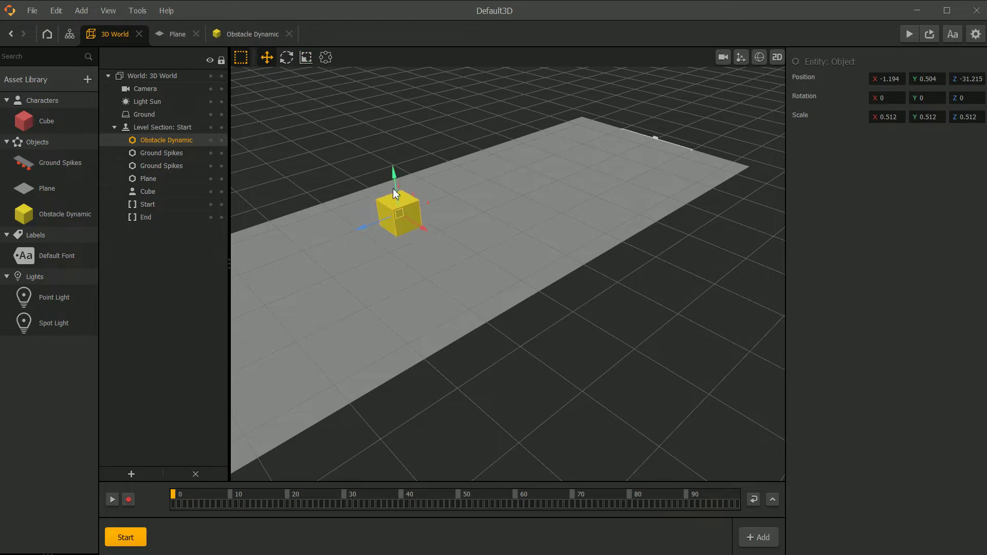
left_click_drag(372, 230, 310, 277)
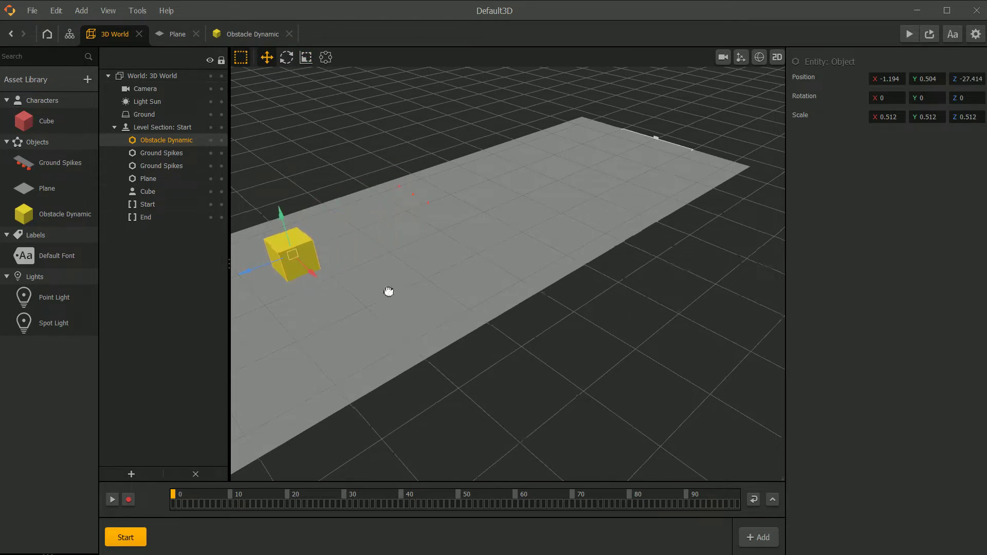
middle_click_drag(388, 291, 441, 274)
scroll(441, 275, "down", 2)
Return to the project's node overview and reopen the 3D World scene.
double_click(439, 294)
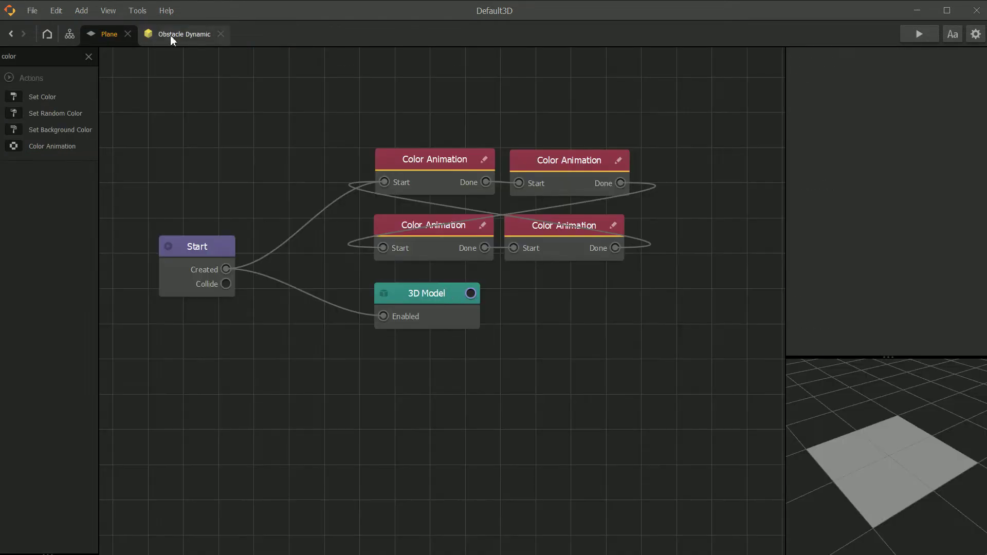
left_click(170, 34)
left_click(107, 32)
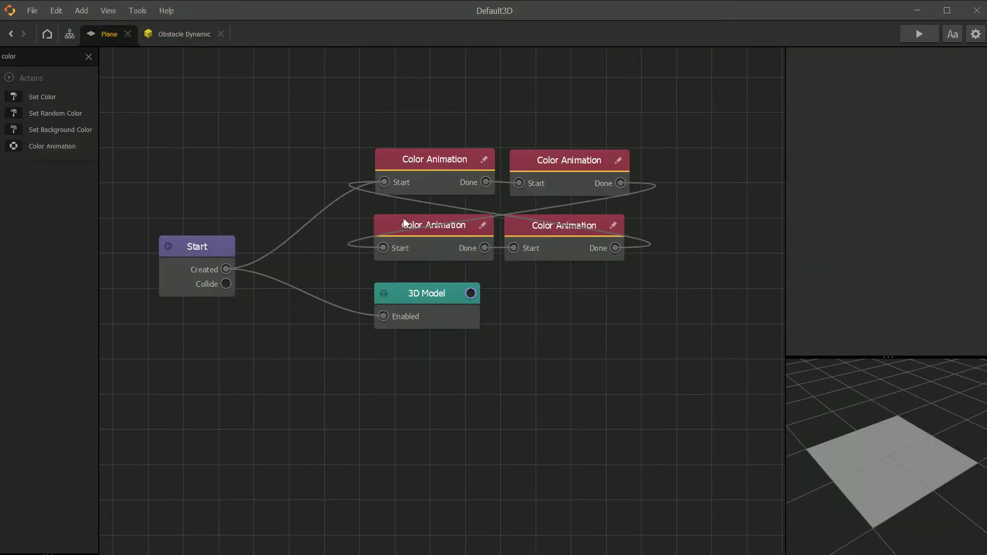
left_click(69, 35)
double_click(555, 292)
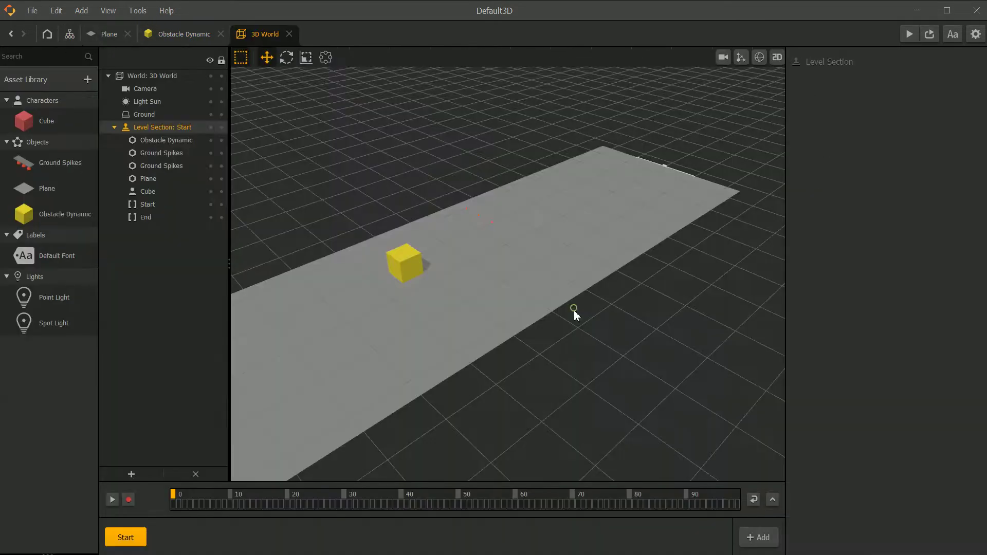
Duplicate the yellow obstacle four times, arranging three cubes in a row across the track and two above them.
scroll(468, 267, "down", 2)
left_click(435, 263)
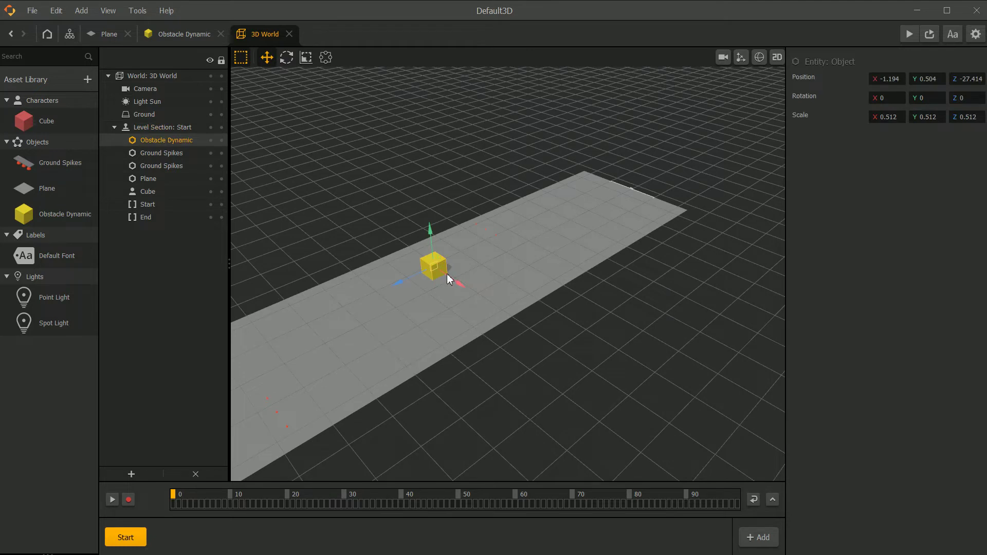
key("ctrl+d")
left_click_drag(456, 281, 487, 288)
key("ctrl+d")
key("ctrl+d")
key("ctrl+d")
left_click(478, 283)
Duplicate one more yellow obstacle and place it on top of the stack at X about 0.5, Y about 2.93.
key("ctrl+d")
left_click_drag(464, 241, 462, 222)
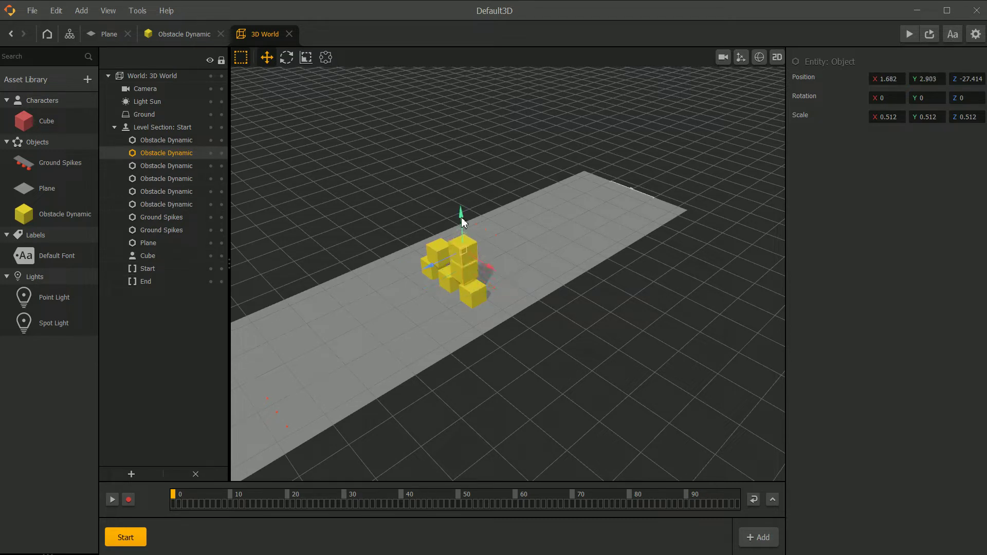
left_click_drag(491, 269, 478, 268)
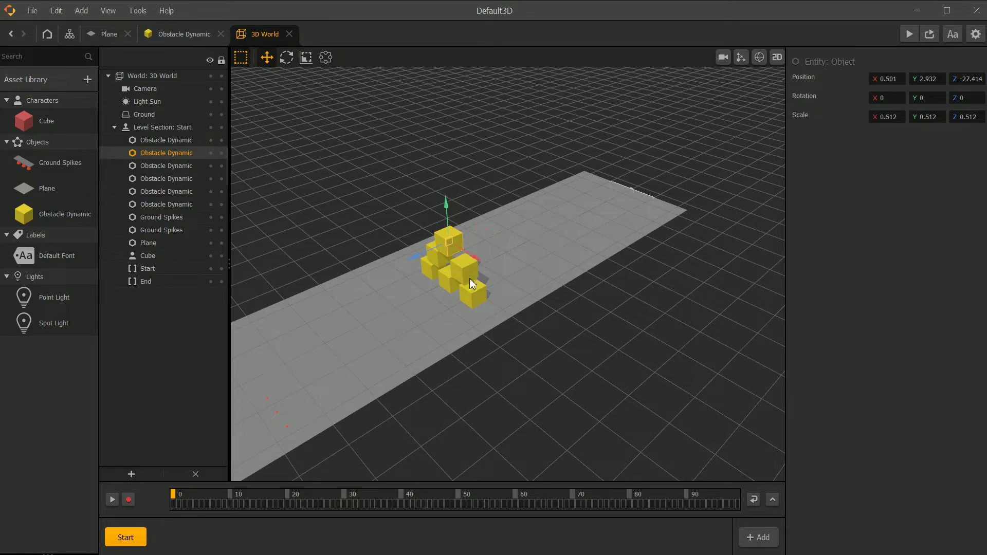
left_click(542, 372)
middle_click_drag(445, 303, 481, 282)
right_click_drag(481, 281, 501, 290)
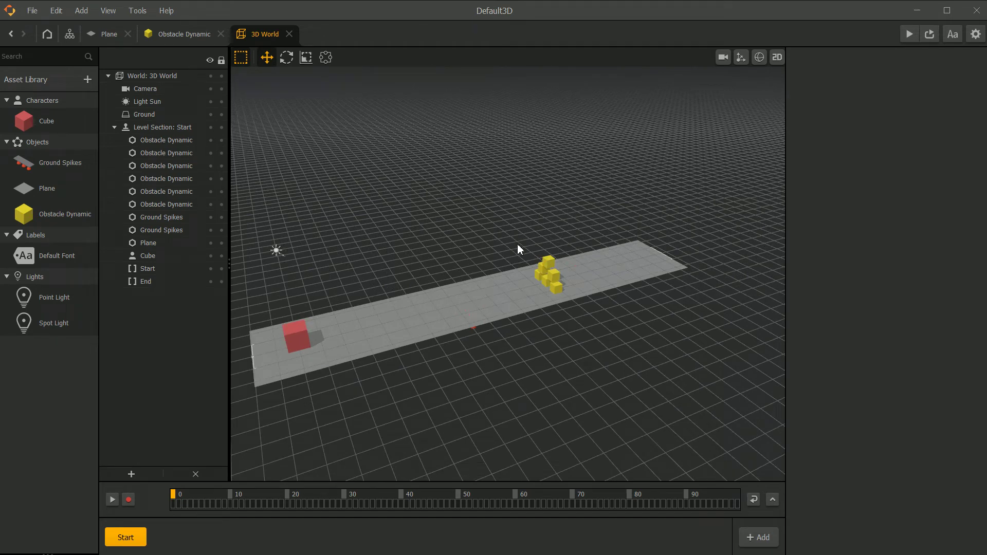
scroll(452, 298, "down", 1)
scroll(452, 297, "up", 2)
middle_click_drag(449, 298, 461, 295)
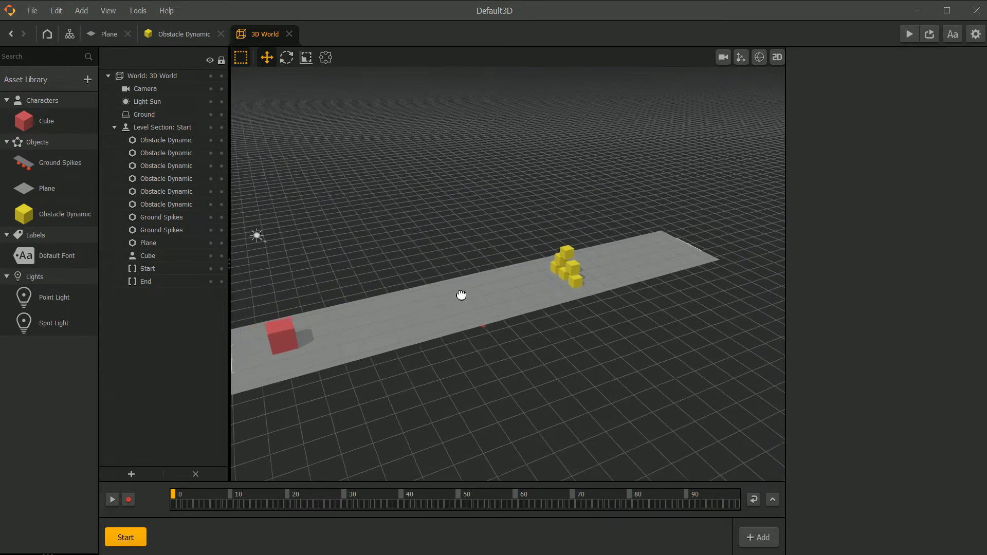
scroll(461, 295, "down", 3)
Add a UI Screen node in the project overview, connect the 3D World's UI output to it and open the screen for editing.
left_click(70, 34)
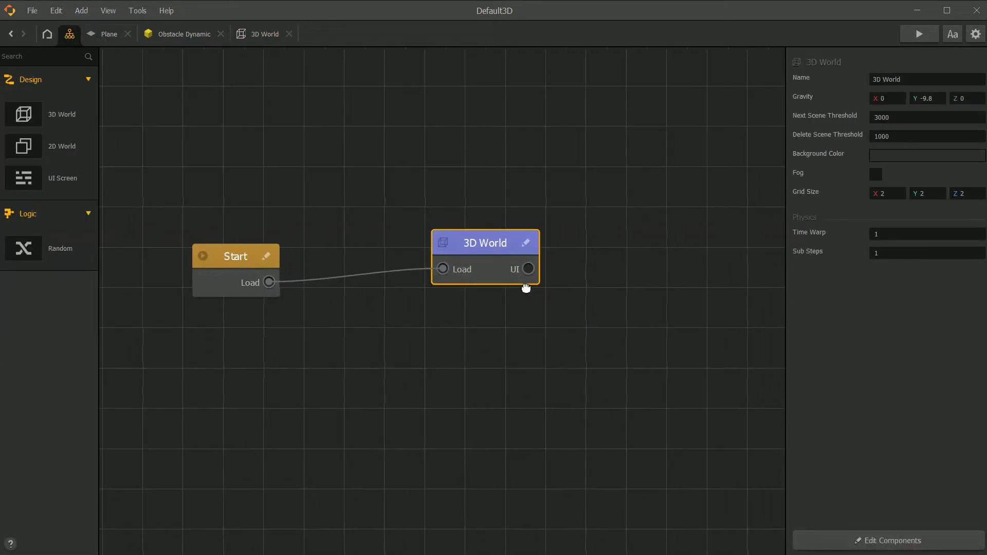
right_click(569, 218)
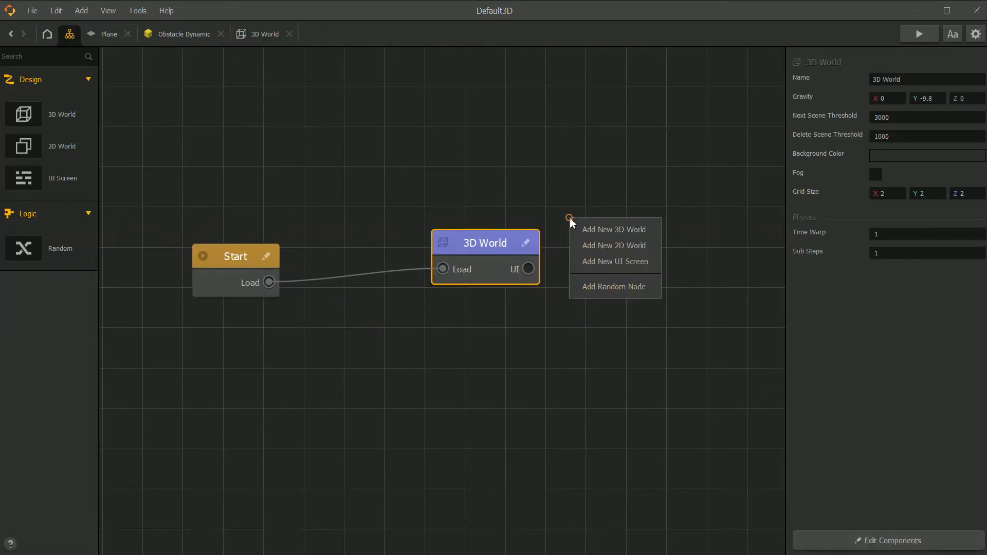
left_click(621, 259)
left_click_drag(528, 268, 604, 267)
double_click(652, 254)
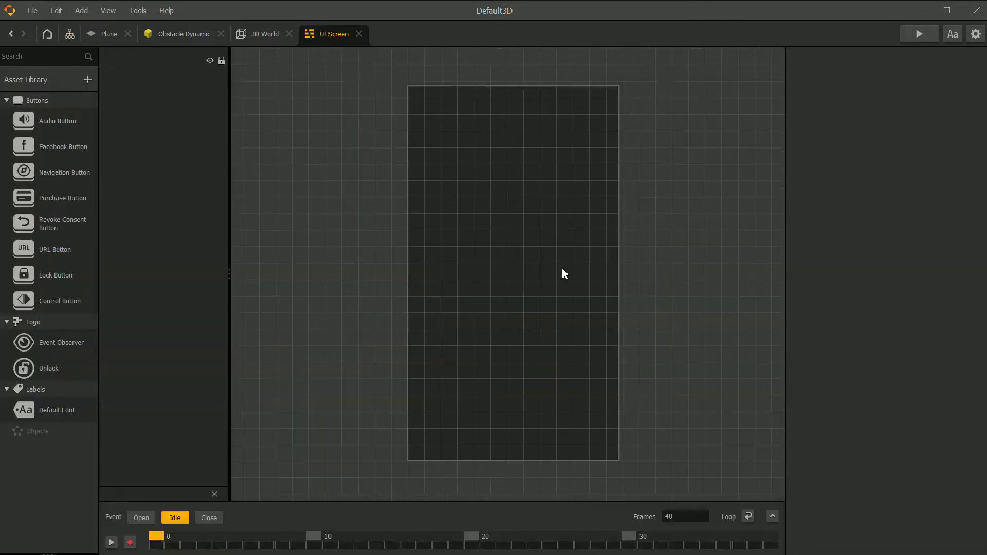
middle_click_drag(541, 288, 509, 293)
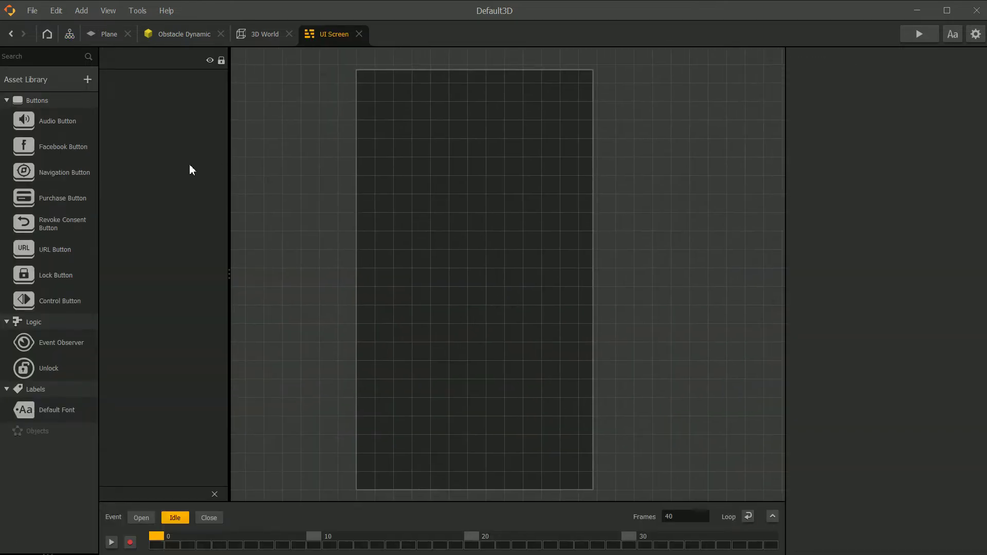
left_click(115, 37)
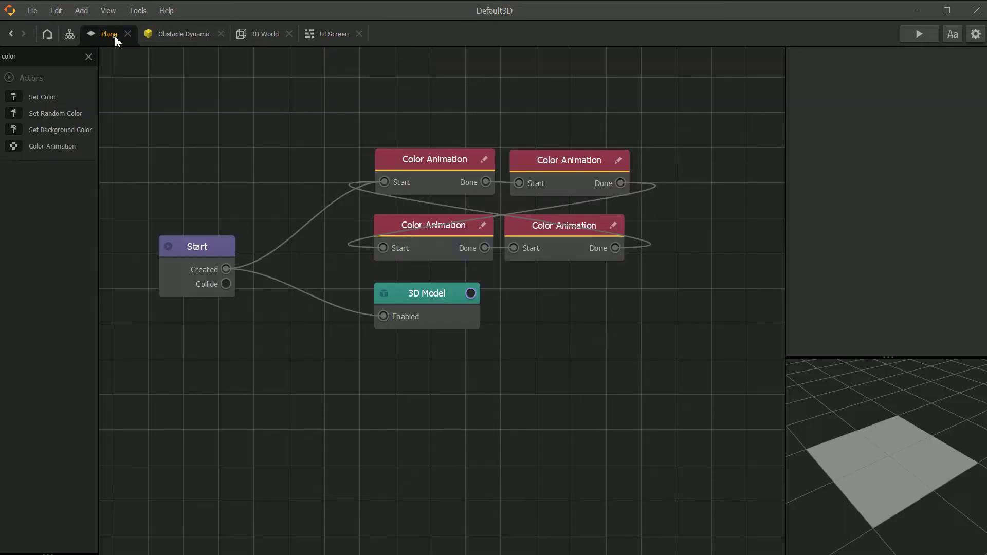
Open the UI Screen and browse the UI assets available in its Asset Library.
left_click(330, 42)
middle_click_drag(500, 210, 481, 220)
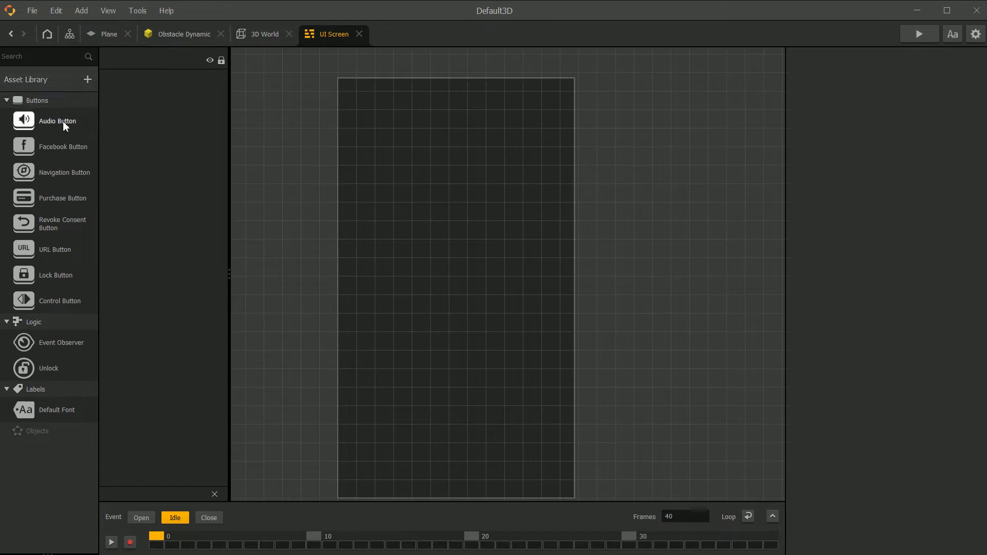
left_click(57, 89)
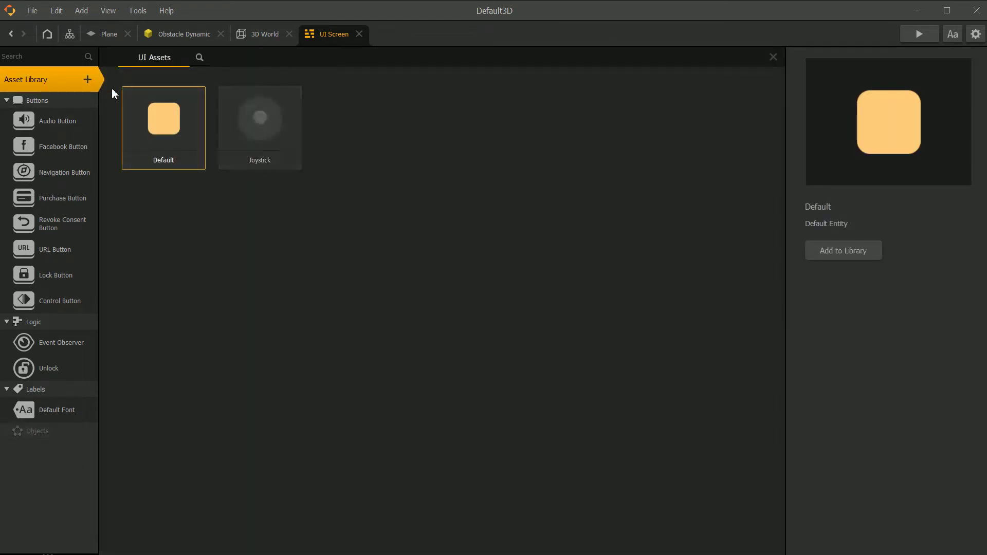
left_click(37, 80)
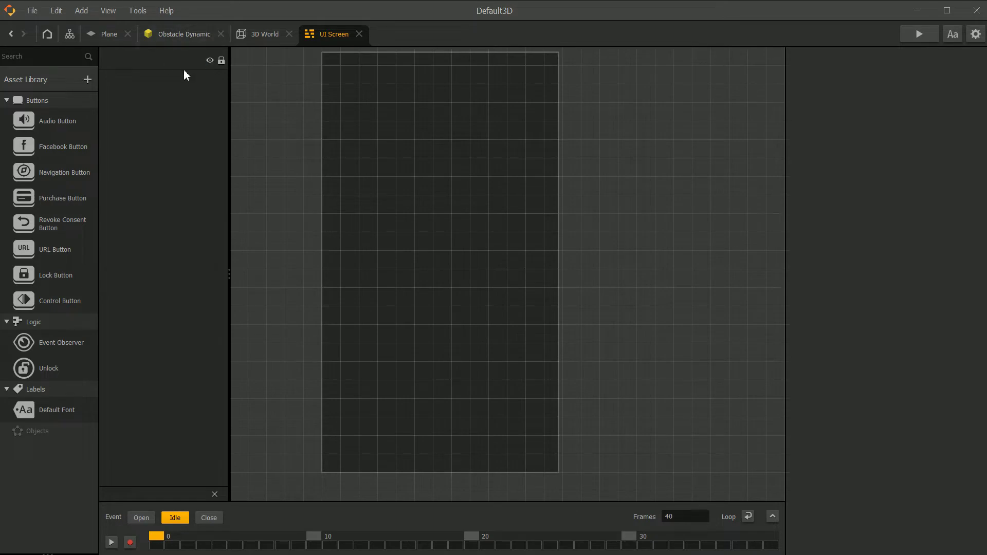
Go back to the project's node overview and open the 3D World scene from its node.
left_click(105, 35)
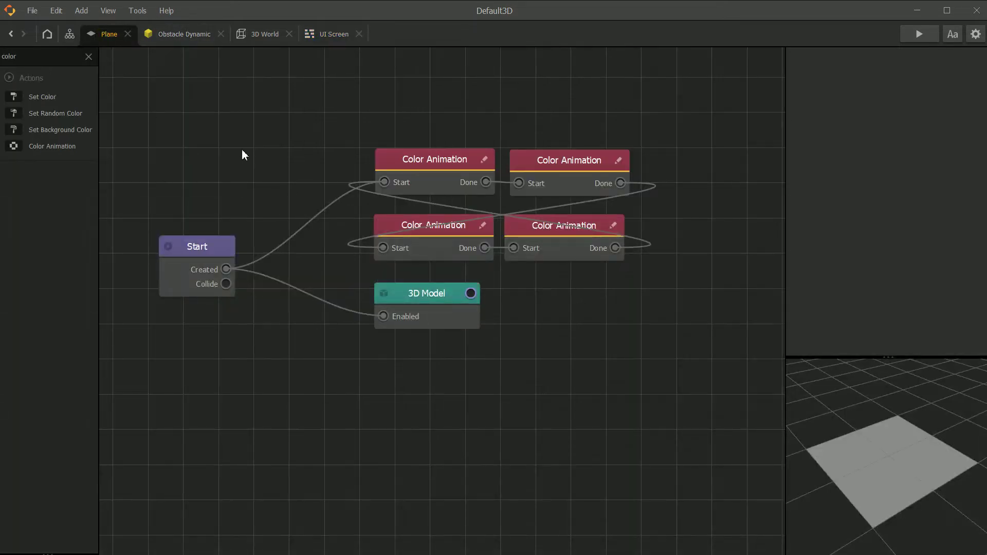
left_click(69, 35)
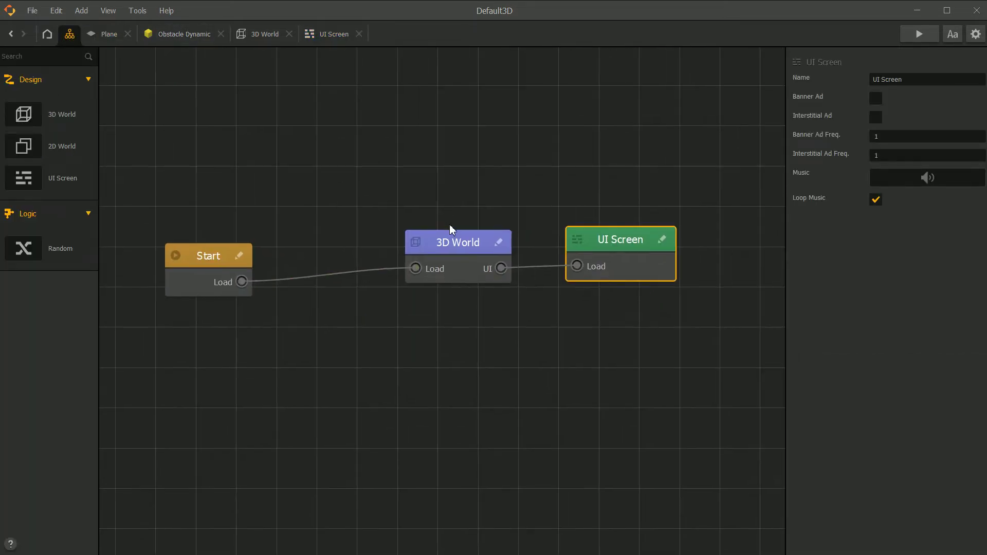
double_click(450, 242)
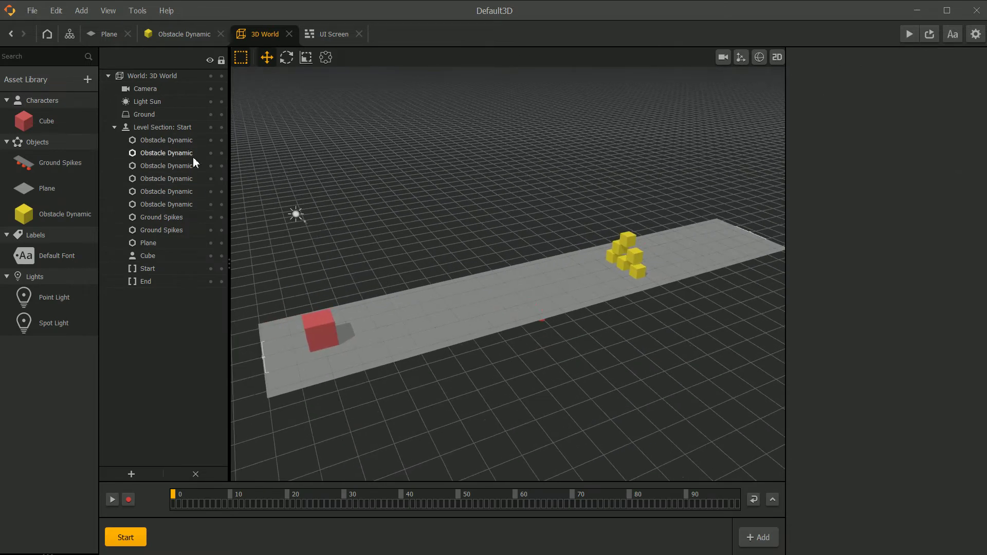
Review the properties of the Ground Spikes, Obstacle Dynamic and Cube assets, and preview the level.
left_click(56, 163)
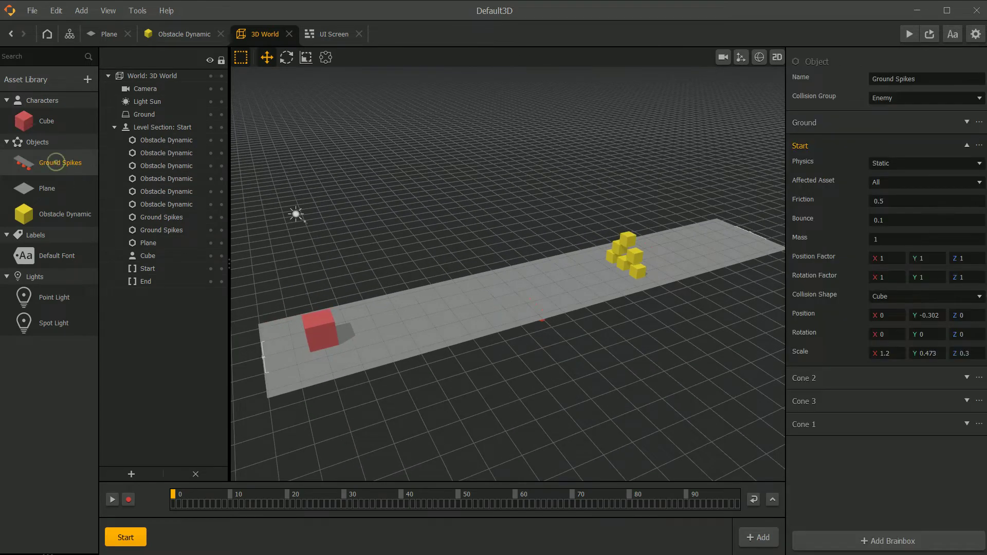
left_click(70, 215)
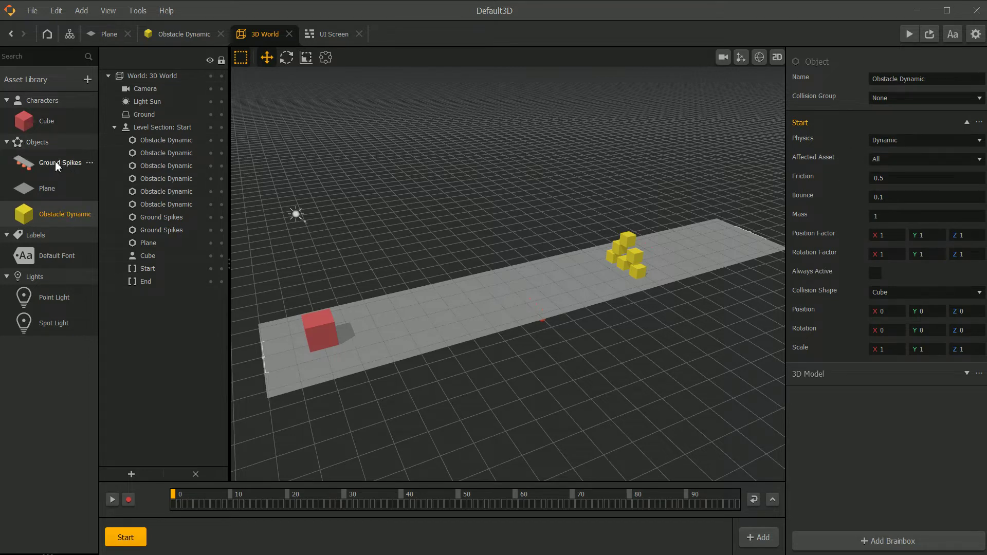
left_click(42, 131)
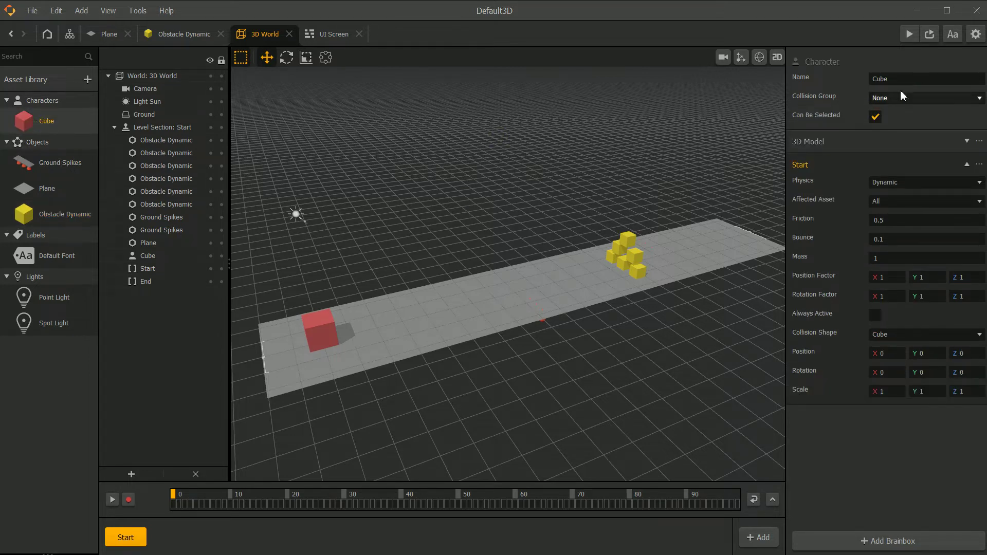
left_click(912, 33)
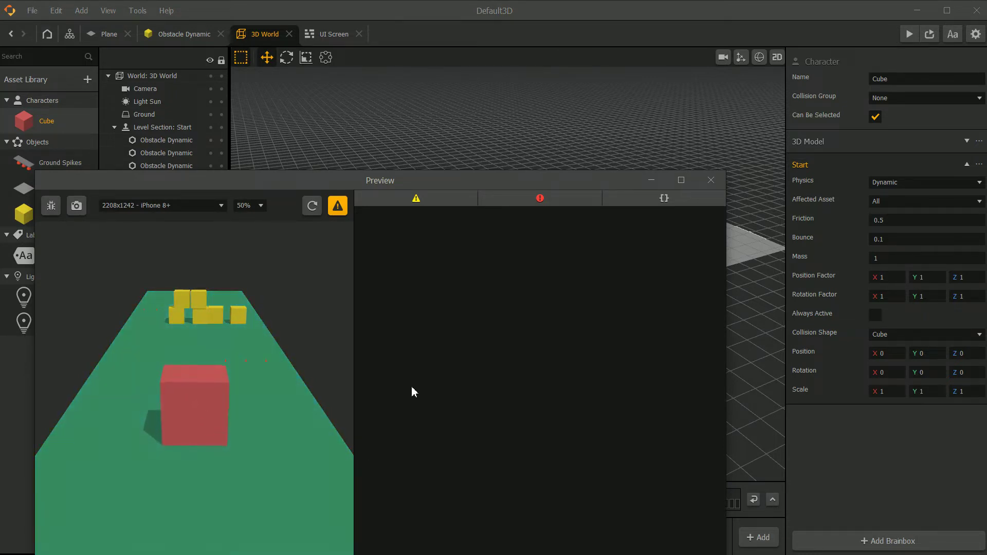
left_click(710, 180)
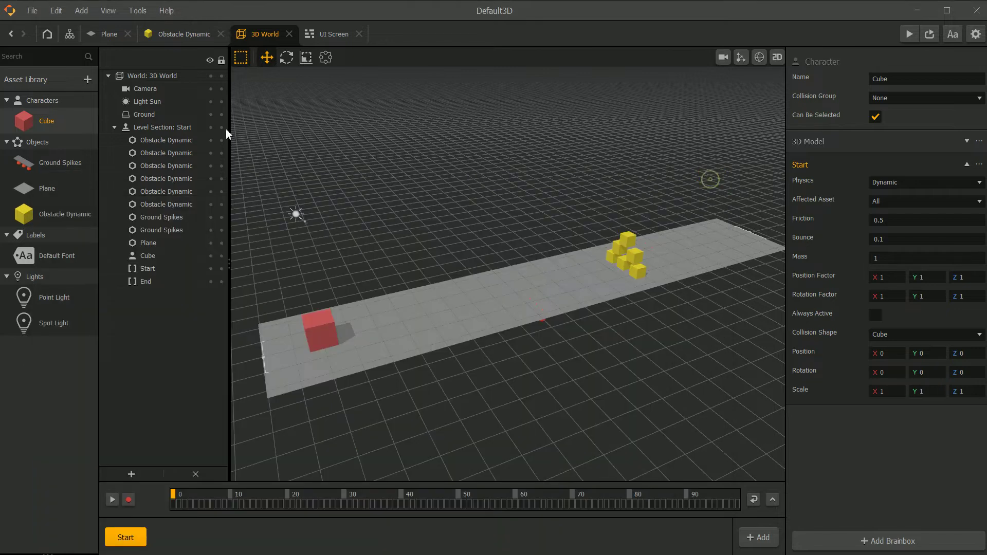
Examine the settings of the 3D World, the Camera and the Cube character.
left_click(171, 77)
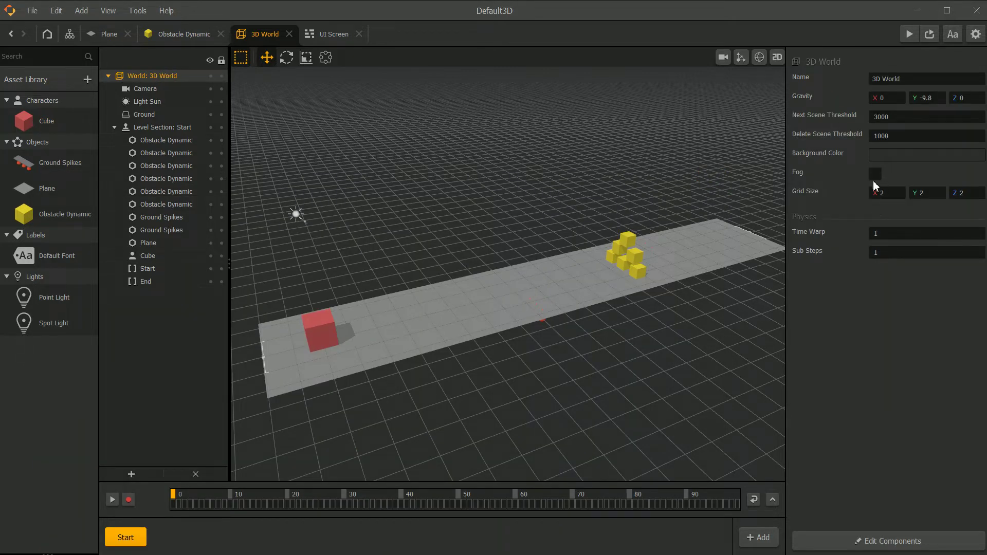
left_click(145, 89)
left_click(148, 75)
middle_click_drag(504, 326, 483, 291)
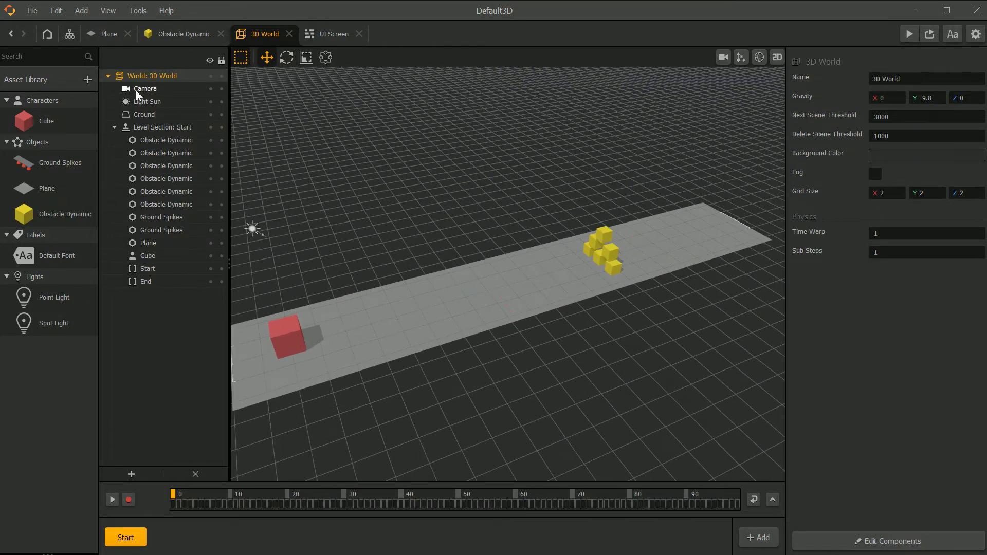
left_click(64, 124)
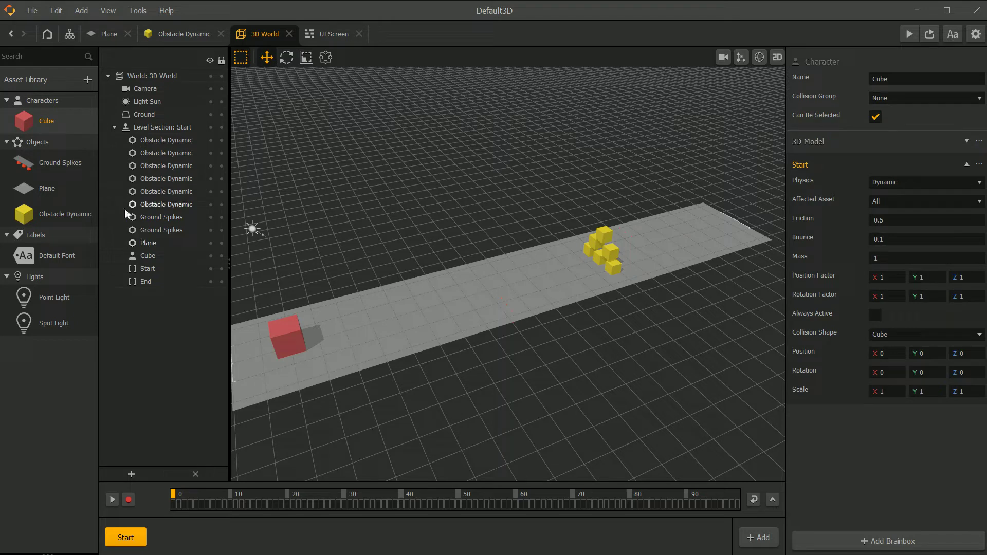
Set the Camera's Position Follow option to Character.
left_click(145, 89)
left_click(920, 156)
left_click(921, 164)
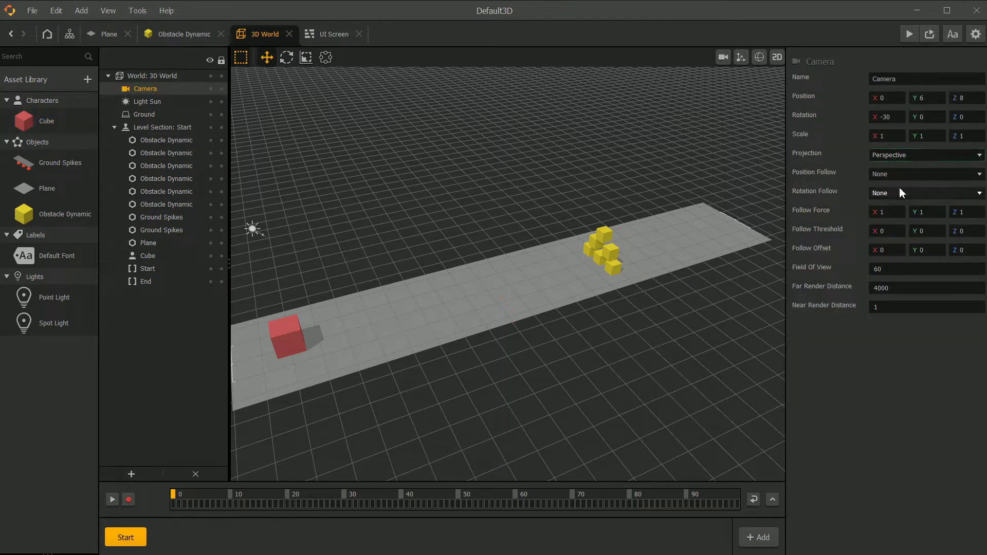
left_click(920, 174)
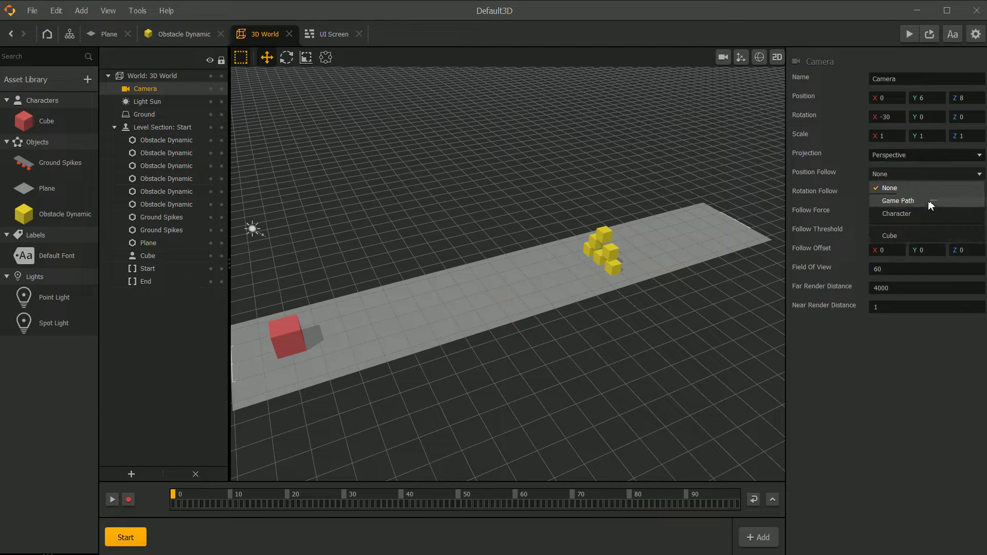
left_click(928, 216)
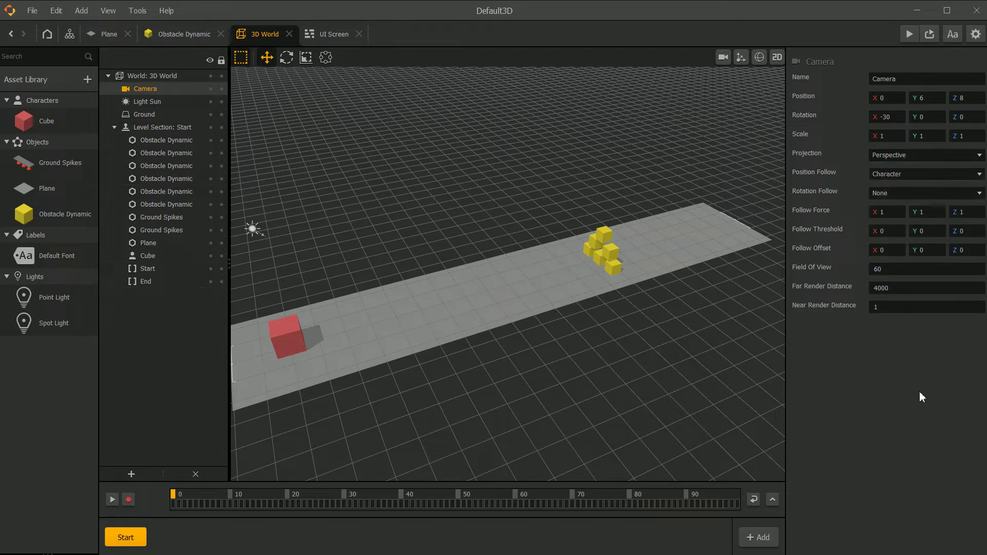
In camera view, reposition the camera to about X 5.8, Y 15.06, Z 8.84 with rotation about X -43.8, Y 15.6.
left_click(723, 58)
left_click_drag(463, 233, 592, 276)
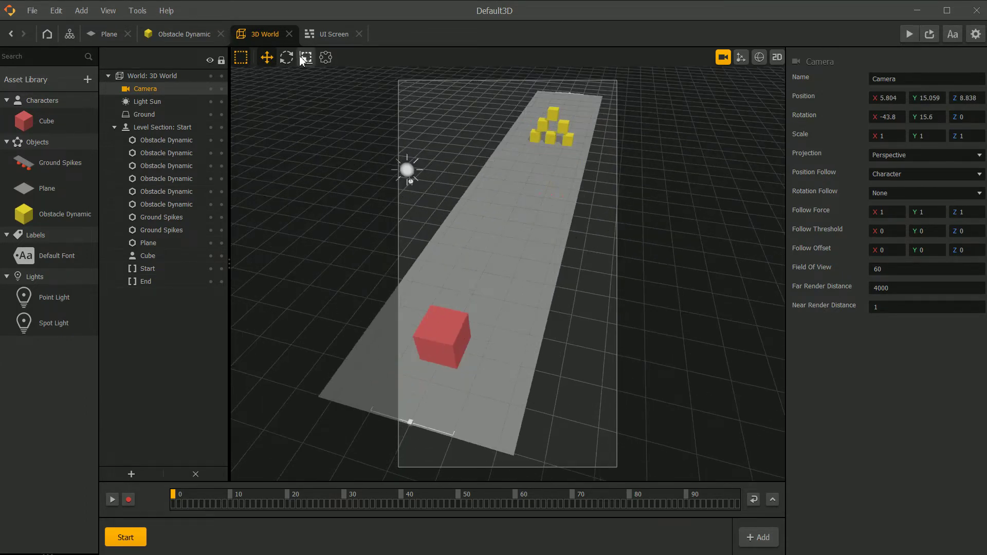
left_click(724, 60)
Preview the level from the new camera angle at 25% and 50% scale and test moving the red cube.
left_click(909, 34)
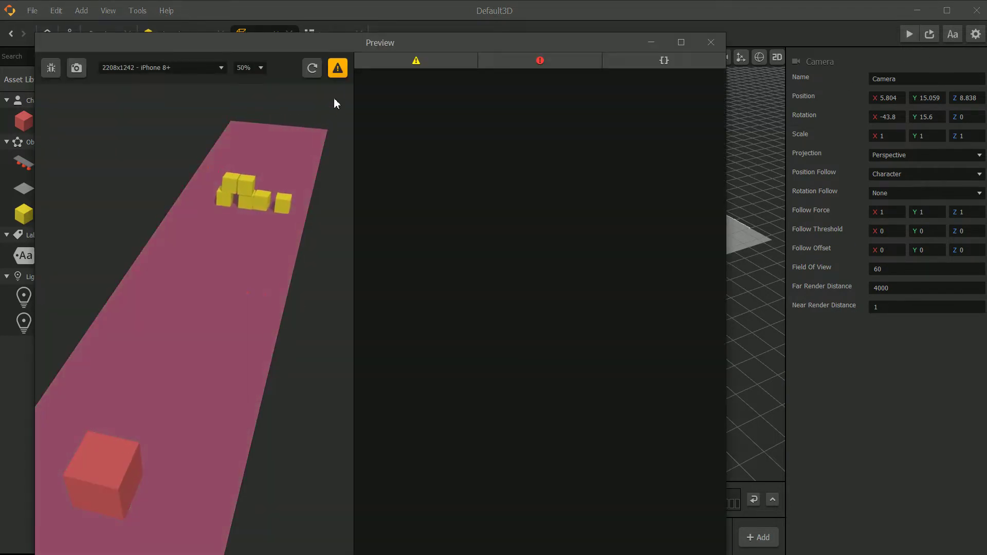
left_click(252, 69)
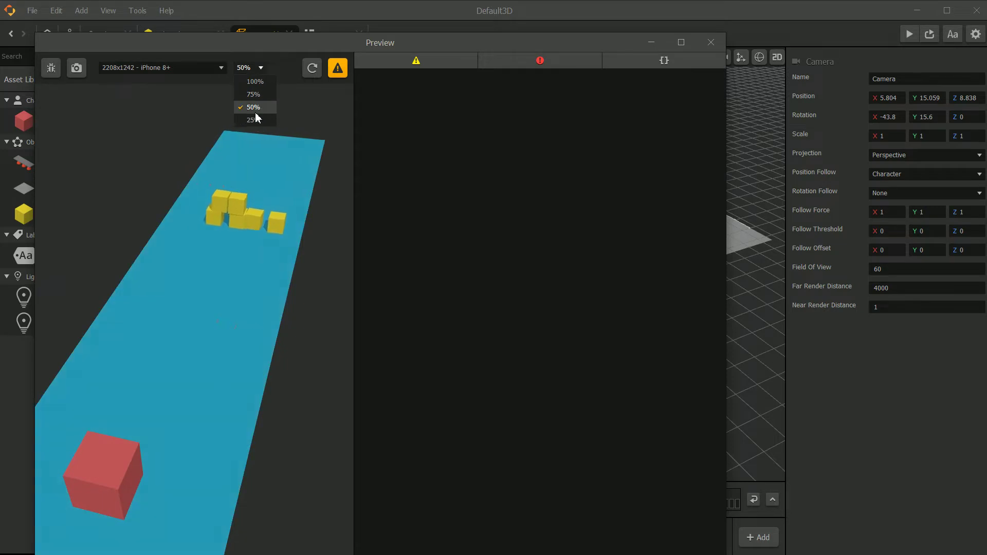
left_click(253, 120)
left_click_drag(302, 44, 537, 40)
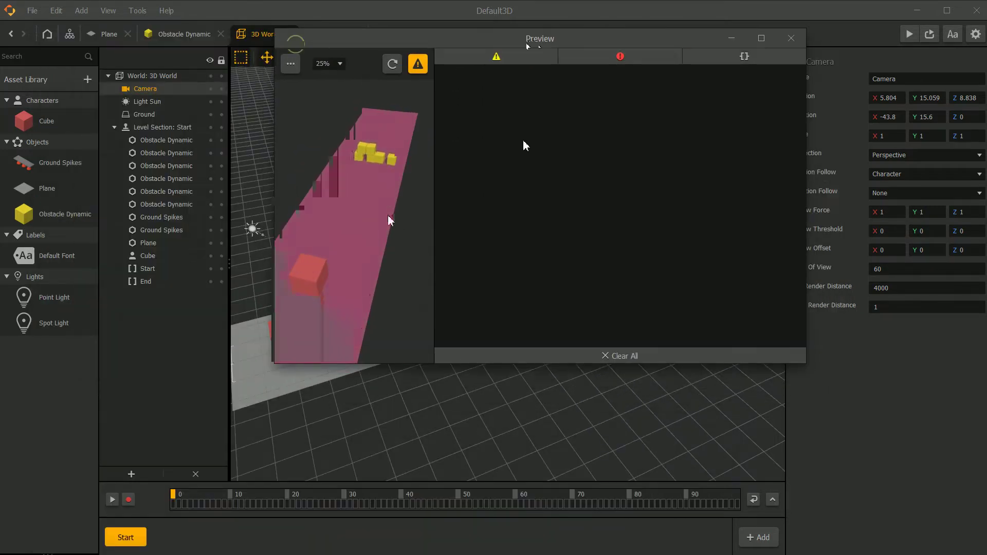
left_click(323, 64)
left_click(338, 107)
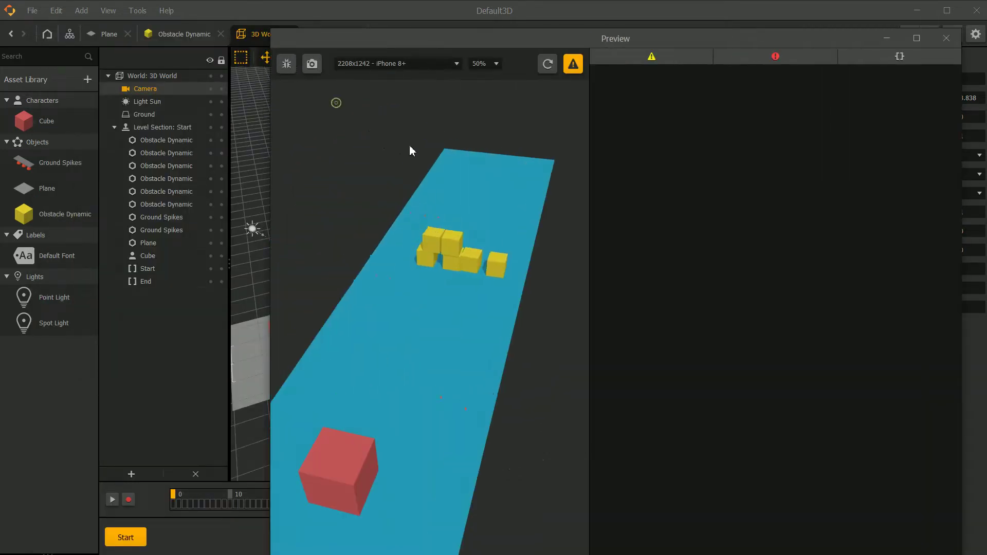
left_click_drag(436, 40, 426, 0)
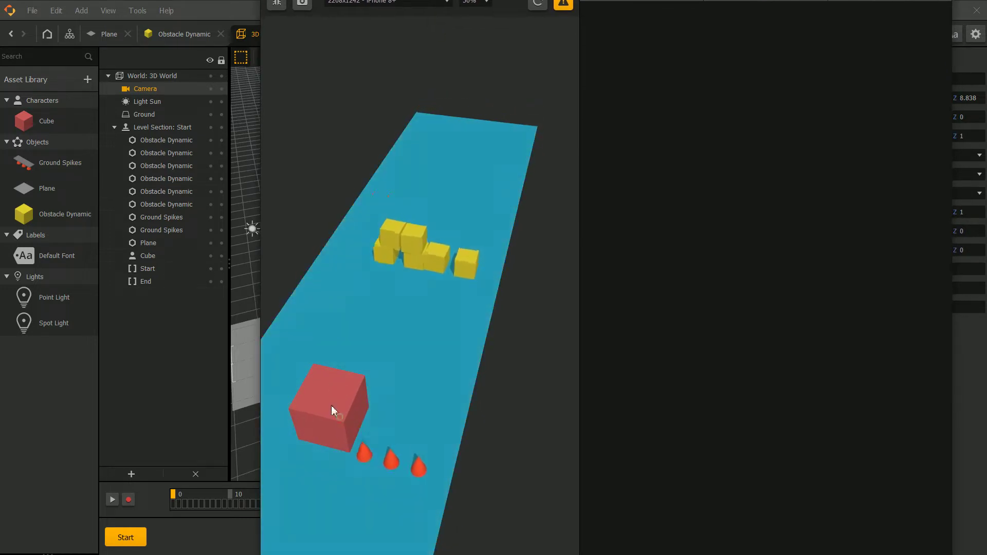
key("Escape")
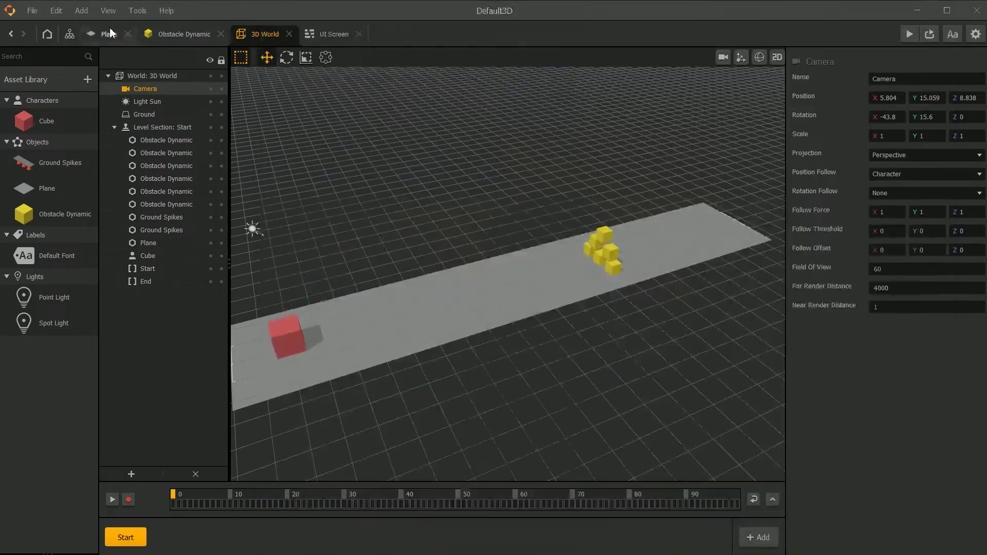
Open the Cube character's node graph and move the Move and Touch Move nodes higher, with Touch Move above Move.
left_click(17, 125)
double_click(17, 125)
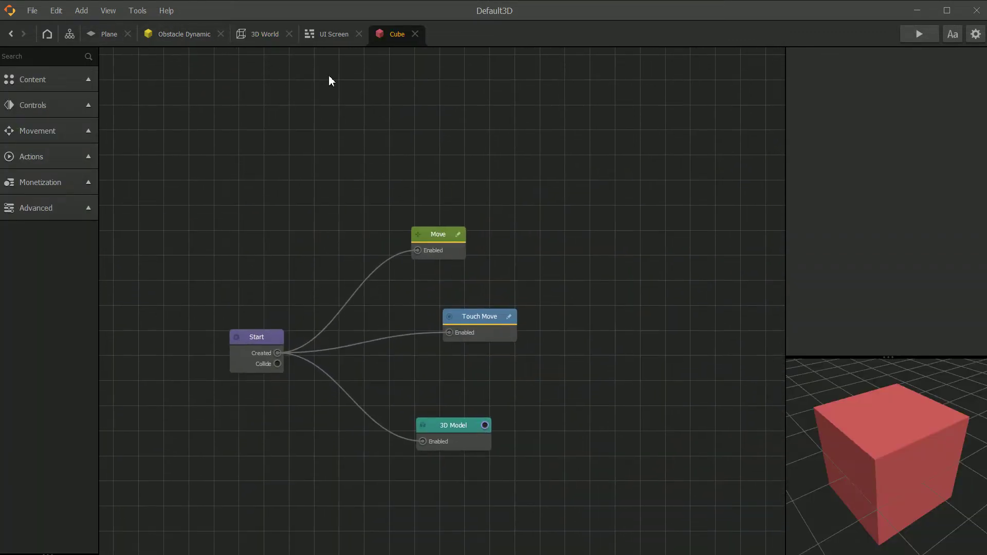
left_click_drag(427, 230, 468, 197)
left_click_drag(455, 309, 410, 136)
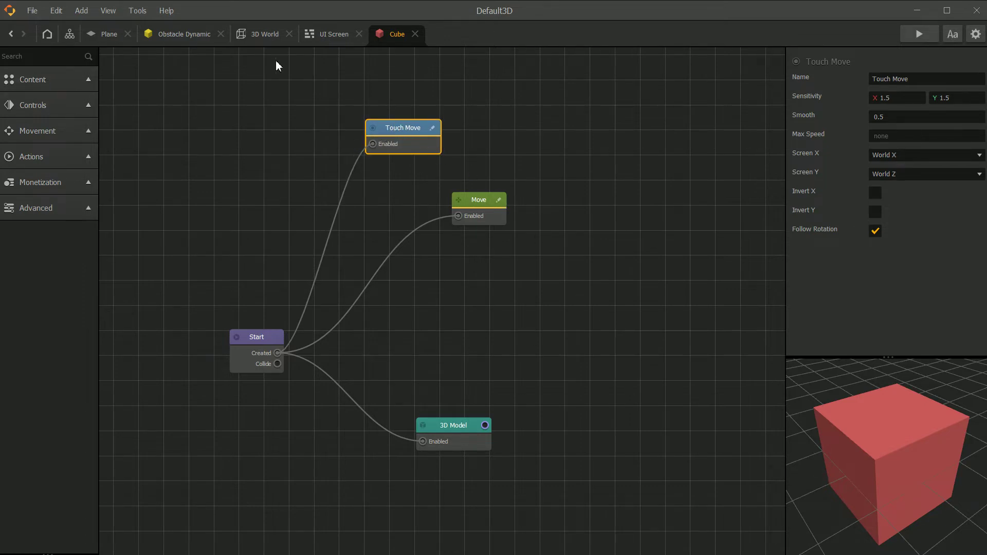
left_click_drag(416, 136, 413, 127)
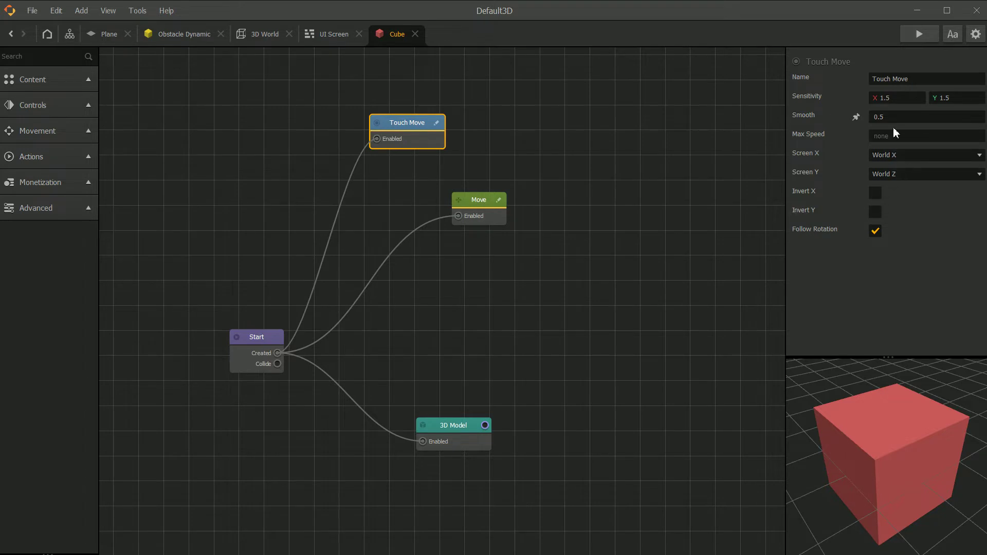
Try enabling Invert X and Invert Y on the Touch Move node and preview the effect on the cube's movement.
left_click(875, 193)
left_click(875, 211)
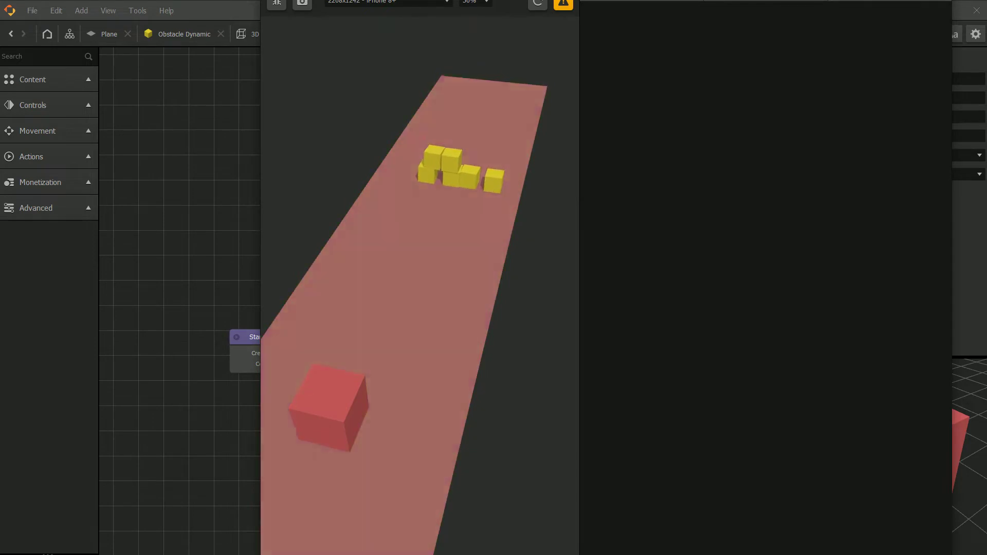
left_click(907, 3)
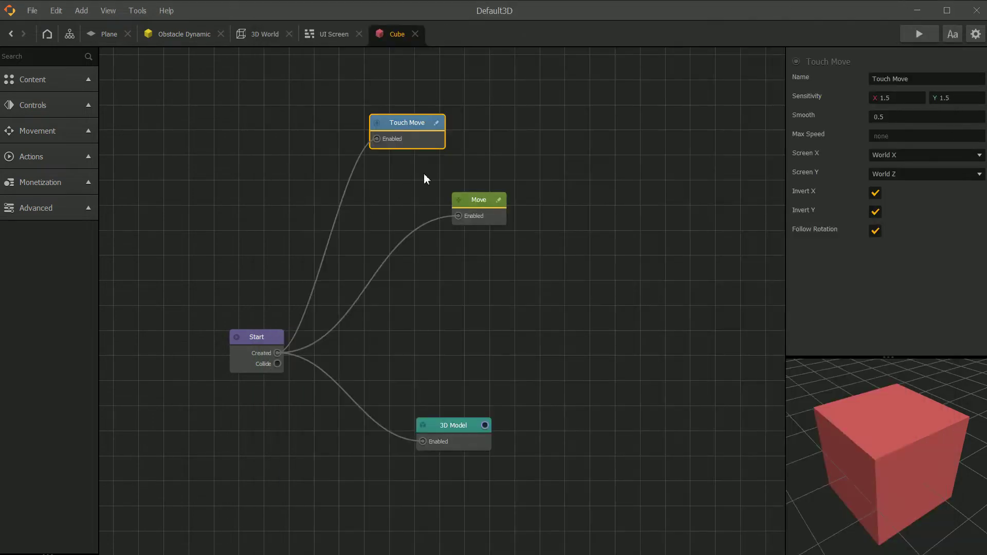
Replace the Touch Move node with a fresh one from Controls and connect it to the Start node's Created output.
key("Delete")
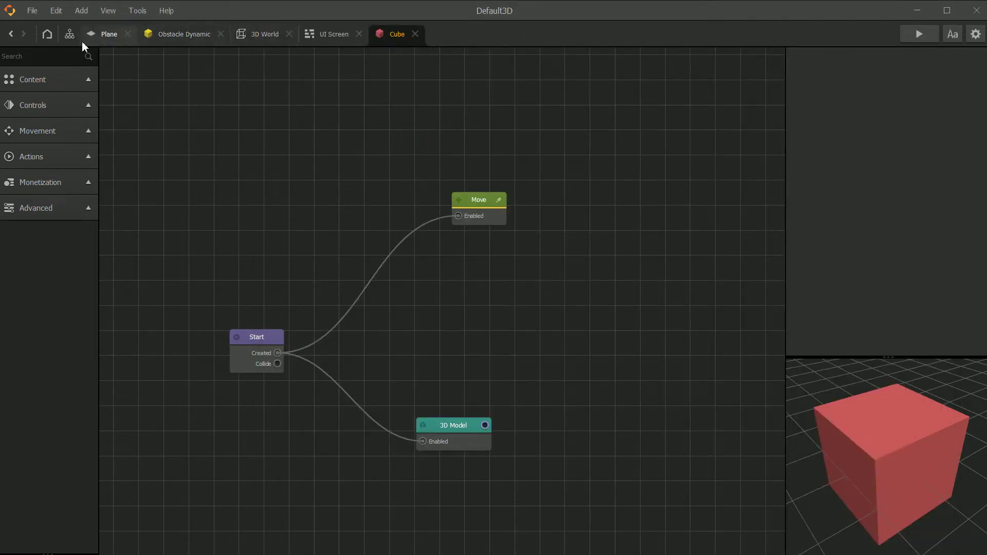
left_click(50, 78)
left_click(75, 78)
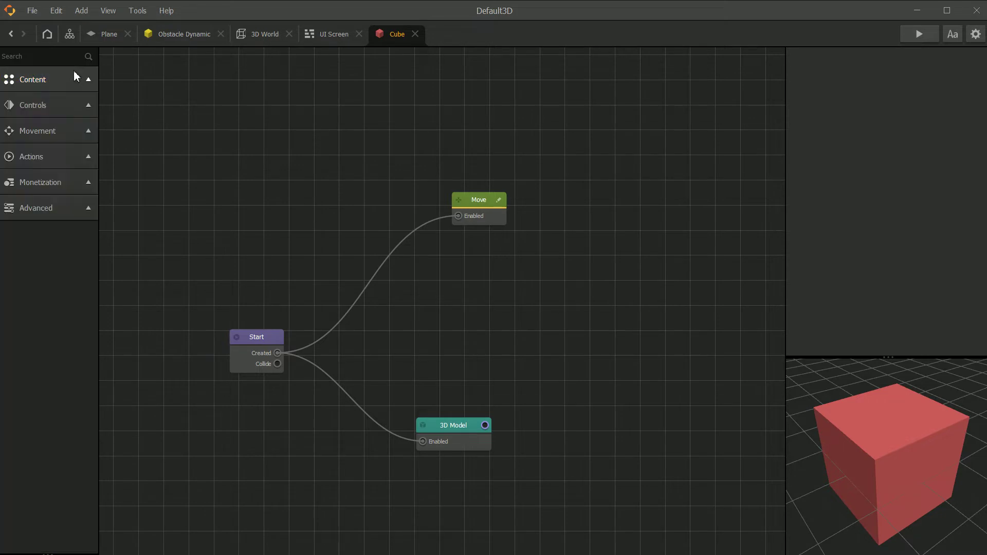
left_click(57, 103)
left_click_drag(54, 143, 325, 133)
key("Delete")
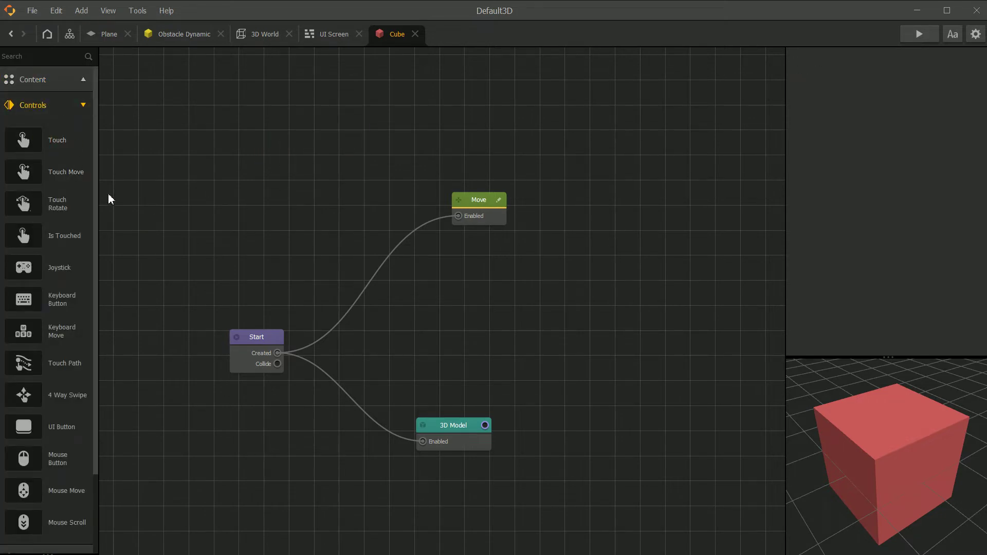
left_click_drag(62, 172, 319, 151)
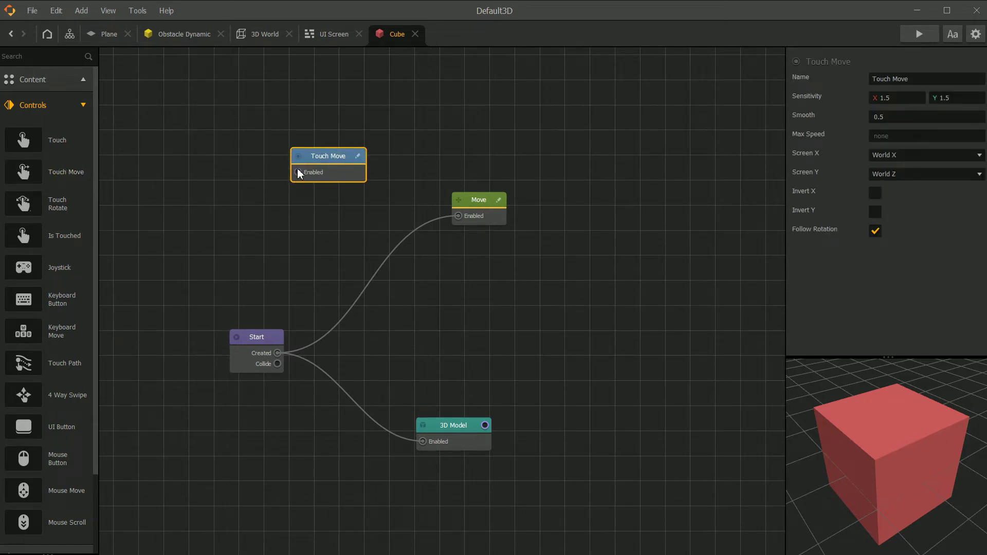
Inspect the Cube's Start node settings and its available Physics types.
left_click(272, 342)
left_click(920, 100)
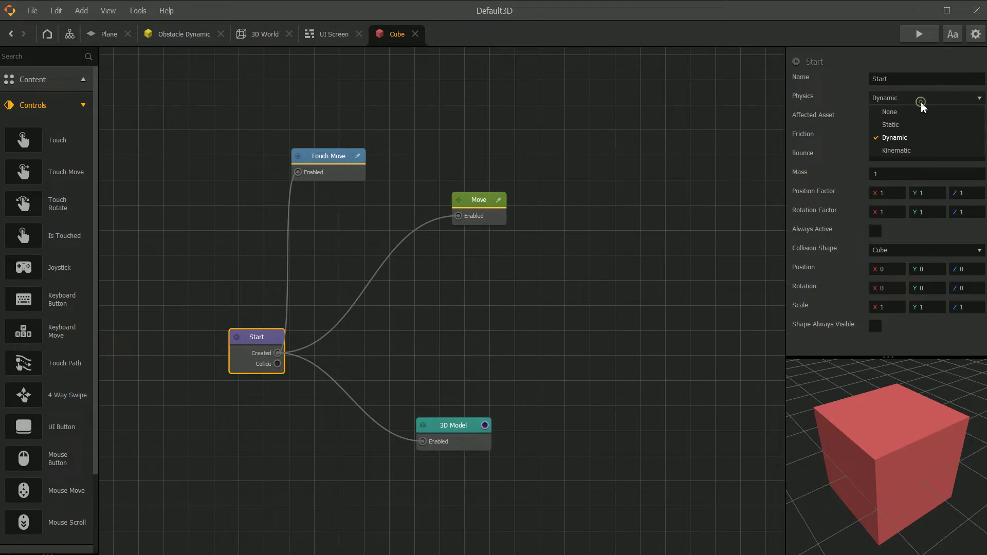
left_click(920, 101)
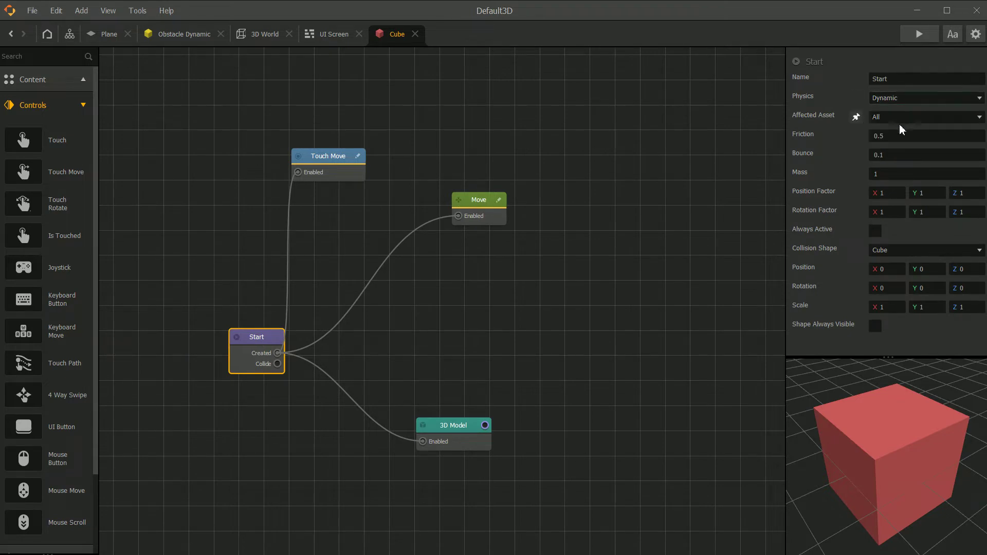
Preview the game to check how the red cube behaves, and close the preview.
left_click(916, 33)
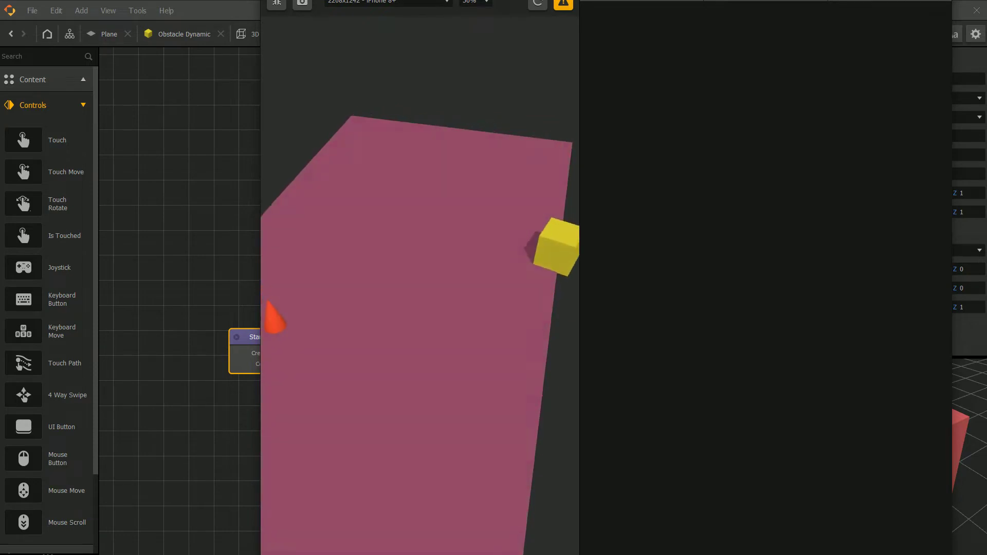
key("Escape")
scroll(307, 207, "up", 2)
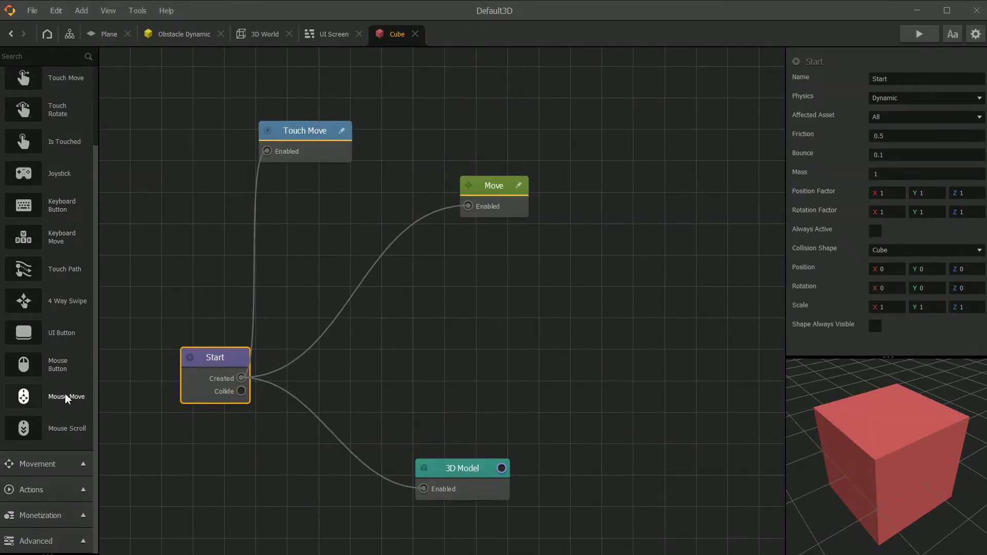
Try adding a node from the Movement category to the Cube's graph and delete it.
left_click(73, 464)
scroll(48, 288, "up", 5)
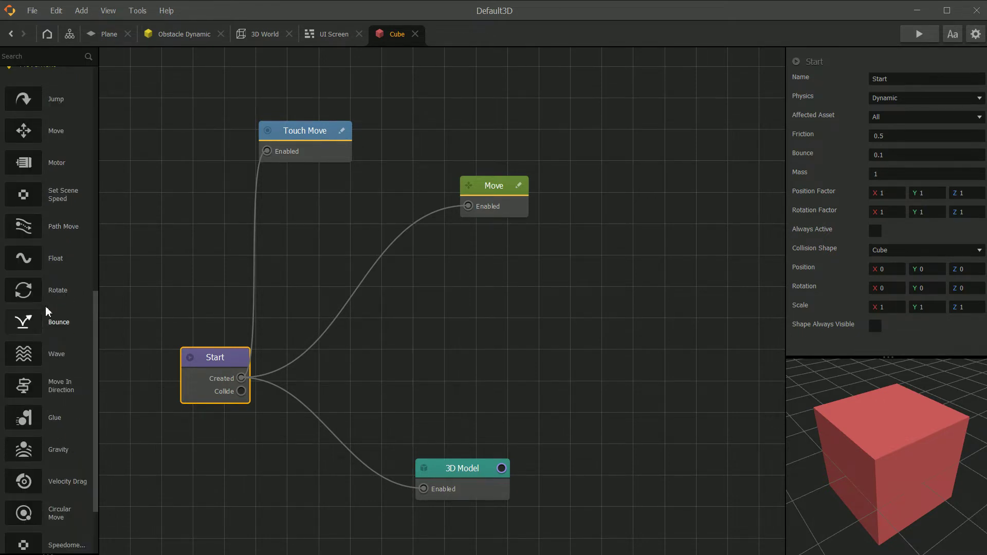
scroll(39, 409, "down", 5)
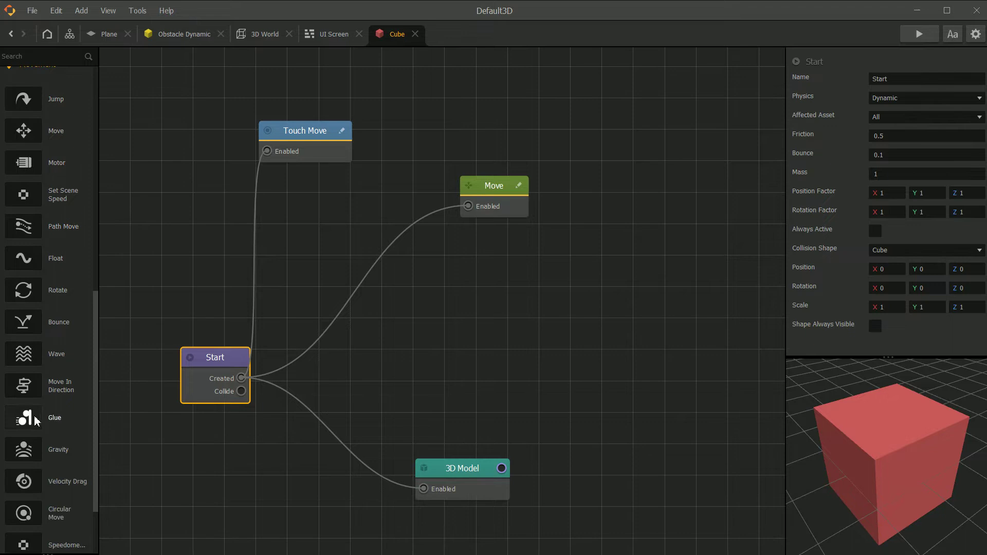
left_click_drag(35, 431, 455, 347)
key("Delete")
Try adding an Add Point node from Actions, inspect its Local/Global and Points/Coins options, and delete it.
left_click(80, 489)
scroll(54, 431, "down", 5)
scroll(49, 381, "down", 3)
scroll(54, 308, "up", 3)
left_click_drag(49, 353, 505, 304)
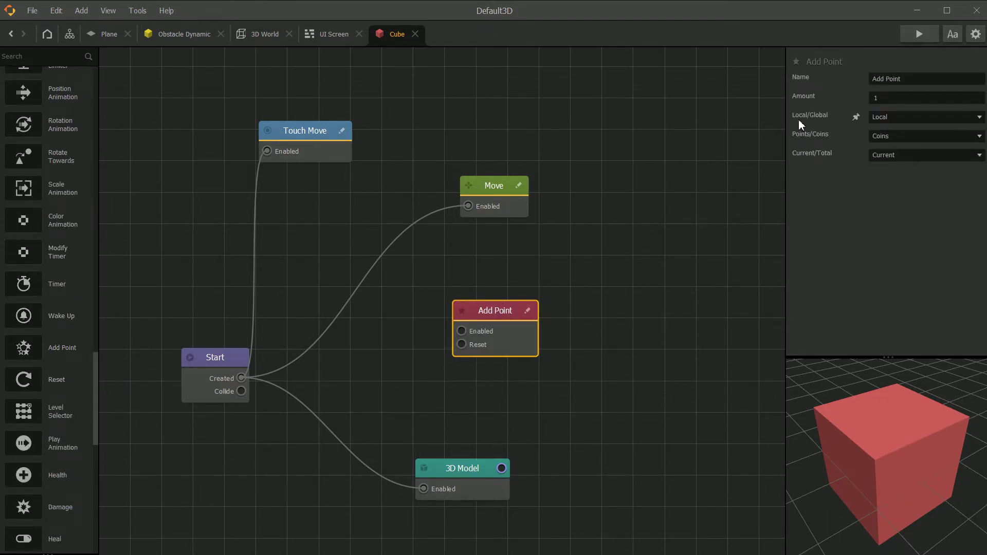
left_click(912, 117)
left_click(907, 143)
left_click(913, 138)
left_click(914, 139)
left_click_drag(506, 311, 550, 290)
key("Delete")
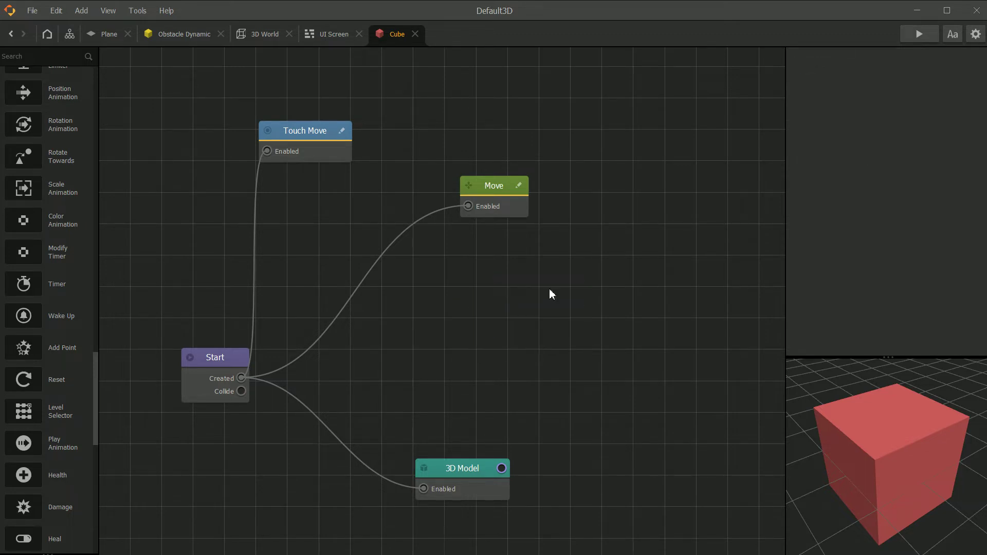
left_click(32, 13)
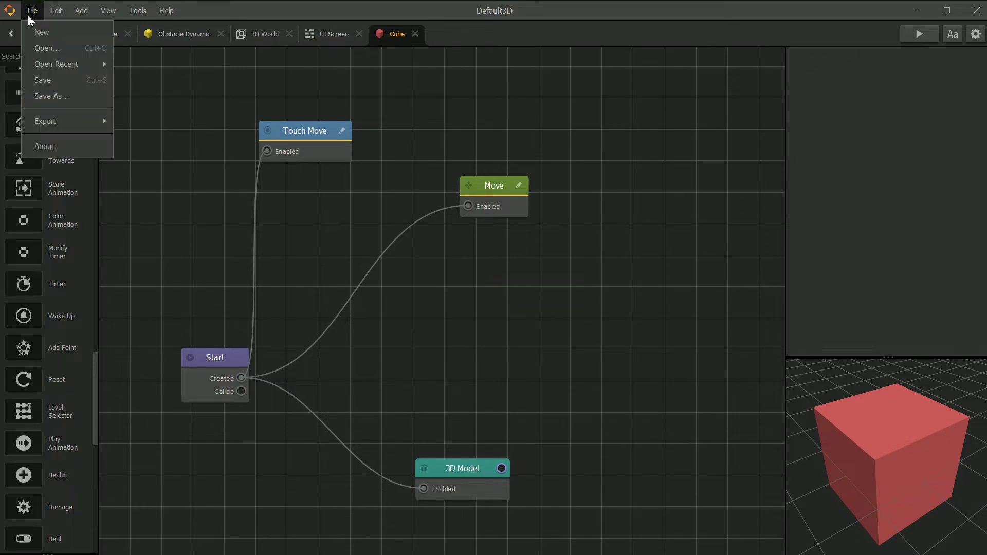
left_click(41, 31)
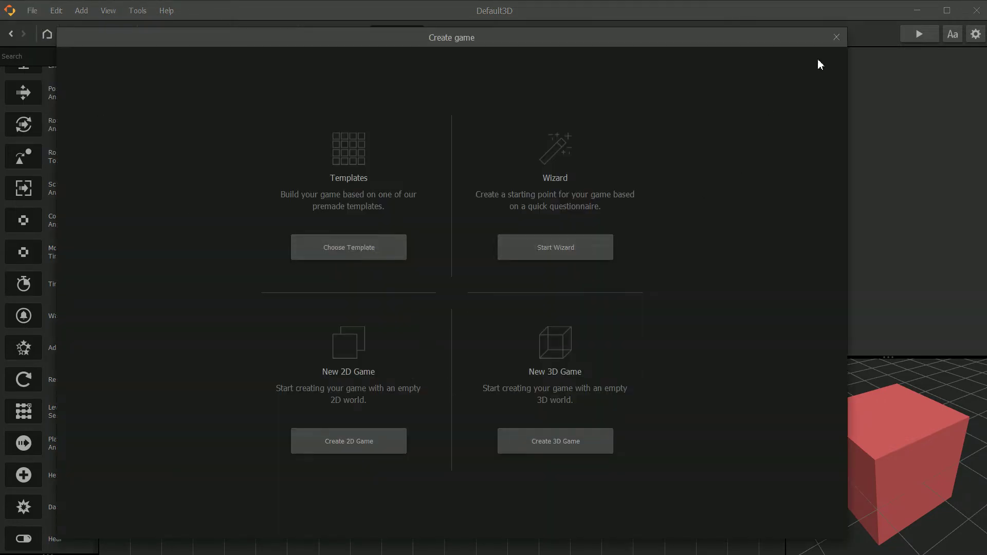
left_click(835, 43)
Open the recent project Kubito_plat.bbdoc.
left_click(31, 14)
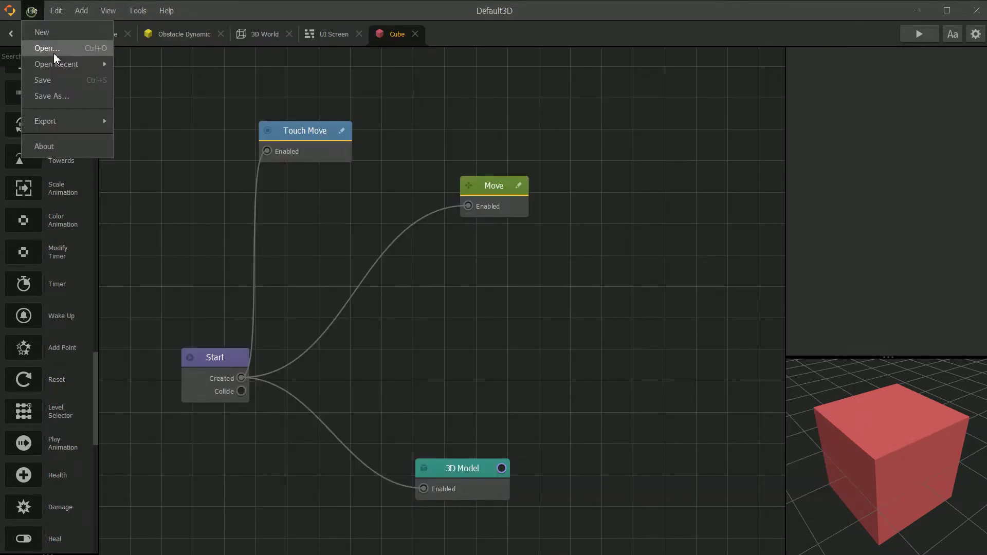
mouse_move(61, 66)
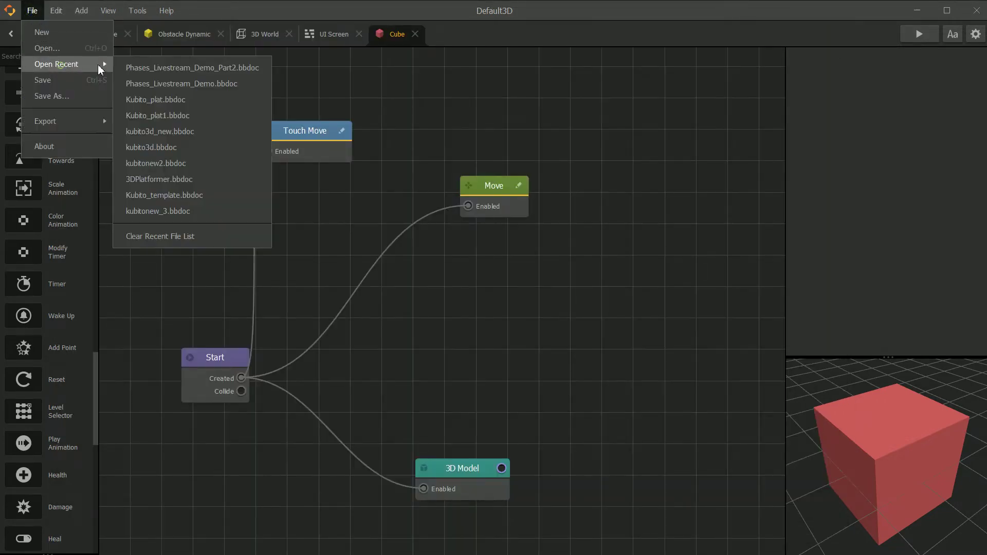
left_click(204, 101)
left_click(501, 290)
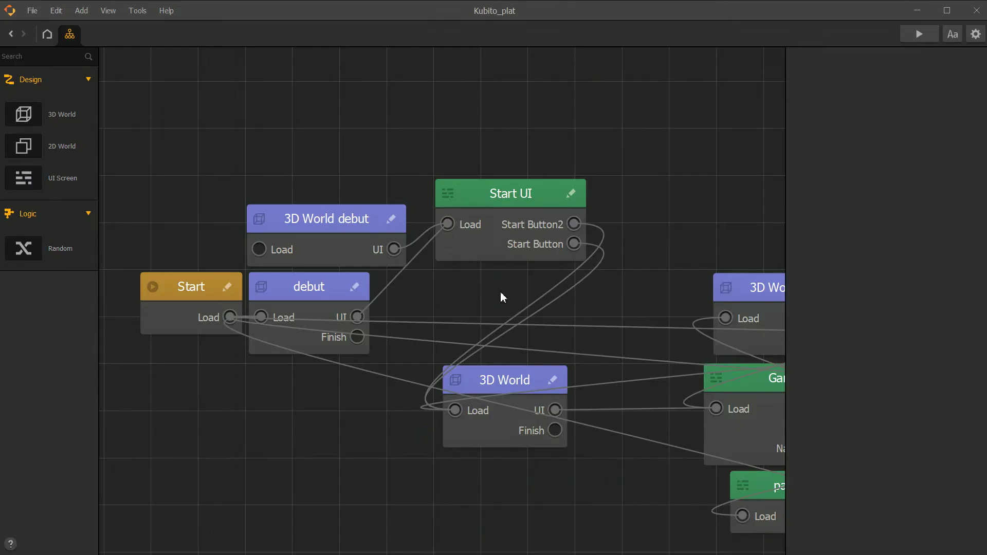
Examine the project's screen graph and play a first round of the Kubito game in the preview.
scroll(501, 292, "down", 3)
left_click_drag(645, 96, 556, 85)
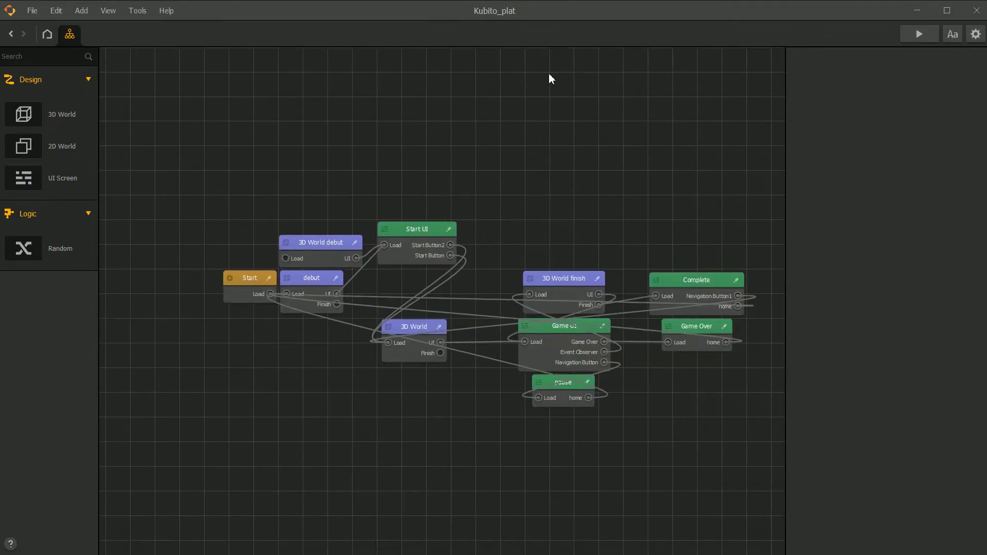
scroll(556, 84, "up", 1)
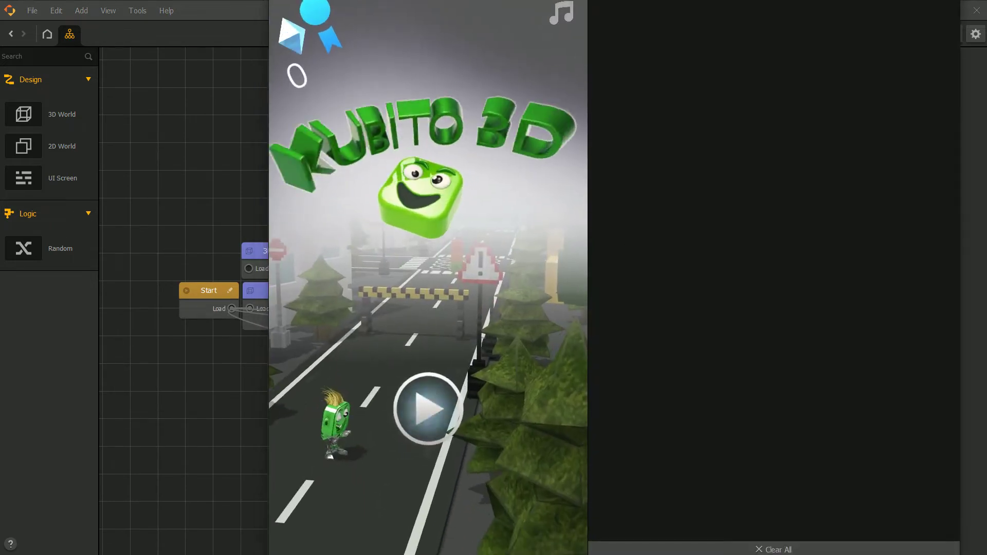
left_click(430, 427)
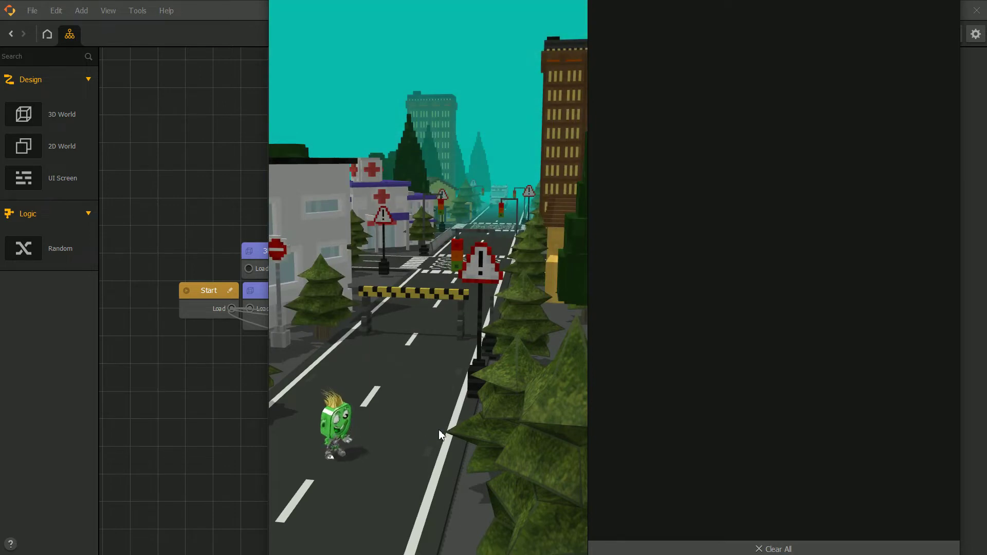
mouse_move(440, 467)
left_mouse_down()
mouse_move(422, 445)
mouse_move(448, 442)
mouse_move(395, 443)
mouse_move(417, 456)
mouse_move(617, 465)
left_mouse_up()
left_click(305, 517)
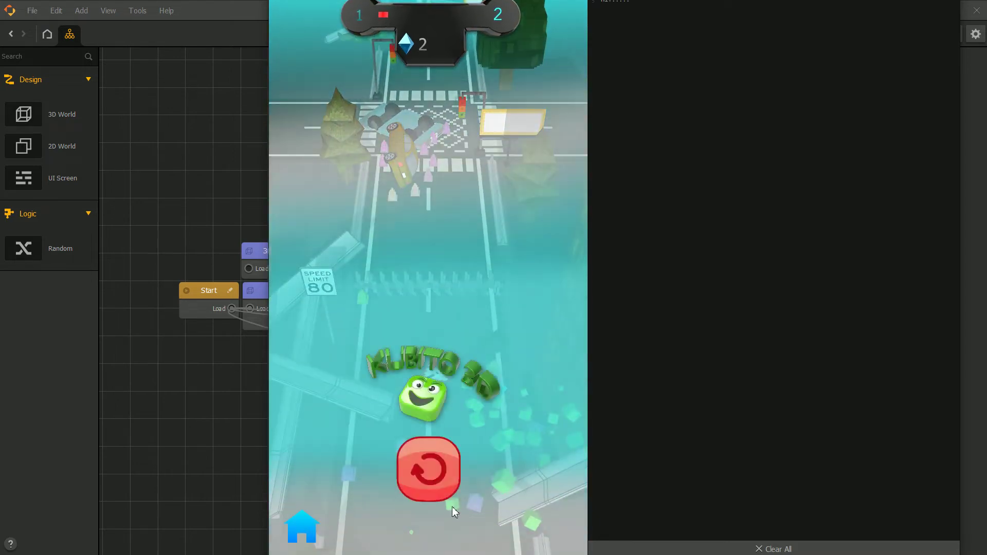
Restart the Kubito level, play another round with the jump control, and close the preview.
left_click(425, 468)
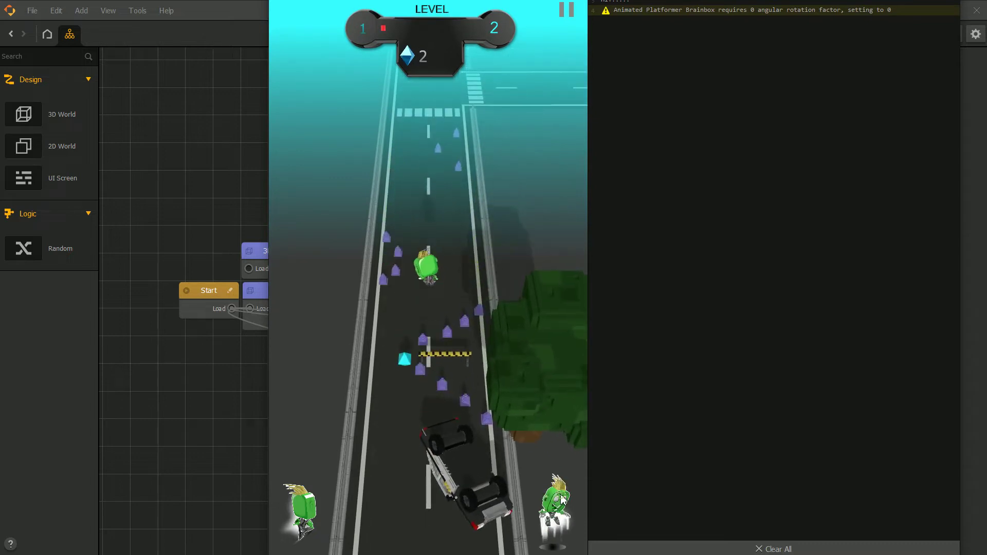
mouse_move(488, 455)
left_mouse_down()
mouse_move(458, 443)
mouse_move(480, 437)
mouse_move(528, 460)
mouse_move(460, 476)
mouse_move(519, 483)
mouse_move(452, 481)
mouse_move(489, 502)
mouse_move(473, 504)
mouse_move(482, 500)
mouse_move(467, 496)
mouse_move(487, 490)
mouse_move(472, 483)
mouse_move(495, 482)
mouse_move(447, 446)
left_mouse_up()
left_click(543, 498)
left_click(539, 499)
left_click(533, 483)
left_click(535, 501)
left_click(552, 500)
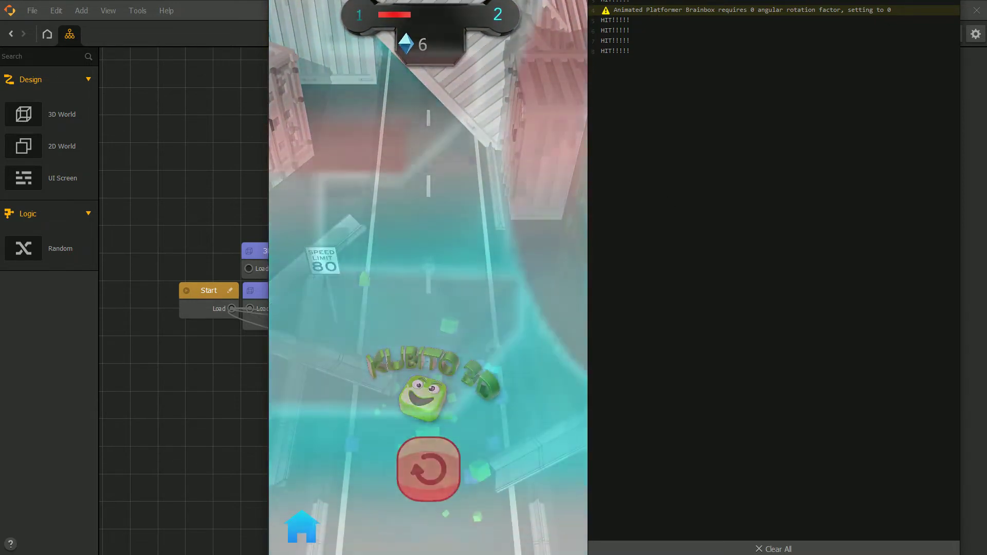
key("Escape")
Open the 3D World and duplicate level section 21.
double_click(425, 352)
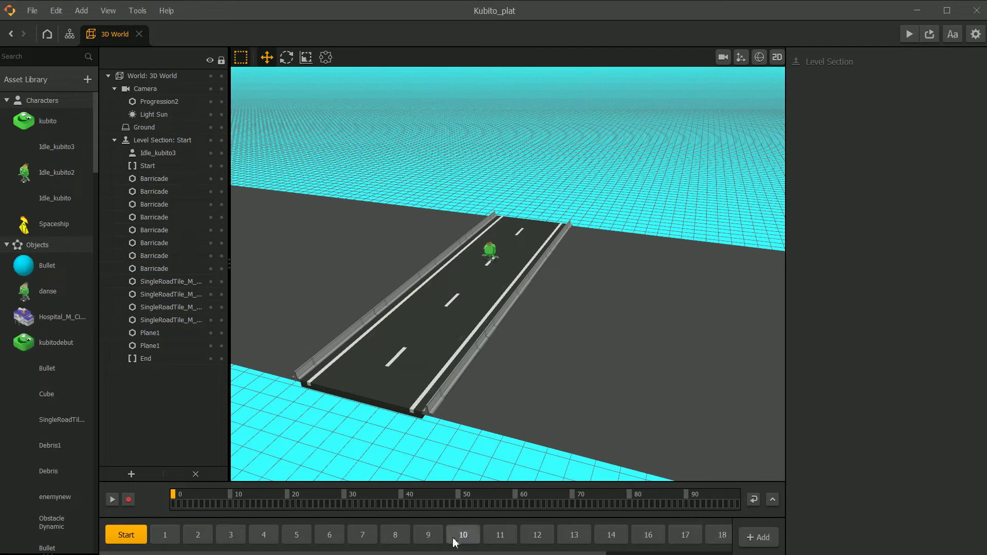
left_click_drag(525, 554, 651, 554)
left_click(717, 542)
middle_click_drag(615, 266, 565, 269)
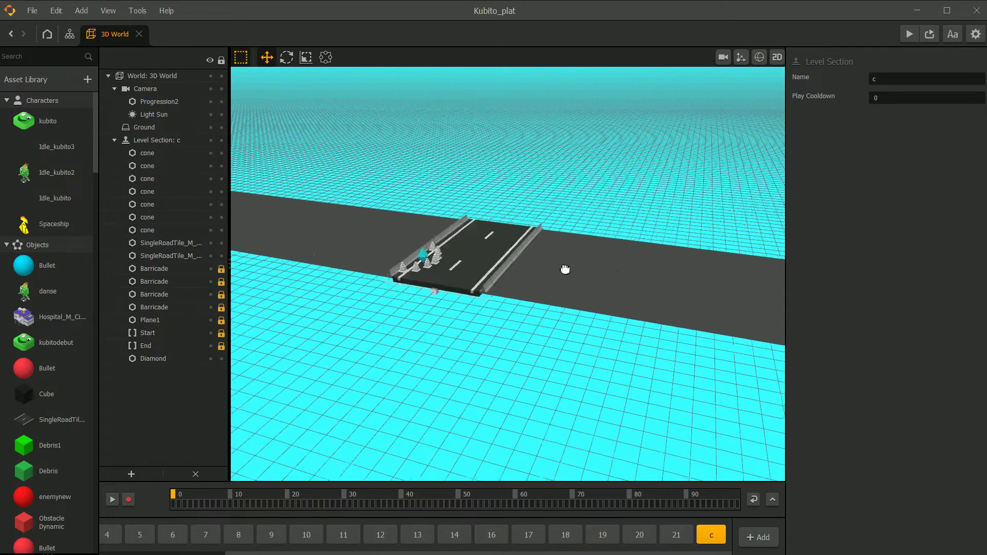
left_click(676, 534)
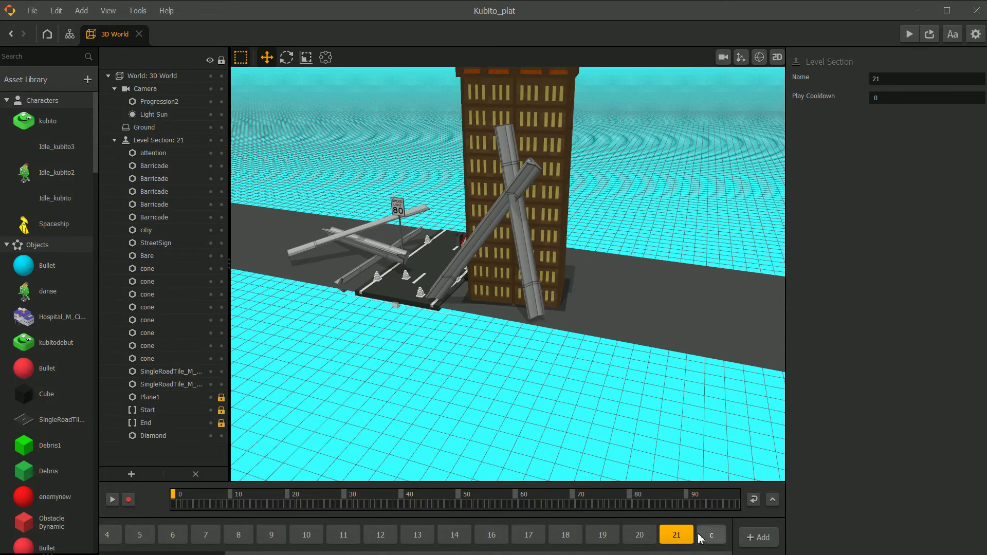
key("ctrl+d")
Rotate the tall city building in the duplicated section to about X -57.1, Y 1.7, Z 83.1, toppling it across the road.
middle_click_drag(678, 416, 571, 375)
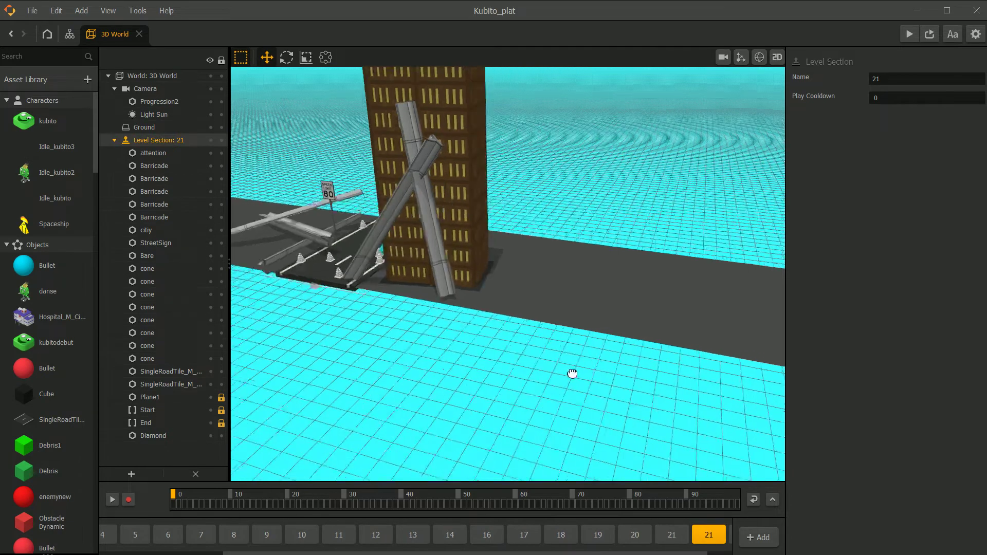
scroll(581, 409, "down", 1)
middle_click_drag(560, 329, 609, 428)
middle_click_drag(543, 383, 554, 381)
middle_click_drag(554, 303, 585, 337)
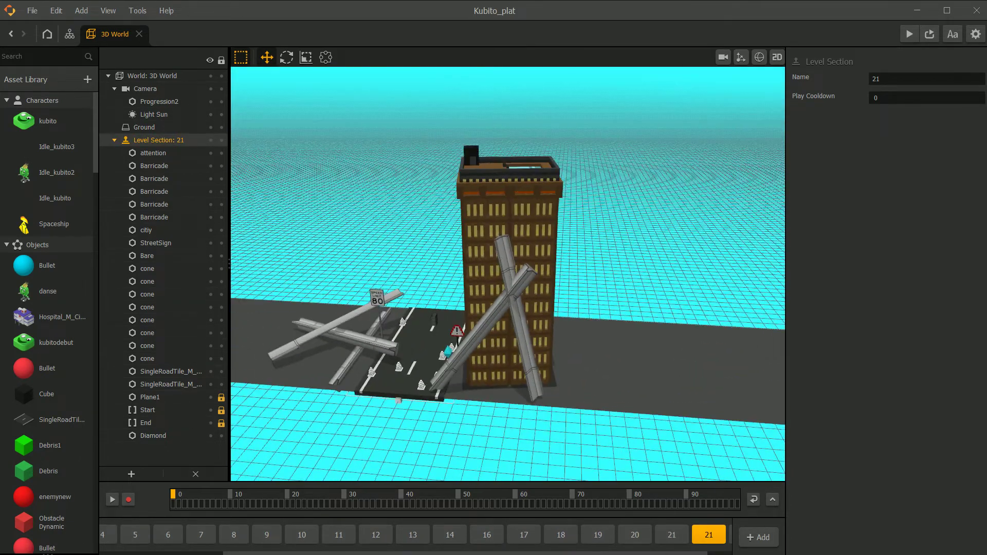
left_click(506, 287)
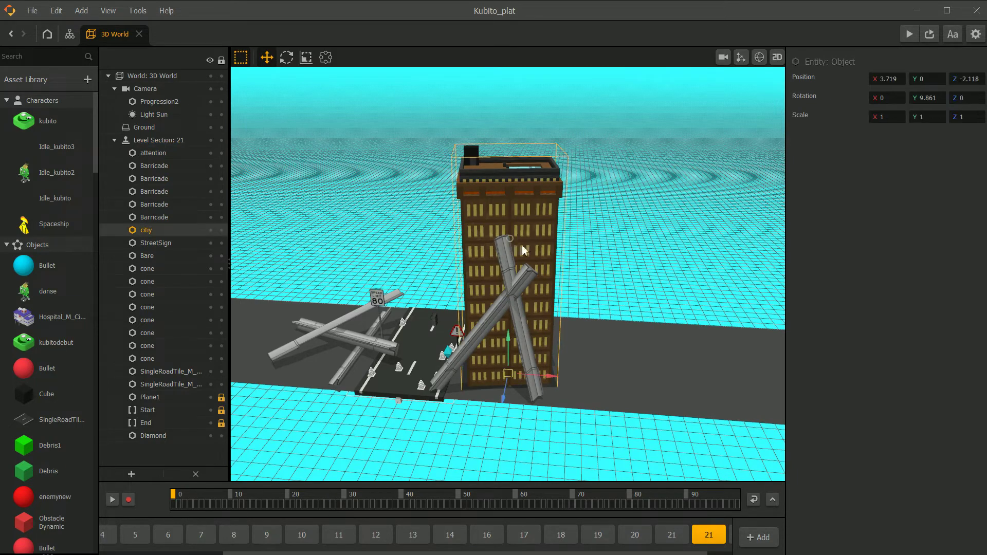
scroll(514, 293, "up", 3)
scroll(525, 300, "down", 3)
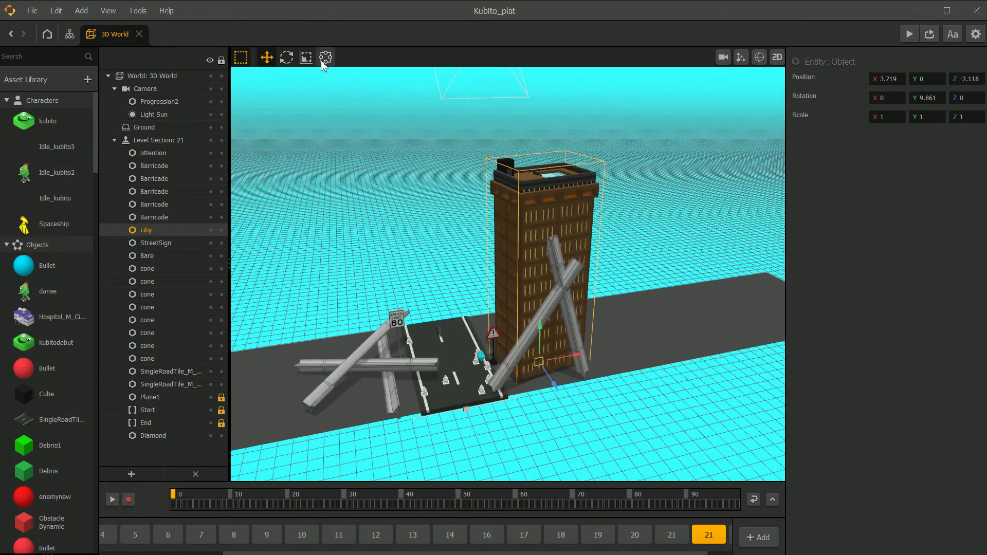
left_click(286, 58)
left_click_drag(501, 323, 487, 347)
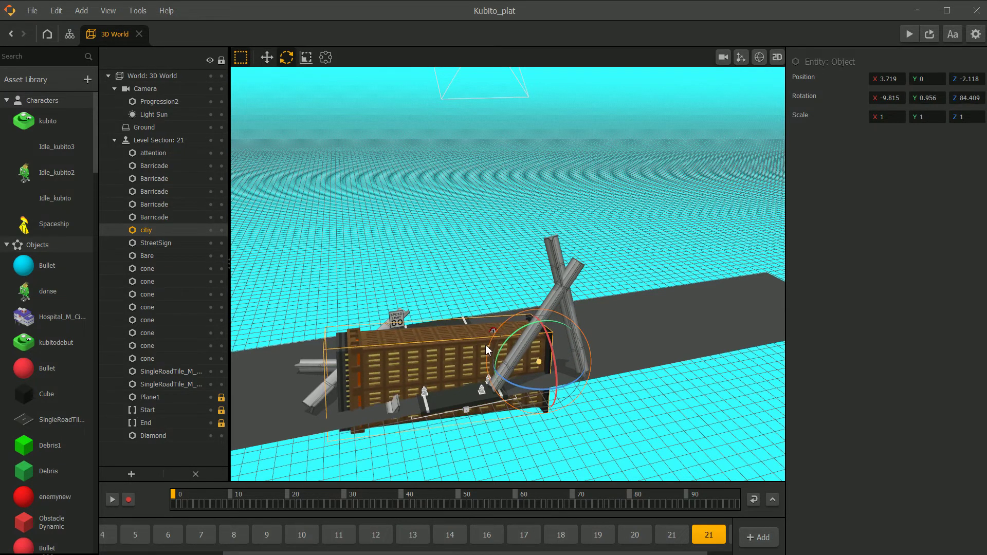
left_click_drag(550, 359, 537, 311)
Switch to local axes, fine-tune the toppled building's rotation and raise it above the road.
middle_click_drag(496, 376, 518, 334)
right_click_drag(496, 341, 543, 342)
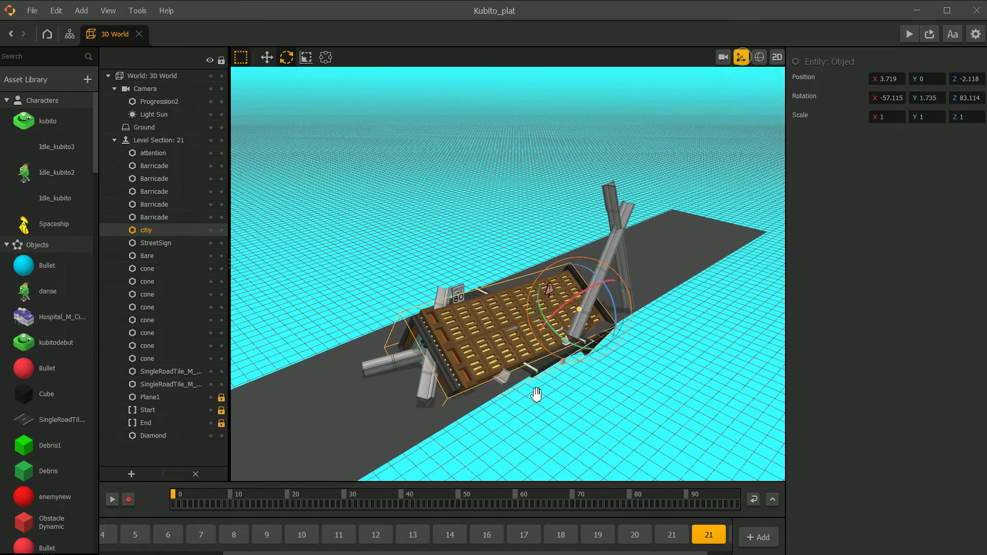
right_click_drag(536, 394, 519, 381)
scroll(579, 340, "up", 3)
left_click_drag(613, 325, 437, 236)
left_click(266, 57)
left_click_drag(604, 316, 643, 239)
Rotate the slanted barricade beside the building's base to about X -36, Y 84.8, Z 74.2.
left_click(642, 239)
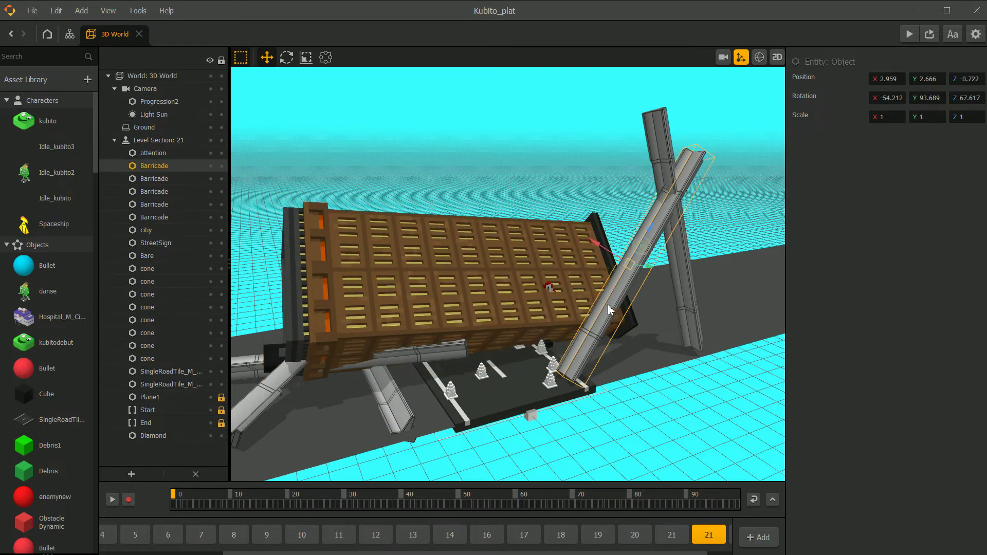
middle_click_drag(613, 311, 593, 338)
left_click(287, 57)
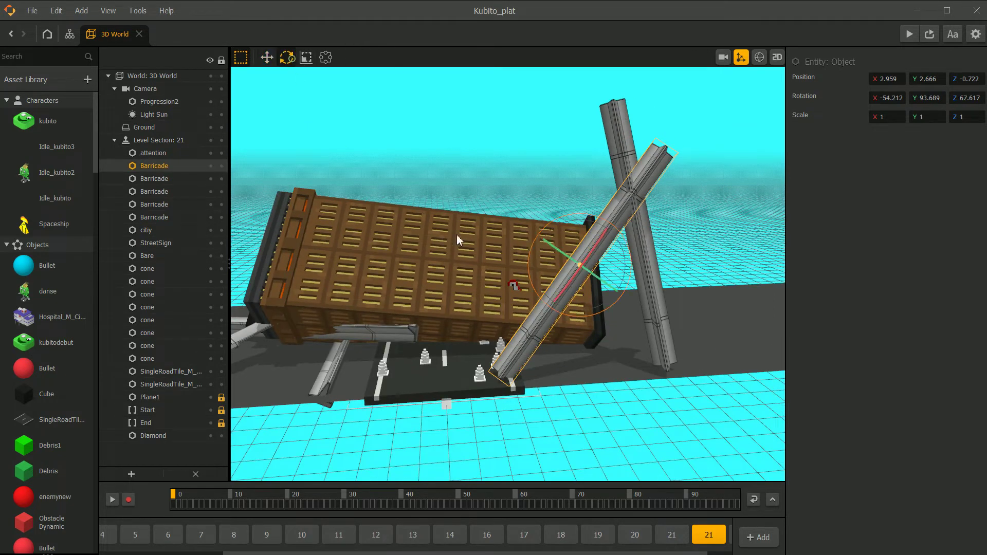
middle_click_drag(582, 294, 586, 319)
right_click_drag(585, 320, 580, 360)
left_click_drag(578, 324, 593, 325)
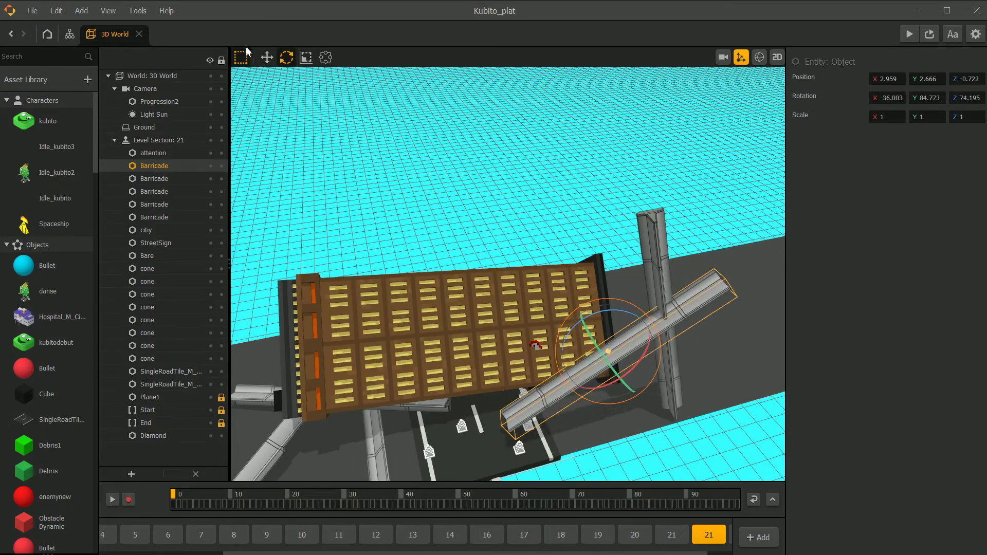
Move the slanted barricade closer to the building, to about X 3.15, Y 2.5, Z -1.45.
left_click(268, 58)
right_click_drag(590, 398, 663, 296)
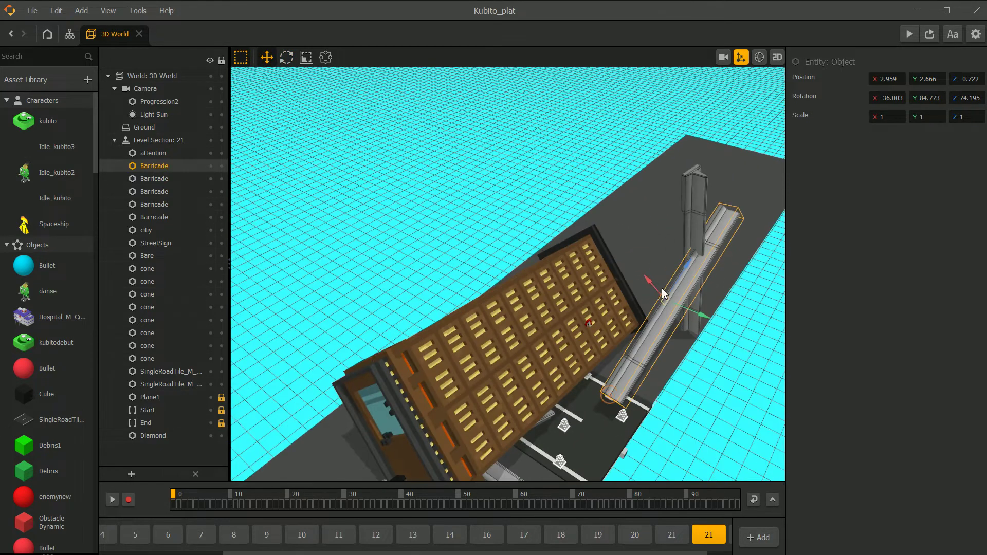
left_click_drag(700, 319, 666, 320)
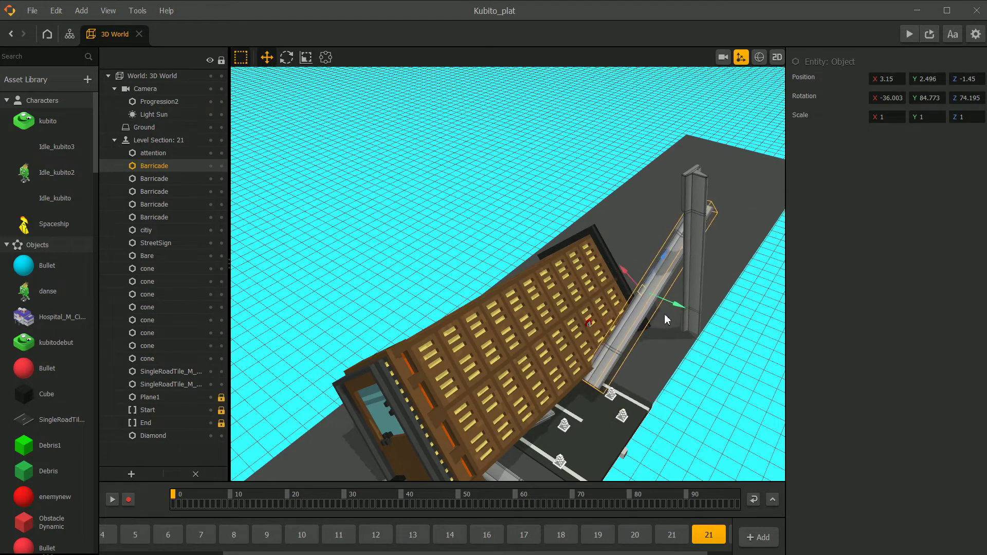
Move the barricade near the building's roof end to about X -4.18, Y 1.31, Z -1.34, turning local axes off for the vertical adjustment.
right_click_drag(564, 413, 527, 376)
left_click(400, 327)
right_click_drag(400, 327, 315, 293)
left_click_drag(332, 302, 249, 294)
right_click_drag(278, 375, 335, 330)
mouse_move(398, 263)
right_mouse_down()
mouse_move(418, 236)
mouse_move(410, 247)
right_mouse_up()
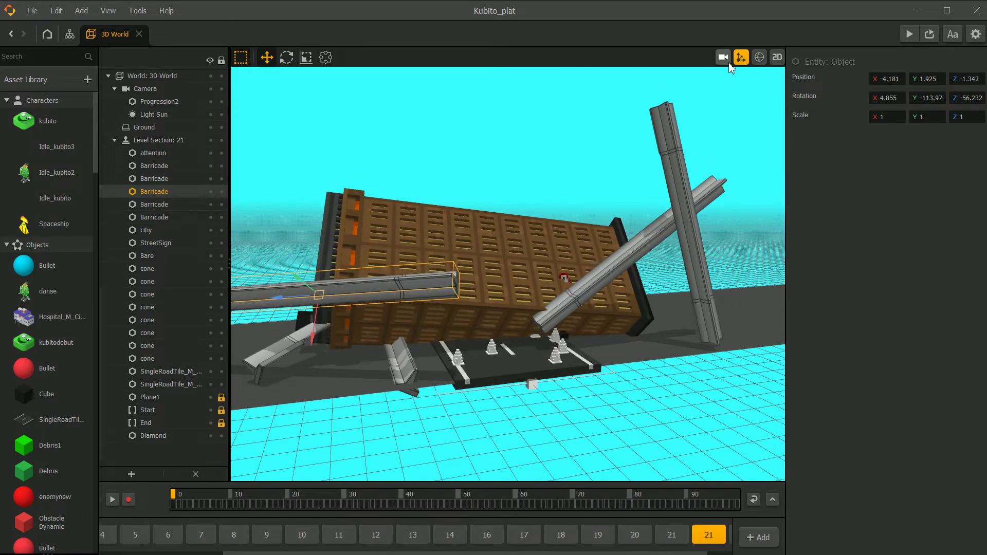
left_click_drag(319, 255, 326, 289)
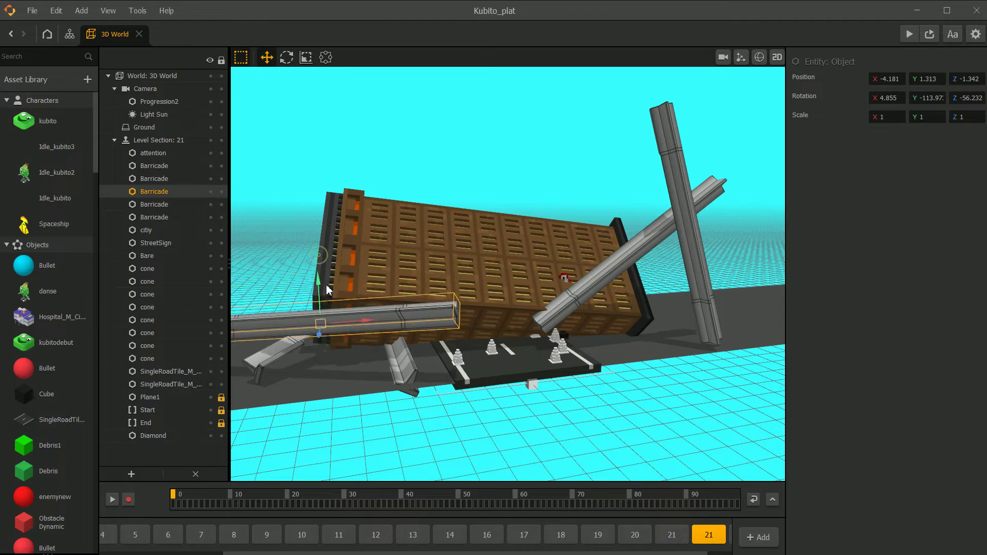
Move a traffic cone towards the road's edge line, to about X -1.09, Y 0.25, Z -1.55.
left_click(461, 423)
mouse_move(461, 423)
right_mouse_down()
mouse_move(471, 397)
mouse_move(438, 392)
mouse_move(458, 403)
mouse_move(464, 388)
mouse_move(468, 405)
right_mouse_up()
left_click(453, 372)
left_click(455, 379)
scroll(467, 405, "up", 3)
middle_click_drag(467, 405, 473, 335)
right_click_drag(474, 339, 466, 374)
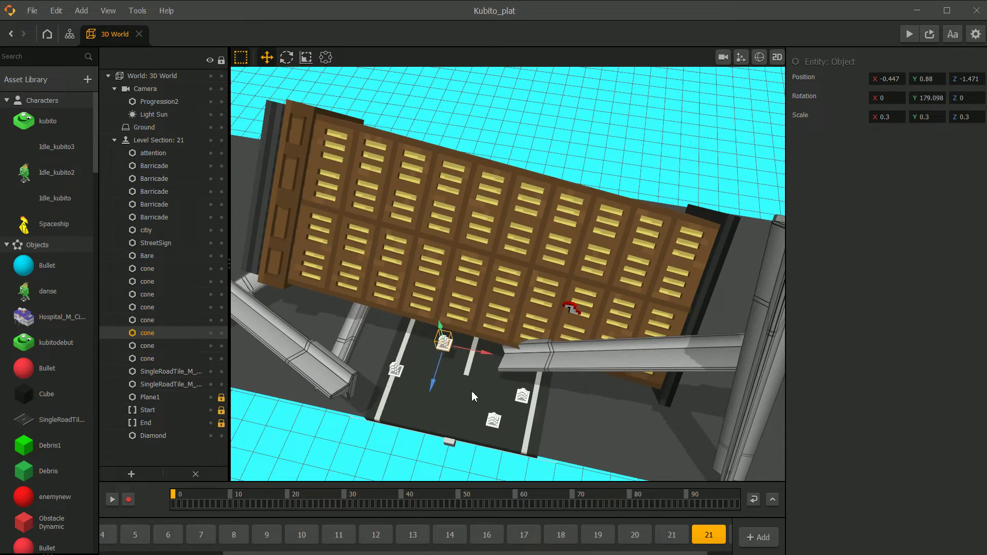
right_click_drag(485, 382, 495, 293)
key("f")
scroll(479, 324, "up", 3)
left_click_drag(503, 277, 464, 263)
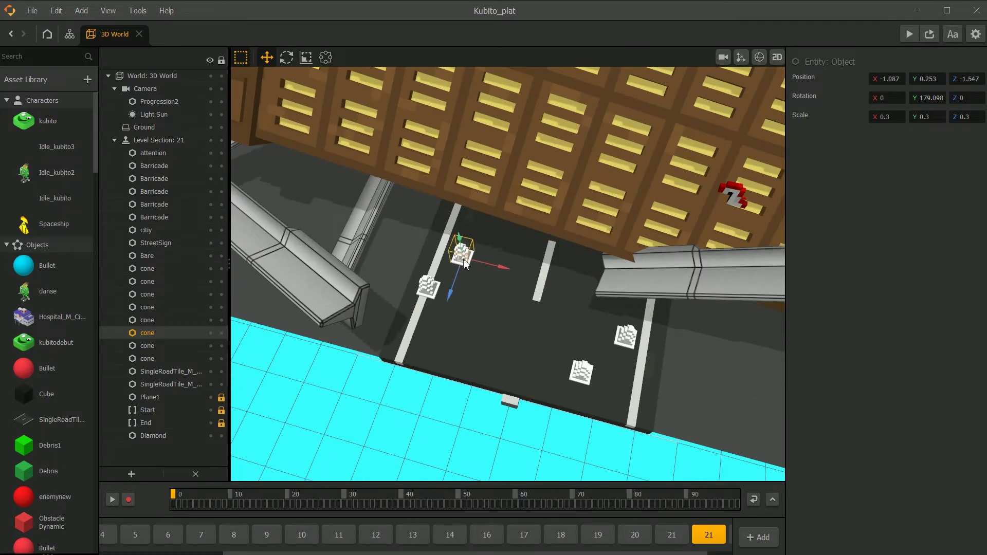
Shift the traffic cones closer to the building, one to about X 0.3, Z -1.5 and the road-edge one to about X 1.11, Z -1.12.
left_click(580, 371)
left_click_drag(579, 375, 513, 277)
left_click_drag(620, 325, 640, 351)
left_click(627, 344)
middle_click_drag(626, 343, 577, 312)
left_click(597, 246)
left_click(570, 250)
middle_click_drag(578, 268, 633, 300)
right_click_drag(632, 300, 624, 303)
left_click_drag(506, 211, 506, 268)
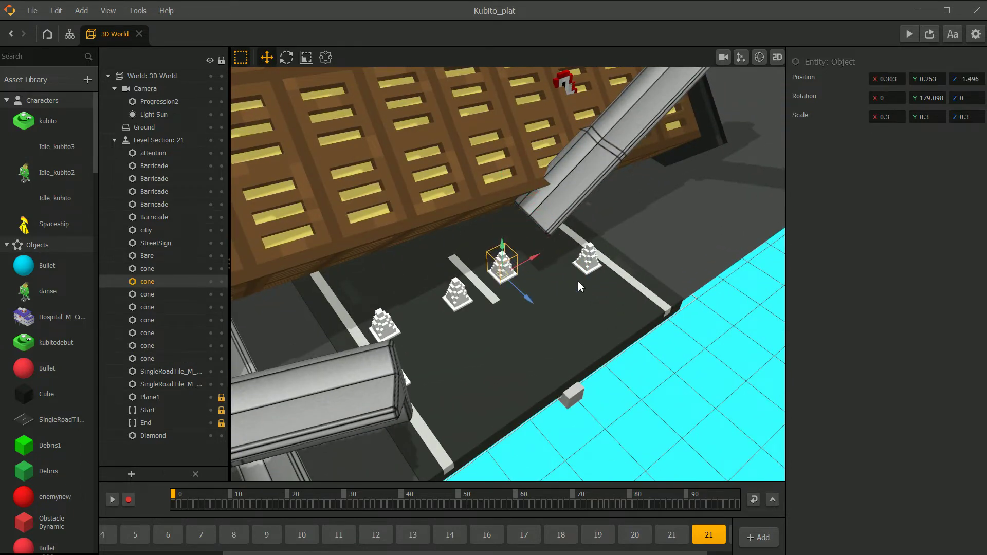
left_click(590, 260)
right_click_drag(589, 259, 587, 305)
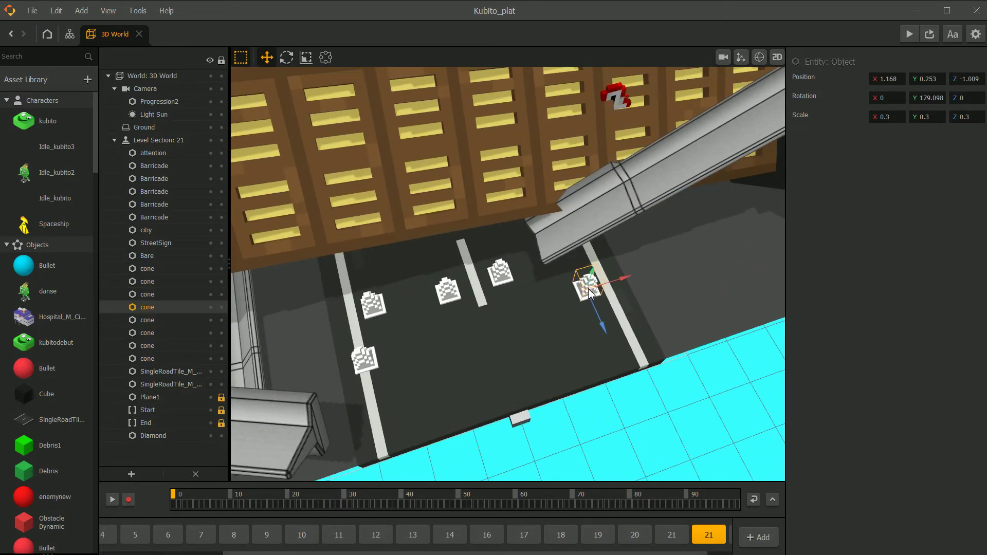
Align the viewport along the Y axis and switch it to orthographic projection.
left_click(104, 10)
left_click(95, 15)
left_click(108, 11)
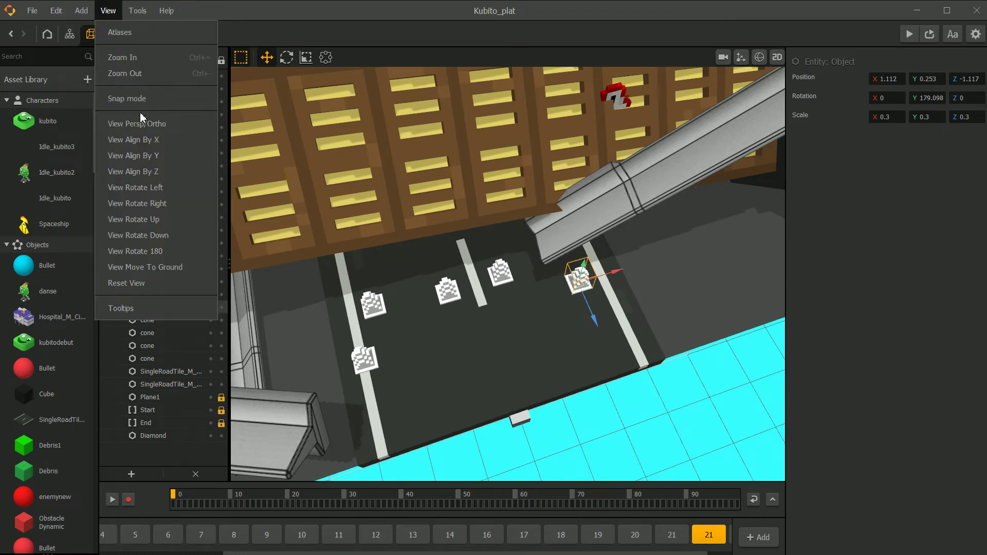
left_click(134, 155)
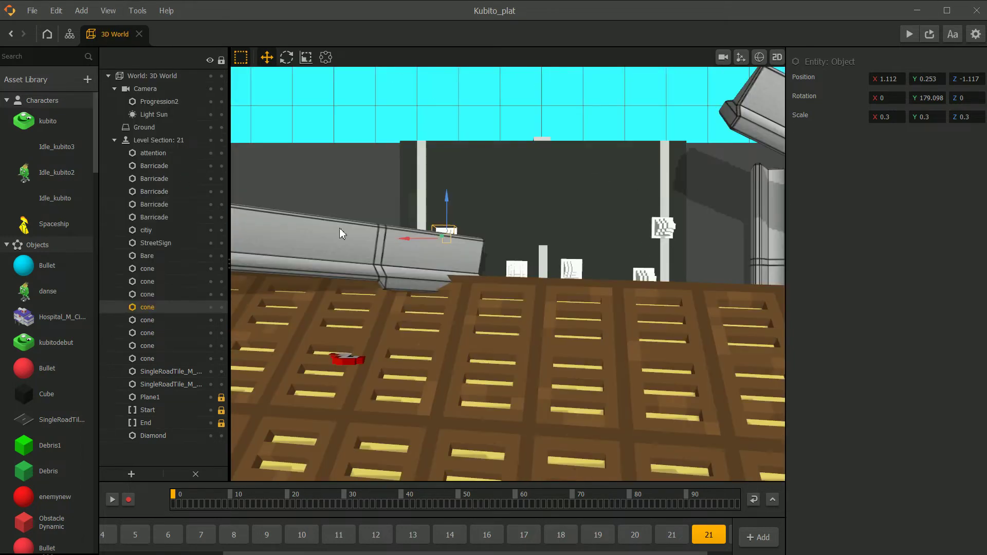
left_click(110, 13)
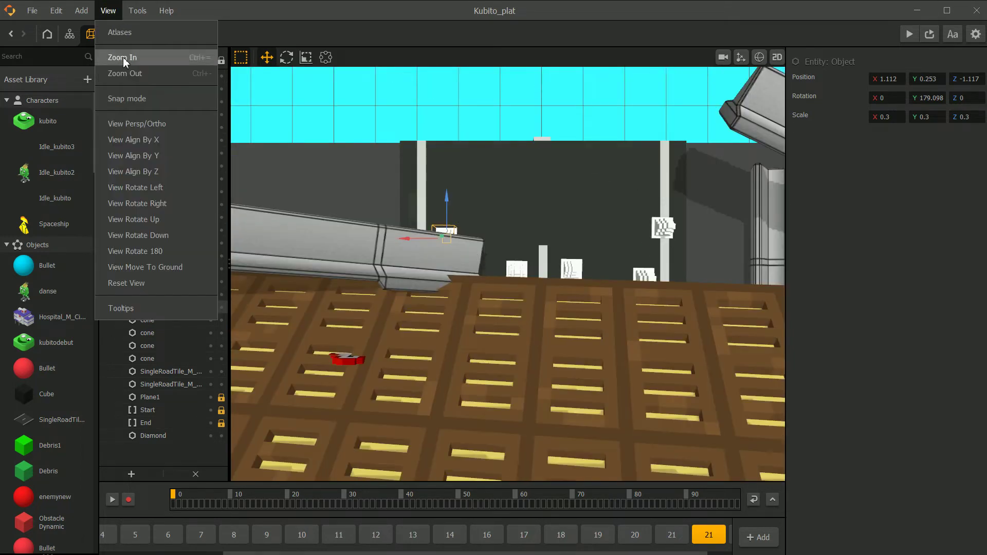
left_click(163, 121)
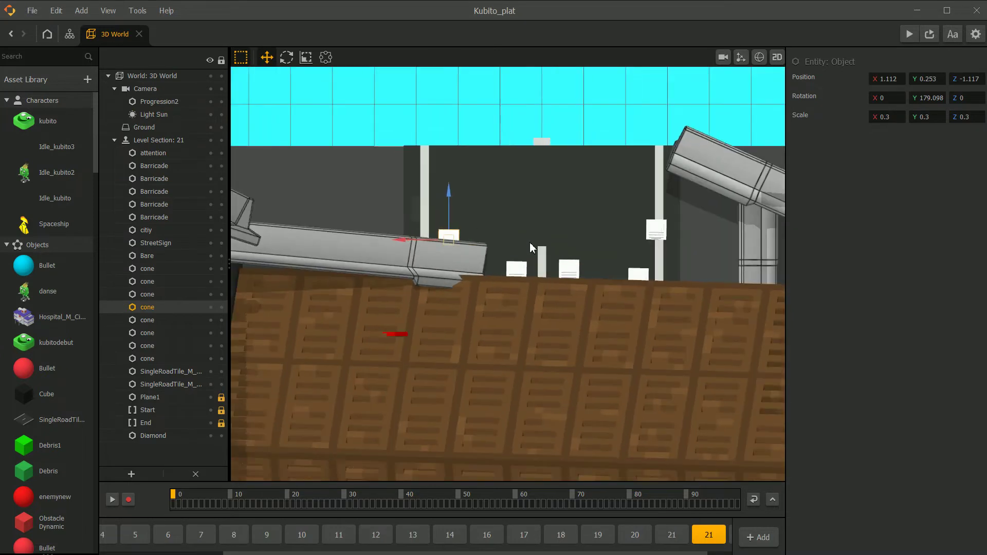
Arrange the cones in an arc across the road, with the middle one near X 0.04, Z -0.78 and another near X -0.8, Z -0.9.
left_click(569, 268)
left_click_drag(569, 268, 543, 214)
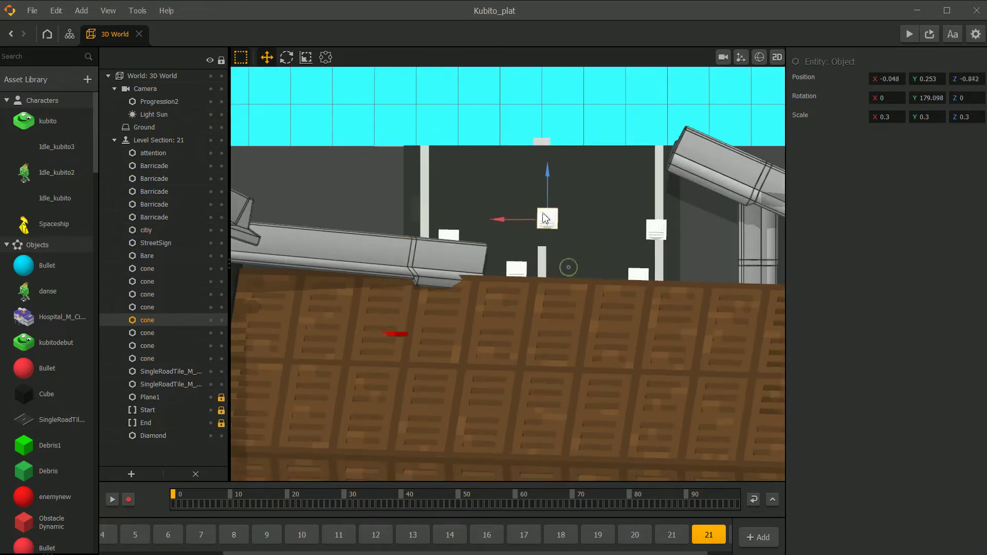
left_click(638, 274)
left_click_drag(644, 279, 612, 226)
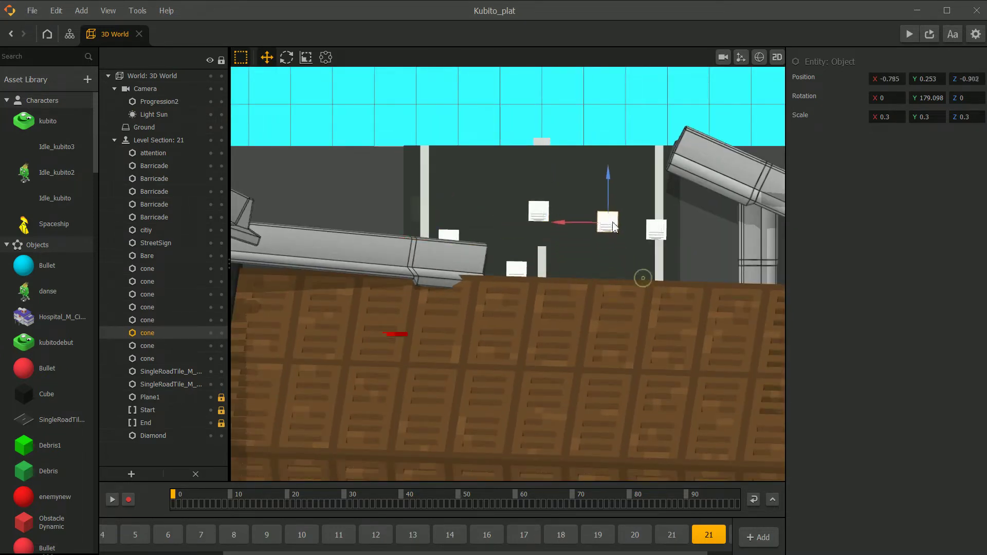
left_click(656, 238)
left_click(519, 271)
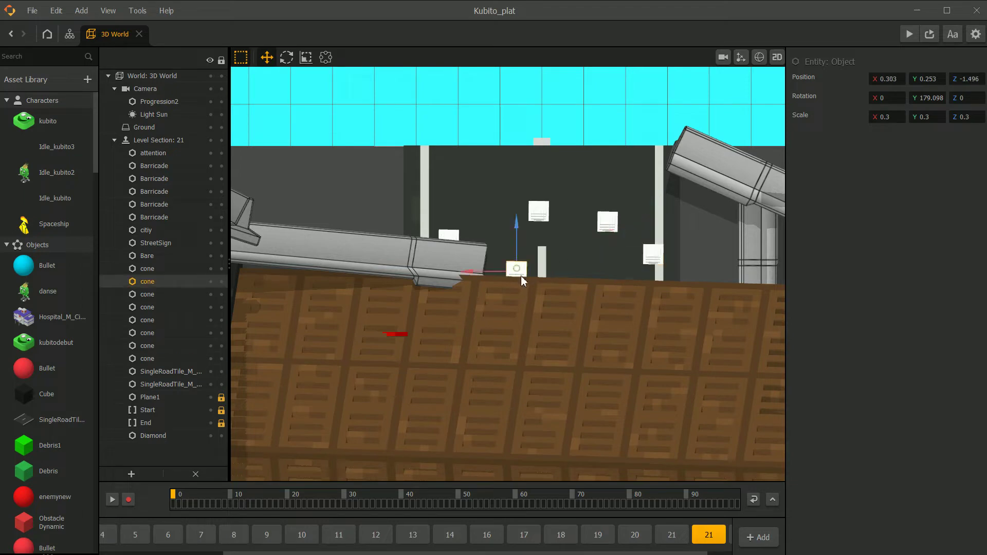
left_click_drag(517, 256, 507, 237)
left_click(542, 217)
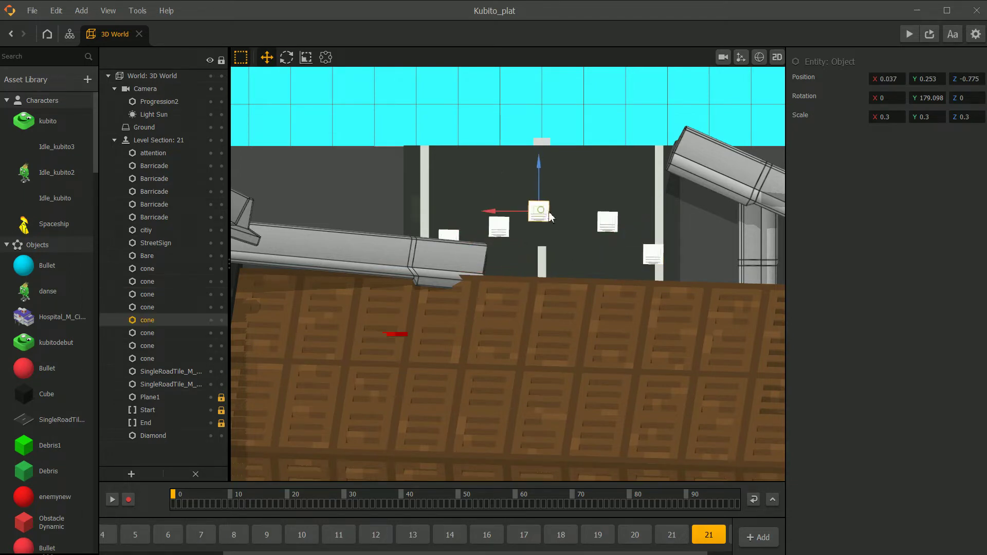
Rotate the fallen building so its Y rotation is about -1.3, slanting it across the road.
scroll(548, 224, "down", 4)
middle_click_drag(548, 225, 512, 137)
left_click(536, 235)
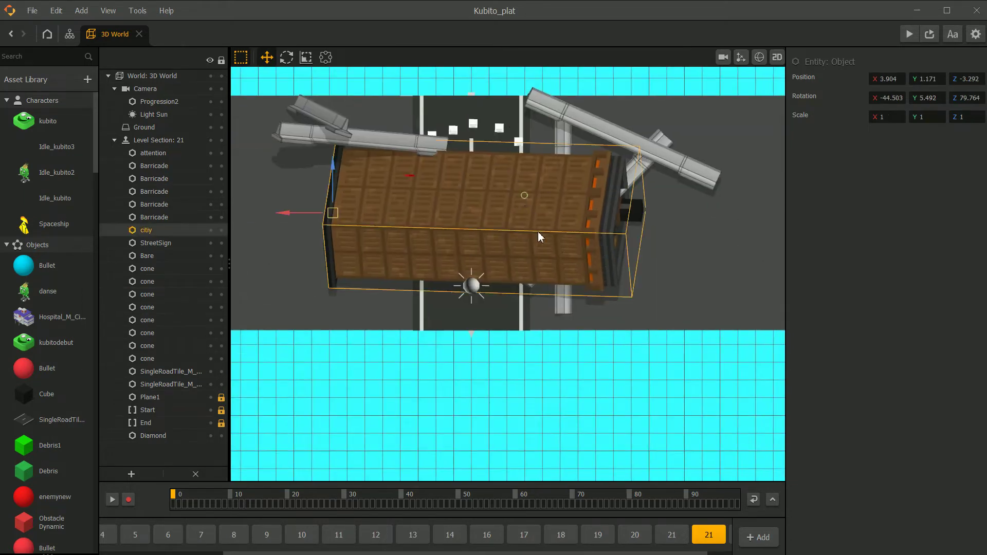
scroll(529, 216, "up", 2)
scroll(527, 226, "up", 1)
left_click(286, 57)
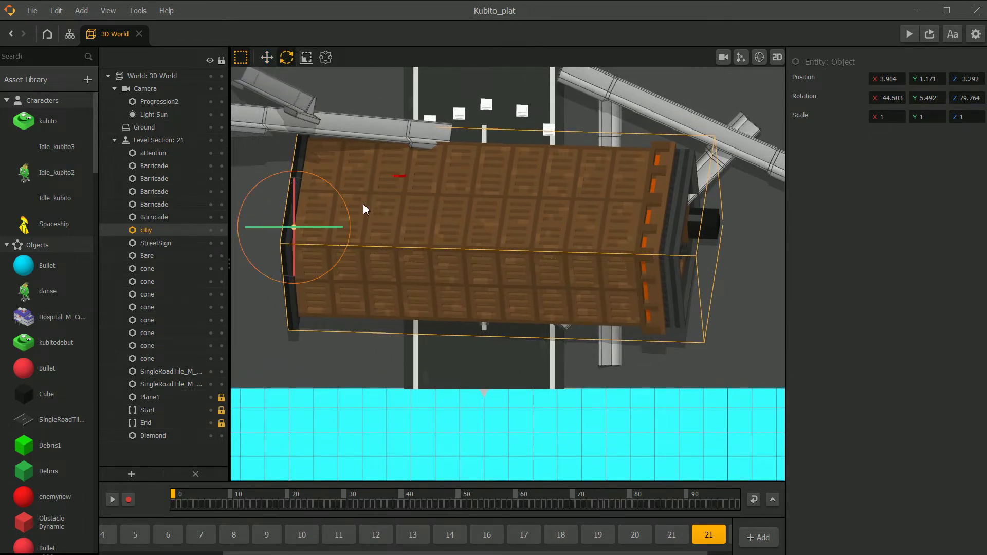
left_click_drag(345, 206, 352, 212)
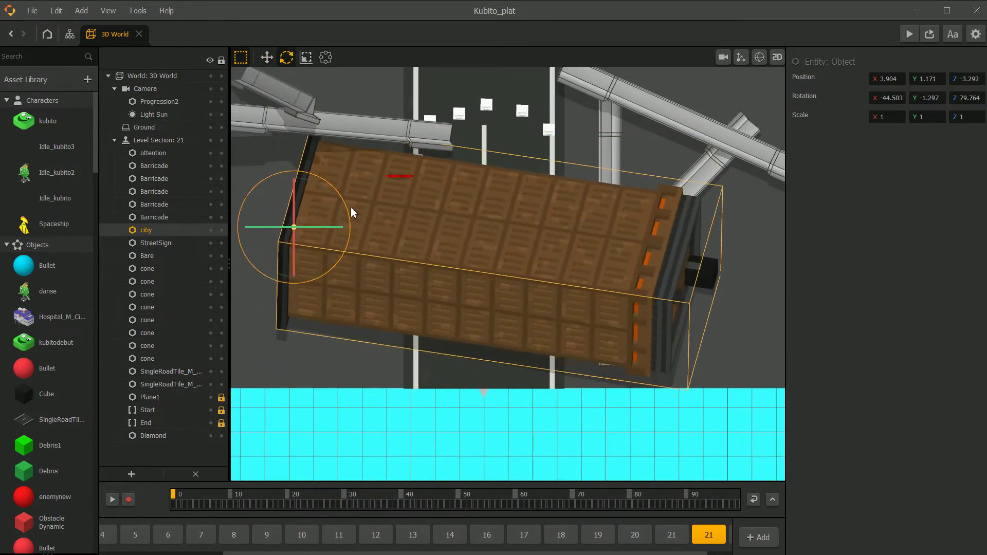
scroll(414, 226, "down", 2)
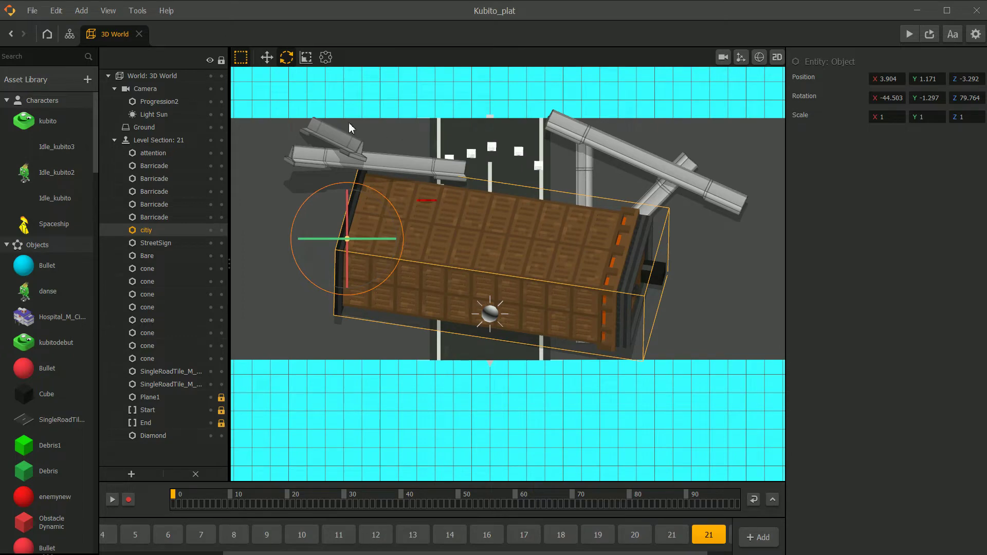
left_click(338, 142)
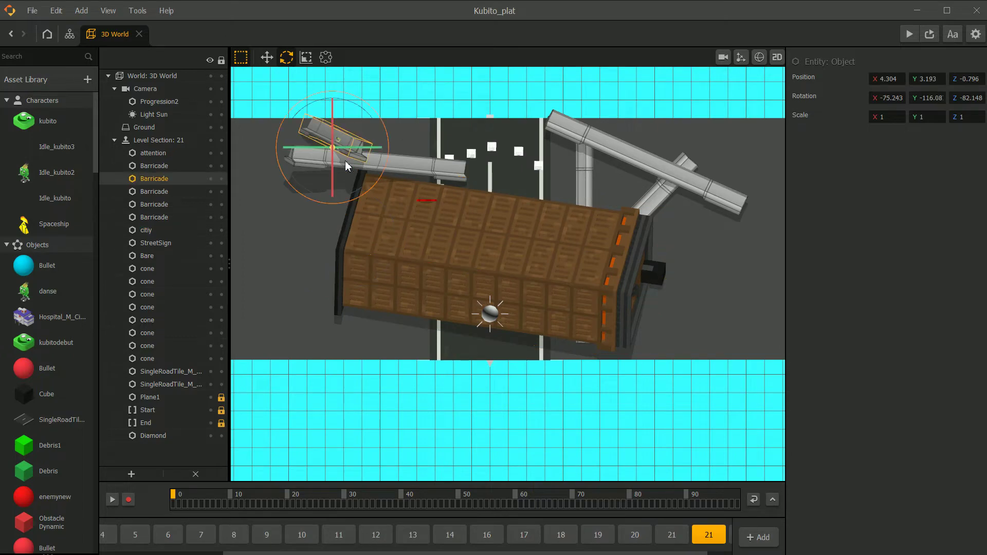
left_click(537, 93)
Move the attention sign along X to the opposite edge of the road, at about X -1.29.
right_click_drag(411, 241, 540, 267)
scroll(539, 268, "up", 2)
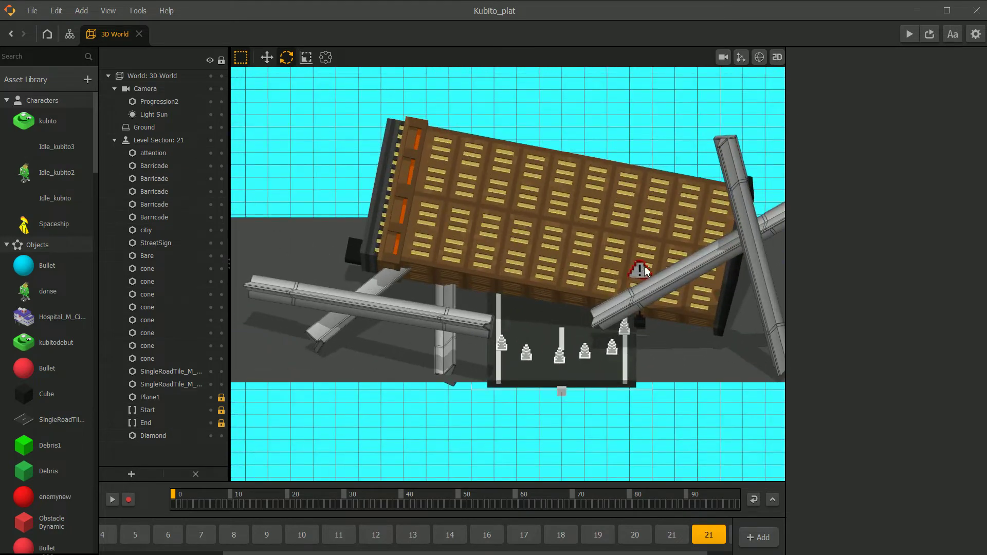
left_click(640, 269)
left_click(268, 59)
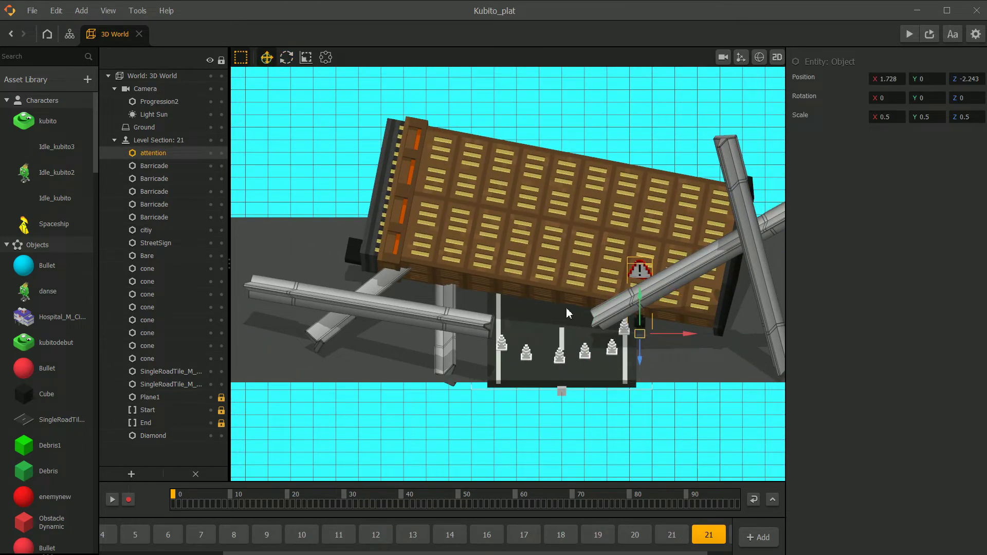
left_click_drag(673, 342, 539, 329)
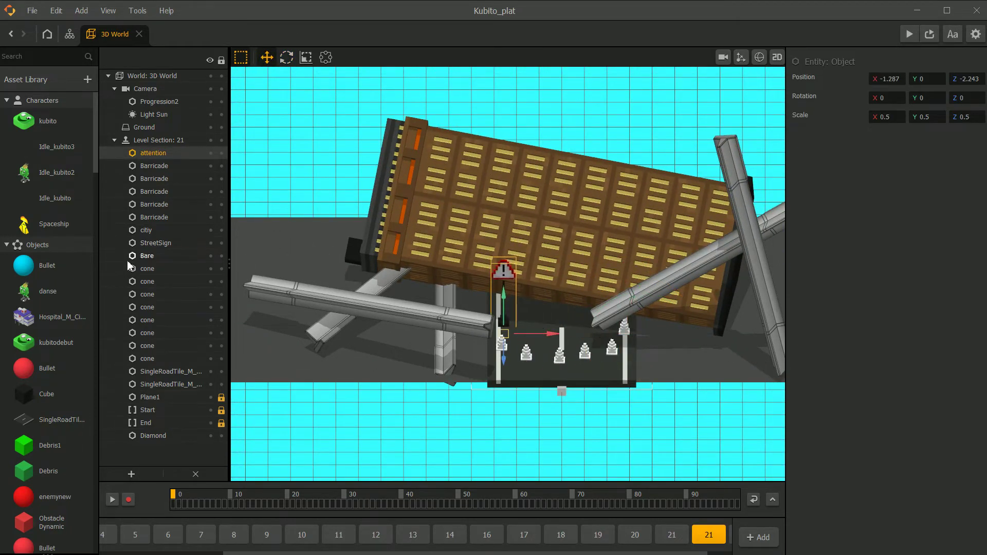
Find the StopSign asset in the asset library and place it beside the row of cones, at about X 1.78, Y 0, Z -0.93.
scroll(47, 362, "down", 10)
scroll(46, 365, "down", 2)
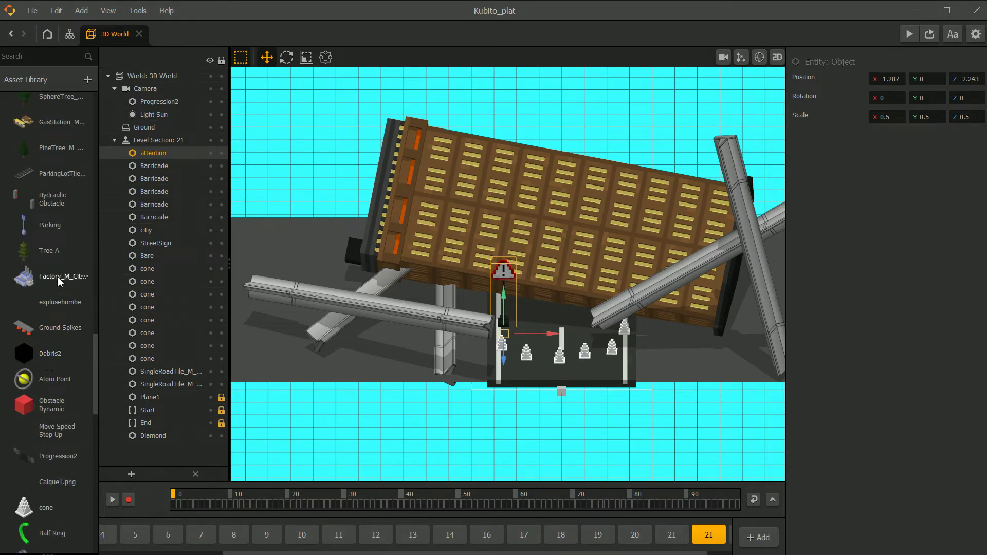
scroll(51, 247, "down", 6)
scroll(60, 302, "down", 2)
scroll(60, 309, "down", 5)
scroll(49, 390, "down", 5)
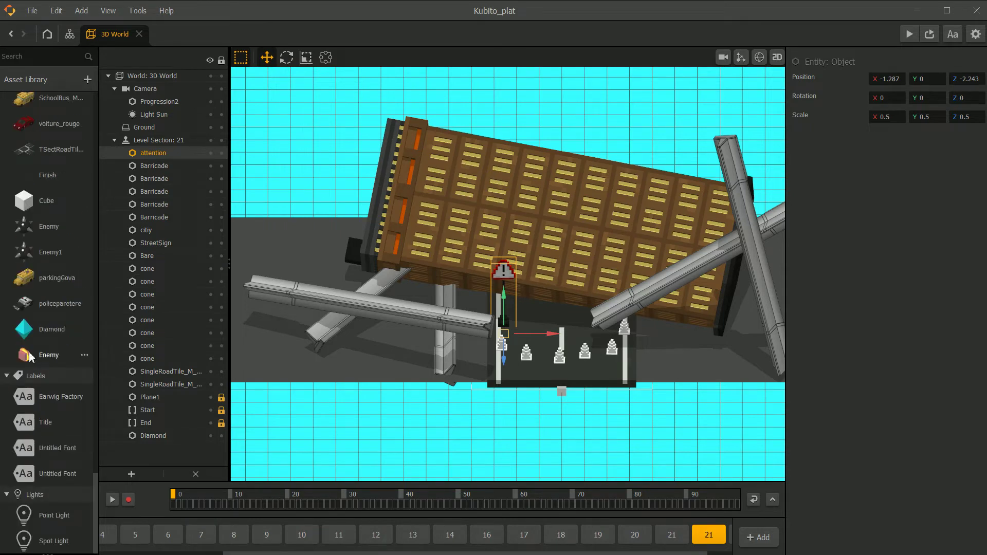
scroll(32, 293, "up", 4)
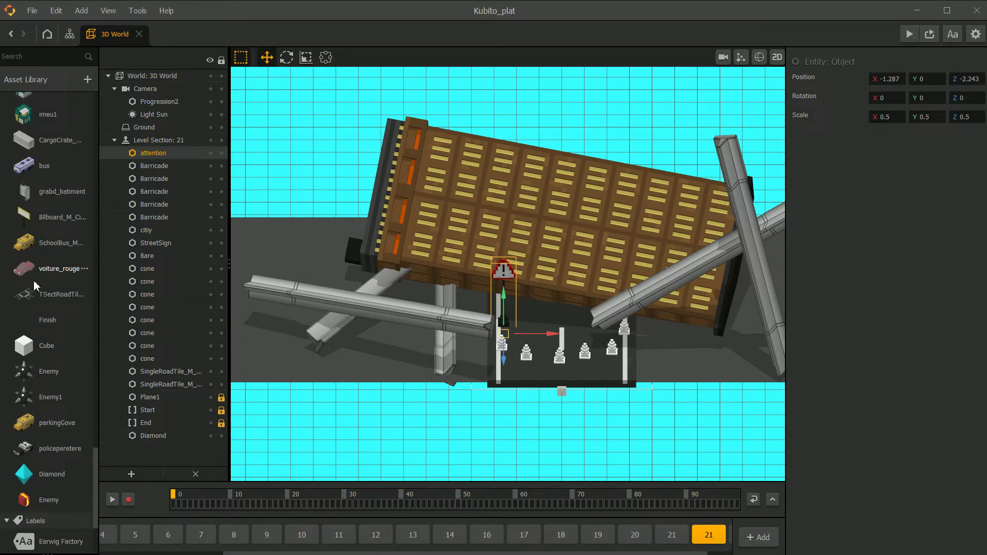
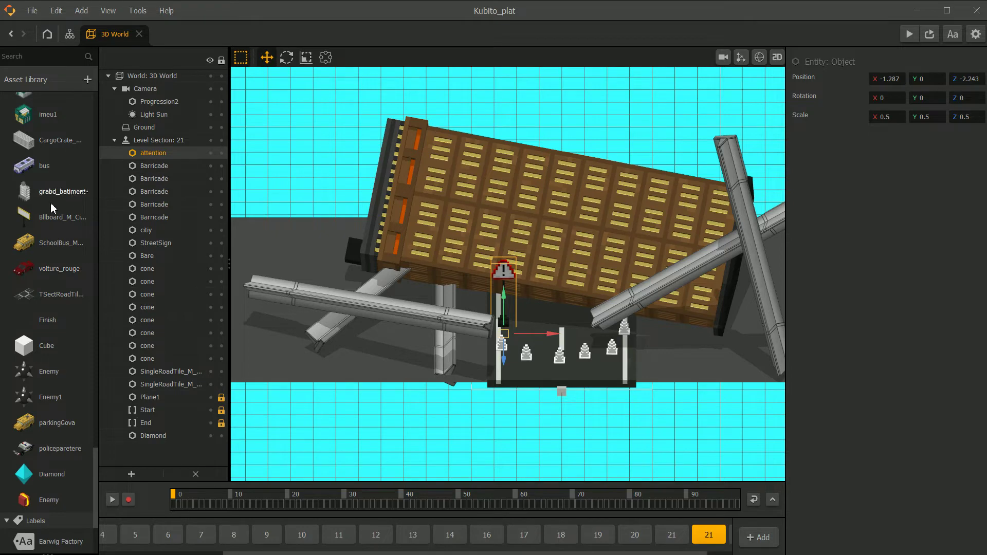
scroll(57, 216, "up", 9)
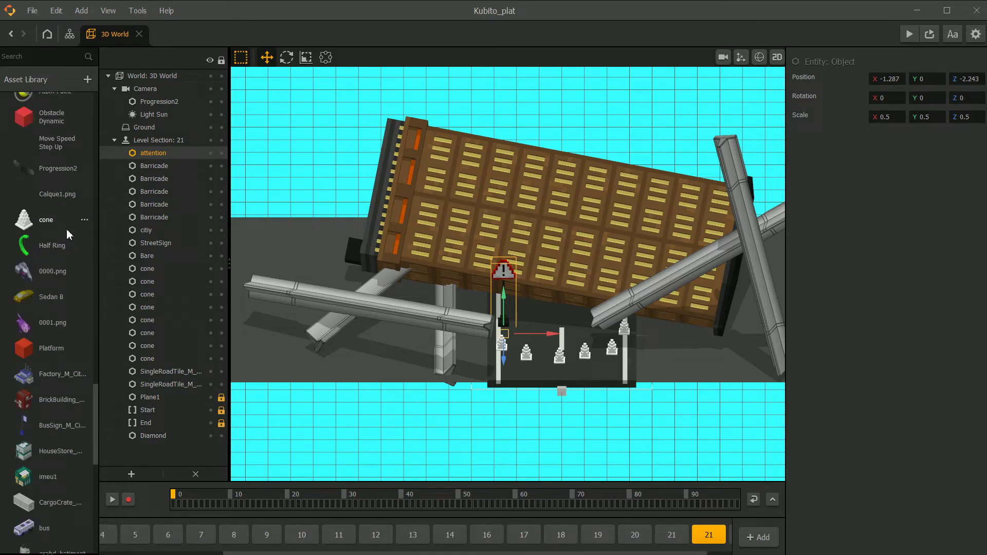
scroll(52, 299, "up", 7)
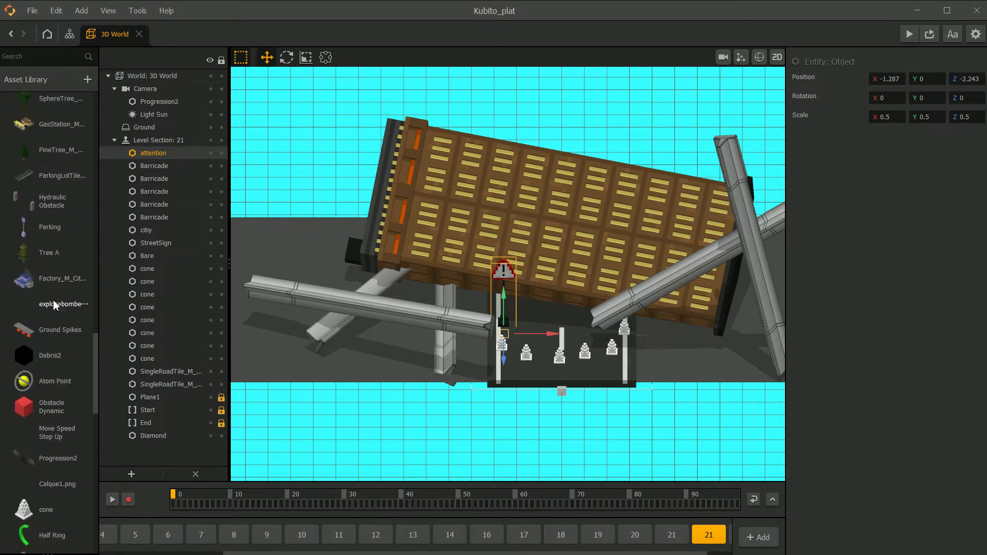
scroll(54, 304, "up", 2)
scroll(62, 307, "up", 4)
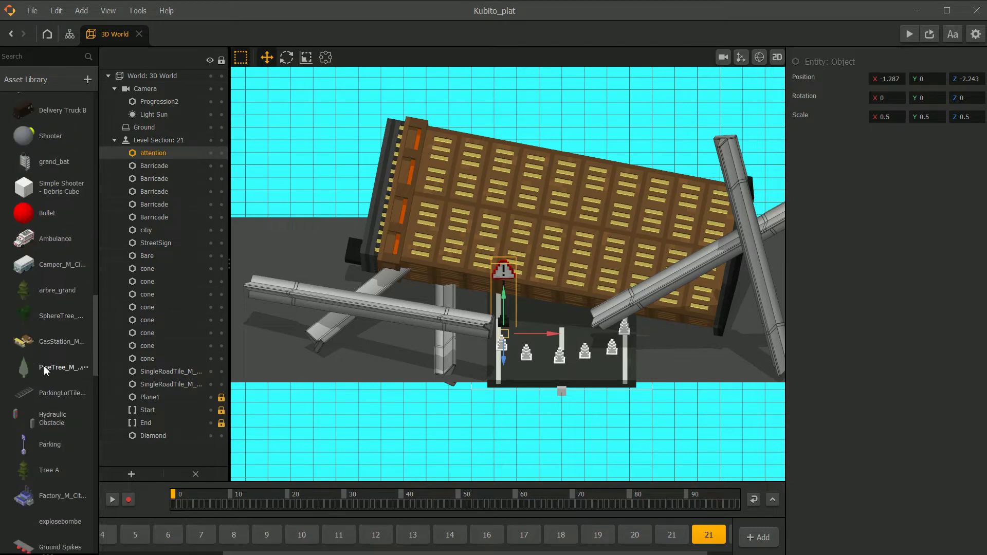
scroll(44, 368, "up", 11)
scroll(34, 205, "up", 2)
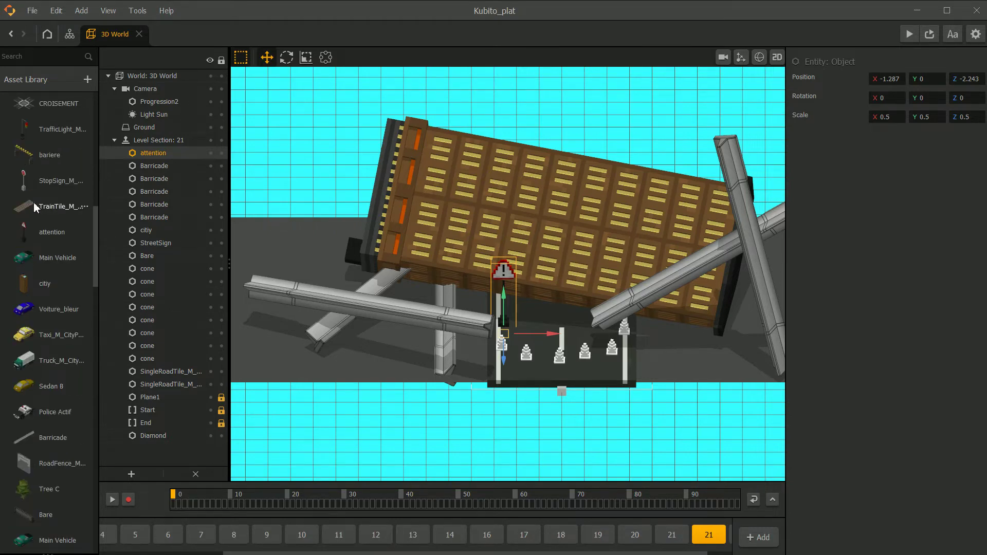
left_click_drag(49, 190, 647, 365)
In 2D mode, scale down the stop sign and set its X, Y and Z scale to .5.
left_click(776, 58)
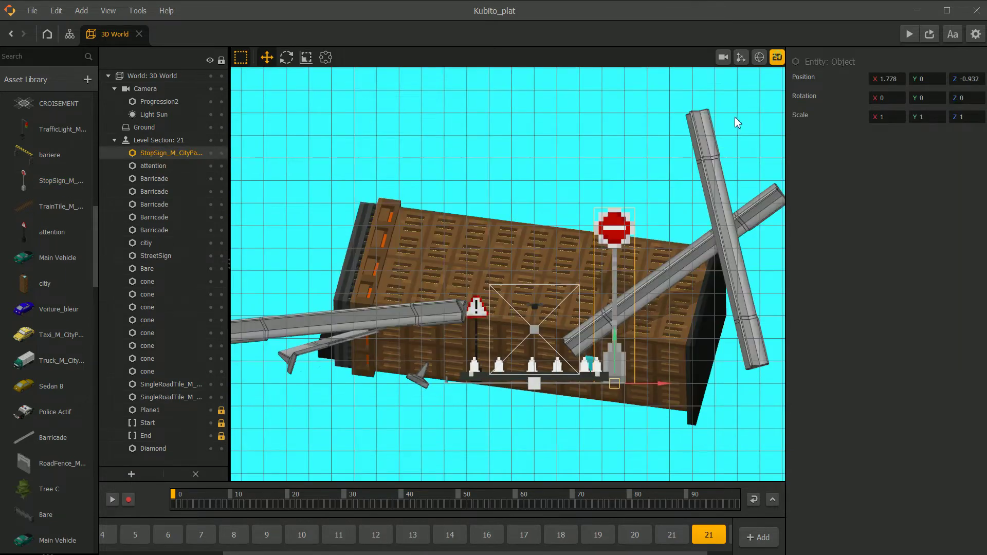
scroll(599, 375, "up", 5)
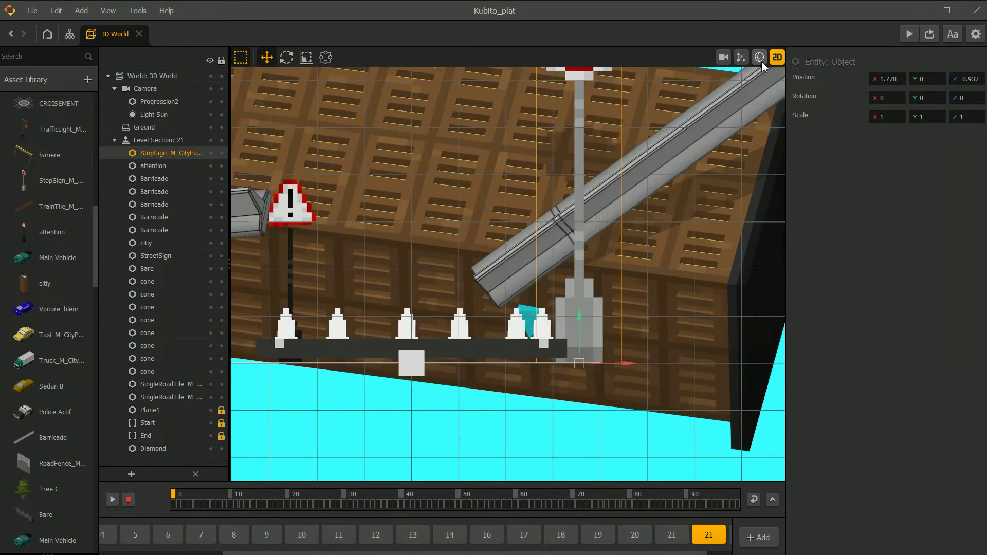
left_click(759, 58)
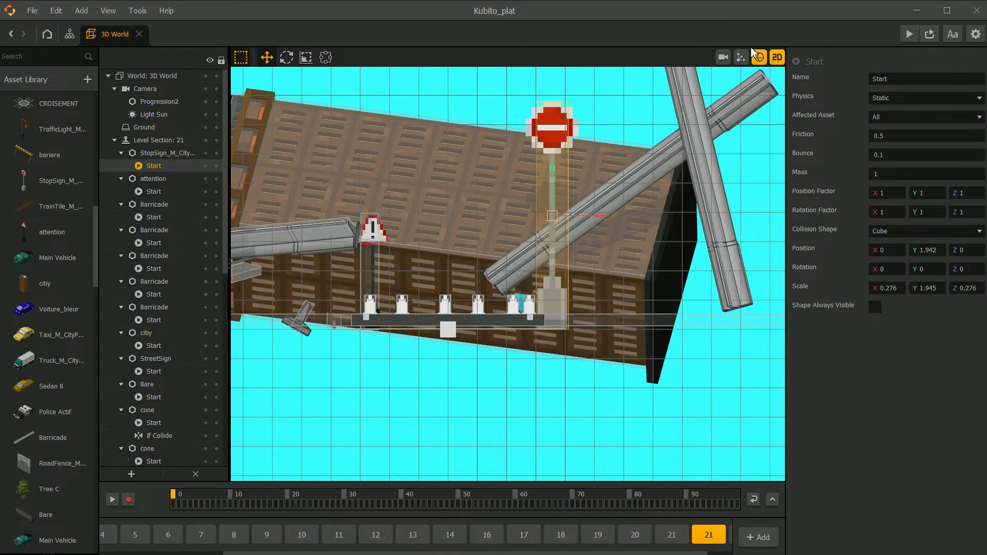
left_click(759, 58)
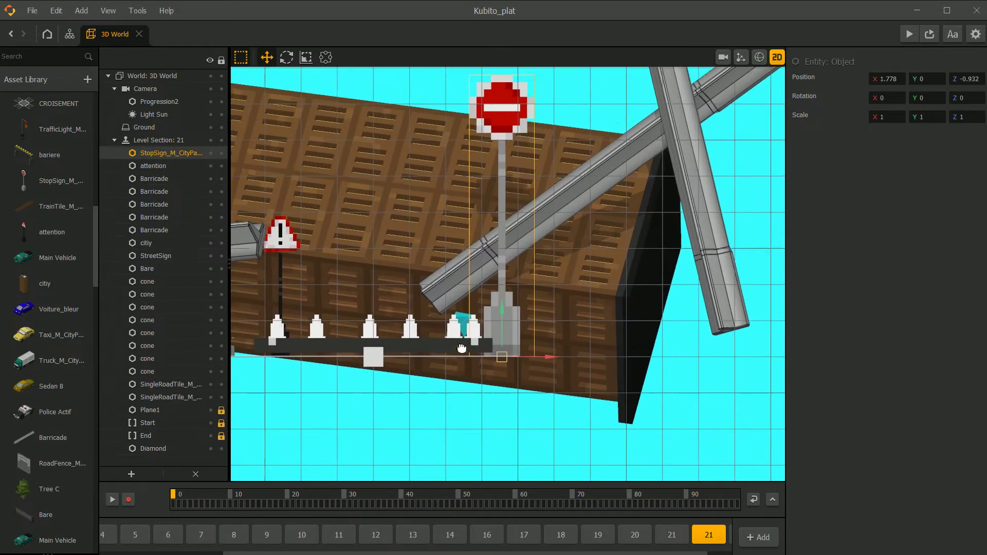
left_click(306, 57)
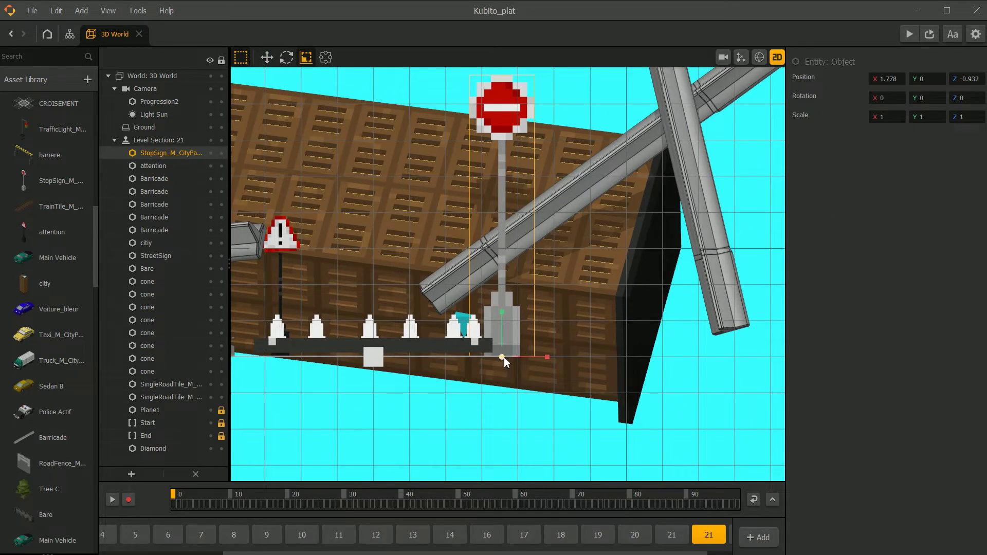
left_click_drag(503, 358, 481, 390)
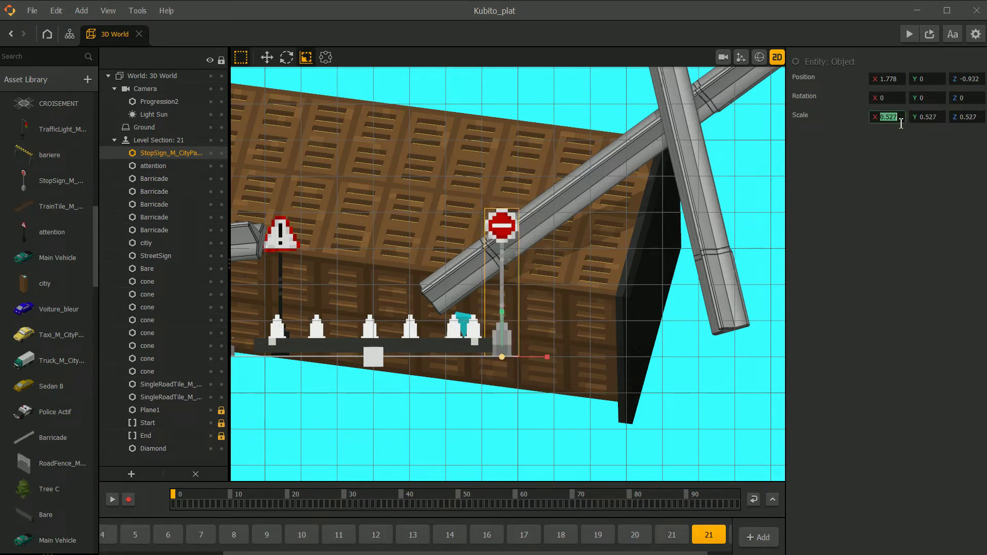
double_click(923, 121)
type(".5")
left_click(977, 120)
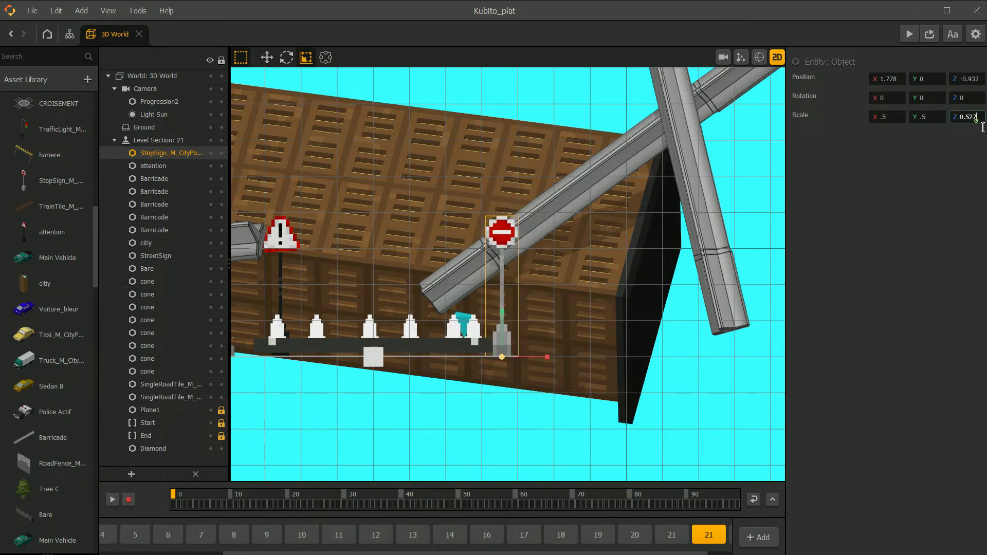
type(".5")
left_click(948, 223)
Move the stop sign onto the road surface among the cones, to about X 0.9, Y 0.27.
left_click(267, 57)
scroll(469, 369, "up", 3)
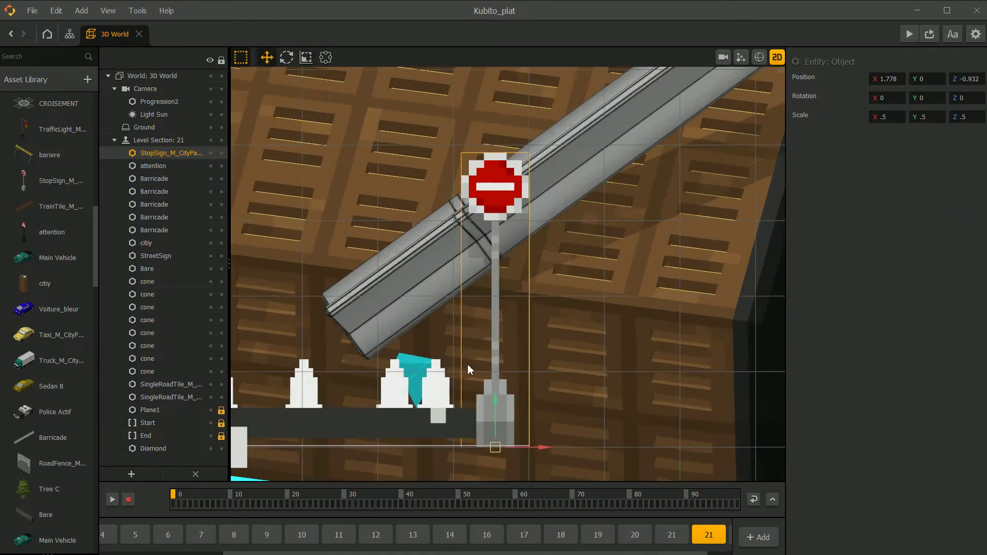
left_click_drag(492, 449, 362, 409)
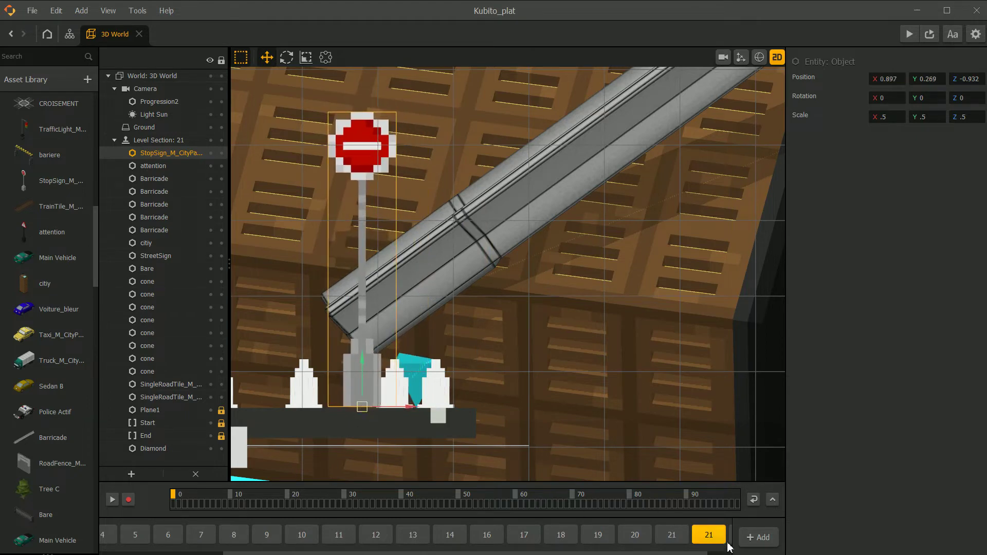
Outside 2D mode, move the attention sign along Z to about -0.62 and the stop sign along Z to about -0.45.
scroll(670, 447, "down", 2)
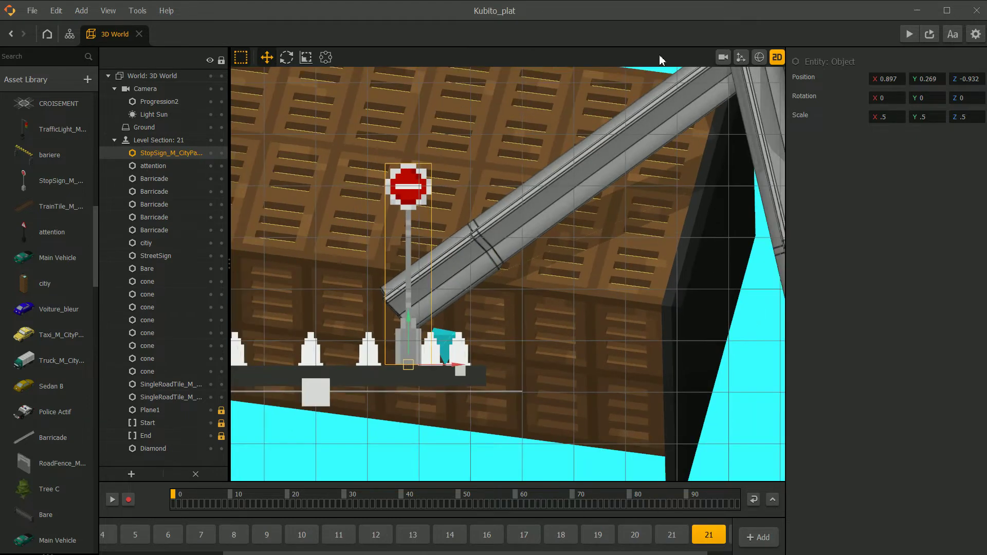
left_click(777, 60)
right_click_drag(581, 307, 549, 305)
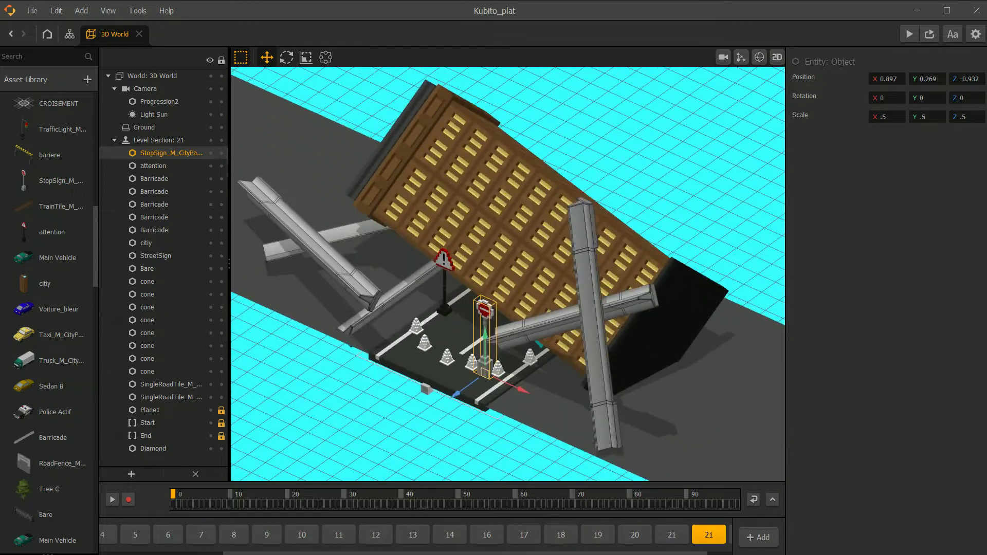
left_click(108, 11)
left_click(157, 124)
middle_click_drag(465, 385, 548, 380)
left_click_drag(626, 387, 627, 400)
left_click(567, 393)
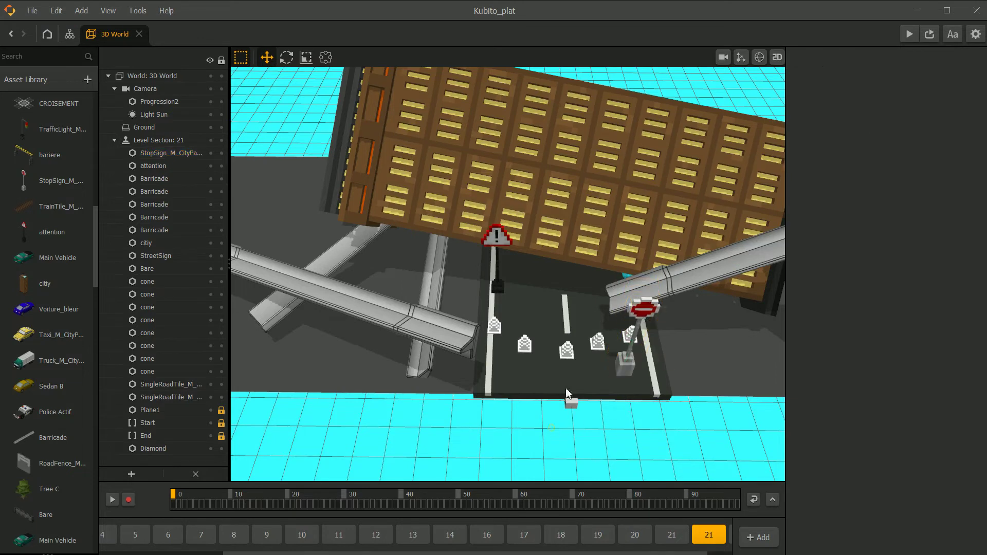
left_click(498, 291)
left_click_drag(496, 325, 562, 436)
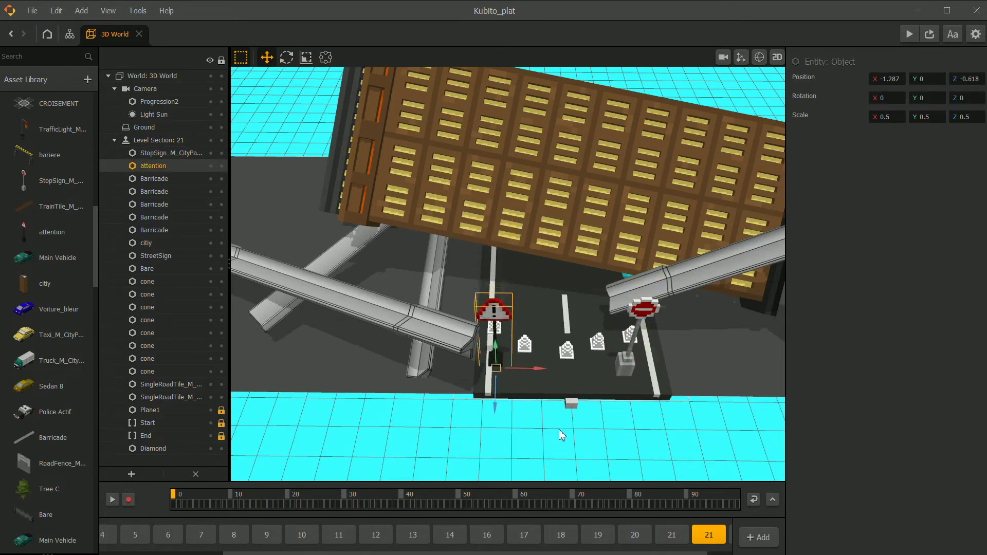
left_click(576, 421)
left_click(623, 368)
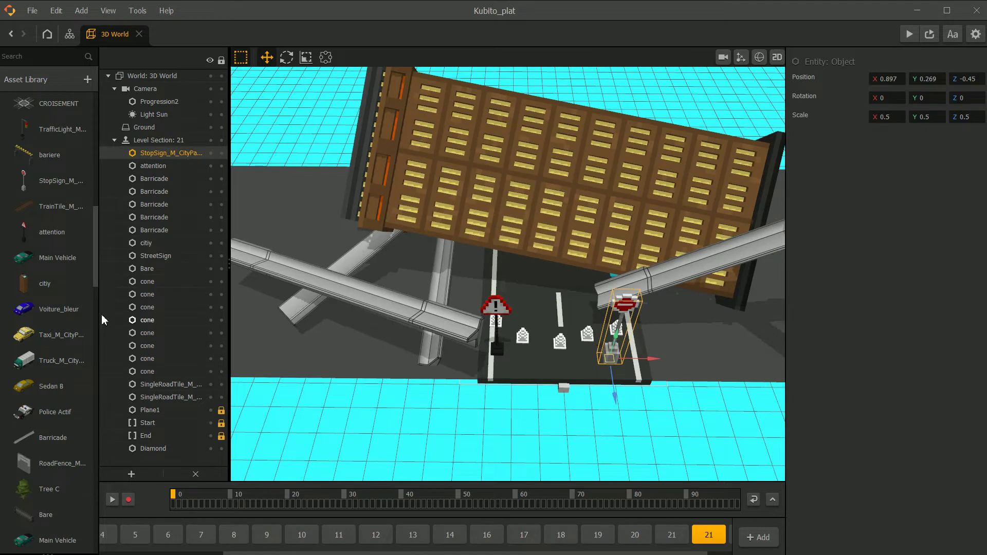
Place the bariere asset on the road at about X -0.11, Y 0, Z -0.31 and set its X, Y and Z scale to .5.
left_click_drag(53, 148, 534, 390)
left_click(306, 57)
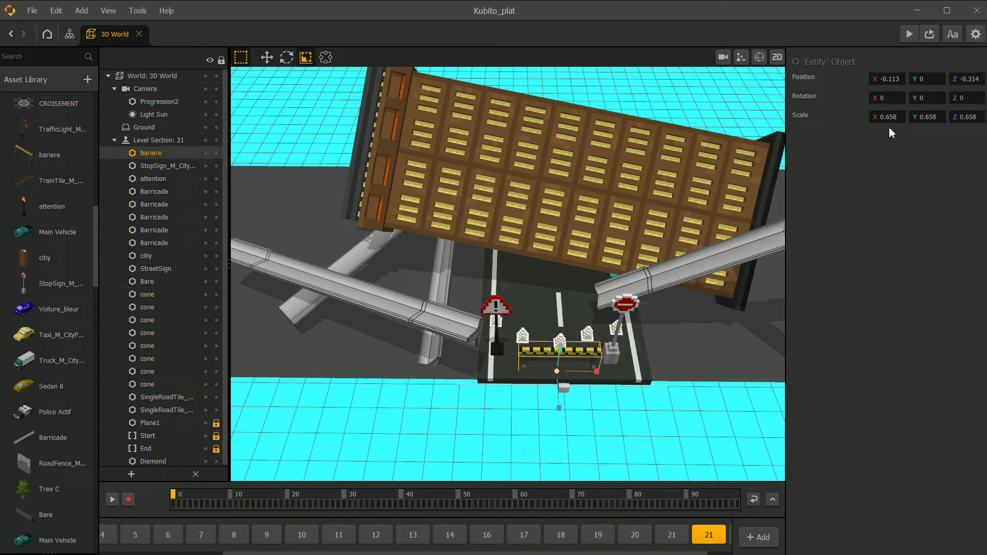
right_click_drag(709, 355, 708, 305)
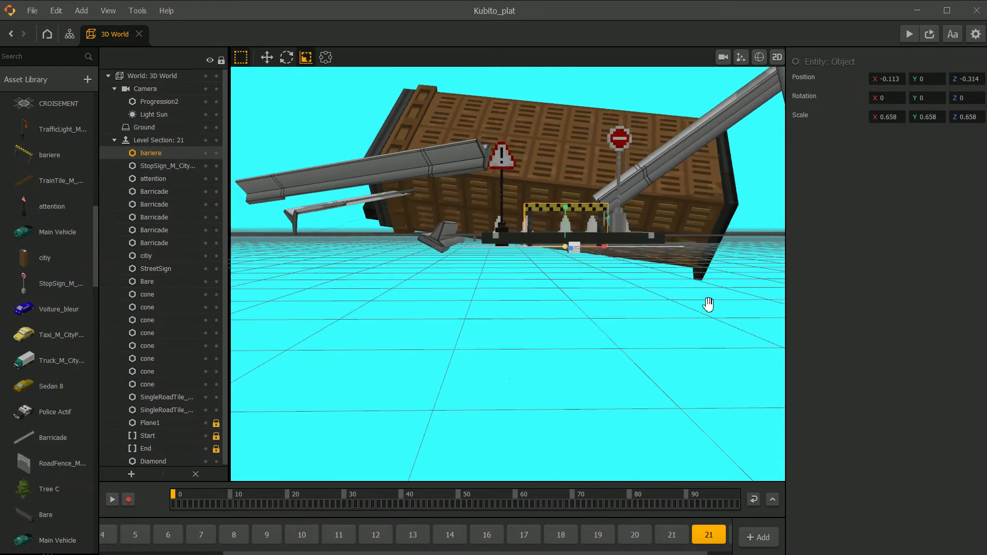
left_click(776, 57)
right_click_drag(366, 386, 520, 334)
scroll(520, 334, "up", 2)
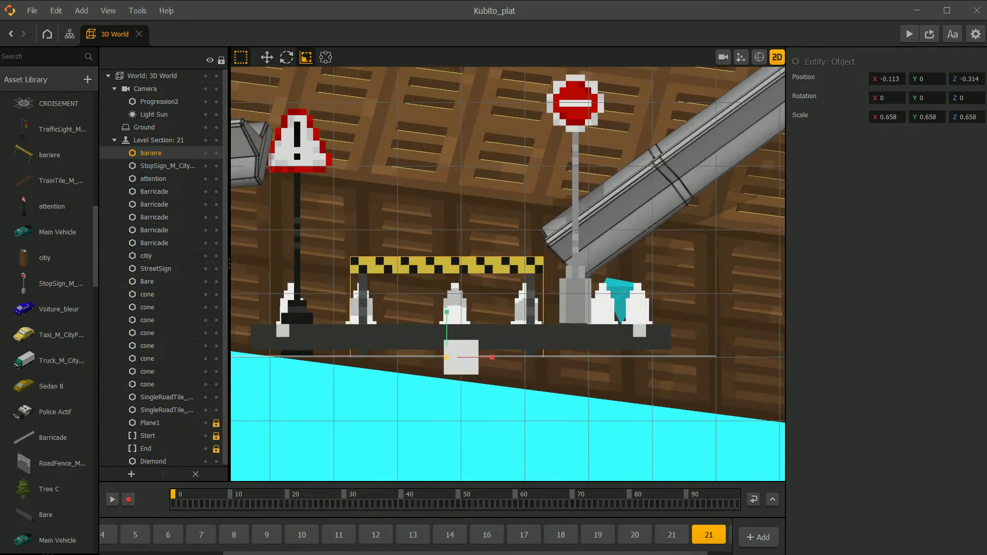
left_click(900, 124)
type(".5")
left_click_drag(918, 118, 970, 119)
type(".5.5")
left_click(944, 250)
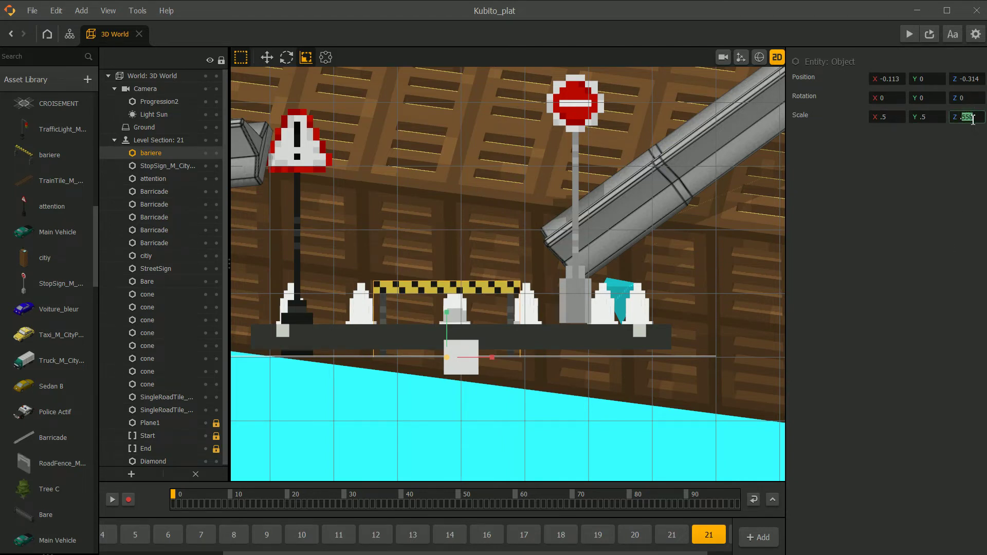
Raise the bariere onto the road surface, to about Y 0.24.
left_click(267, 57)
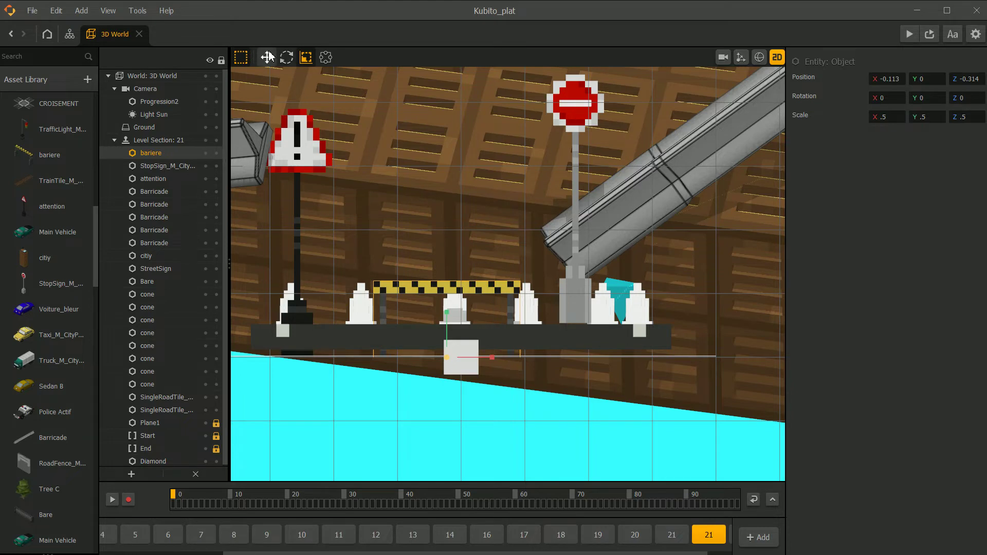
scroll(433, 342, "up", 2)
left_click_drag(431, 354, 425, 315)
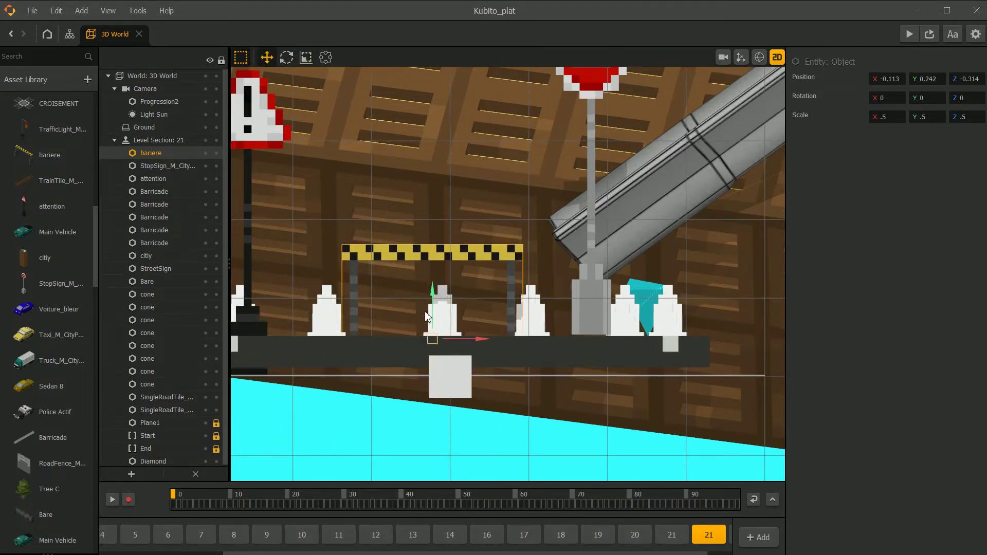
In physics mode, raise the bariere's cube collision shape to about Y 0.63, then return to the normal 3D view.
left_click(763, 56)
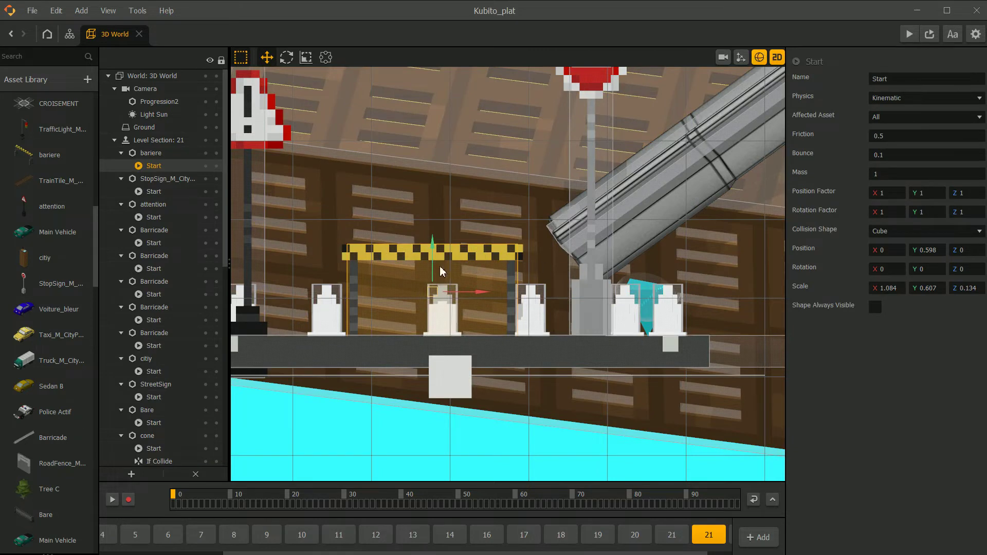
left_click_drag(433, 275, 433, 273)
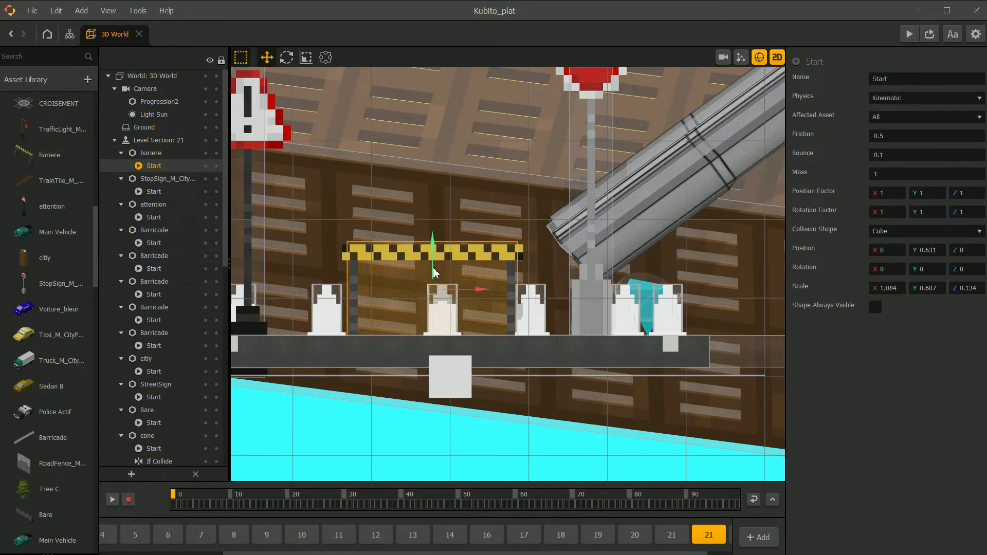
left_click(759, 57)
left_click(776, 57)
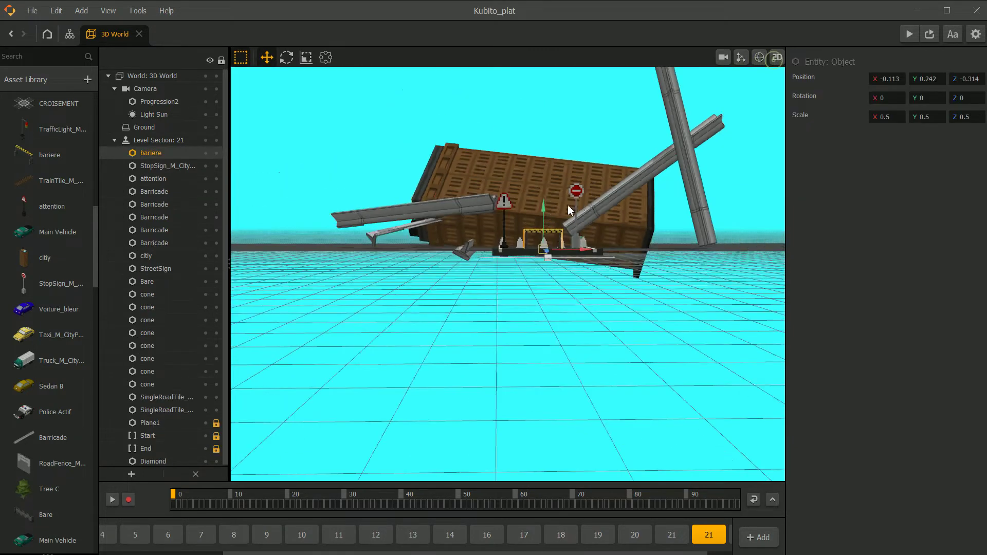
Move the bariere along Z to behind the row of cones, at about Z -1.41.
scroll(617, 340, "up", 5)
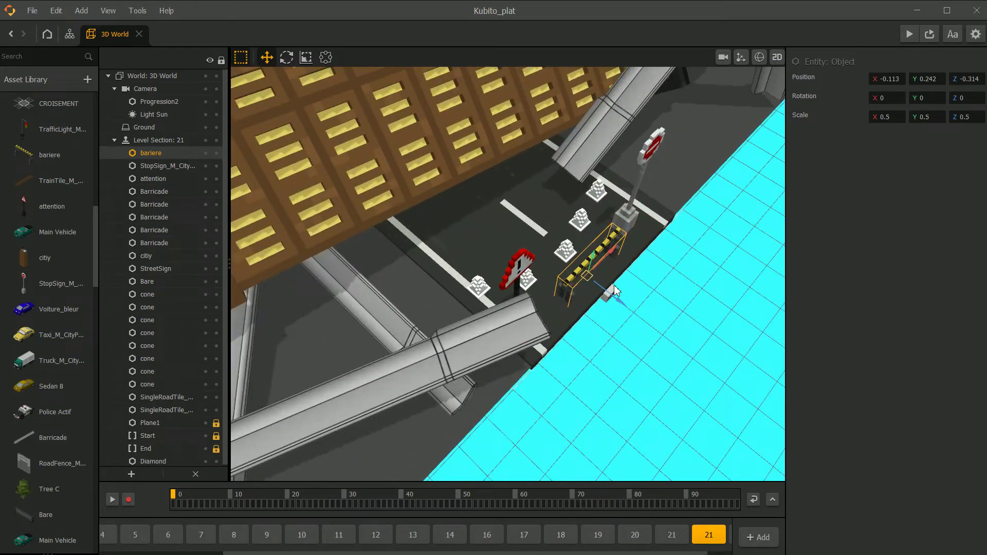
left_click_drag(621, 298, 563, 253)
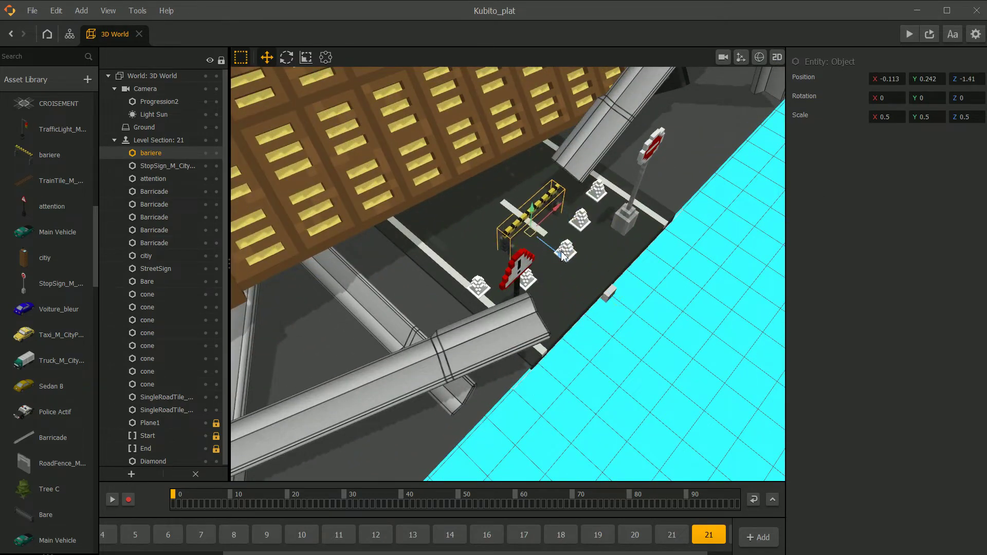
scroll(569, 253, "down", 3)
left_click_drag(636, 338, 563, 312)
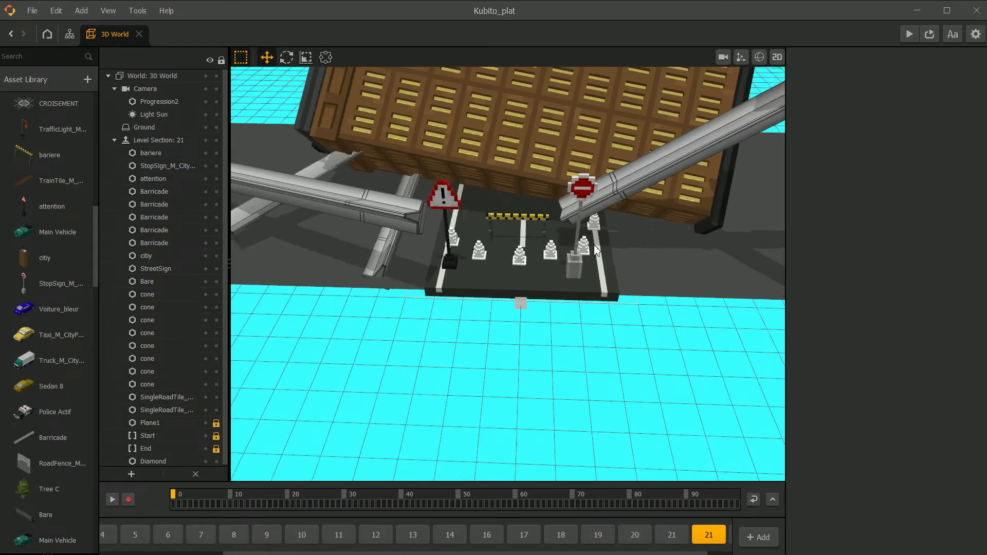
scroll(607, 234, "down", 4)
left_click_drag(606, 234, 536, 244)
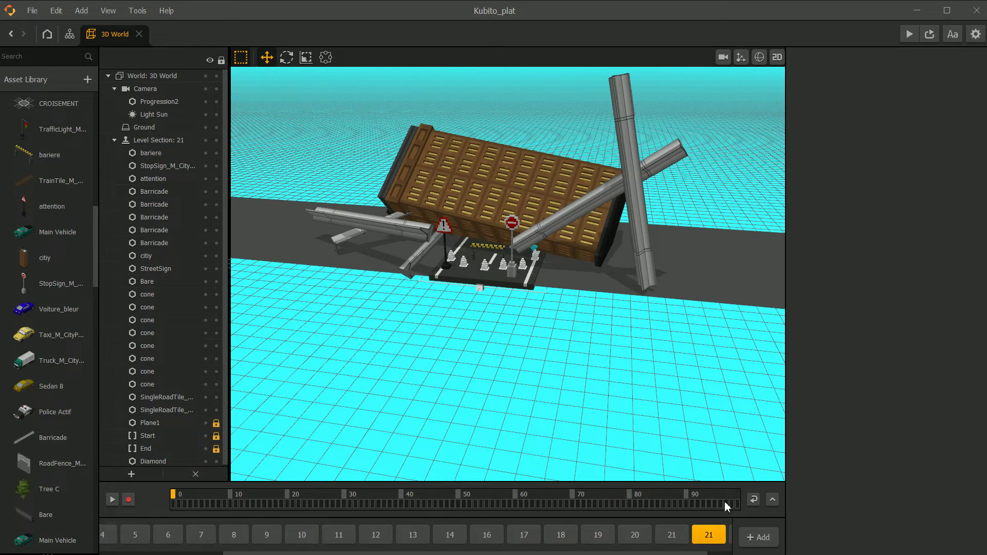
Rename the duplicated level section as 22.
left_click(671, 534)
left_click(714, 537)
left_click(895, 80)
type("2")
key("Return")
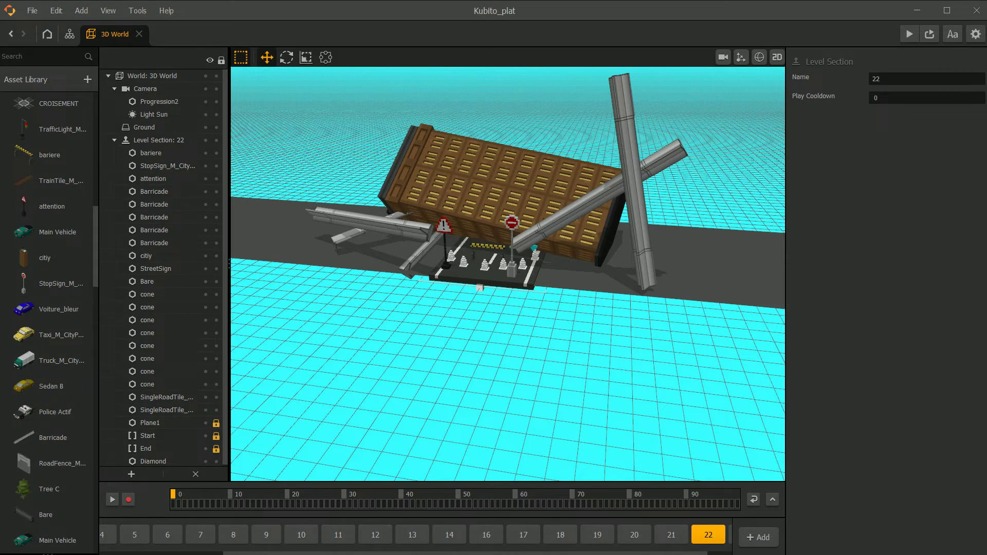
Examine the layouts of level sections 12 to 14, 18, 19, 21 and 22 to choose a base for another section.
left_click(427, 530)
middle_click_drag(514, 350, 502, 275)
left_click(450, 538)
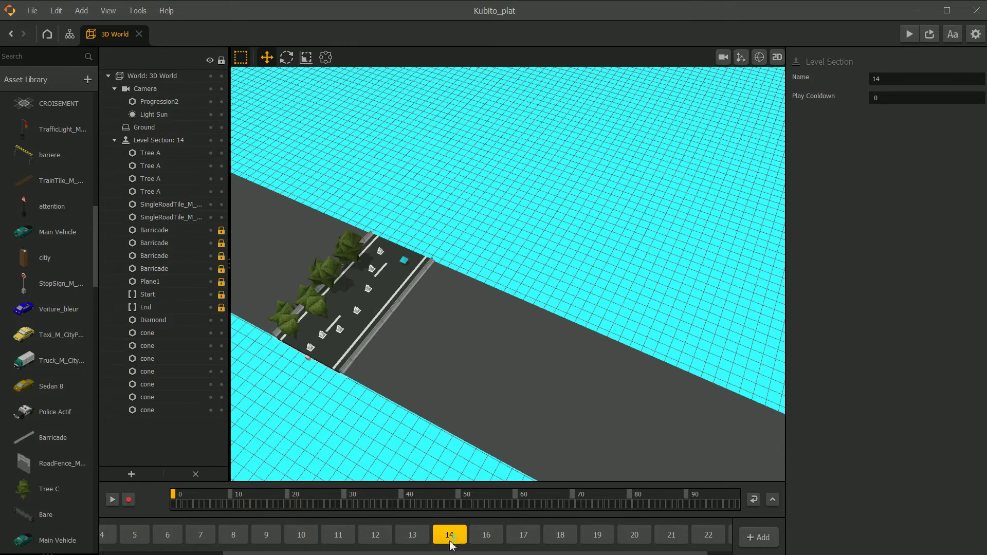
left_click(412, 537)
left_click(379, 540)
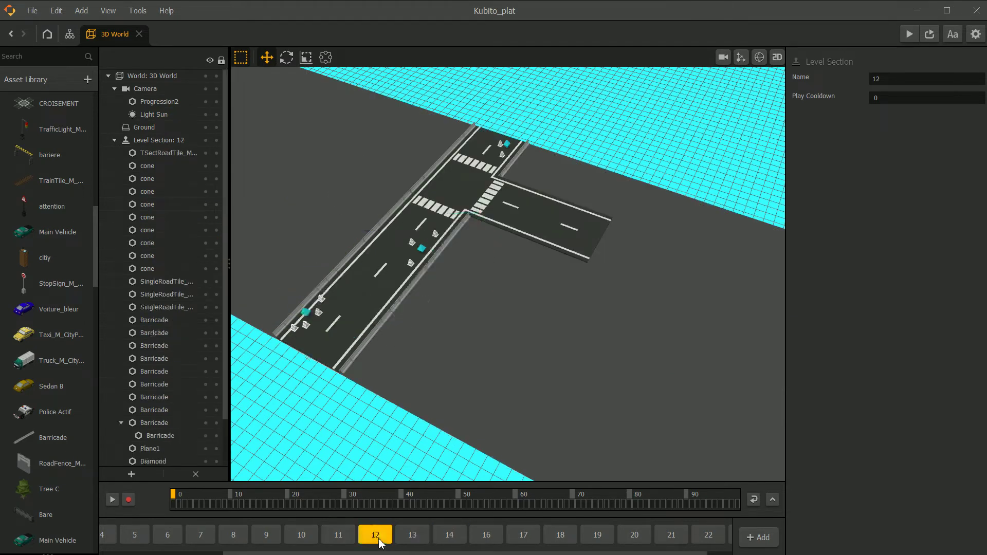
left_click(425, 542)
middle_click_drag(565, 386, 528, 337)
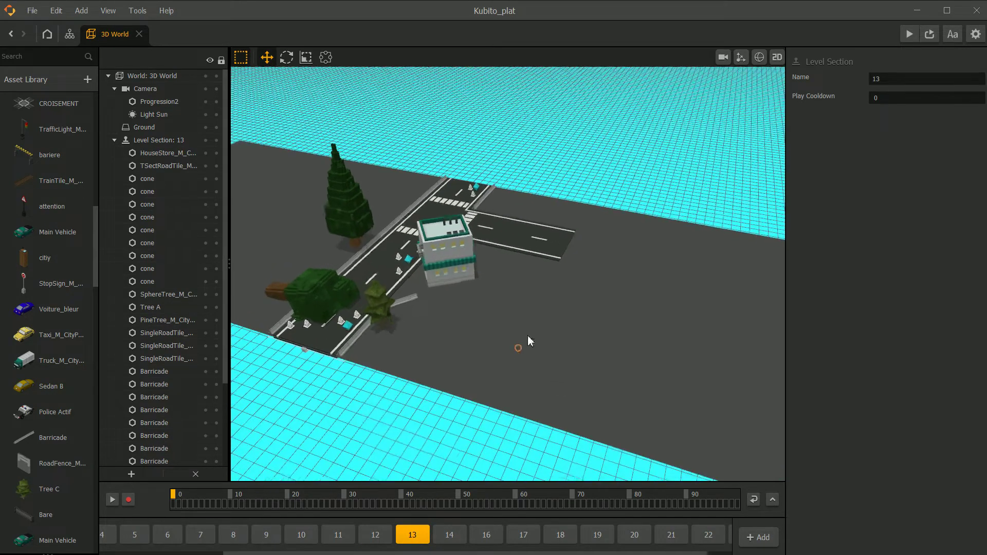
left_click(676, 541)
middle_click_drag(568, 362, 615, 474)
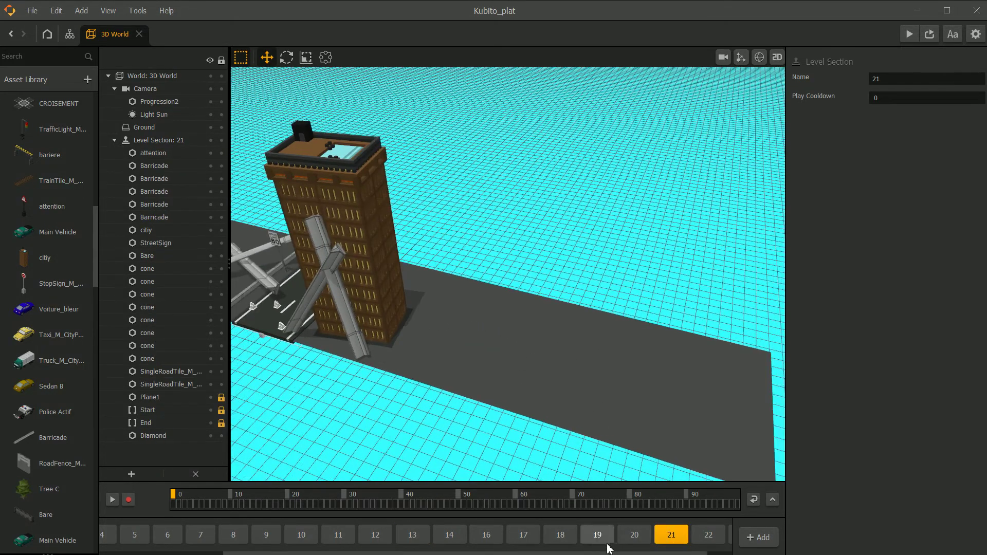
left_click_drag(609, 552, 635, 552)
left_click(676, 534)
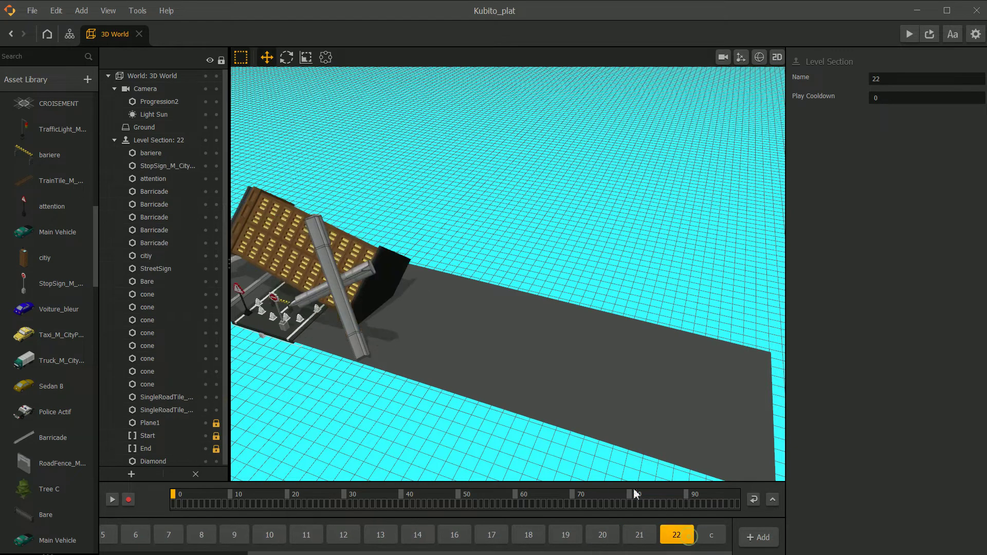
left_click(532, 540)
left_click(565, 537)
Duplicate level section 20 and move the copy to directly after section 22.
left_click(601, 537)
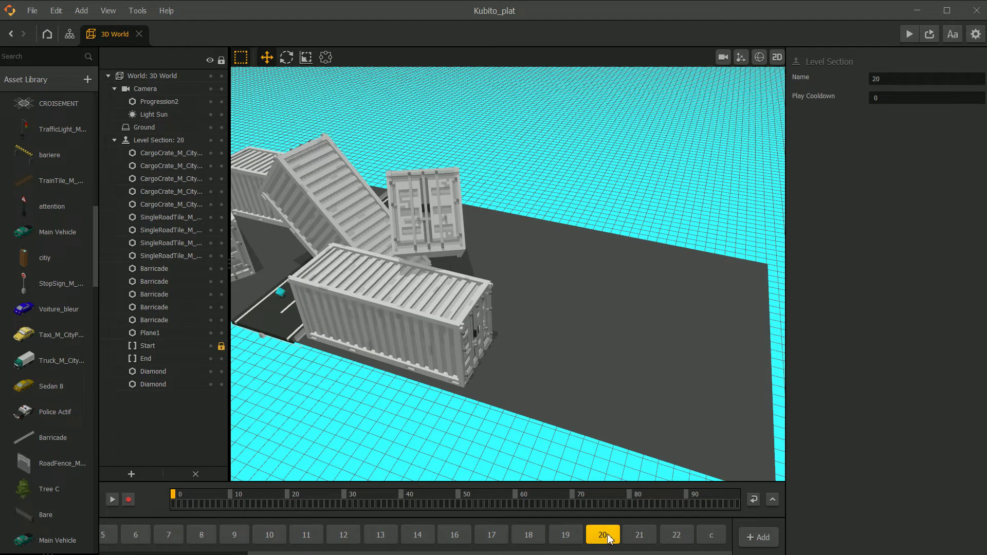
key("ctrl+d")
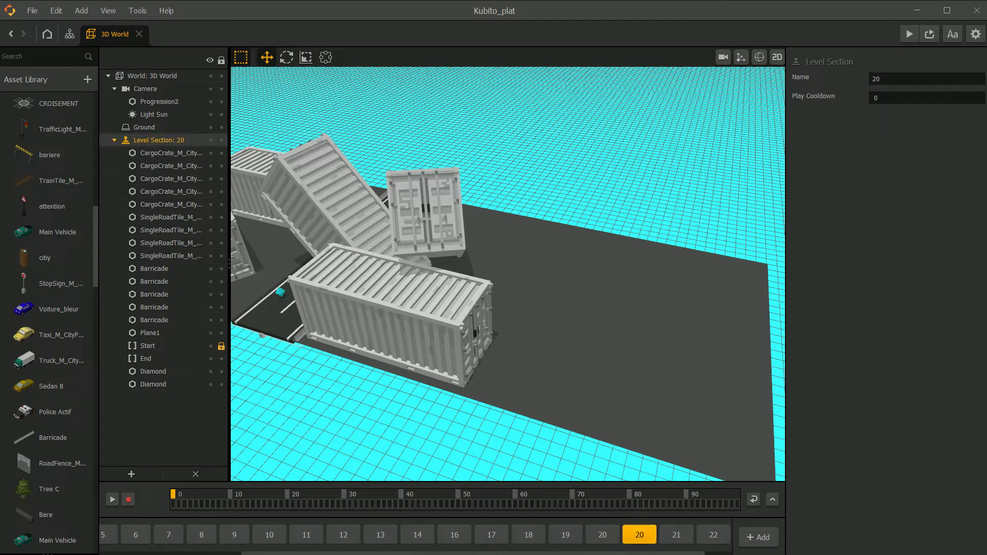
left_click_drag(619, 553, 679, 544)
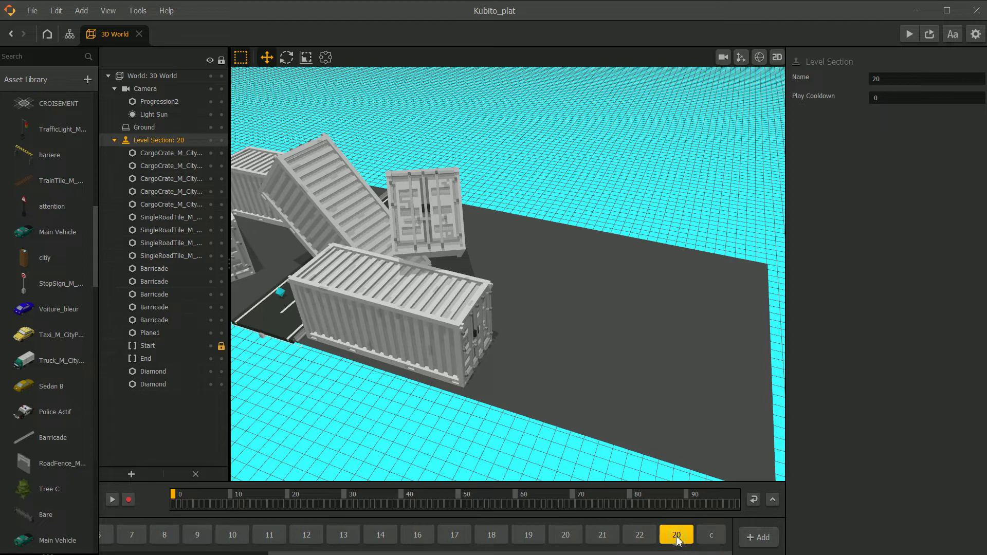
Delete all five cargo crates from the duplicated level section.
middle_click_drag(593, 378, 508, 348)
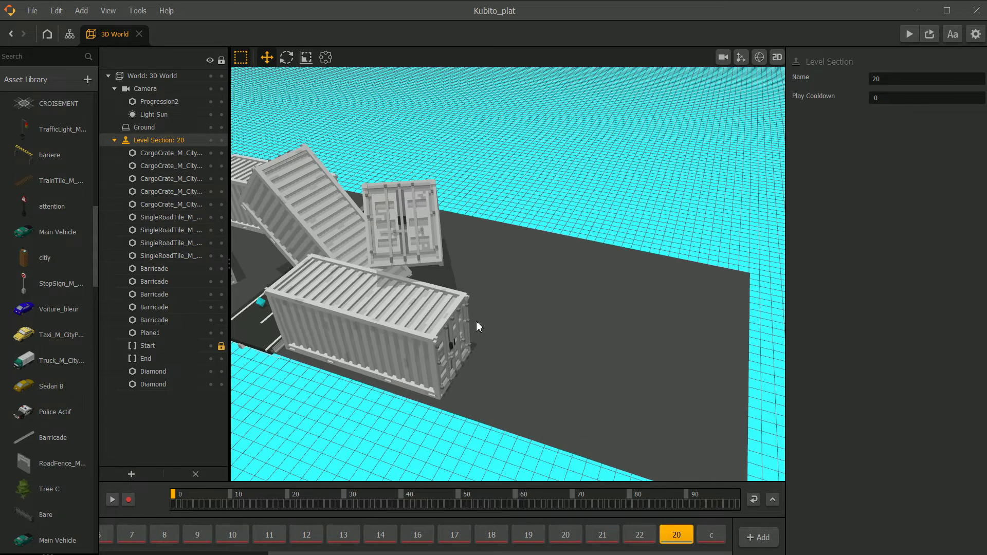
left_click(449, 319)
key("Delete")
left_click(459, 242)
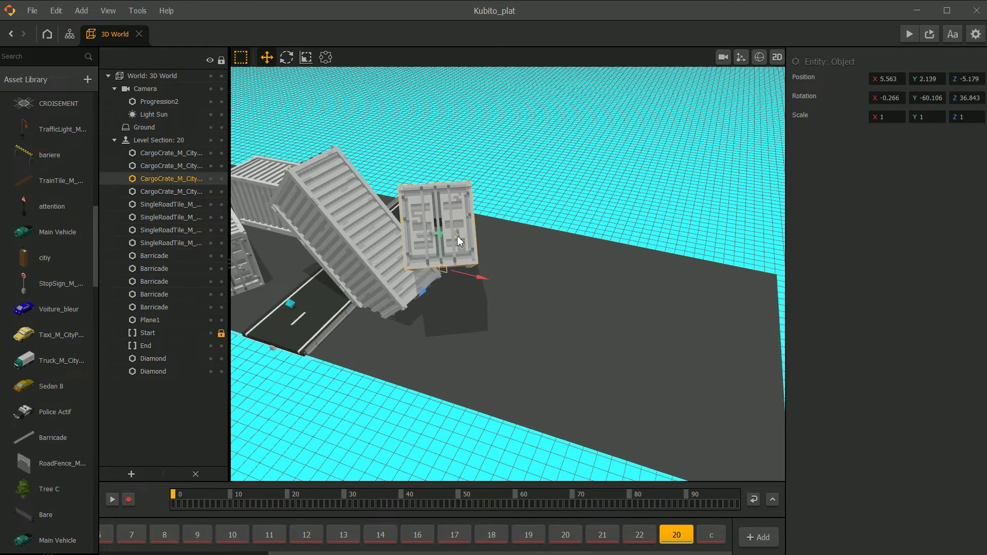
key("Delete")
left_click(335, 233)
key("Delete")
left_click(306, 209)
key("Delete")
middle_click_drag(338, 236, 491, 262)
left_click(367, 293)
key("Delete")
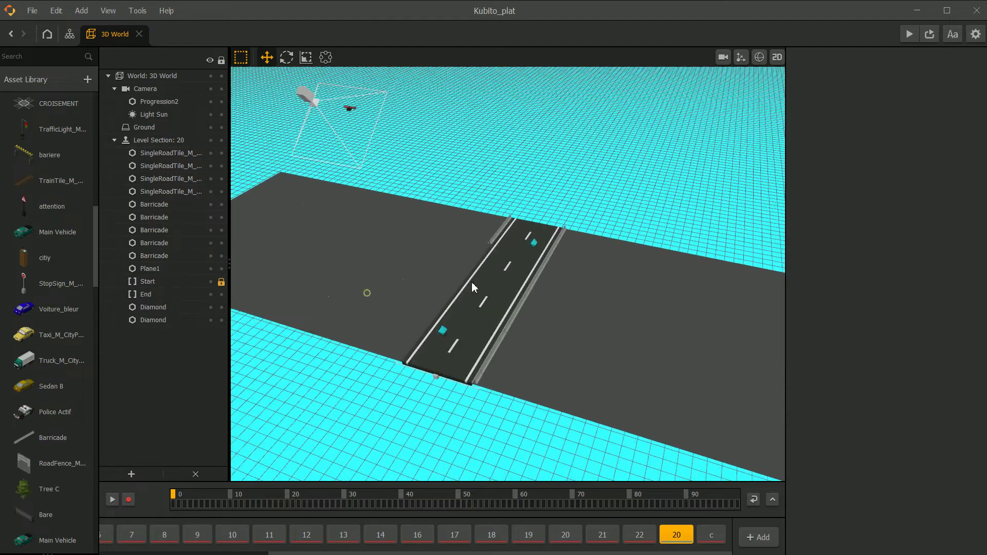
Duplicate the large Plane1 ground plane in place.
scroll(479, 276, "up", 3)
right_click_drag(502, 273, 480, 339)
middle_click_drag(481, 339, 474, 313)
right_click_drag(474, 313, 461, 295)
right_click_drag(556, 315, 778, 319)
left_click(534, 322)
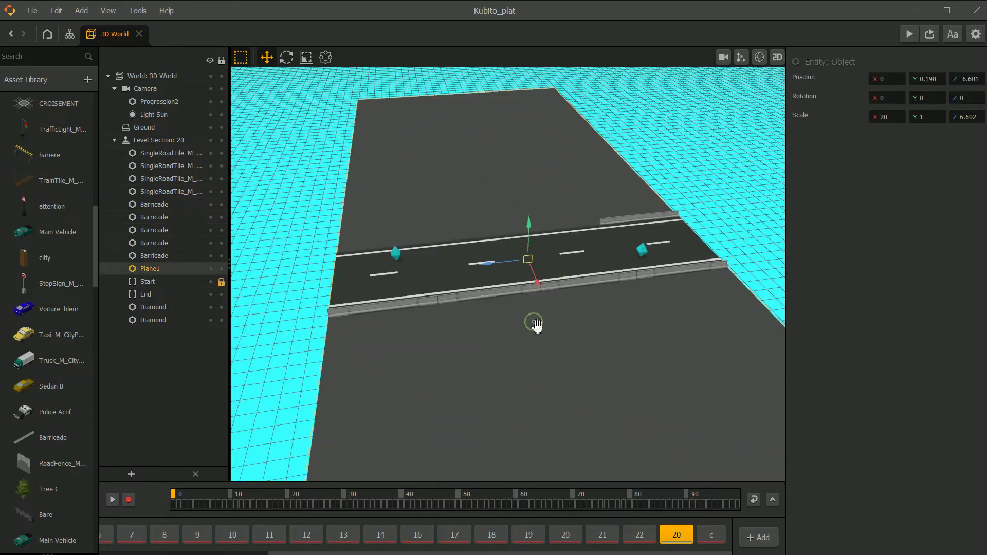
middle_click_drag(533, 323, 519, 315)
scroll(519, 316, "down", 2)
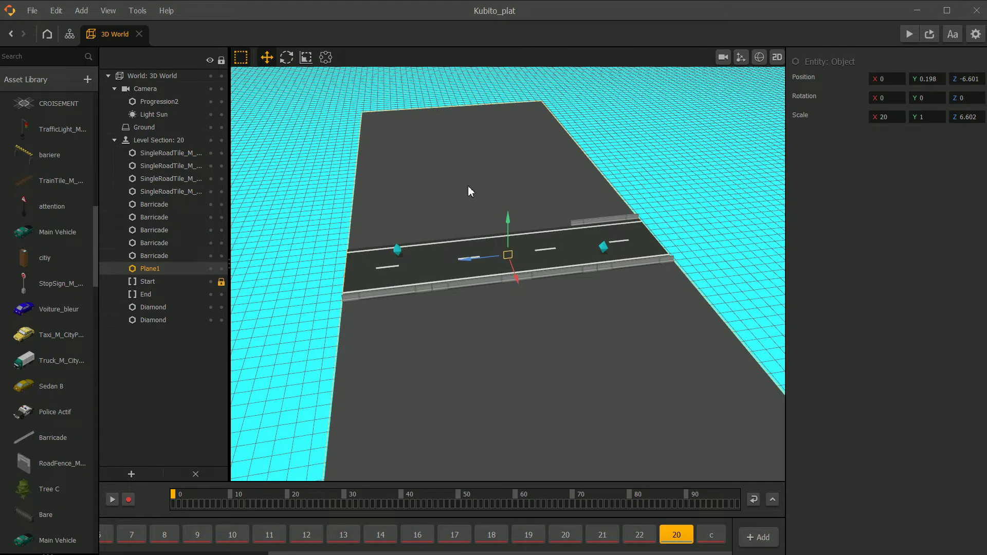
key("ctrl+d")
Shorten the selected ground plane along Z from its far end to a Z scale of about 2.15.
left_click(326, 57)
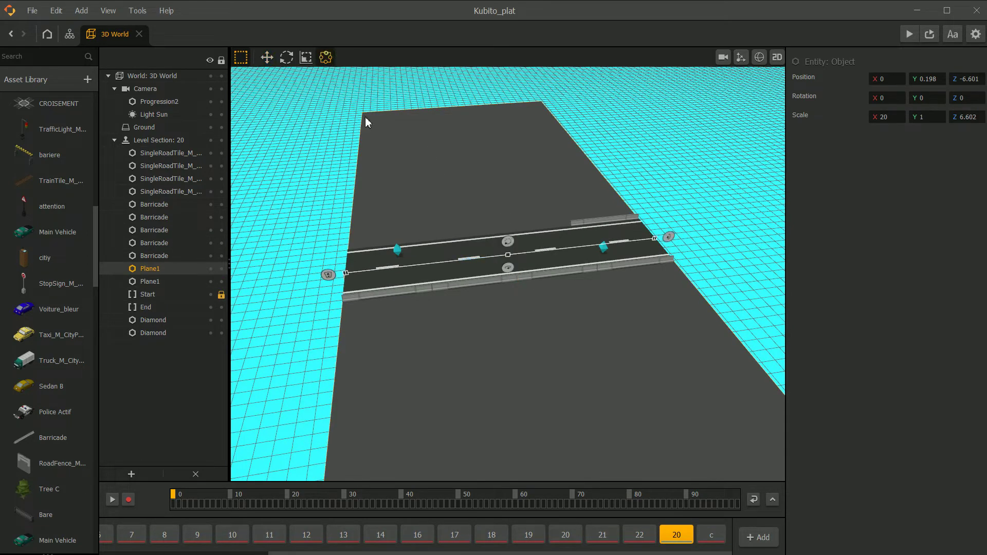
middle_click_drag(639, 325, 678, 263)
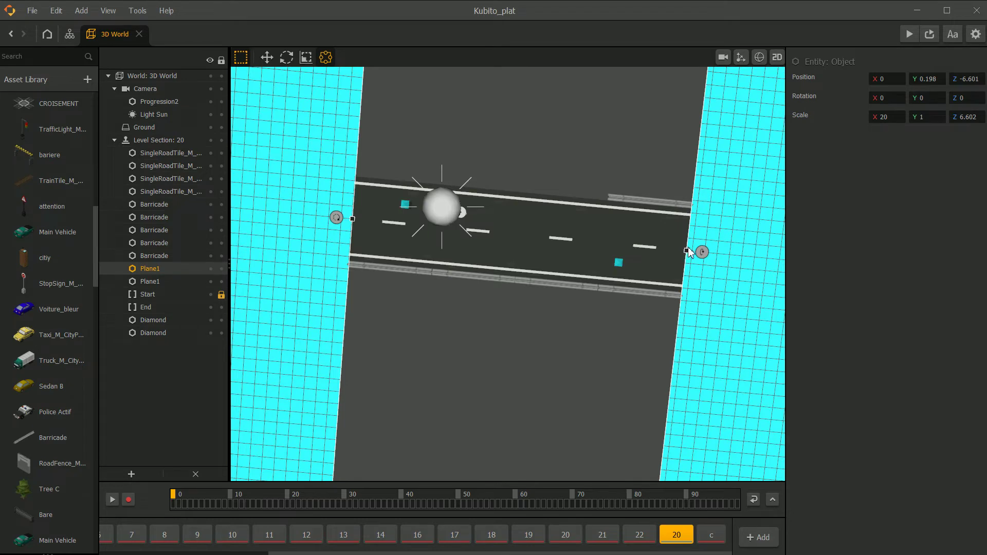
left_click_drag(688, 250, 452, 220)
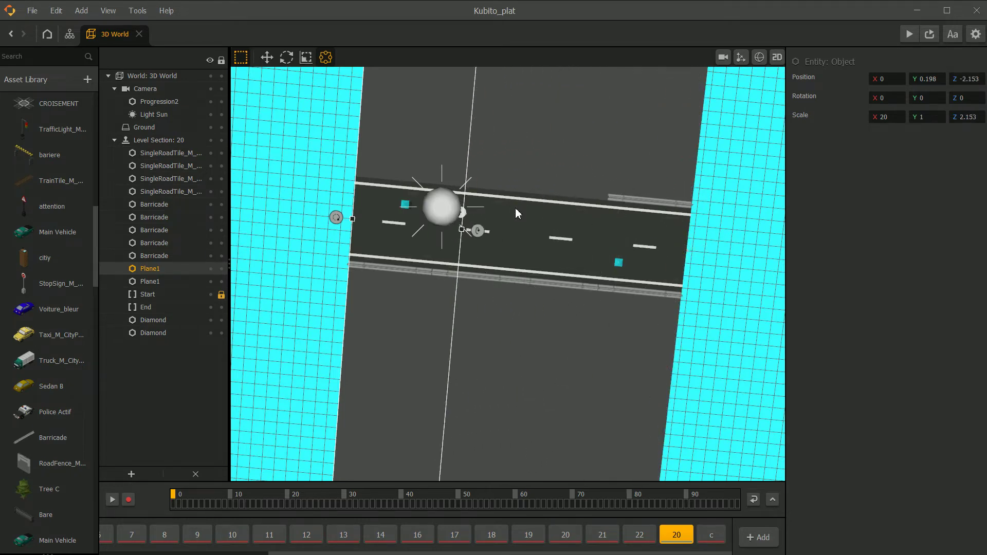
Shorten the other Plane1 ground plane along Z from its near end to a Z scale of about 2.45.
left_click(592, 172)
middle_click_drag(501, 299, 495, 289)
left_click_drag(358, 228, 561, 248)
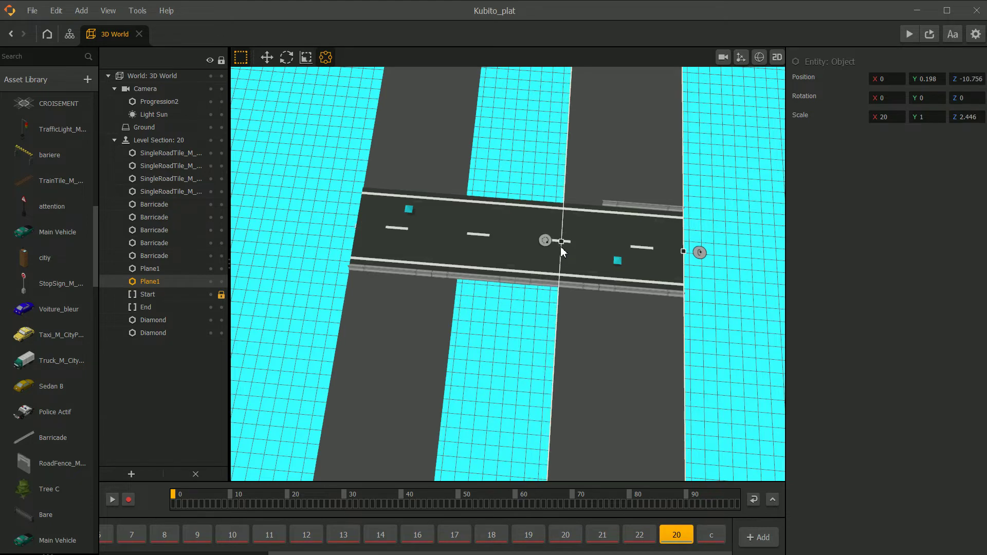
Delete the road tile and the barricade that bridge the gap between the two ground planes.
scroll(561, 250, "down", 2)
middle_click_drag(456, 273, 515, 272)
left_click(399, 365)
left_click(507, 245)
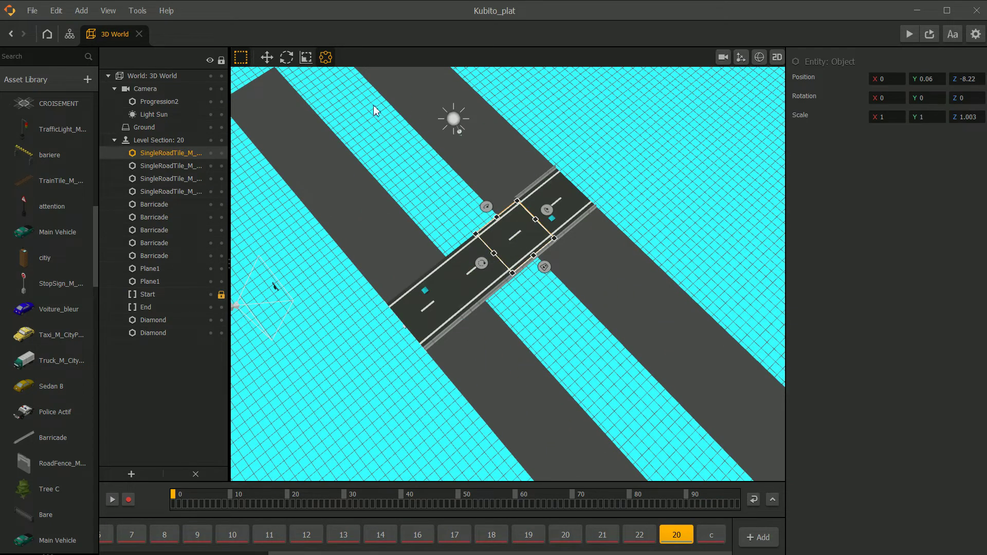
left_click(266, 57)
middle_click_drag(365, 172, 477, 255)
left_click(483, 275)
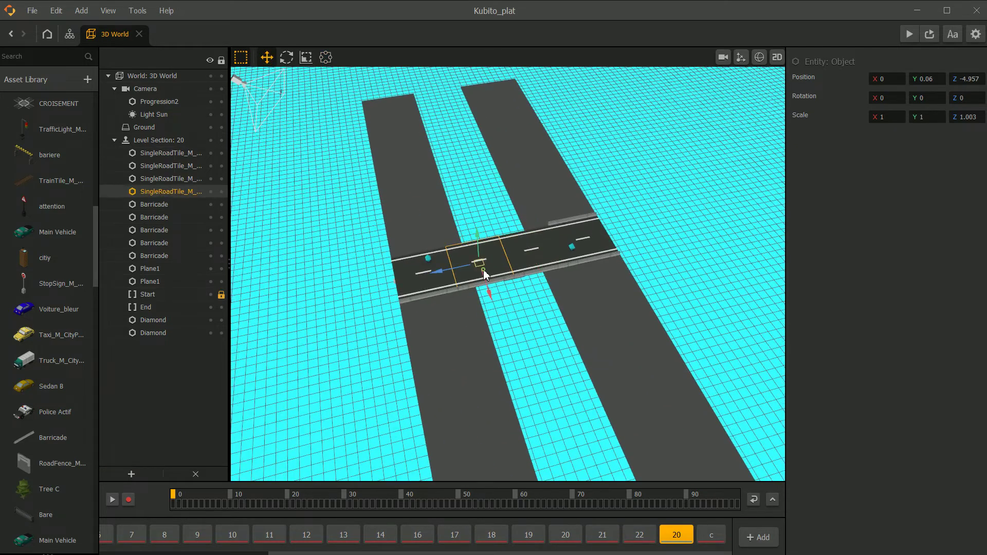
key("Delete")
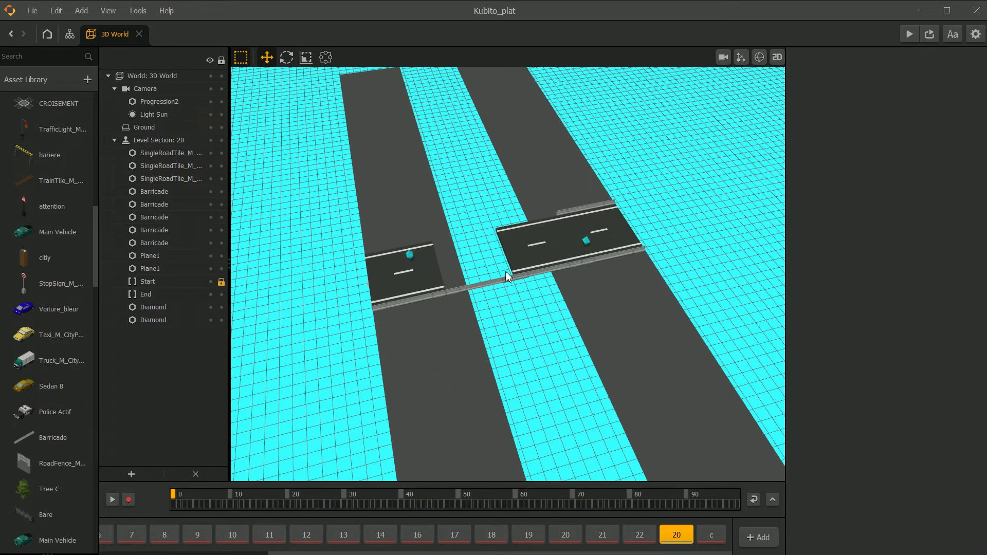
left_click(498, 279)
key("Delete")
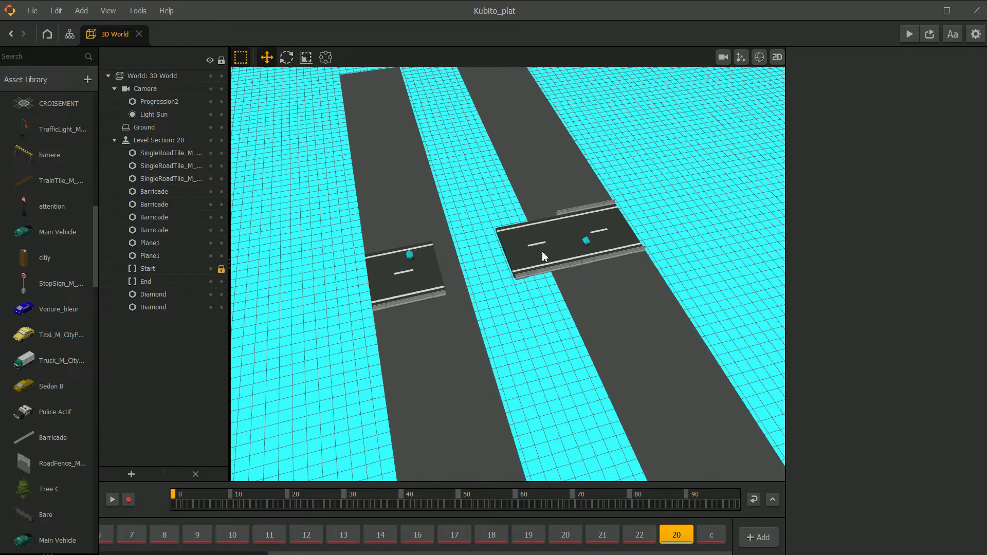
Shorten the ground plane under the single road tile so its gap-side edge lines up with the tile's end.
scroll(541, 257, "up", 2)
left_click(451, 318)
middle_click_drag(469, 319, 476, 301)
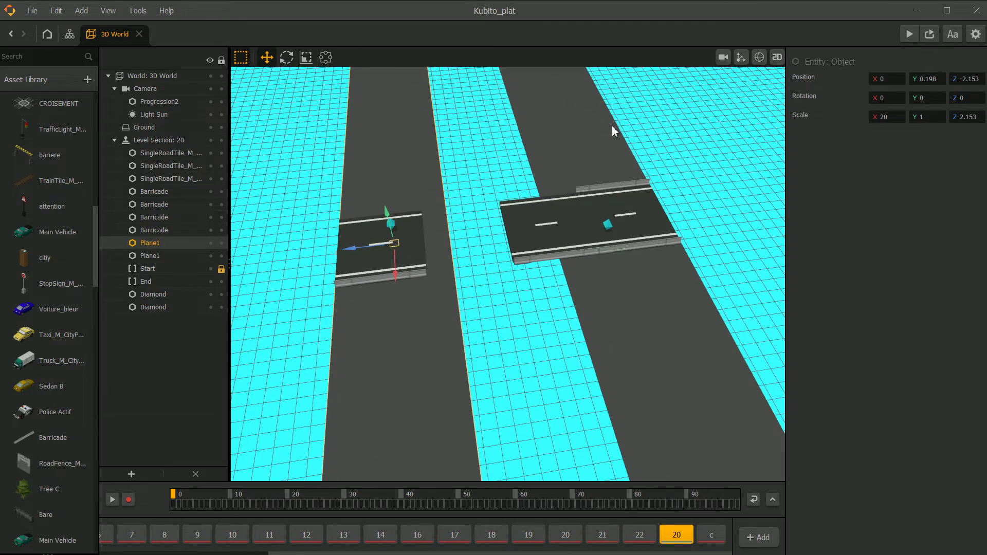
left_click(325, 57)
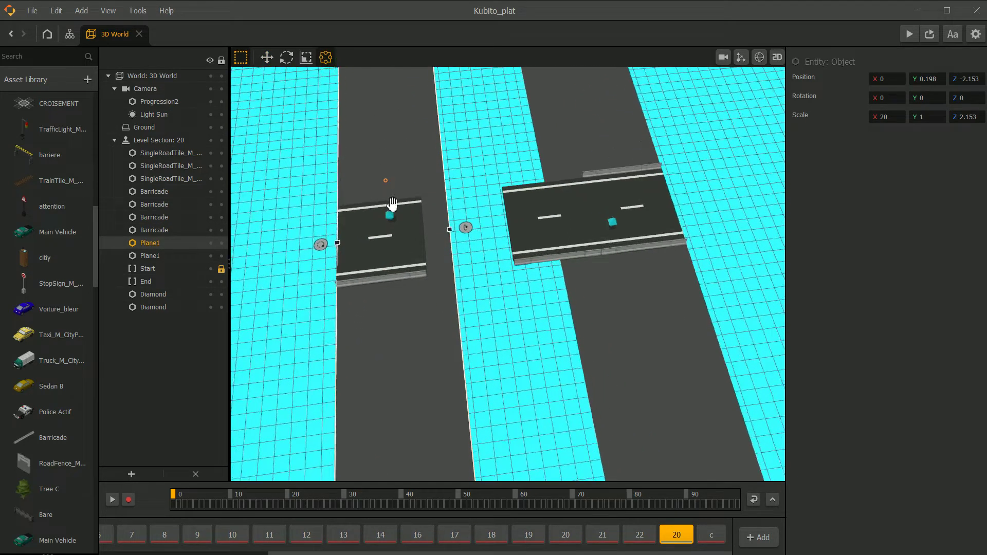
scroll(410, 201, "up", 3)
left_click_drag(463, 203, 405, 211)
Extend the ground plane under the two-tile road to the road's gap-side end, at a Z scale of about 3.32.
middle_click_drag(561, 196, 458, 224)
scroll(594, 261, "down", 3)
left_click(590, 278)
left_click_drag(565, 206, 498, 227)
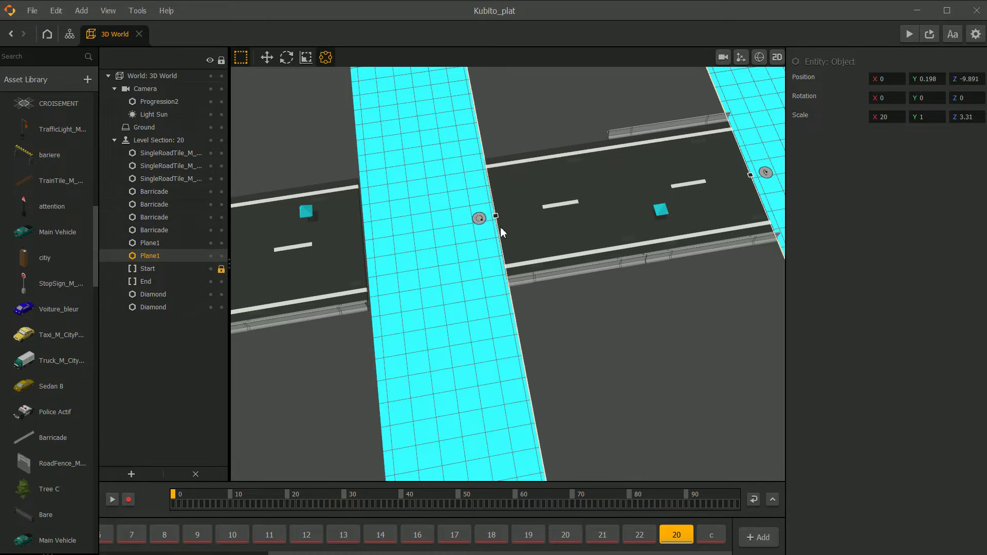
scroll(524, 210, "down", 2)
scroll(538, 242, "up", 5)
middle_click_drag(502, 180, 516, 244)
left_click_drag(487, 188, 484, 189)
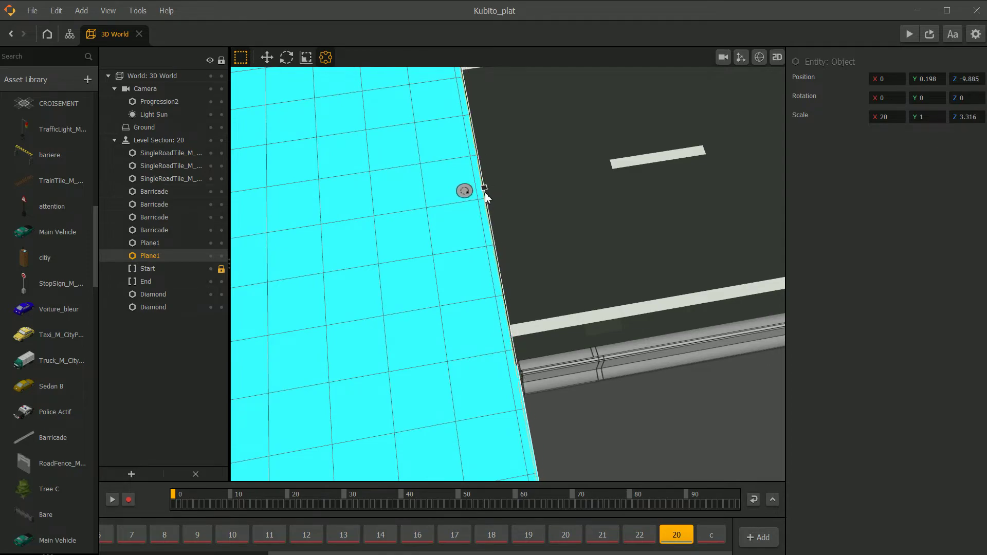
Duplicate the barricade beside the two-tile road and move the copy along Z to fence the rest of that side.
left_click(452, 272)
scroll(447, 280, "down", 3)
right_click_drag(454, 316, 529, 365)
scroll(525, 291, "down", 3)
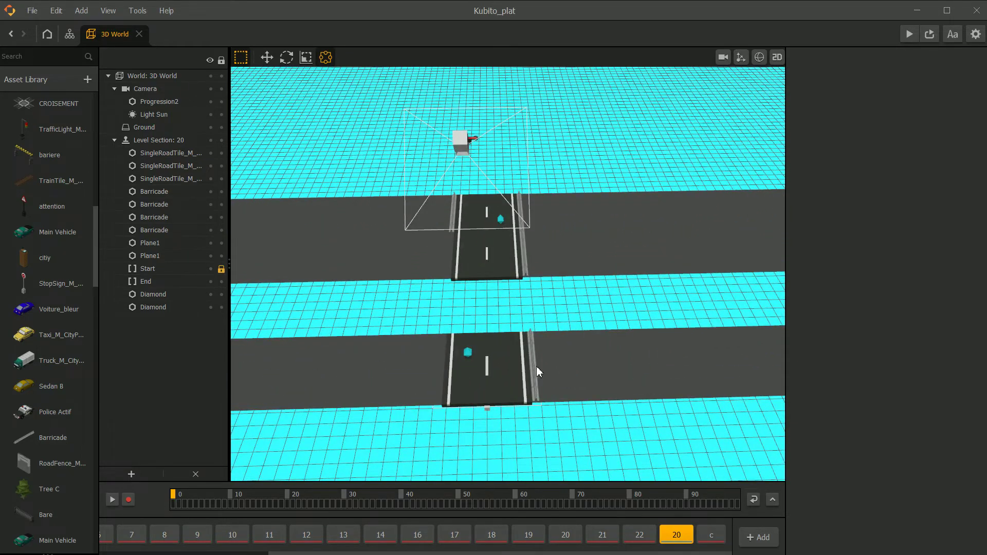
right_click_drag(488, 314, 408, 289)
left_click(408, 289)
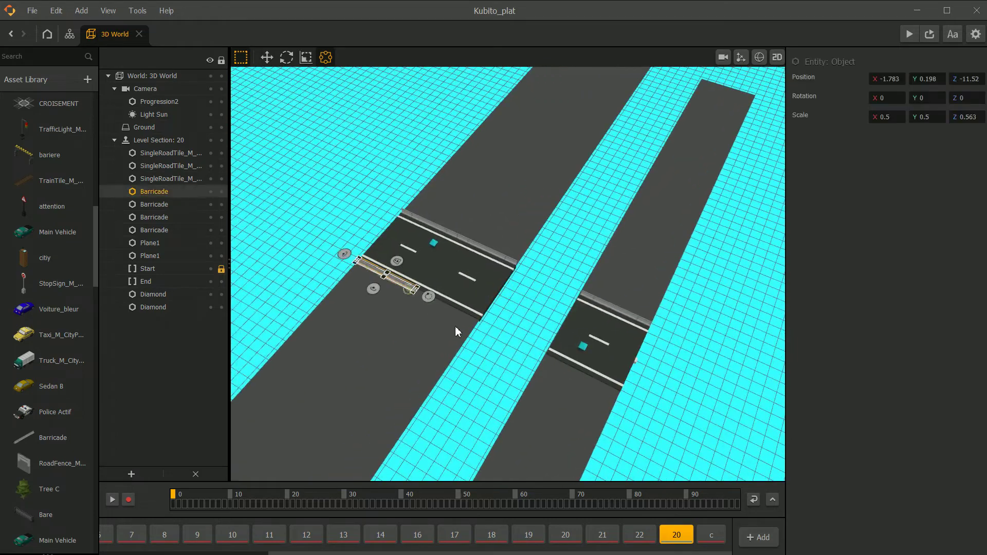
scroll(431, 351, "up", 5)
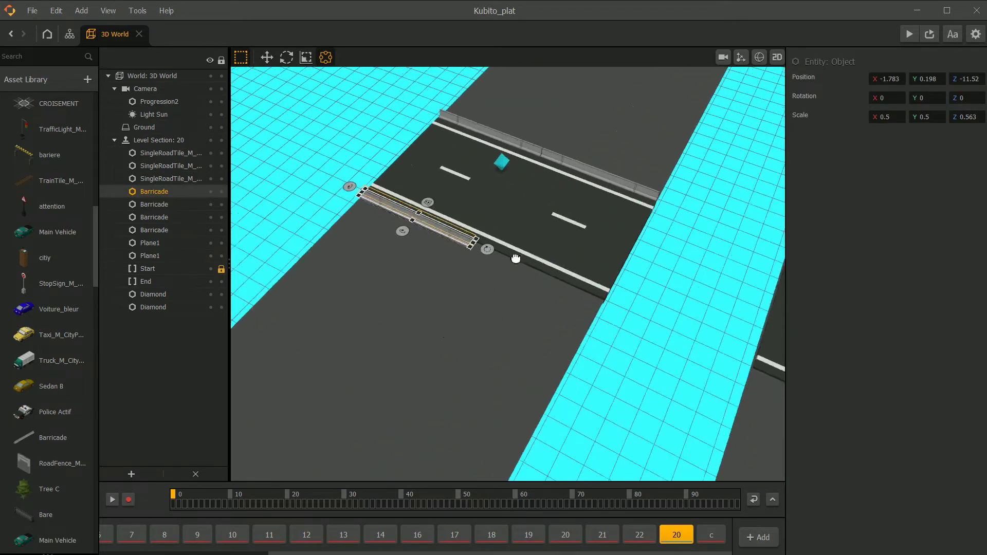
left_click(267, 58)
key("ctrl+d")
left_click_drag(411, 218, 561, 288)
scroll(561, 288, "up", 4)
middle_click_drag(575, 300, 564, 282)
left_click_drag(579, 307, 587, 312)
Duplicate a barricade again and place the copy along the open side of the single road tile, at Z about -1.66.
scroll(586, 310, "down", 3)
middle_click_drag(586, 311, 498, 277)
scroll(498, 277, "up", 2)
left_click(589, 323)
scroll(590, 324, "down", 1)
scroll(590, 324, "down", 2)
left_click(521, 286)
scroll(520, 286, "up", 4)
scroll(541, 295, "down", 6)
middle_click_drag(562, 298, 450, 253)
key("ctrl+d")
left_click_drag(388, 224, 596, 331)
scroll(597, 331, "up", 5)
scroll(516, 298, "down", 3)
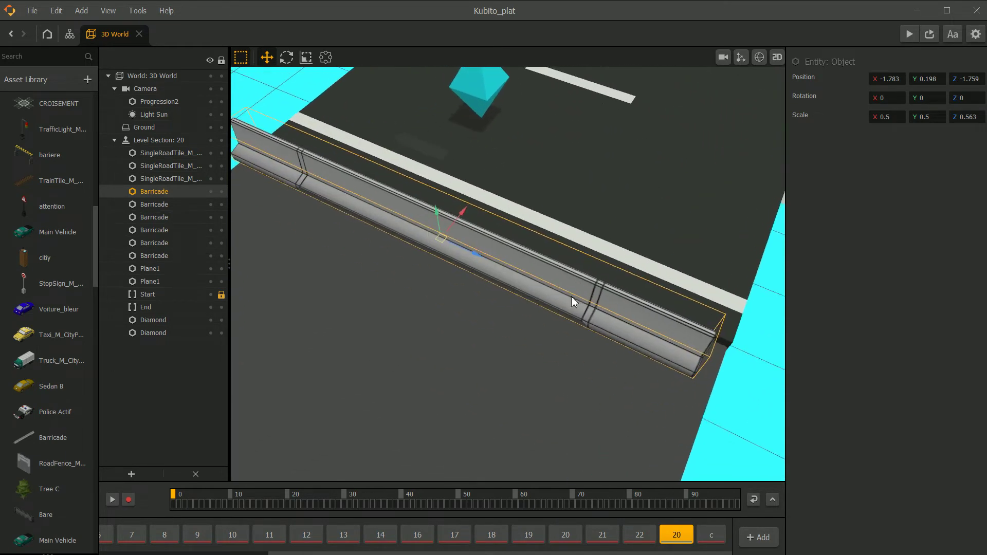
mouse_move(475, 257)
left_mouse_down()
mouse_move(493, 273)
mouse_move(479, 272)
left_mouse_up()
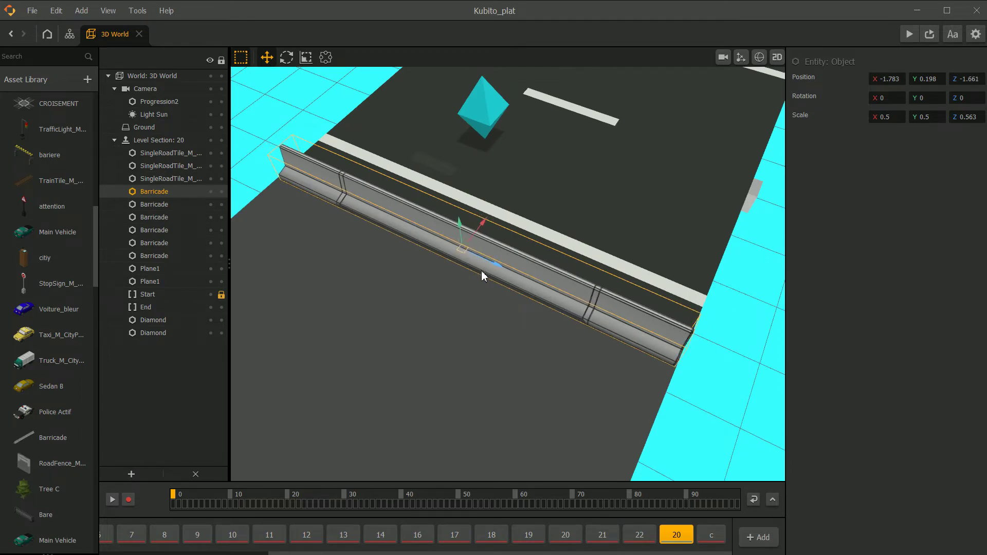
Deselect the barricade and save the project.
left_click(746, 434)
scroll(657, 372, "down", 6)
middle_click_drag(578, 283, 530, 351)
left_click_drag(530, 351, 315, 250)
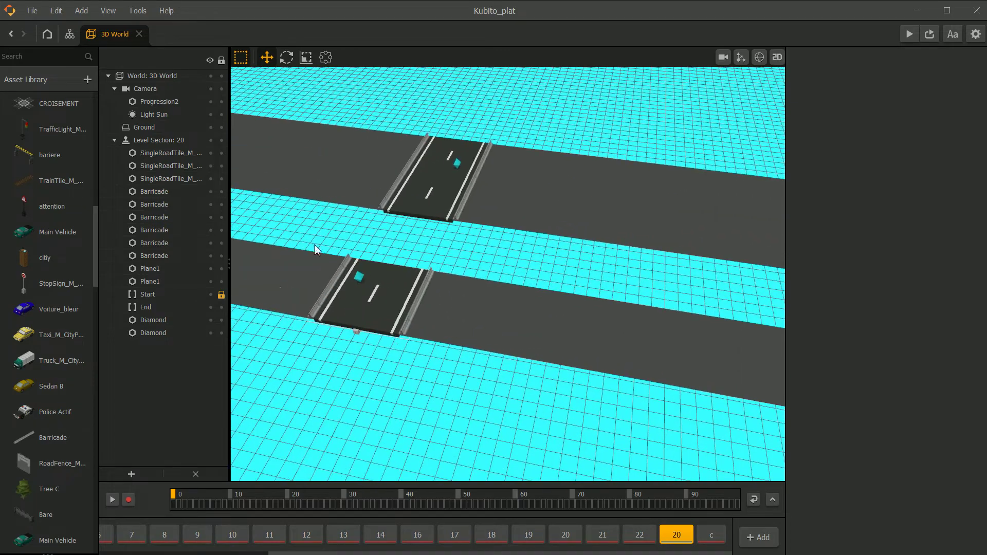
left_click(31, 10)
left_click(43, 80)
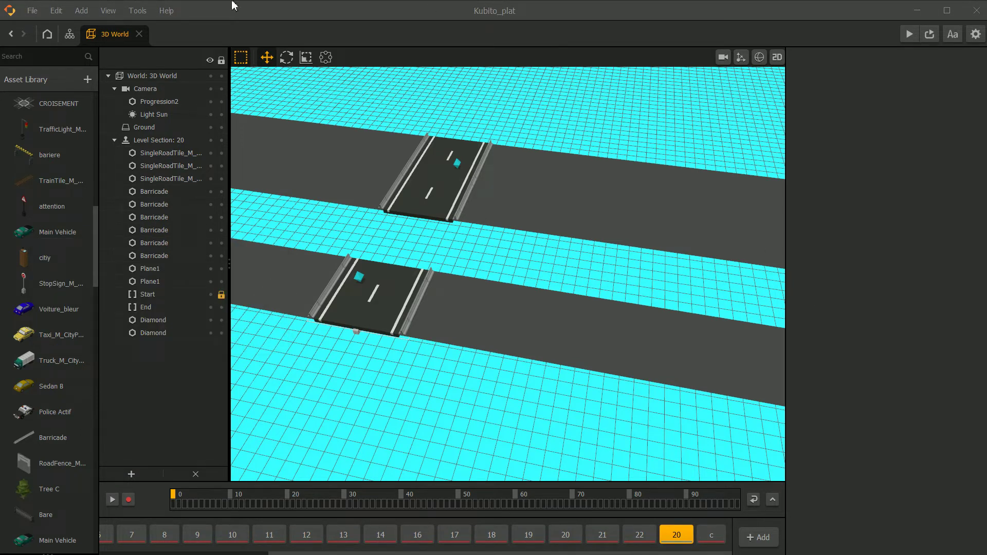
Browse the project's asset list and the built-in assets for a suitable object, then return to the 3D World scene.
middle_click_drag(394, 218, 574, 394)
middle_click_drag(507, 352, 473, 300)
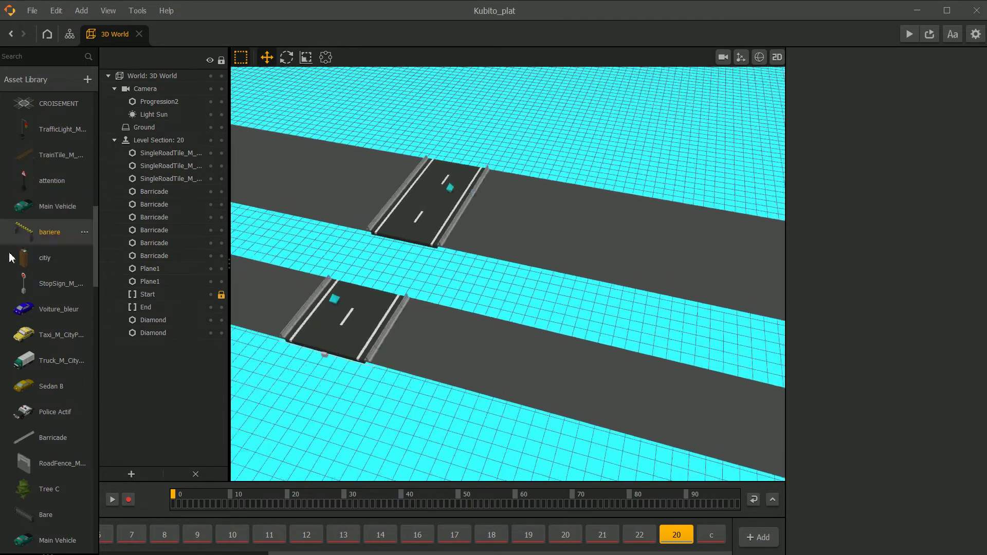
scroll(10, 257, "up", 8)
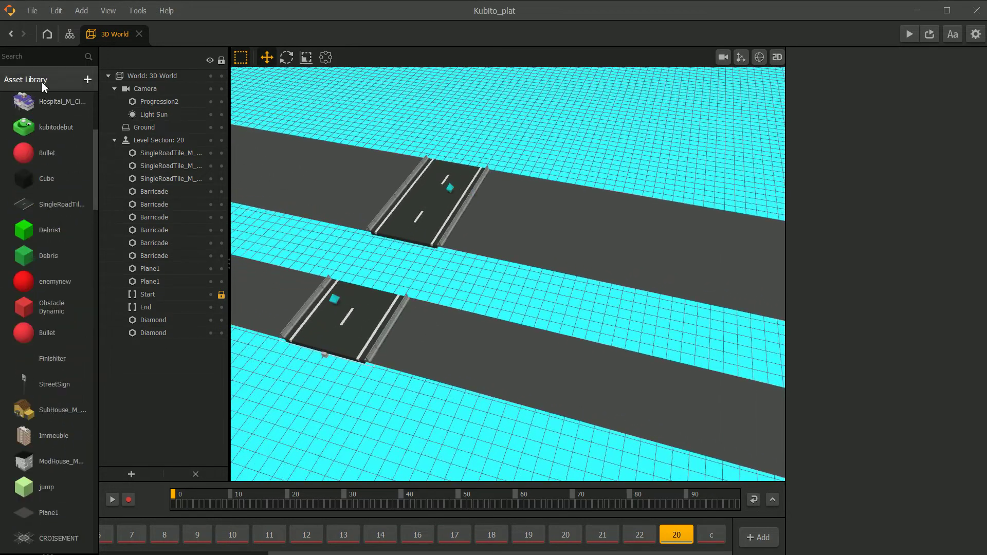
left_click(11, 80)
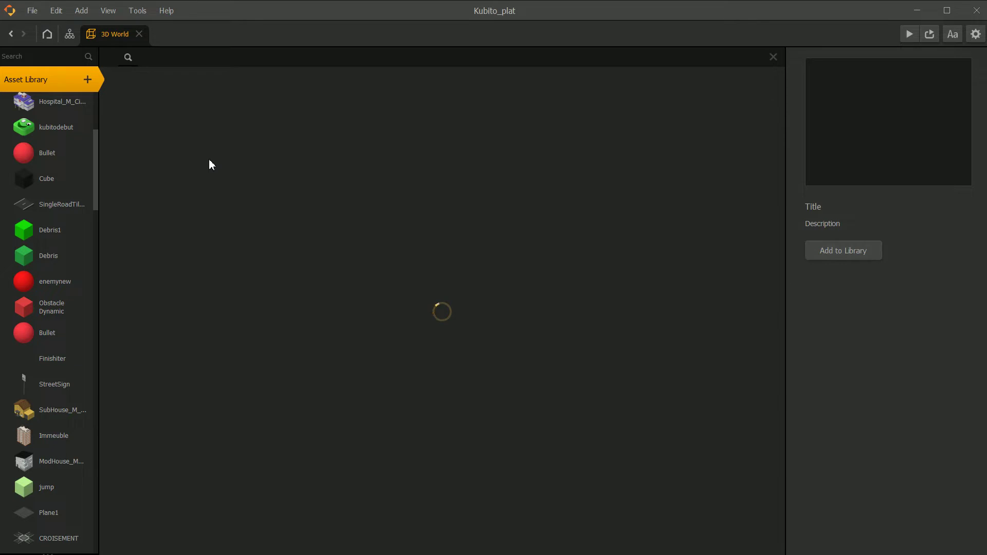
scroll(31, 257, "down", 8)
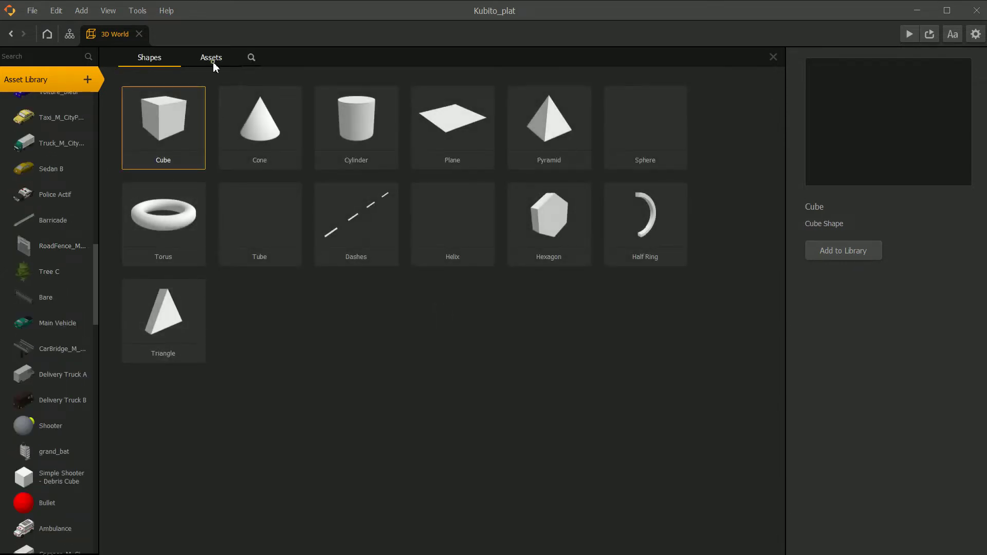
left_click(214, 63)
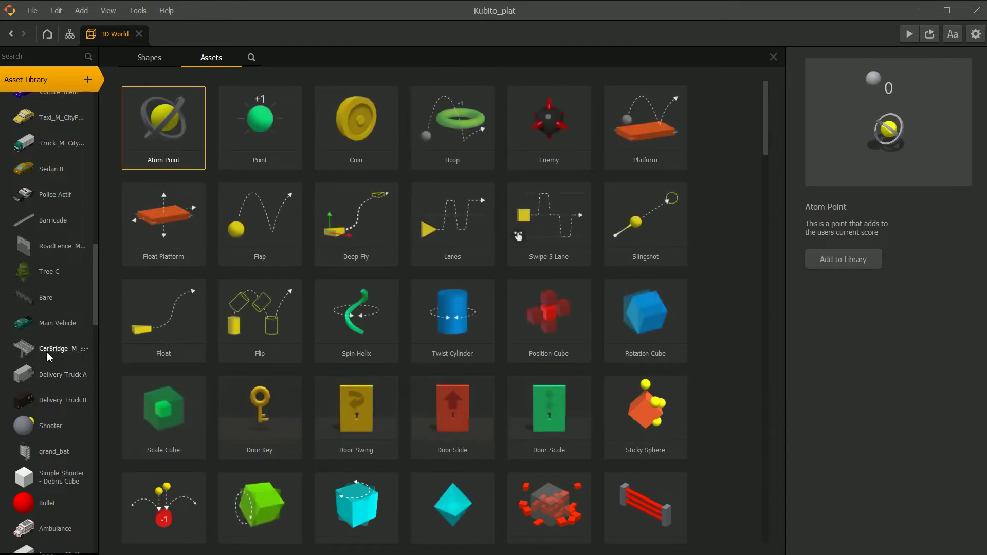
left_click(69, 36)
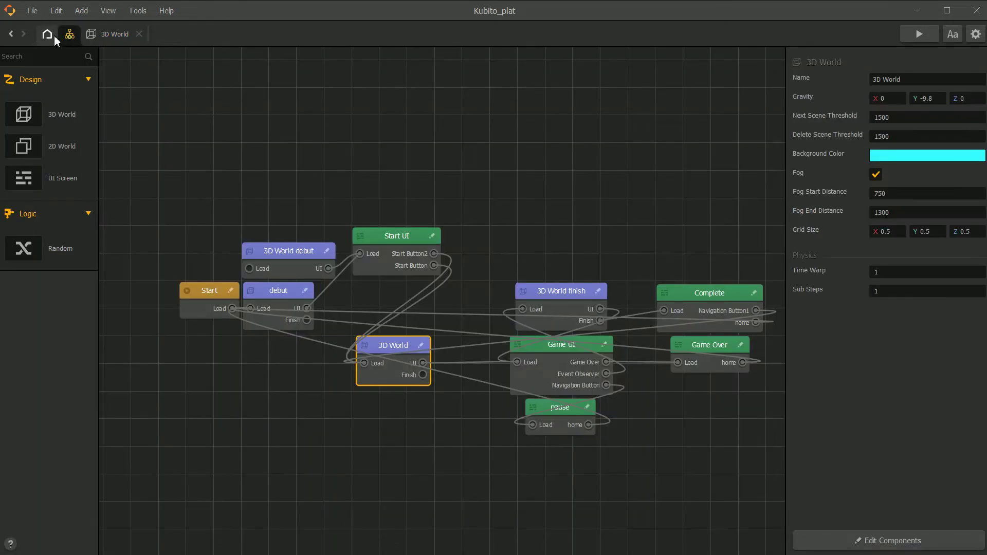
left_click(48, 35)
left_click(68, 34)
double_click(395, 353)
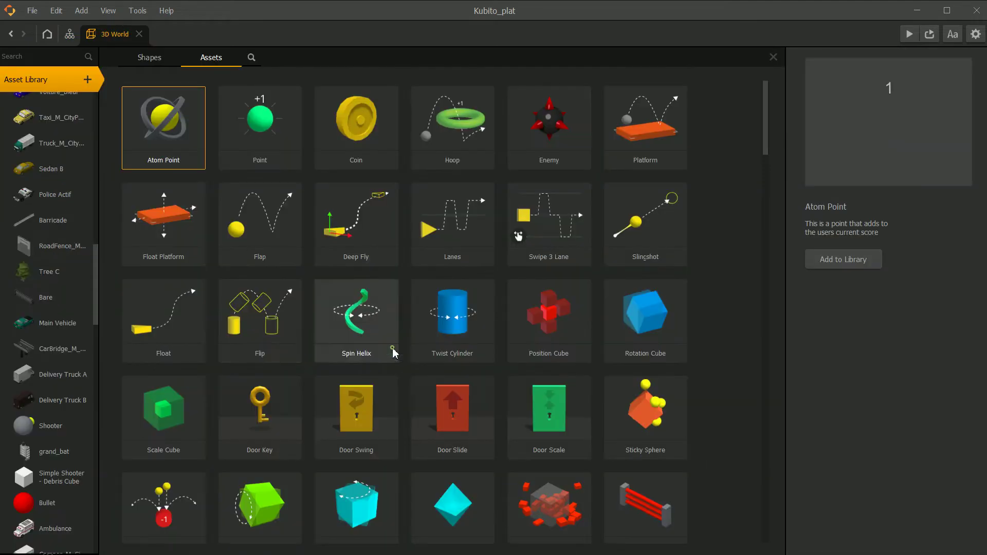
left_click(52, 81)
Open the node graph of the CarBridge_M_CityPack.obj asset and examine its nodes and bridge preview.
left_click(42, 351)
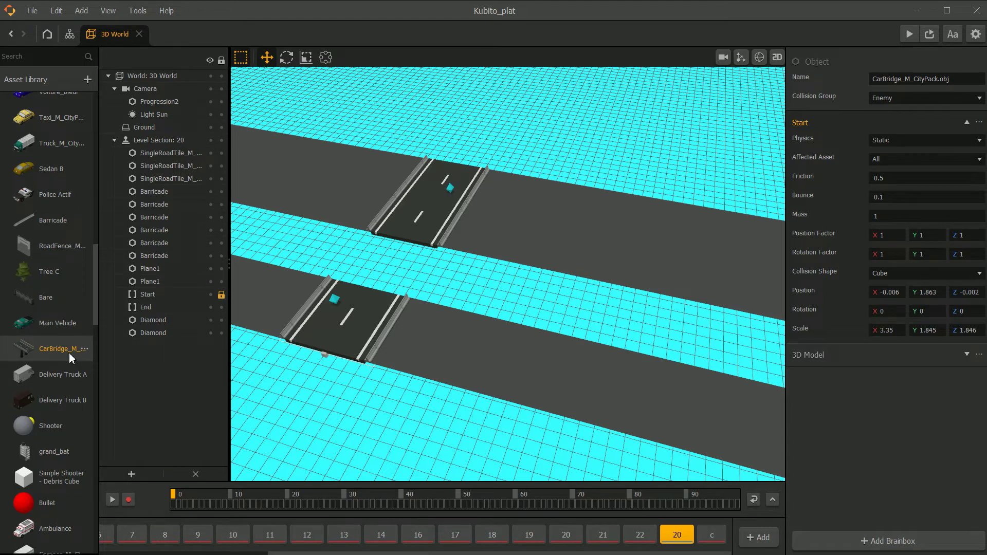
double_click(53, 354)
scroll(907, 426, "up", 5)
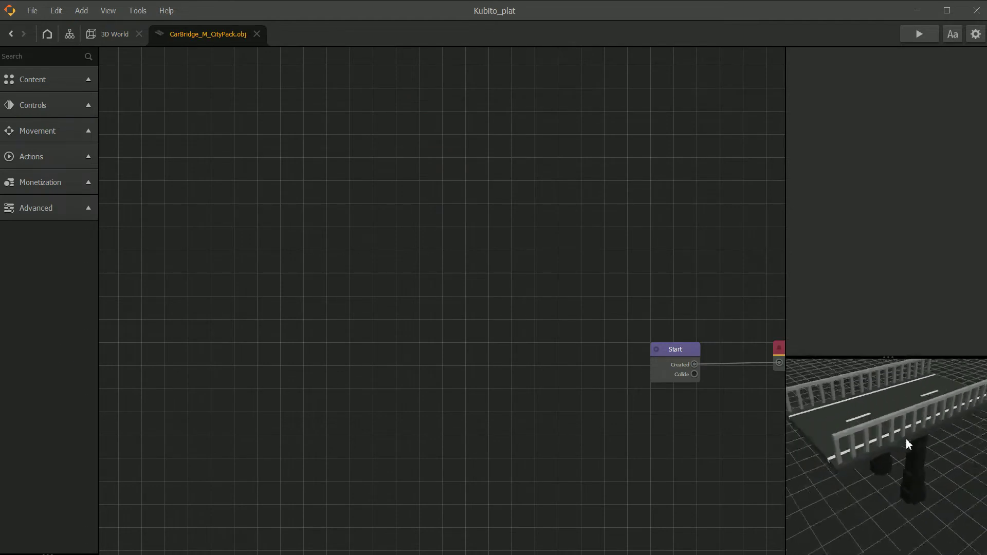
mouse_move(903, 442)
left_mouse_down()
mouse_move(850, 427)
mouse_move(945, 427)
mouse_move(893, 411)
mouse_move(888, 436)
left_mouse_up()
middle_click_drag(569, 299, 249, 245)
scroll(425, 191, "up", 2)
middle_click_drag(404, 185, 315, 145)
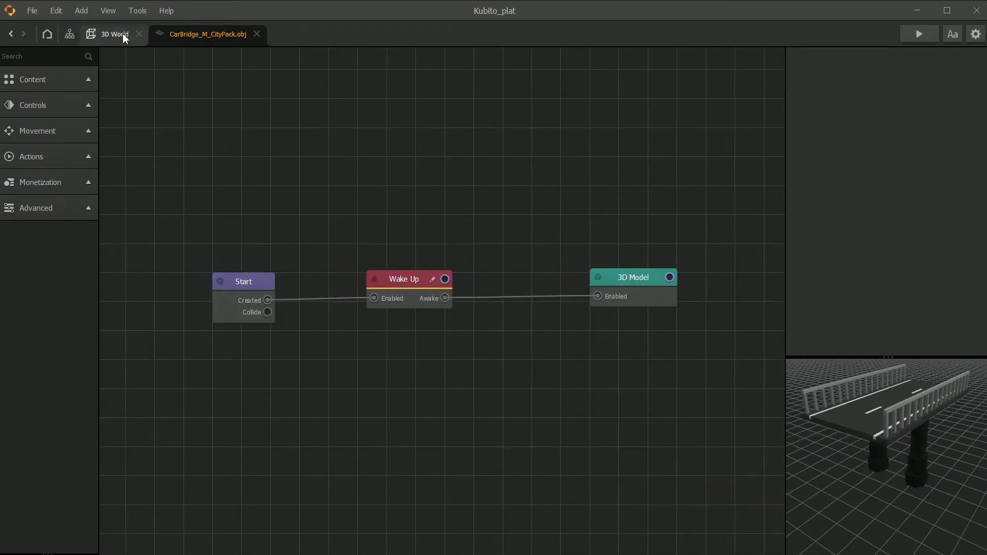
Duplicate the bridge's 3D Model node and place the copy above the original.
left_click(636, 288)
left_click_drag(636, 289, 577, 380)
key("ctrl+d")
left_click_drag(680, 369, 535, 251)
Set the mesh of the copied 3D Model node to Cube.
left_click(953, 229)
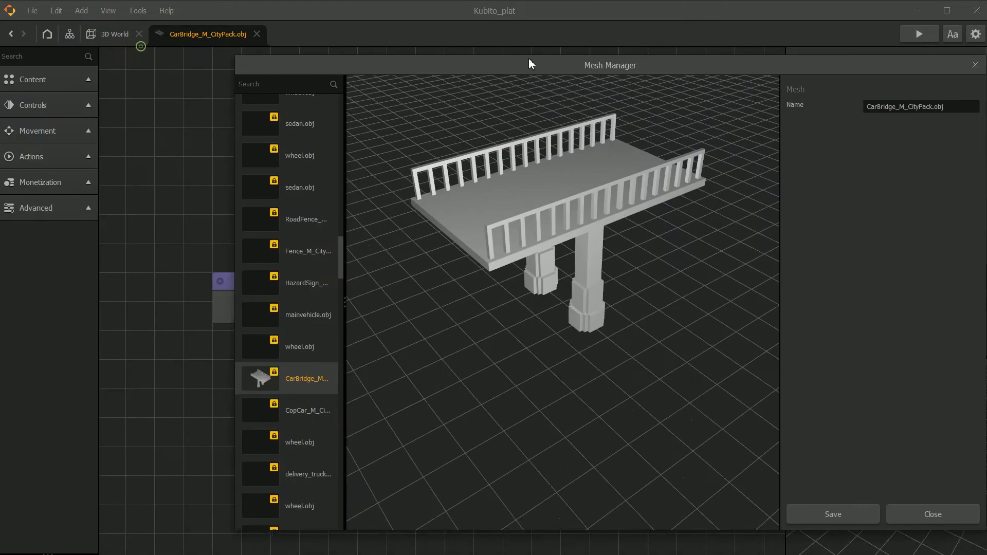
scroll(277, 212, "up", 5)
scroll(276, 212, "up", 3)
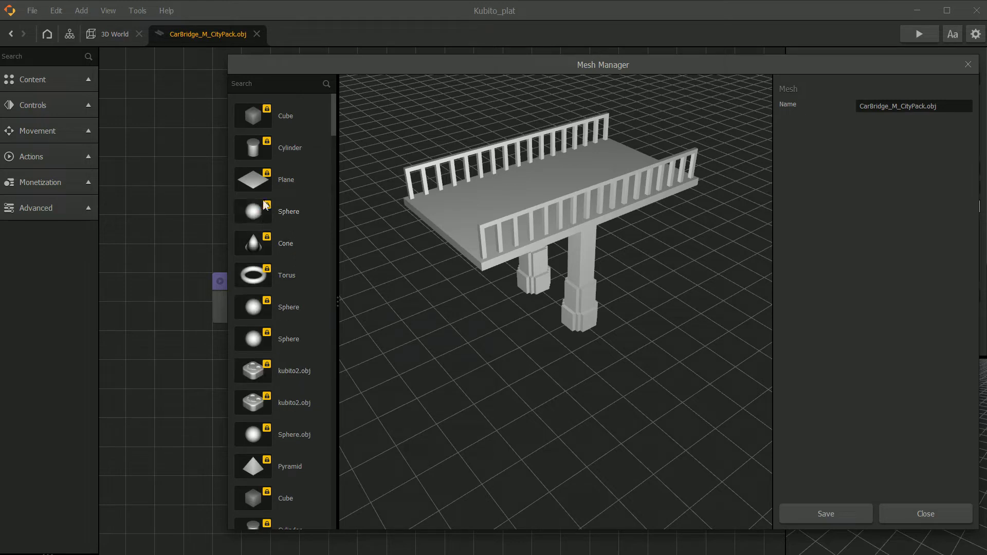
left_click(264, 125)
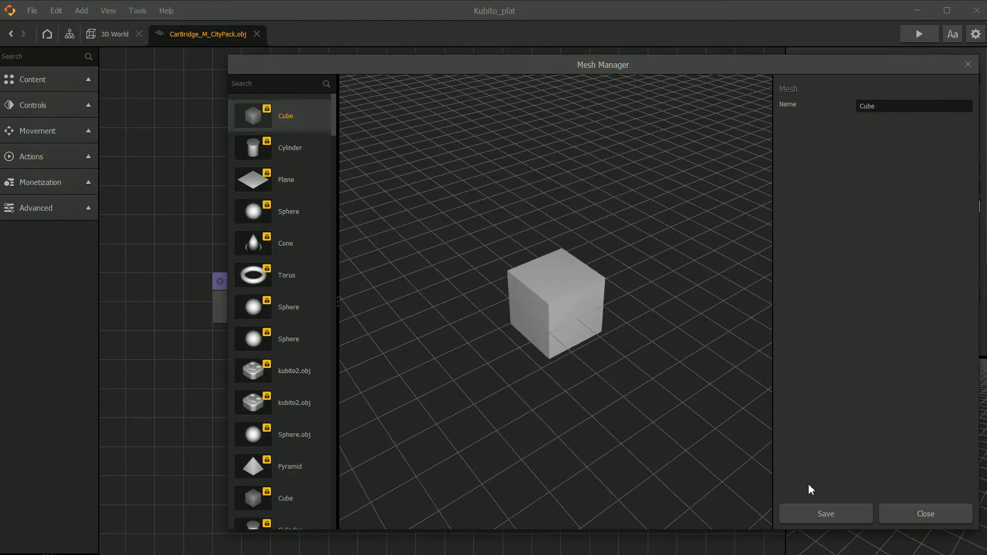
left_click(839, 514)
Remove the texture from the 3D Model node that uses the Cube mesh.
left_click_drag(868, 440, 856, 424)
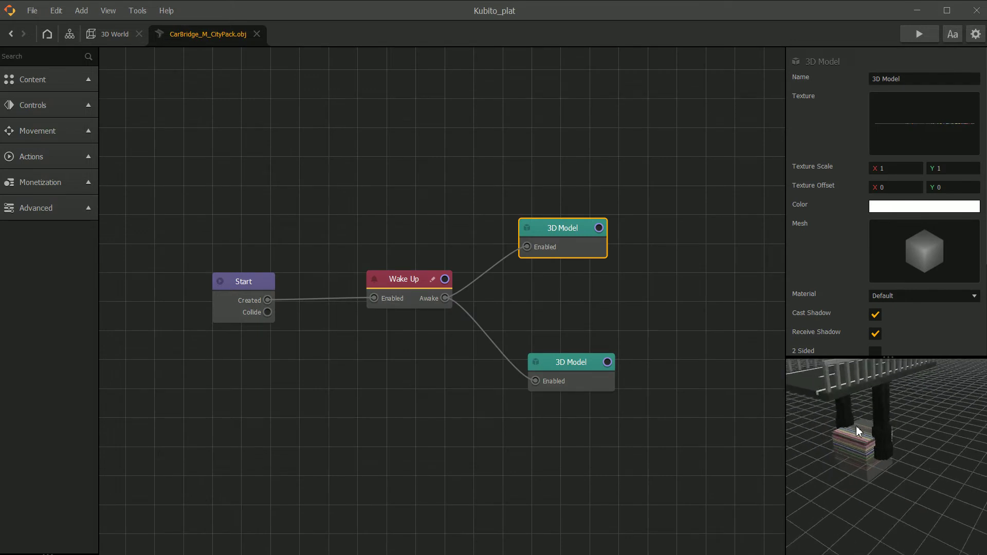
left_click(583, 384)
left_click(569, 228)
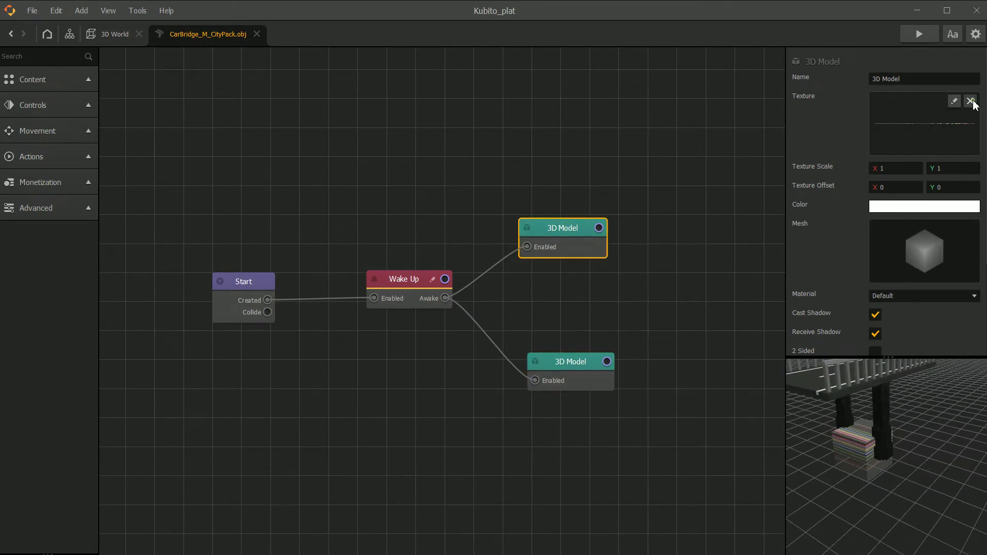
left_click(970, 102)
Spread the Start, Wake Up and Cube 3D Model nodes farther apart in the graph.
left_click_drag(572, 220, 571, 174)
left_click(224, 264)
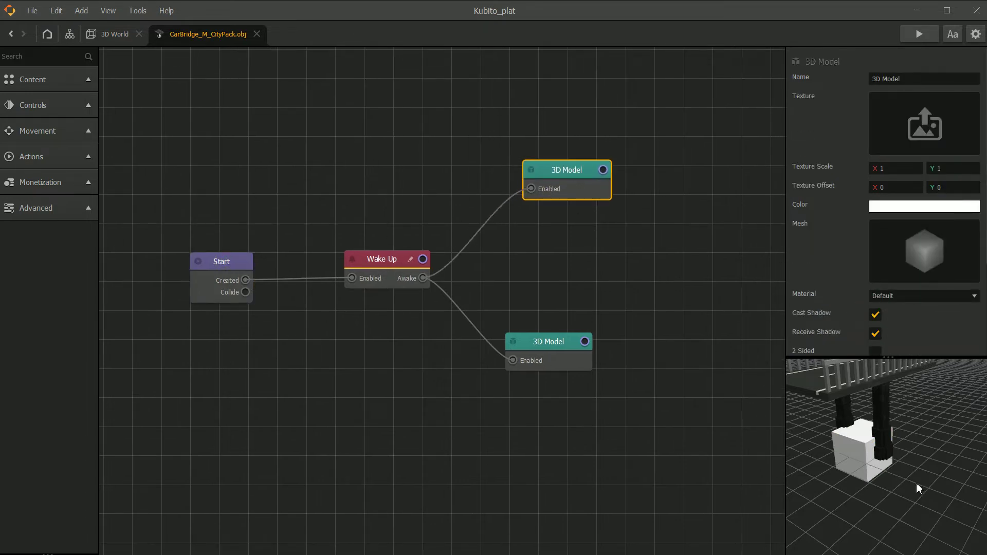
left_click_drag(208, 263, 184, 267)
left_click_drag(565, 177, 599, 153)
left_click_drag(382, 265, 324, 284)
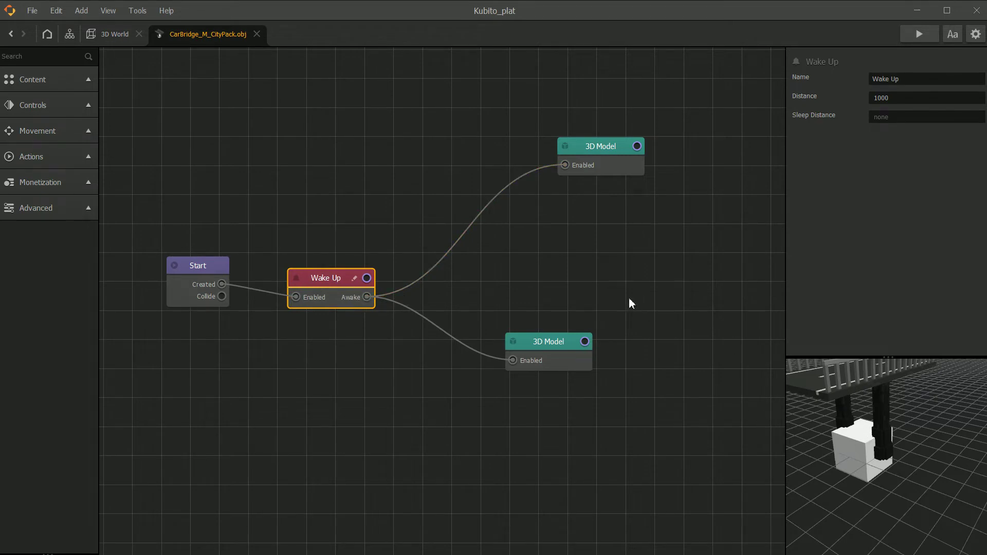
left_click(199, 269)
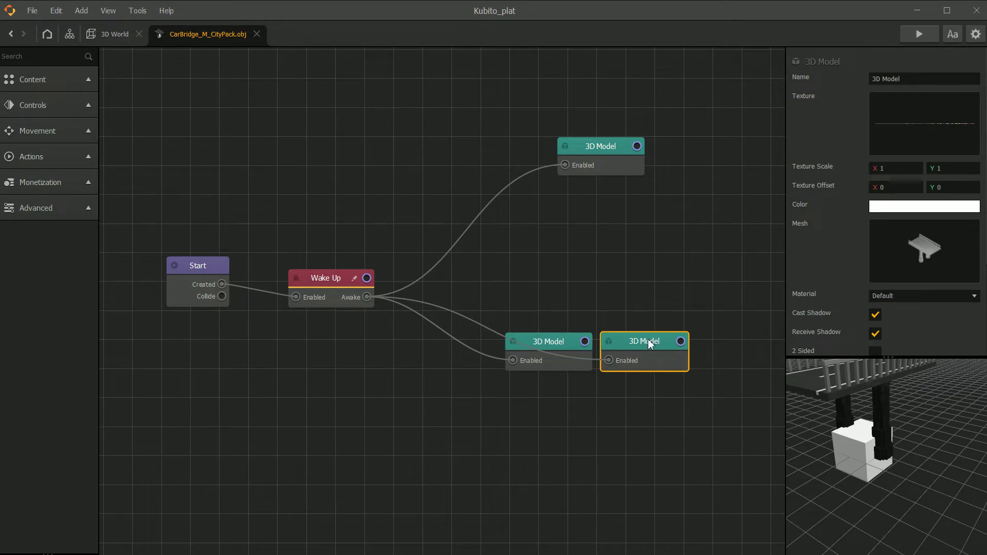
Delete the extra copy of the bridge 3D Model node and shift the Cube 3D Model node slightly.
left_click_drag(650, 344, 439, 156)
key("Delete")
left_click_drag(597, 150, 581, 137)
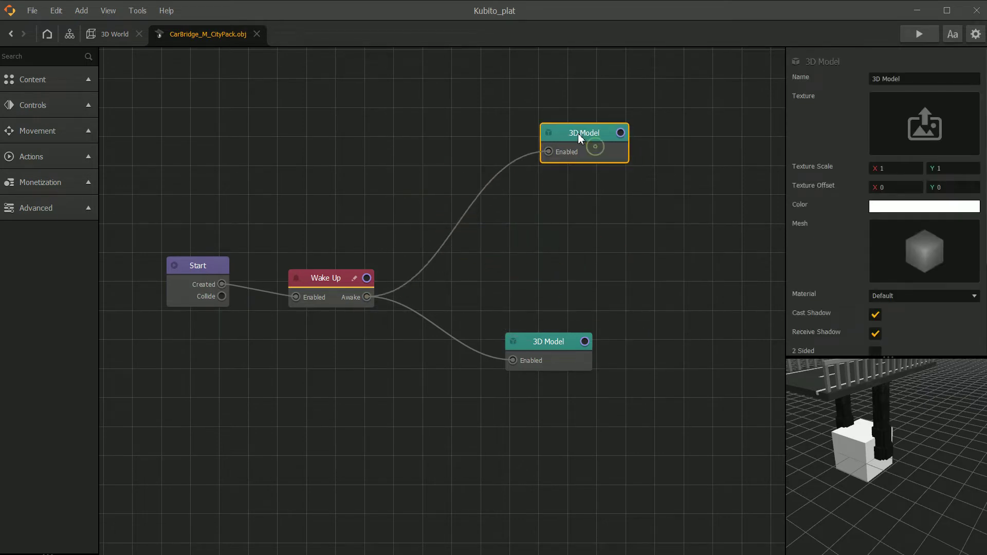
Add an If Collide node fed by Wake Up's Awake output, disconnect the Cube 3D Model node and move both apart.
left_click(336, 287)
left_click(566, 151)
left_click(447, 132)
left_click(41, 208)
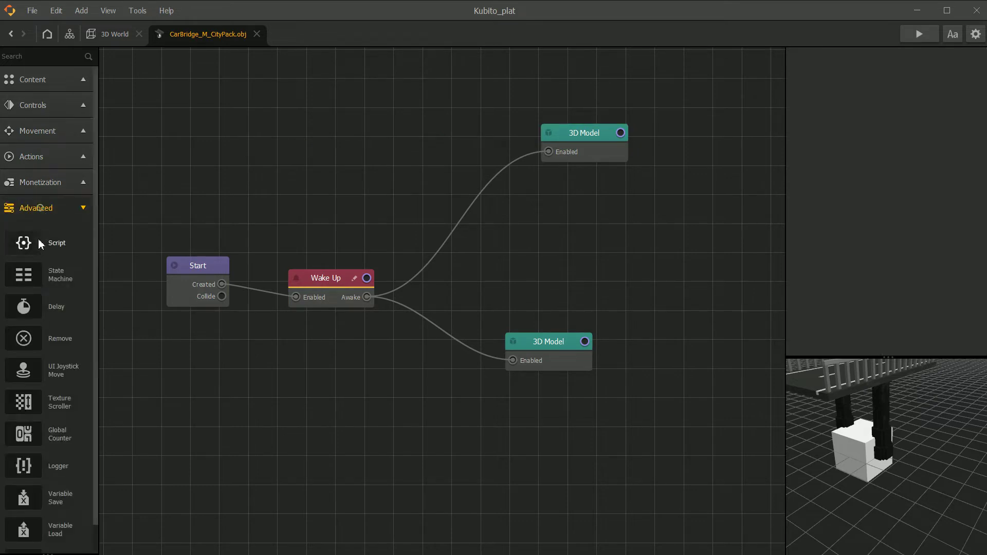
scroll(42, 252, "down", 1)
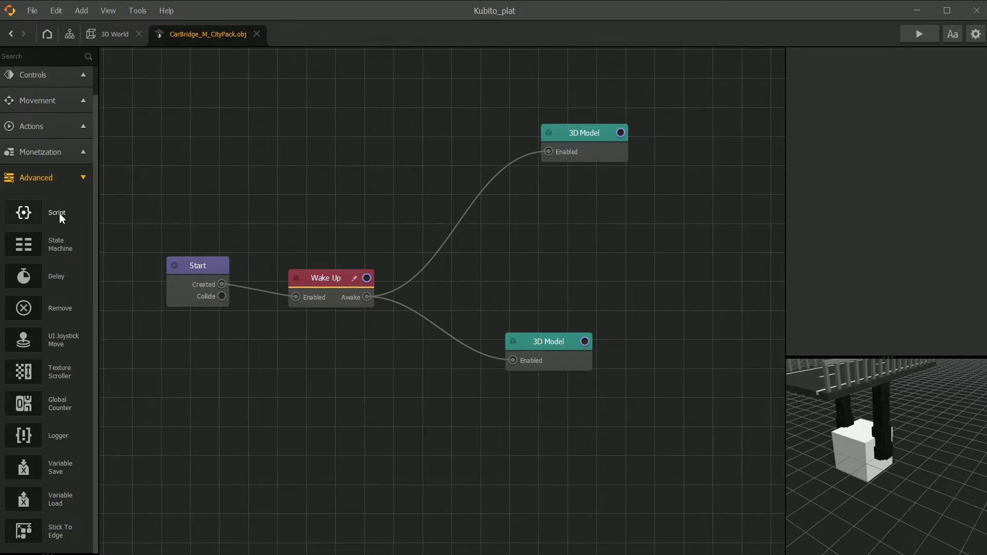
left_click(76, 179)
left_click(42, 161)
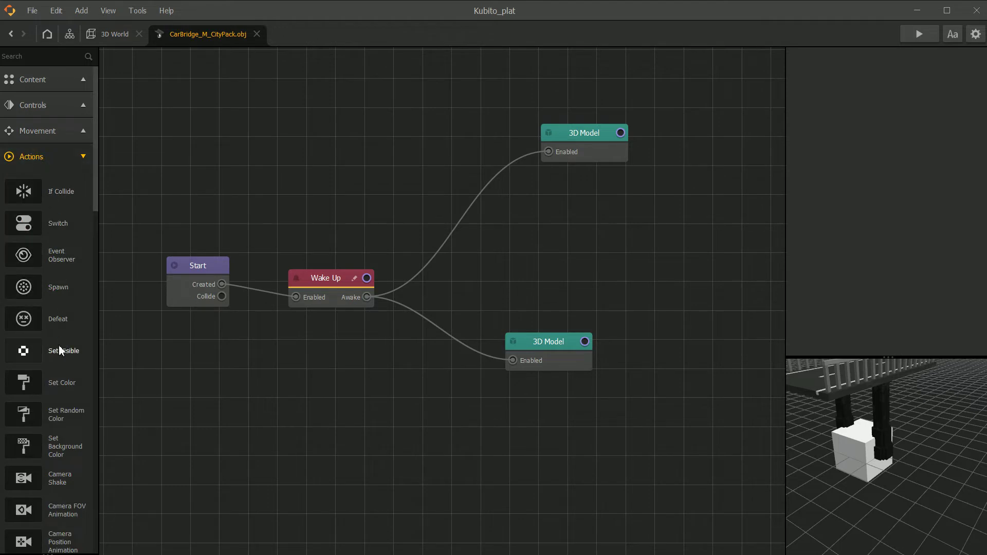
left_click_drag(36, 195, 446, 154)
left_click_drag(549, 152, 454, 161)
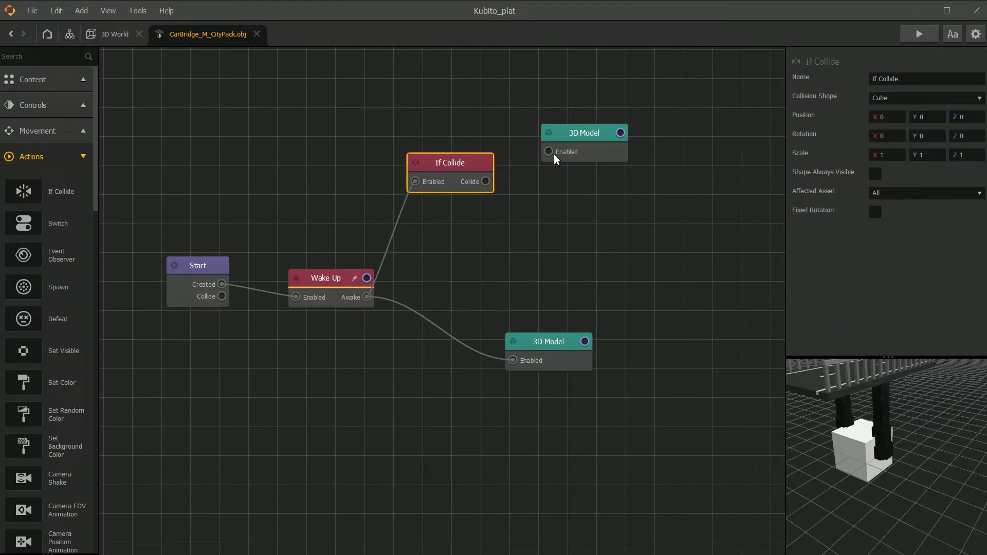
left_click_drag(573, 142, 602, 145)
left_click_drag(464, 167, 456, 158)
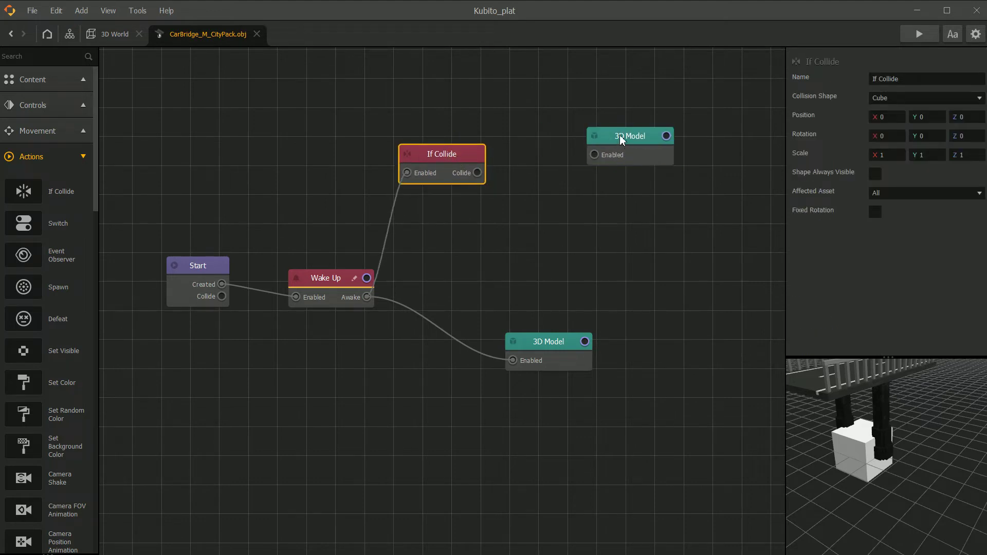
Set the If Collide node's affected asset to Character and connect its Collide output to the Cube 3D Model node's Enabled input.
left_click(619, 135)
left_click(448, 155)
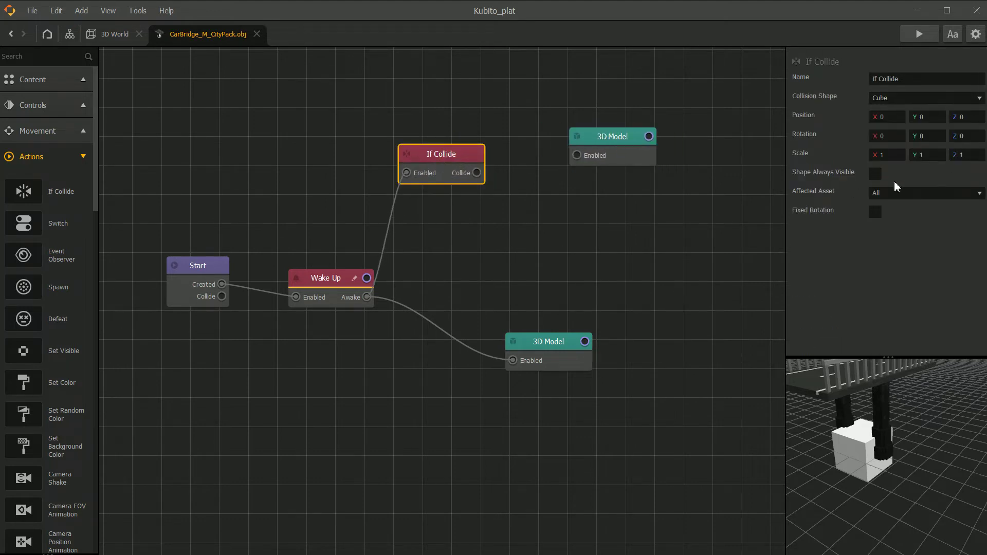
left_click(908, 193)
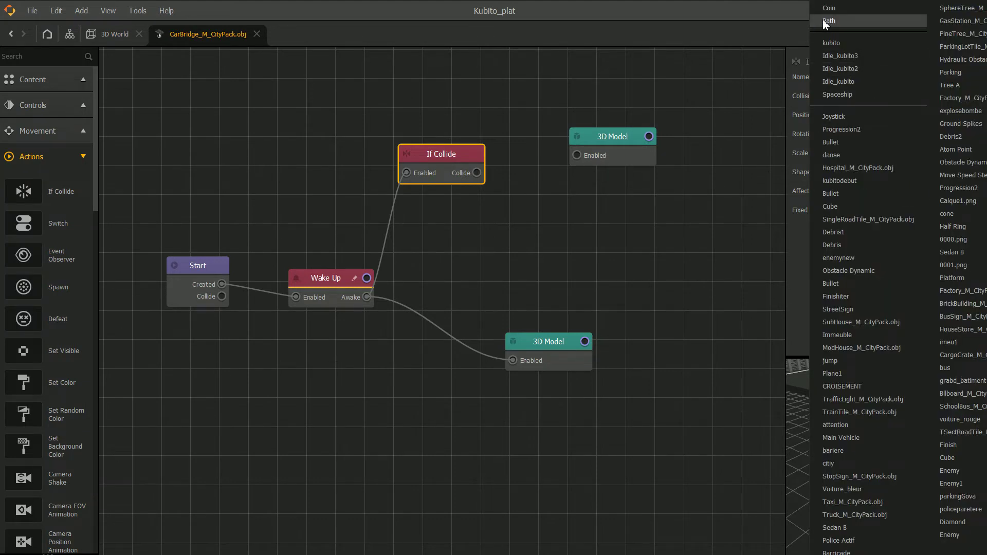
left_click(827, 1)
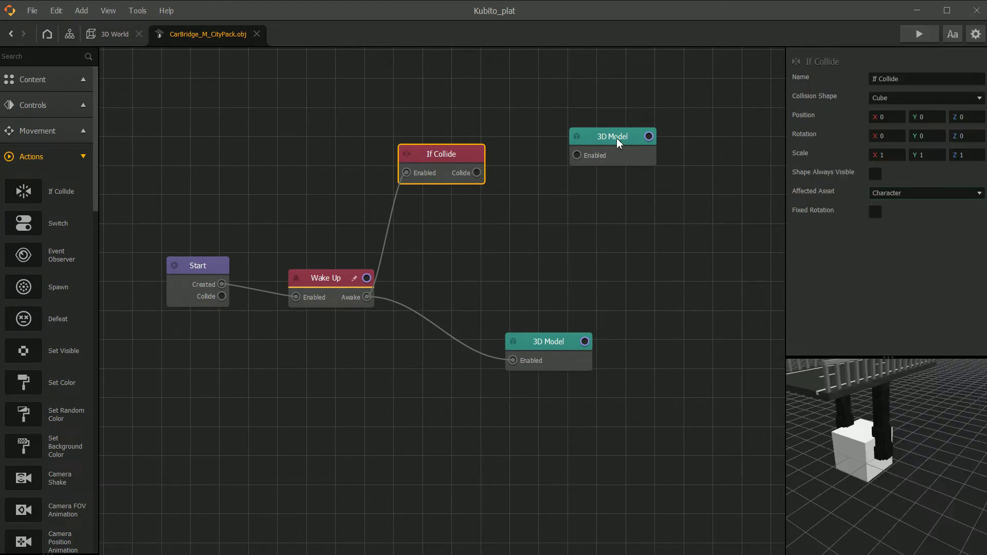
left_click_drag(468, 176, 576, 155)
left_click_drag(630, 140, 622, 124)
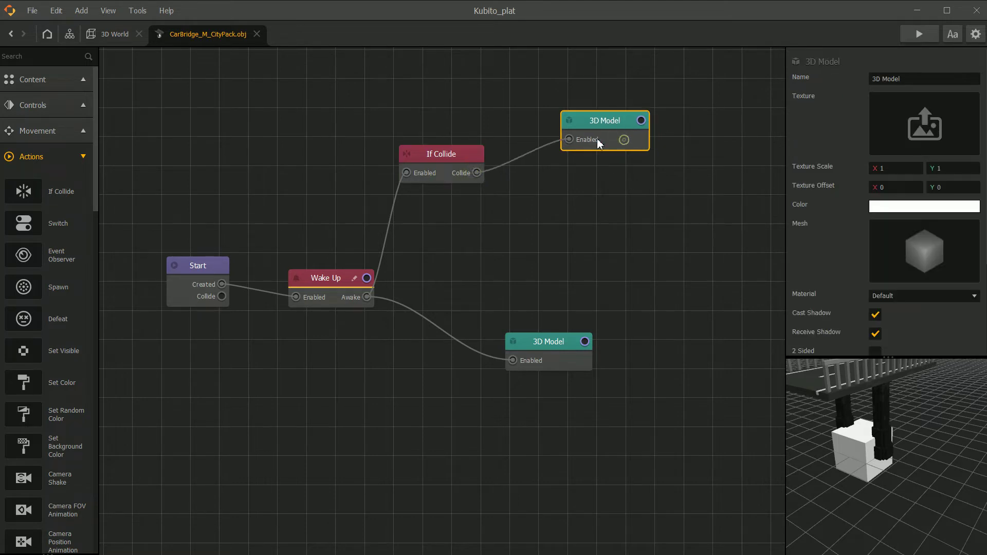
left_click_drag(456, 161, 468, 158)
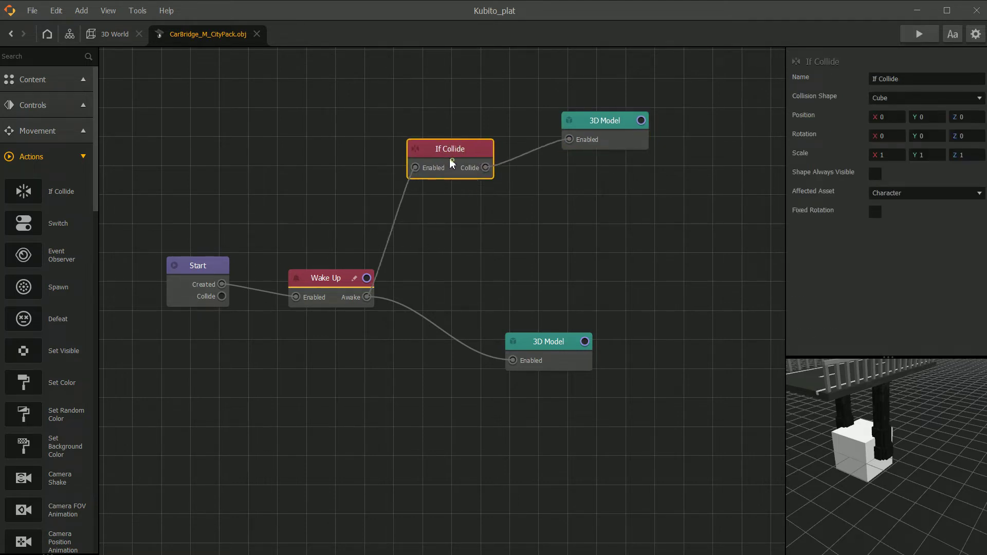
Reposition the If Collide and Cube 3D Model nodes and rewire If Collide's Enabled input from Wake Up's Awake output to its header output.
left_click_drag(576, 123, 537, 125)
left_click_drag(464, 165, 505, 255)
left_click(511, 262)
left_click_drag(548, 129, 582, 143)
mouse_move(514, 239)
left_mouse_down()
mouse_move(483, 180)
mouse_move(537, 157)
left_mouse_up()
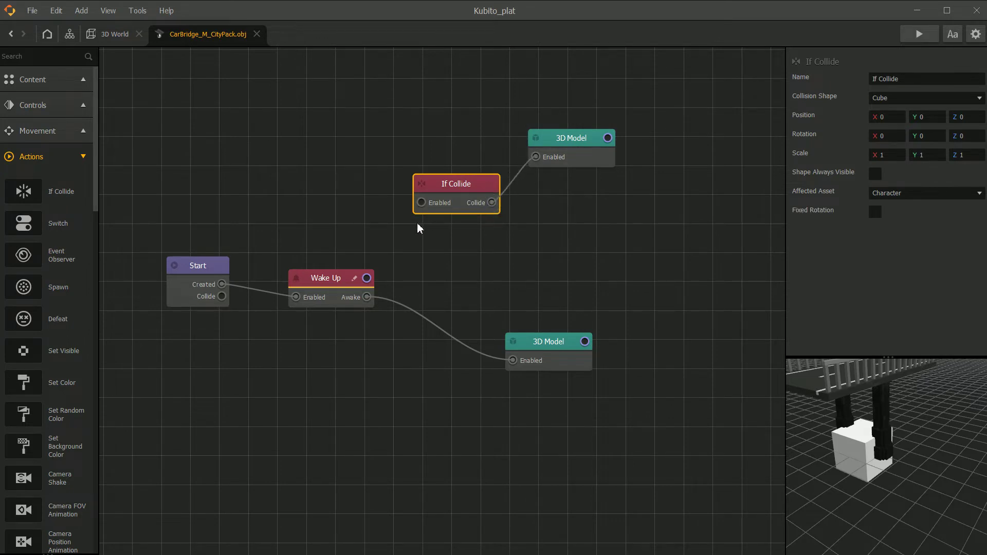
left_click_drag(422, 203, 366, 278)
Try Y scales of 2, 3 and 4 on the Cube 3D Model node and set it to 3.5.
left_click(565, 153)
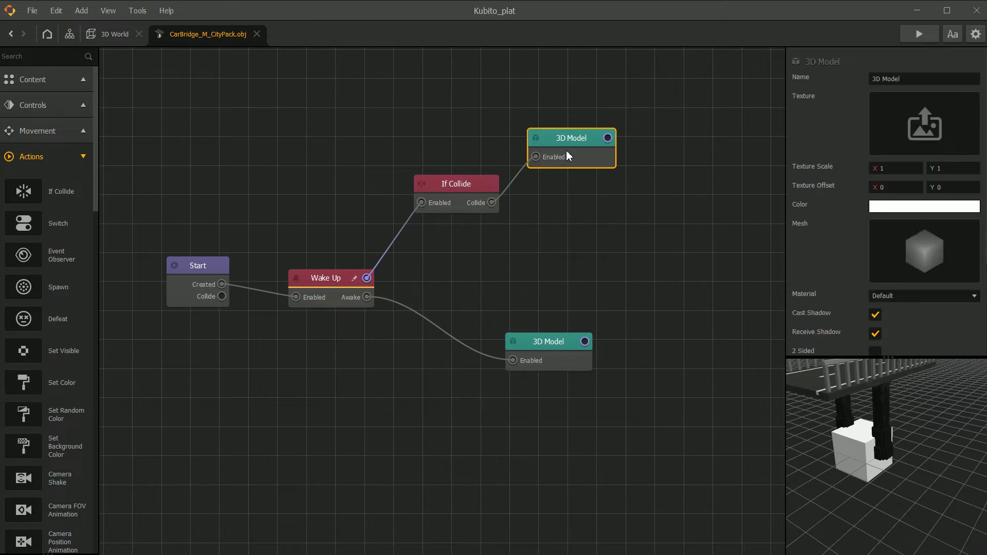
scroll(945, 303, "down", 5)
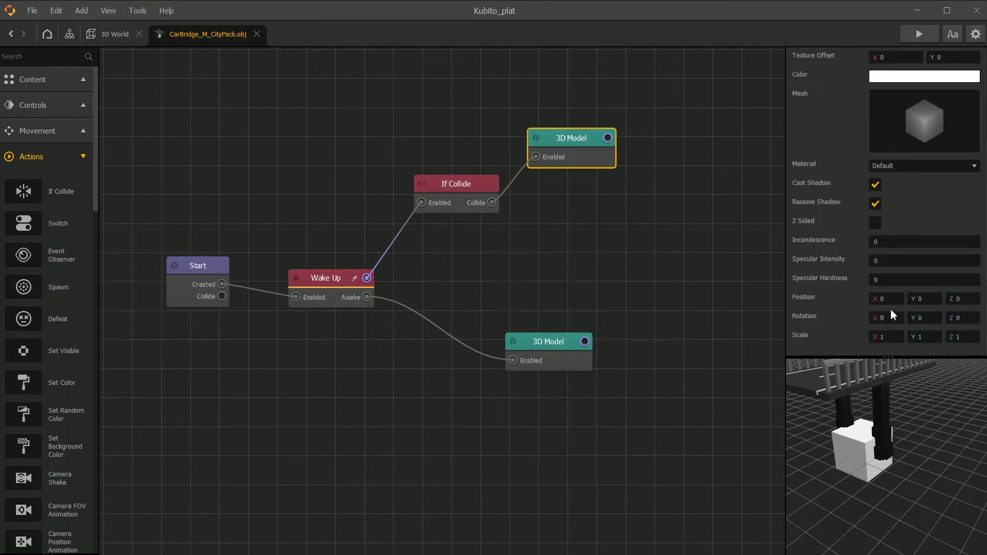
left_click(933, 343)
type("2")
key("Return")
left_click(924, 339)
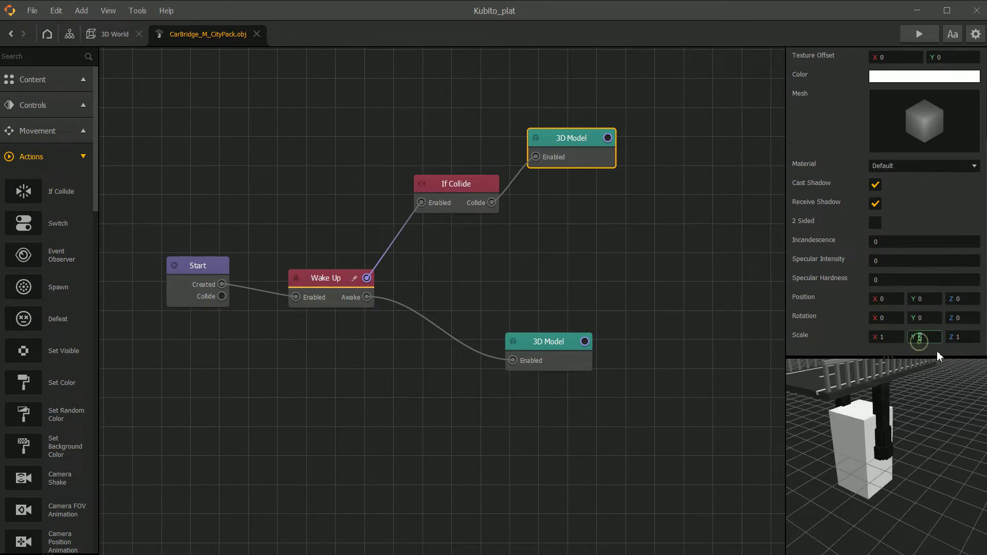
type("3")
key("Return")
mouse_move(908, 418)
left_mouse_down()
mouse_move(880, 425)
mouse_move(856, 405)
mouse_move(906, 417)
left_mouse_up()
left_click(939, 340)
type("4")
key("Return")
left_click_drag(906, 415, 937, 394)
left_click(924, 336)
type("3.5")
Try Z scales of 3 and 2 on the Cube 3D Model node and set it to 1.8.
left_click(958, 339)
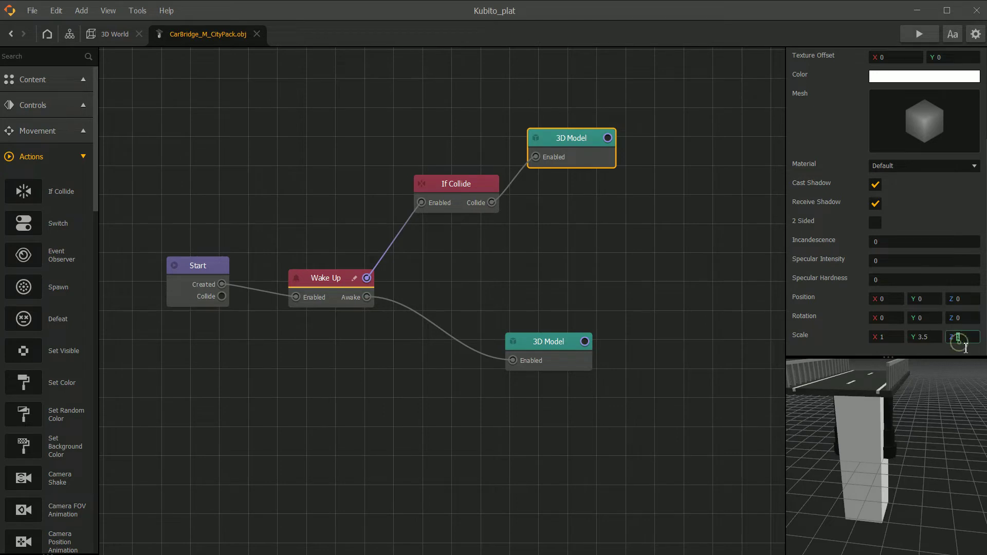
type("3")
left_click_drag(955, 364, 945, 401)
left_click(959, 337)
type("2")
left_click(962, 337)
type("1.8")
left_click_drag(928, 427, 806, 451)
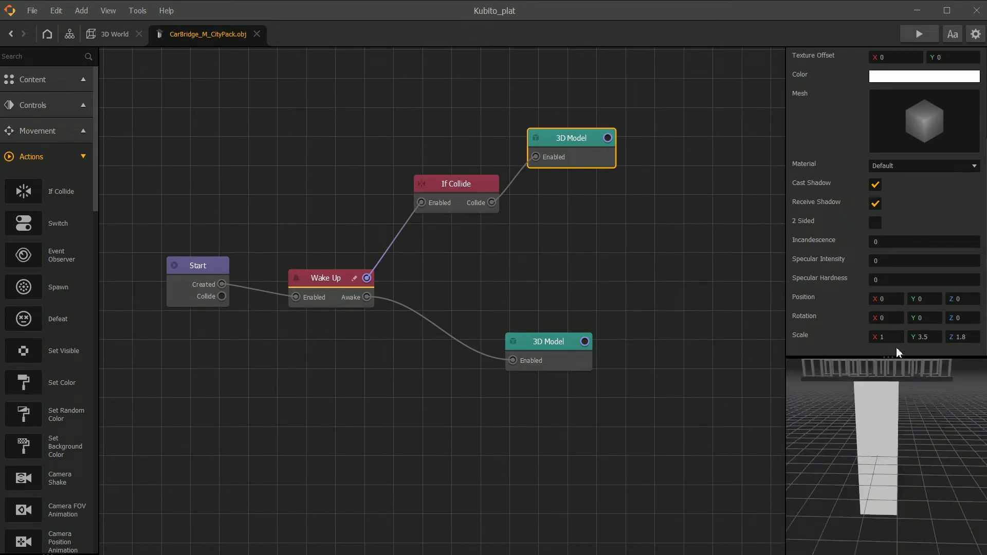
Try an X scale of 4 on the Cube 3D Model node and set it to 3.
left_click(885, 337)
key("Return")
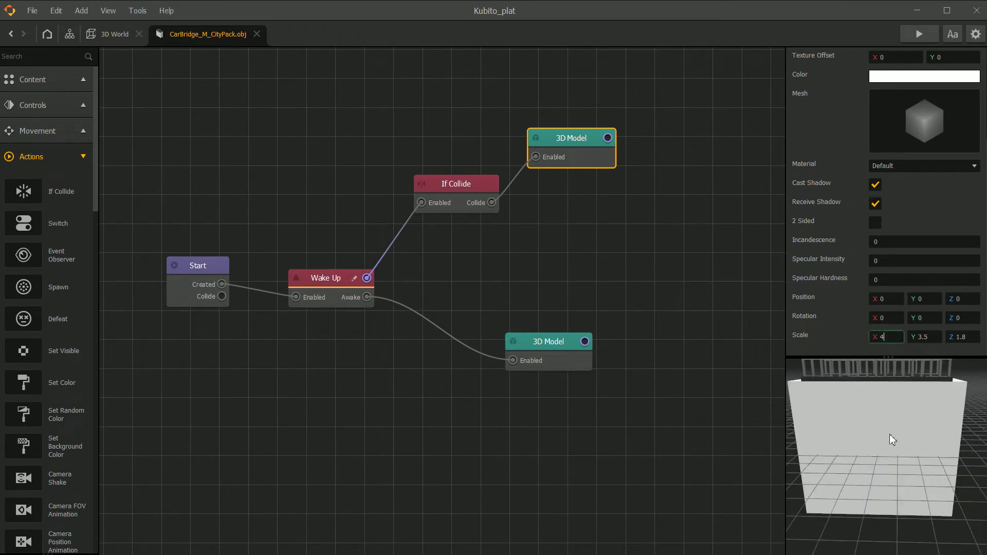
left_click(900, 339)
type("3")
key("Return")
left_click_drag(897, 376, 890, 434)
scroll(887, 428, "down", 2)
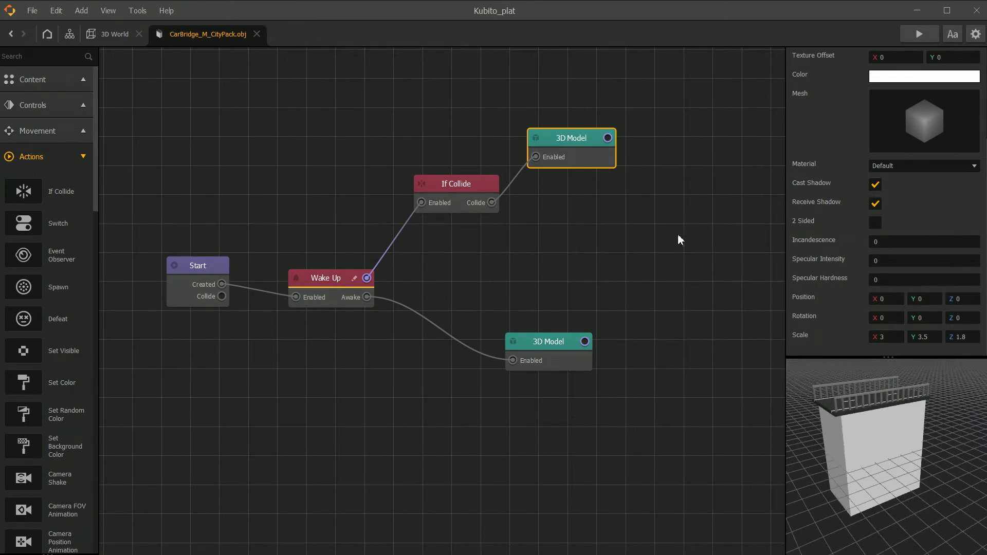
Check the If Collide node's collision shape options, keep Cube, and adjust the positions of the If Collide and Cube 3D Model nodes.
left_click_drag(702, 273, 652, 290)
left_click_drag(396, 206, 367, 177)
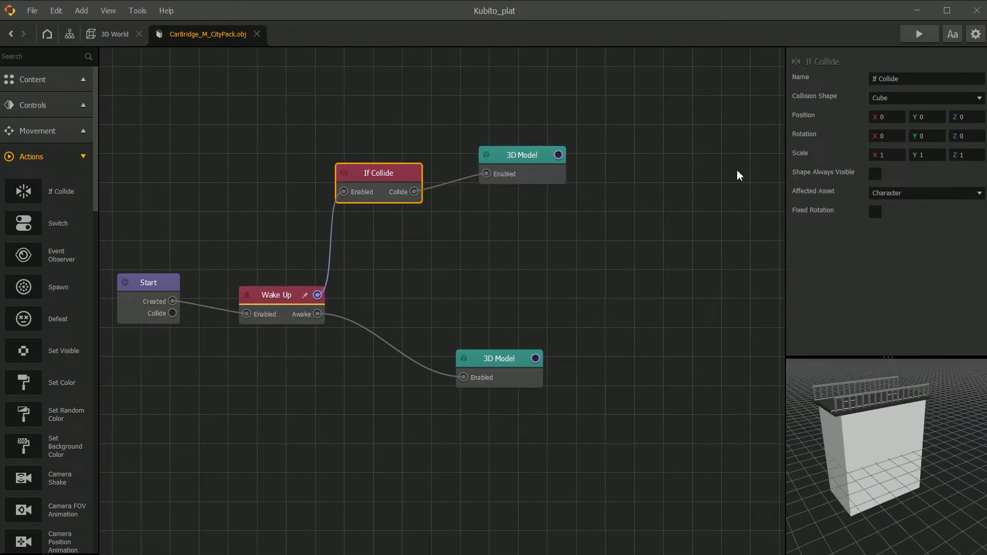
left_click(931, 94)
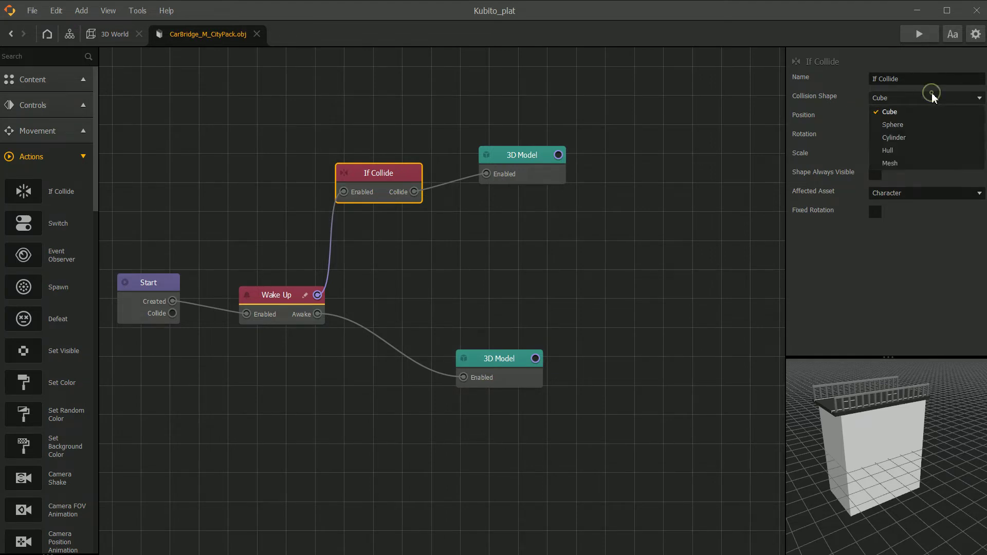
left_click(931, 97)
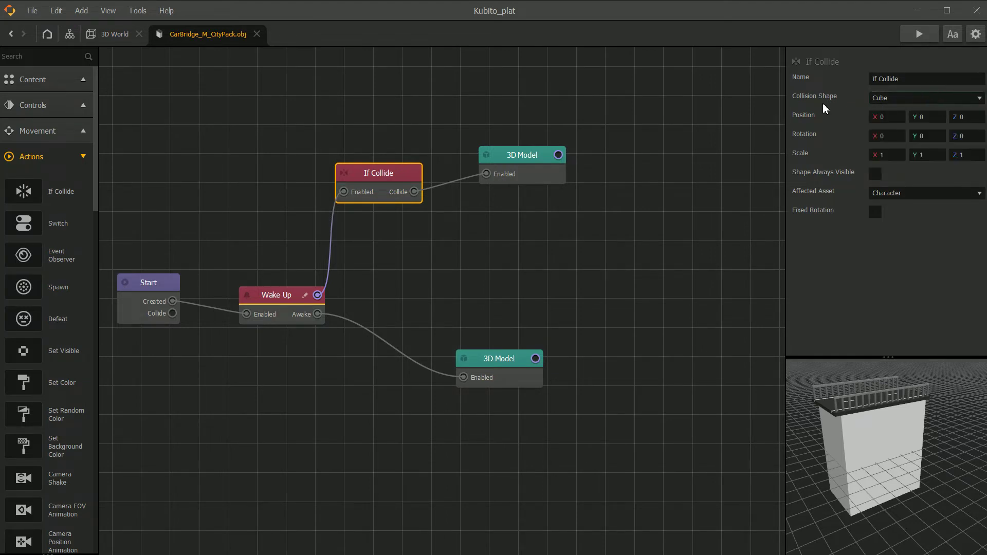
left_click_drag(378, 175, 379, 163)
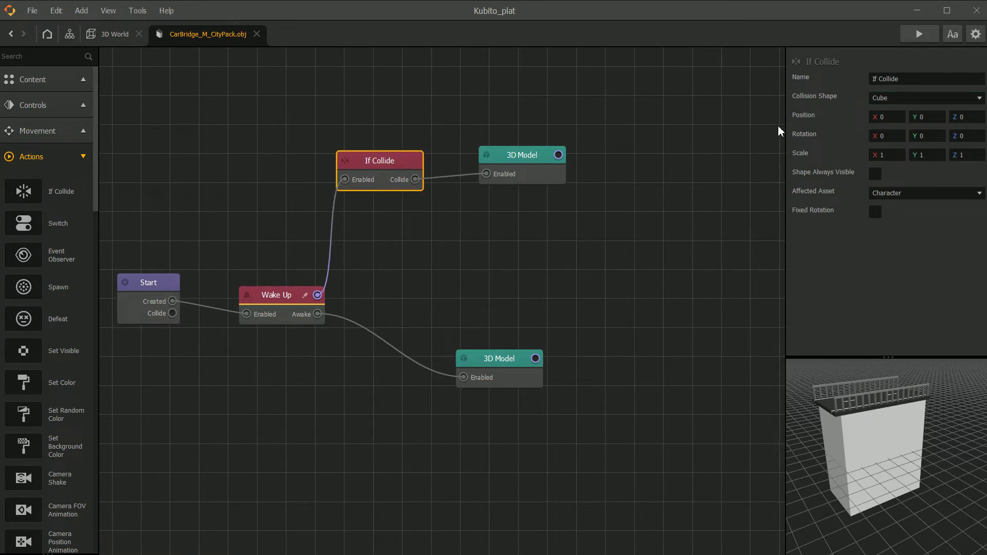
mouse_move(543, 159)
left_mouse_down()
mouse_move(531, 153)
mouse_move(541, 156)
mouse_move(533, 164)
left_mouse_up()
left_click_drag(377, 172, 388, 168)
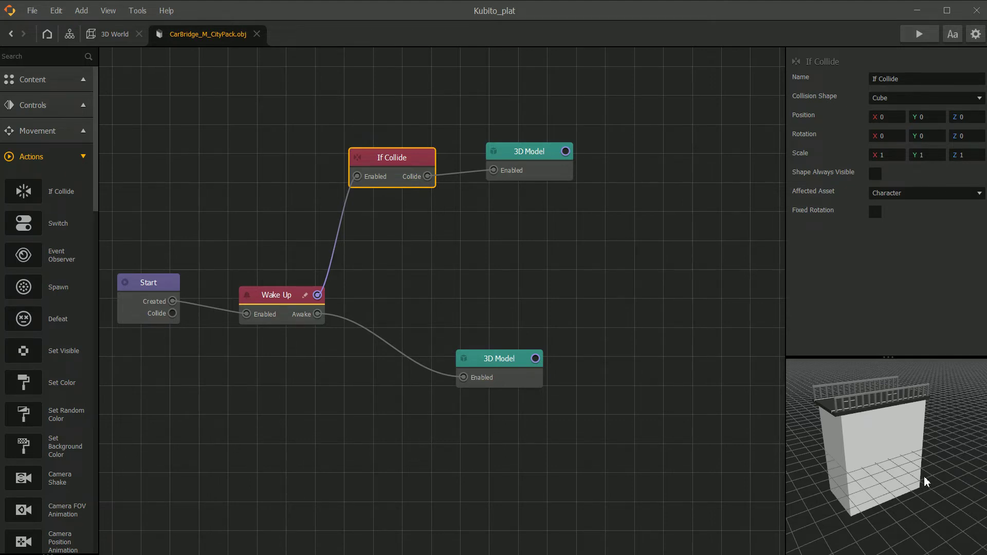
Widen the Cube 3D Model against the bridge by trying an X scale of 3.2 and setting it to 3.3.
left_click_drag(924, 476, 846, 439)
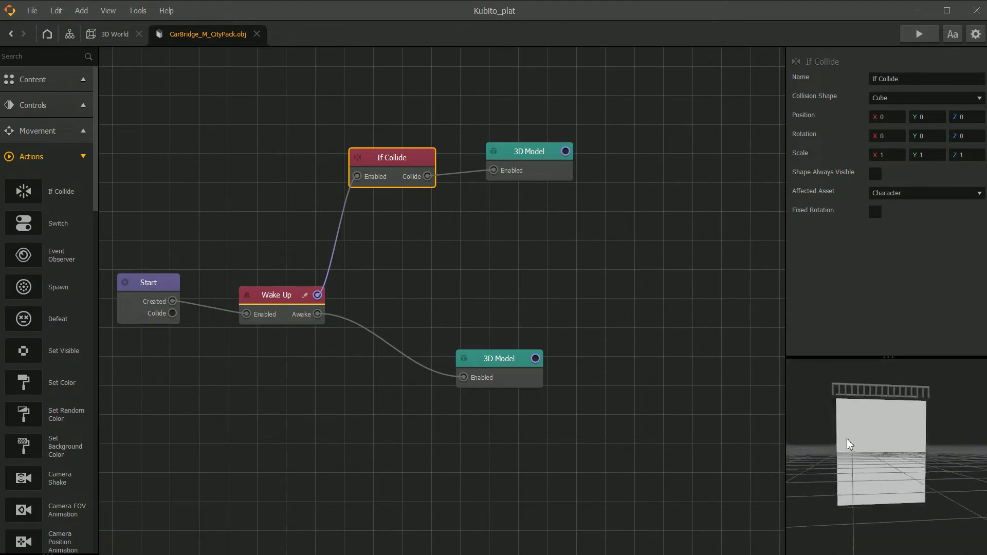
scroll(855, 443, "up", 5)
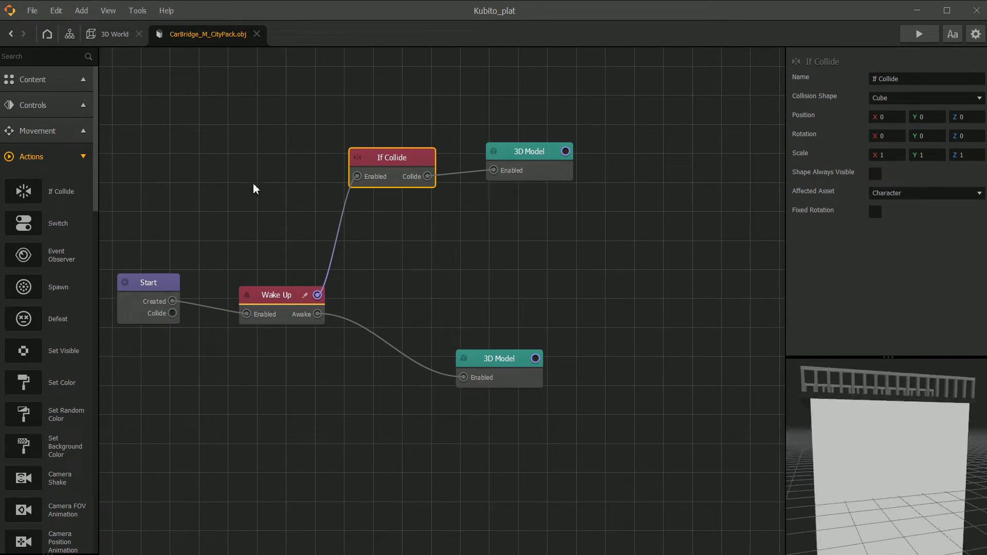
left_click(494, 156)
scroll(923, 308, "down", 3)
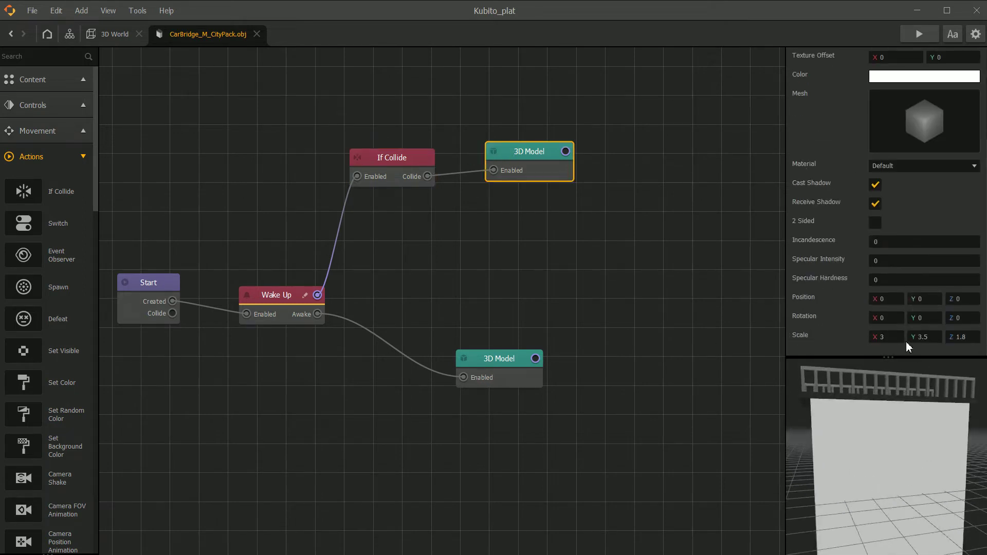
left_click_drag(892, 450, 899, 441)
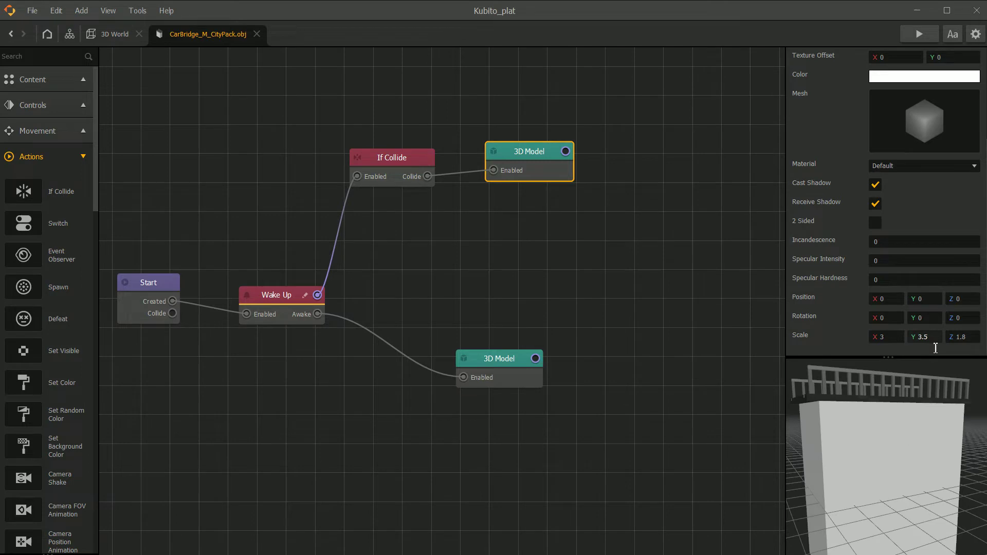
left_click(895, 343)
type(".2")
left_click_drag(896, 434, 864, 428)
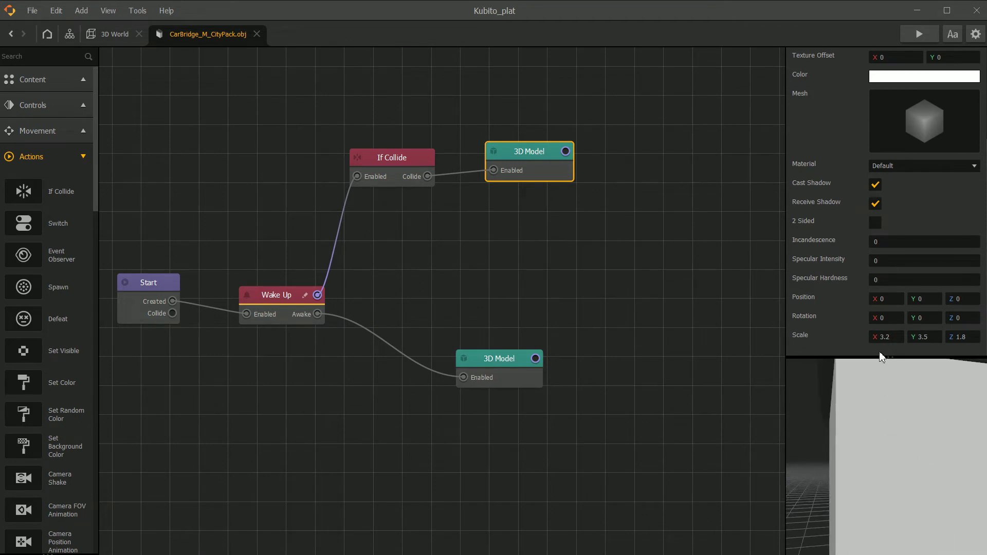
left_click(890, 336)
type("3")
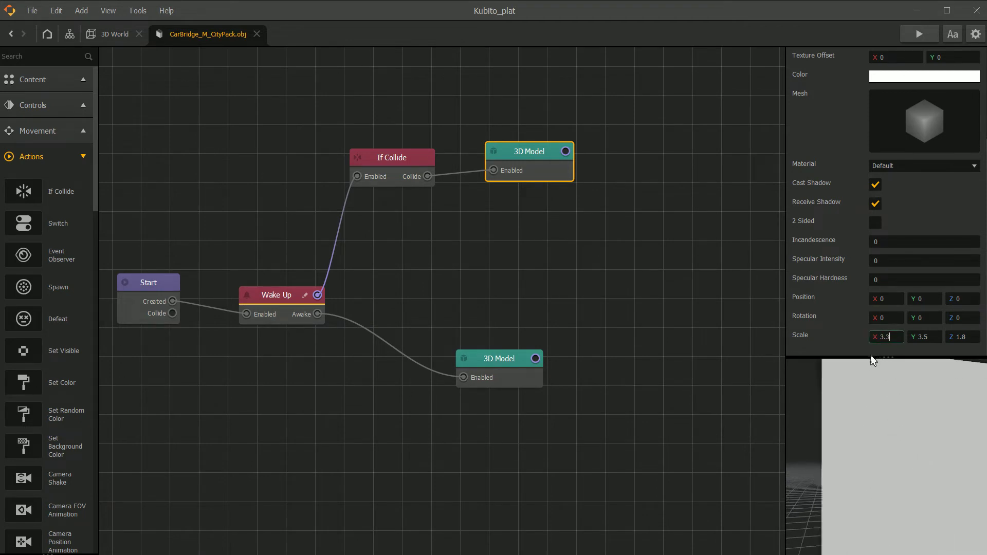
left_click_drag(852, 428, 894, 452)
left_click(695, 294)
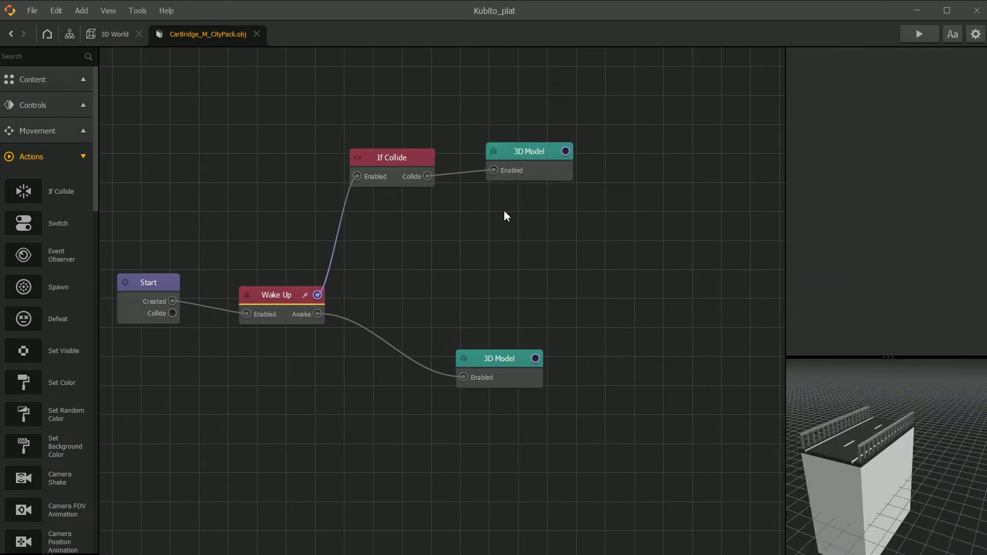
Move the Start node down and spread the If Collide and Cube 3D Model nodes farther apart above Wake Up.
left_click_drag(524, 161, 529, 142)
left_click_drag(394, 163, 385, 158)
left_click_drag(144, 286, 138, 316)
left_click_drag(401, 181, 400, 169)
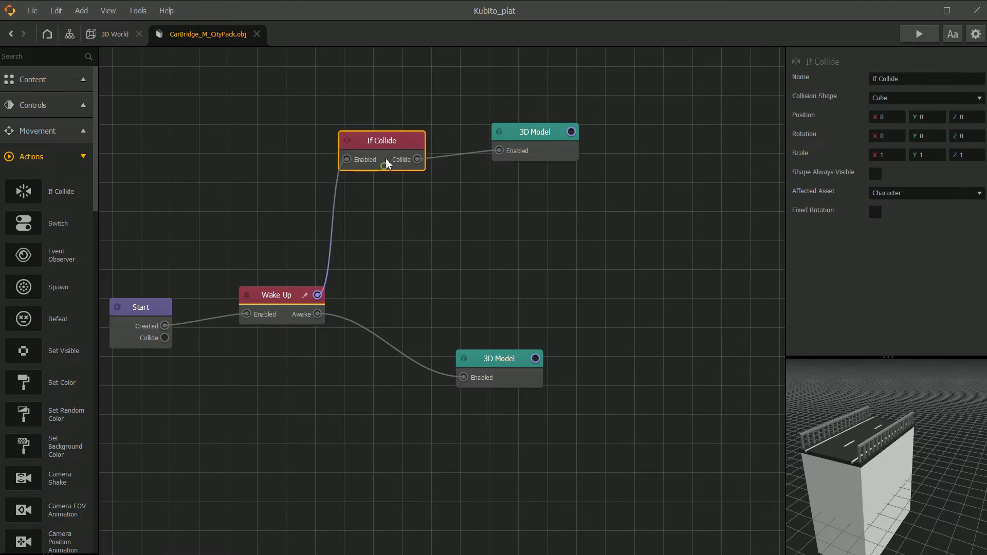
left_click_drag(884, 454, 859, 453)
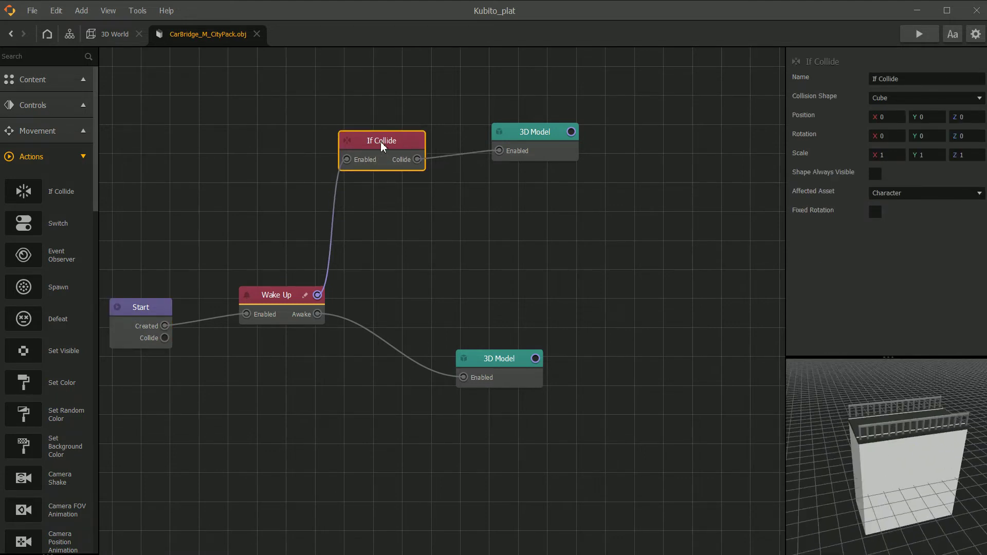
left_click_drag(792, 452, 907, 447)
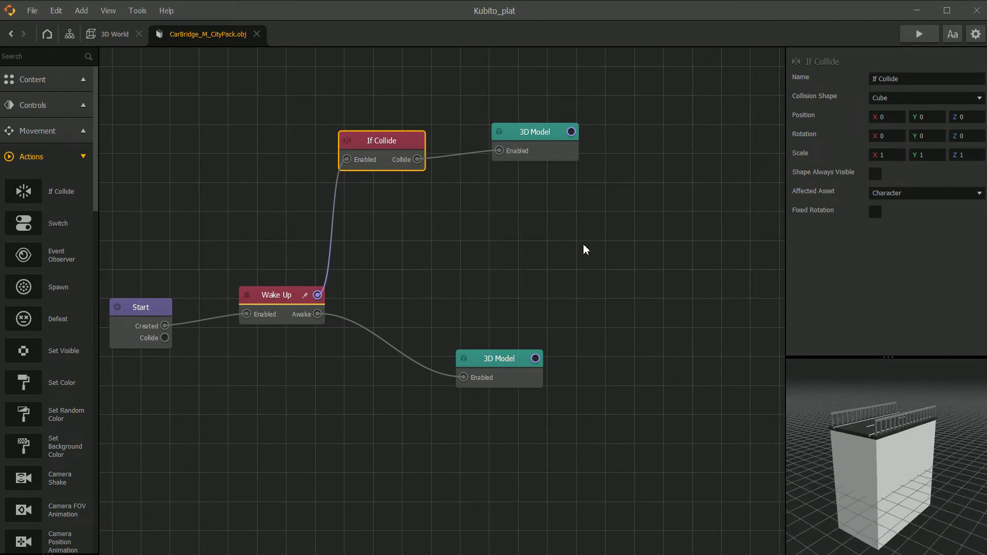
left_click_drag(542, 127, 599, 133)
left_click_drag(368, 154, 344, 148)
left_click(253, 185)
Add a Color Animation node above the If Collide branch and duplicate it three times.
left_click(72, 60)
type("colo")
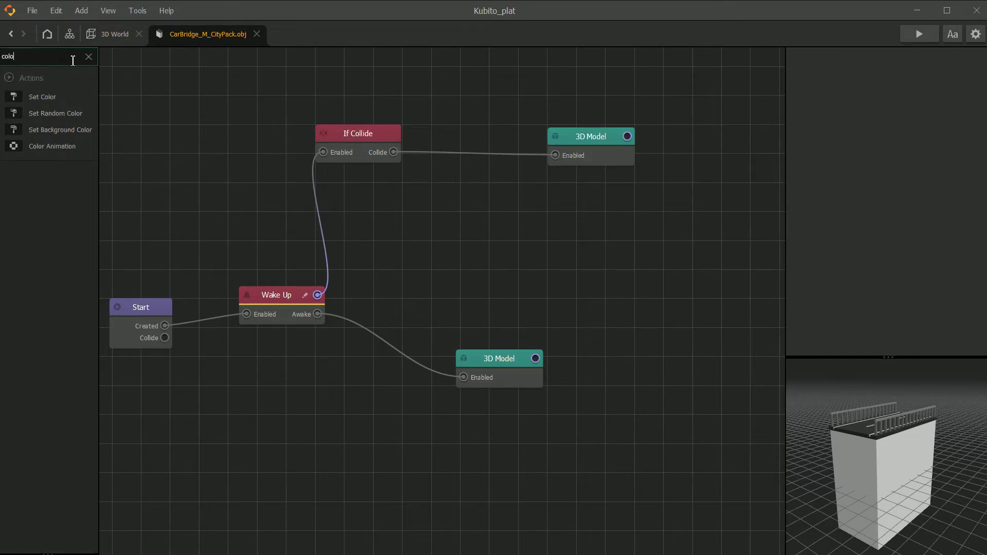
left_click_drag(66, 147, 604, 120)
left_click_drag(526, 203, 412, 100)
key("ctrl+d")
key("ctrl+d")
key("ctrl+d")
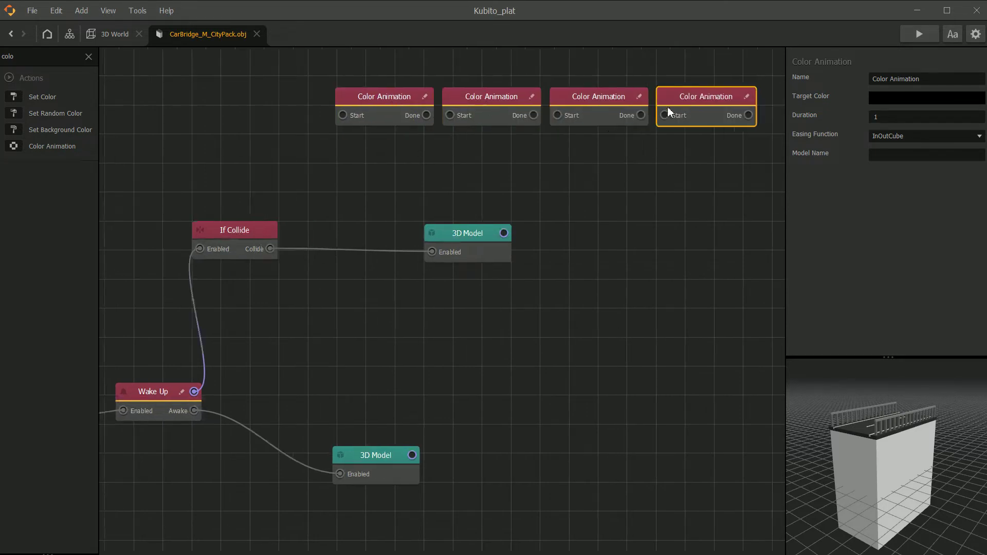
Arrange the four Color Animation nodes in two rows and move the If Collide and Cube 3D Model nodes farther apart below them.
left_click_drag(561, 121, 334, 171)
left_click_drag(642, 119, 457, 163)
left_click_drag(455, 248, 383, 247)
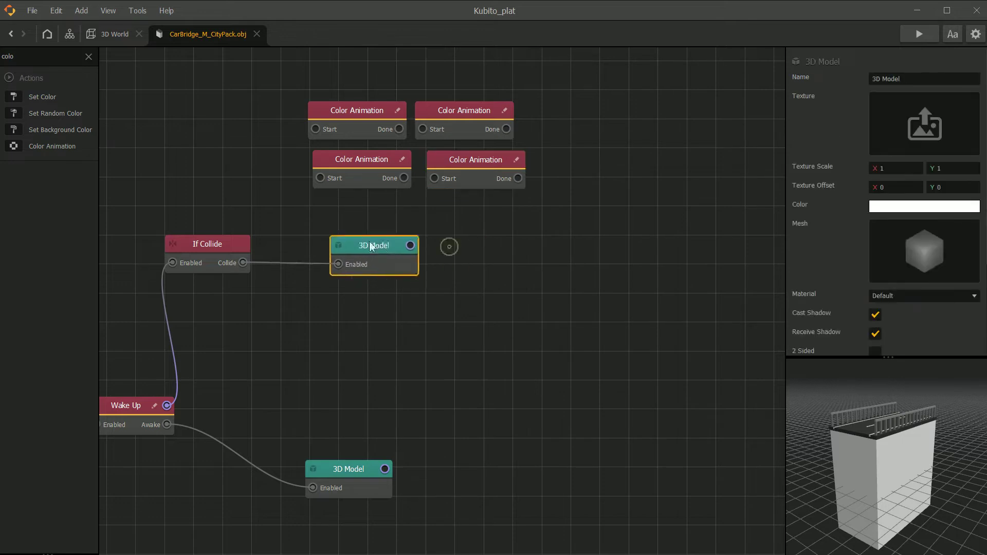
left_click_drag(217, 250, 173, 246)
left_click_drag(358, 249, 467, 239)
left_click_drag(201, 256, 268, 291)
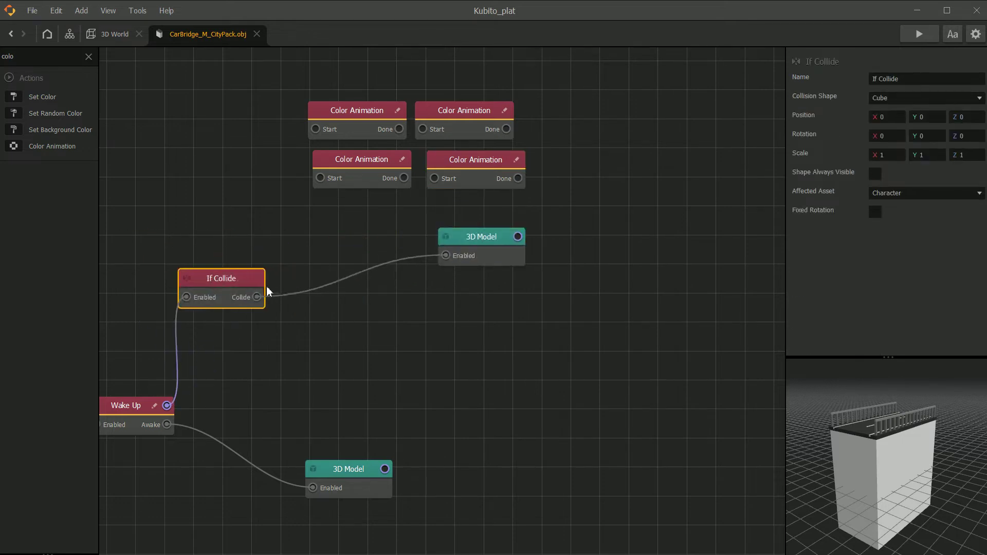
Chain the four Color Animation nodes from Done to Start, linking the last one back to the first to form a loop.
left_click_drag(393, 127, 423, 131)
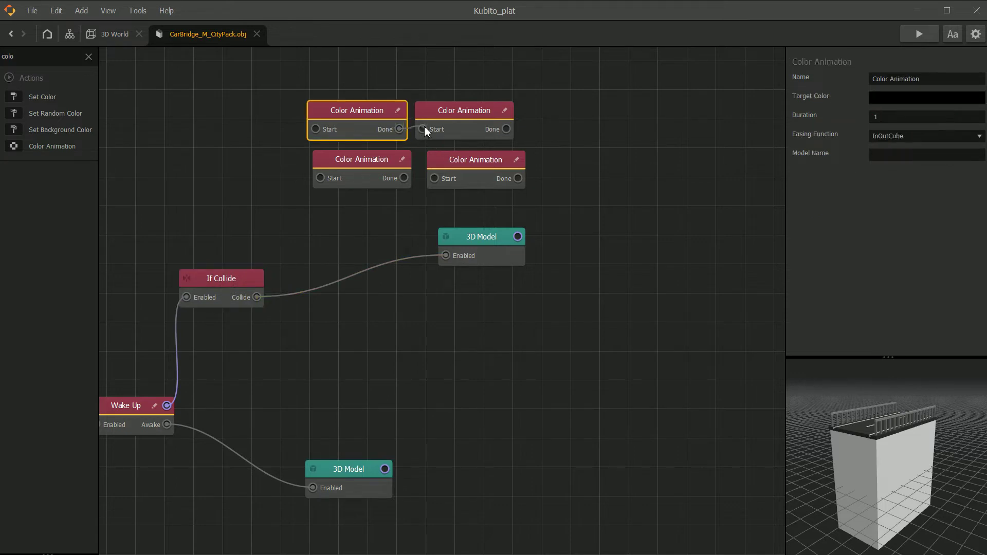
left_click_drag(506, 129, 321, 178)
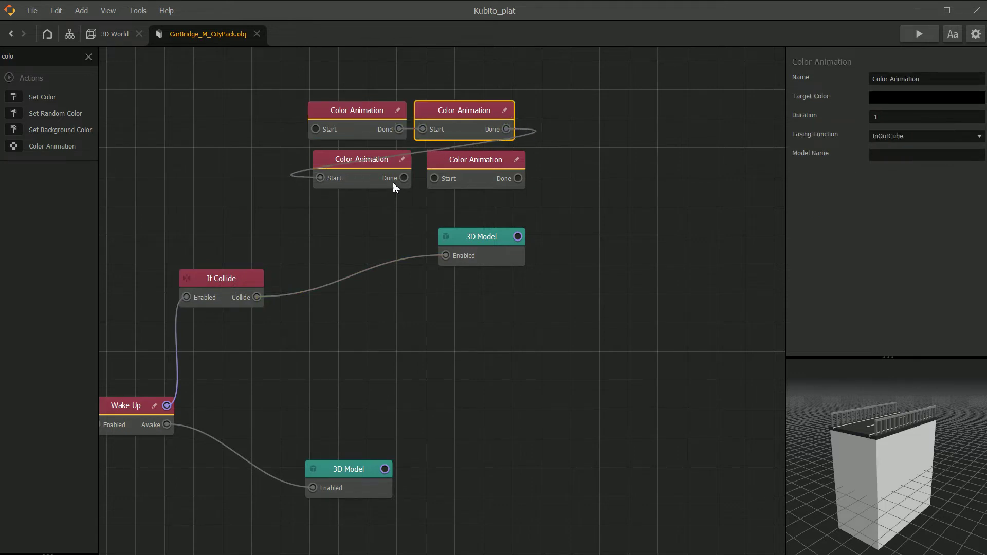
left_click_drag(409, 178, 408, 175)
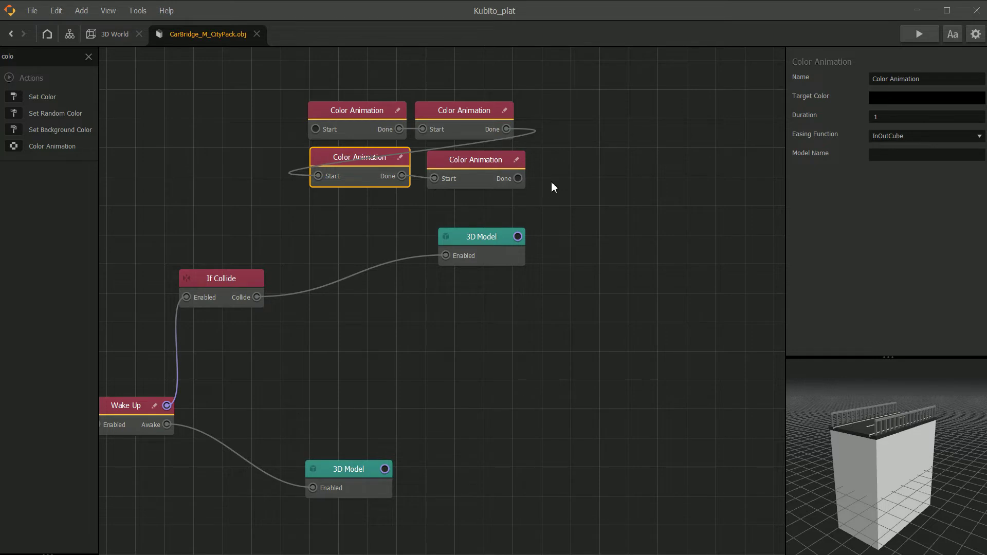
left_click_drag(518, 178, 315, 129)
Set the first Color Animation node's target color to a light turquoise blue.
left_click(353, 125)
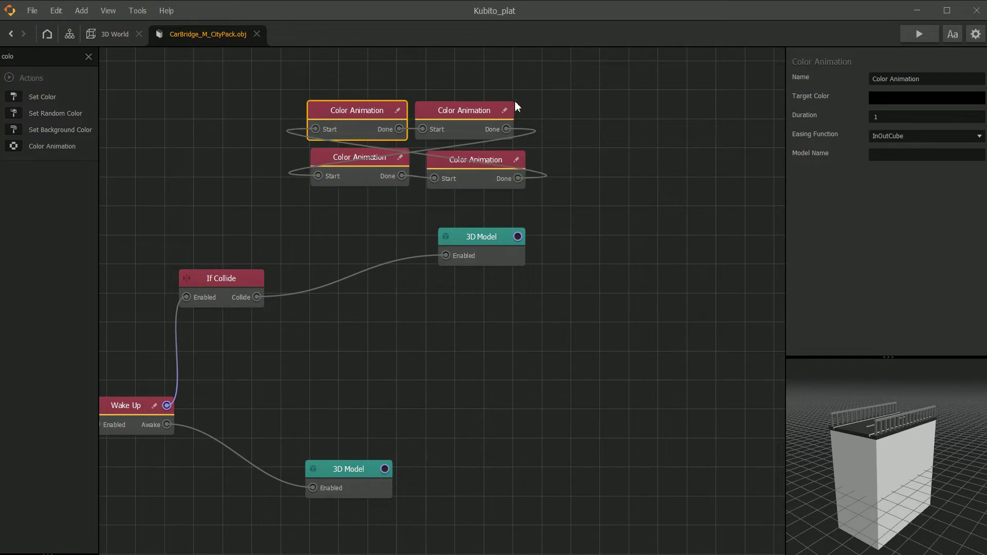
left_click(908, 96)
left_click(540, 211)
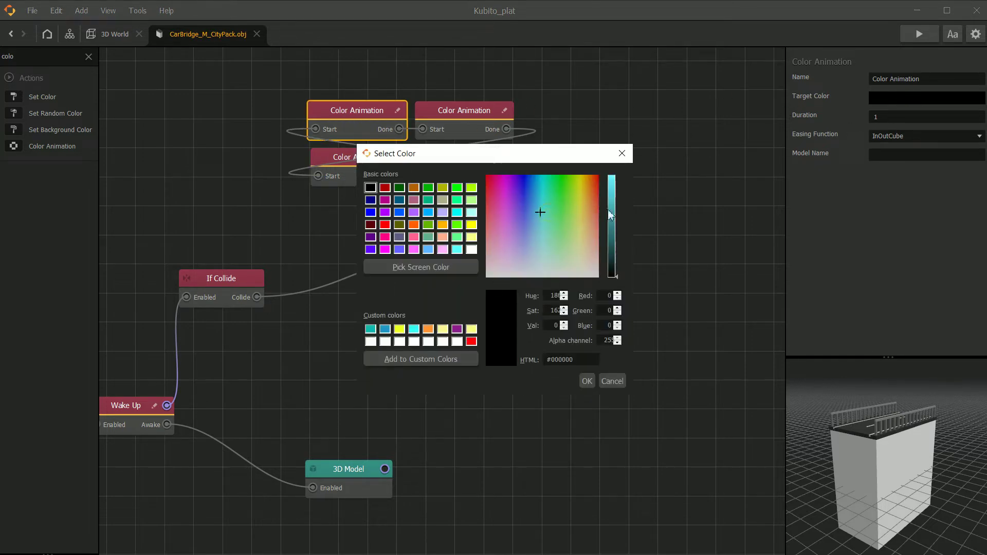
left_click(619, 211)
left_click(587, 381)
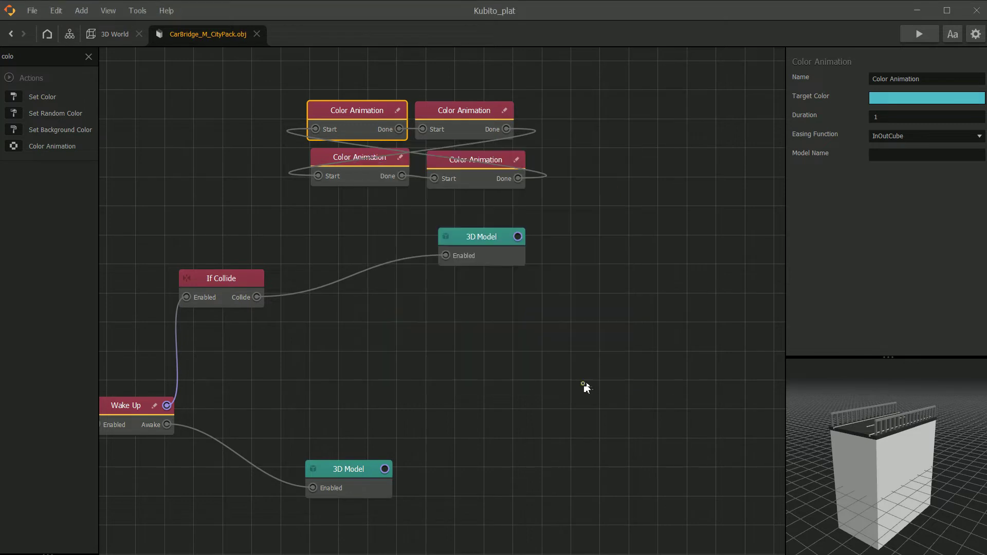
Set the second Color Animation node's target color to purple, about #a251b6.
left_click(482, 130)
left_click(888, 96)
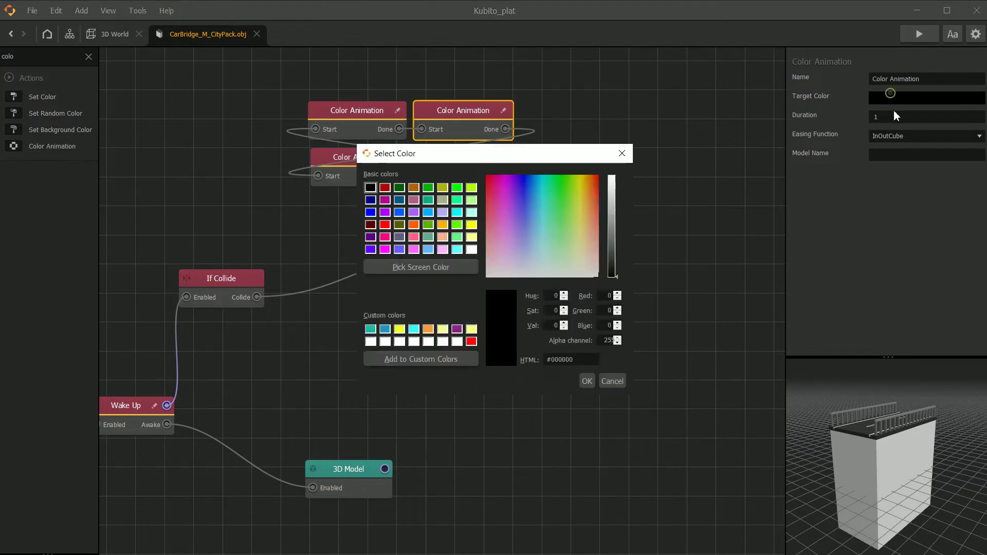
left_click(510, 212)
left_click(611, 204)
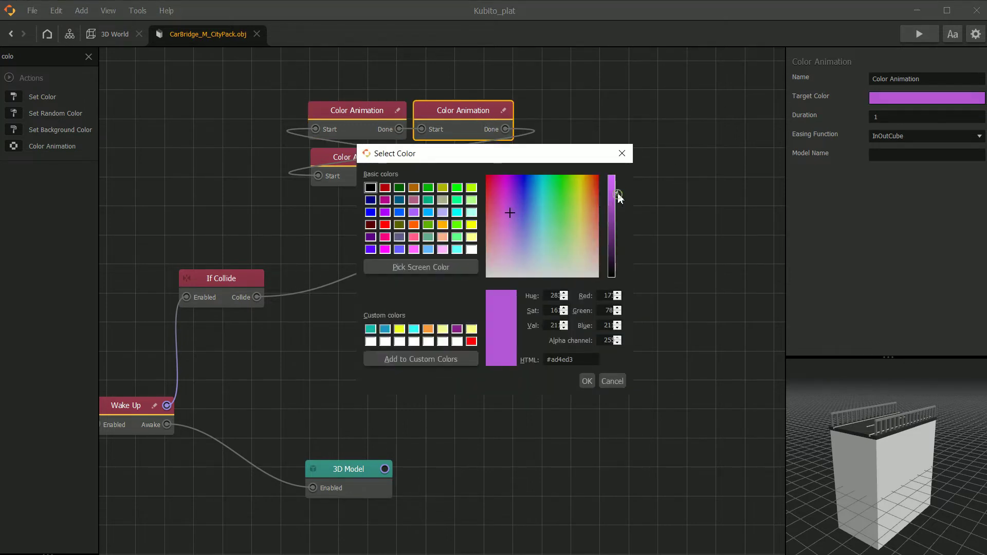
left_click(512, 215)
left_click(508, 218)
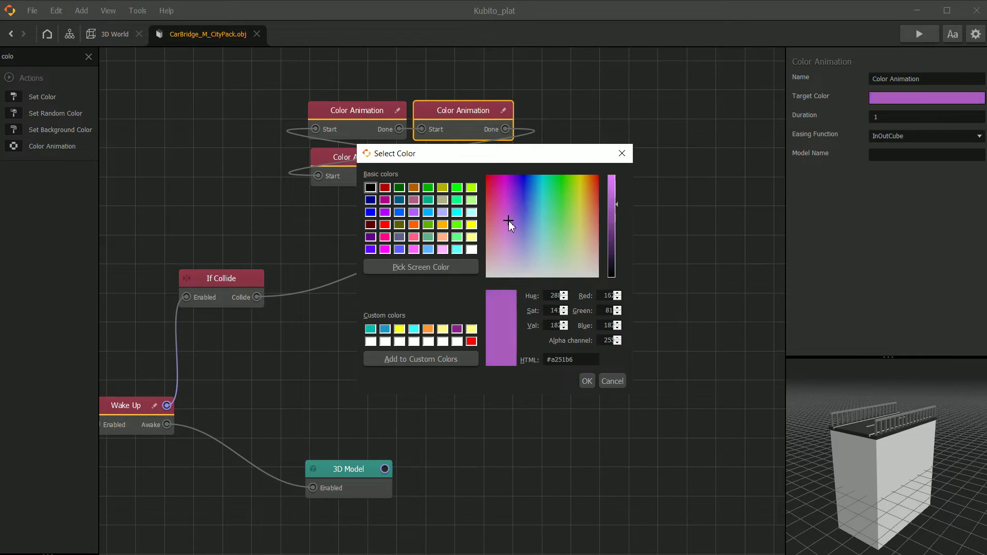
left_click(584, 380)
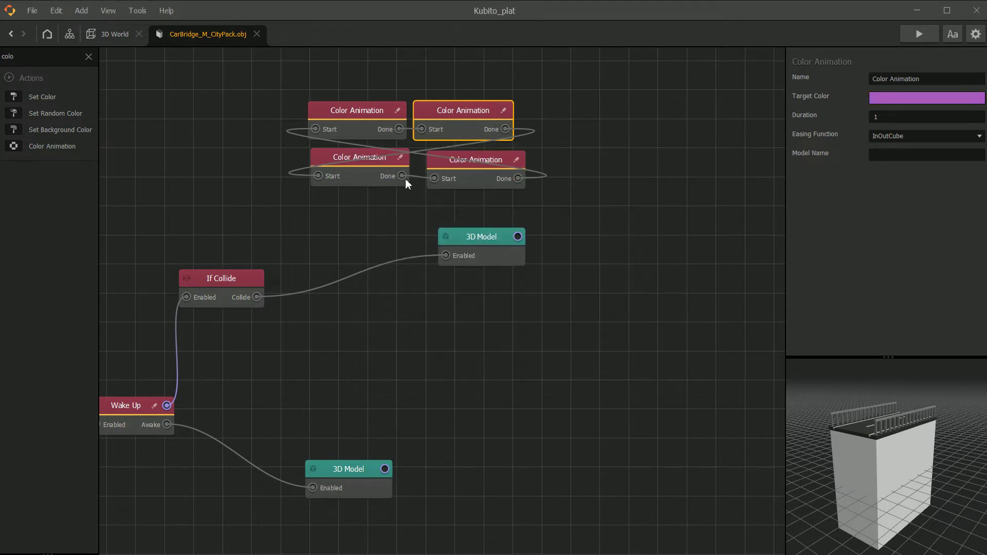
Set the third Color Animation node's target color to a muted yellow.
left_click(326, 156)
left_click(913, 97)
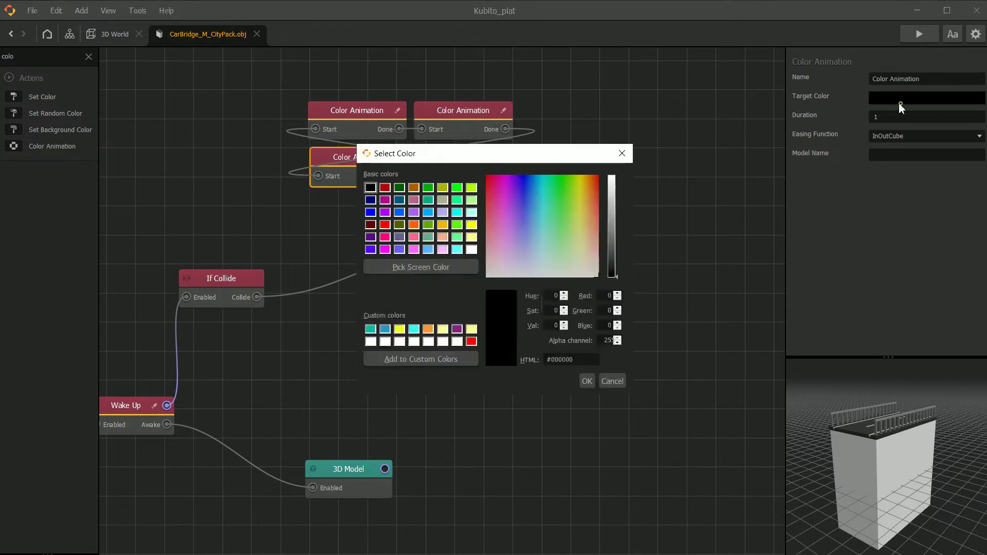
left_click(579, 214)
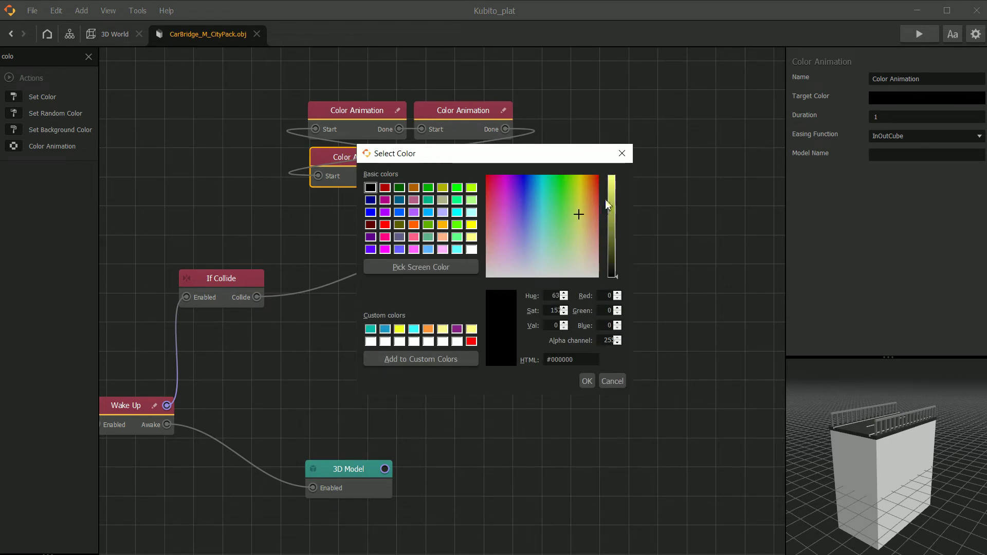
left_click_drag(611, 194, 616, 202)
left_click(588, 380)
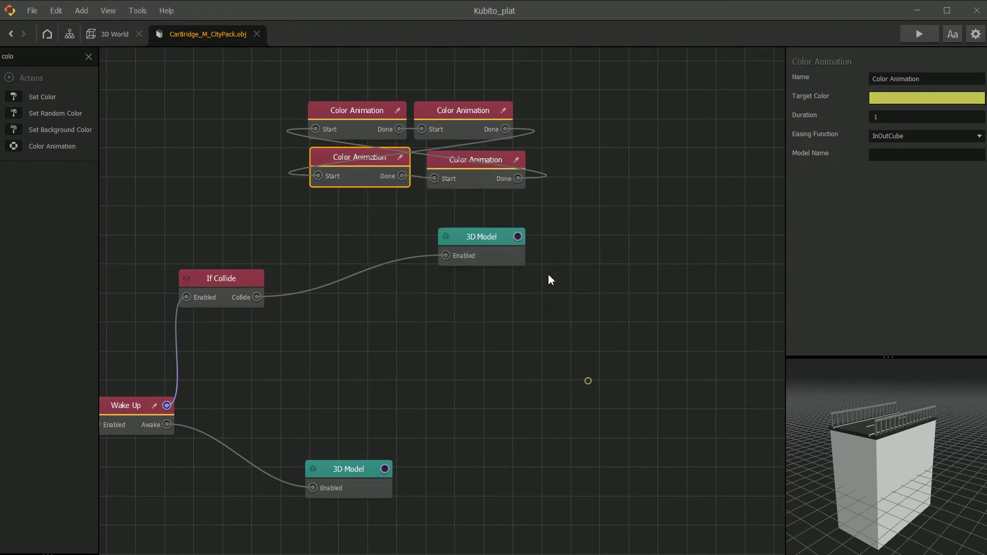
Set the fourth Color Animation node's target color to orange, #c86219.
left_click(493, 161)
left_click(875, 99)
left_click_drag(536, 252, 591, 188)
left_click(611, 197)
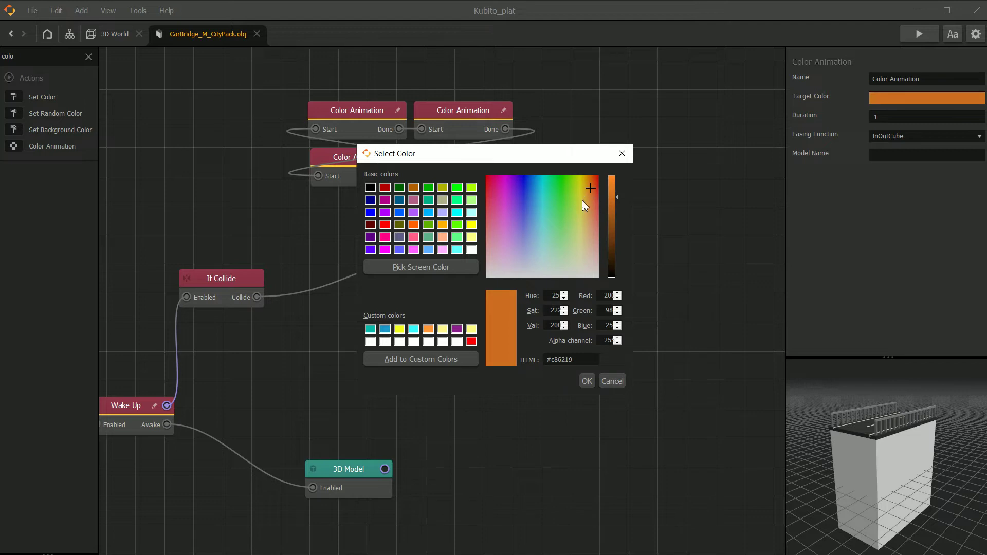
left_click(586, 381)
Check the target color of each Color Animation node in the loop.
left_click(346, 156)
left_click(363, 111)
left_click(461, 111)
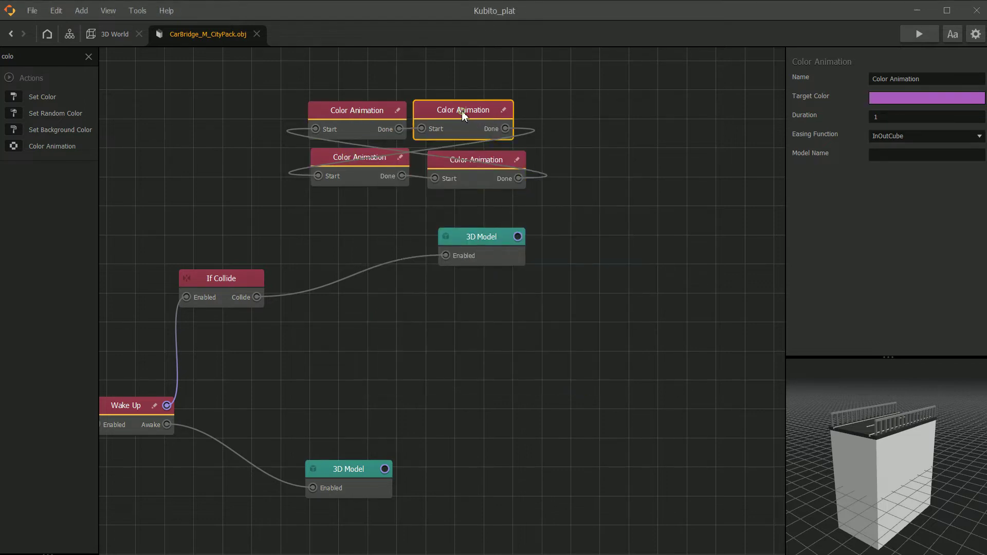
left_click(481, 160)
left_click(343, 155)
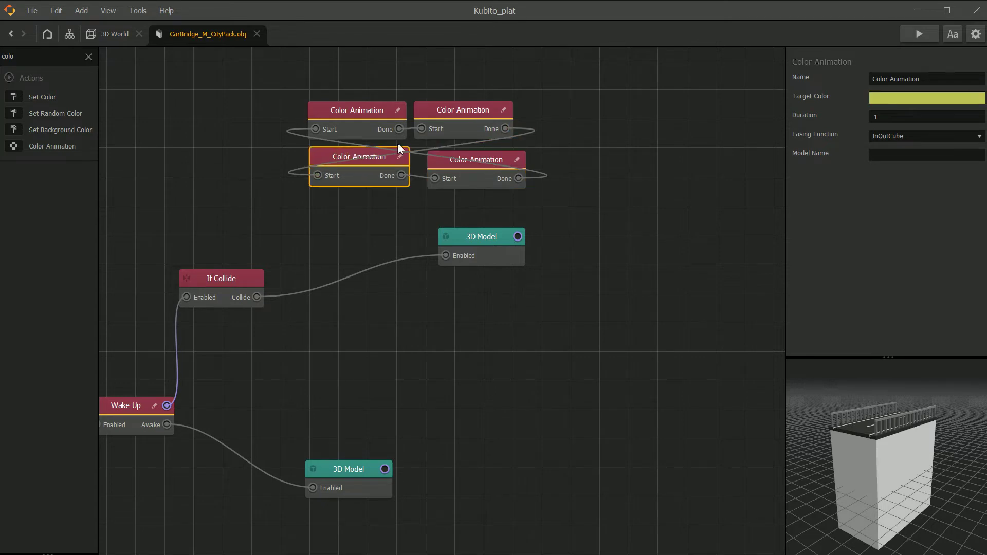
left_click(372, 112)
left_click(306, 207)
Try triggering the first Color Animation from the If Collide node's Collide output, and remove that connection.
left_click_drag(256, 289, 318, 129)
left_click_drag(482, 244, 479, 267)
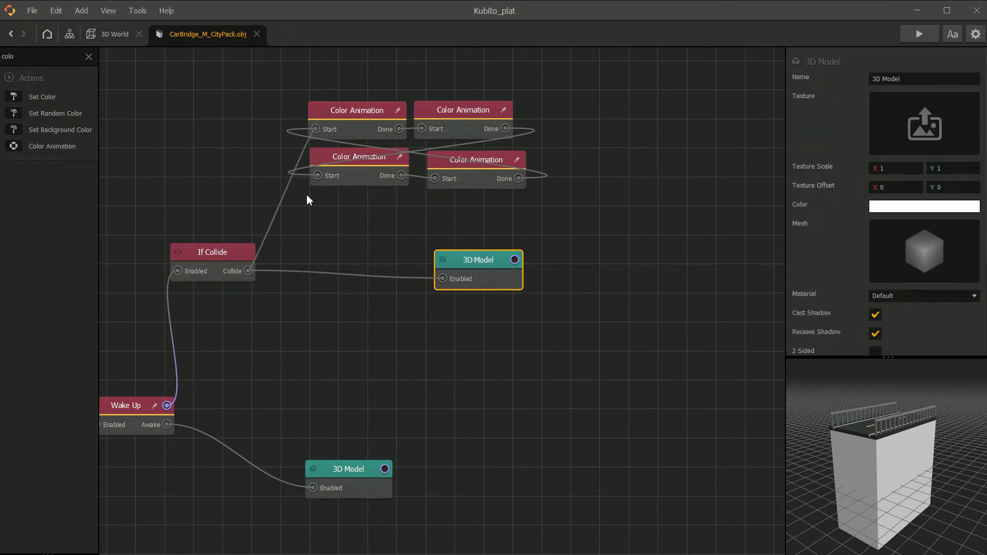
left_click(265, 225)
left_click(265, 246)
key("Delete")
Reposition the If Collide and Cube 3D Model nodes and connect the fourth Color Animation's Done output to that 3D Model's Enabled input.
left_click_drag(209, 255, 281, 309)
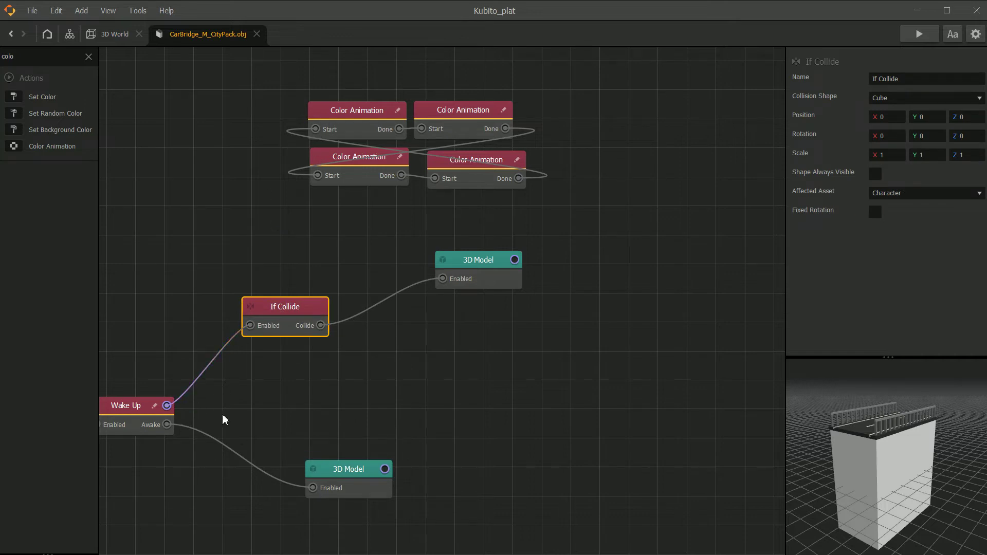
left_click_drag(167, 405, 313, 123)
left_click_drag(486, 263, 546, 272)
mouse_move(313, 125)
left_mouse_down()
mouse_move(472, 256)
mouse_move(295, 108)
mouse_move(315, 129)
left_mouse_up()
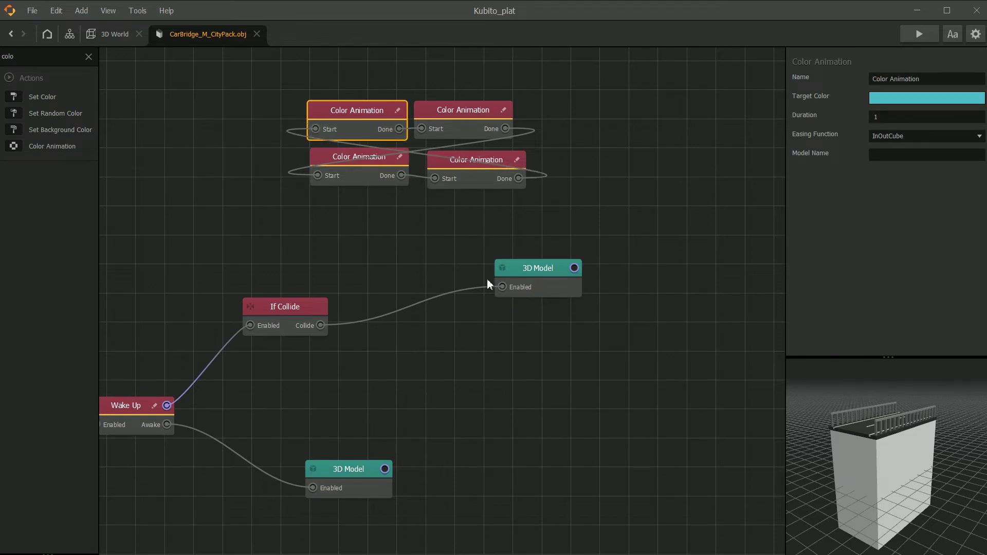
left_click_drag(518, 178, 525, 277)
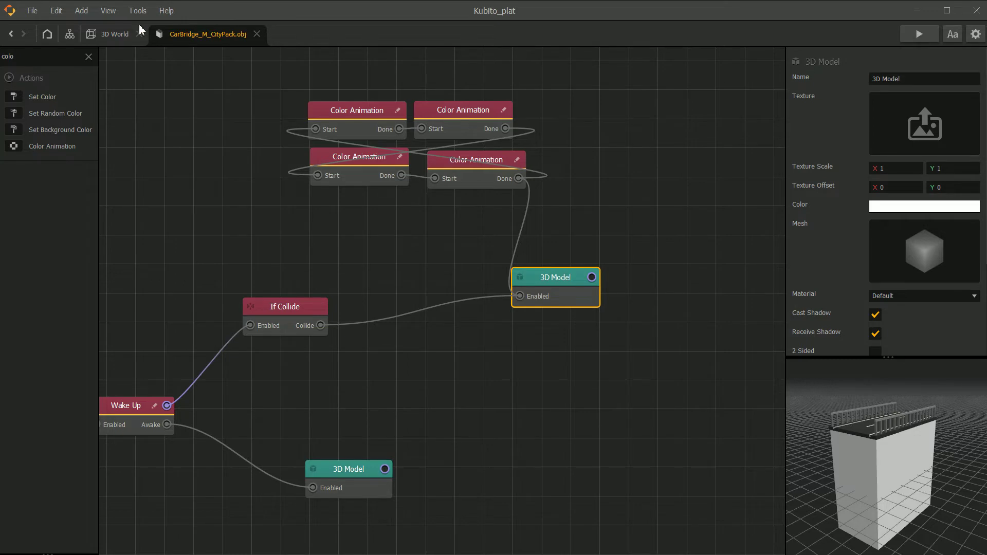
Browse the Asset Library in the 3D World and look back at the bridge asset's node graph.
left_click(114, 34)
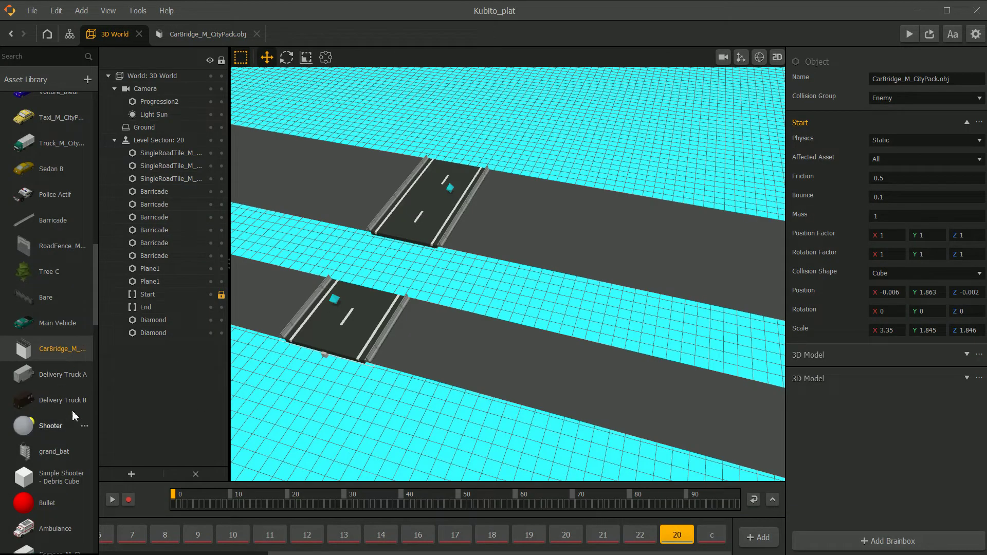
scroll(69, 233, "down", 10)
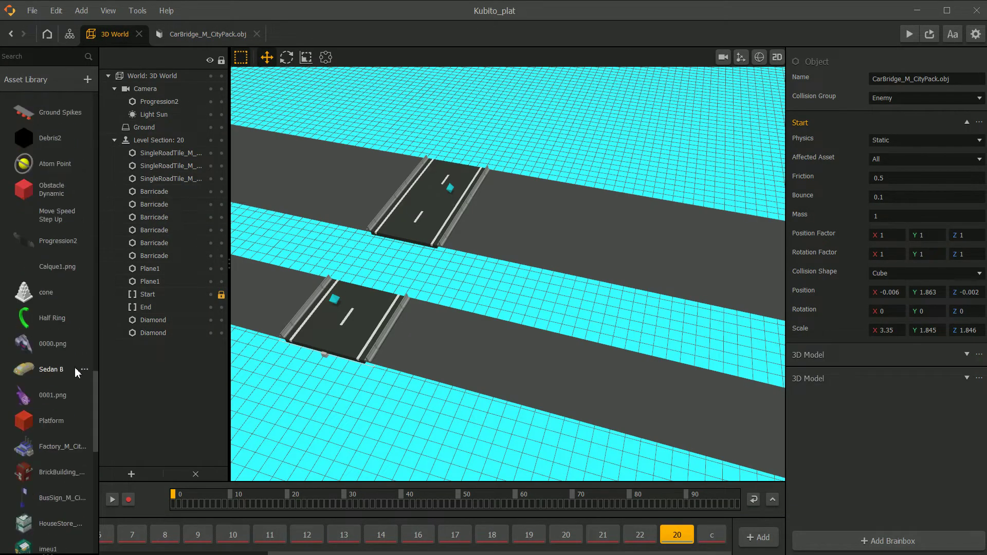
scroll(58, 436, "up", 7)
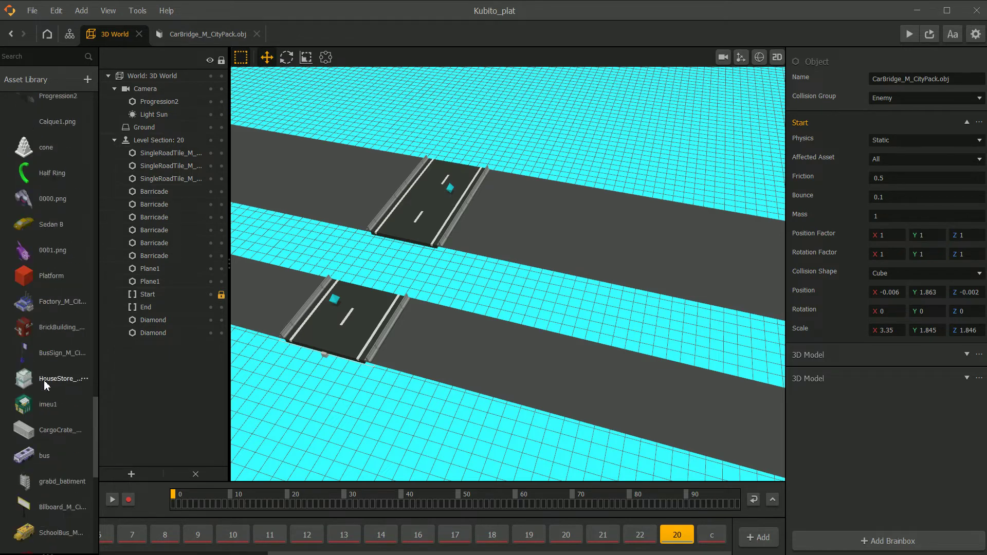
left_click(199, 34)
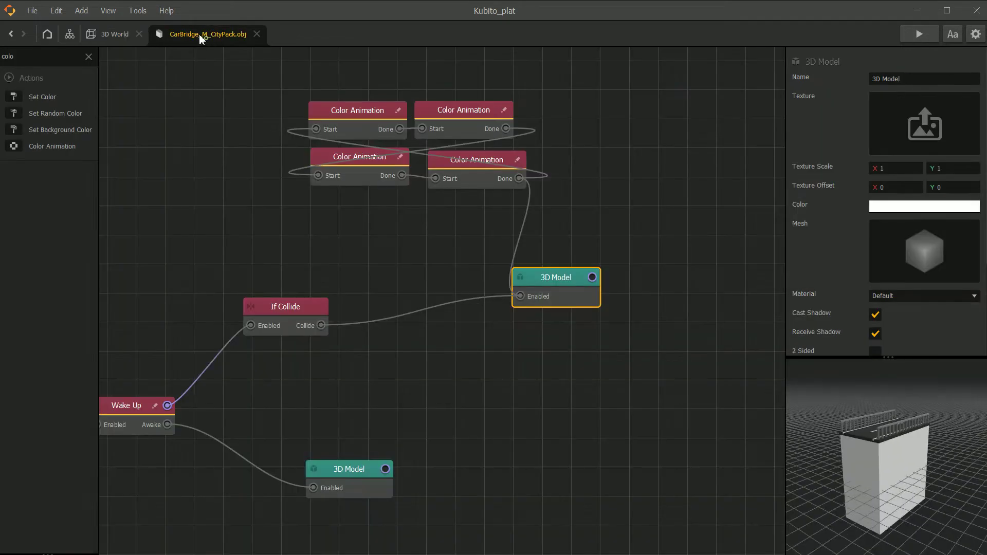
left_click(115, 35)
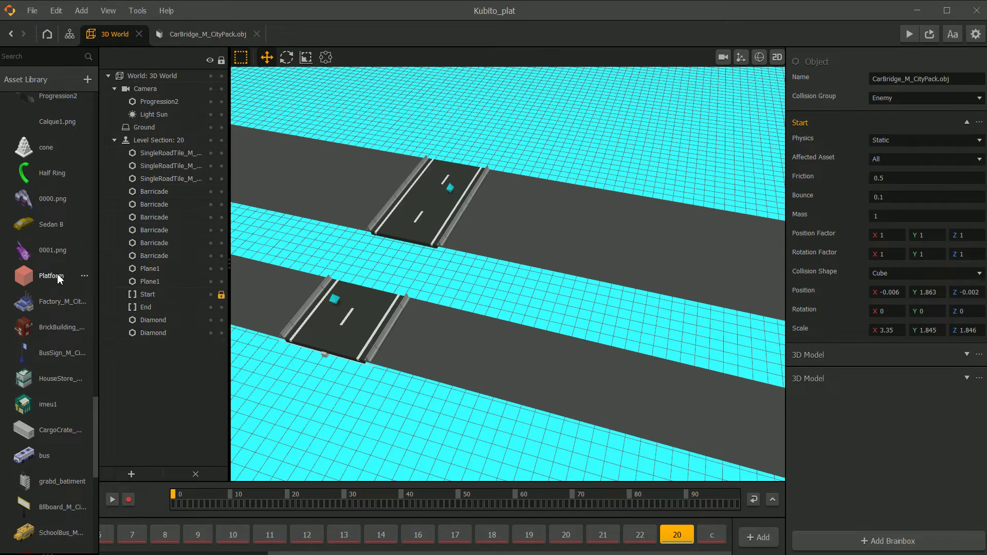
scroll(59, 278, "up", 7)
scroll(57, 278, "up", 9)
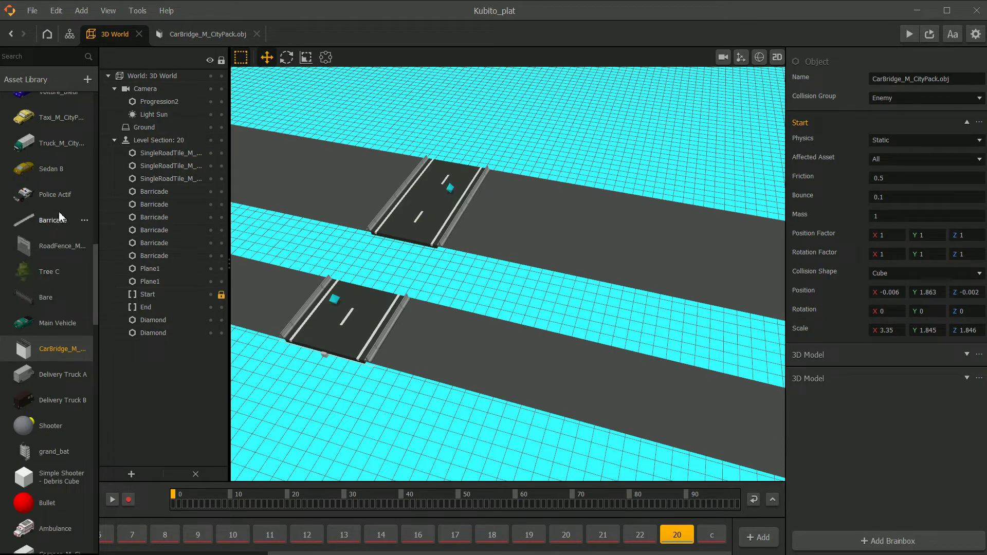
Rename the CarBridge_M_CityPack.obj asset as Pont.
left_click_drag(59, 350, 387, 318)
left_click(973, 84)
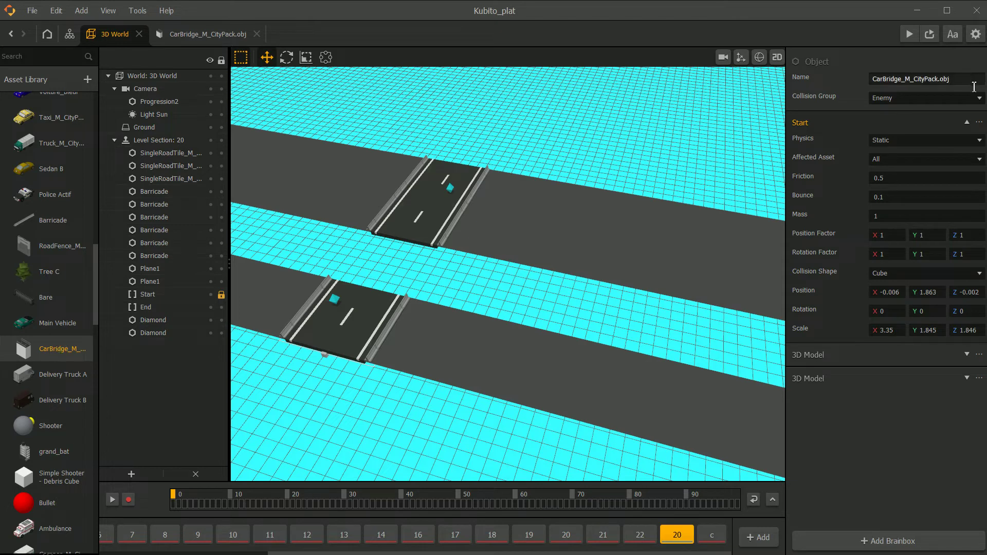
type("c")
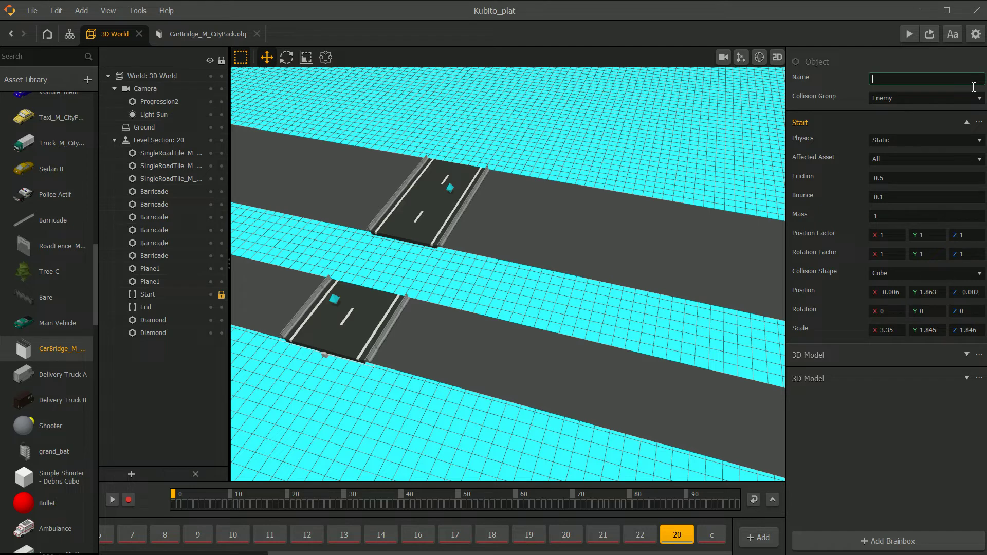
type("t")
key("Return")
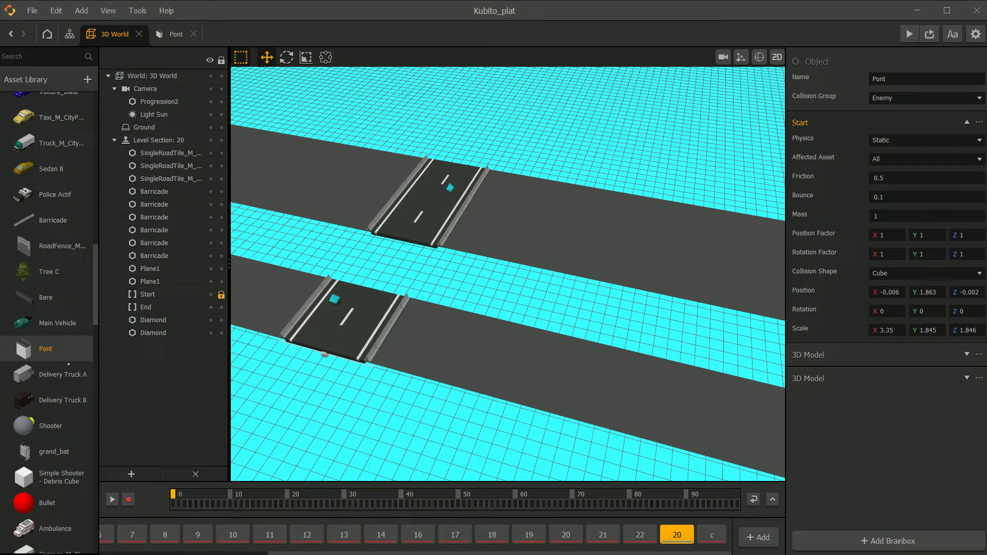
Place the Pont asset in Level Section 20 and rotate it to -90 degrees about Y.
left_click_drag(68, 363, 357, 264)
left_click_drag(423, 282, 464, 283)
middle_click_drag(543, 308, 496, 301)
left_click(286, 57)
left_click_drag(522, 280, 448, 284)
Align the Pont bridge with the road at about Y -3.33 and Z -6.66, and set its X position to 0.
middle_click_drag(573, 284, 517, 203)
left_click(268, 57)
left_click_drag(459, 243, 496, 239)
mouse_move(520, 253)
right_mouse_down()
mouse_move(532, 250)
mouse_move(542, 224)
mouse_move(529, 261)
right_mouse_up()
left_click_drag(470, 263, 473, 323)
scroll(465, 301, "up", 3)
scroll(476, 308, "up", 2)
middle_click_drag(476, 308, 517, 281)
middle_click_drag(511, 323, 540, 330)
left_click_drag(515, 337, 515, 340)
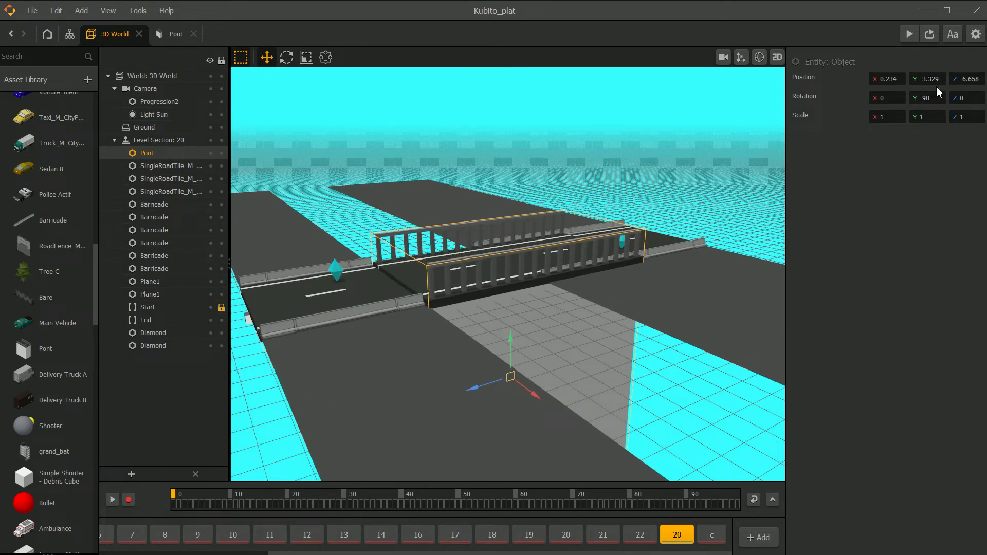
left_click(894, 81)
type("0")
Delete the barricade overlapping the Pont bridge's near railing and reselect the bridge.
right_click_drag(546, 274, 504, 357)
left_click(501, 353)
scroll(559, 352, "down", 2)
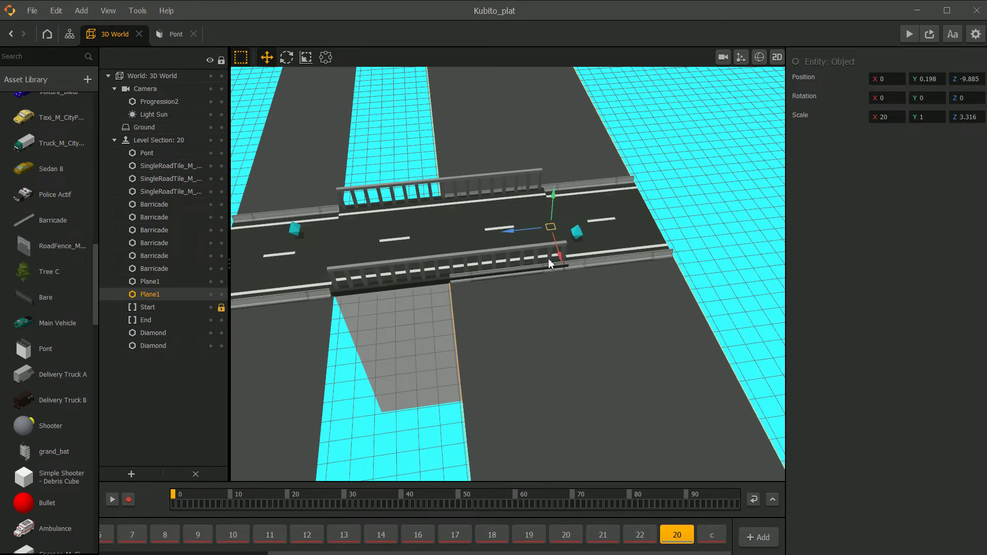
left_click(544, 276)
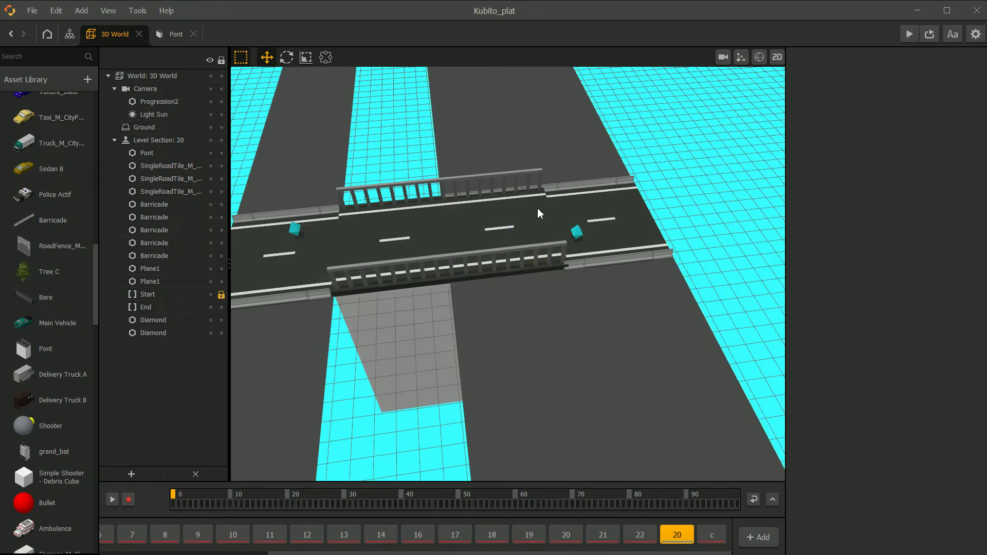
scroll(502, 235, "up", 1)
left_click(550, 190)
left_click(530, 182)
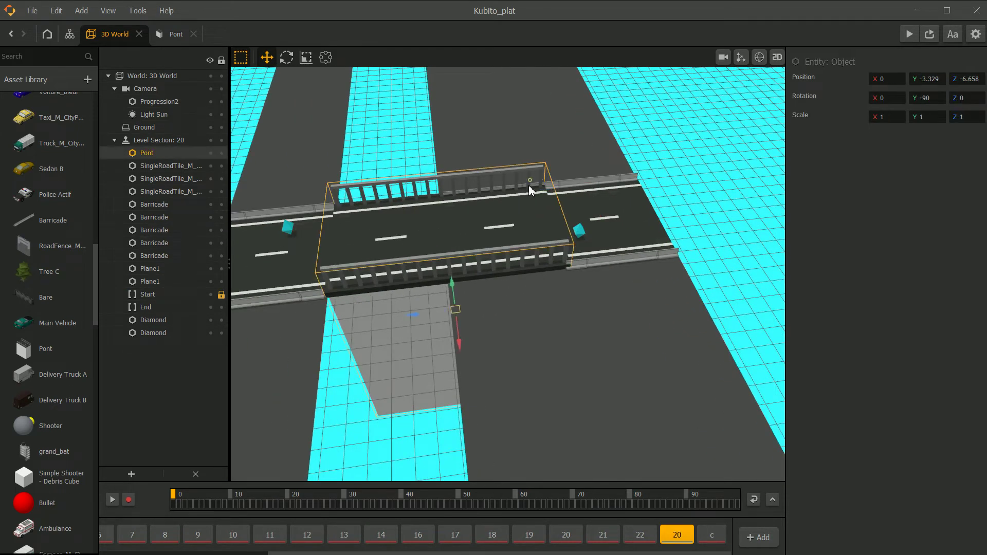
Delete the remaining barricade that overlaps the Pont bridge's near side at the road's edge.
left_click(522, 187)
right_click_drag(554, 213, 705, 396)
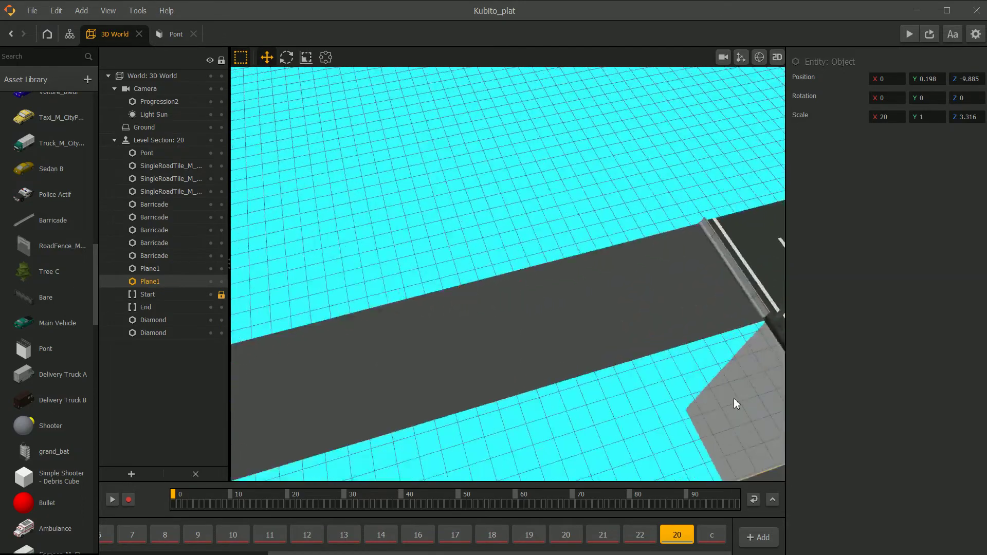
middle_click_drag(739, 385, 130, 112)
middle_click_drag(312, 168, 388, 238)
right_click_drag(389, 238, 460, 296)
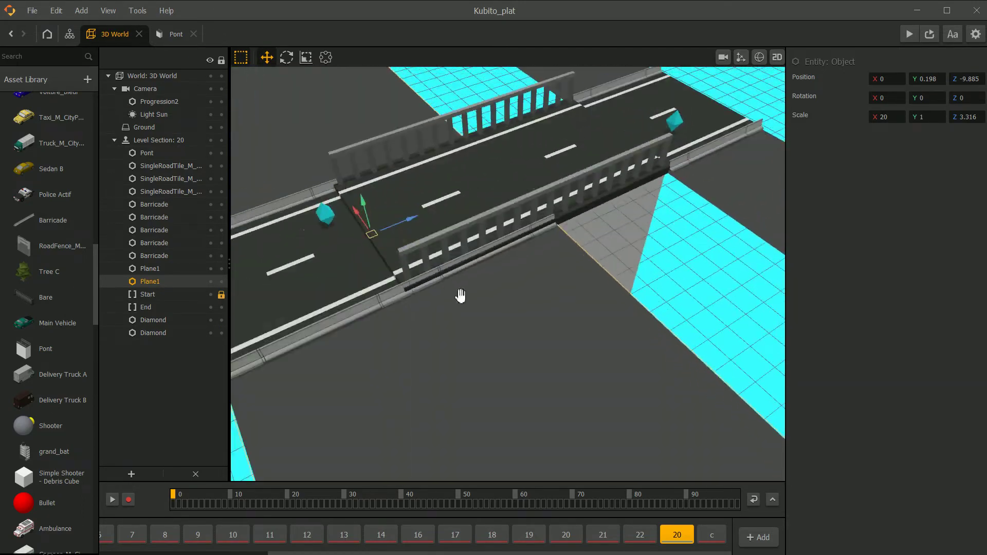
left_click(441, 273)
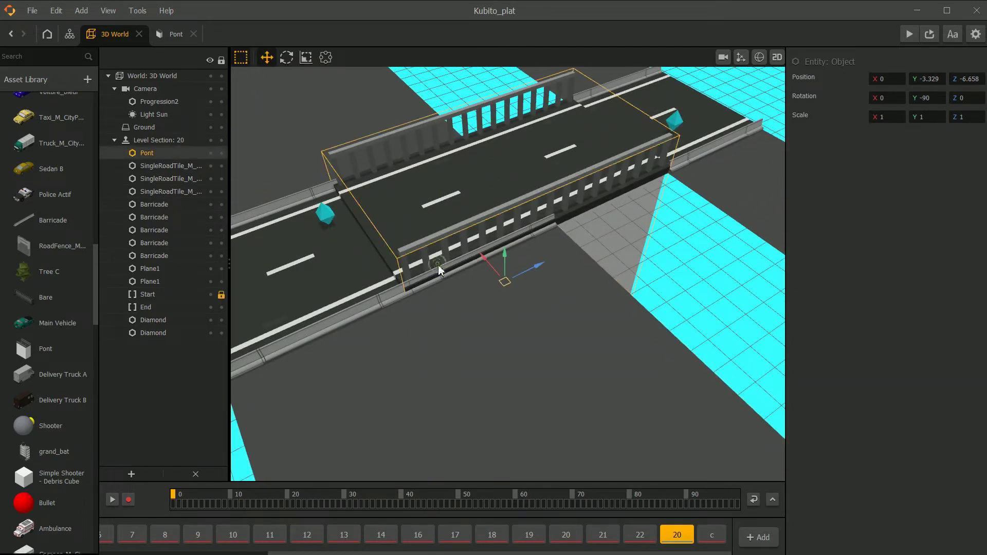
scroll(433, 283, "down", 3)
left_click(262, 466)
middle_click_drag(413, 310, 498, 275)
scroll(522, 248, "up", 3)
scroll(522, 248, "up", 3)
left_click(507, 244)
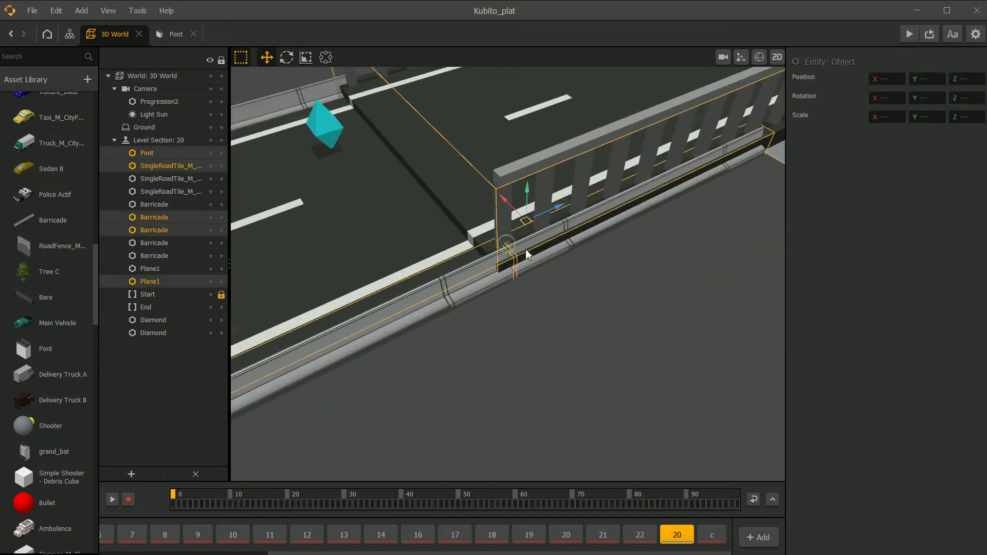
left_click(567, 226)
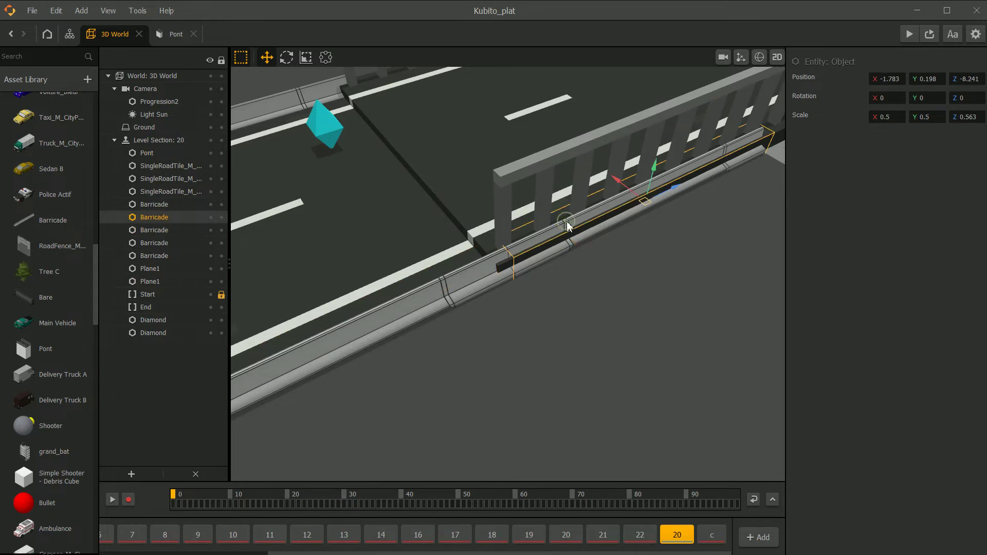
key("Delete")
scroll(529, 259, "down", 6)
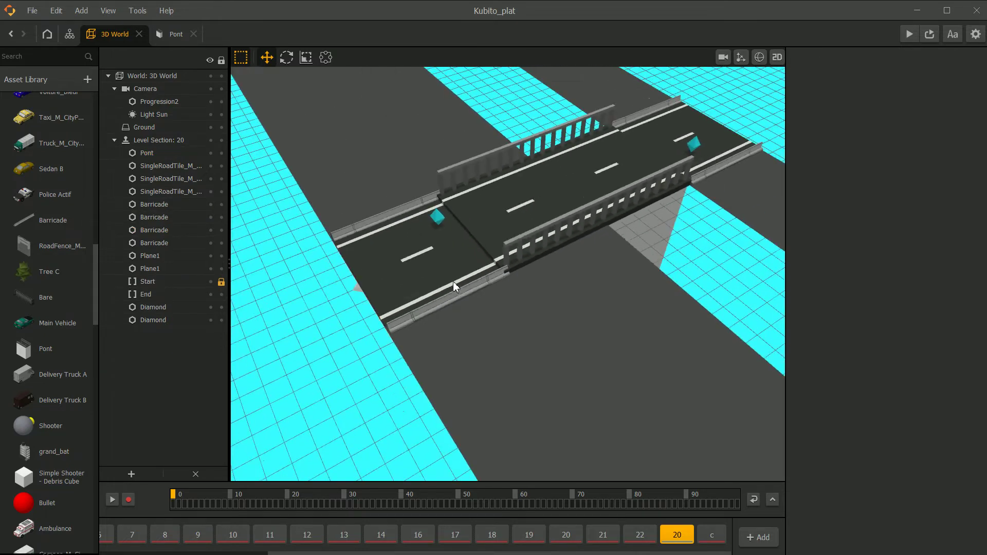
Shorten the Pont bridge at its starting end to an X scale of about 0.977, with its position at about Z -6.58.
left_click(519, 298)
middle_click_drag(532, 297, 502, 307)
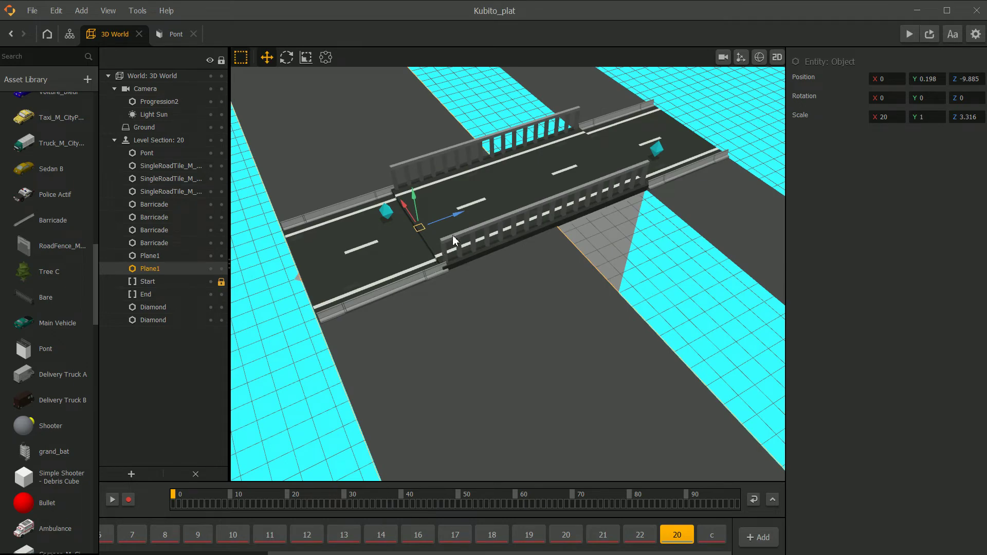
left_click(484, 205)
middle_click_drag(545, 231, 502, 264)
left_click(326, 58)
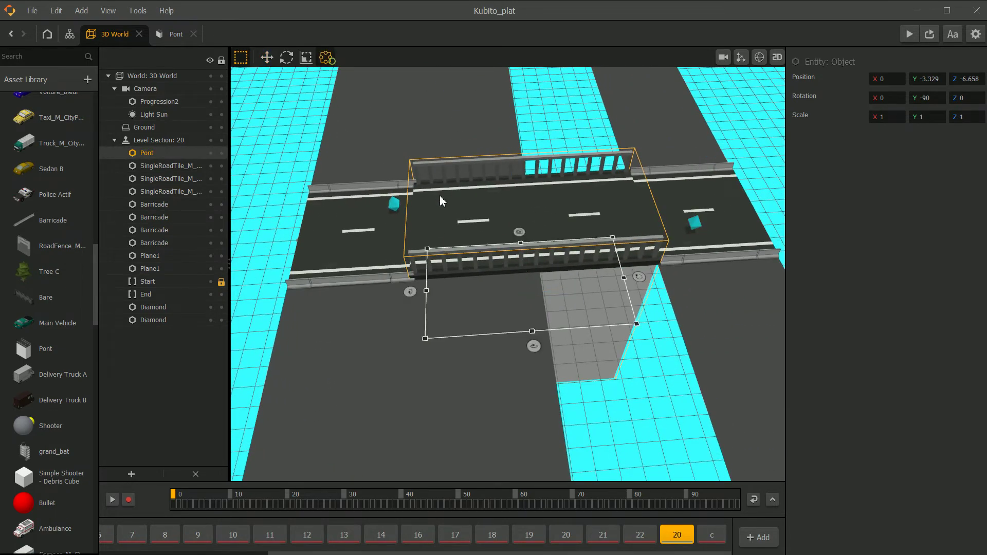
scroll(439, 196, "up", 3)
middle_click_drag(485, 300, 463, 336)
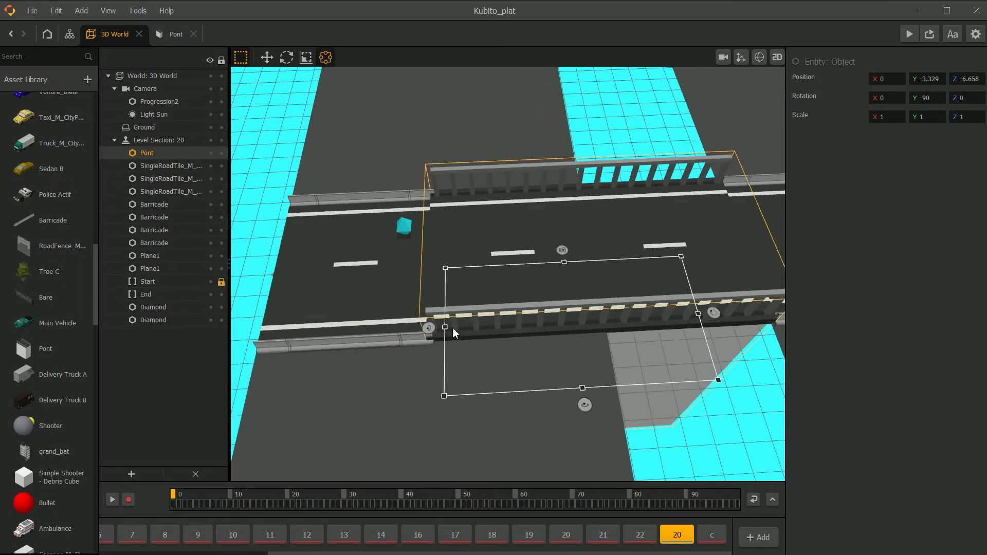
left_click_drag(449, 327, 452, 327)
key("ctrl+z")
scroll(452, 340, "up", 3)
scroll(428, 368, "up", 2)
left_click_drag(425, 363, 435, 361)
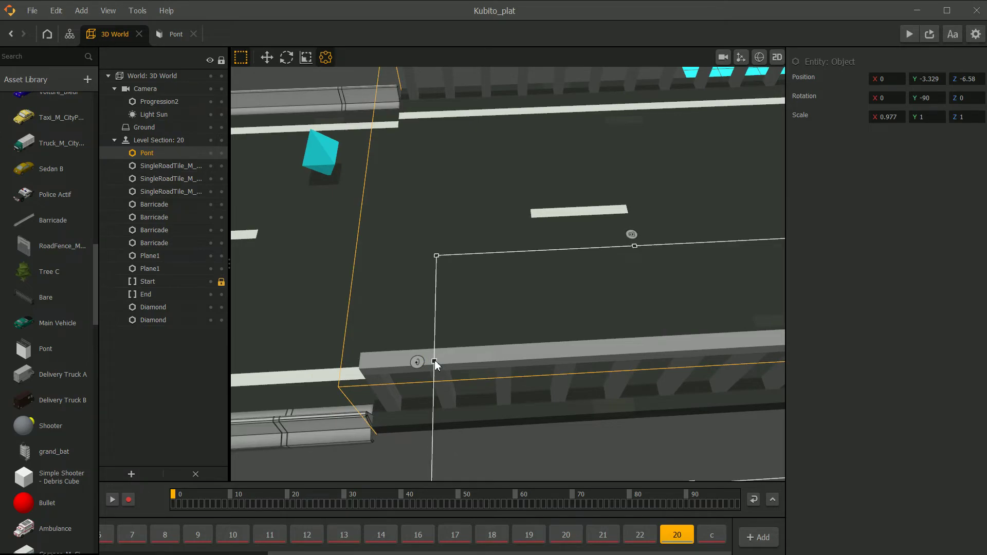
scroll(441, 356, "down", 4)
mouse_move(491, 344)
middle_mouse_down()
mouse_move(608, 337)
mouse_move(624, 313)
mouse_move(481, 333)
middle_mouse_up()
scroll(481, 333, "down", 2)
Delete the separate ground plane beneath the starting half of the bridge.
left_click(372, 403)
middle_click_drag(540, 349, 471, 330)
left_click(470, 330)
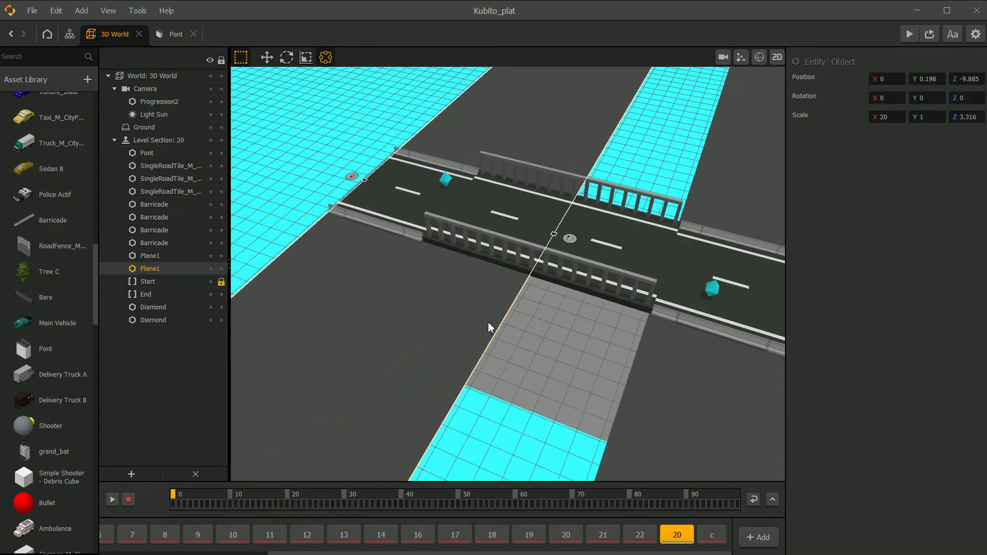
key("Delete")
Stretch the remaining ground plane to the road's starting edge, reaching a Z scale of about 6.589 centred near Z -6.595.
left_click(649, 377)
middle_click_drag(649, 377, 608, 248)
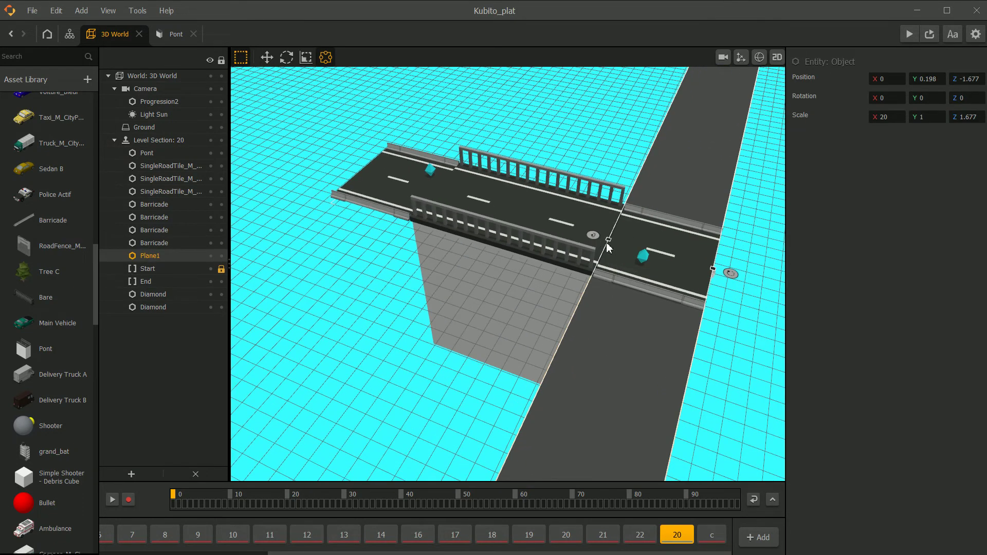
left_click_drag(608, 248, 364, 154)
scroll(427, 201, "up", 3)
middle_click_drag(493, 227, 437, 346)
scroll(394, 282, "up", 5)
left_click_drag(389, 218, 403, 220)
scroll(445, 216, "down", 5)
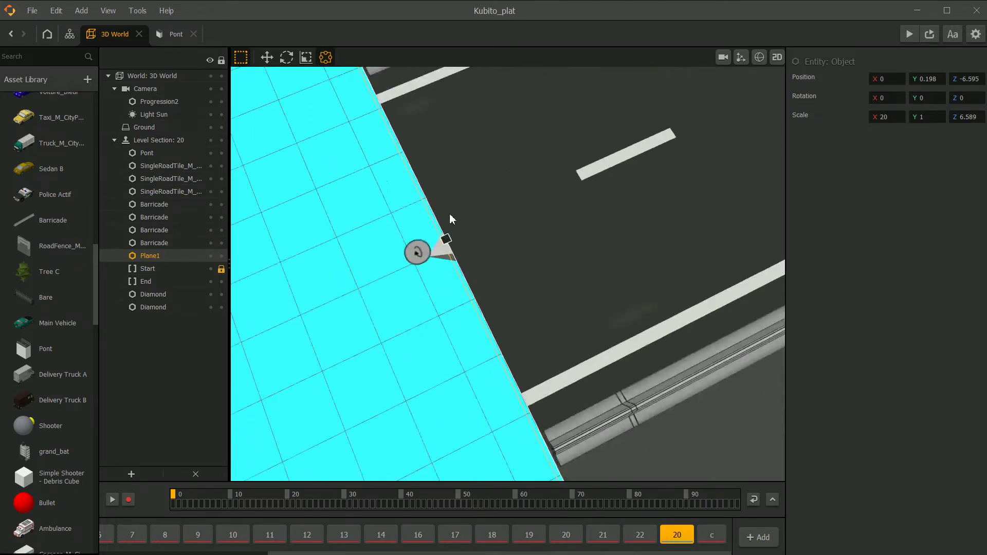
middle_click_drag(723, 246, 530, 163)
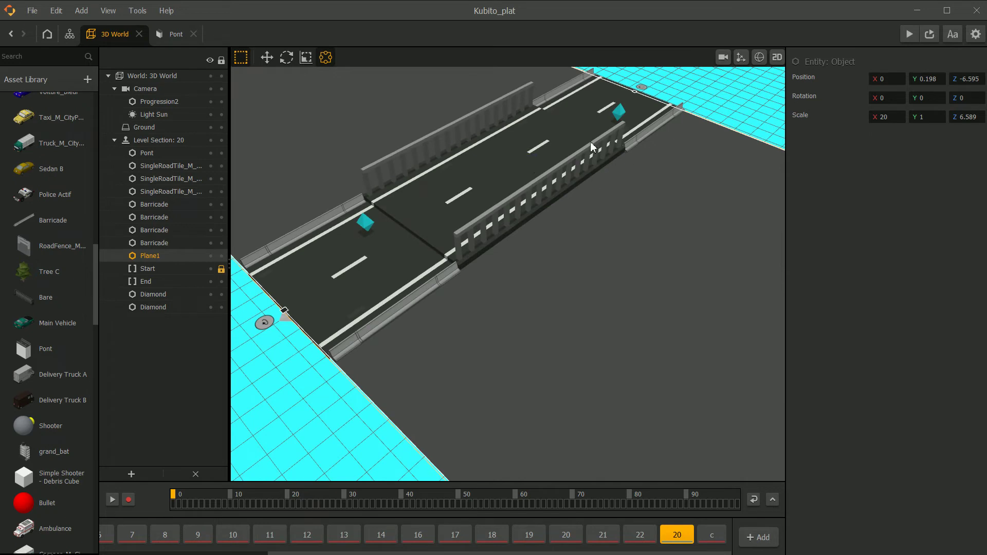
left_click(739, 93)
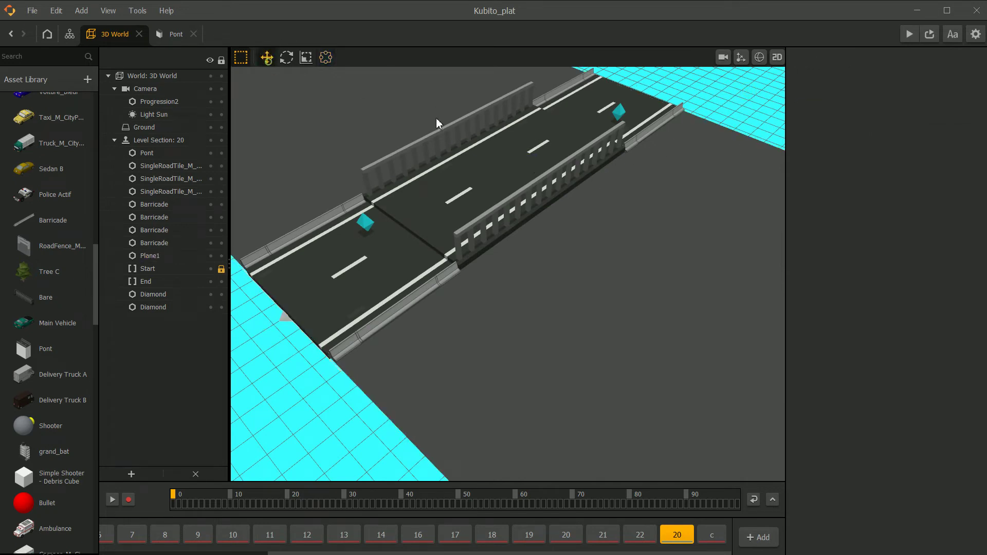
Compare the Pont bridge deck's height with the road in the flat front view, with collision shapes displayed.
left_click(488, 184)
left_click(777, 57)
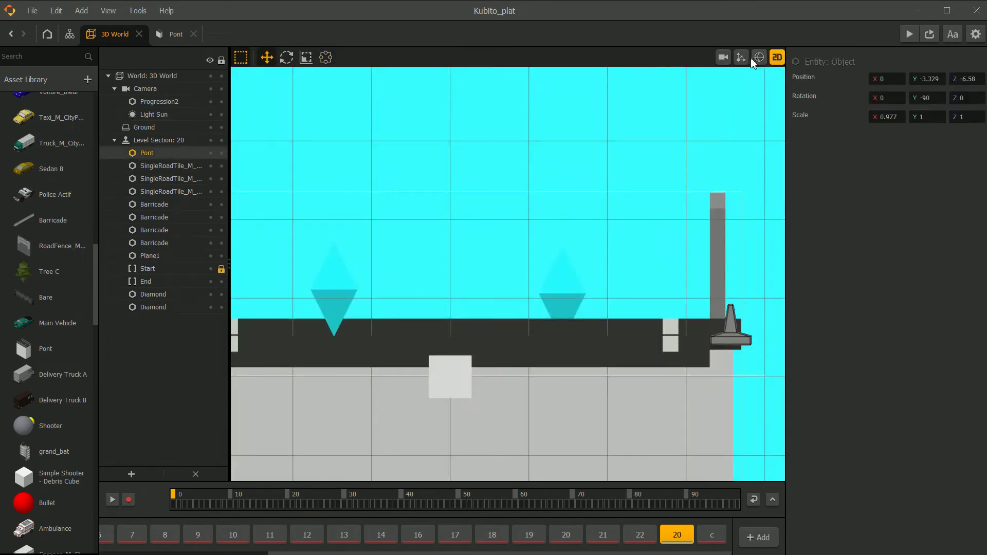
left_click(760, 59)
scroll(634, 158, "up", 3)
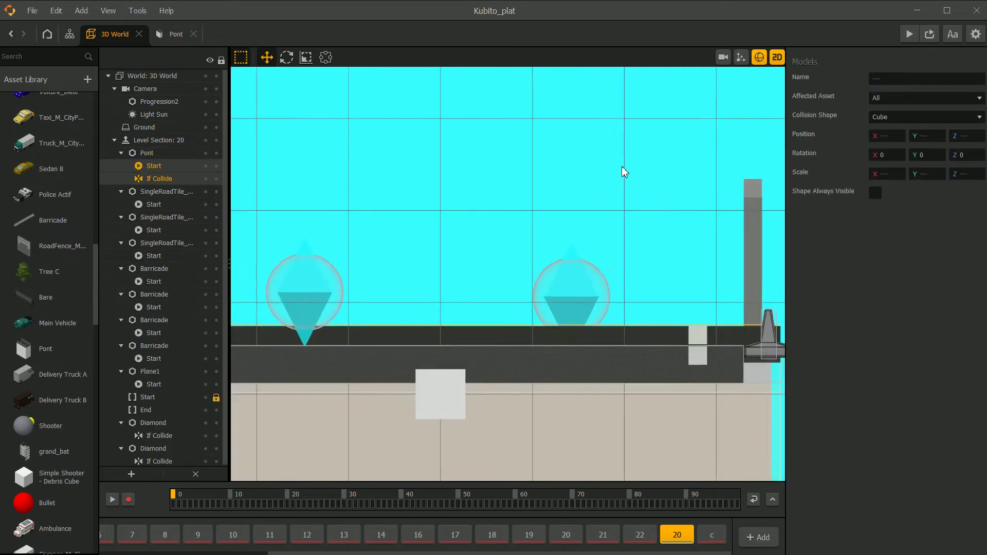
scroll(478, 280, "down", 6)
middle_click_drag(444, 353, 473, 295)
scroll(473, 295, "down", 1)
scroll(434, 272, "up", 2)
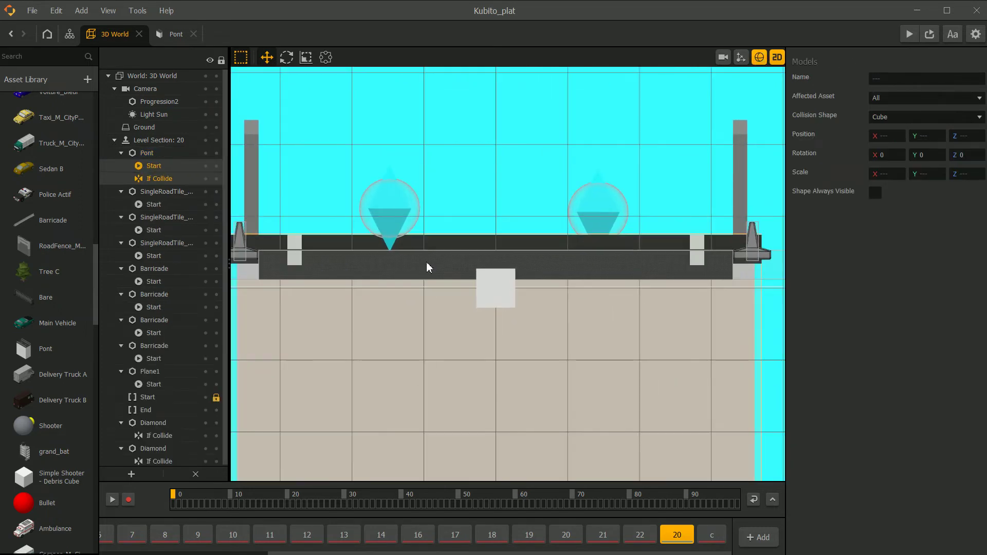
left_click(776, 58)
left_click(772, 58)
left_click(760, 58)
left_click(776, 58)
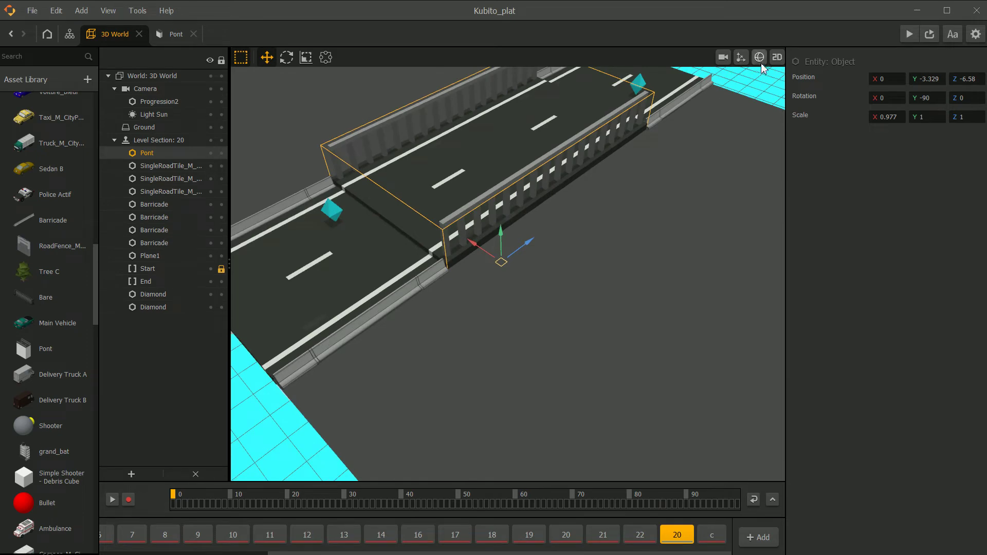
Lower the Pont bridge to about Y -3.445 in the flat front view and return to the 3D view.
left_click(777, 57)
scroll(522, 219, "down", 2)
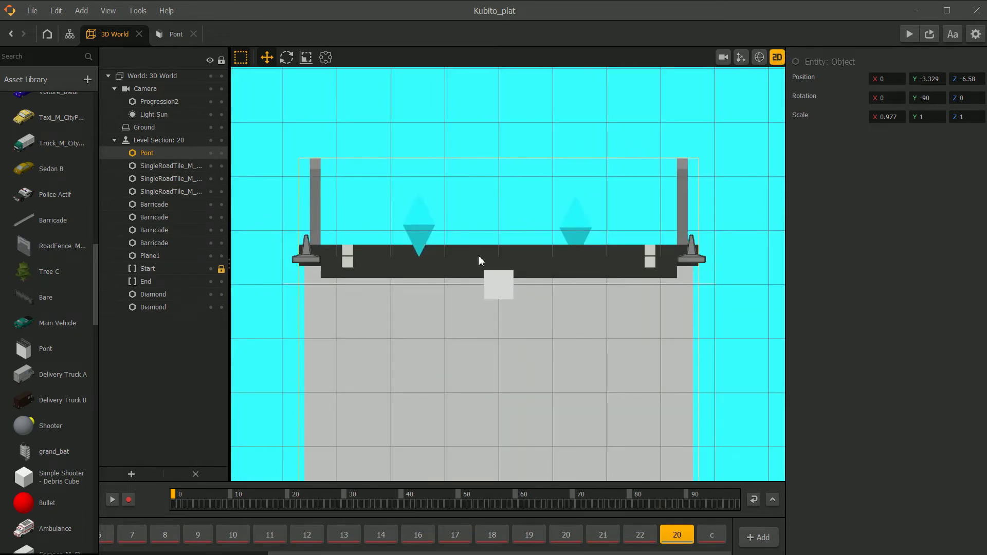
scroll(478, 255, "down", 2)
scroll(479, 261, "down", 3)
scroll(498, 401, "up", 2)
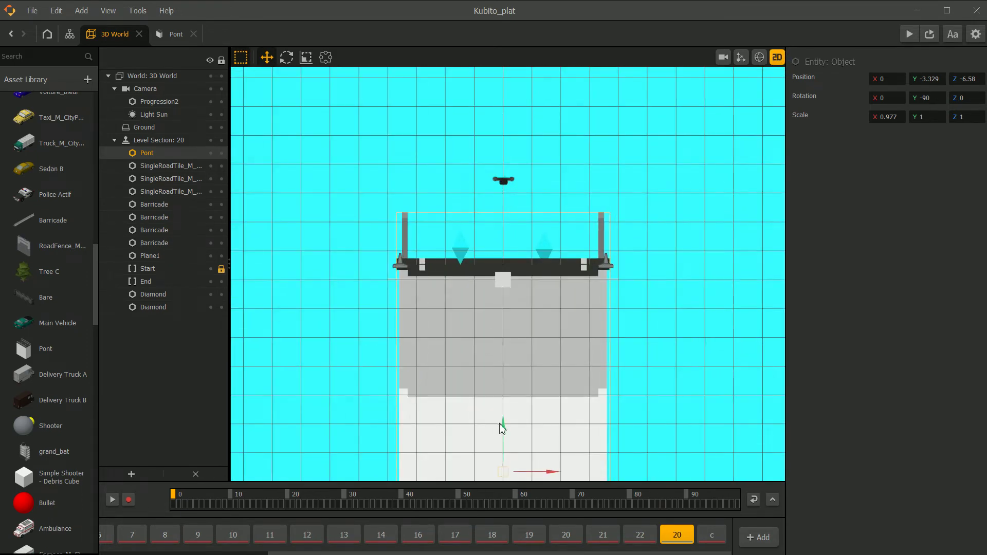
mouse_move(502, 432)
left_mouse_down()
mouse_move(500, 458)
mouse_move(502, 438)
left_mouse_up()
scroll(483, 331, "up", 5)
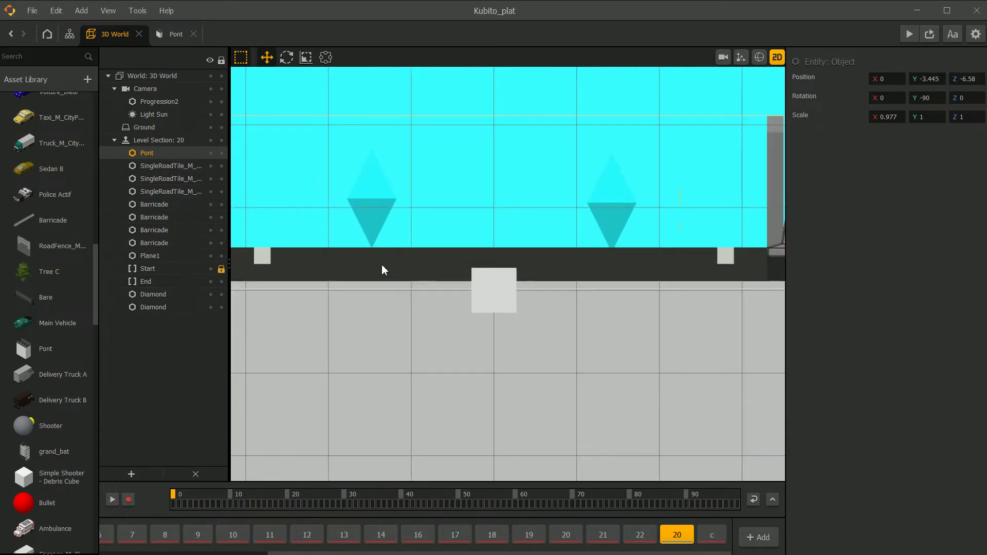
scroll(381, 265, "down", 2)
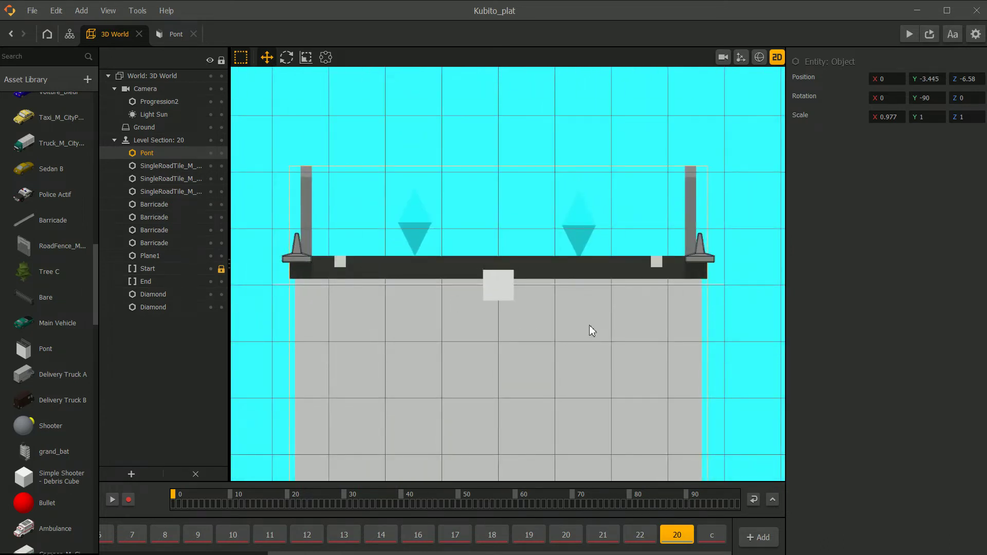
scroll(513, 263, "down", 2)
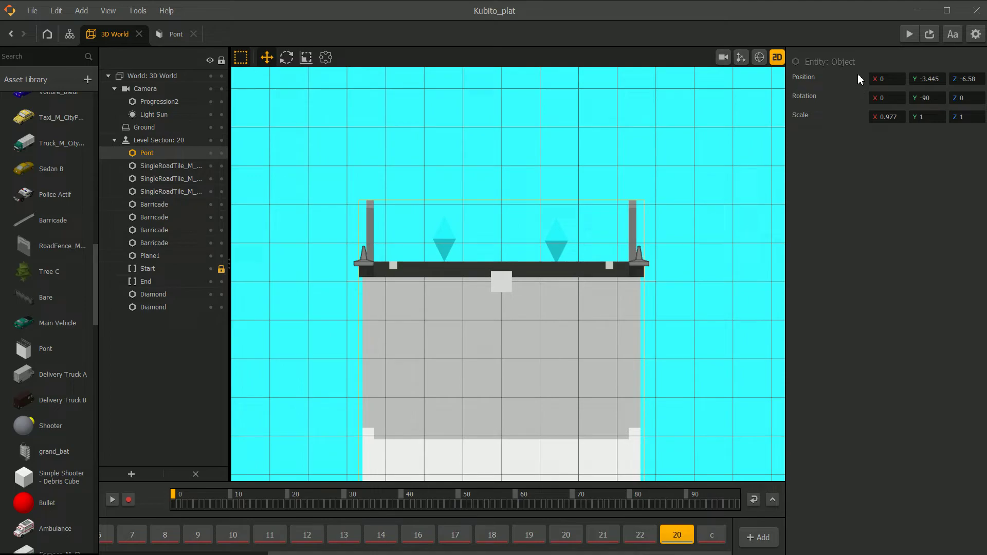
left_click(776, 57)
scroll(519, 226, "up", 5)
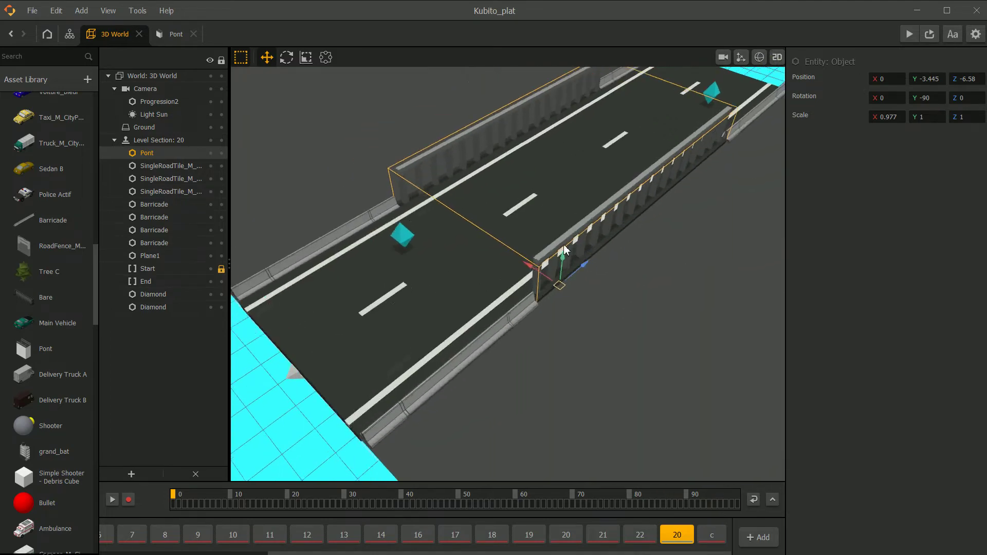
scroll(519, 226, "down", 5)
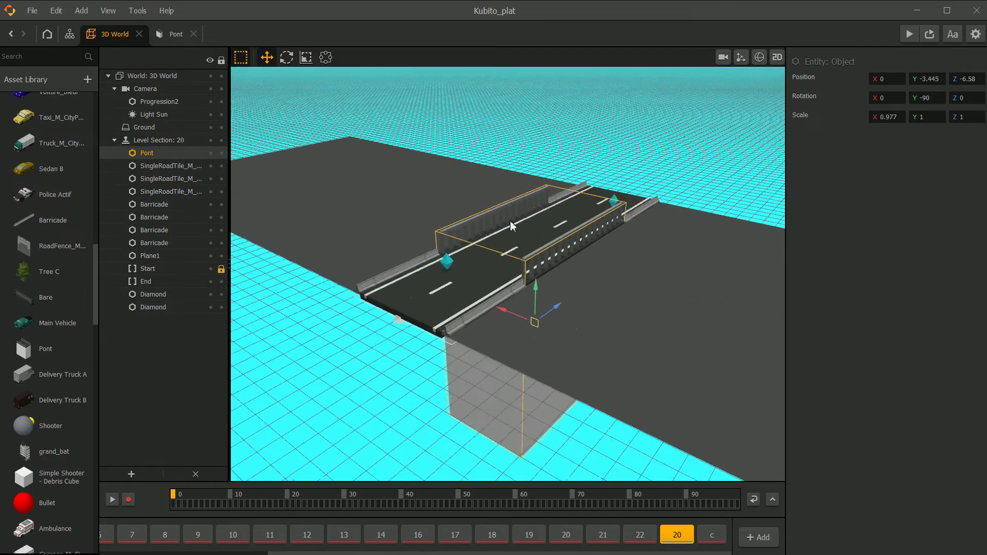
Inspect the bridge, the road joints and the ground plane's edges from several angles.
left_click(323, 400)
scroll(427, 288, "down", 2)
right_click_drag(427, 288, 591, 299)
left_click(542, 226)
middle_click_drag(591, 299, 461, 220)
scroll(461, 220, "up", 3)
left_click(506, 229)
left_click(358, 389)
right_click_drag(497, 336, 506, 271)
scroll(506, 271, "up", 2)
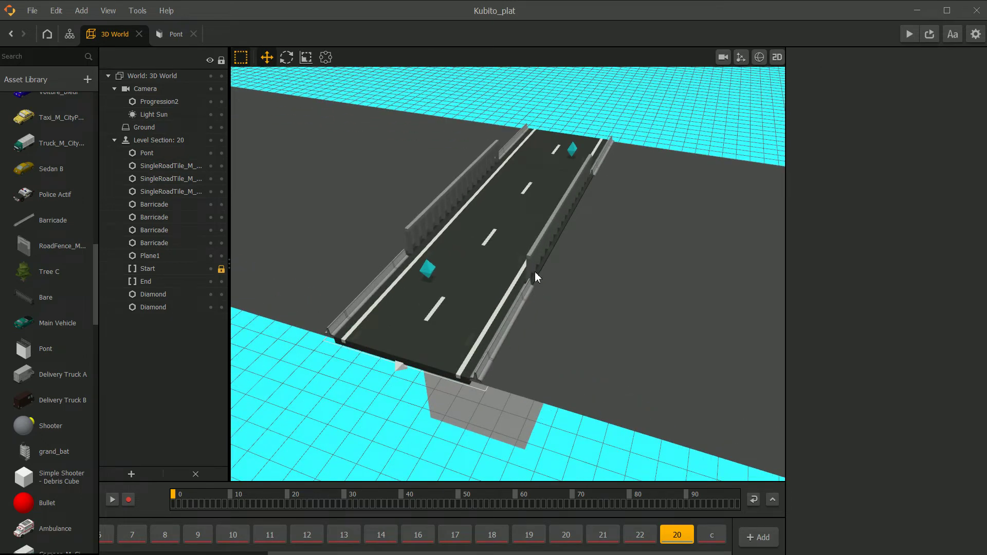
middle_click_drag(474, 248, 486, 249)
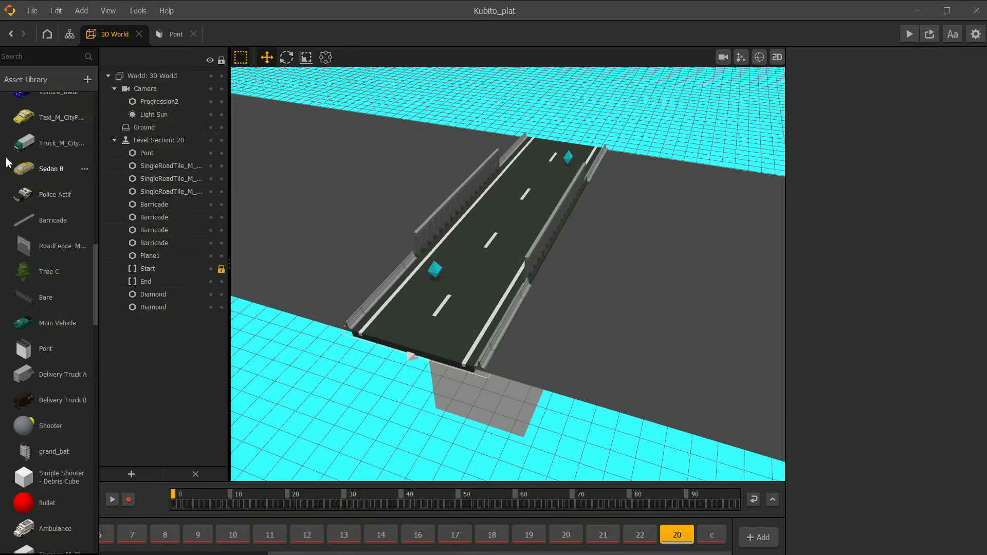
Playtest the bridge section in the game preview and return to the editor.
scroll(31, 232, "down", 3)
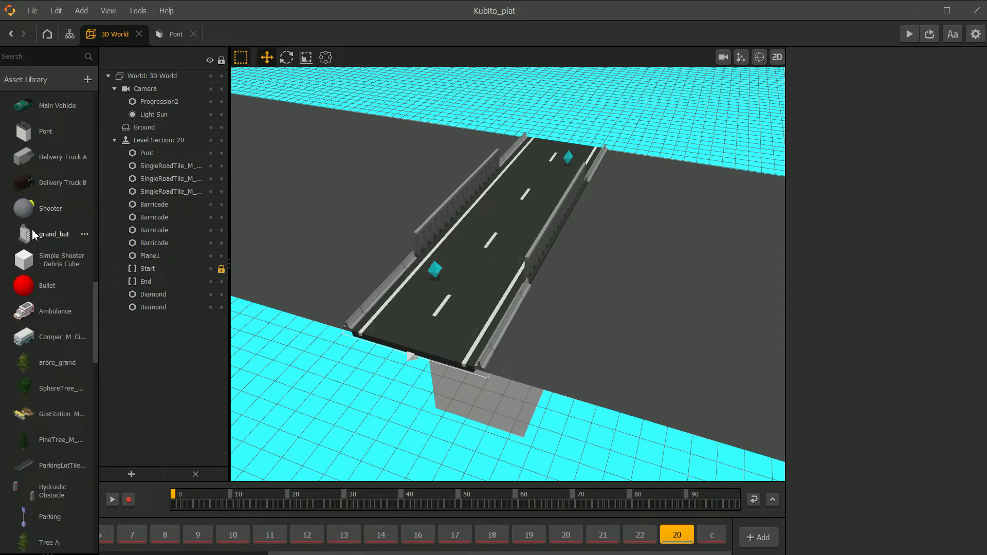
scroll(36, 237, "up", 3)
left_click(32, 10)
left_click(53, 86)
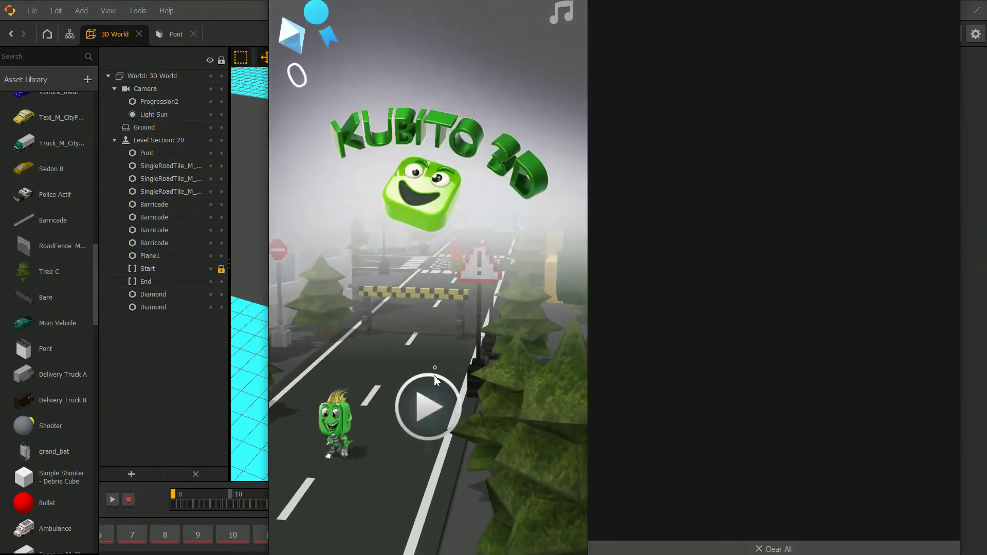
left_click(430, 413)
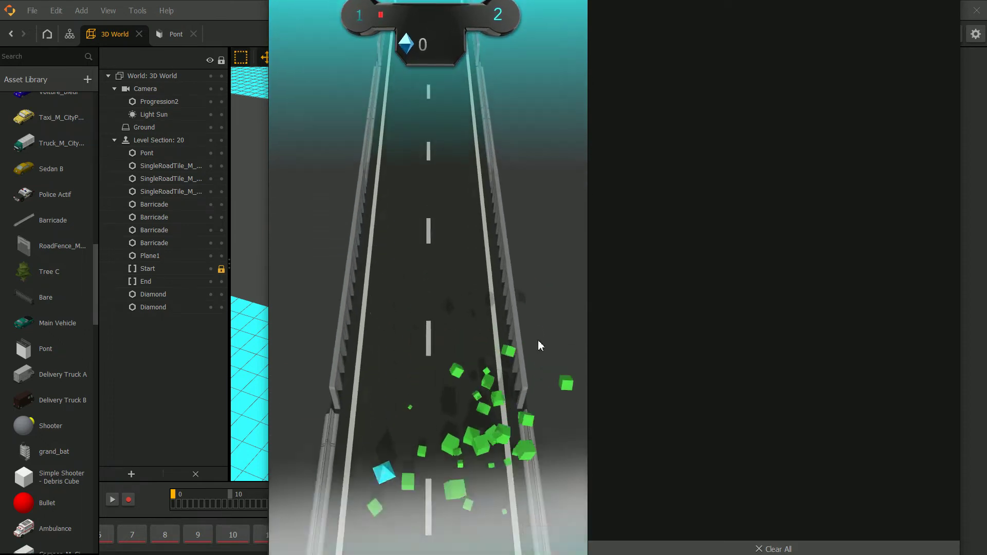
key("Escape")
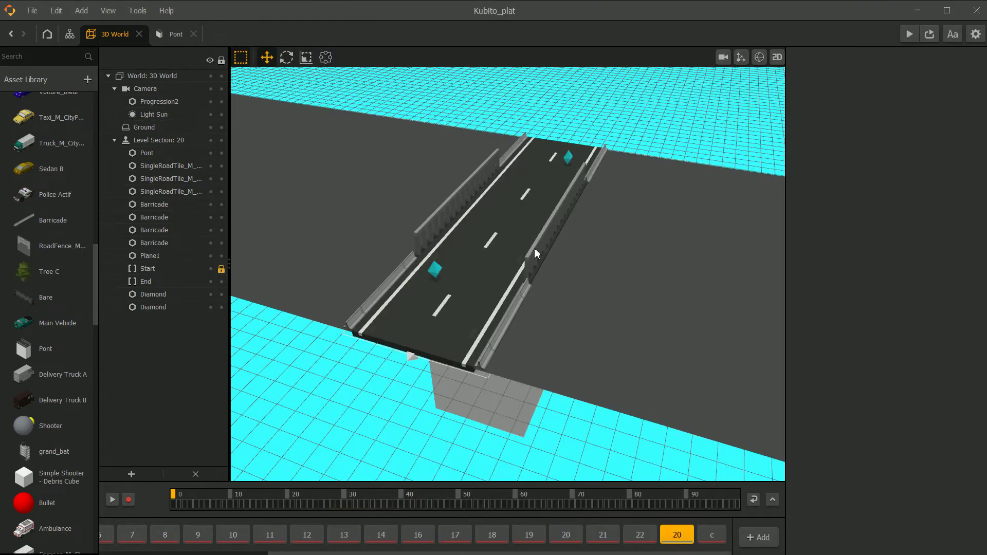
Extend the ground plane's start edge slightly past the road's end, to a Z scale of about 6.605.
right_click_drag(506, 299, 450, 234)
left_click(446, 325)
left_click(379, 221)
left_click(394, 207)
scroll(394, 207, "up", 2)
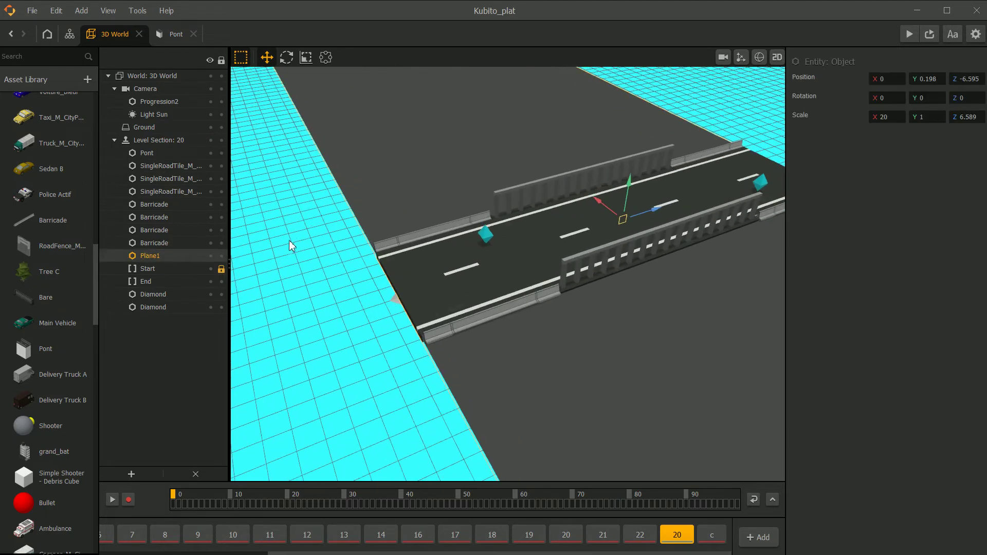
left_click(325, 57)
scroll(466, 257, "up", 5)
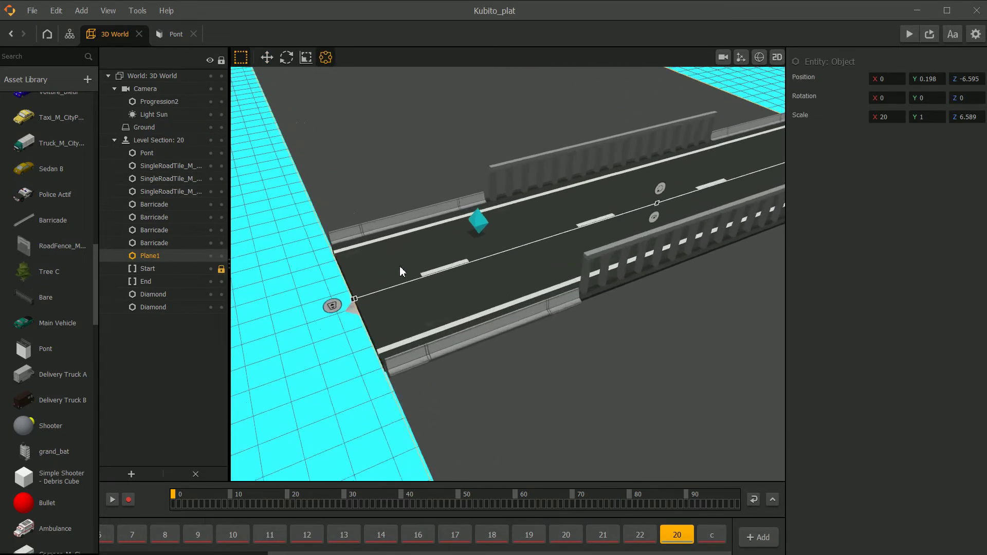
scroll(466, 254, "up", 4)
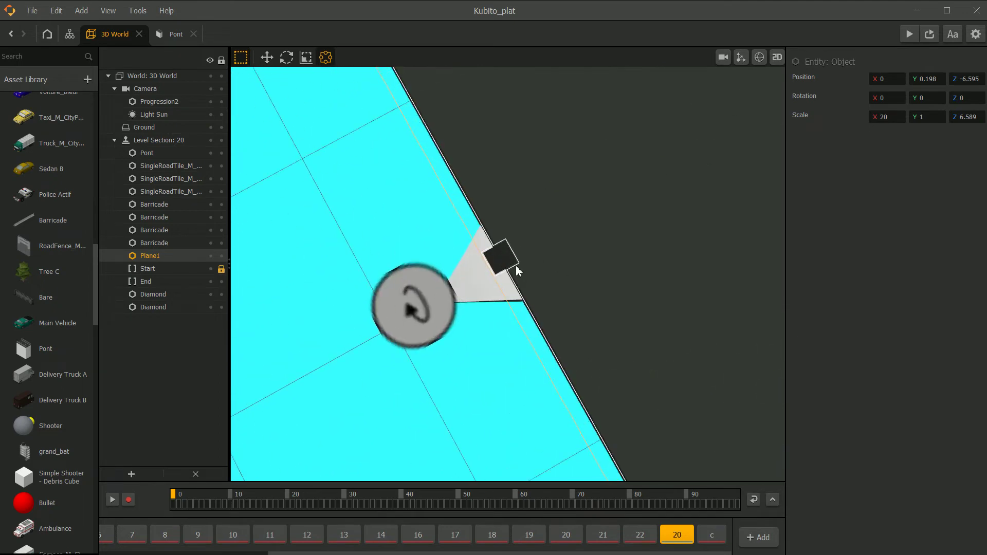
mouse_move(507, 266)
left_mouse_down()
mouse_move(513, 248)
mouse_move(491, 262)
left_mouse_up()
Extend the ground plane's opposite edge slightly past the road's far end, to a Z scale of about 6.631.
scroll(546, 212, "down", 6)
middle_click_drag(569, 209, 489, 266)
scroll(489, 266, "down", 2)
scroll(488, 265, "up", 6)
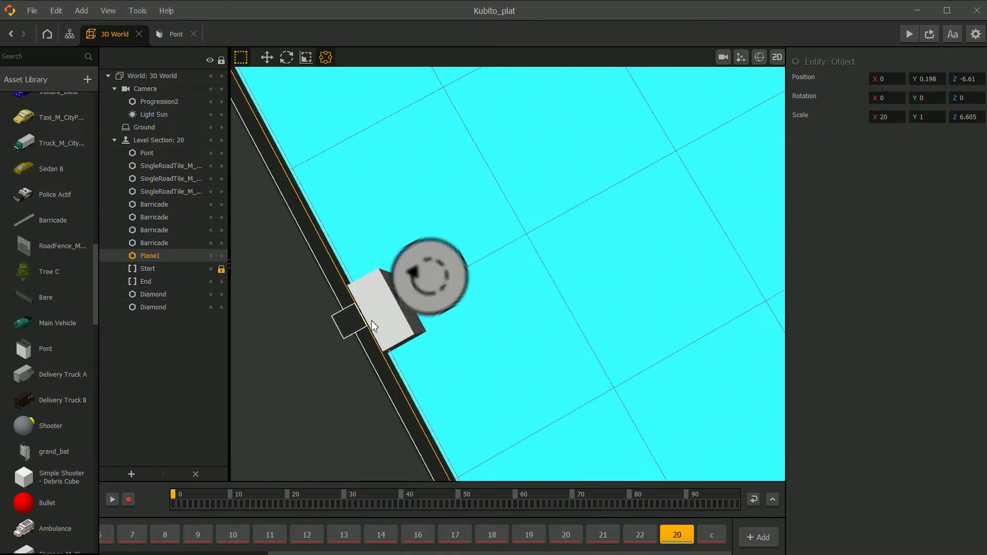
left_click_drag(361, 326, 380, 314)
scroll(458, 252, "down", 2)
scroll(460, 252, "down", 2)
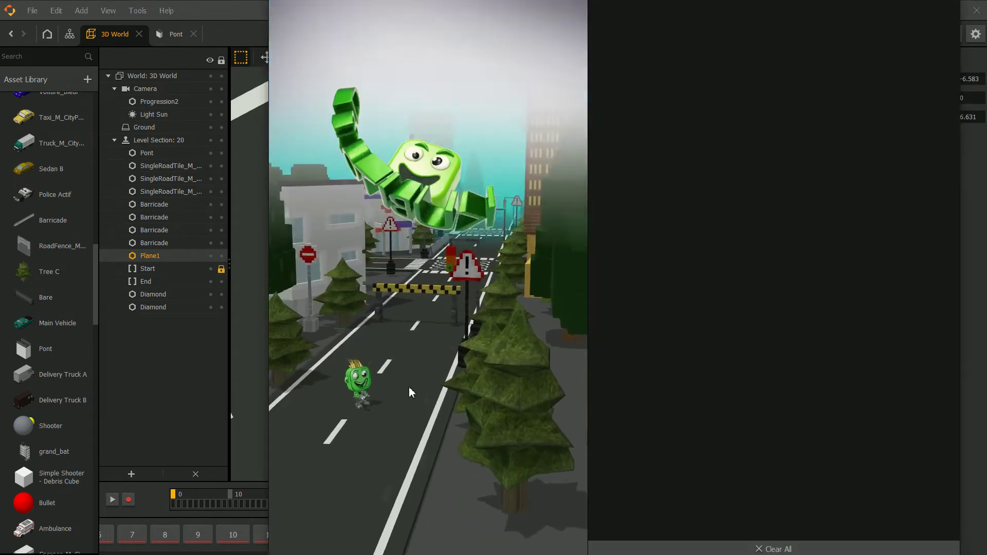
Playtest the extended ground plane in the game preview, return to the editor and inspect the whole bridge section.
left_click(387, 408)
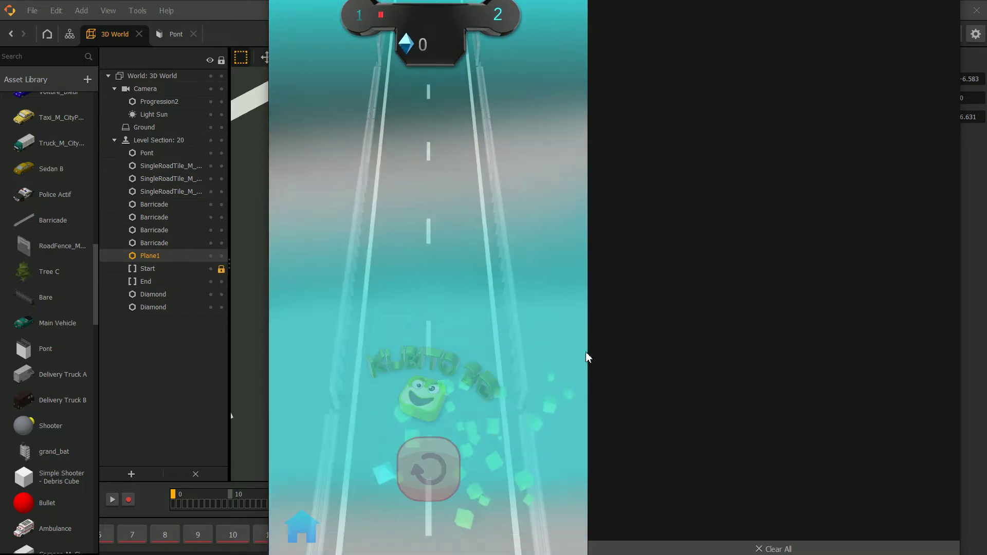
left_click(945, 3)
scroll(559, 251, "down", 5)
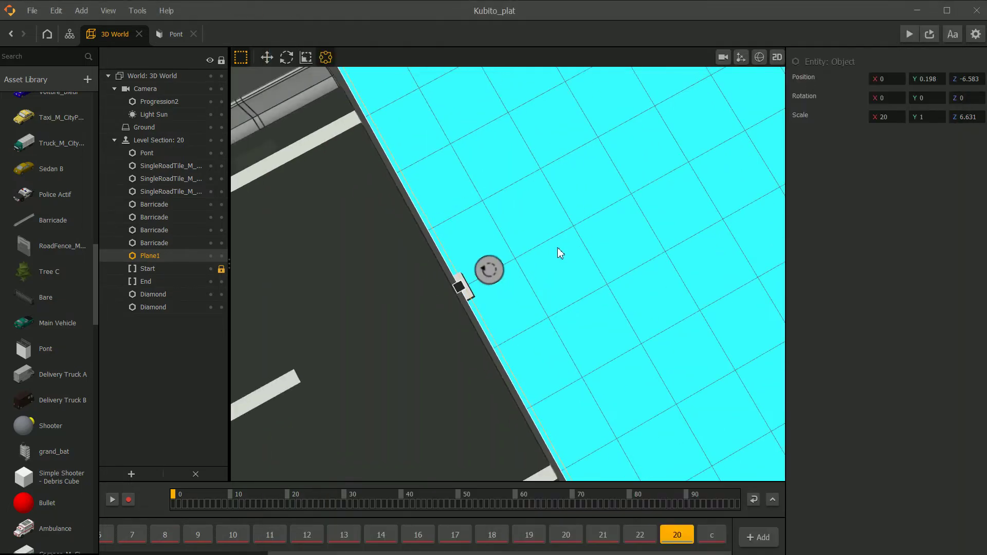
middle_click_drag(509, 267, 567, 208)
scroll(535, 215, "down", 5)
middle_click_drag(335, 329, 423, 297)
right_click_drag(423, 297, 473, 310)
left_click(358, 388)
right_click_drag(439, 350, 442, 332)
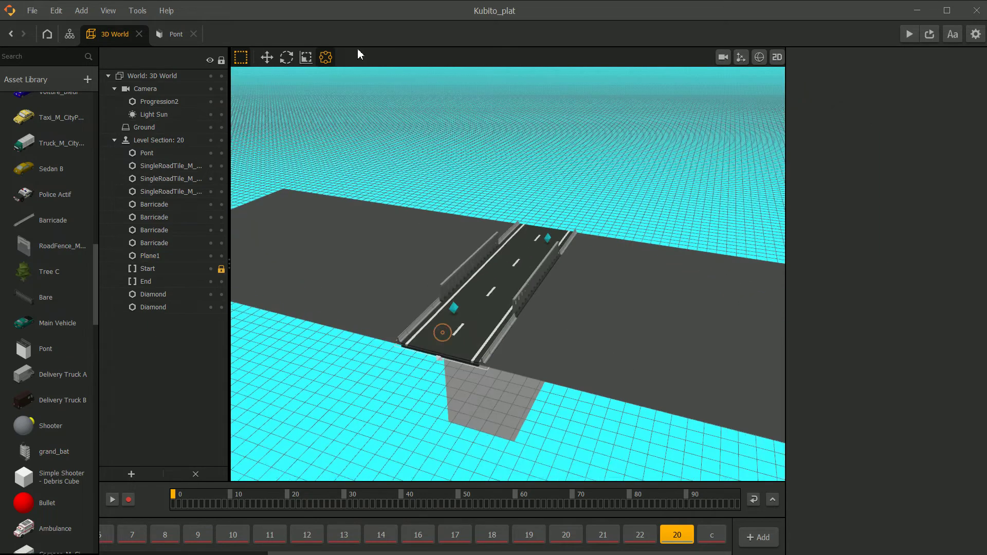
Switch back to the move tool and save the project.
left_click(269, 56)
right_click_drag(438, 267, 443, 264)
middle_click_drag(442, 263, 437, 256)
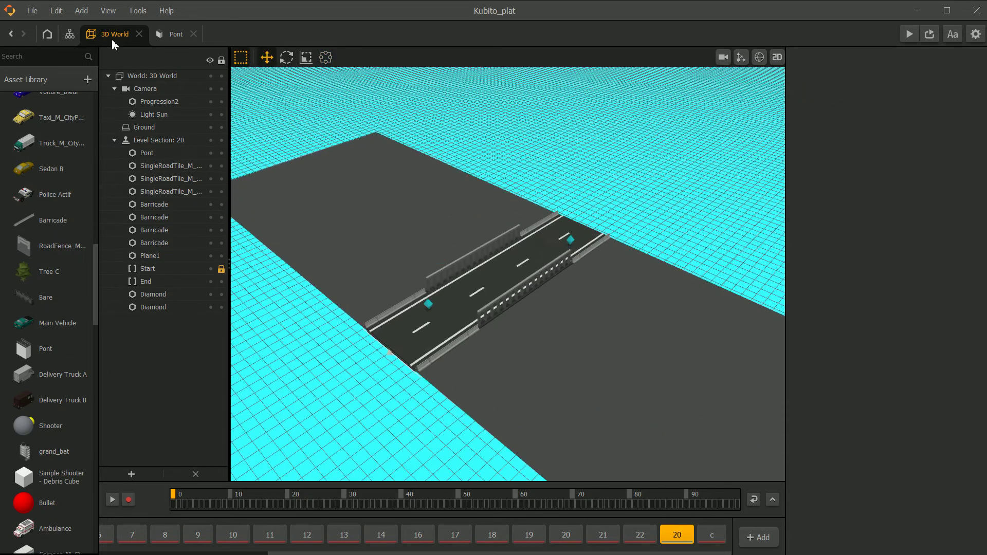
left_click(32, 10)
left_click(44, 80)
Open the Pont asset's node map and show its Start node.
left_click(449, 297)
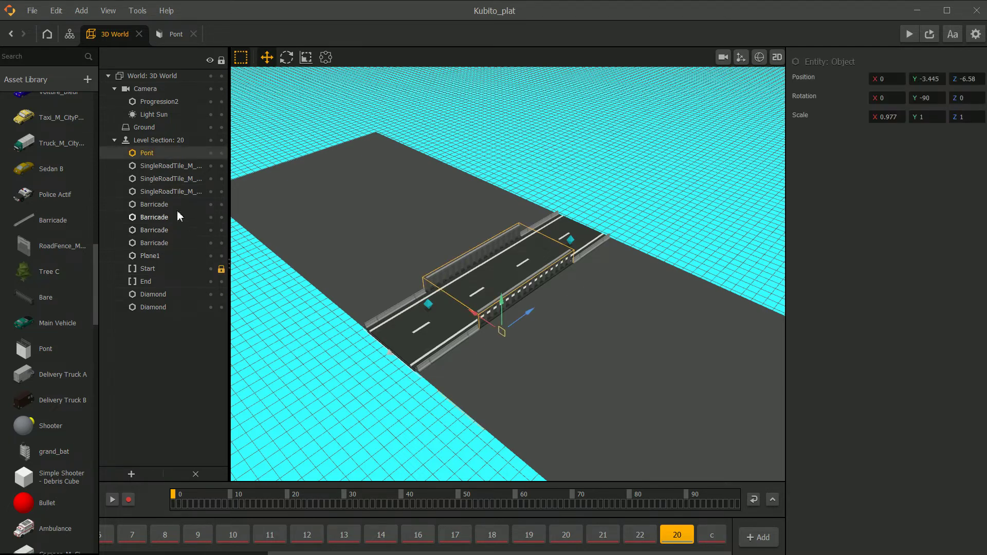
scroll(61, 194, "down", 3)
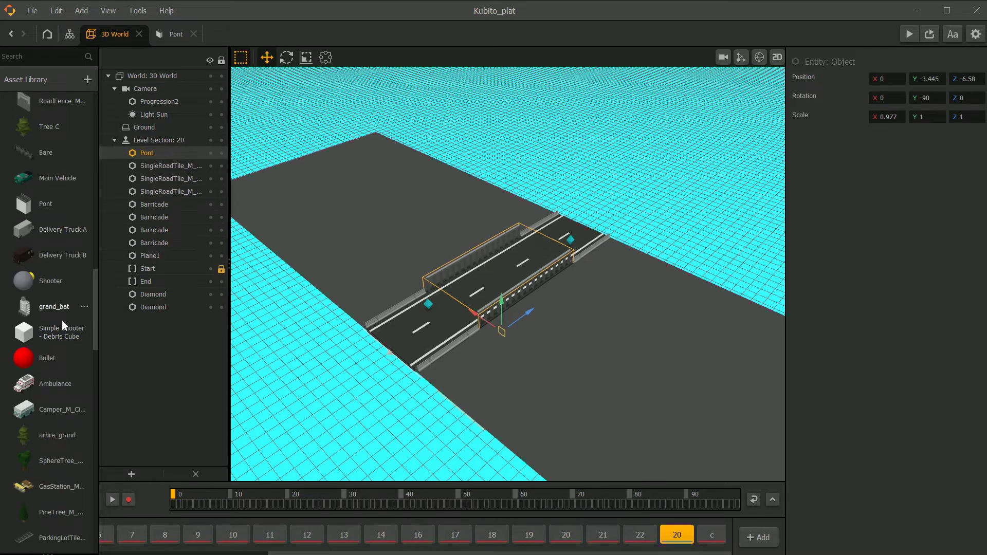
double_click(49, 205)
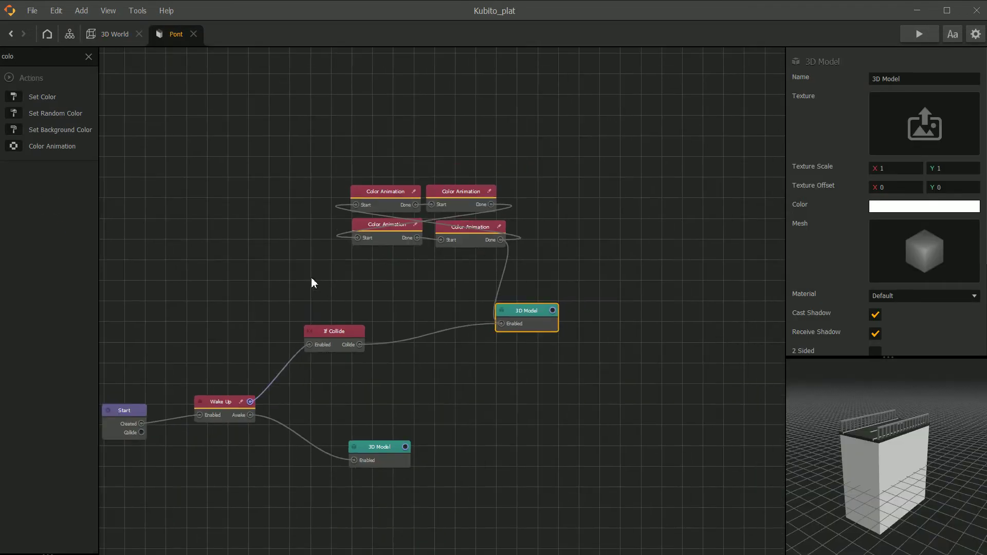
left_click(148, 402)
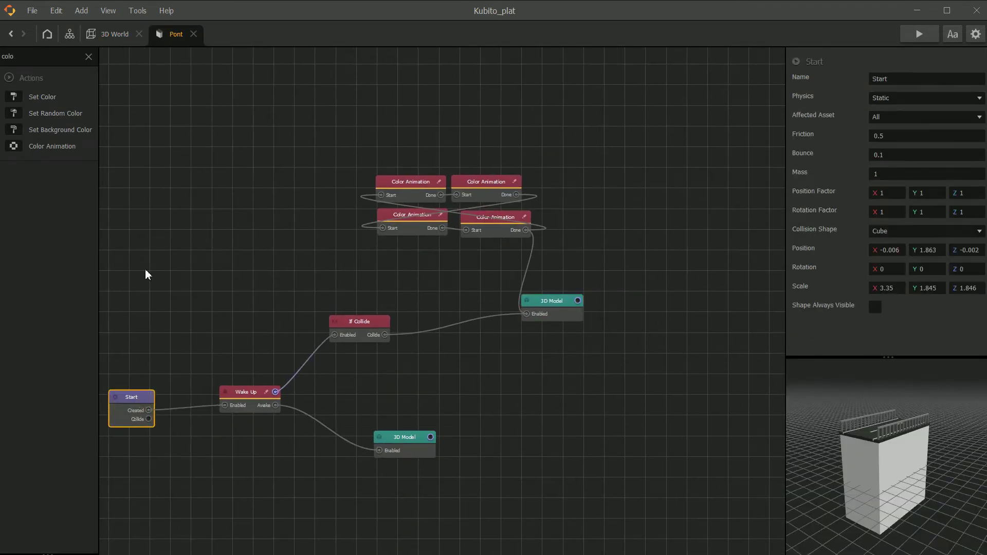
Clear the node search and add a Move node above the Start and Wake Up nodes.
left_click(88, 58)
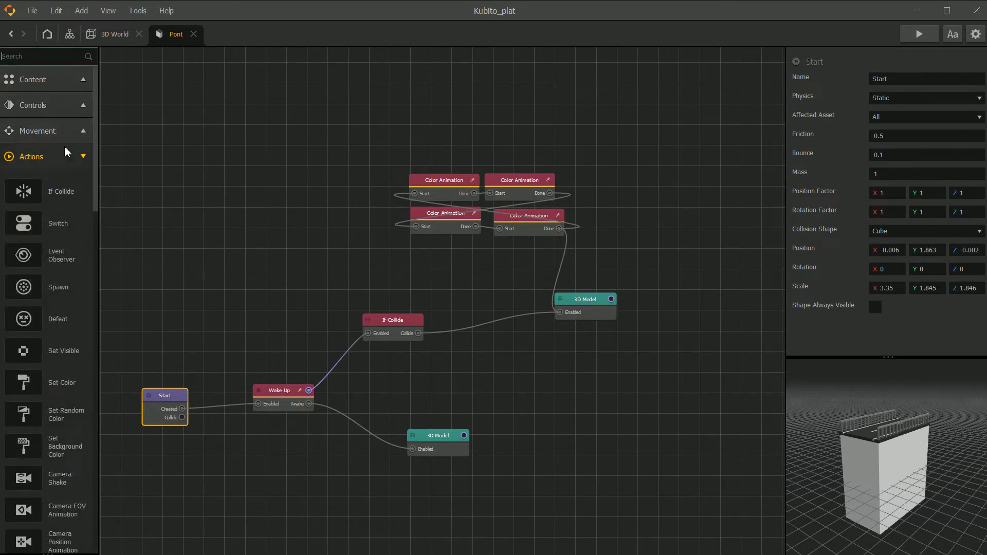
left_click(59, 156)
left_click(50, 132)
left_click_drag(23, 197, 268, 255)
scroll(267, 255, "up", 2)
middle_click_drag(282, 271, 282, 220)
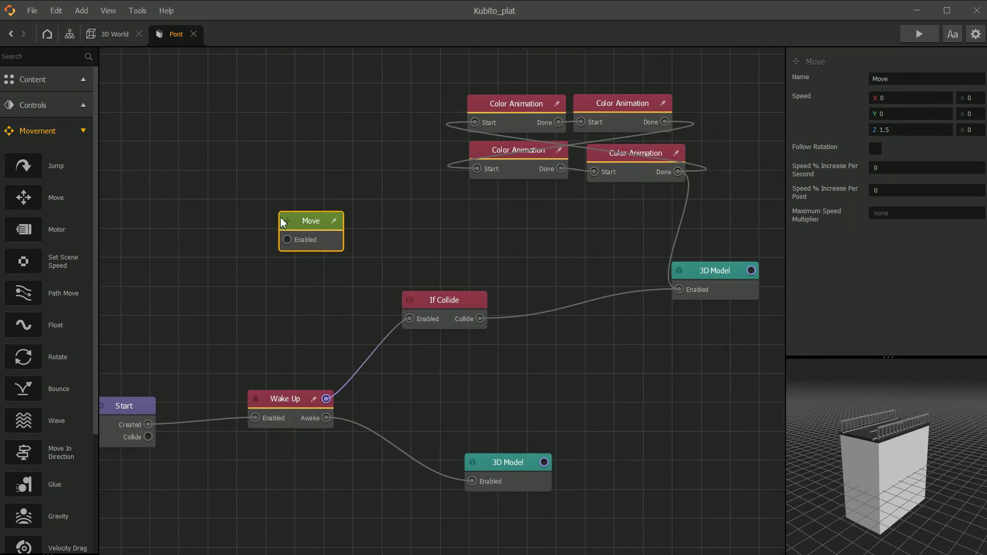
scroll(289, 215, "down", 2)
scroll(303, 218, "up", 3)
left_click_drag(295, 210, 175, 428)
Add a grey output named "out" to the Move node.
left_click(334, 194)
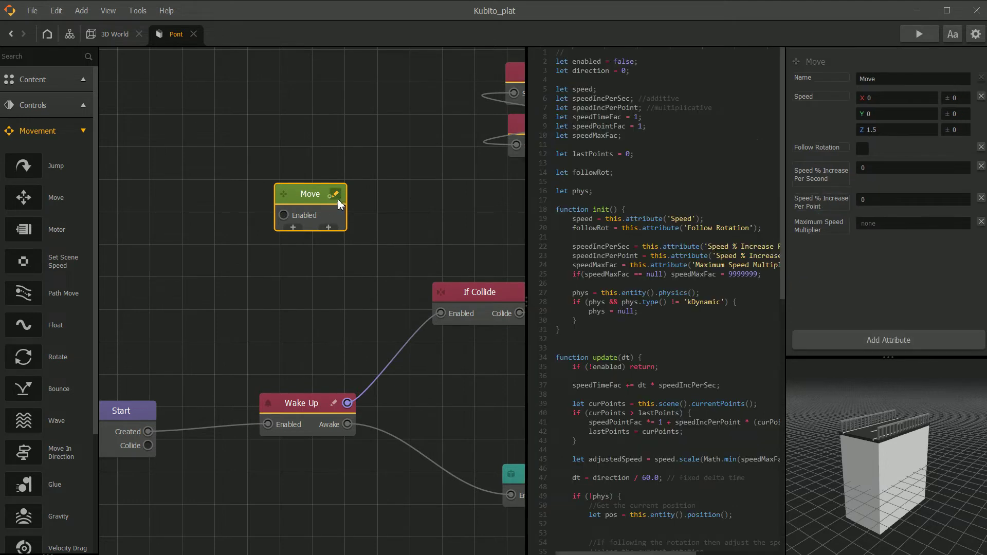
left_click(328, 227)
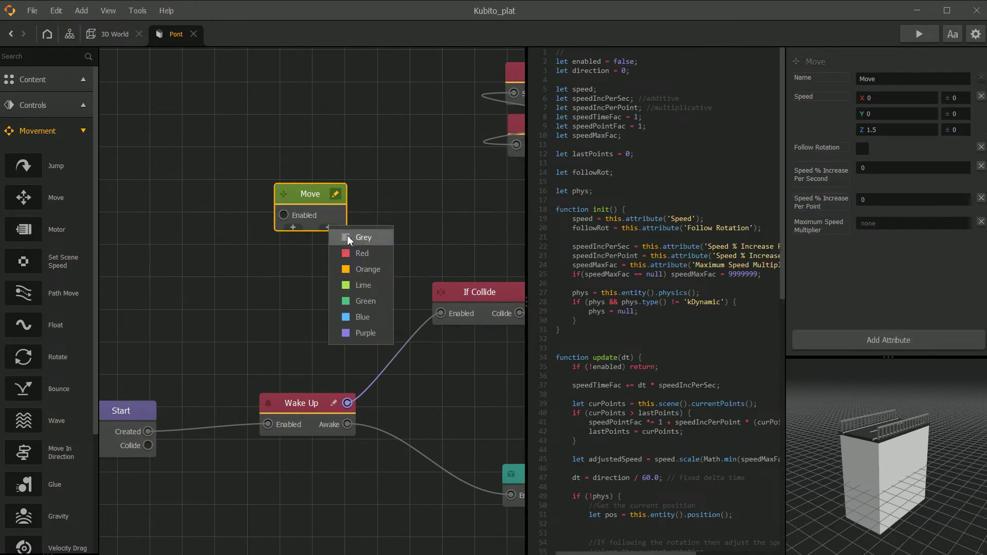
left_click(348, 237)
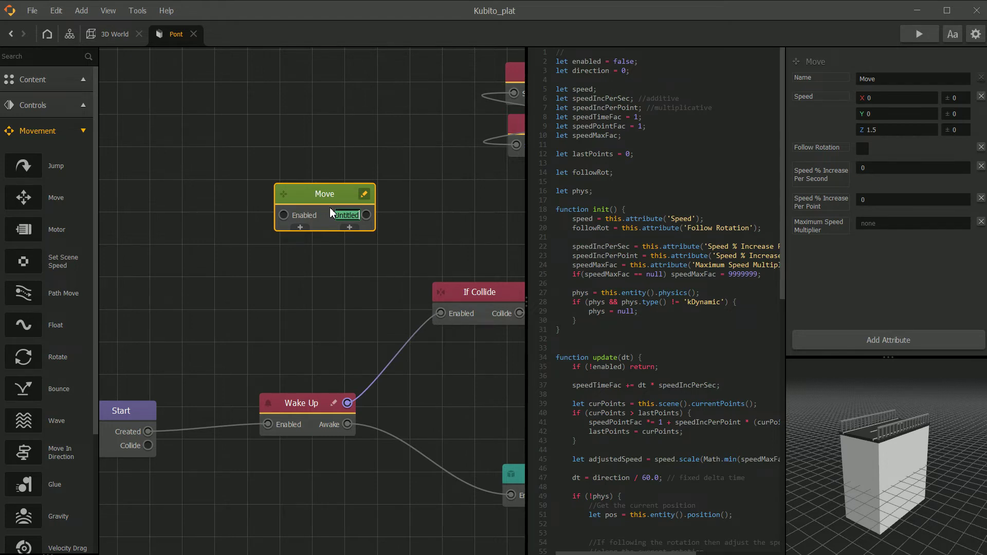
type("Out")
key("Return")
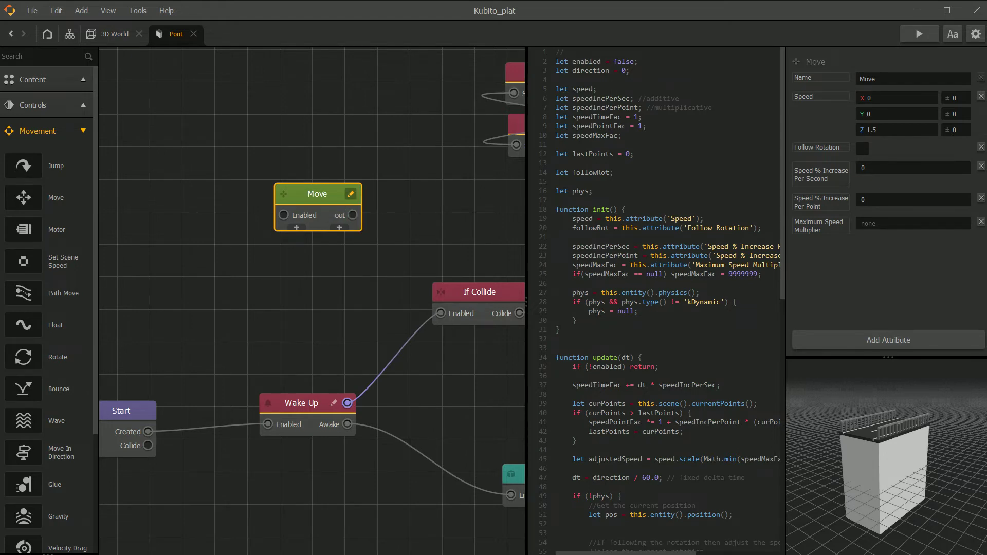
left_click_drag(286, 199, 265, 176)
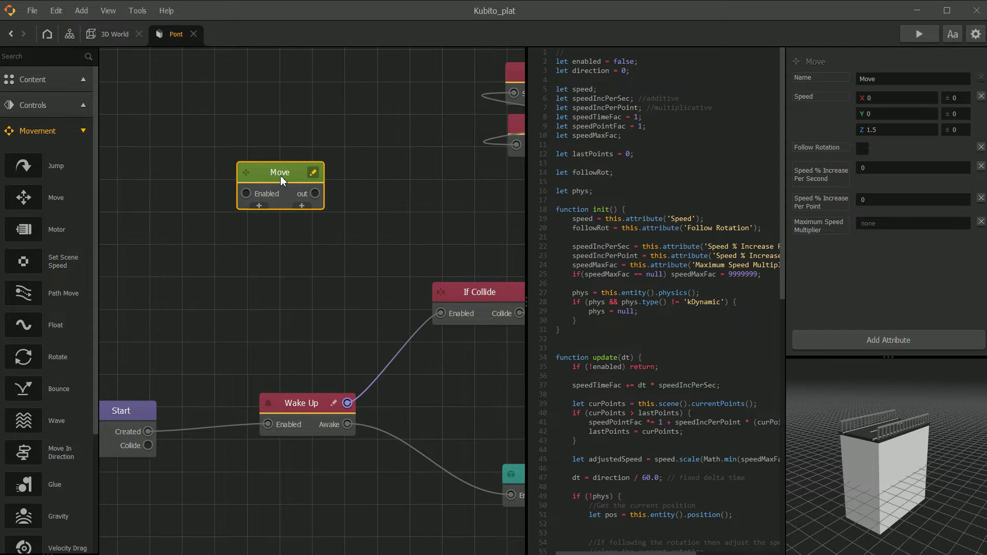
Duplicate the Move node below the first, linking Start's Created to the first Move and its out to the duplicate's Enabled.
key("ctrl+d")
left_click_drag(365, 171, 148, 431)
mouse_move(268, 232)
left_mouse_down()
mouse_move(285, 215)
mouse_move(251, 236)
left_mouse_up()
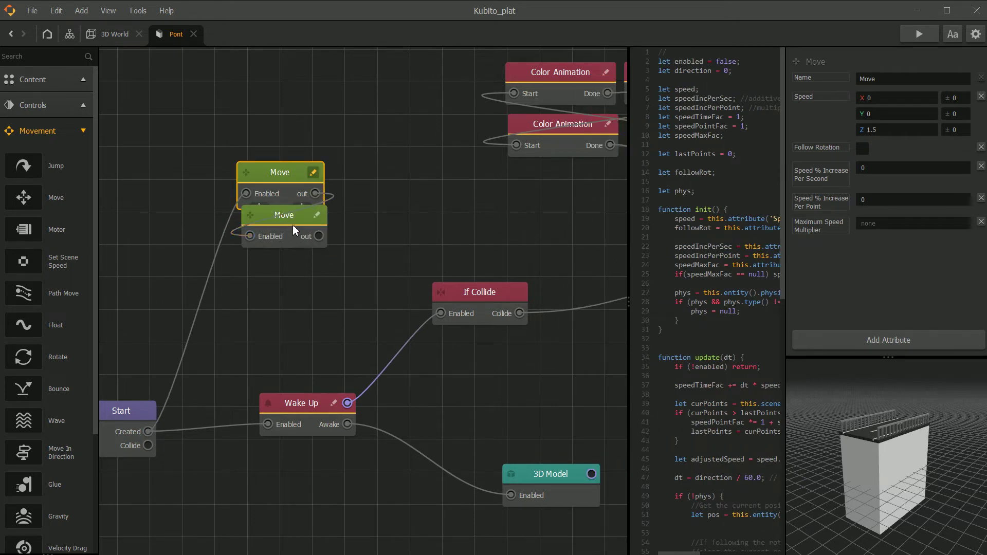
left_click_drag(293, 230, 292, 260)
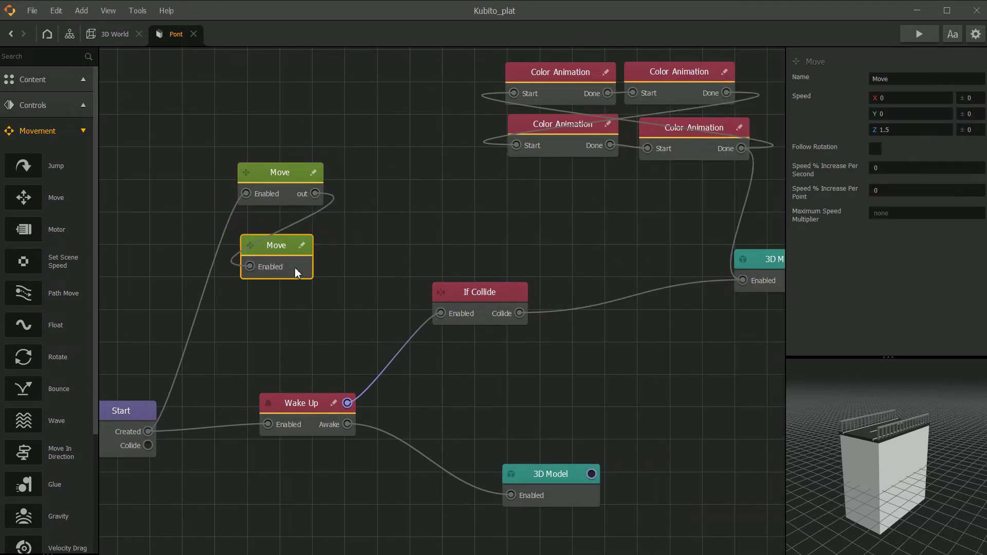
Add a grey output named "out" to the lower Move node and link it back to the upper Move's Enabled.
left_click(289, 240)
left_click(302, 245)
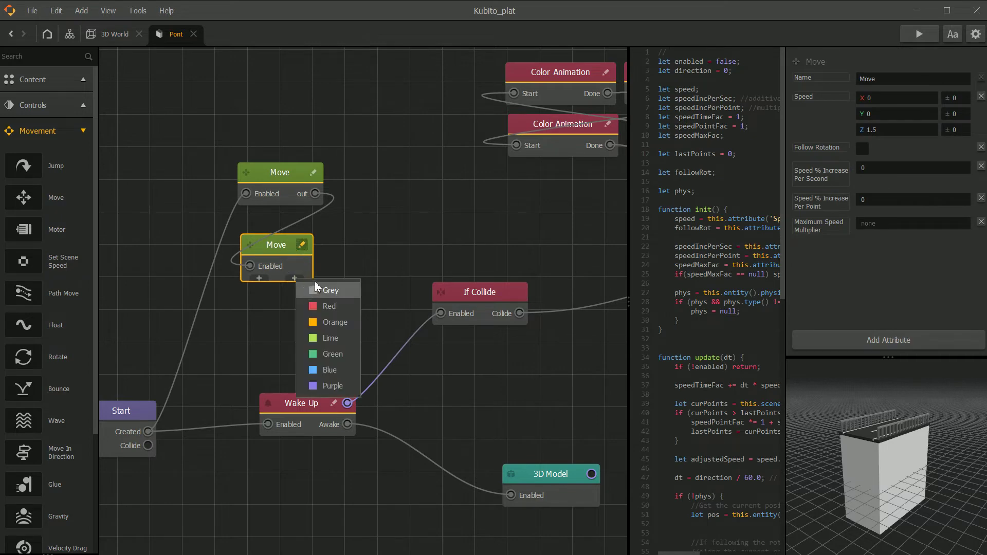
left_click(316, 289)
type("ou")
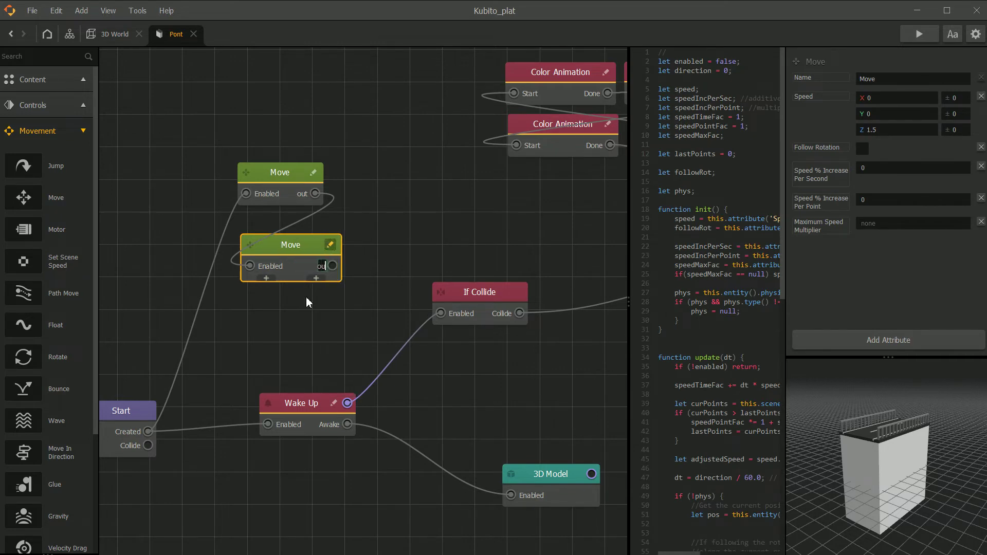
type("t")
key("Return")
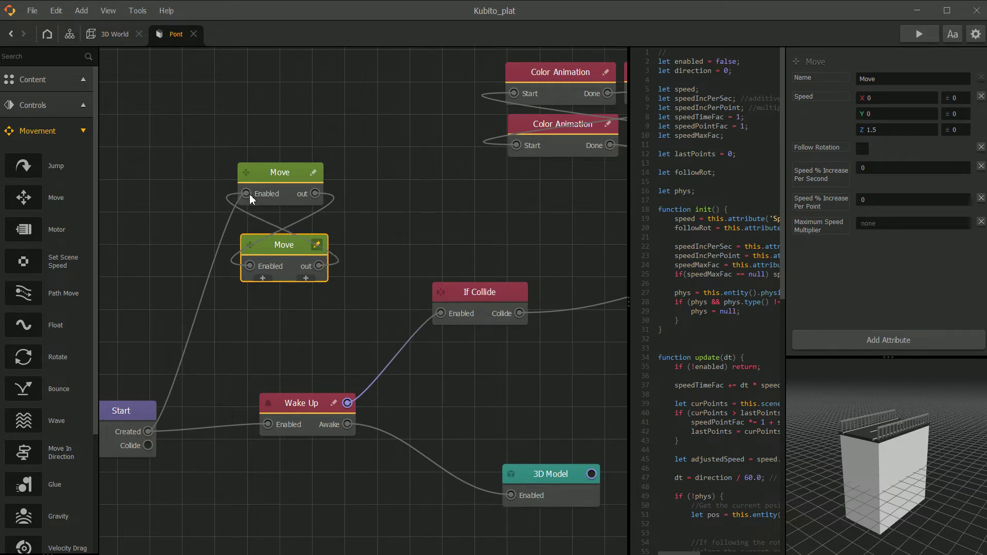
Set the Z speed of both Move nodes to 0.
left_click(282, 177)
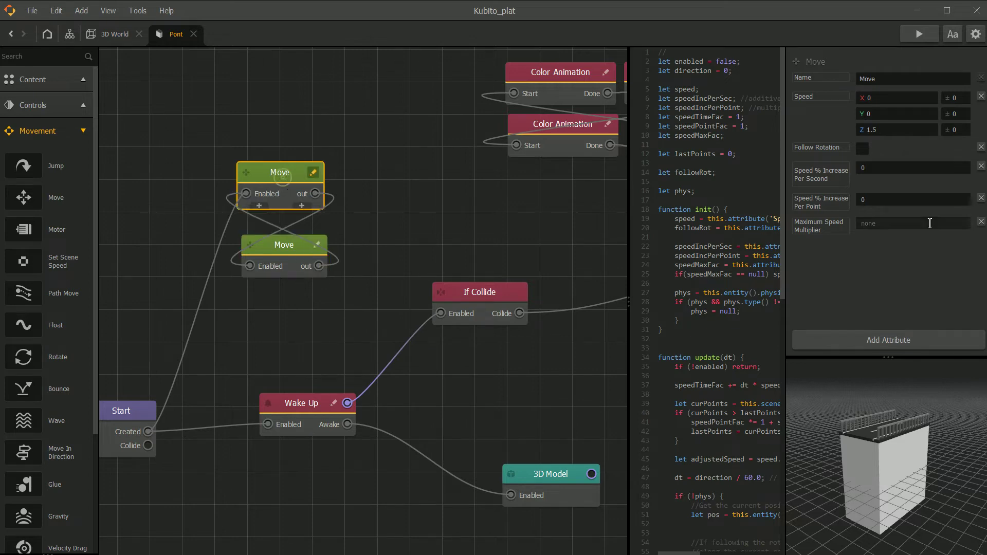
left_click(894, 132)
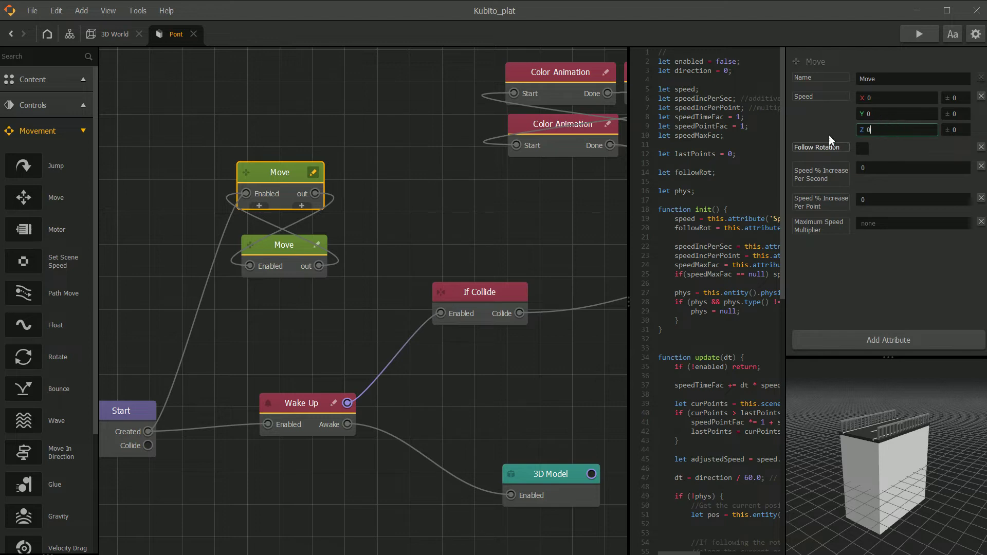
left_click(287, 252)
left_click(884, 132)
type("1.5")
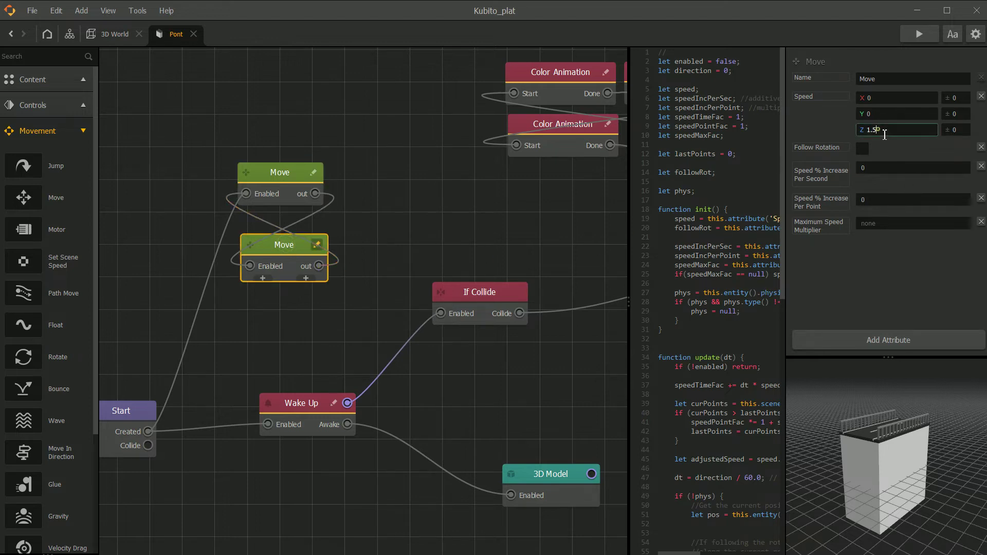
type("0")
left_click(881, 298)
Set the lower Move node's Y speed to 3 and the upper Move node's Y speed to -3.
left_click(879, 104)
left_click(897, 113)
left_click(288, 249)
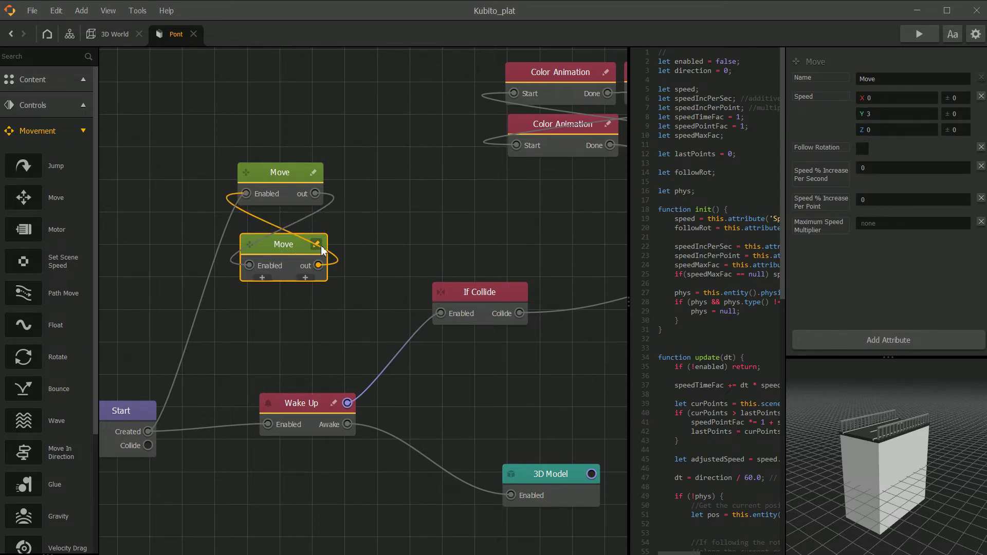
left_click(299, 178)
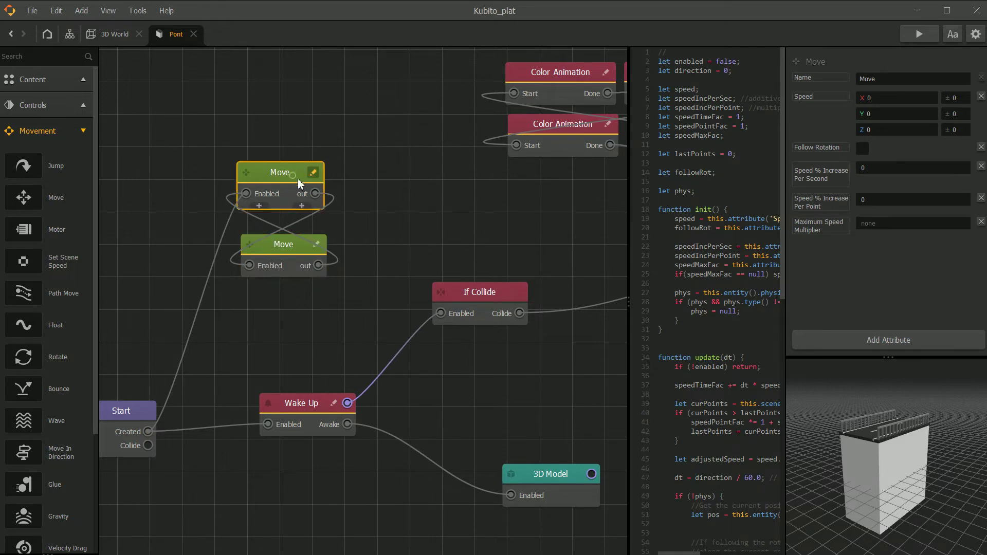
left_click(897, 115)
left_click(882, 241)
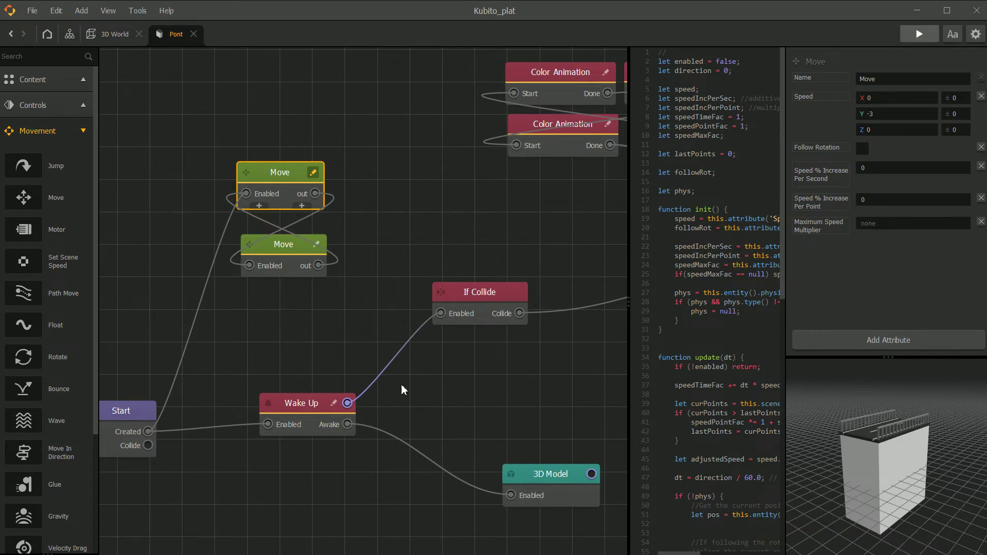
Playtest the moving bridge in the game preview and return to the node map.
key("ctrl+p")
left_click(458, 414)
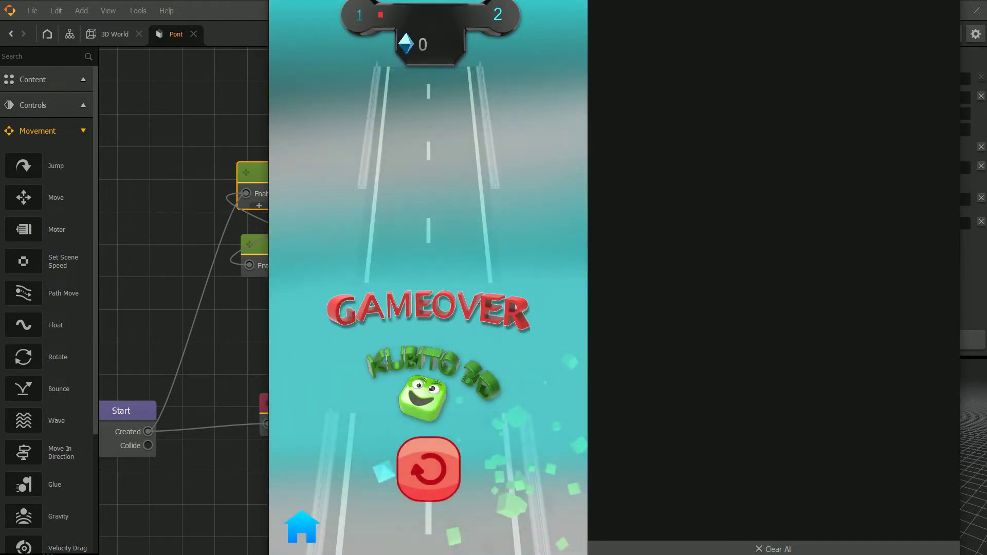
key("Escape")
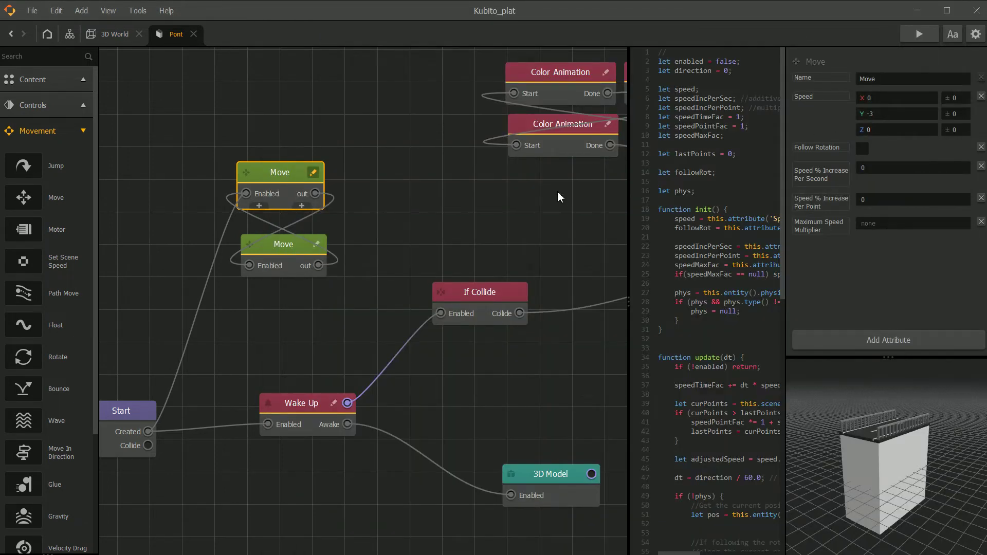
Set the upper Move node's Y speed to 5 and the lower one's to -5, and playtest the bridge.
left_click(890, 113)
left_click(280, 246)
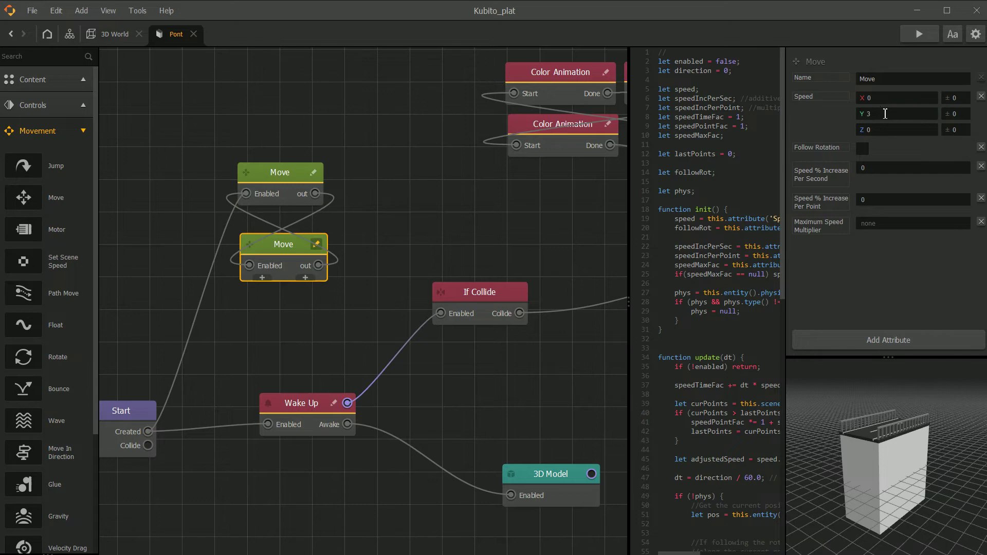
left_click(894, 277)
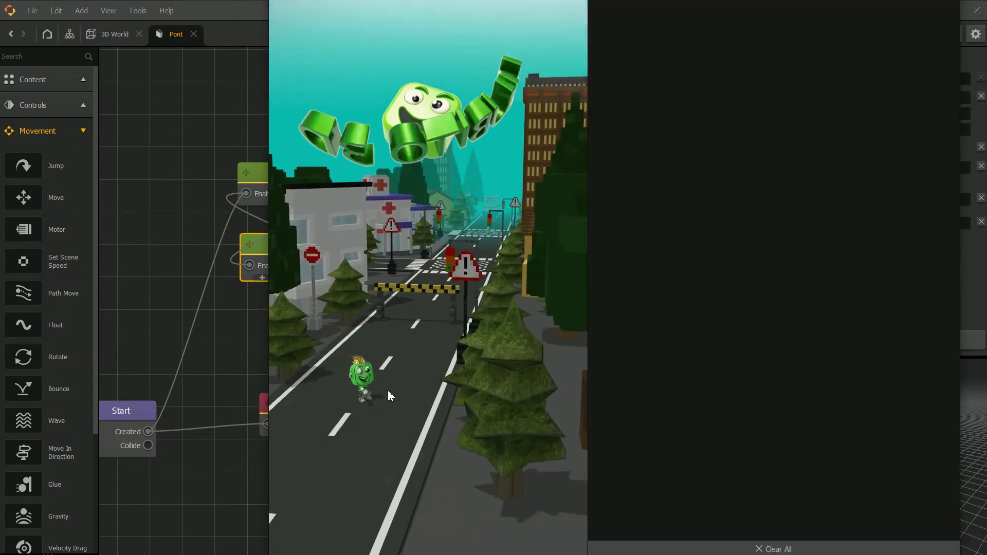
left_click(408, 368)
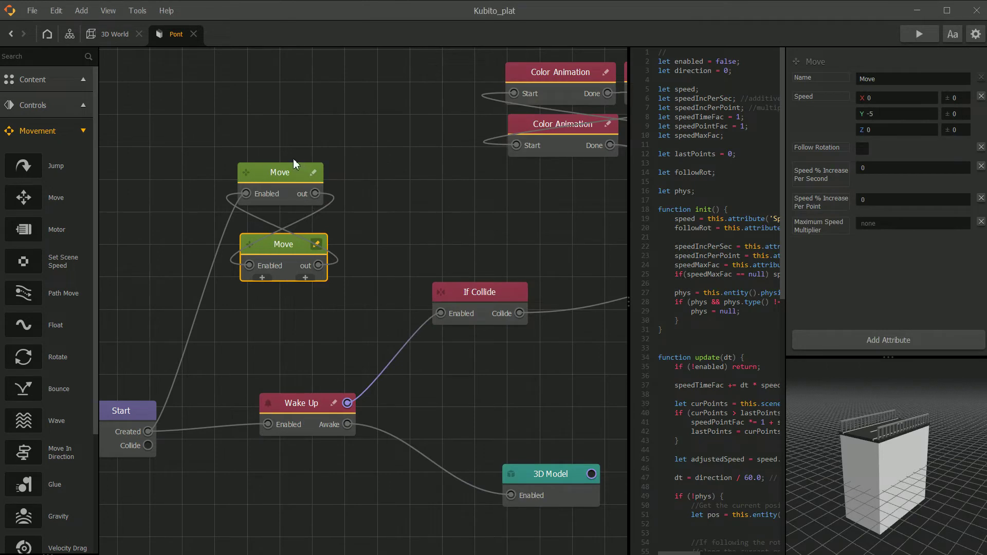
Remove the links looping the two Move nodes and connect the lower Move's Enabled directly to Start's Created.
left_click_drag(293, 159, 290, 136)
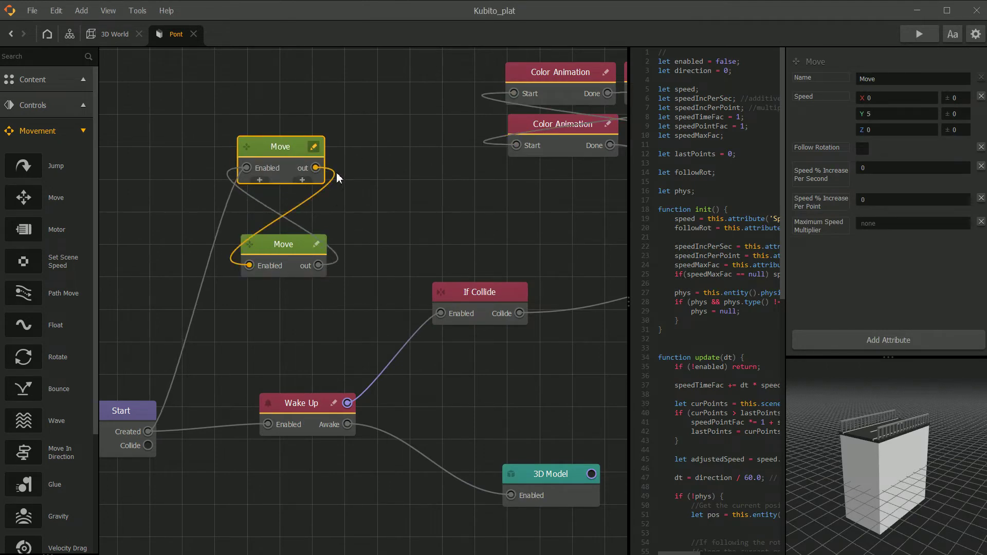
left_click_drag(292, 244, 307, 254)
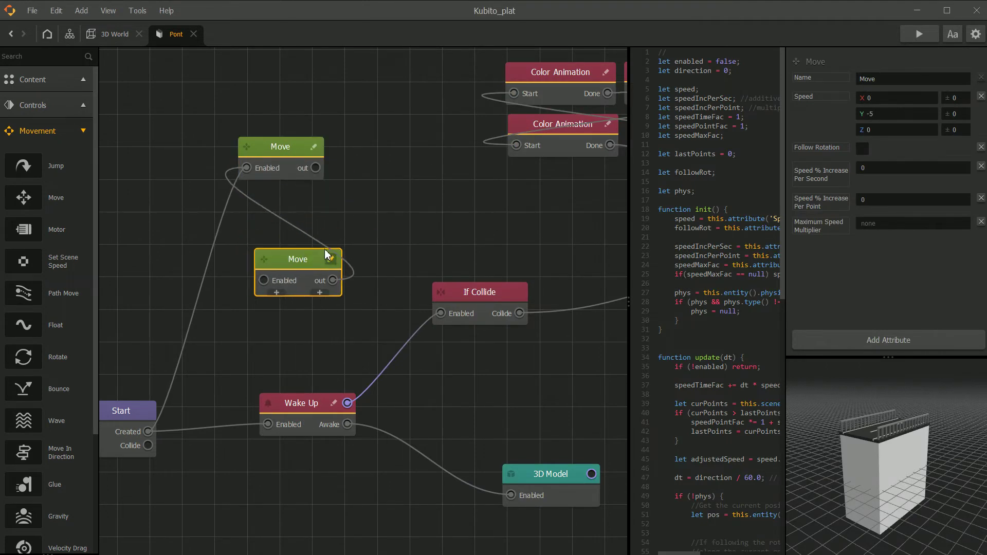
left_click(318, 237)
left_click(312, 247)
left_click_drag(311, 259, 150, 431)
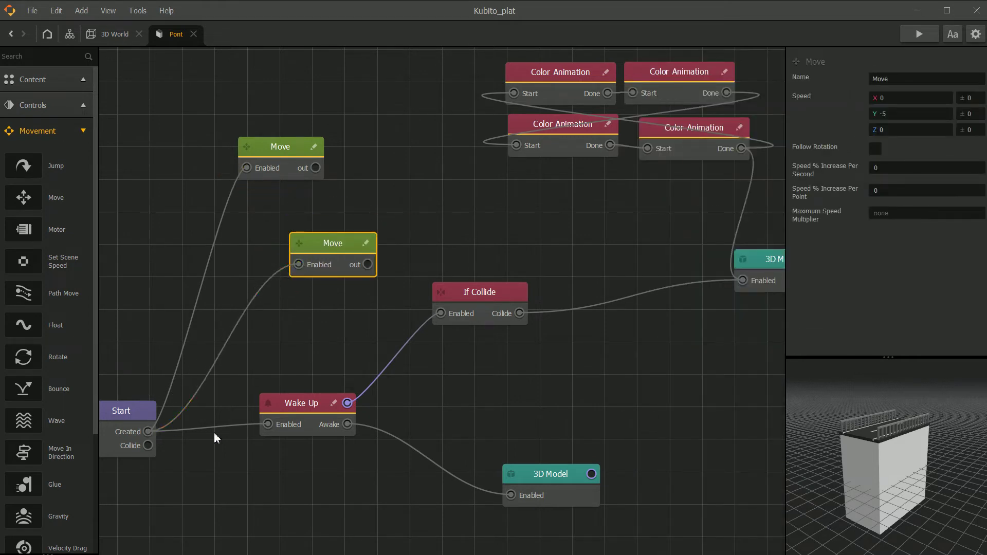
Playtest the bridge with both Move nodes linked to Start in the game preview.
left_click(911, 35)
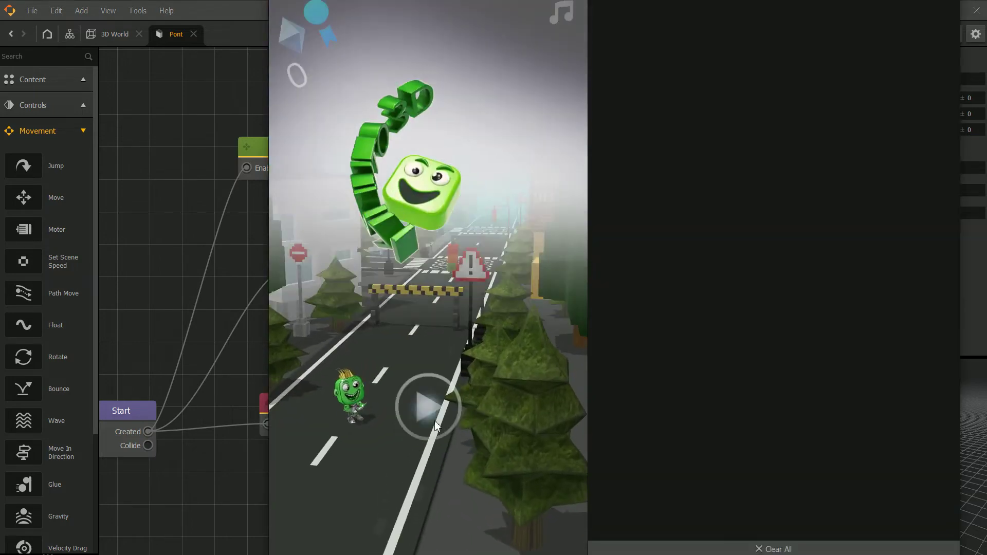
Test-play the game to watch how the bridge moves, and close the preview.
left_click(434, 420)
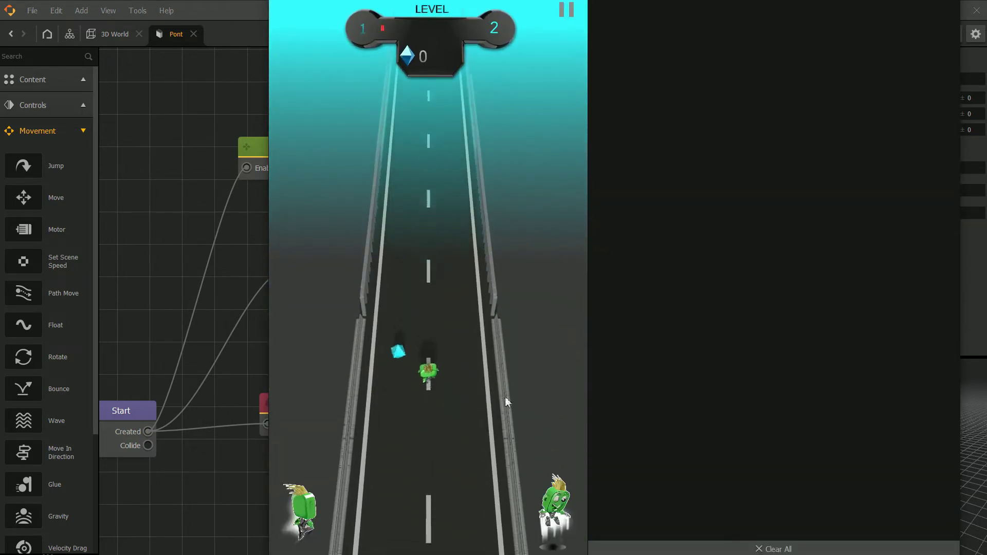
left_click(921, 1)
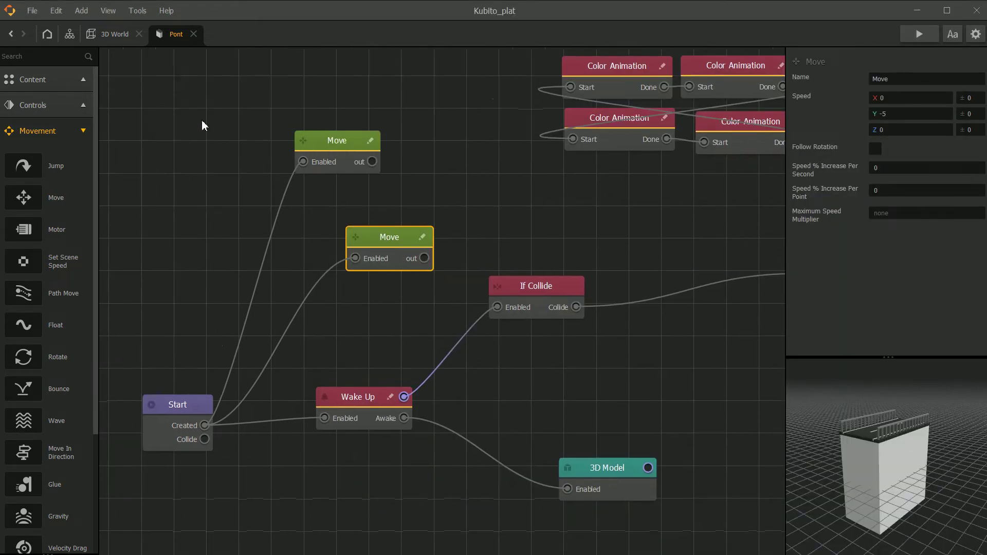
Open the node graph of the Ground Spikes asset from the 3D World's asset library.
left_click(112, 35)
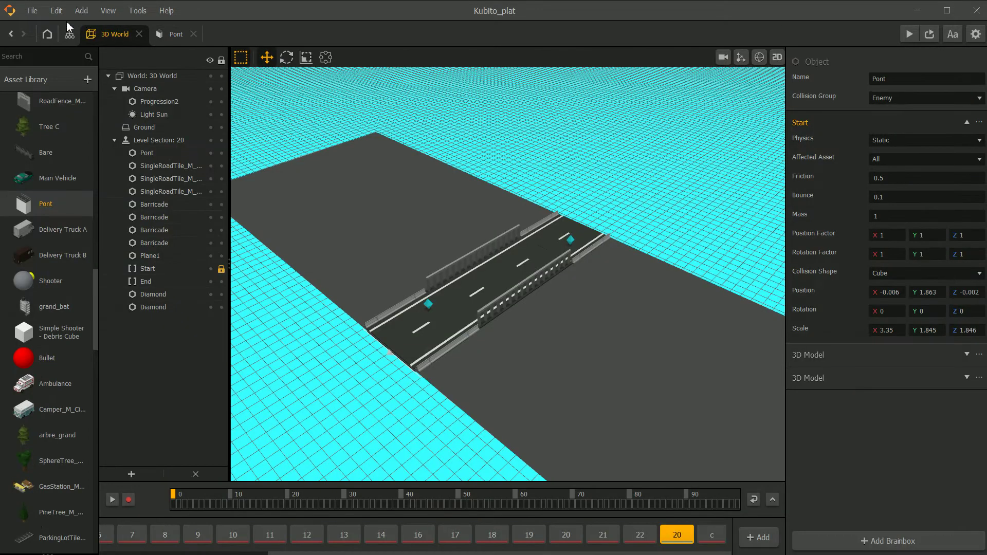
scroll(56, 213, "down", 10)
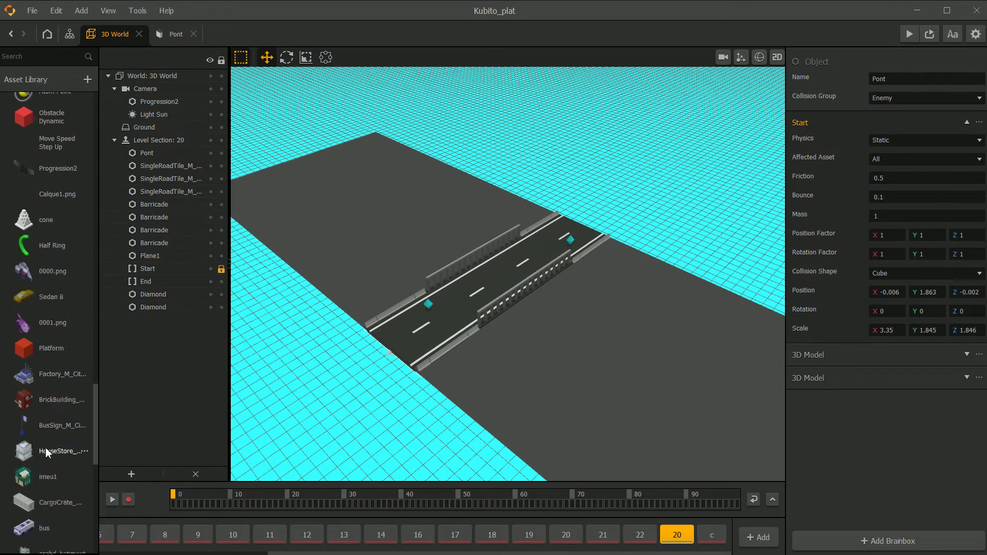
scroll(54, 213, "up", 5)
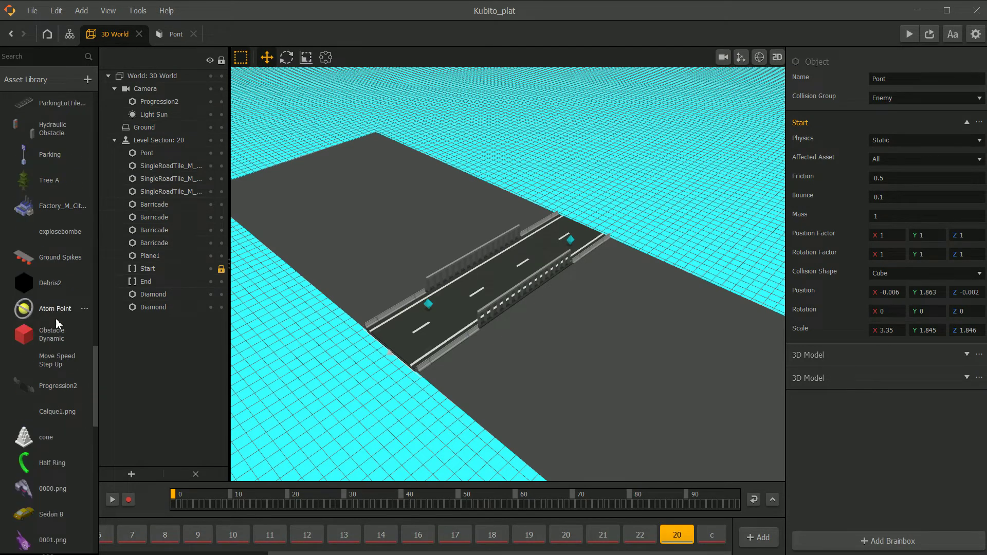
double_click(59, 260)
scroll(550, 187, "up", 2)
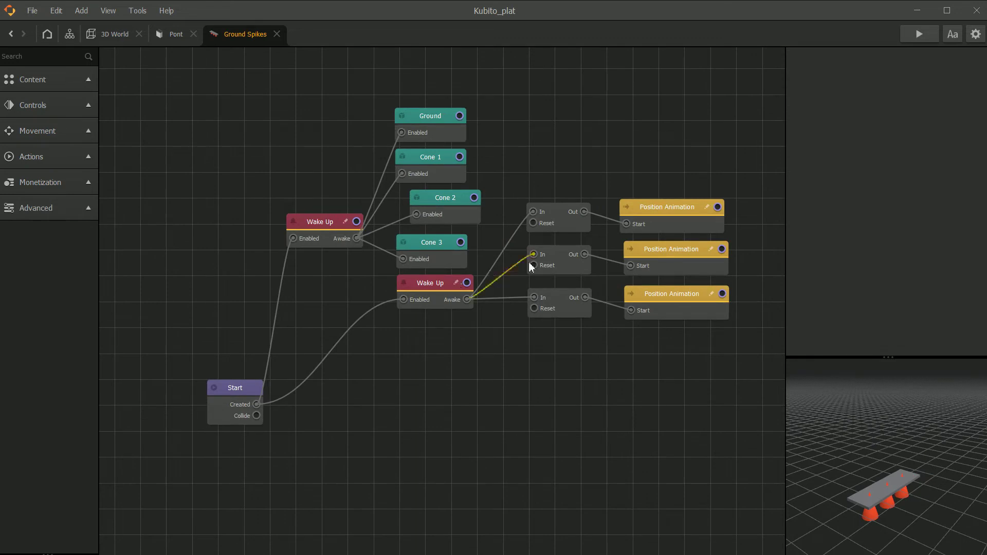
Lower the second Wake Up node in the Ground Spikes graph and copy the Position Animation node that drives Cone 1.
left_click(660, 203)
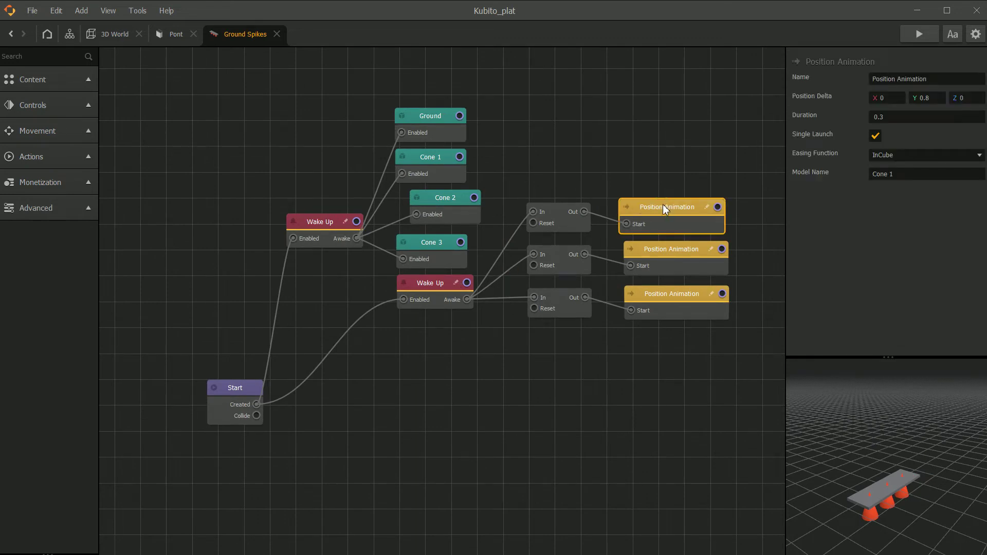
left_click_drag(433, 294, 424, 329)
left_click(562, 270)
left_click(677, 259)
left_click(683, 302)
left_click(681, 213)
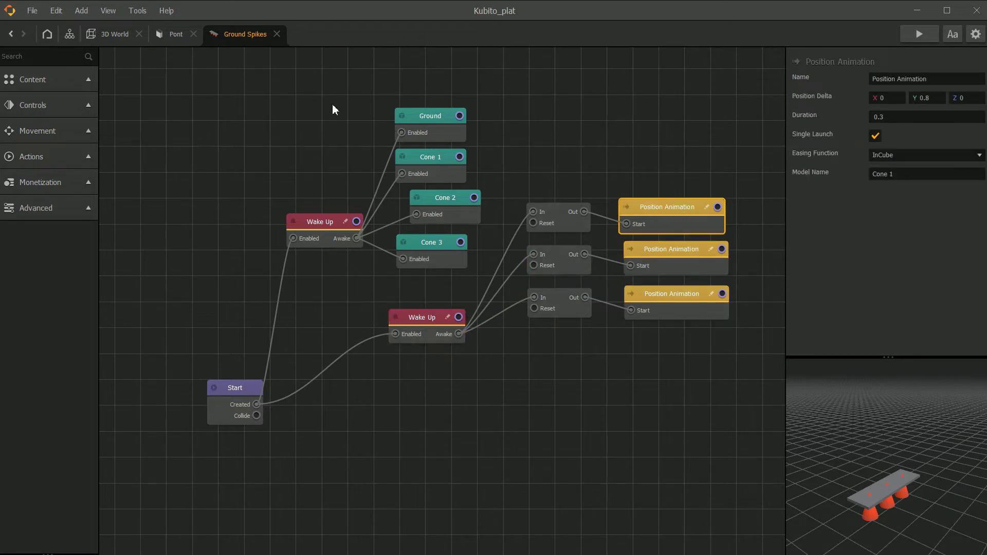
Paste the copied Position Animation node into the Pont graph, near the two Move nodes.
left_click(159, 37)
scroll(519, 260, "down", 2)
scroll(489, 242, "up", 2)
key("ctrl+v")
left_click_drag(454, 304, 432, 221)
Delete both Move nodes from the Pont graph.
left_click(335, 165)
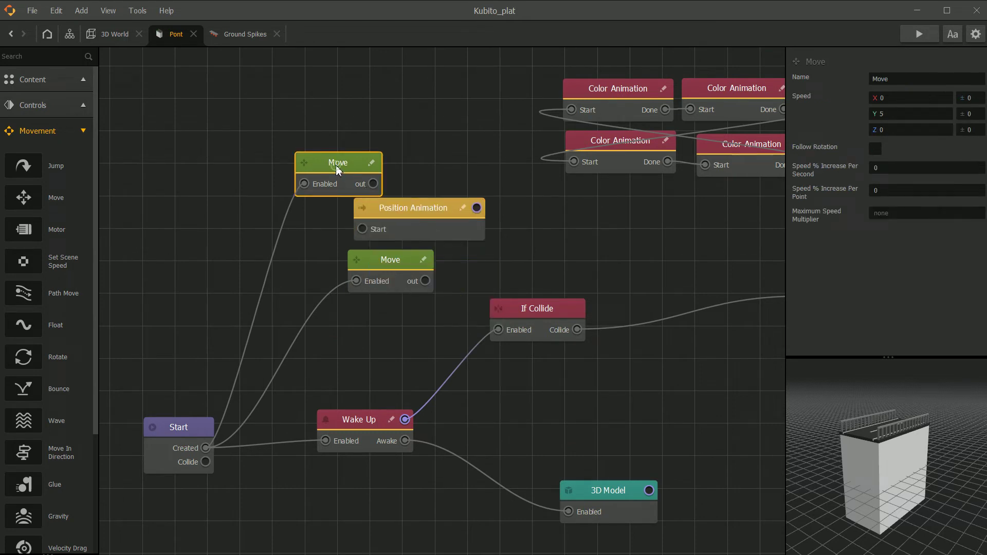
key("Delete")
left_click(369, 264)
key("Delete")
Connect the pasted Position Animation to the Start node's Created output and test-play the game.
left_click_drag(370, 232, 212, 438)
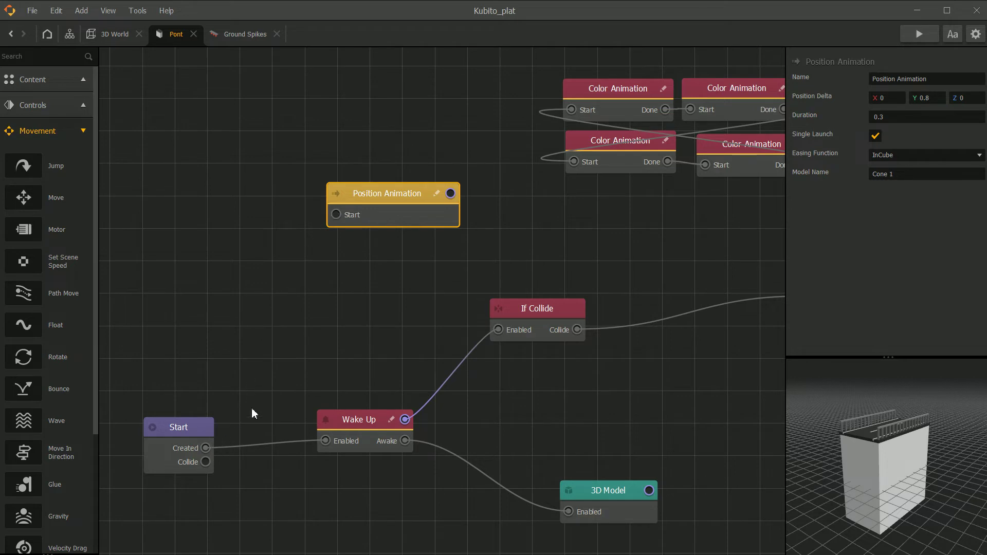
left_click_drag(335, 215, 208, 447)
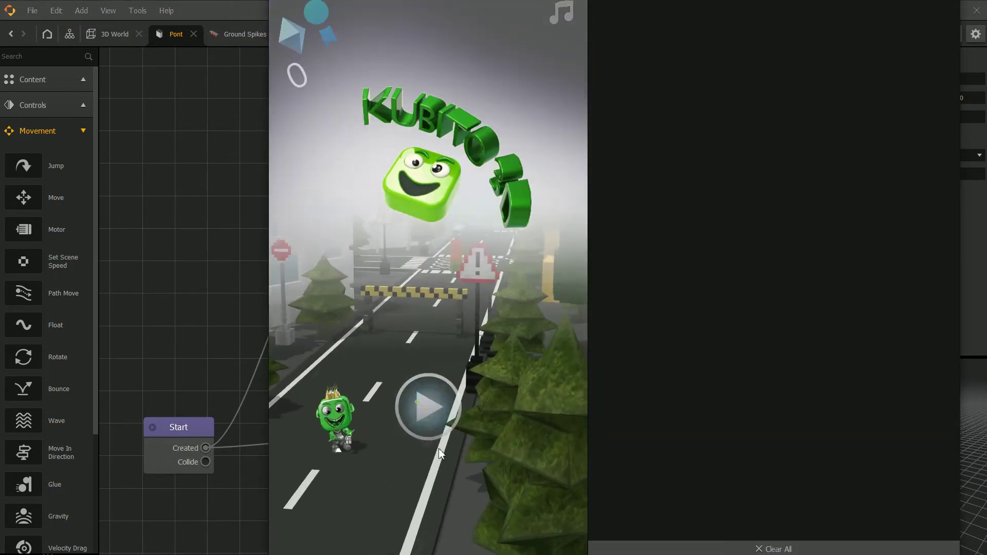
left_click(436, 428)
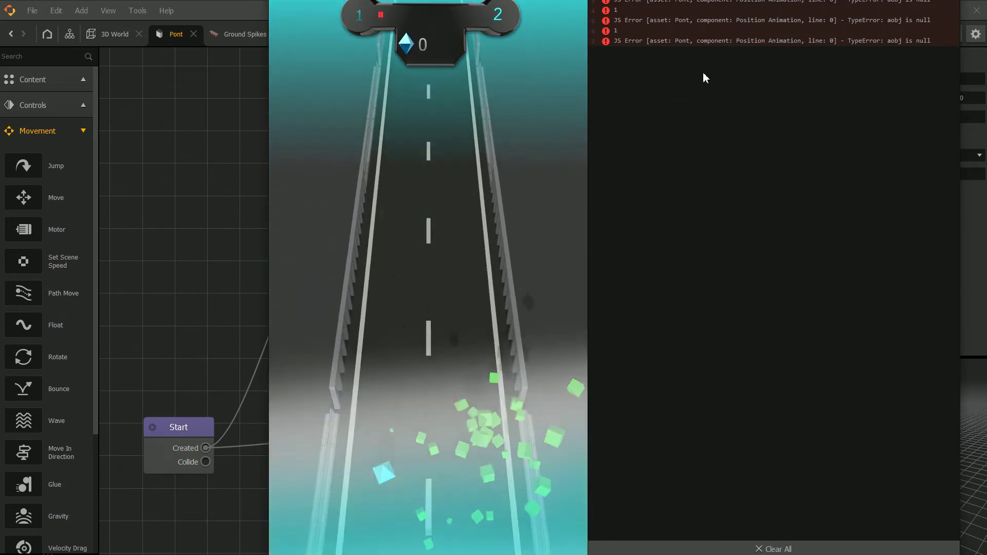
key("Escape")
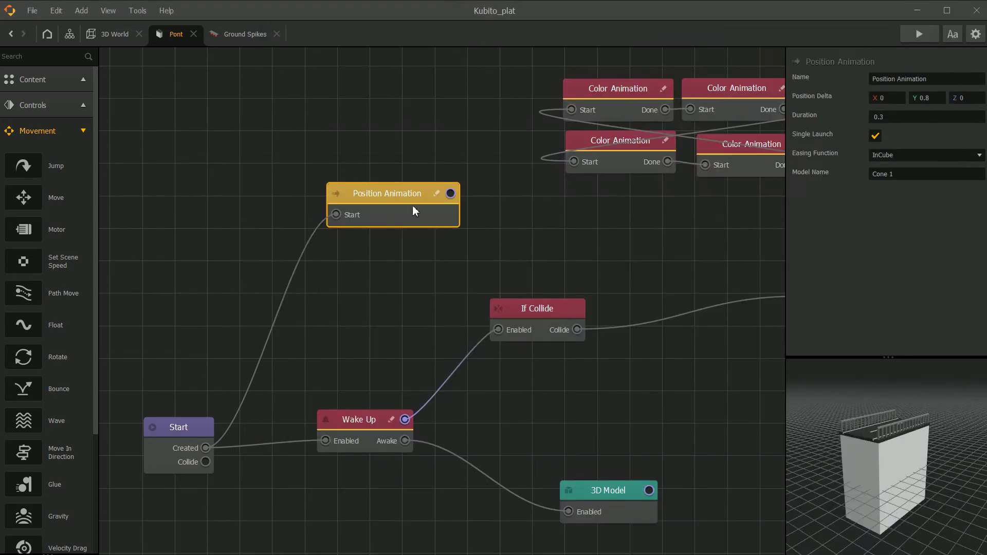
Delete the pasted Position Animation node from the Pont graph.
left_click_drag(417, 214, 410, 173)
left_click(917, 177)
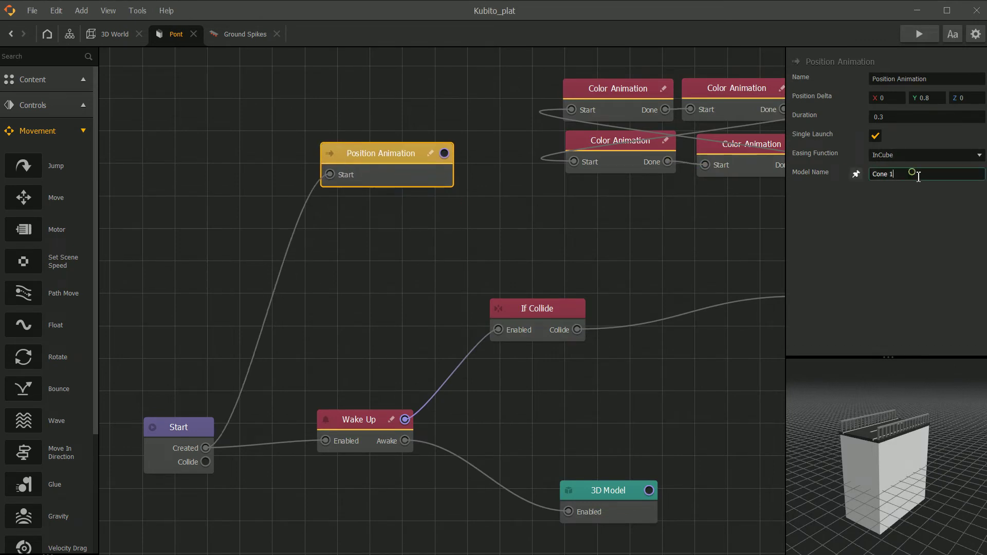
left_click_drag(405, 156, 385, 149)
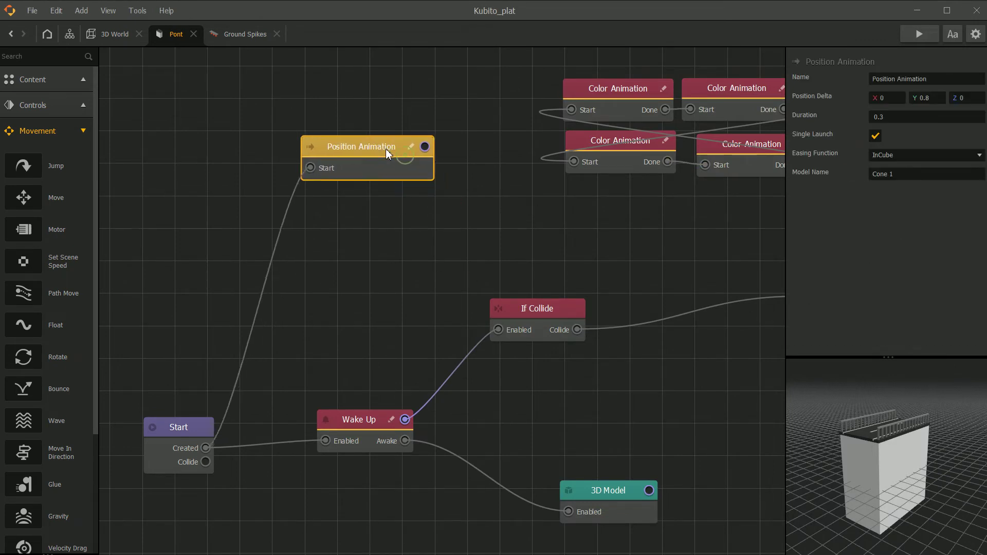
key("Delete")
Find the standard Position Animation with "pos", add it to the Pont graph and link its Start to the Start node's Created output.
type("posti")
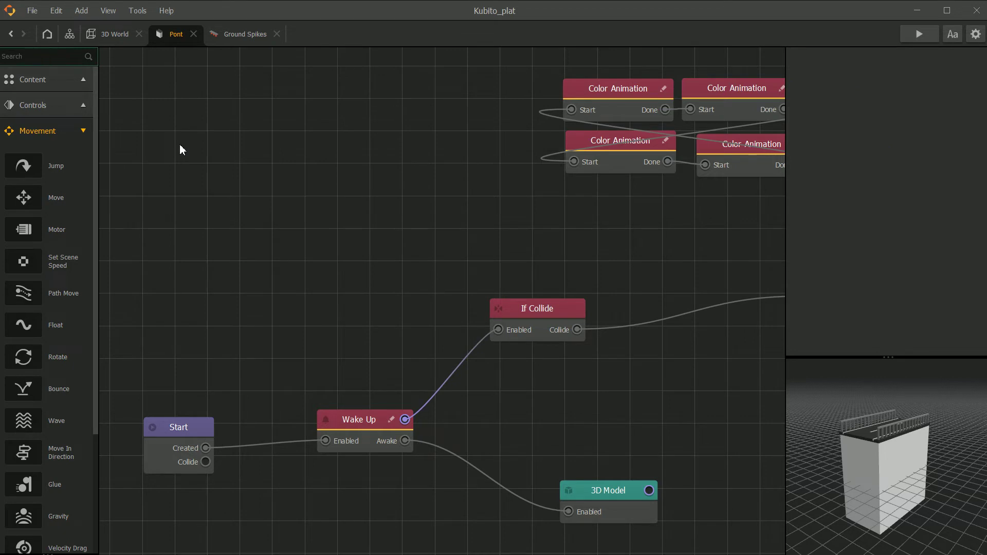
key("BackSpace")
key("BackSpace")
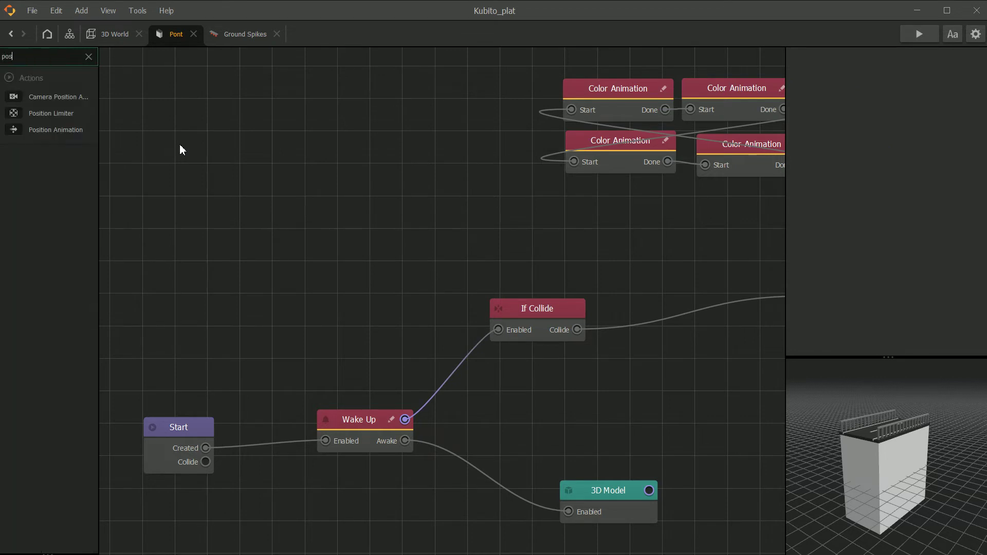
left_click_drag(30, 130, 363, 245)
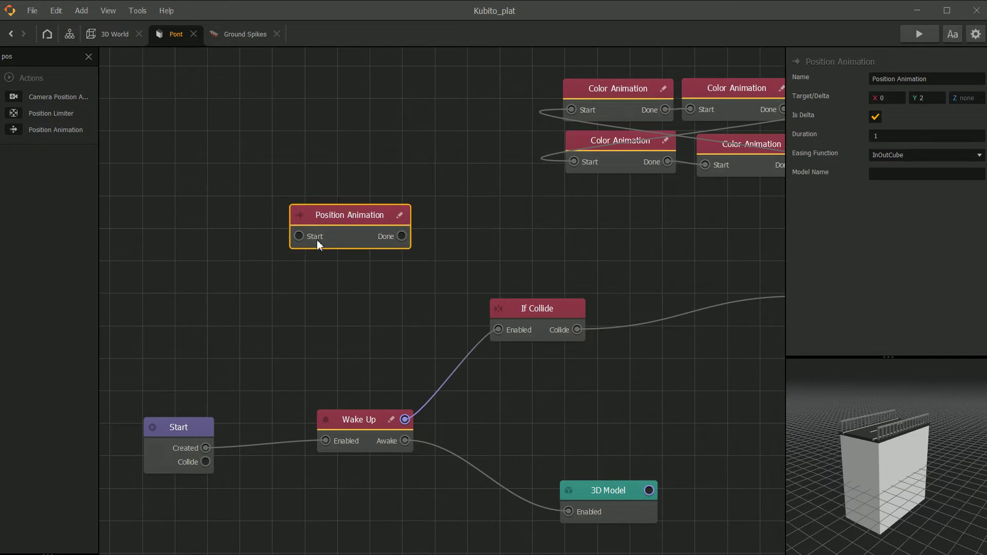
left_click_drag(297, 239, 206, 448)
left_click_drag(331, 217, 345, 175)
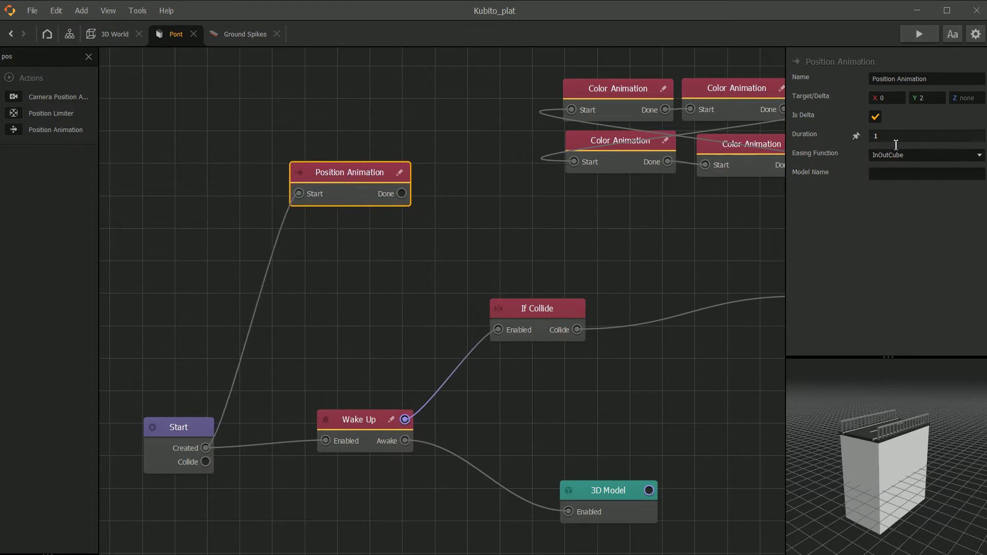
left_click_drag(340, 170, 356, 148)
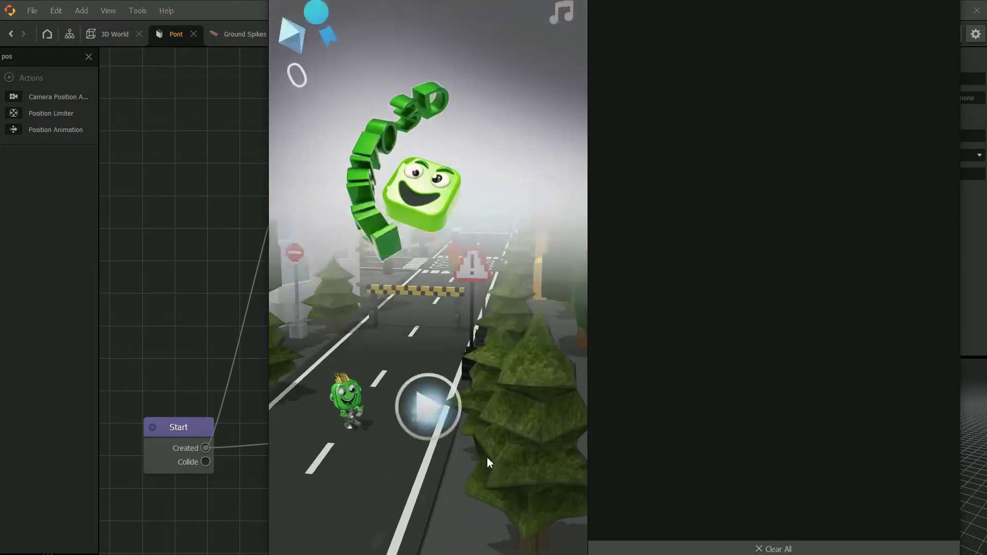
Play-test the bridge with the new Position Animation, restarting after each game over, and close the preview.
left_click(486, 458)
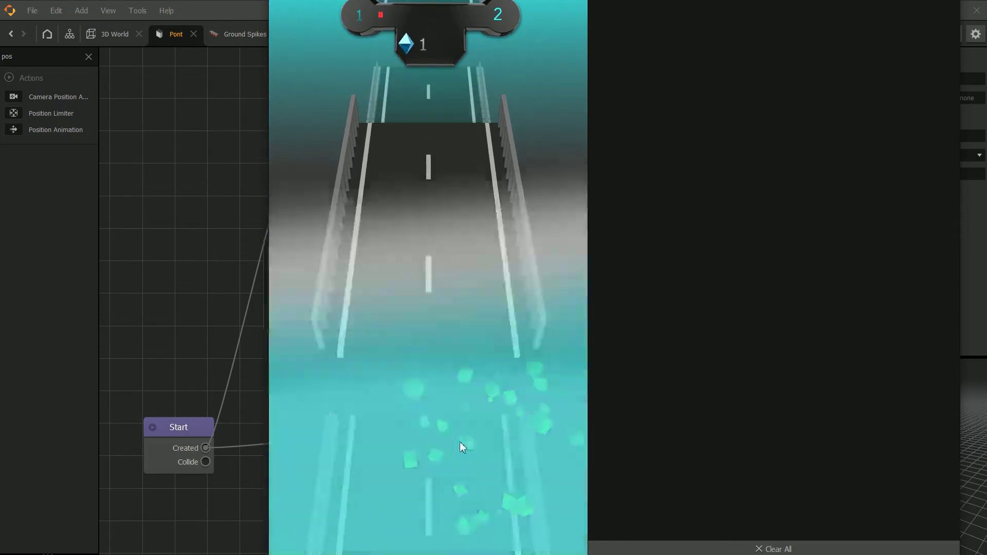
left_click(437, 467)
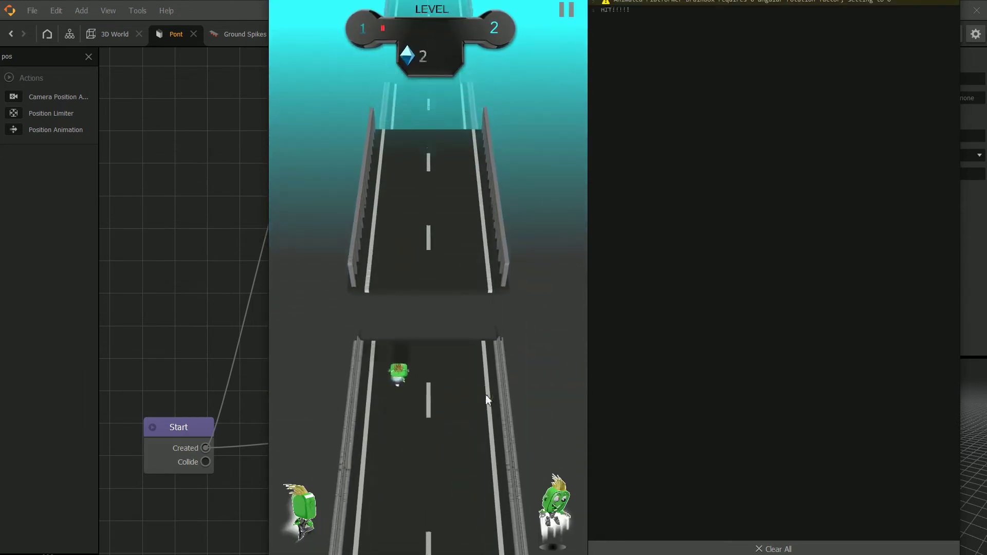
left_click(436, 463)
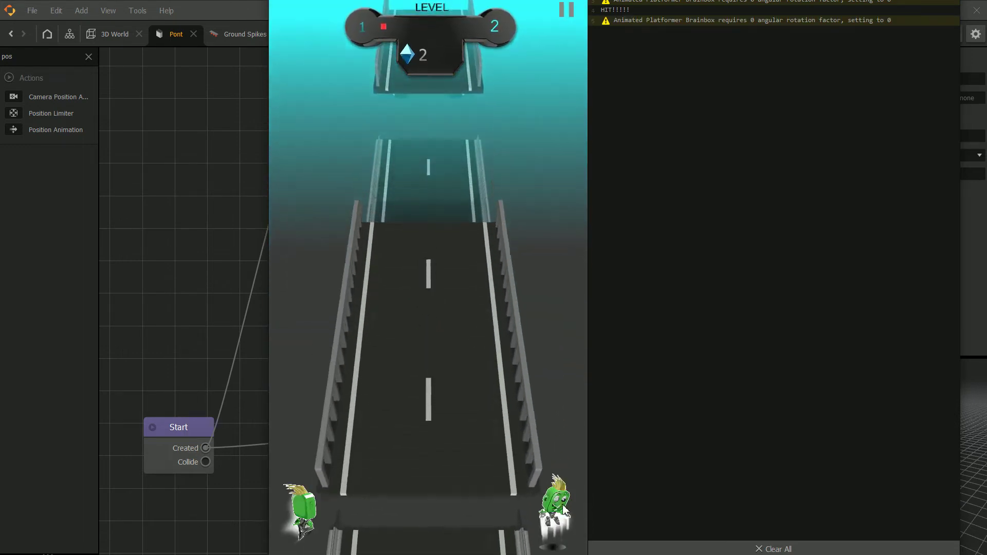
key("Escape")
left_click_drag(473, 247, 447, 252)
scroll(447, 253, "down", 3)
left_click_drag(593, 292, 448, 322)
left_click_drag(456, 266, 449, 306)
scroll(523, 296, "up", 1)
left_click(521, 323)
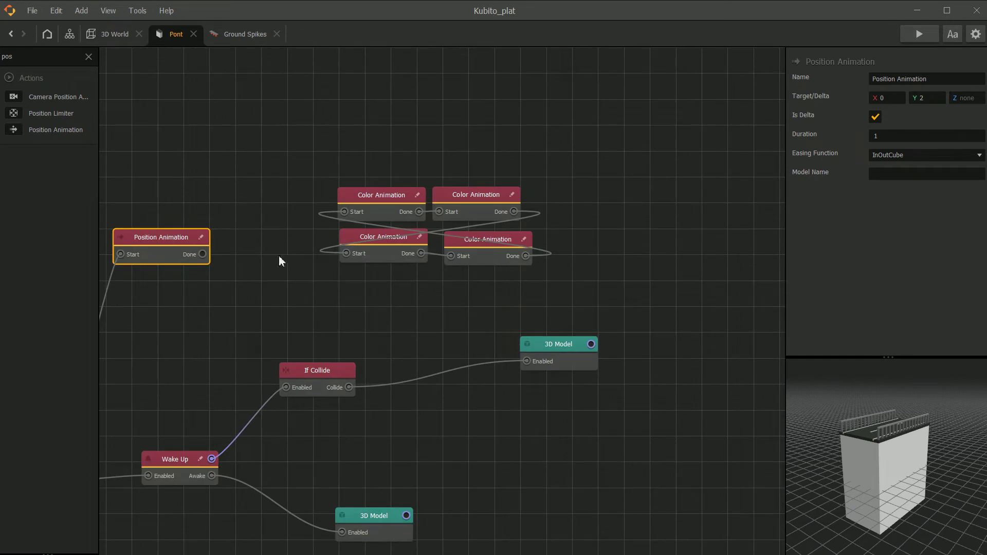
left_click_drag(391, 297, 418, 285)
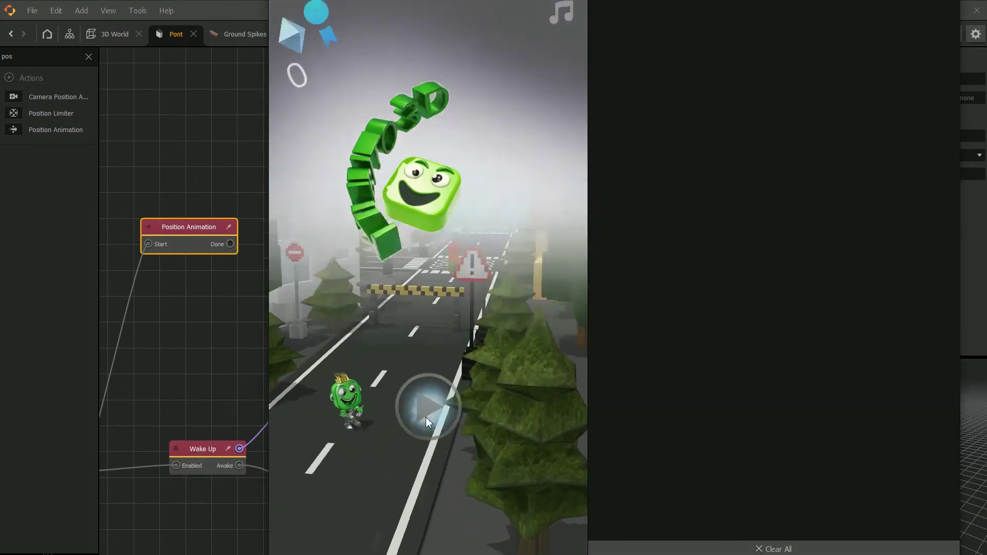
Run the game once more, restart after the crash, try jumping toward the bridge, and close the preview.
left_click(426, 417)
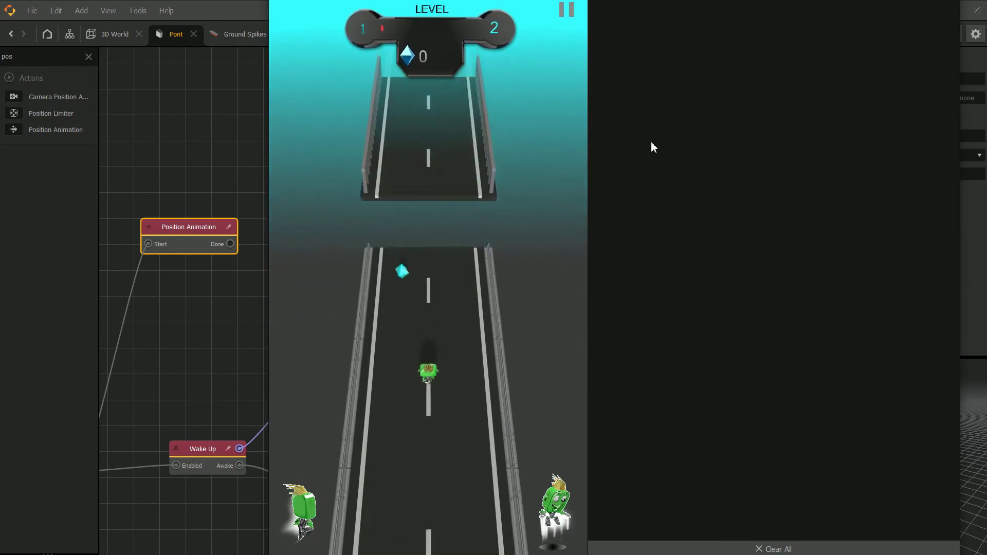
left_click(438, 369)
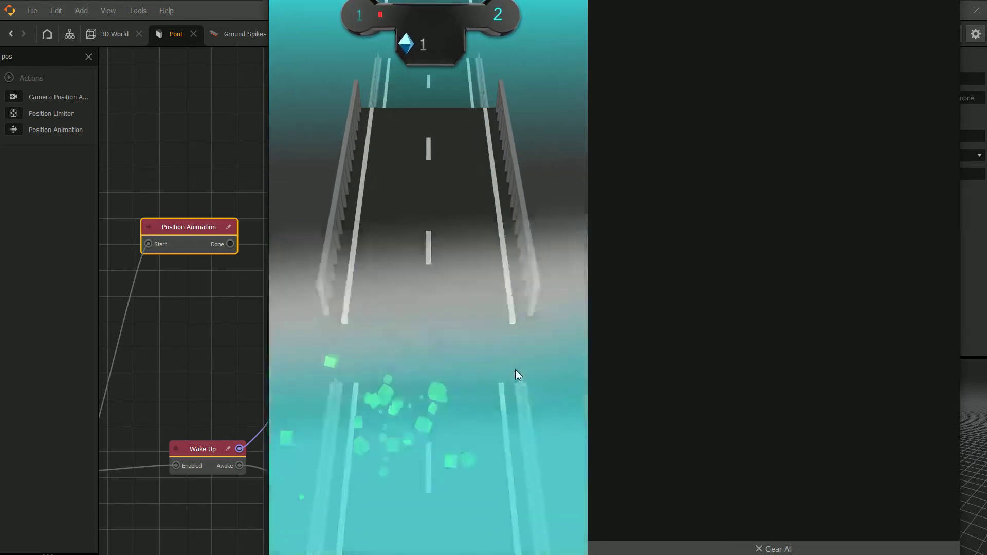
left_click(405, 471)
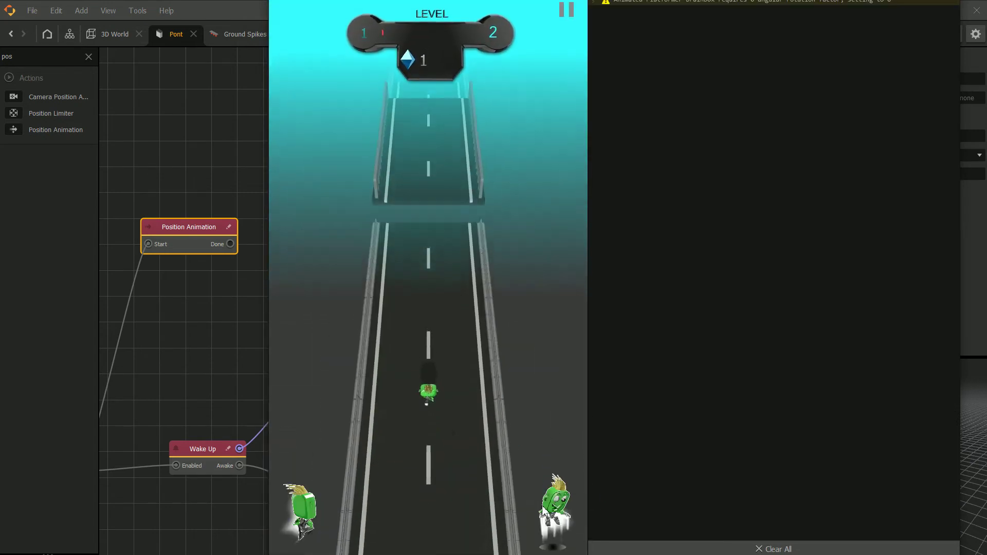
left_click(558, 498)
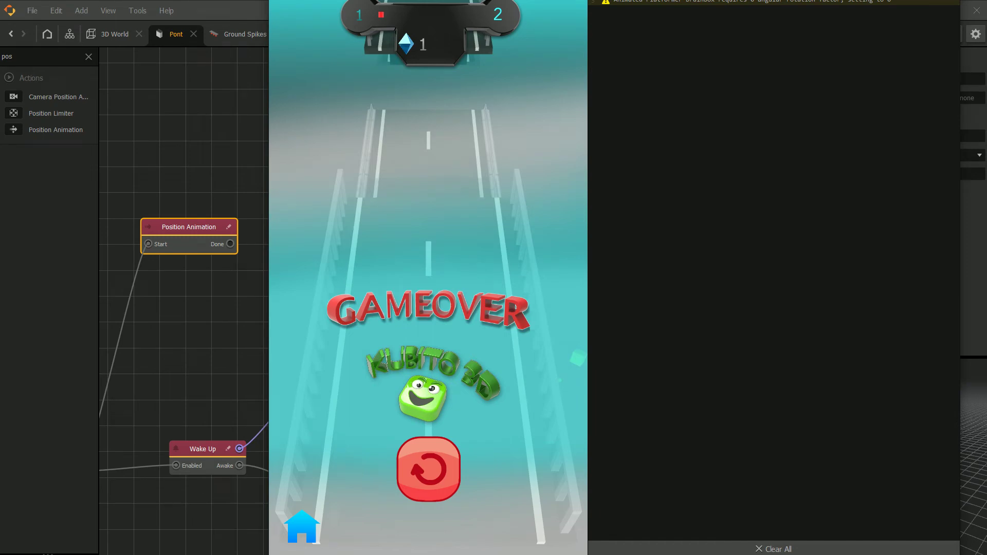
key("Escape")
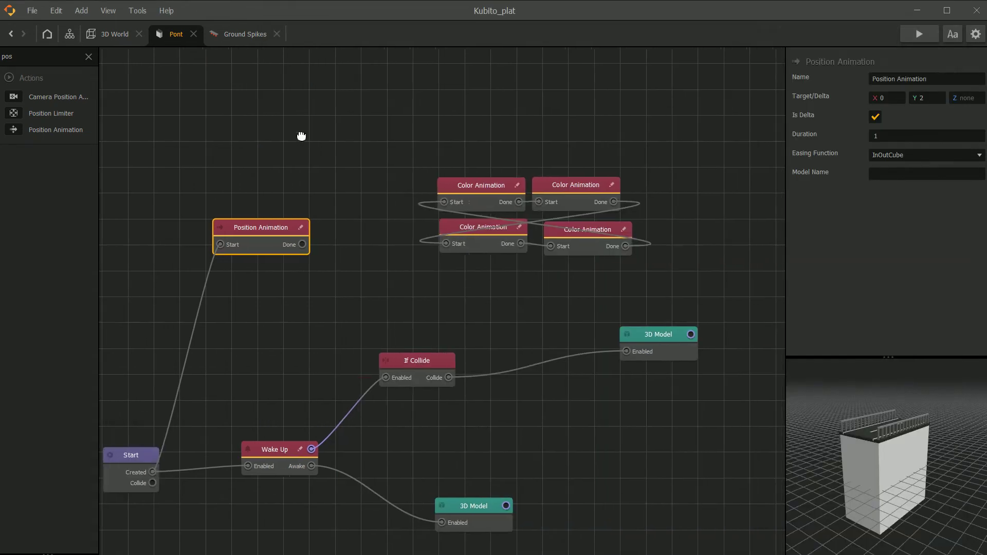
Return to the 3D World level editor through the project's scene flow diagram.
scroll(415, 281, "down", 2)
left_click_drag(873, 442, 892, 453)
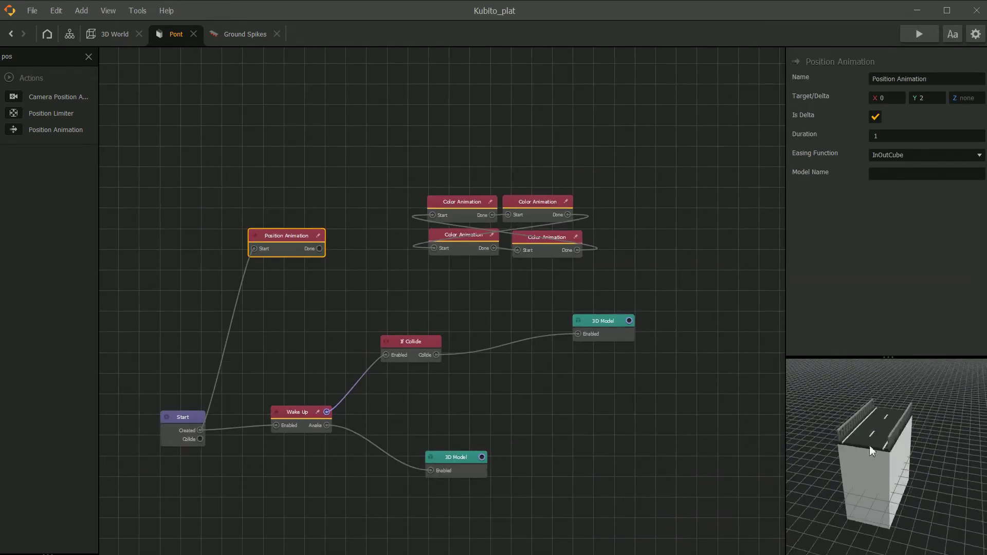
left_click(69, 34)
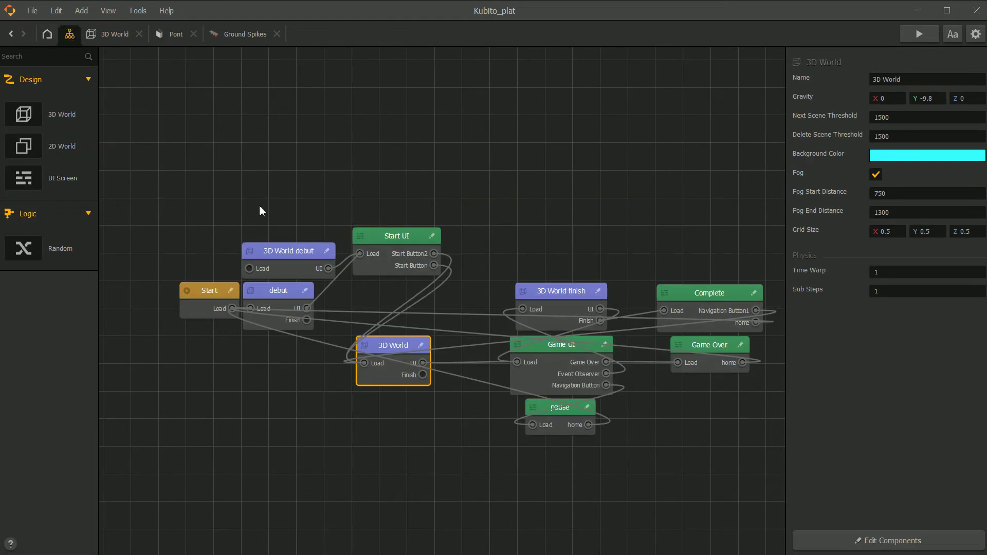
middle_click_drag(448, 319, 398, 318)
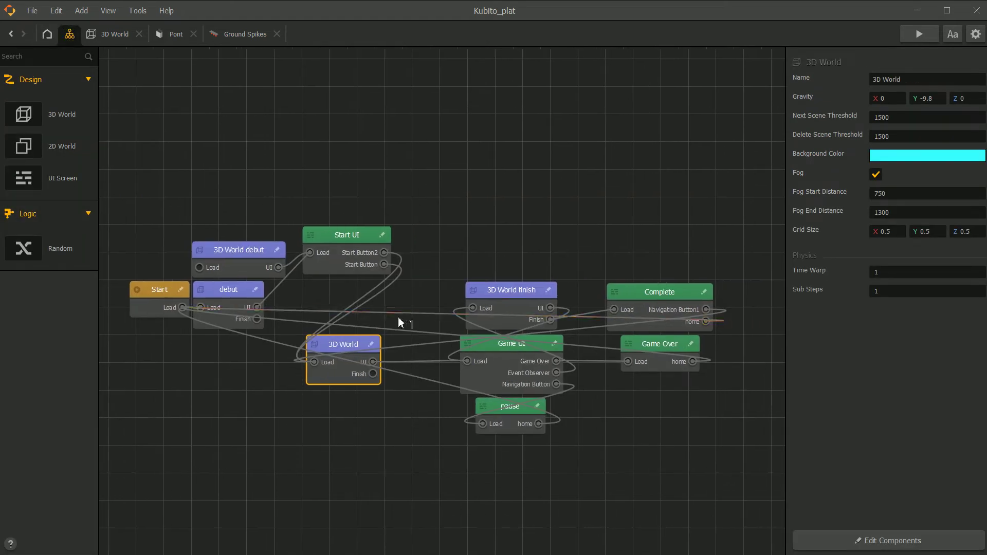
double_click(350, 341)
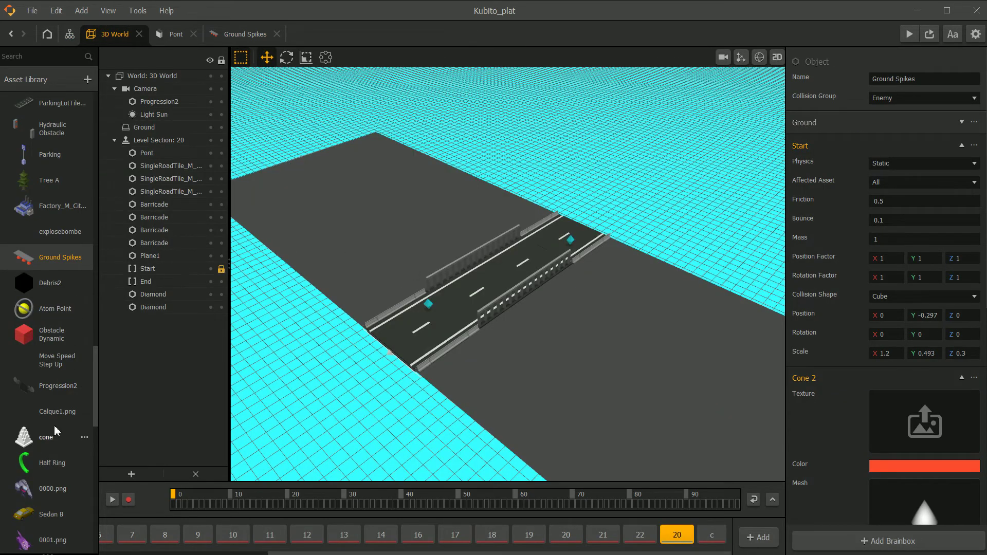
Select the Pont bridge in the level and open the Pont asset's node graph from the Asset Library.
scroll(60, 250, "up", 3)
scroll(473, 237, "down", 1)
middle_click_drag(491, 267, 510, 214)
scroll(471, 235, "up", 1)
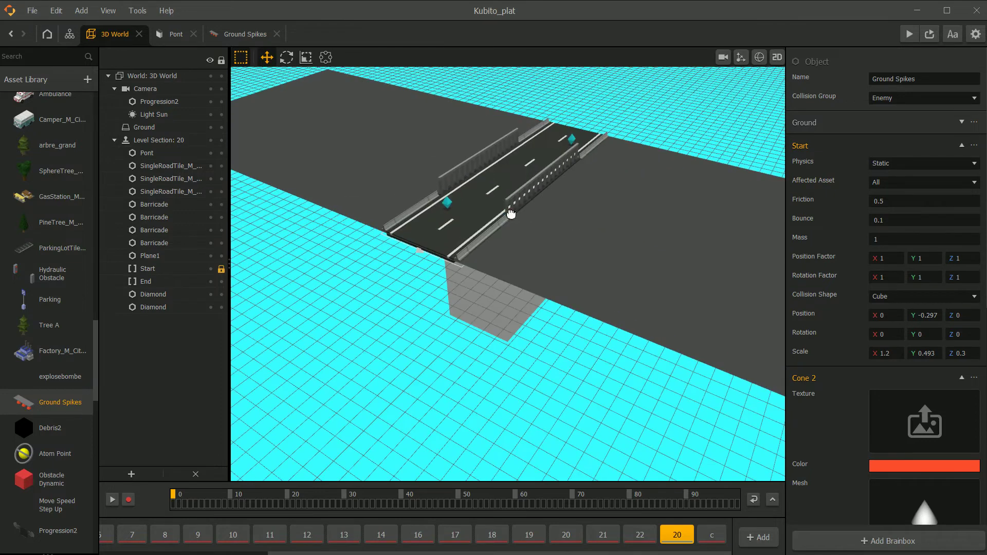
left_click(477, 319)
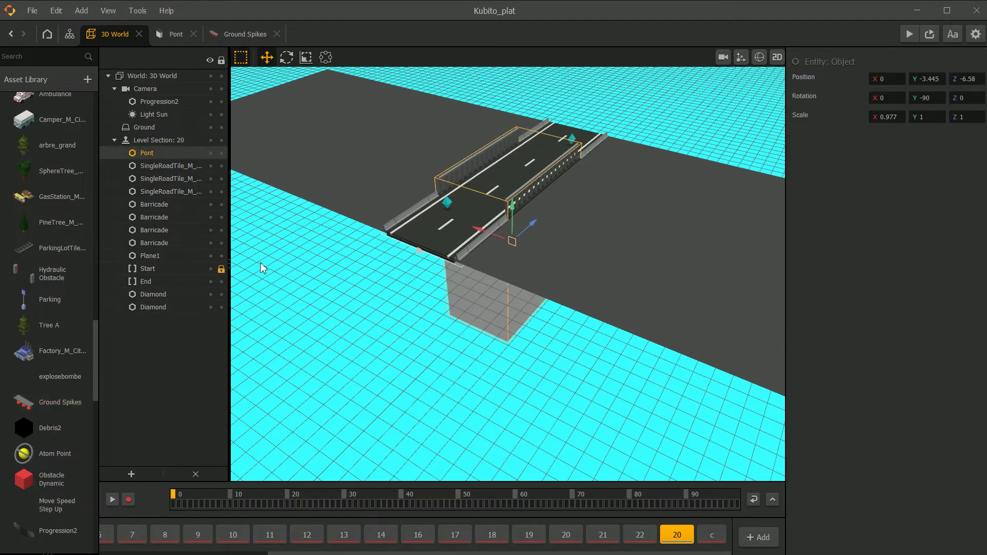
scroll(61, 155, "up", 6)
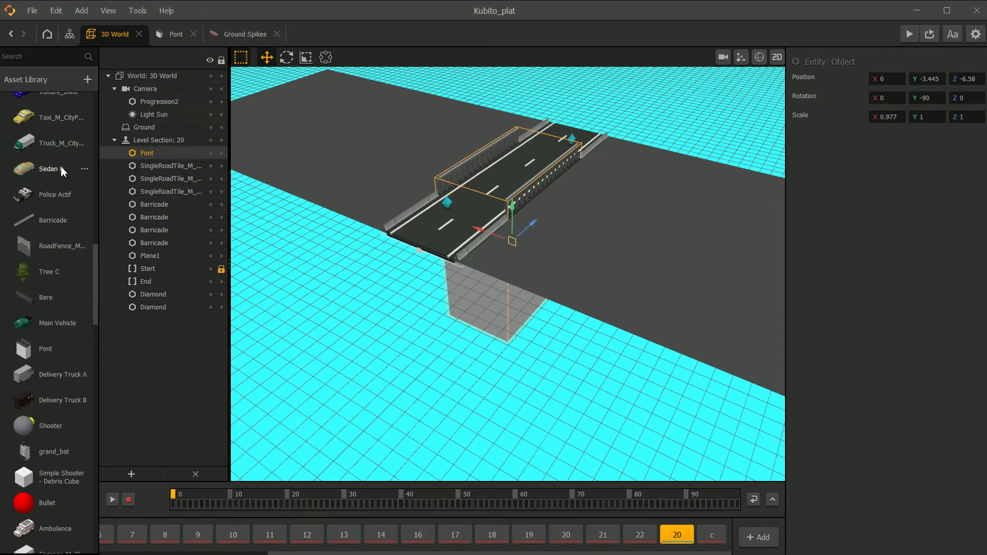
scroll(52, 233, "down", 1)
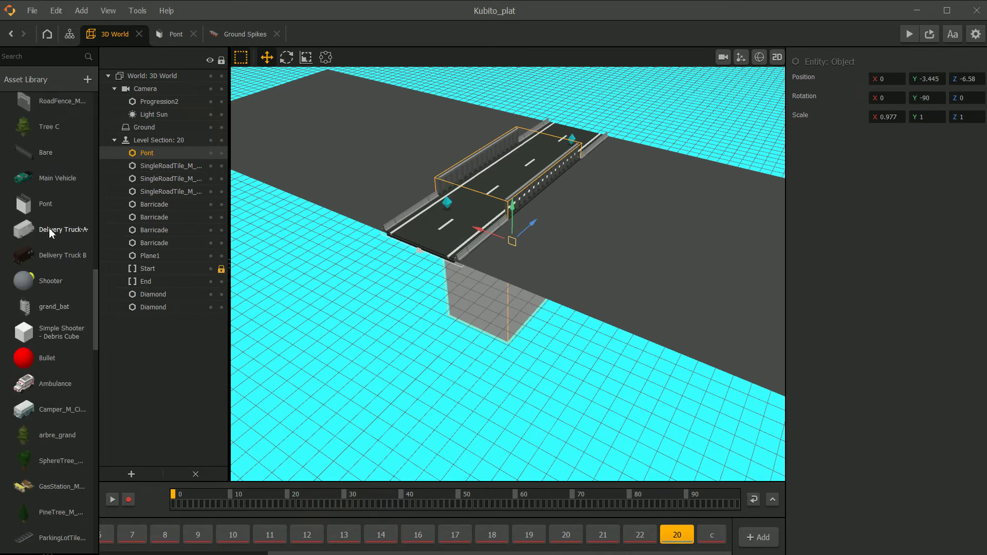
left_click(45, 204)
scroll(418, 182, "up", 2)
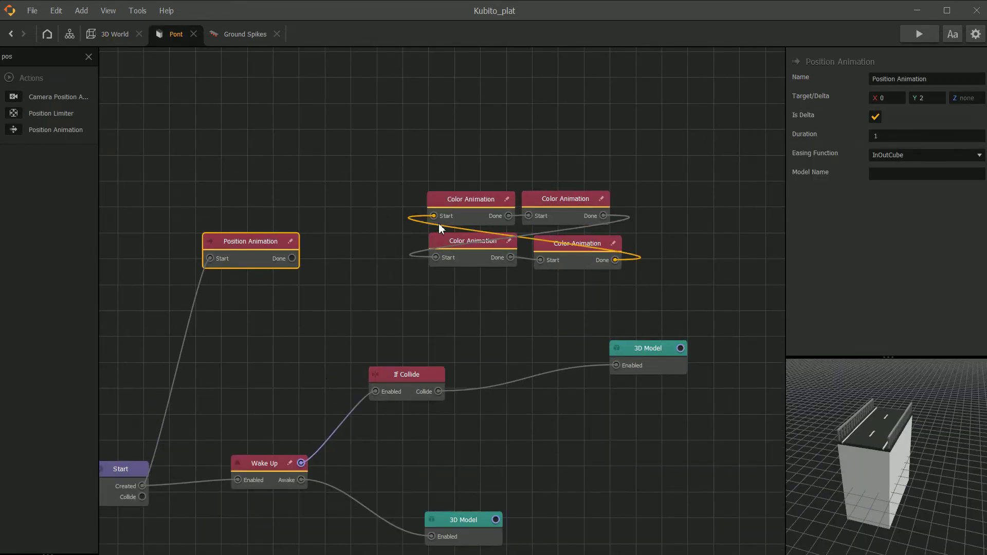
Move the If Collide node, link its Enabled to Wake Up's Awake, and link its Collide to the first Color Animation's Start instead of the 3D Model.
mouse_move(435, 218)
left_mouse_down()
mouse_move(403, 336)
mouse_move(435, 230)
left_mouse_up()
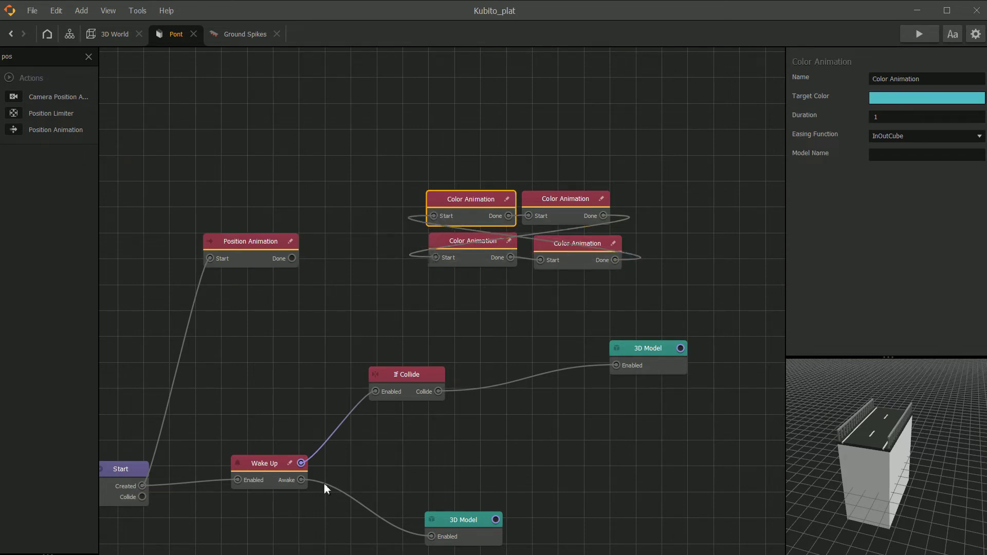
left_click_drag(404, 372, 387, 339)
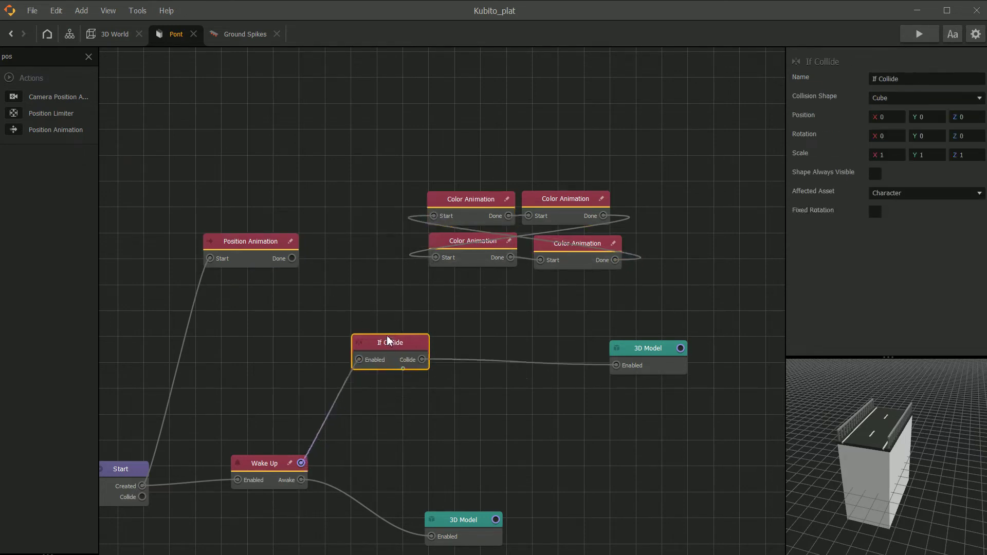
scroll(363, 390, "down", 2)
middle_click_drag(417, 371, 426, 322)
scroll(462, 329, "up", 1)
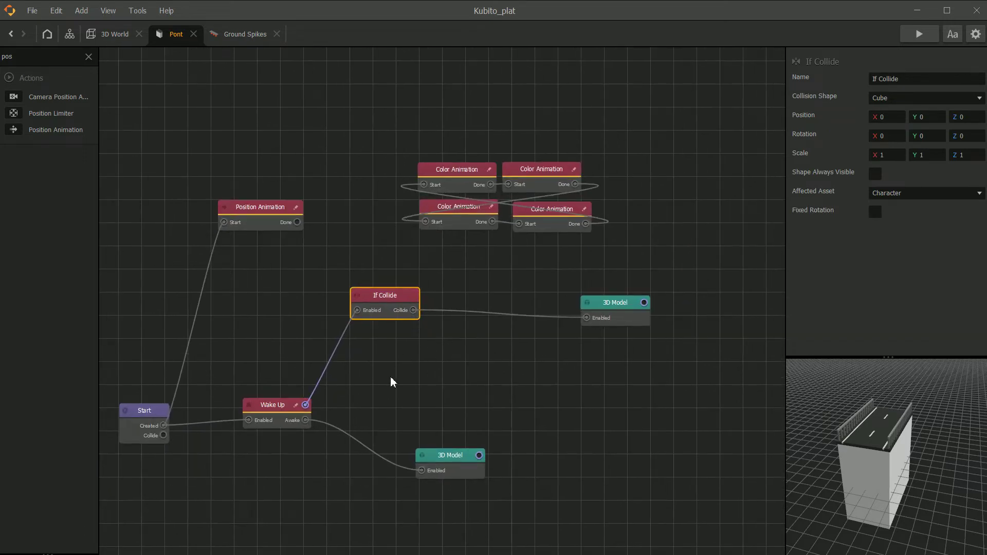
scroll(391, 382, "up", 2)
left_click_drag(353, 295, 285, 434)
left_click_drag(387, 298, 354, 298)
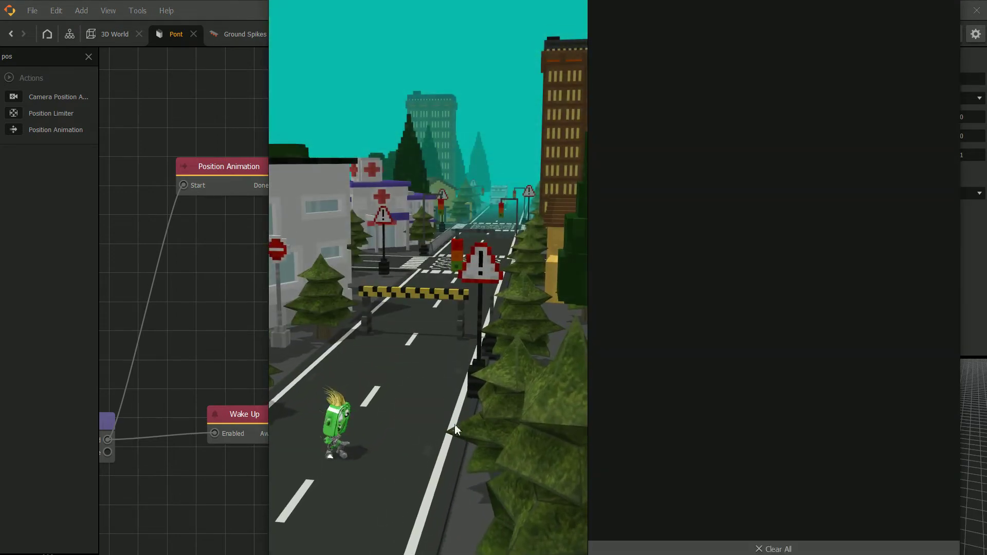
Play-test the bridge with the colour animation triggered by collision, and close the preview.
left_click_drag(507, 350, 427, 434)
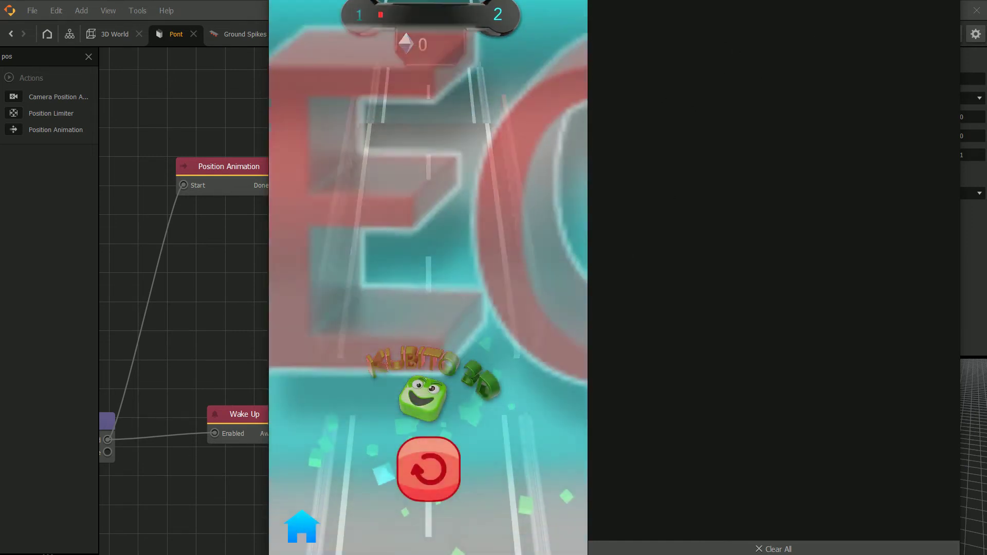
left_click(946, 4)
Unlink If Collide from the first Color Animation and link the Start node's Created output to that animation's Start.
middle_click_drag(825, 430, 806, 447)
left_click_drag(678, 300, 603, 318)
left_click(605, 331)
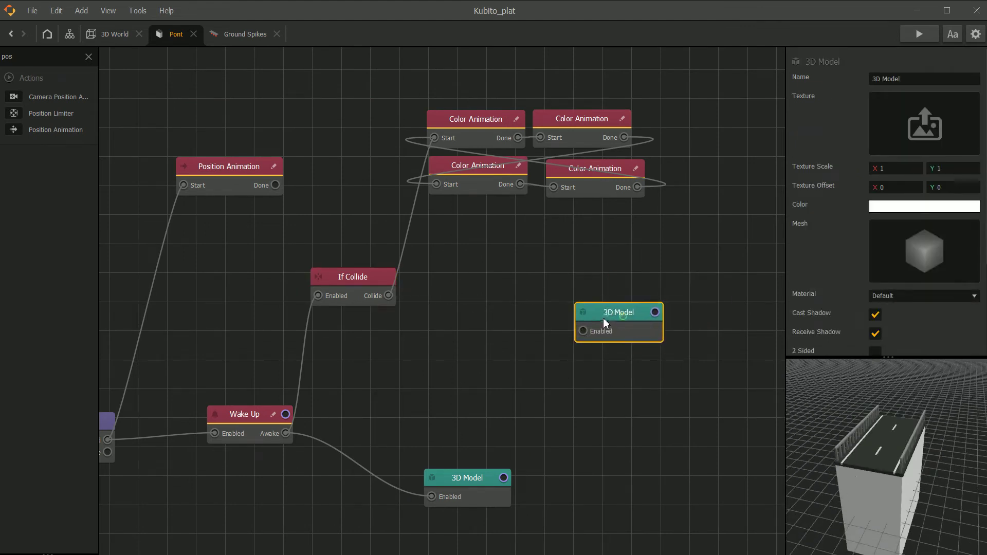
left_click_drag(393, 297, 409, 326)
left_click(404, 257)
left_click_drag(107, 440, 435, 138)
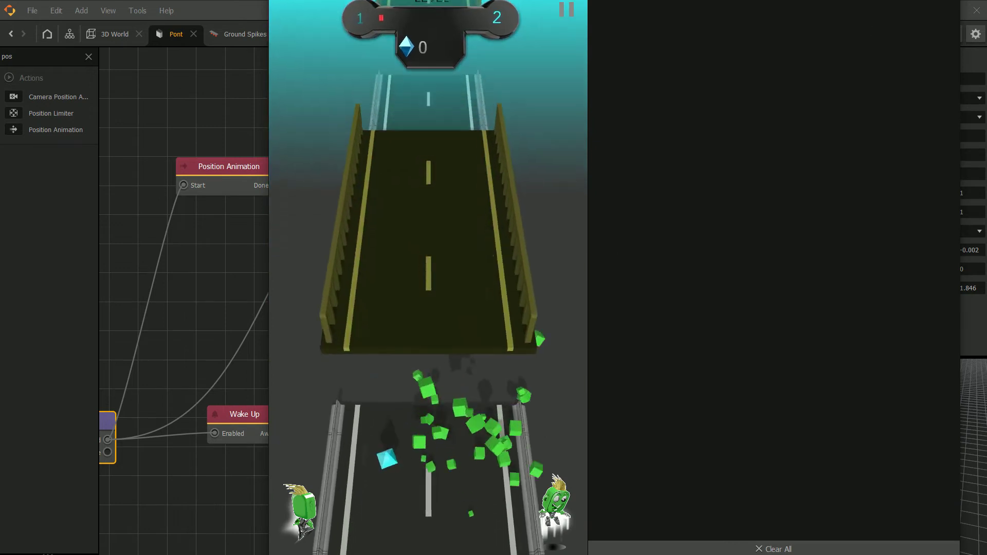
Play-test the bridge with the colour animation triggered on creation, running the game again and closing the preview.
key("Escape")
left_click(919, 34)
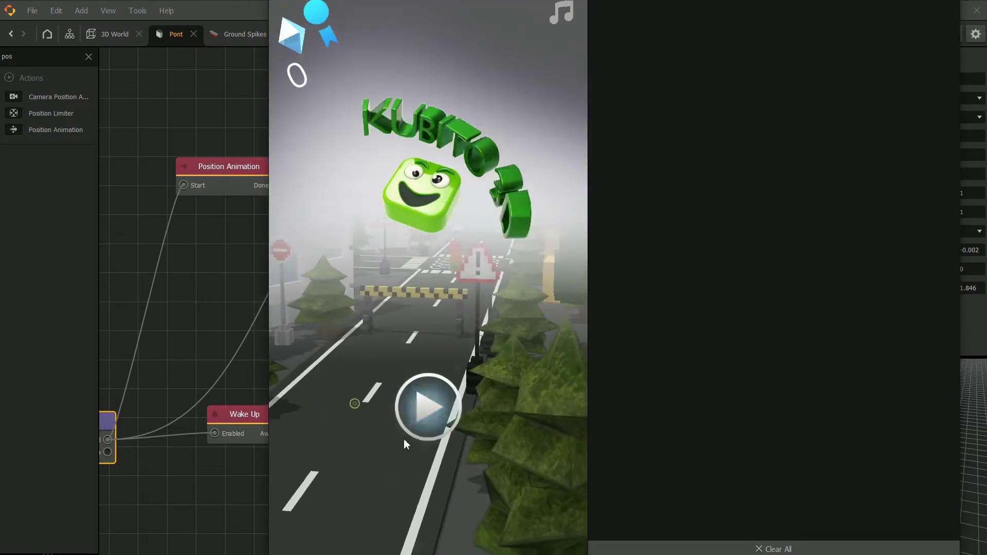
left_click(451, 425)
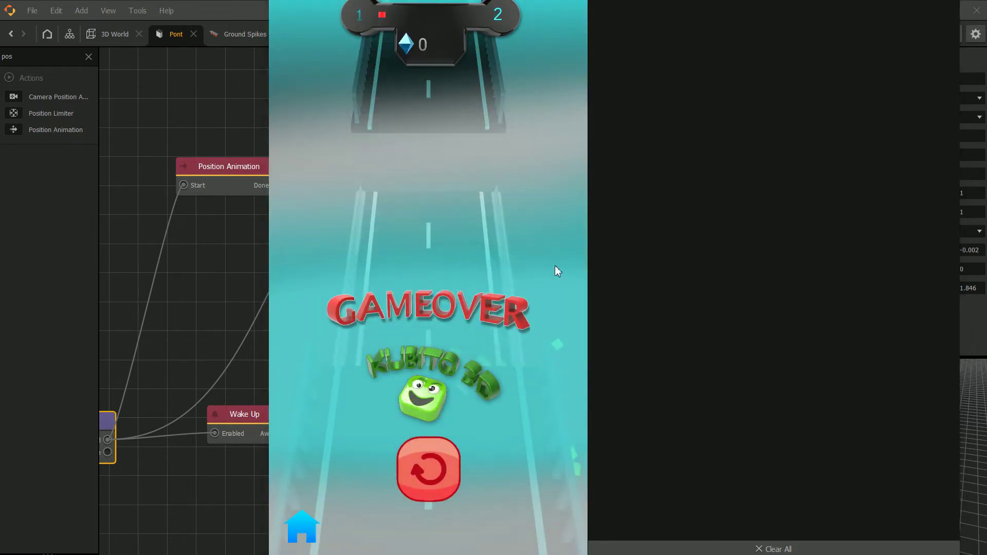
key("Escape")
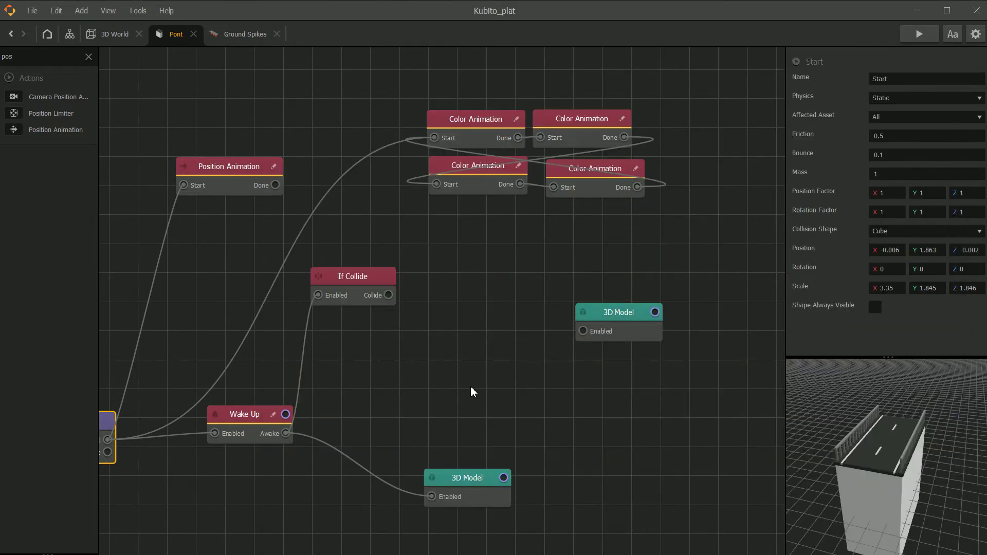
Delete the If Collide node and the disconnected 3D Model node from the Pont graph.
left_click_drag(350, 284, 452, 309)
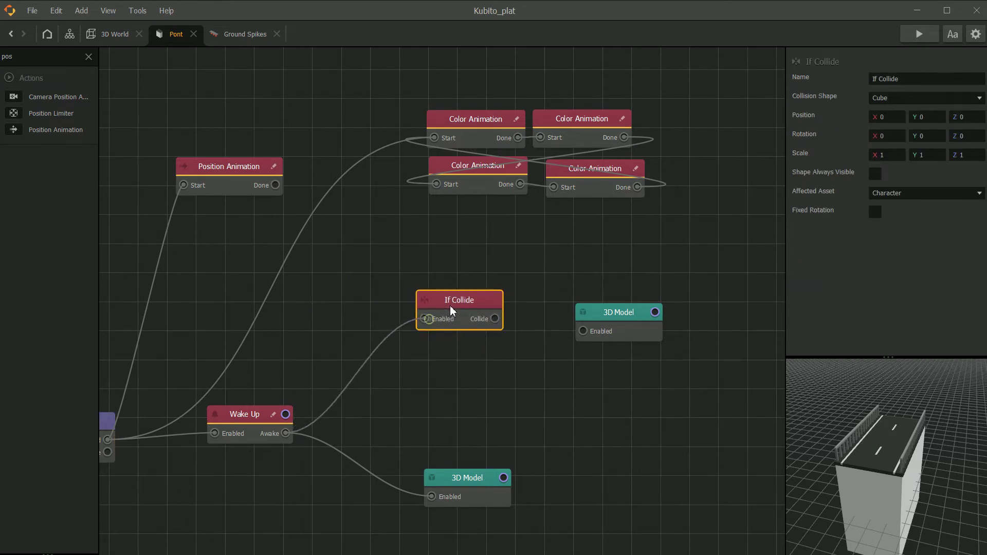
key("Delete")
left_click_drag(600, 332, 504, 317)
key("Delete")
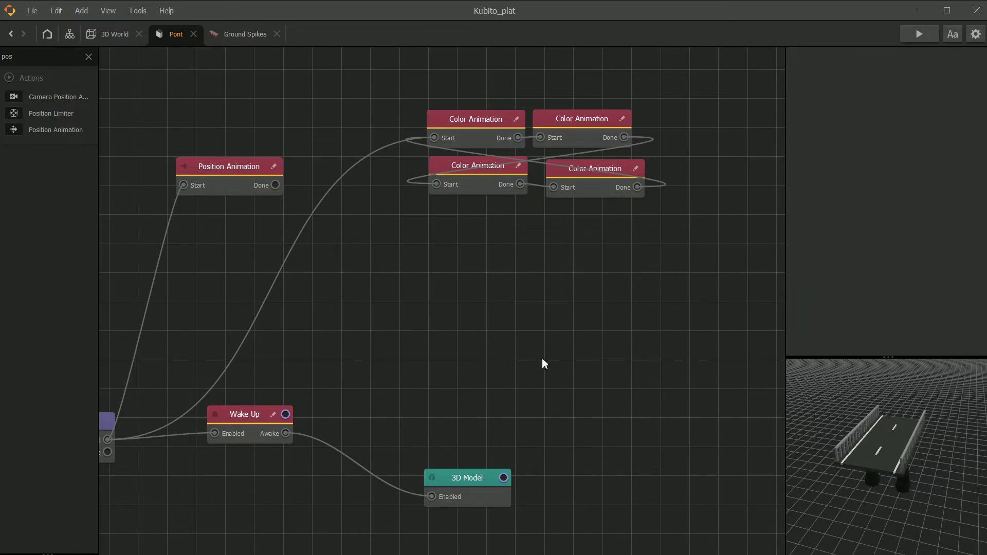
Move the Wake Up node slightly away from the Start node and show the Start node's properties.
left_click_drag(473, 370, 561, 351)
left_click_drag(919, 496, 904, 506)
scroll(625, 395, "up", 1)
left_click_drag(621, 401, 680, 386)
scroll(680, 386, "down", 1)
scroll(661, 401, "up", 1)
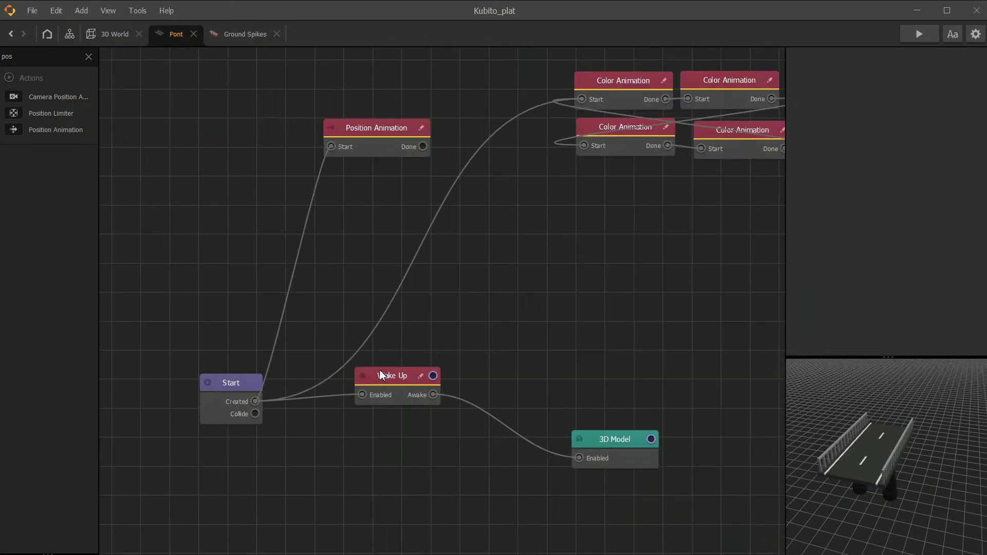
left_click_drag(382, 375, 405, 386)
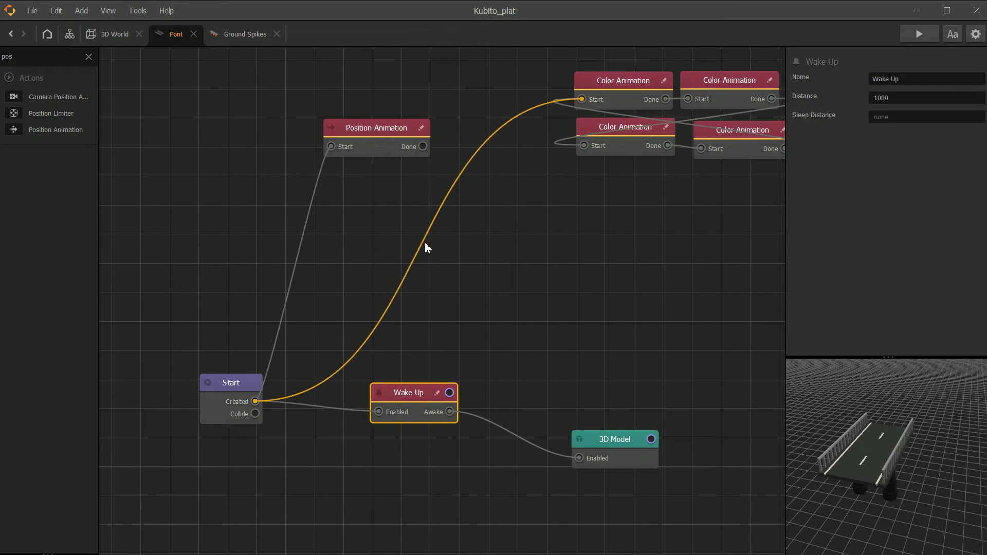
middle_click_drag(578, 232, 542, 283)
left_click(204, 435)
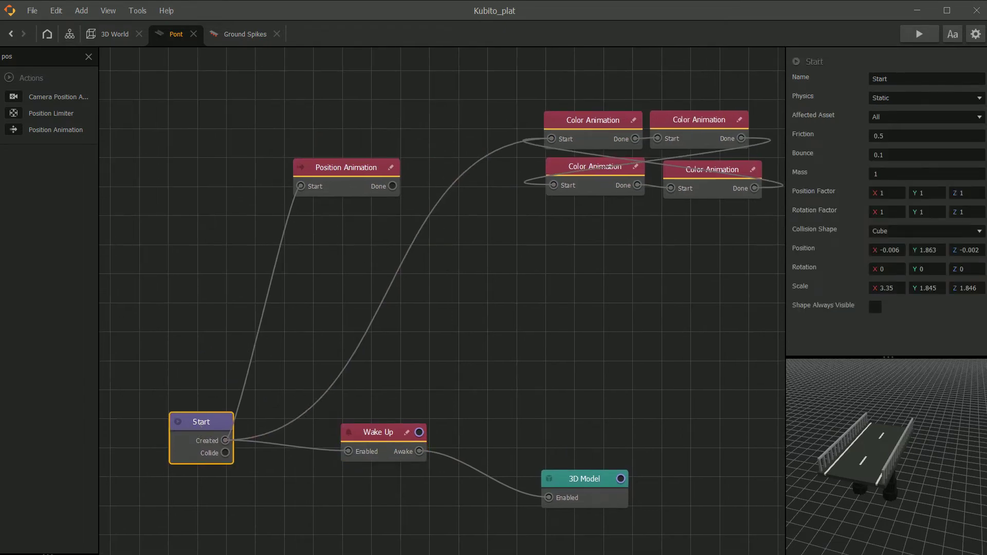
Return to the 3D World level and set the Pont asset's collision group to Platform.
left_click(105, 33)
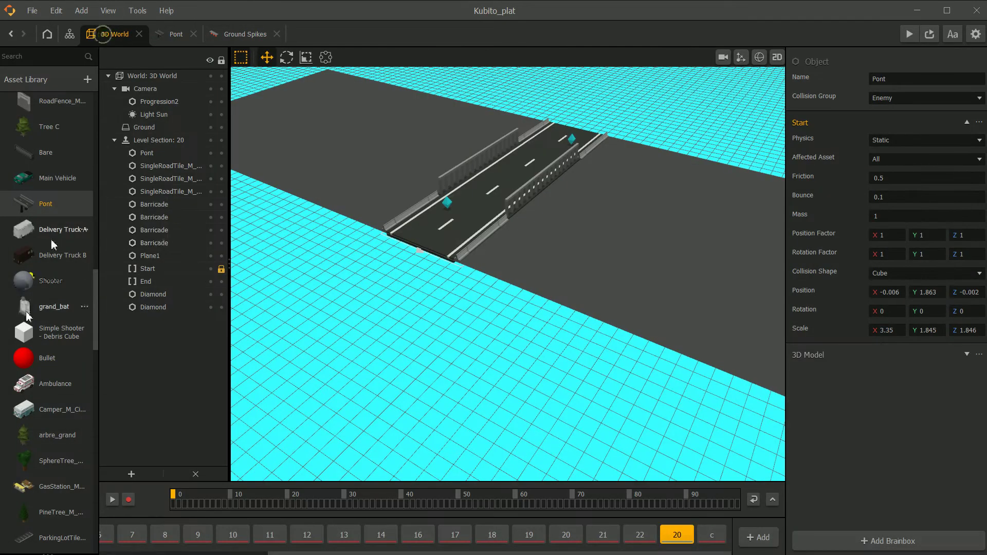
left_click(936, 99)
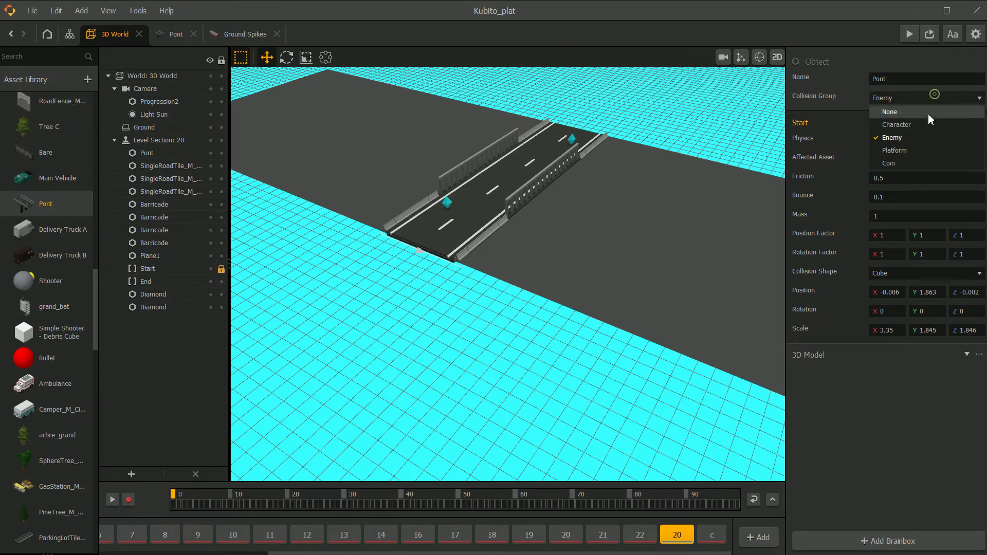
left_click(923, 130)
middle_click_drag(599, 216, 629, 247)
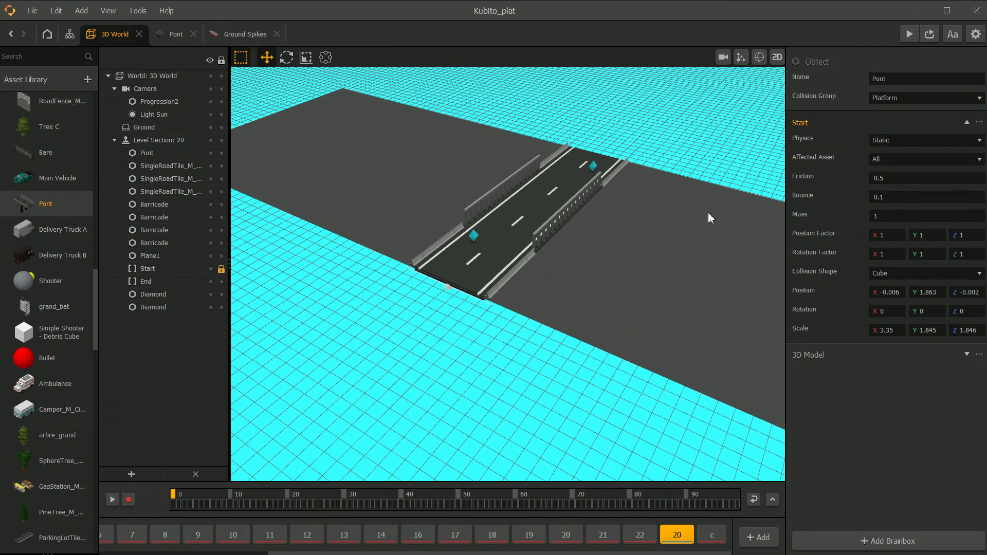
Show the collision shapes in the level, examine the bridge in 2D and 3D views, and hide the shapes again.
left_click(758, 58)
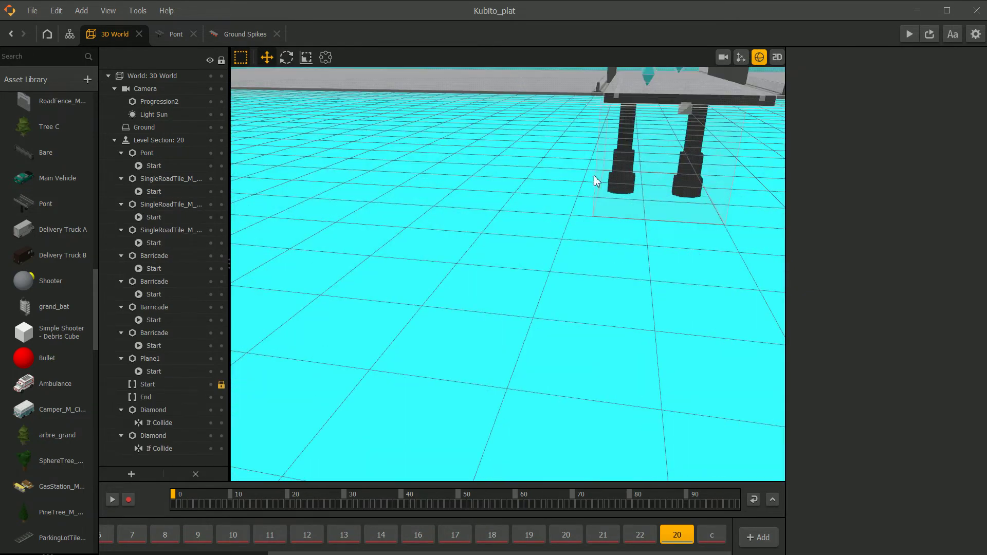
middle_click_drag(609, 158, 573, 196)
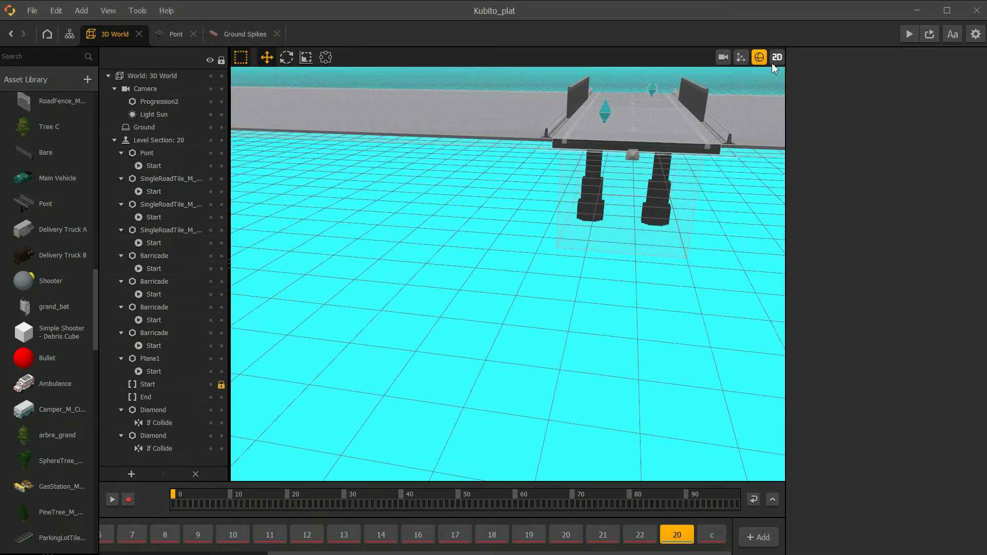
left_click(774, 59)
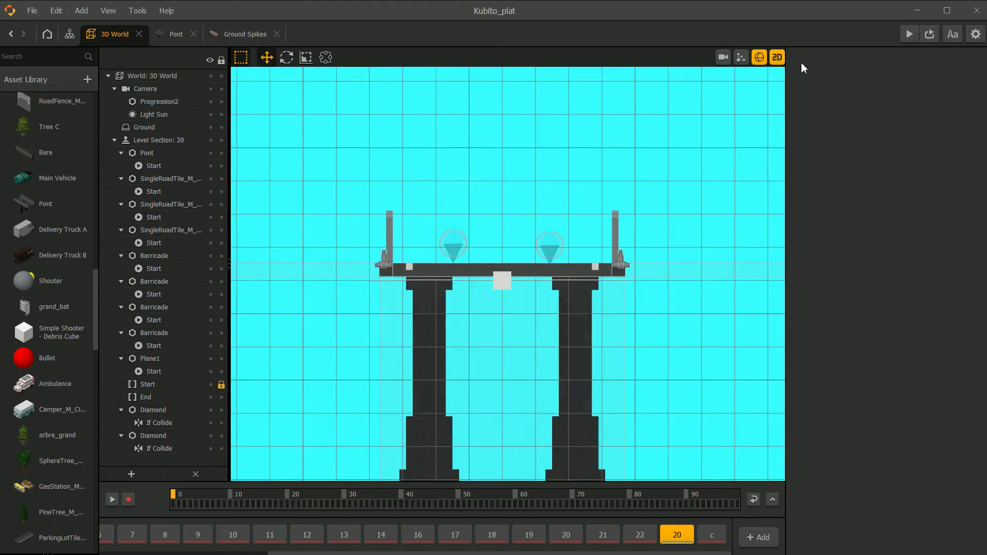
left_click(776, 59)
middle_click_drag(653, 199, 553, 255)
left_click(761, 58)
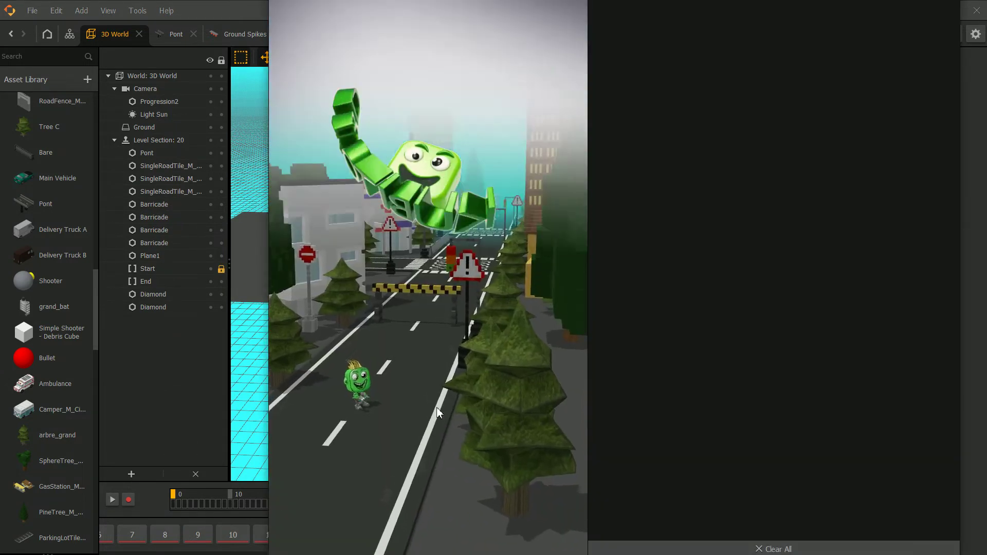
Play-test the bridge with the Platform collision group and close the preview.
left_click(431, 406)
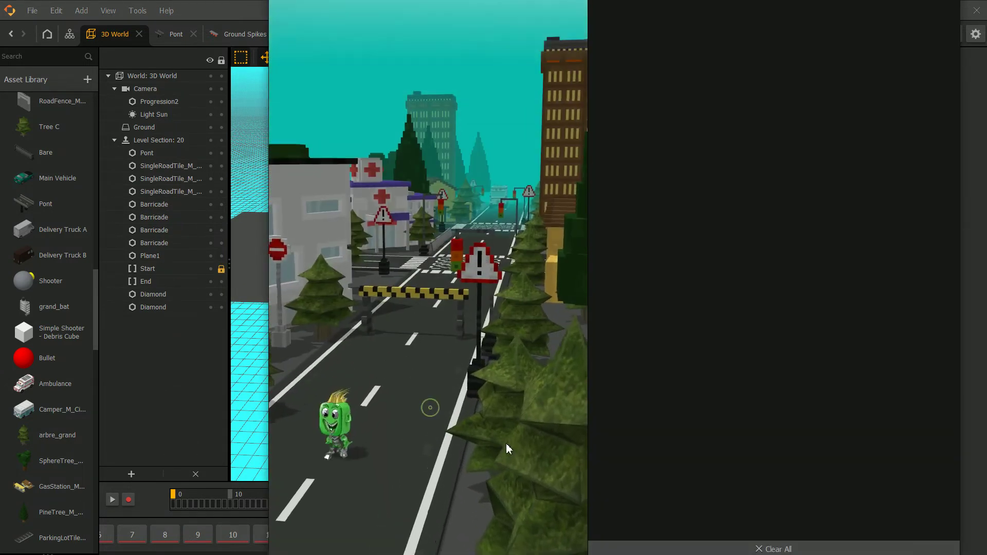
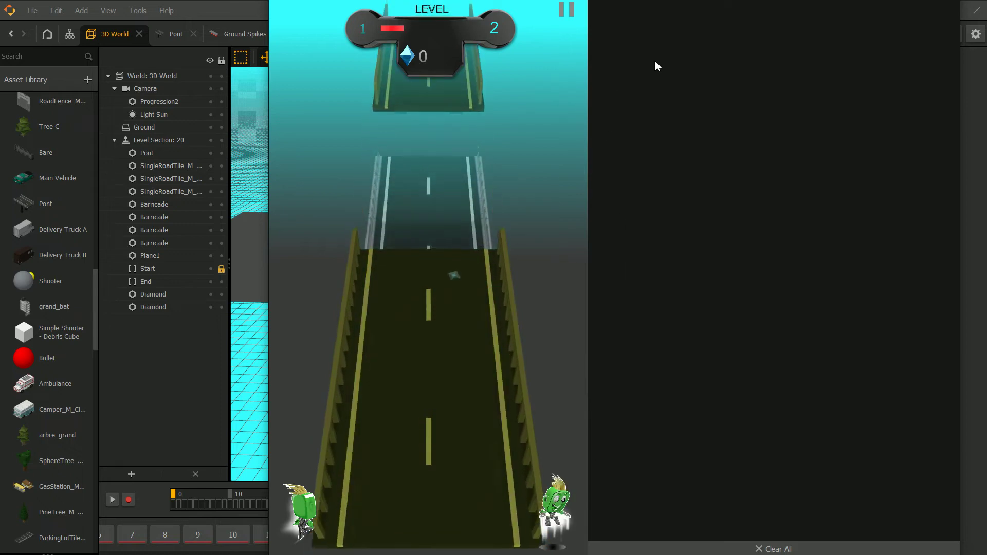
left_click(236, 262)
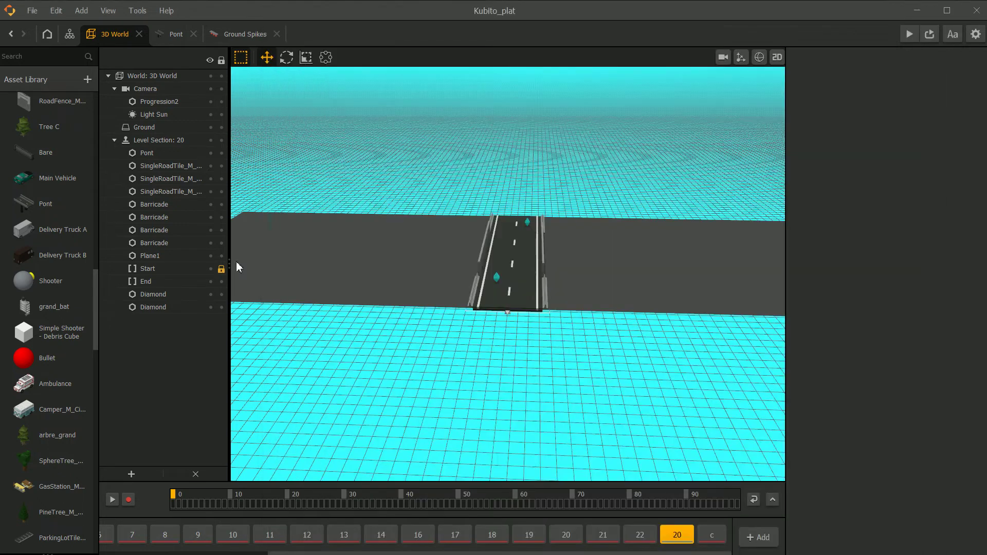
Lift the middle road tile off the bridge and delete it from the level section.
left_click(780, 57)
left_click(776, 57)
scroll(602, 295, "down", 1)
middle_click_drag(643, 240, 601, 256)
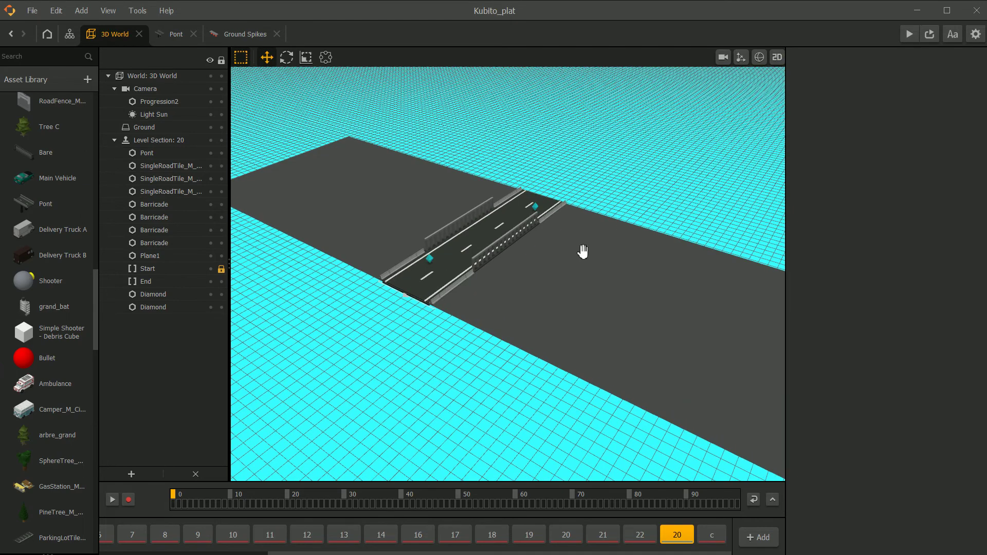
scroll(582, 252, "up", 2)
middle_click_drag(514, 271, 574, 278)
scroll(575, 278, "up", 2)
left_click(532, 267)
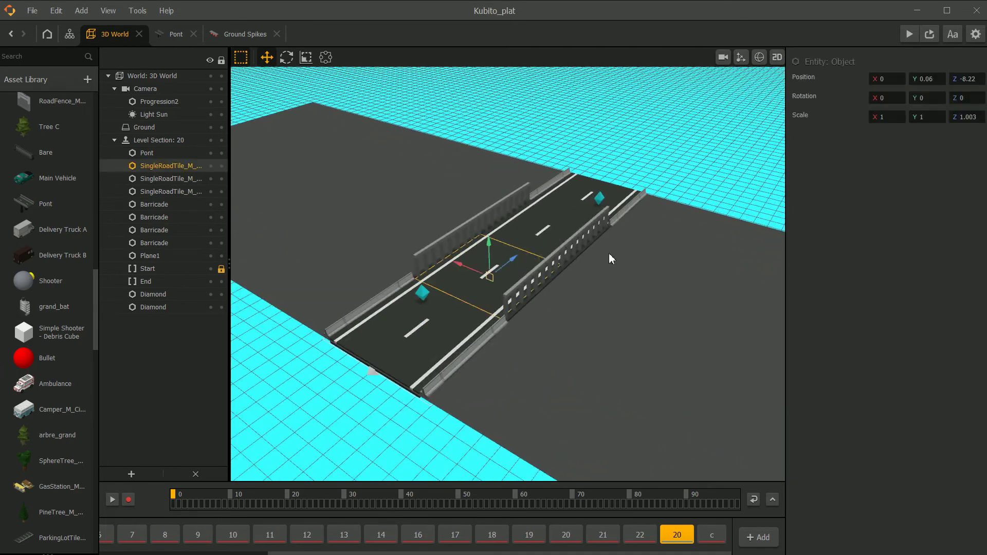
left_click(557, 240)
left_click(639, 177)
left_click(496, 282)
left_click_drag(489, 250, 550, 189)
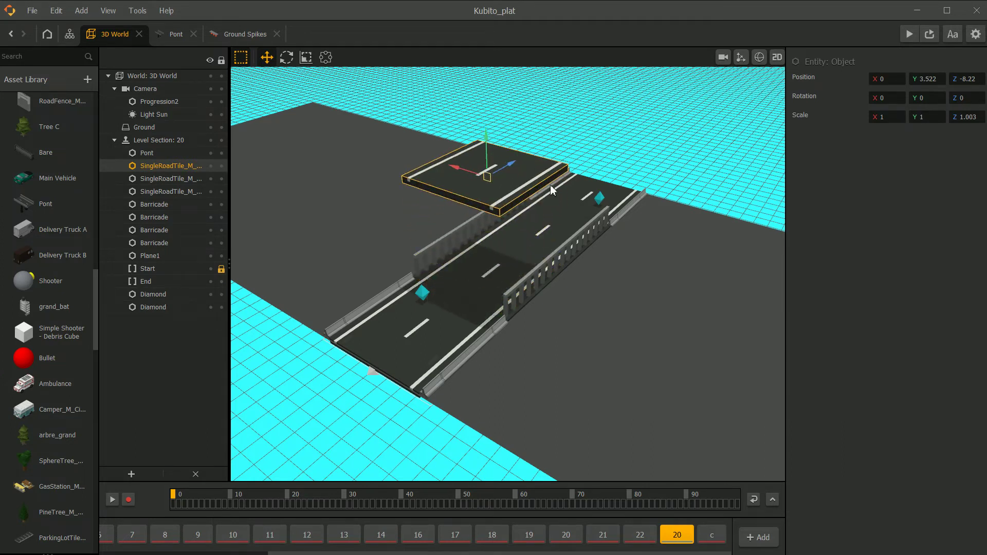
key("Delete")
Try raising the Pont bridge above the road, and undo the move.
left_click(482, 302)
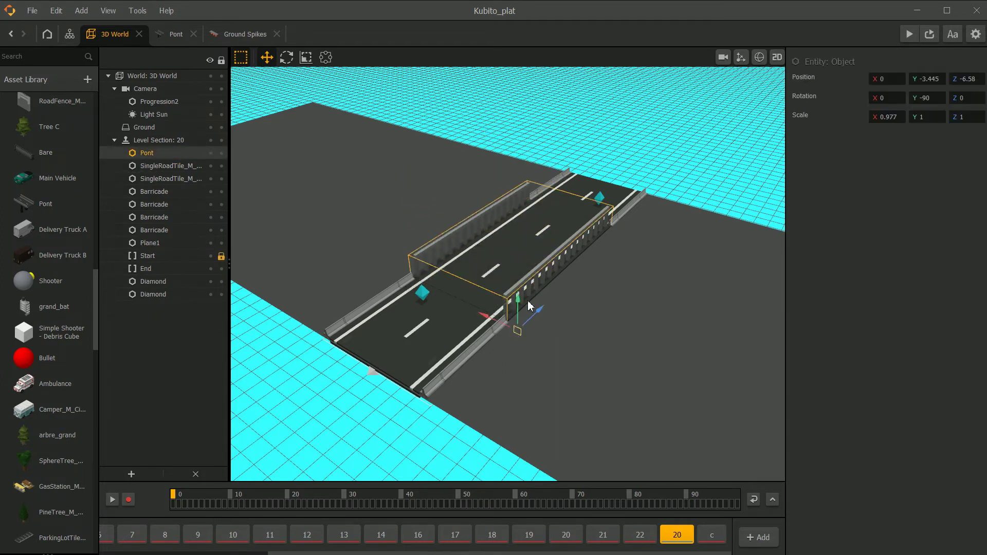
left_click_drag(520, 308, 503, 199)
key("ctrl+z")
Stretch one end of the Pont bridge along the road towards the adjoining tile, reaching an X scale of 0.981.
left_click(462, 333)
scroll(462, 333, "up", 3)
middle_click_drag(497, 330, 458, 370)
left_click(455, 298)
scroll(446, 300, "down", 3)
scroll(429, 315, "up", 5)
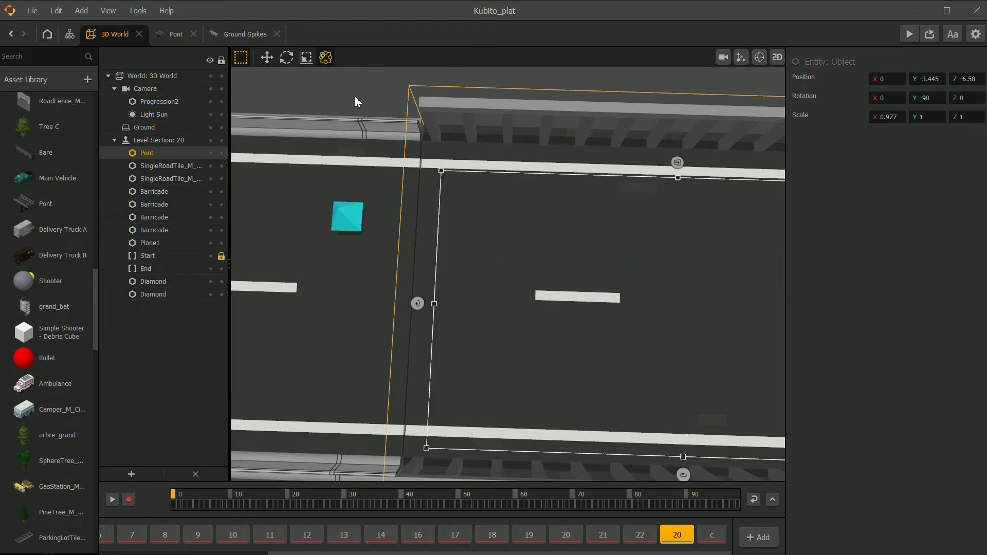
left_click(325, 58)
left_click_drag(416, 312, 439, 312)
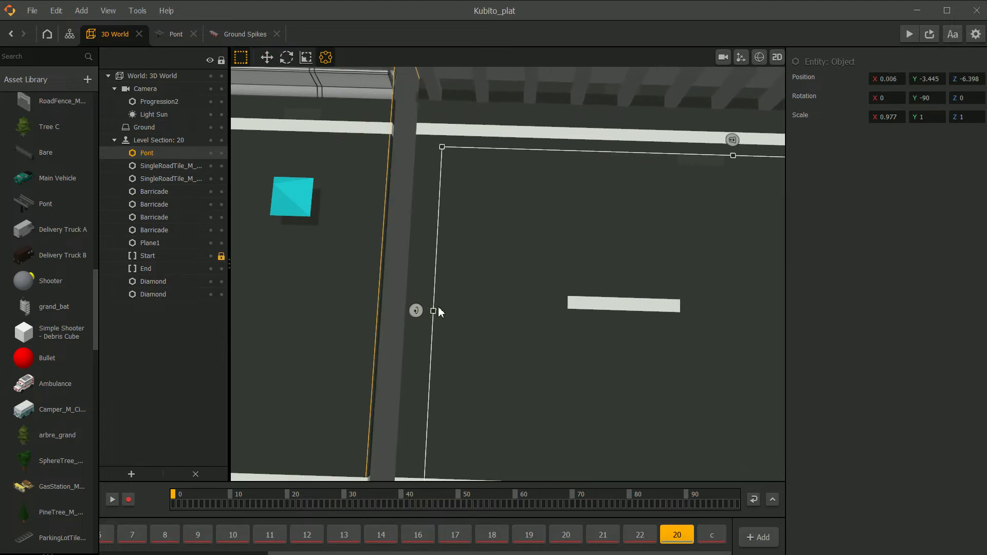
key("ctrl+z")
mouse_move(417, 312)
left_mouse_down()
mouse_move(405, 311)
mouse_move(426, 315)
mouse_move(414, 313)
left_mouse_up()
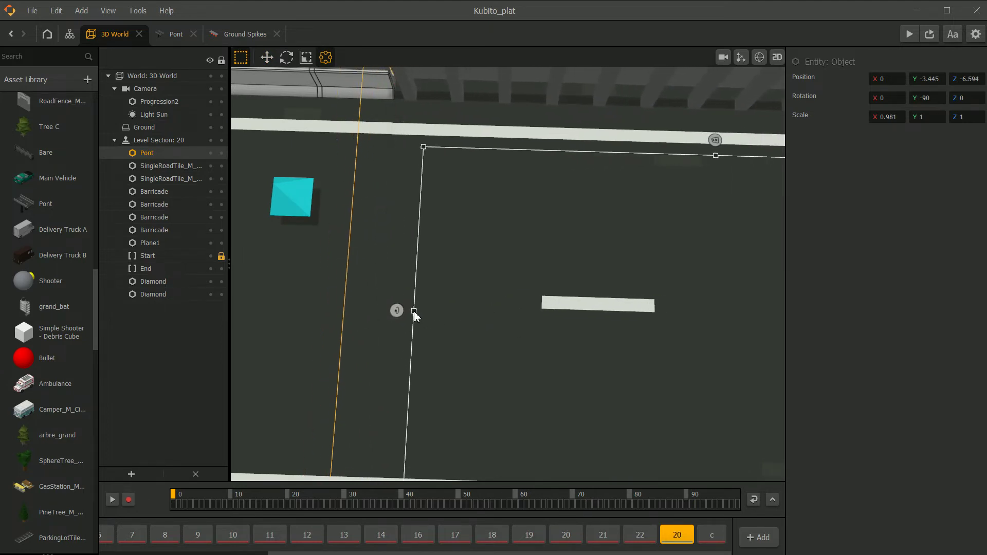
scroll(419, 319, "down", 3)
scroll(392, 308, "up", 3)
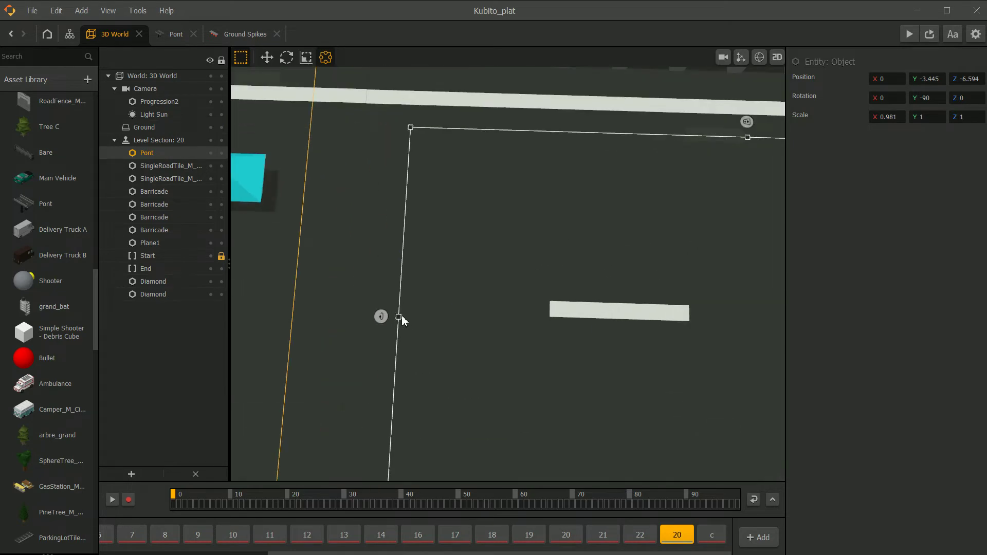
scroll(431, 307, "down", 5)
scroll(429, 303, "down", 1)
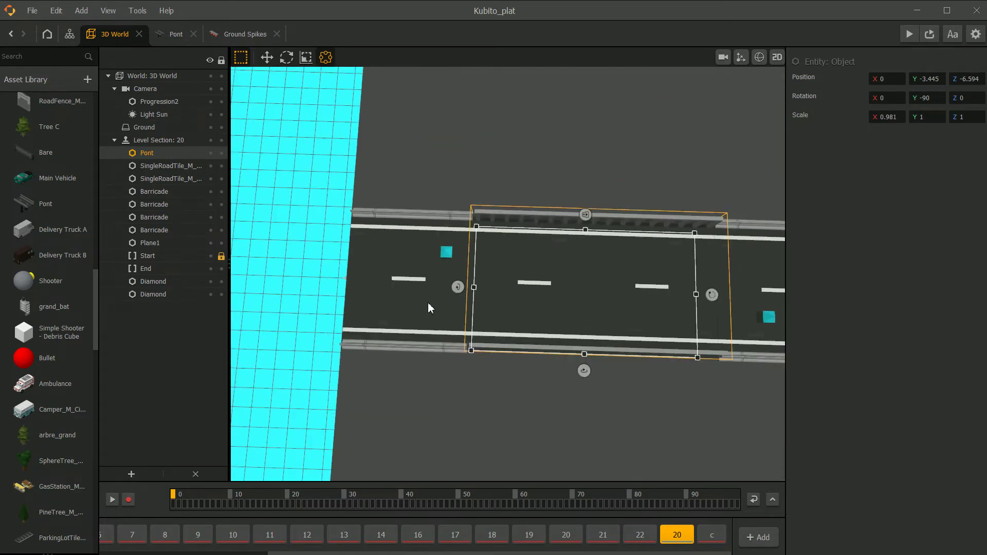
Stretch the opposite end of the Pont bridge to meet the other road tile, at an X scale of 0.985, and deselect it.
left_click(283, 309)
middle_click_drag(506, 308, 541, 297)
left_click(607, 230)
middle_click_drag(503, 235, 380, 233)
scroll(380, 234, "up", 3)
middle_click_drag(438, 205, 490, 330)
scroll(483, 308, "up", 3)
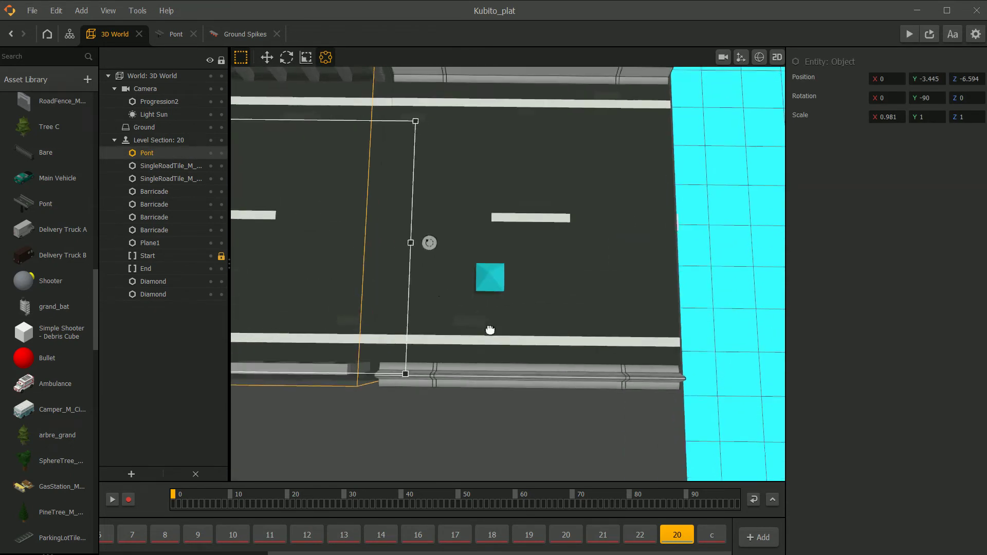
scroll(490, 330, "up", 4)
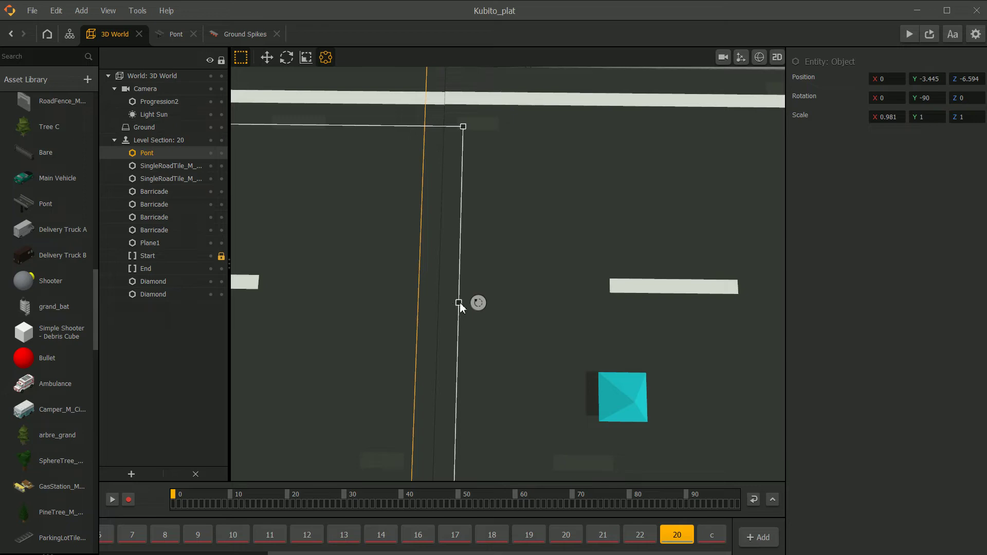
left_click_drag(461, 303, 463, 304)
scroll(535, 370, "down", 5)
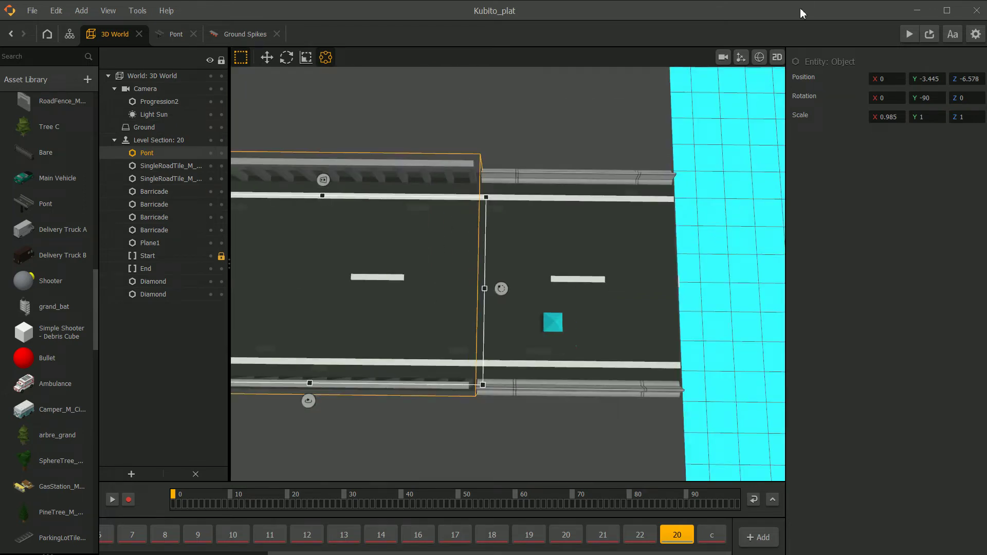
left_click(744, 117)
scroll(525, 264, "down", 3)
middle_click_drag(524, 276, 322, 96)
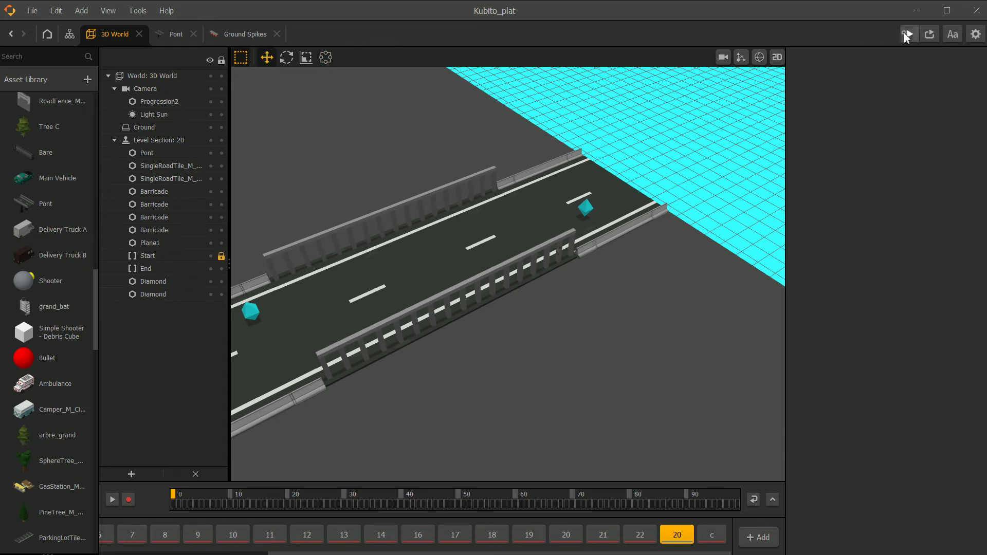
Play-test the lengthened bridge in the game preview and close the preview.
key("F5")
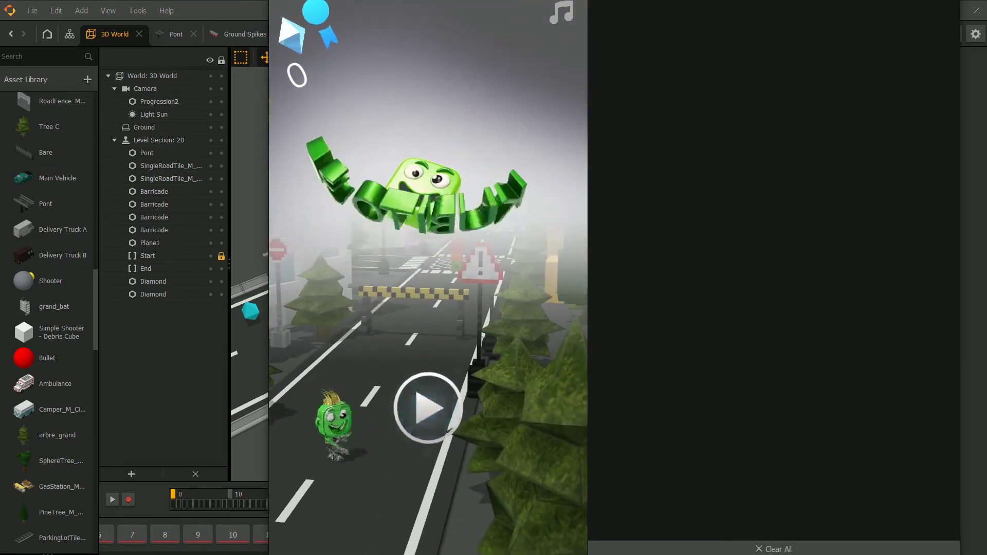
left_click(479, 425)
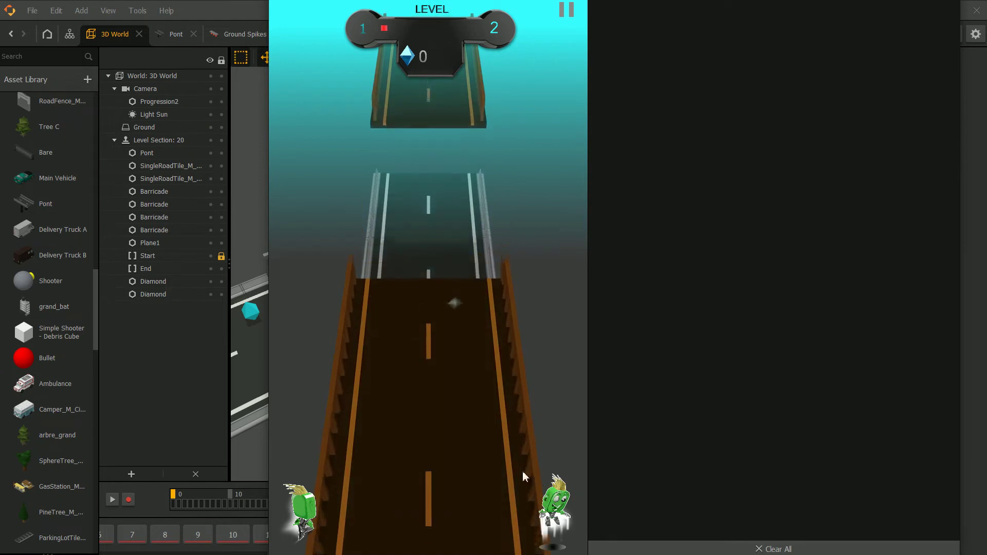
key("Escape")
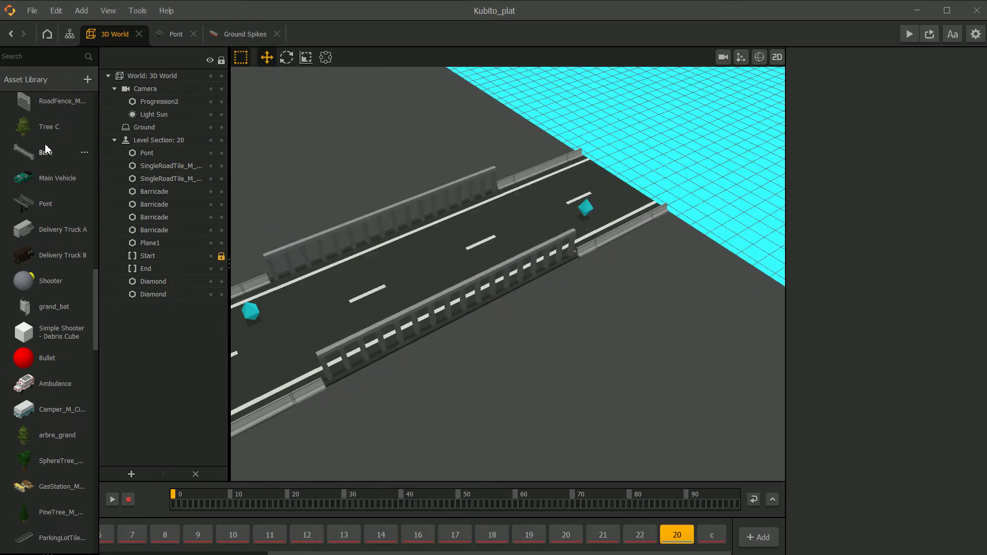
Find the Pont asset in the library and set its physics to Dynamic.
scroll(47, 148, "up", 5)
scroll(62, 446, "up", 5)
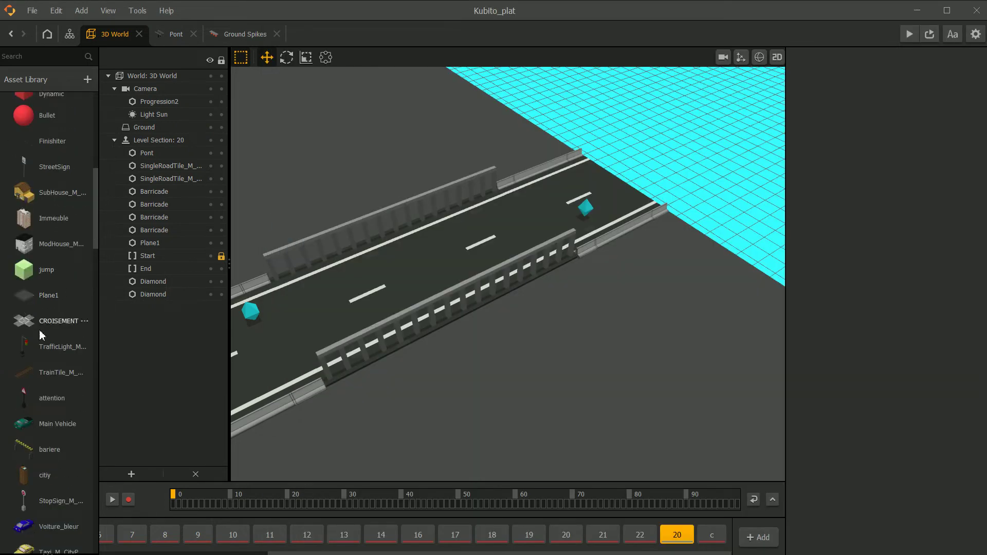
scroll(42, 301, "up", 6)
scroll(57, 195, "down", 12)
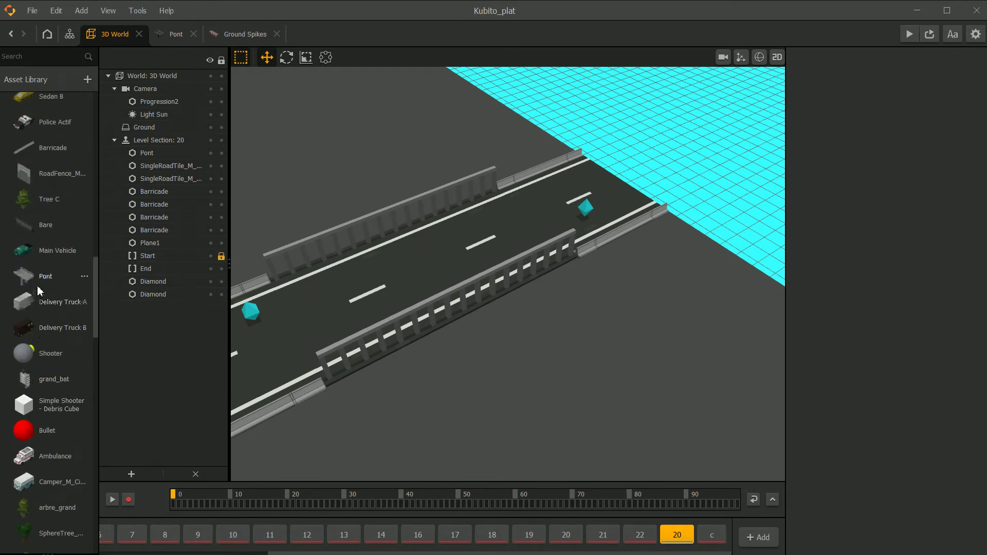
left_click(39, 285)
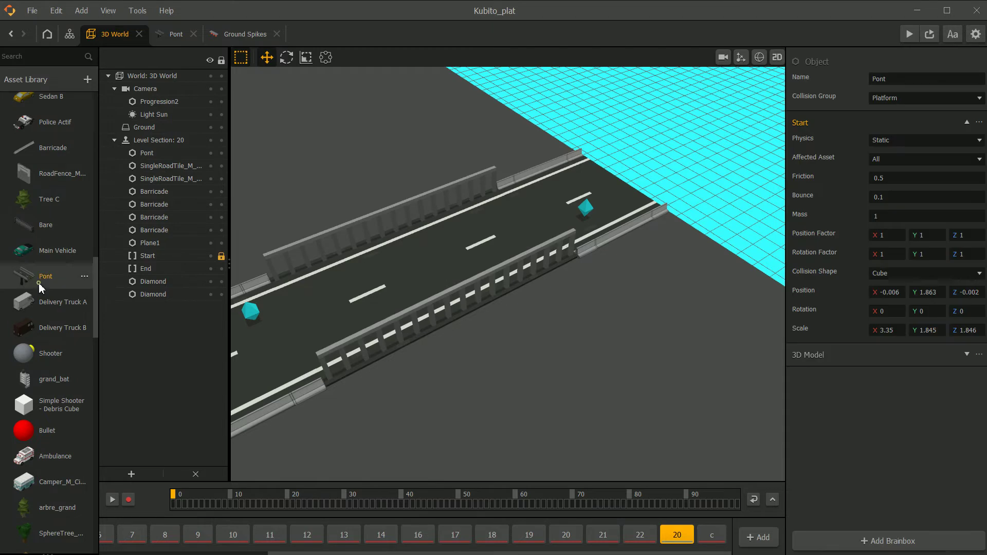
left_click(910, 143)
left_click(916, 179)
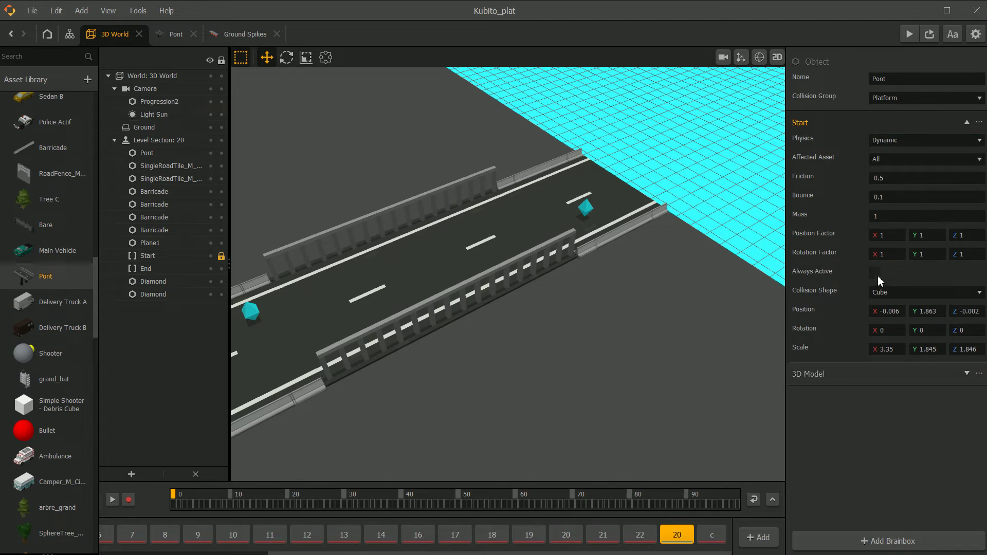
Show the collision shapes and lower the bridge's collision cube slightly in the 2D view, to a Y position of 1.844.
left_click(759, 58)
middle_click_drag(465, 219, 560, 202)
right_click_drag(560, 202, 524, 270)
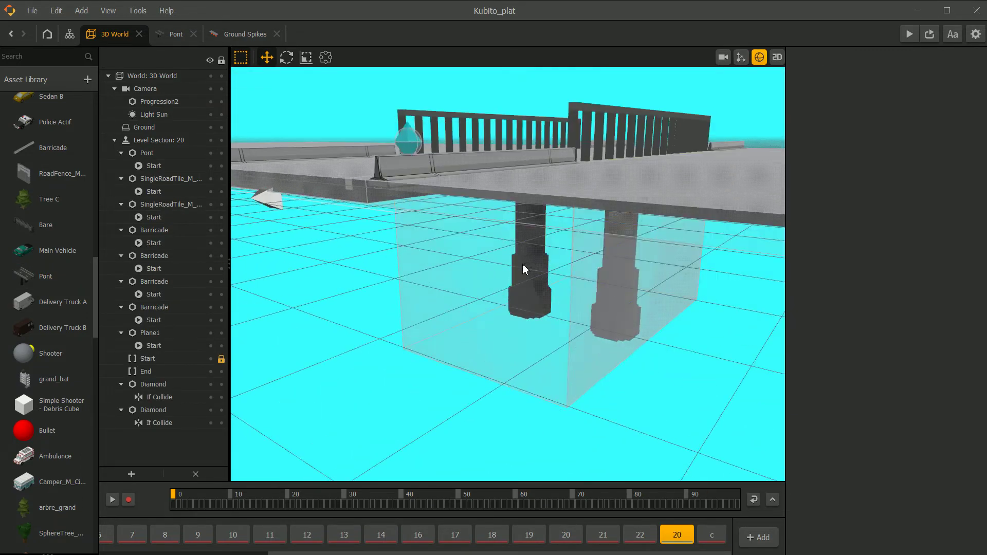
left_click(524, 269)
left_click(776, 58)
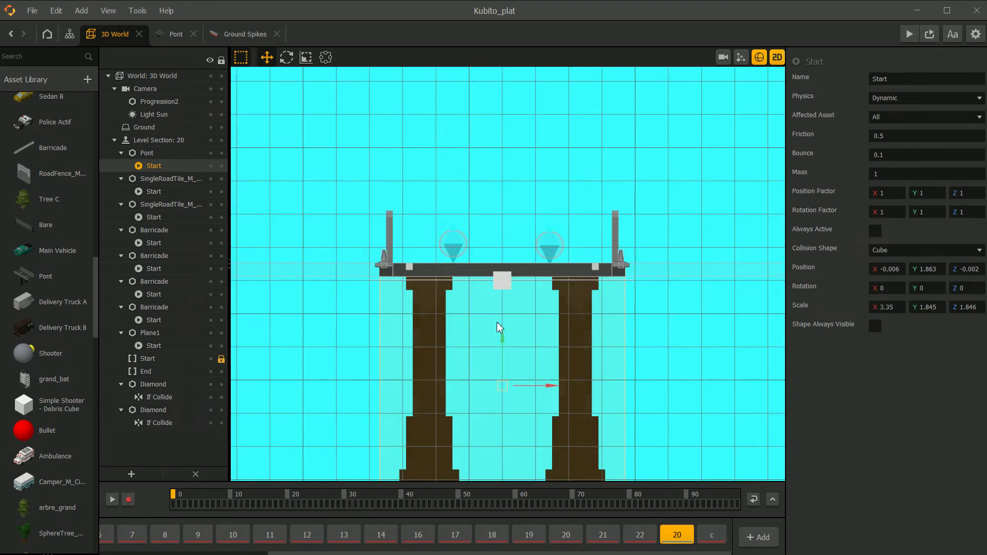
scroll(499, 343, "up", 1)
left_click_drag(500, 368, 489, 369)
left_click(776, 57)
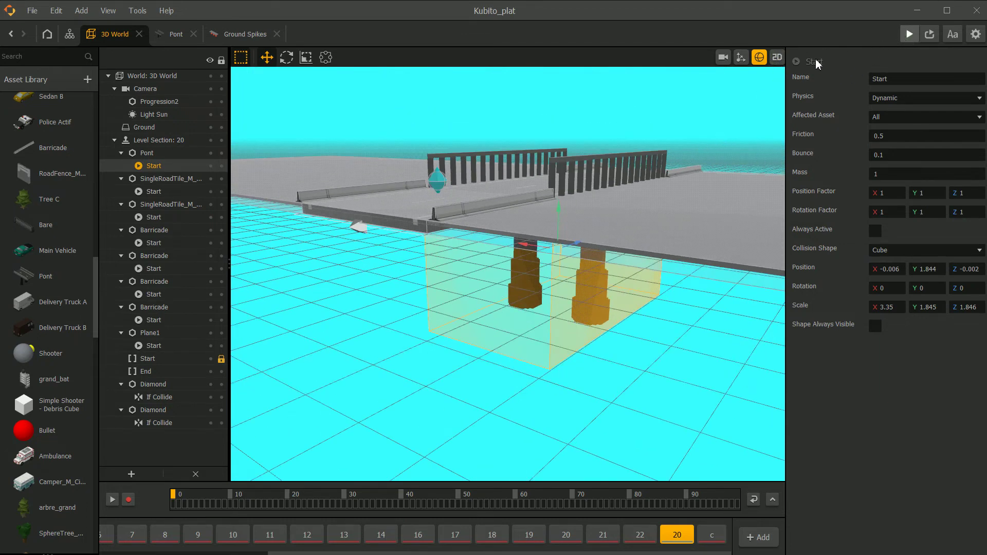
Play-test the level with the bridge set to Dynamic physics and close the preview.
left_click(908, 34)
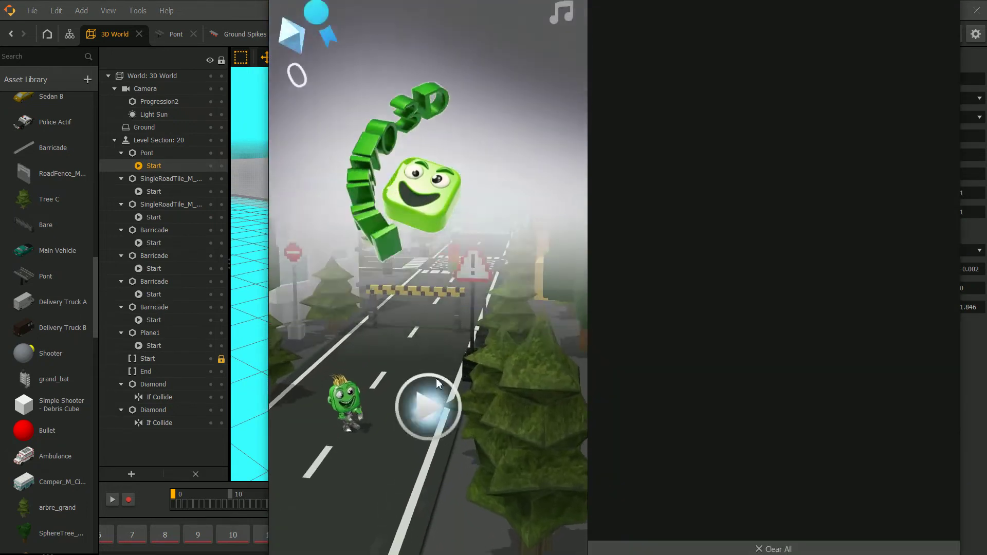
left_click(433, 379)
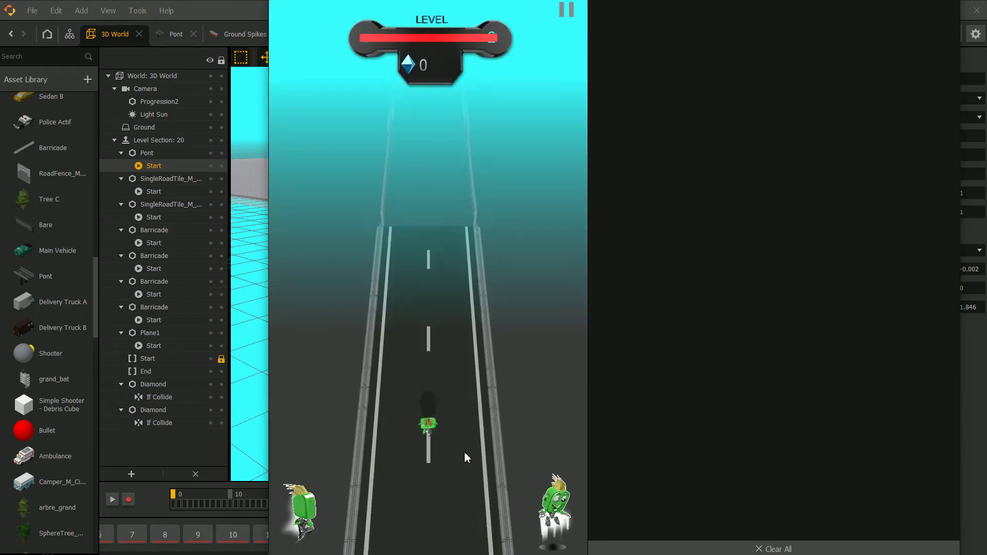
left_click(469, 438)
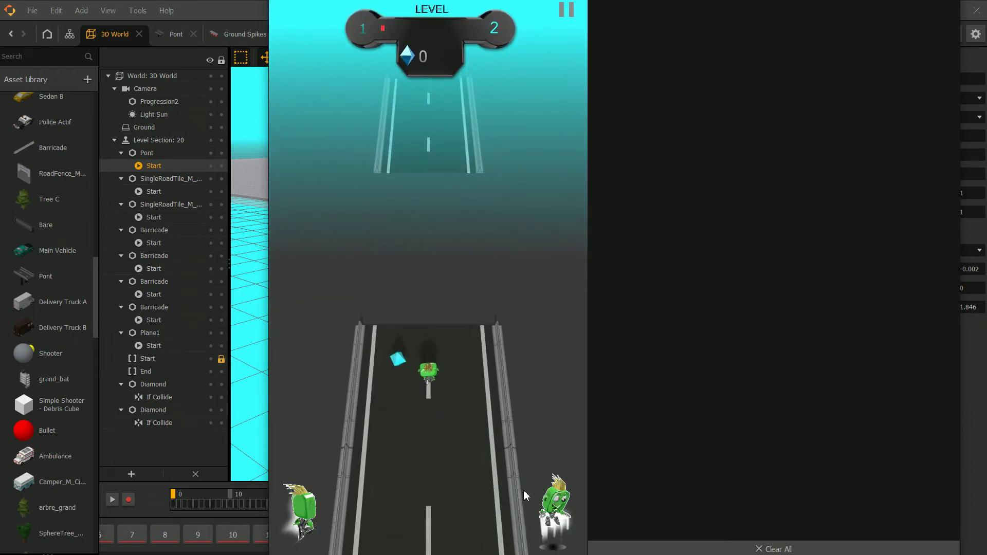
left_click(534, 496)
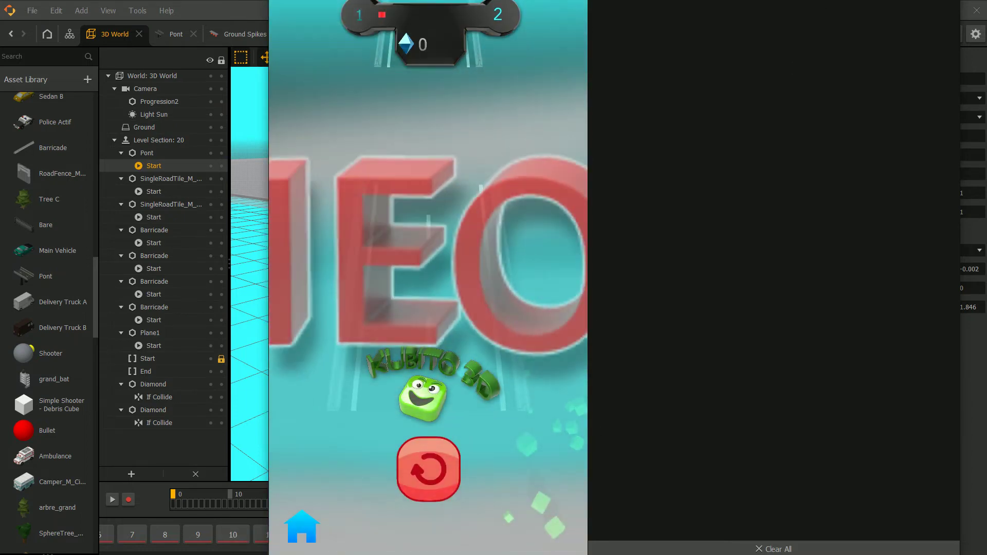
key("Escape")
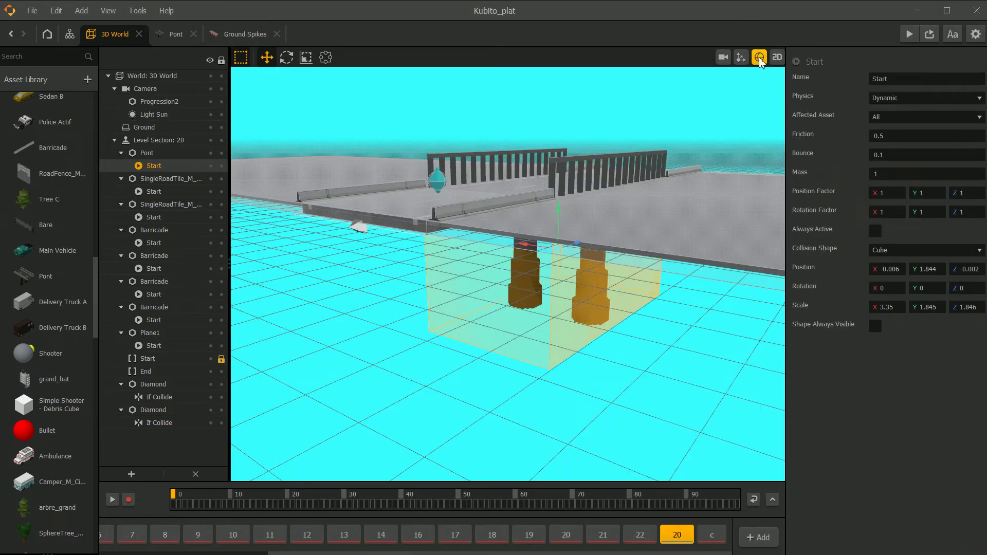
Set the bridge's Start physics to Static, then briefly open and close the game preview.
left_click(894, 101)
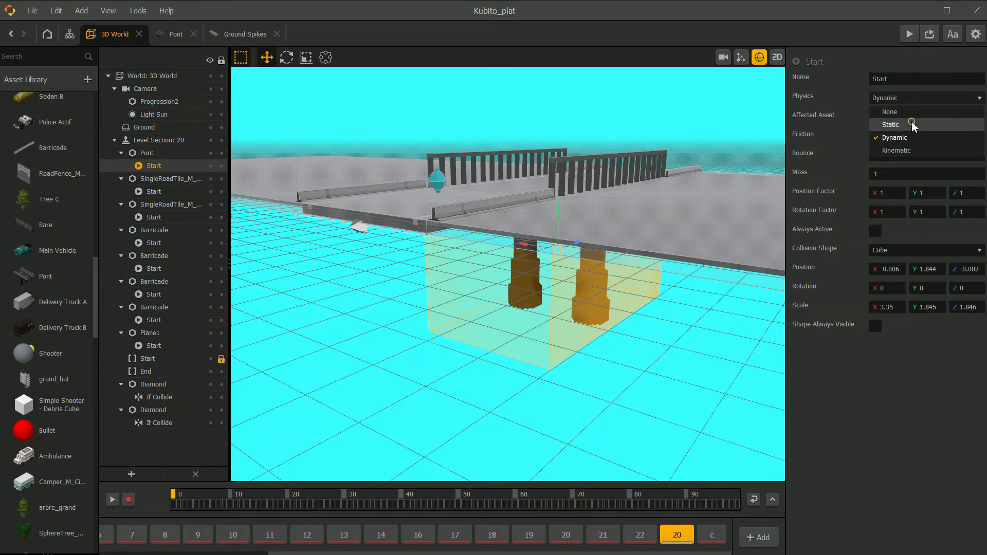
left_click(912, 125)
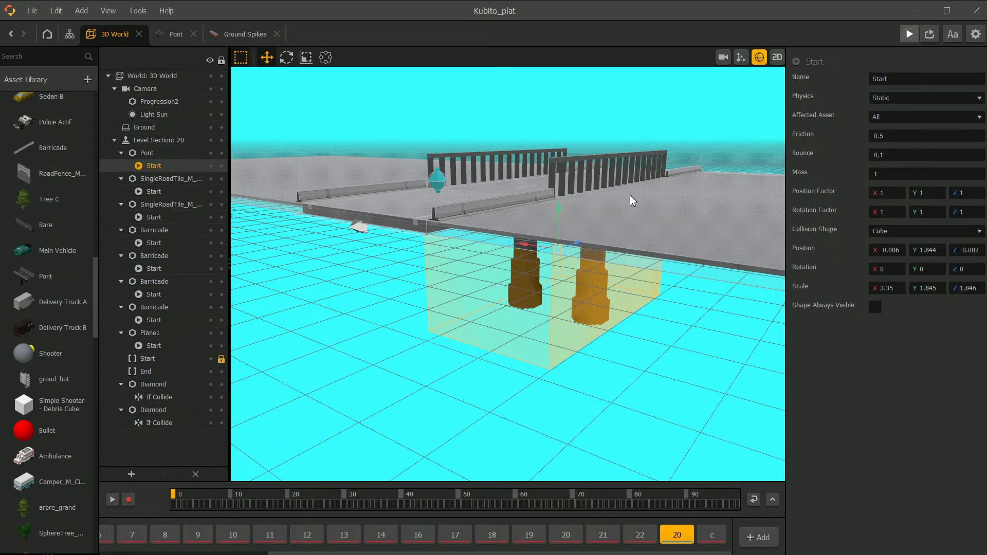
key("ctrl+p")
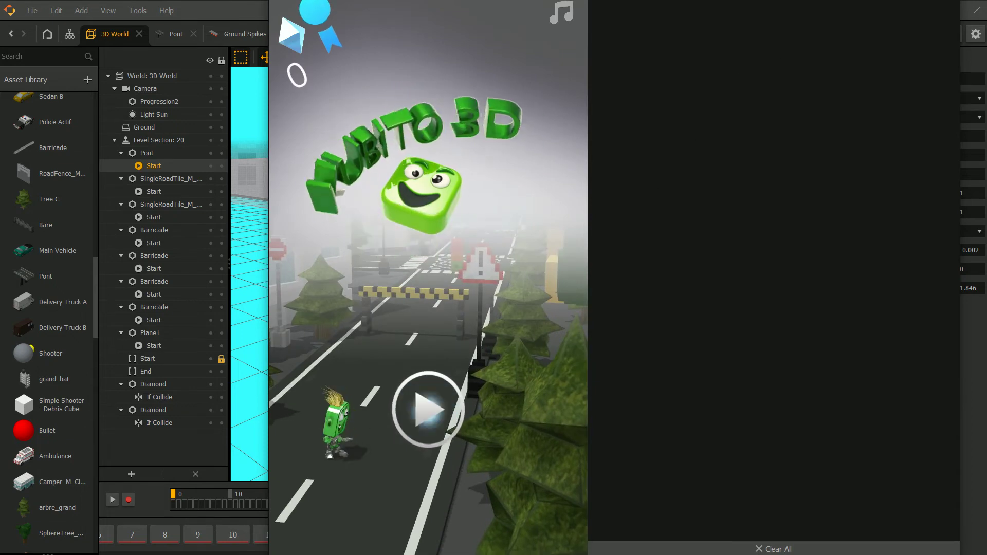
key("Escape")
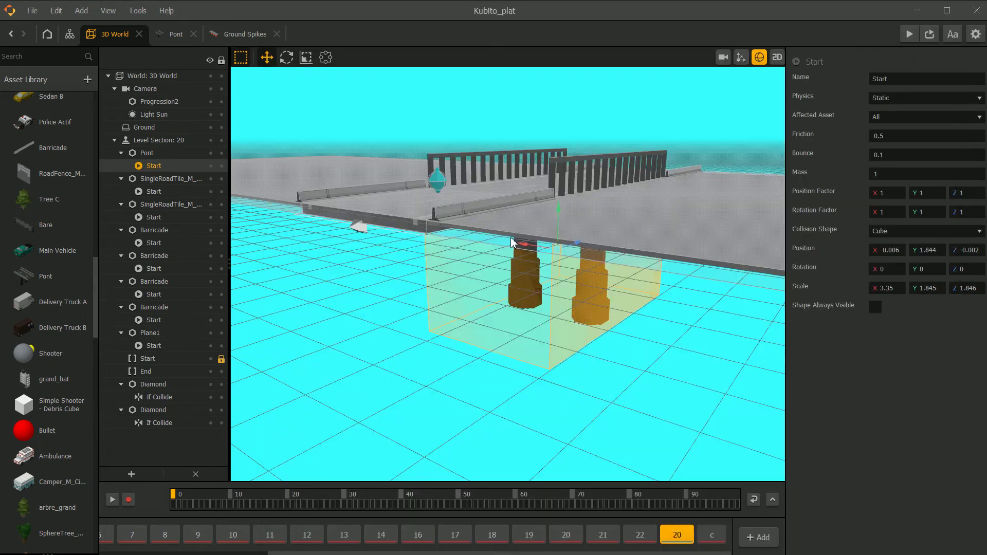
Flatten the bridge's collision cube to the deck thickness in the 2D view, with a Y scale of 0.086 and Y position of 3.602.
left_click(776, 58)
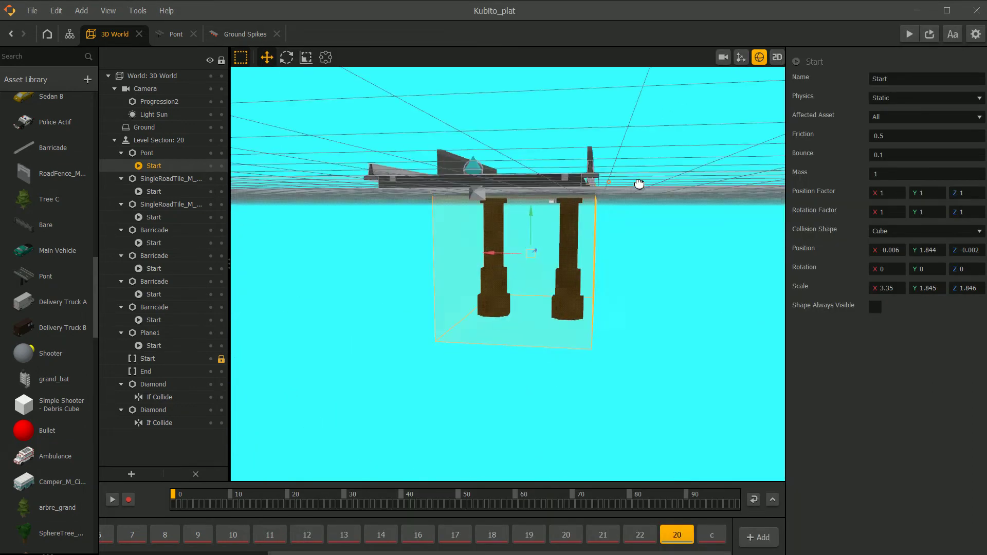
left_click(777, 58)
left_click(325, 58)
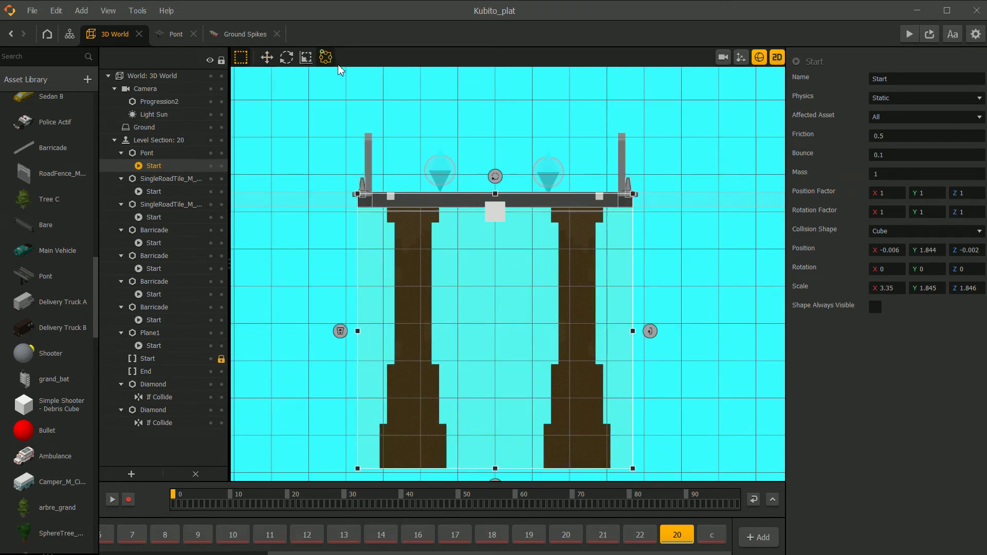
left_click_drag(497, 471, 472, 210)
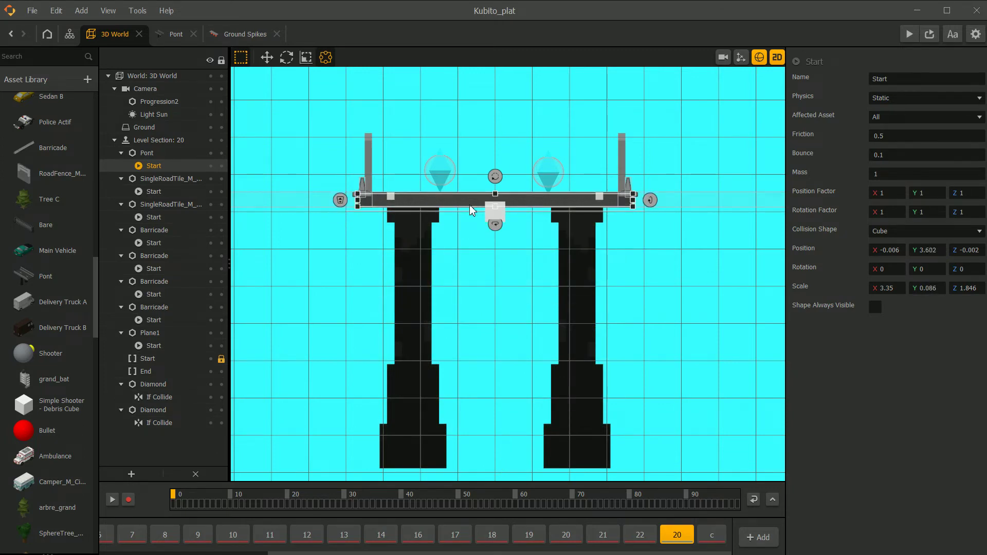
scroll(551, 185, "up", 3)
left_click(776, 58)
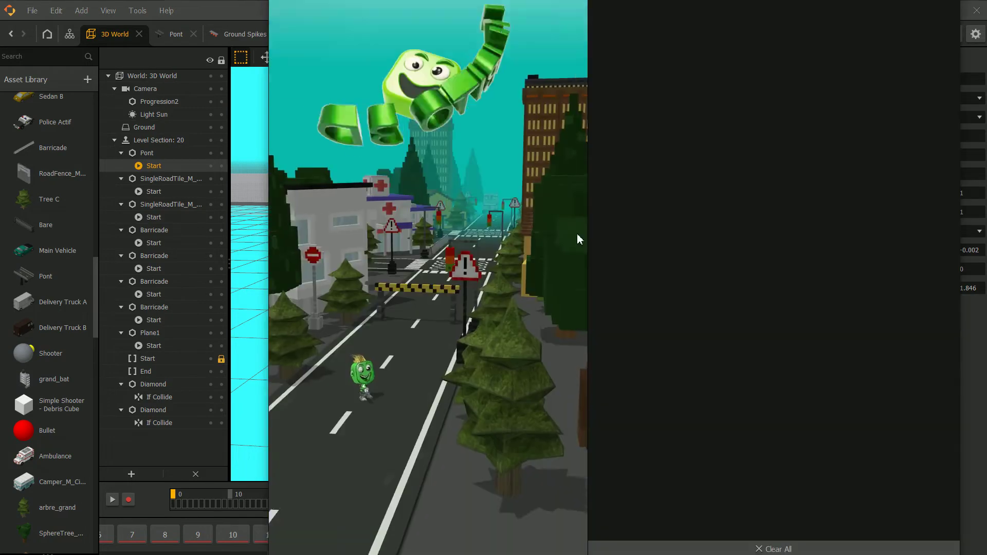
Start the game in the preview, and close the BB LOGO folder window on the desktop.
left_click(440, 409)
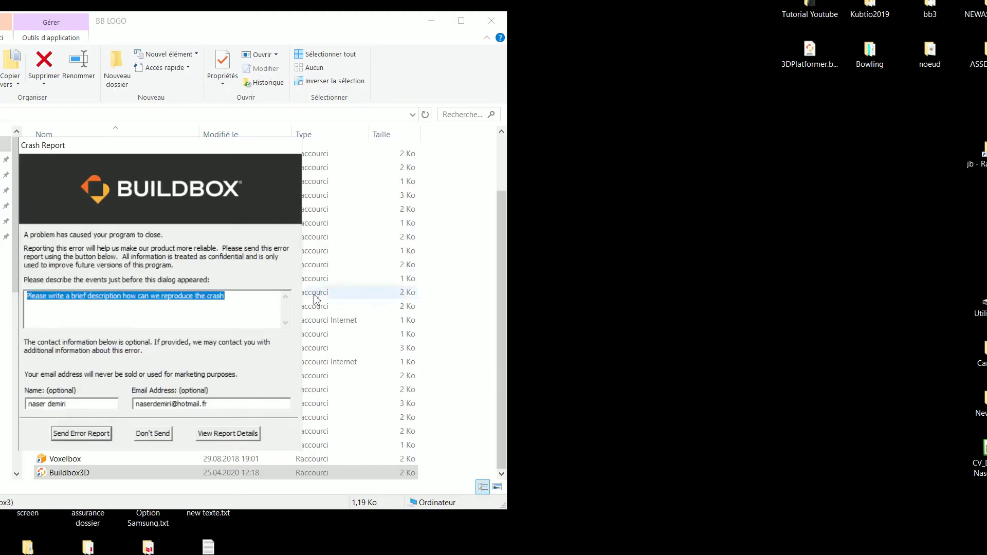
left_click(492, 30)
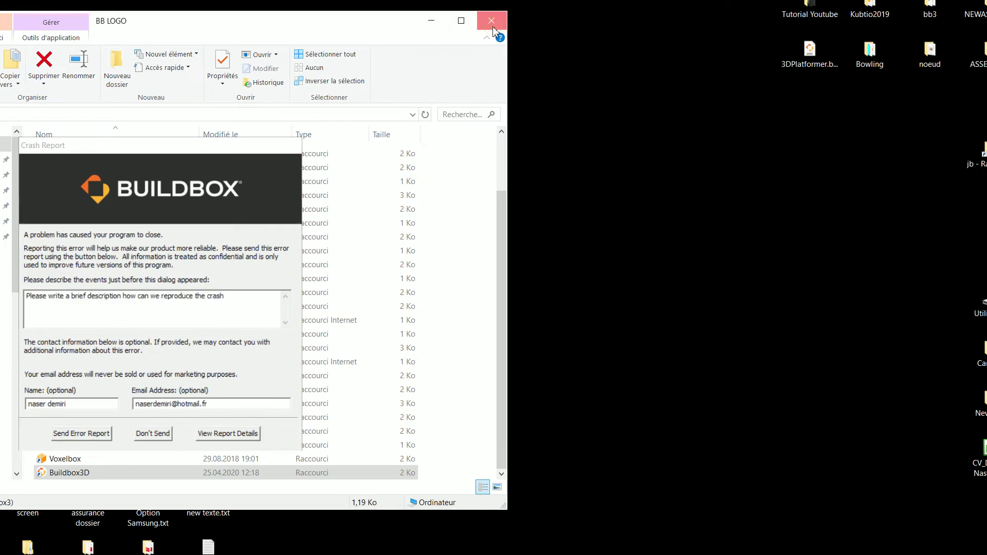
left_click(492, 28)
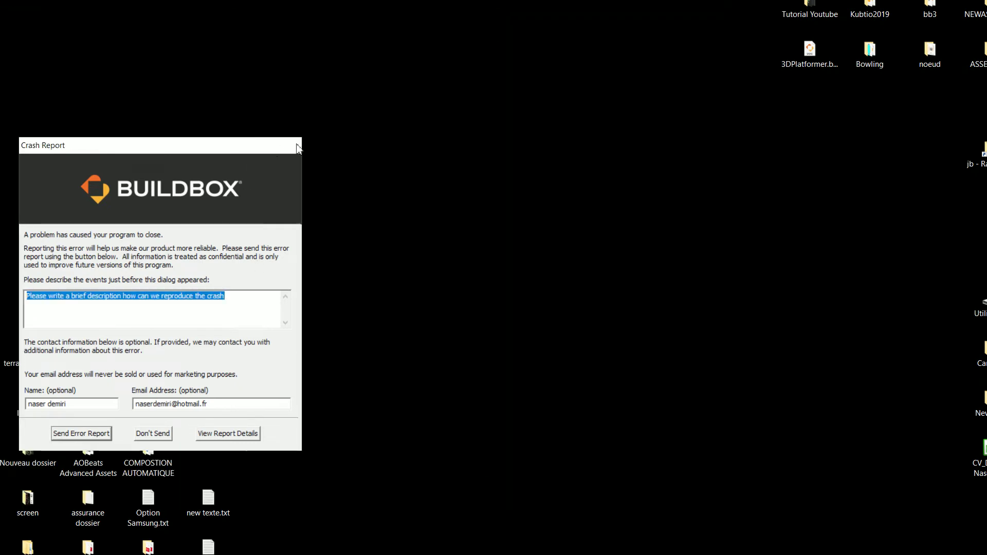
Dismiss the crash report without sending it, relaunch Buildbox3D from the BB LOGO folder, close that folder and refresh the desktop.
left_click(163, 435)
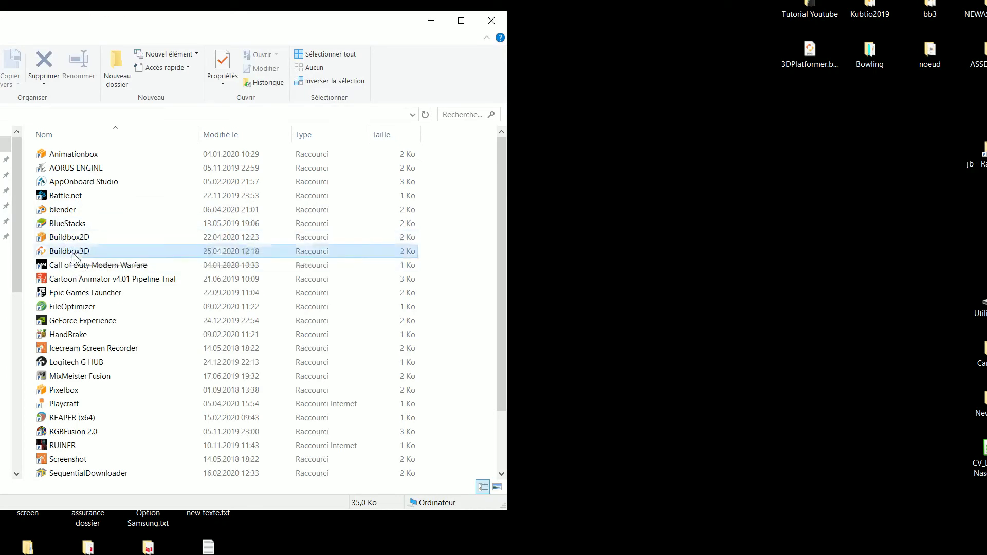
double_click(74, 252)
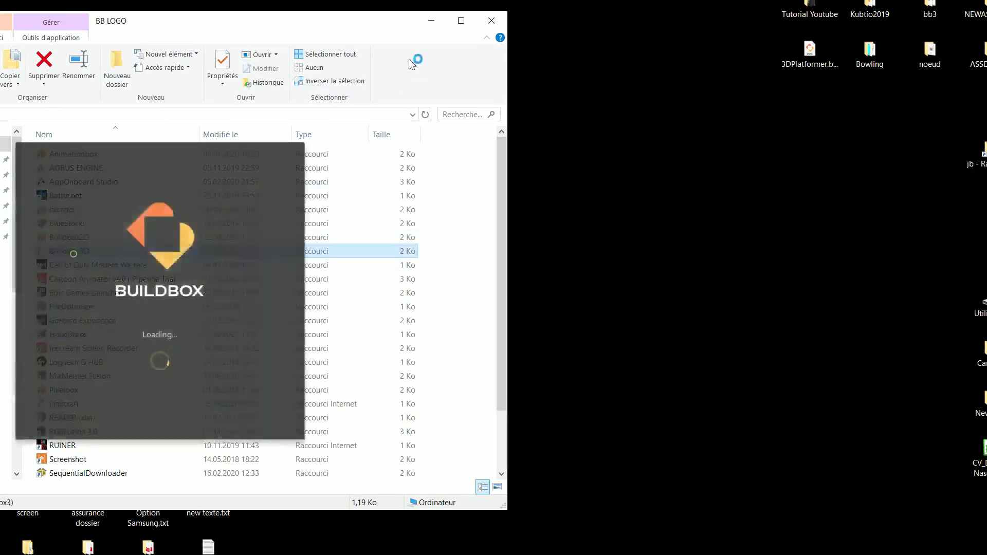
left_click(483, 21)
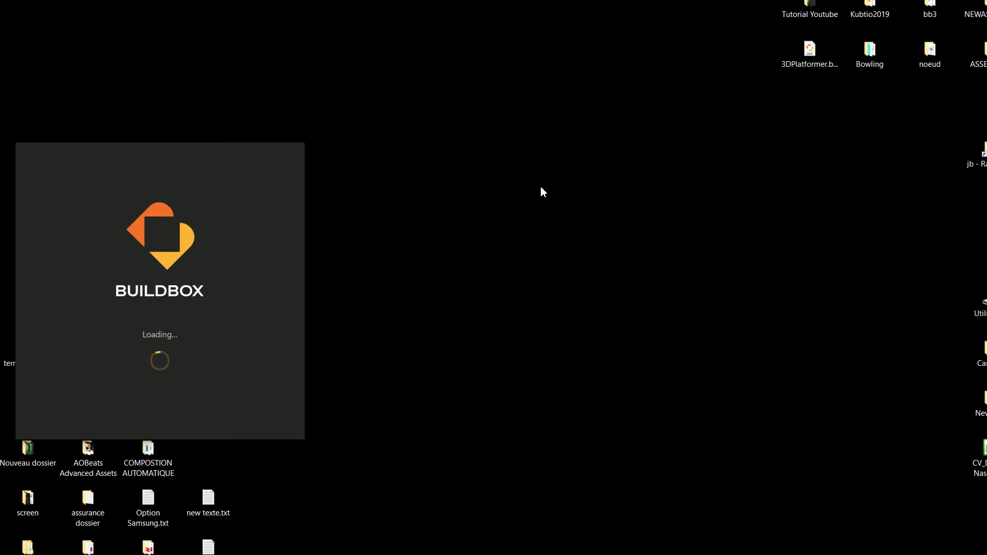
right_click(633, 145)
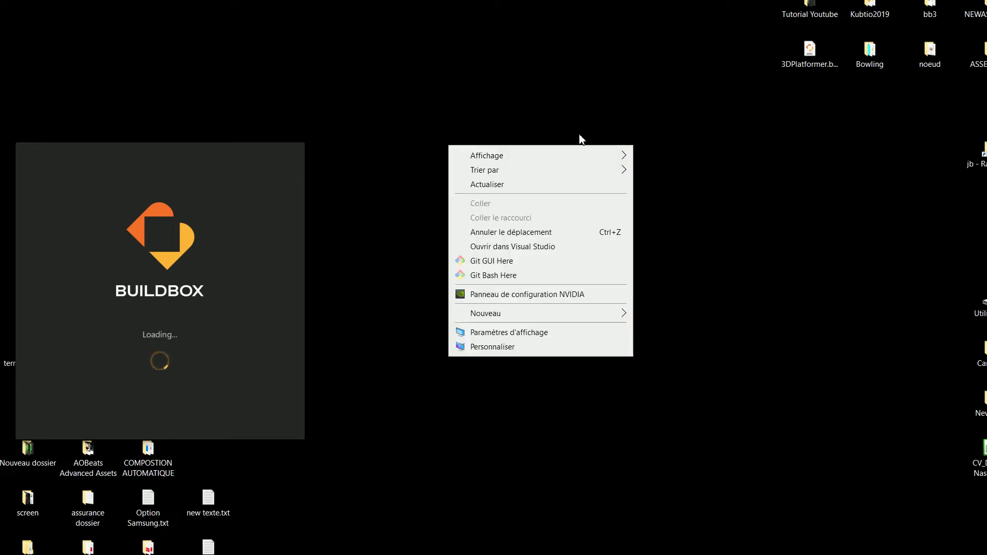
left_click(516, 185)
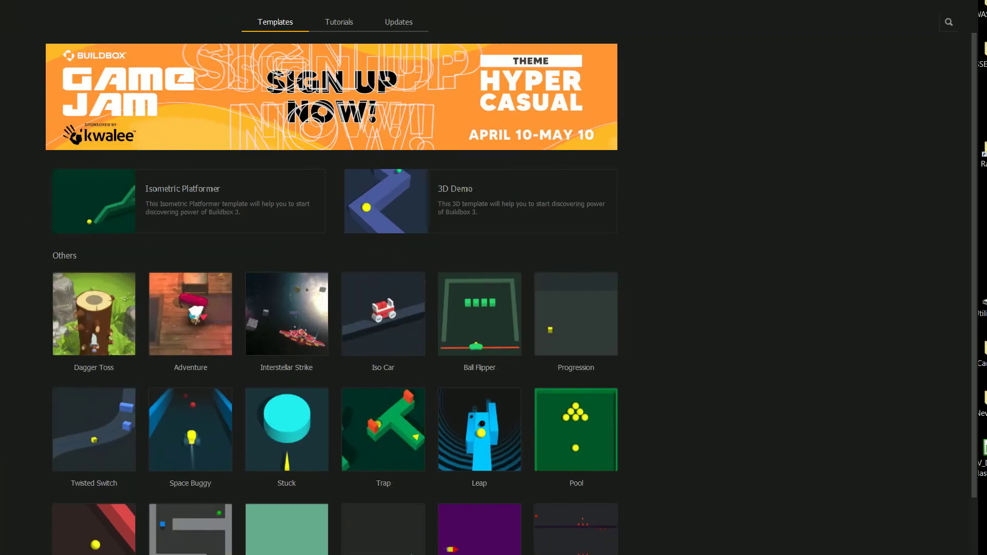
Reposition and enlarge the Buildbox window, and open the recent project Kubito_plat.
left_click_drag(0, 0, 40, 213)
left_click_drag(334, 218, 296, 10)
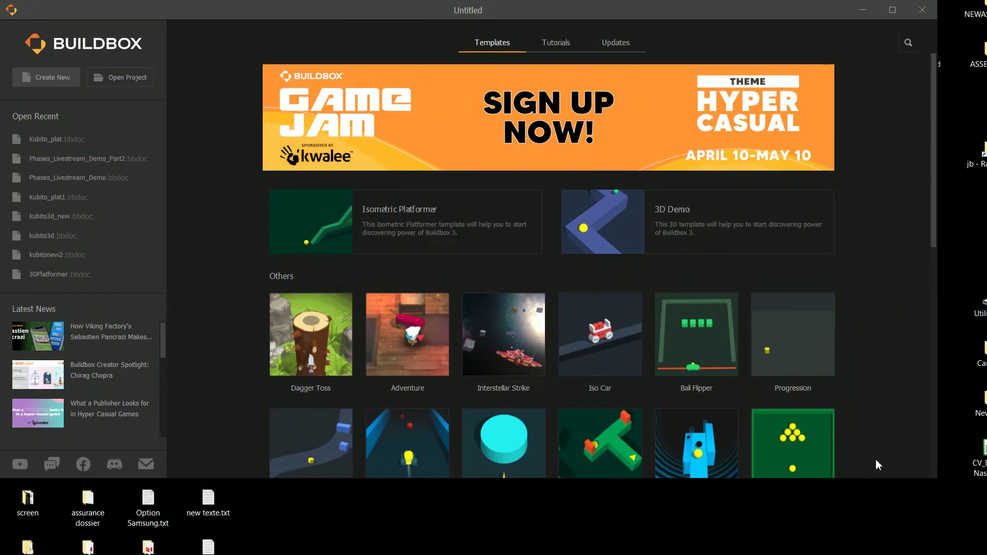
left_click_drag(946, 482, 980, 553)
left_click(60, 147)
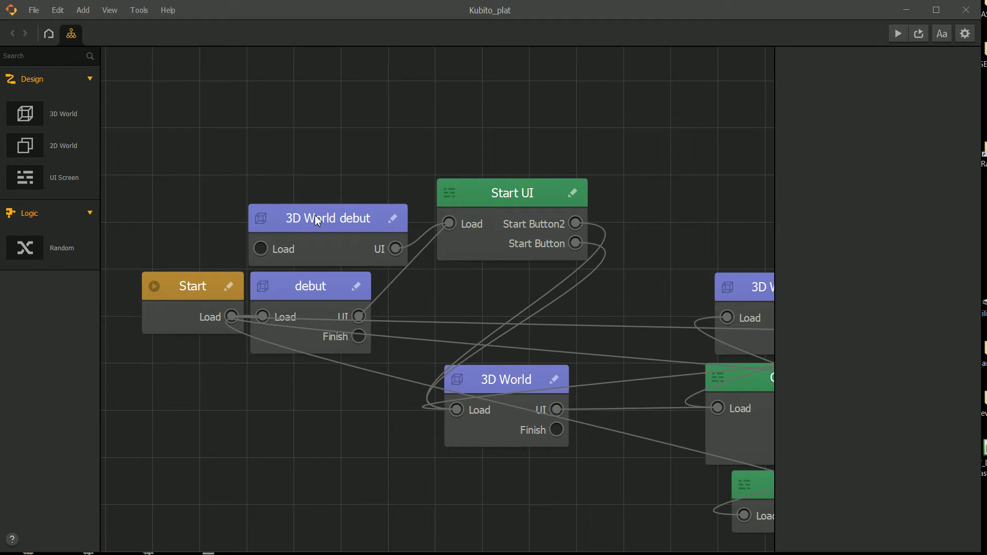
Play-test the game preview by making the character jump, and close the preview.
scroll(640, 151, "down", 3)
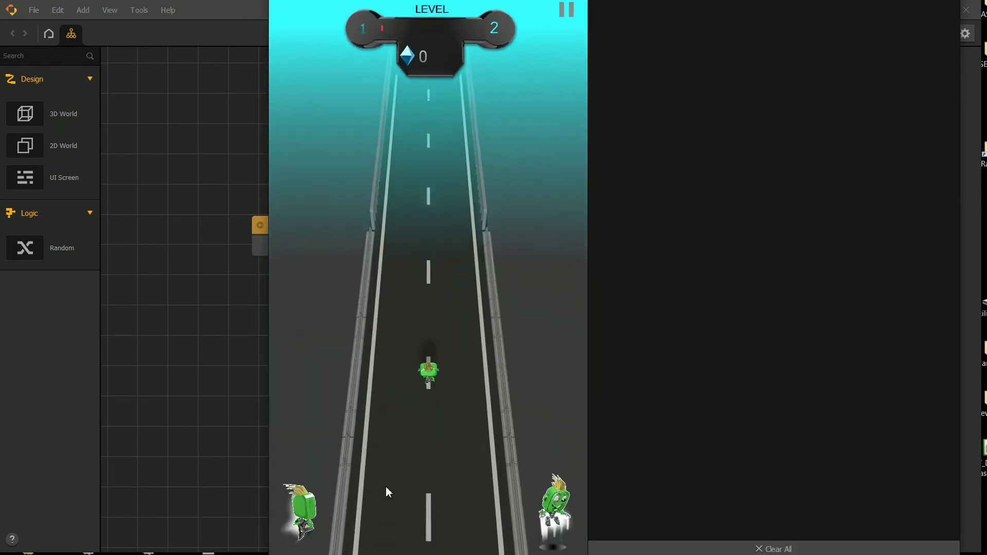
left_click(562, 508)
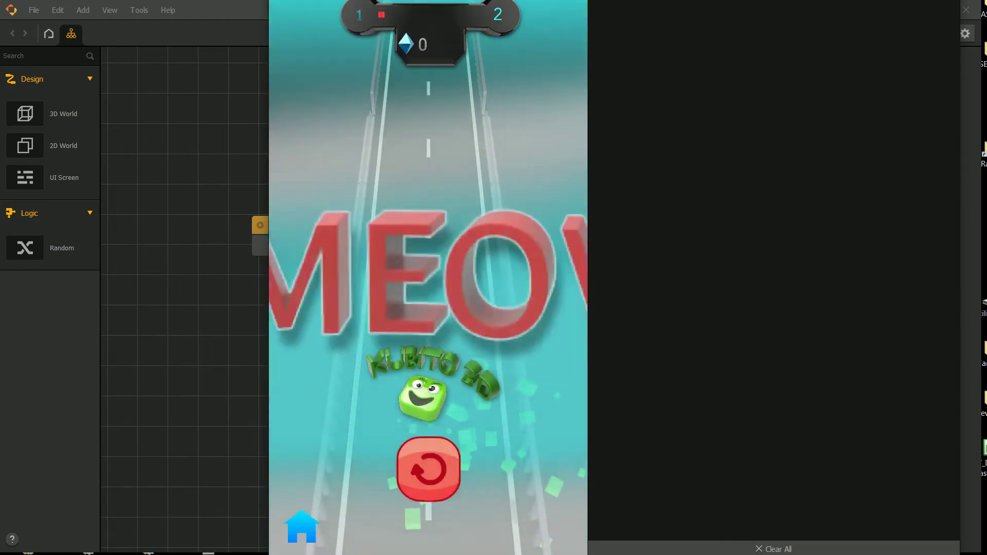
left_click(227, 226)
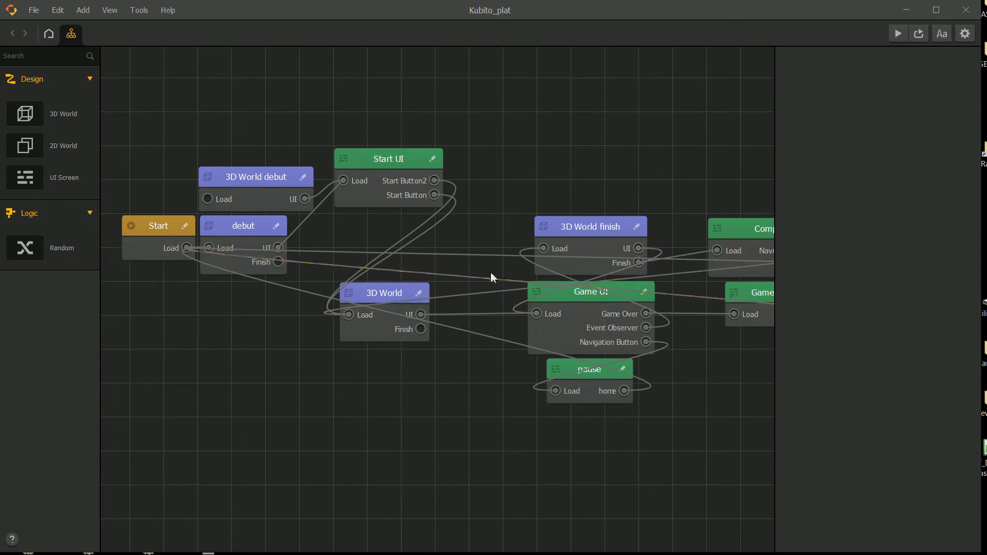
Open the 3D World scene and bring up level section 20 containing the bridge.
double_click(381, 295)
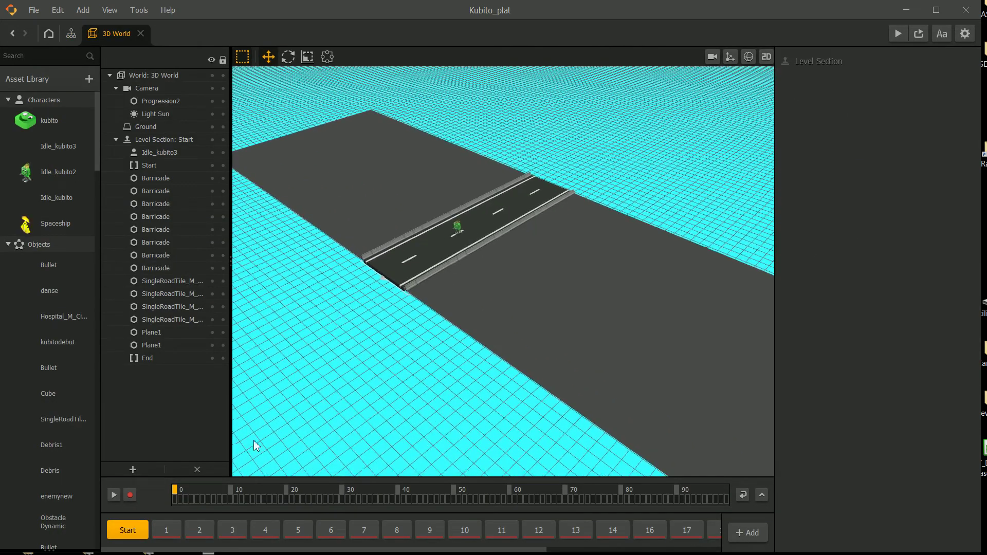
left_click_drag(484, 551, 643, 550)
left_click(686, 530)
middle_click_drag(374, 253, 502, 304)
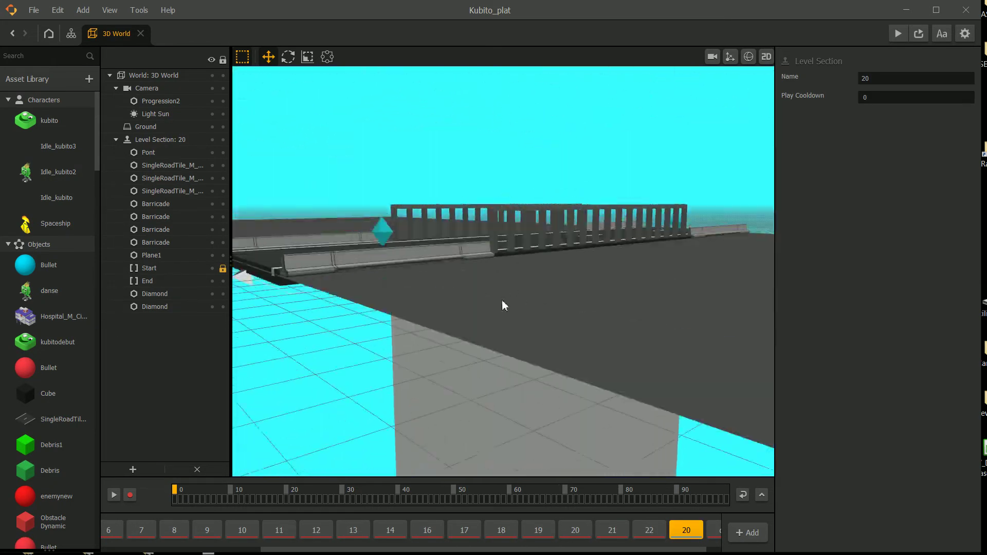
Inspect the Pont entity's placement and the SingleRoadTile asset's physics and collision settings.
left_click(461, 370)
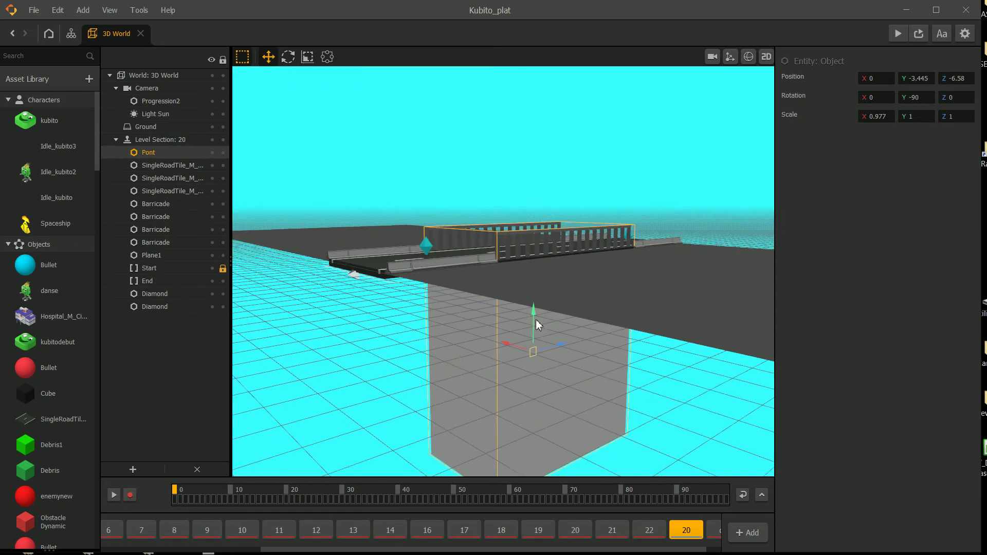
scroll(46, 350, "down", 3)
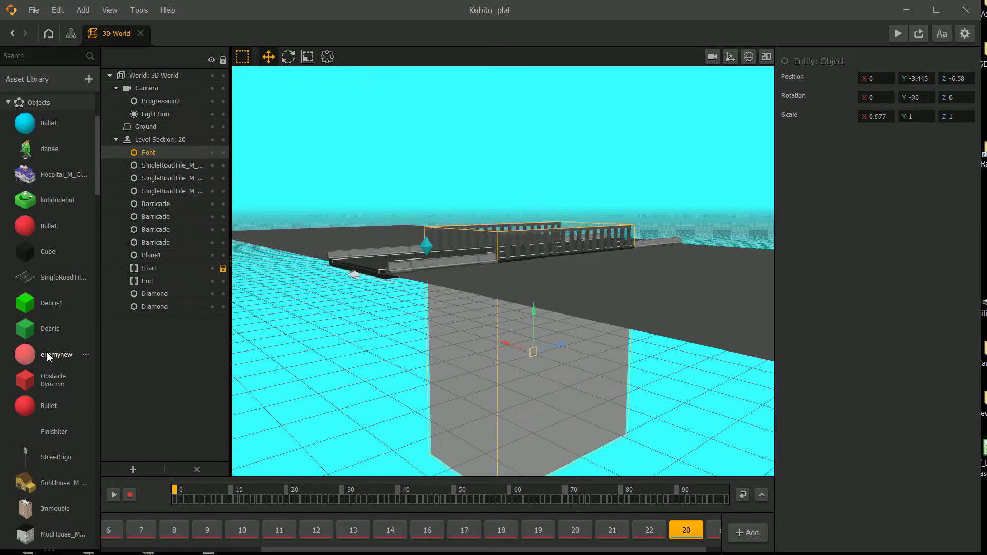
left_click(62, 283)
scroll(40, 216, "up", 1)
scroll(43, 222, "down", 1)
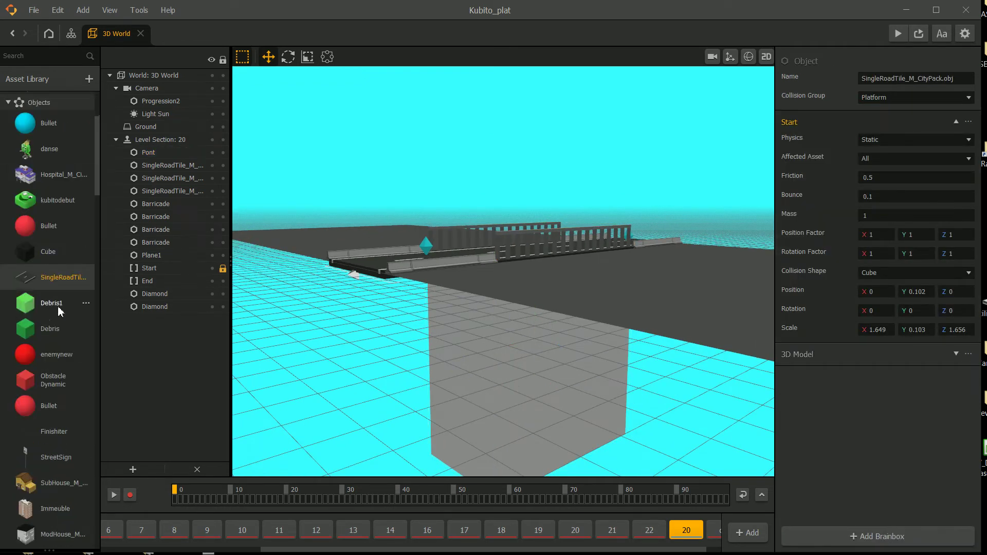
Shrink the Plane1 ground to end at the bridge's first edge, with a Z scale of 1.669 and Z position of -11.544.
middle_click_drag(495, 286, 532, 315)
left_click(513, 342)
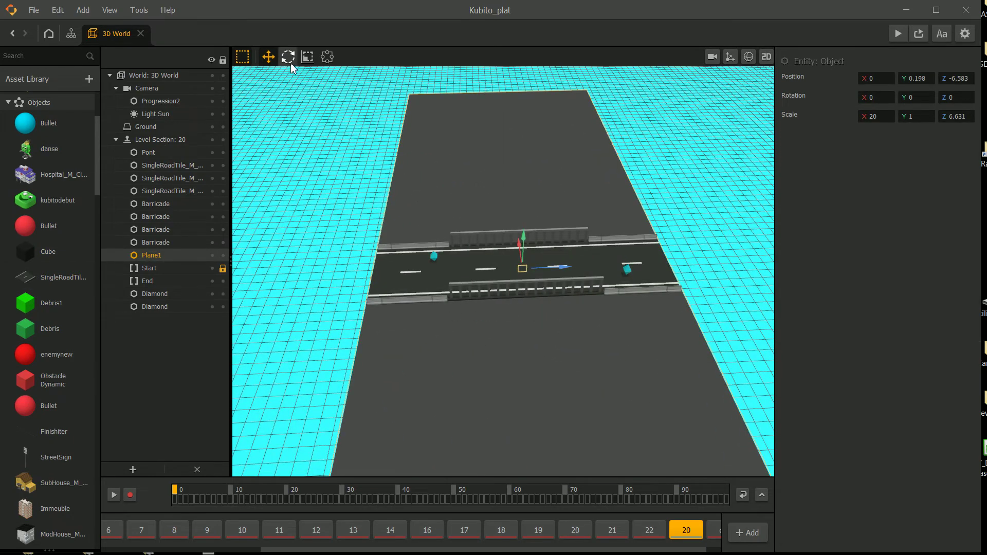
left_click(327, 57)
right_click_drag(534, 233, 548, 261)
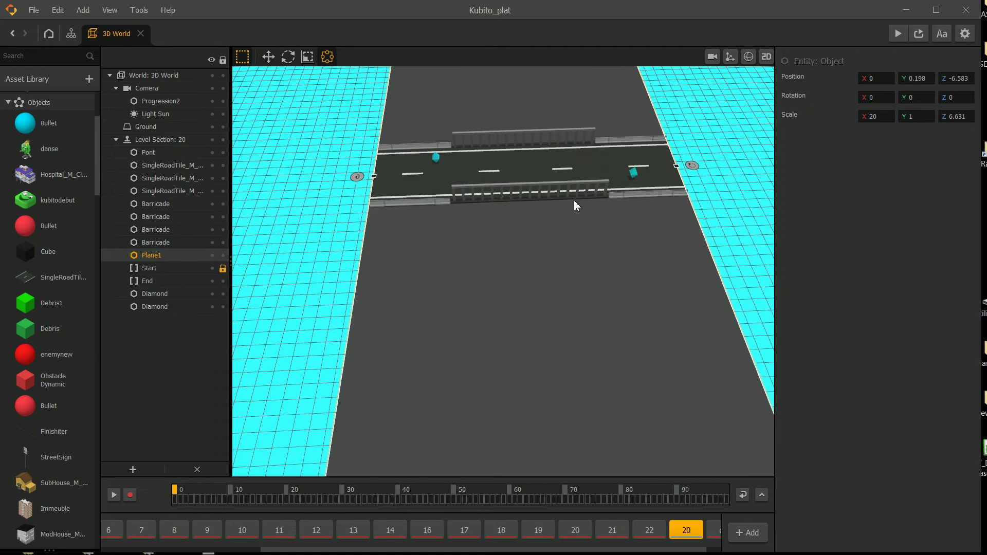
left_click(676, 164)
left_click(604, 261)
middle_click_drag(638, 173, 572, 234)
scroll(572, 234, "down", 1)
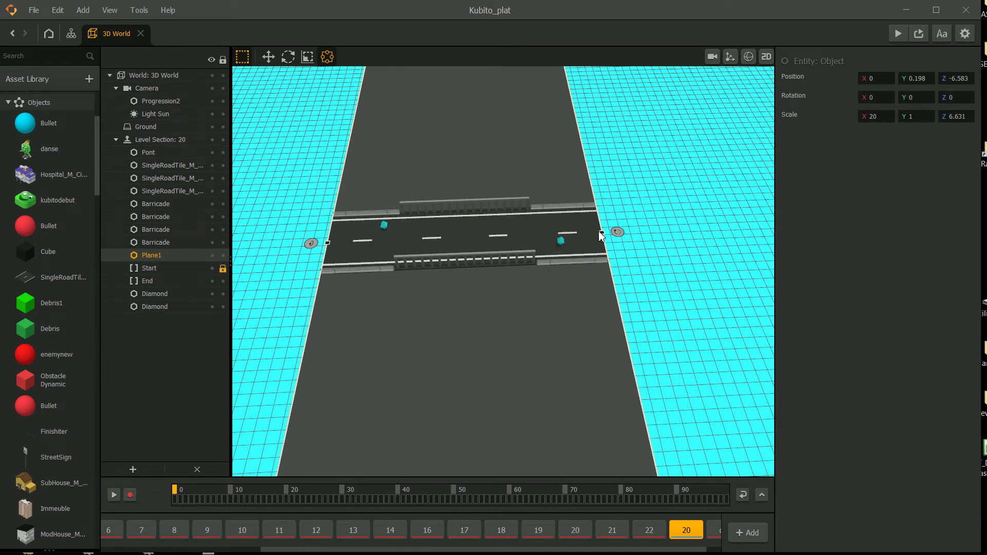
left_click_drag(603, 236, 389, 241)
scroll(442, 226, "up", 10)
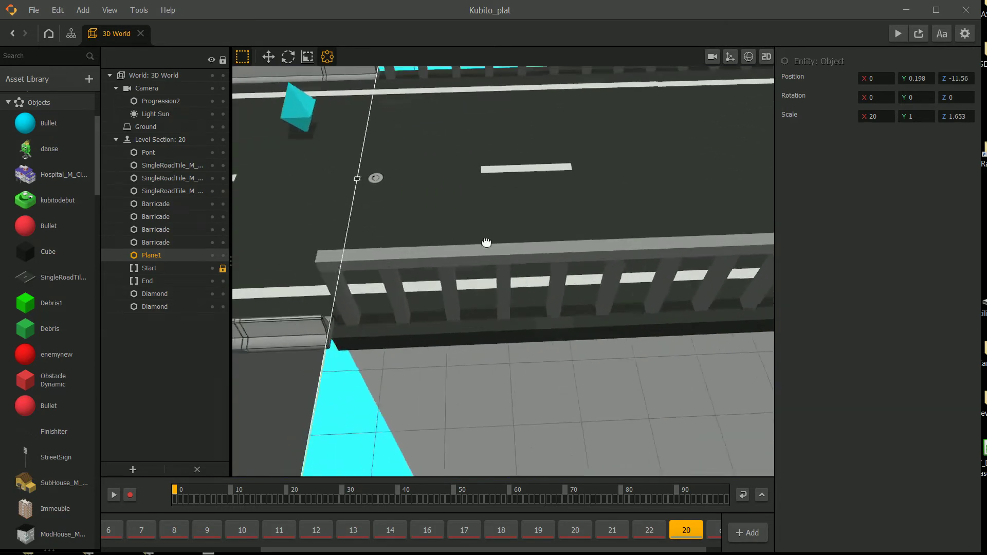
mouse_move(429, 196)
left_mouse_down()
mouse_move(431, 206)
mouse_move(417, 205)
mouse_move(428, 213)
mouse_move(434, 201)
left_mouse_up()
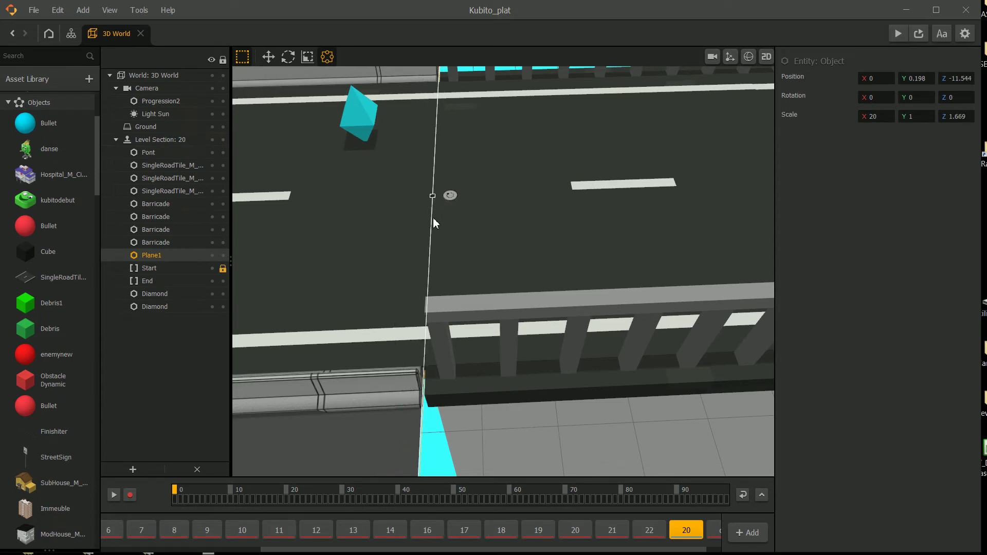
scroll(446, 237, "down", 10)
scroll(446, 237, "down", 2)
Duplicate the shortened ground plane and move the copy to the bridge's other end, at a Z position of about -1.664.
left_click(268, 57)
key("ctrl+d")
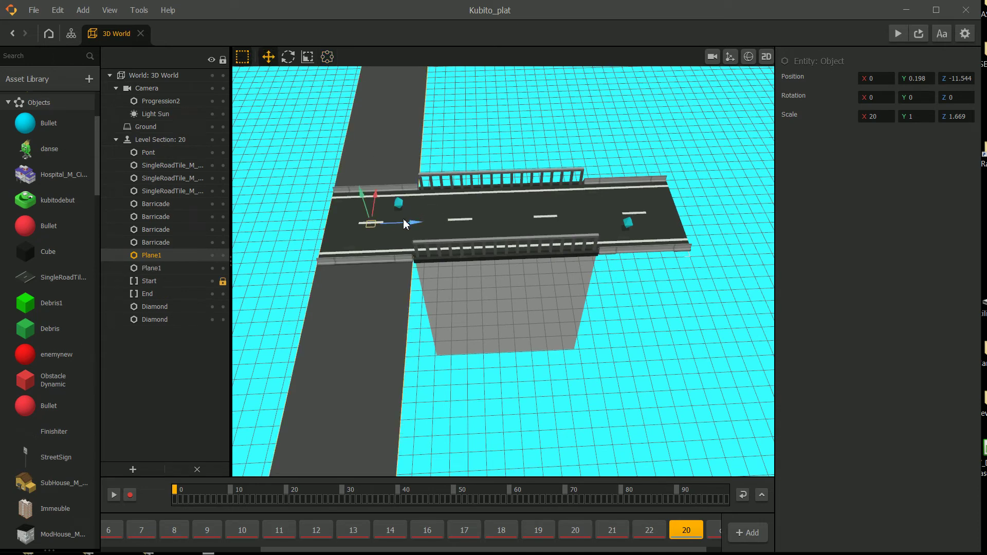
left_click_drag(404, 218, 682, 202)
left_click(360, 312)
scroll(668, 202, "up", 2)
middle_click_drag(668, 202, 475, 199)
scroll(475, 200, "up", 5)
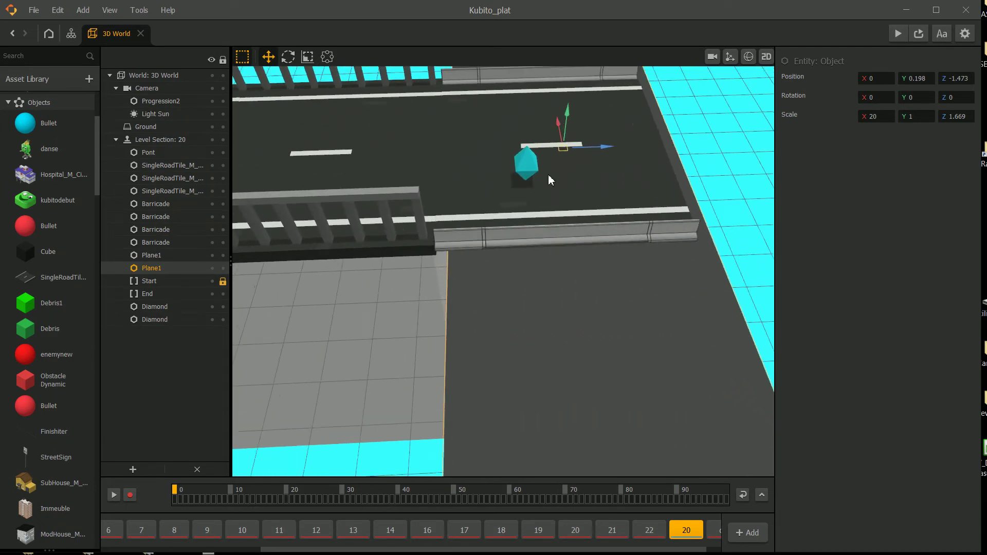
left_click_drag(603, 153, 593, 159)
scroll(593, 159, "down", 2)
middle_click_drag(593, 159, 513, 280)
scroll(467, 194, "up", 3)
right_click_drag(484, 262, 489, 237)
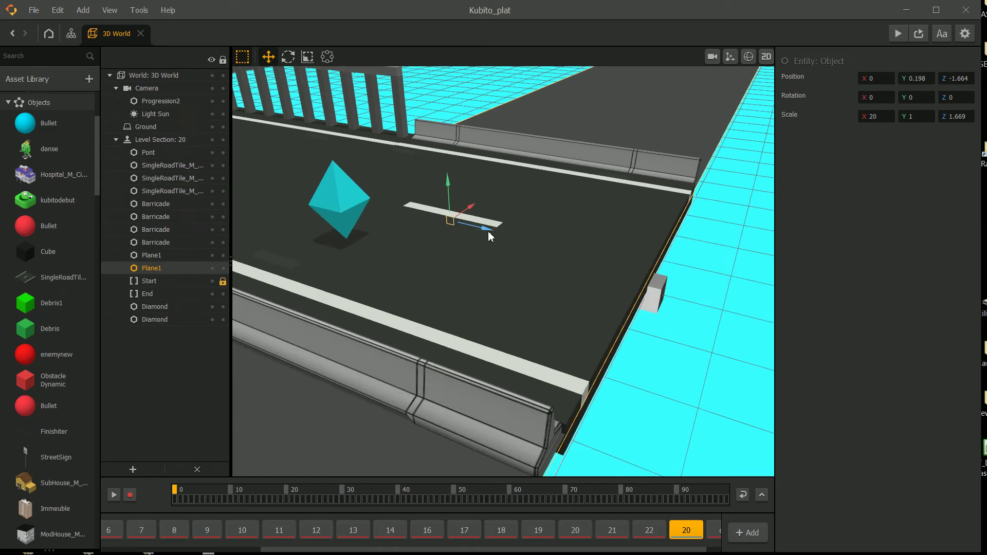
left_click_drag(488, 236, 487, 237)
scroll(487, 236, "down", 8)
middle_click_drag(488, 236, 553, 211)
right_click_drag(552, 211, 512, 257)
Duplicate the ground plane into the gap at the bridge and widen it to a Z scale of 2.983, undoing the accidental shift.
key("ctrl+d")
left_click_drag(579, 352, 566, 208)
left_click(329, 56)
right_click_drag(427, 208, 451, 227)
left_click_drag(525, 248, 530, 286)
scroll(503, 280, "up", 5)
scroll(554, 223, "up", 3)
right_click_drag(554, 223, 615, 182)
scroll(630, 181, "up", 1)
mouse_move(661, 152)
left_mouse_down()
mouse_move(668, 173)
mouse_move(688, 177)
mouse_move(673, 155)
left_mouse_up()
scroll(507, 149, "down", 4)
middle_click_drag(514, 137, 608, 197)
left_click_drag(582, 189, 586, 189)
left_click_drag(469, 162, 462, 159)
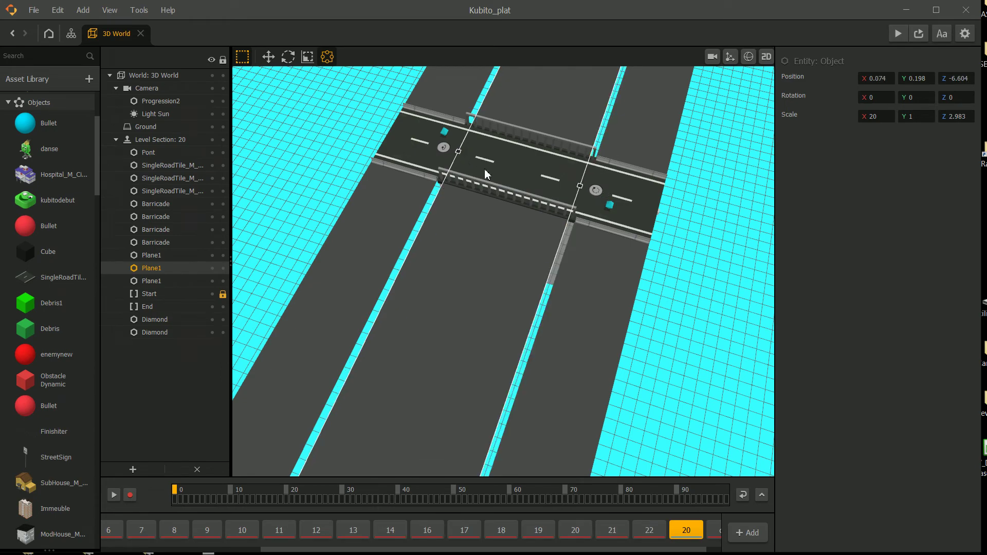
key("ctrl+z")
Extend the middle ground plane to close the remaining gap, with a Z scale of 3.35 and Z position of -6.63.
middle_click_drag(553, 220, 622, 207)
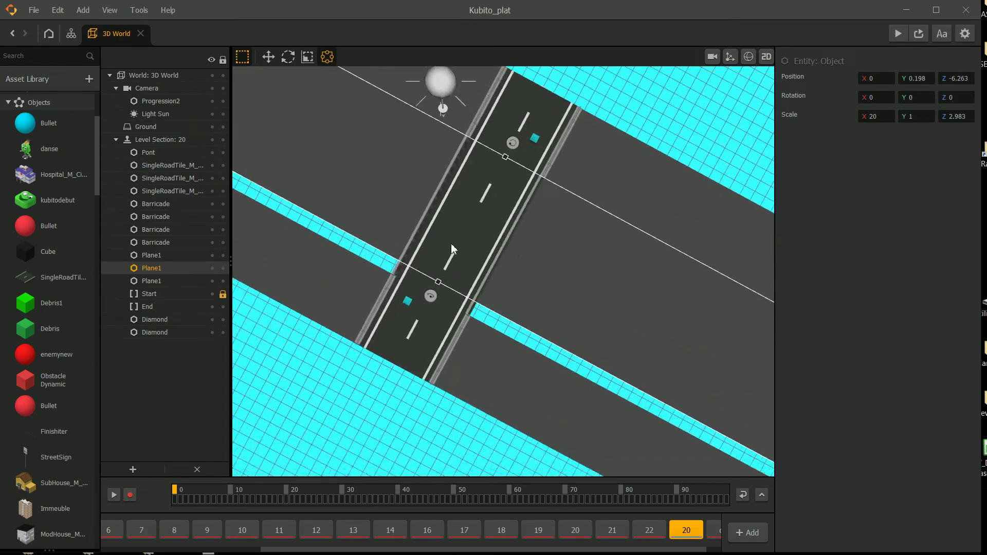
right_click_drag(453, 242, 451, 292)
scroll(515, 296, "up", 1)
middle_click_drag(515, 297, 570, 196)
scroll(518, 231, "up", 2)
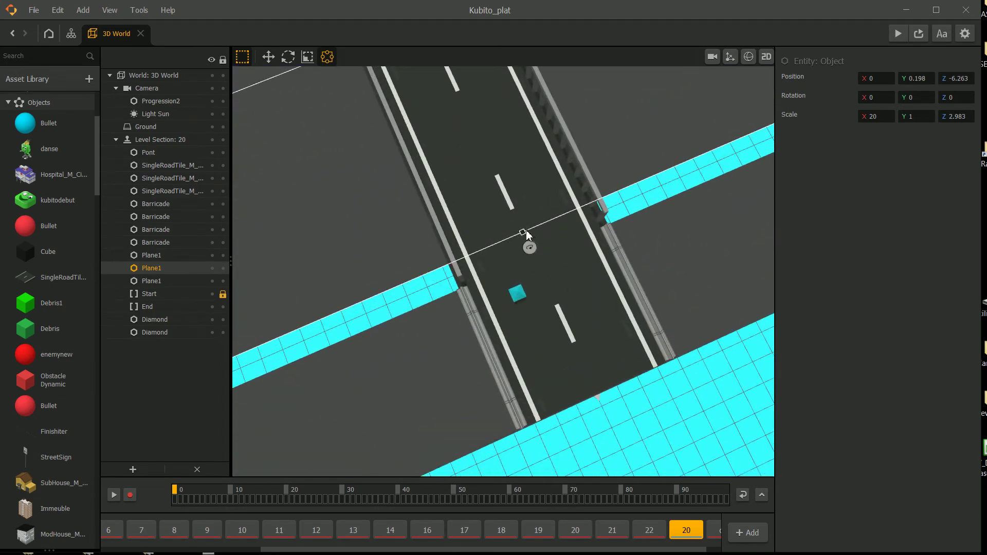
left_click_drag(523, 234, 533, 264)
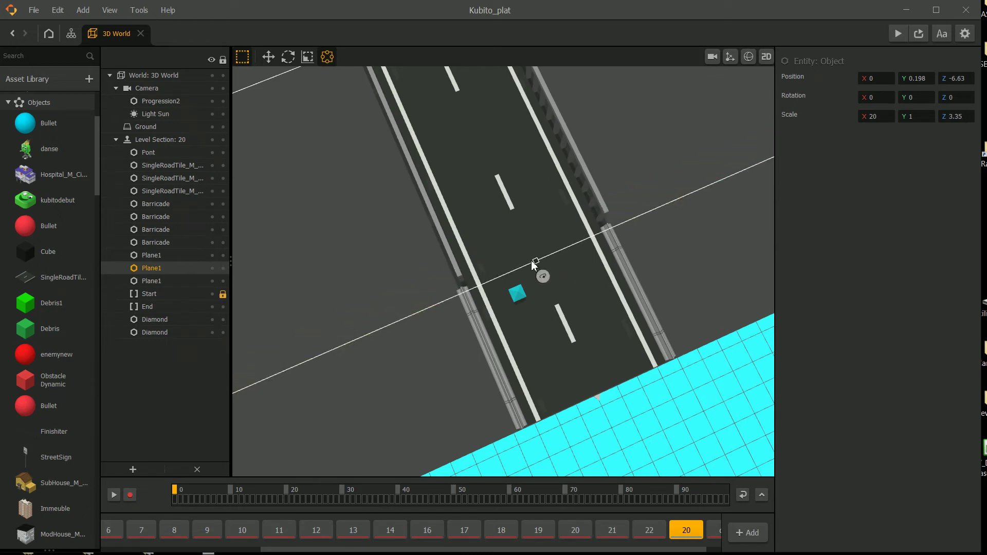
scroll(532, 268, "down", 3)
middle_click_drag(562, 206, 416, 253)
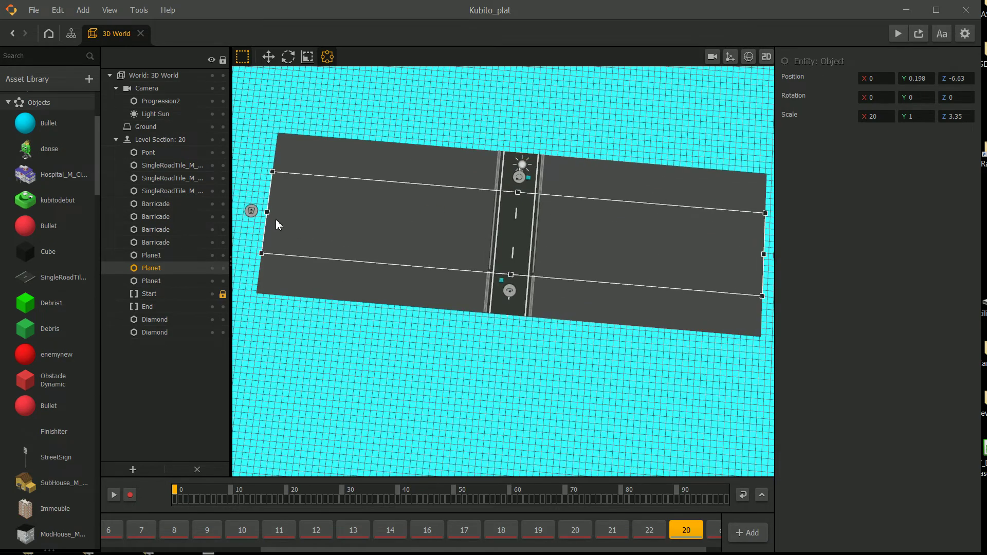
Narrow the middle plane to one side of the bridge, with an X scale of 9.091 and X position of -10.906.
left_click_drag(271, 214, 501, 226)
scroll(478, 247, "up", 5)
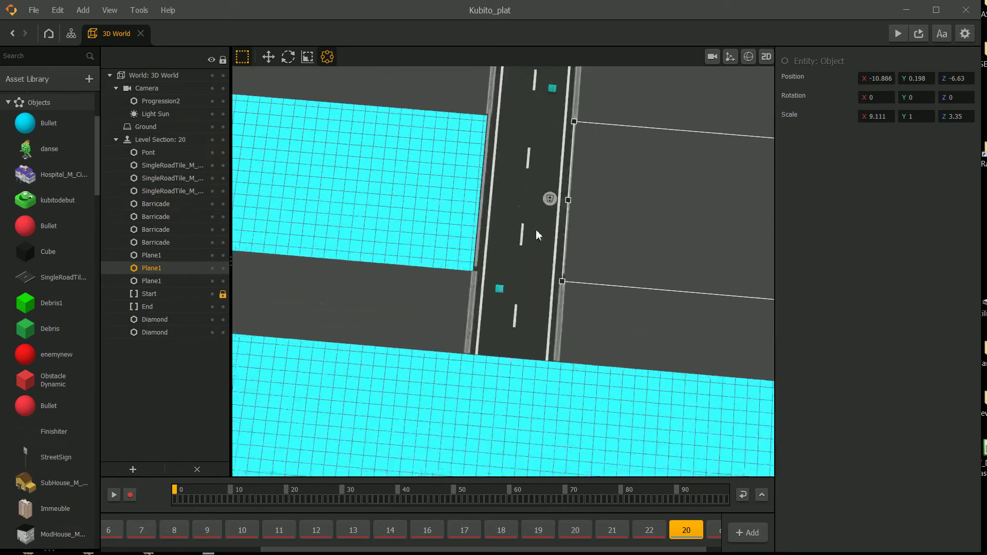
scroll(471, 257, "up", 5)
mouse_move(452, 226)
left_mouse_down()
mouse_move(469, 222)
mouse_move(454, 223)
left_mouse_up()
scroll(483, 234, "down", 5)
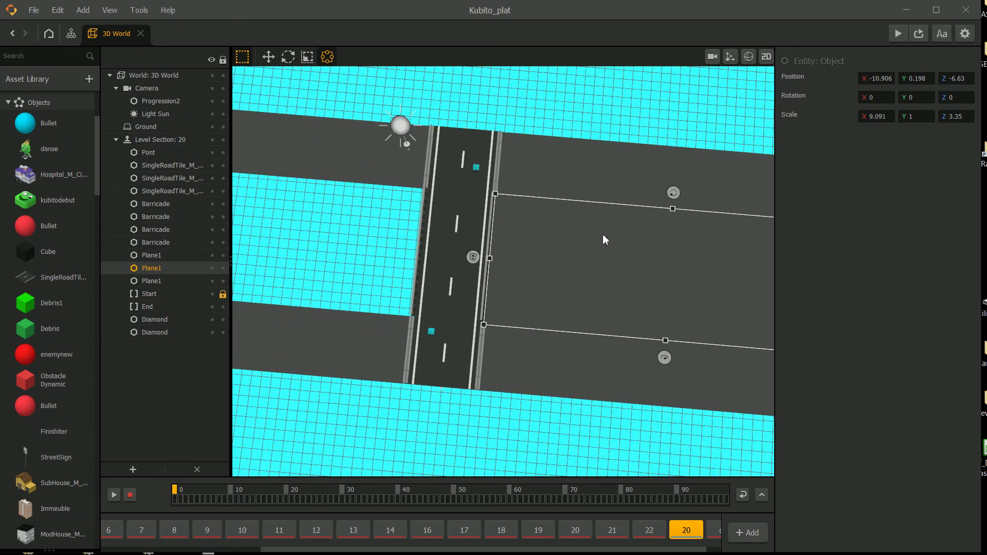
Duplicate the narrowed side plane and move the copy to the opposite side of the bridge, at an X position of 10.853.
middle_click_drag(603, 234, 508, 194)
key("ctrl+d")
left_click(273, 56)
scroll(480, 203, "up", 4)
left_click_drag(598, 260, 318, 225)
middle_click_drag(386, 262, 685, 249)
scroll(685, 249, "up", 3)
left_click_drag(658, 186, 465, 148)
middle_click_drag(524, 167, 566, 238)
scroll(463, 219, "up", 2)
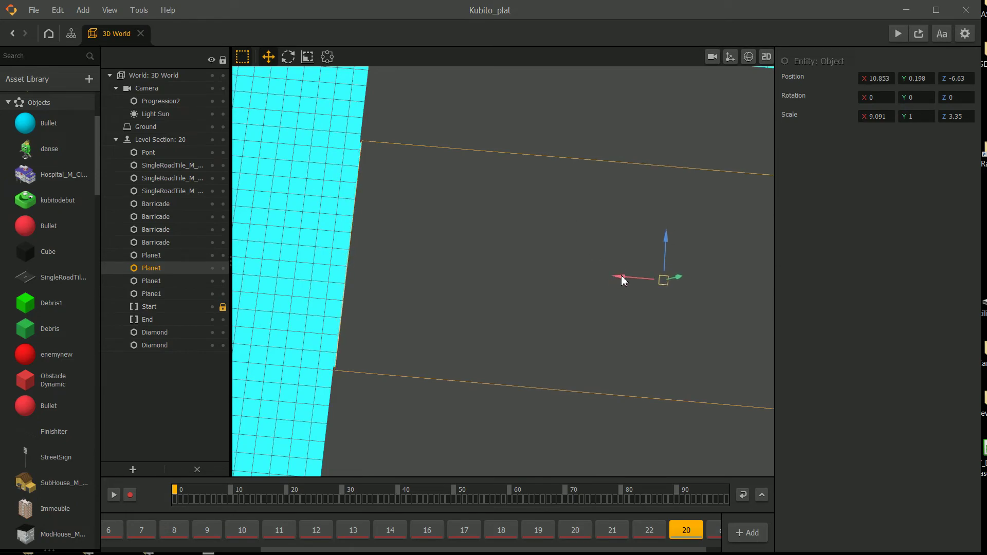
left_click(313, 267)
scroll(314, 267, "down", 3)
middle_click_drag(566, 323, 328, 262)
right_click_drag(488, 250, 542, 201)
middle_click_drag(542, 200, 541, 217)
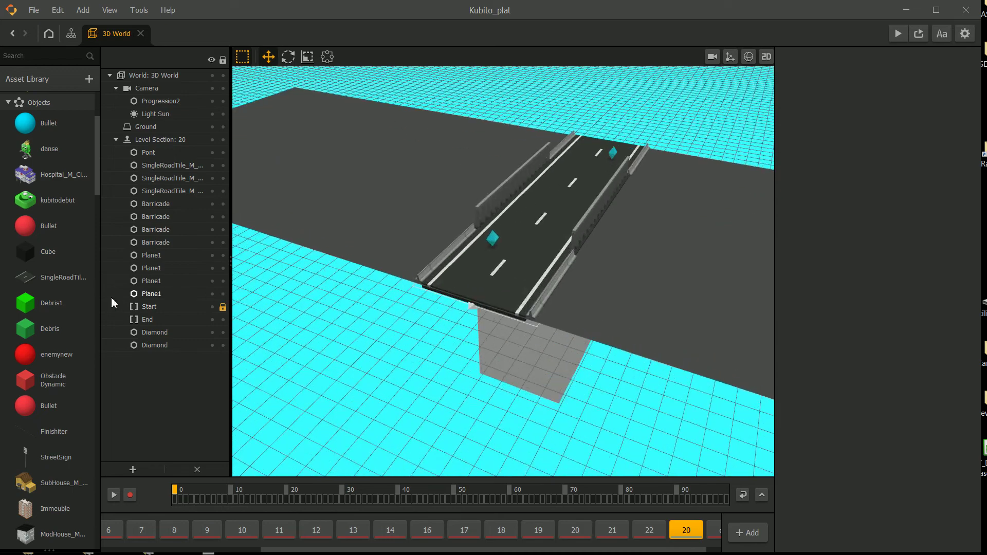
Select the Pont bridge, bring its asset into view in the library, and save the project.
left_click(518, 340)
right_click_drag(479, 255, 506, 225)
scroll(68, 326, "down", 15)
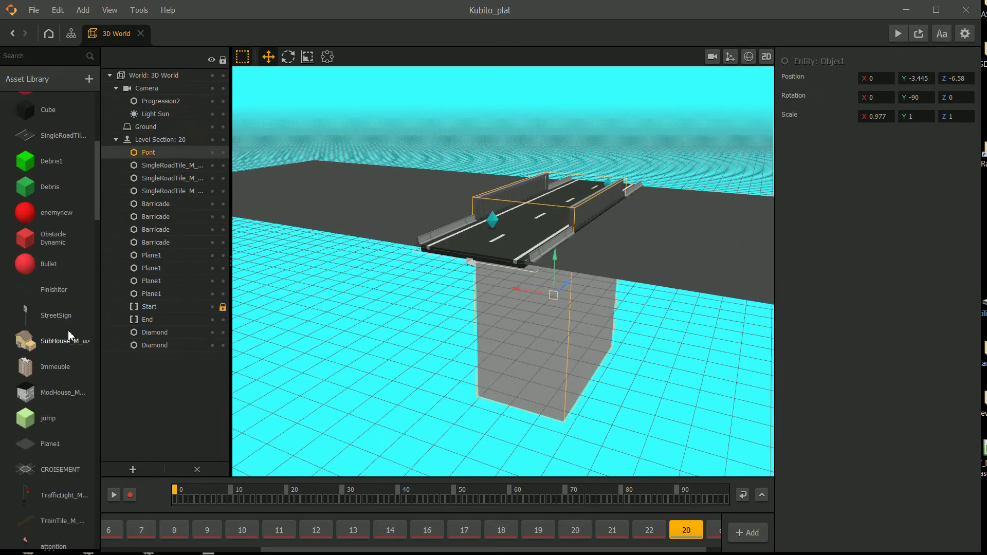
scroll(63, 174, "down", 5)
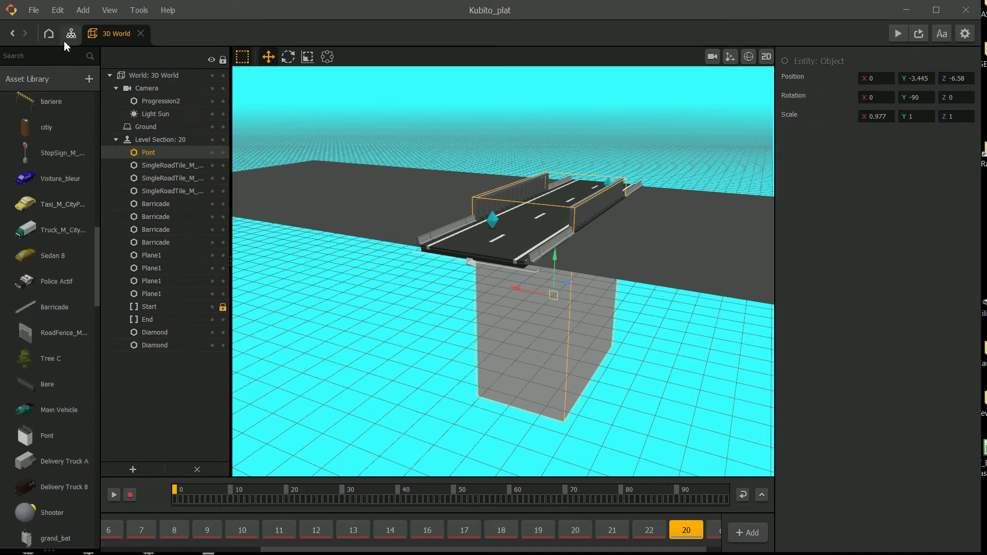
left_click(35, 18)
left_click(44, 79)
right_click_drag(555, 204, 485, 308)
scroll(485, 308, "up", 2)
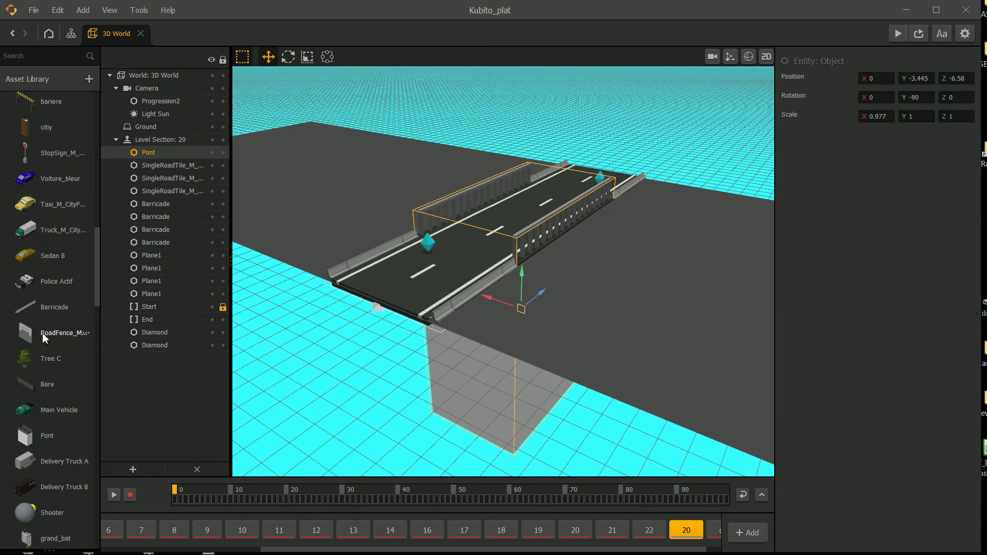
Open the Pont asset's node graph and look over its Color Animation, If Collide and 3D Model nodes.
scroll(51, 342, "down", 4)
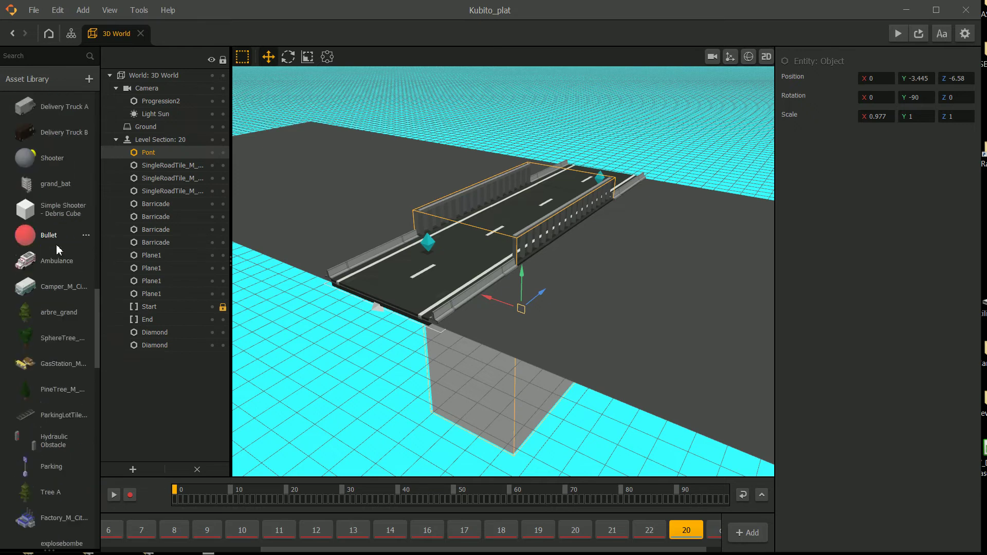
double_click(57, 222)
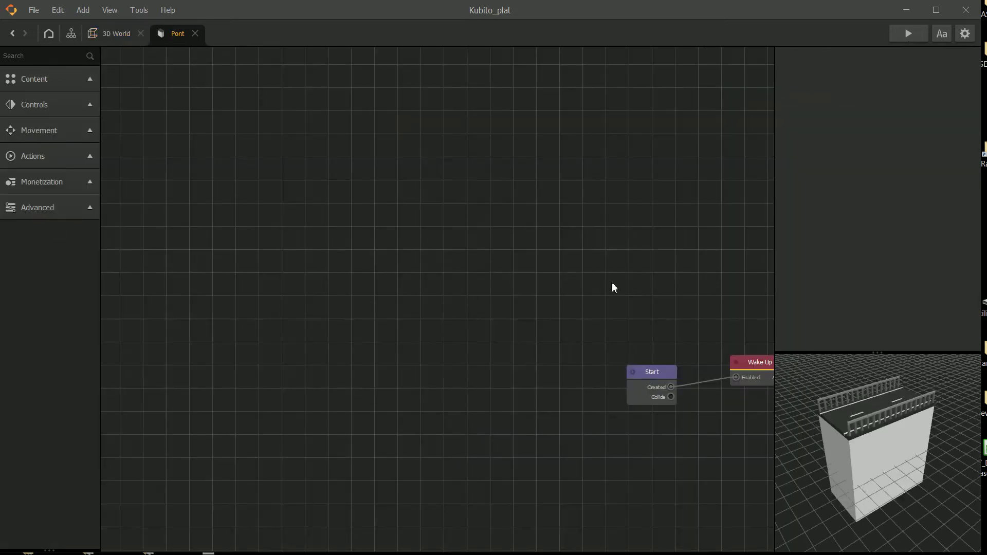
left_click(454, 161)
left_click(451, 199)
left_click(445, 155)
left_click(447, 214)
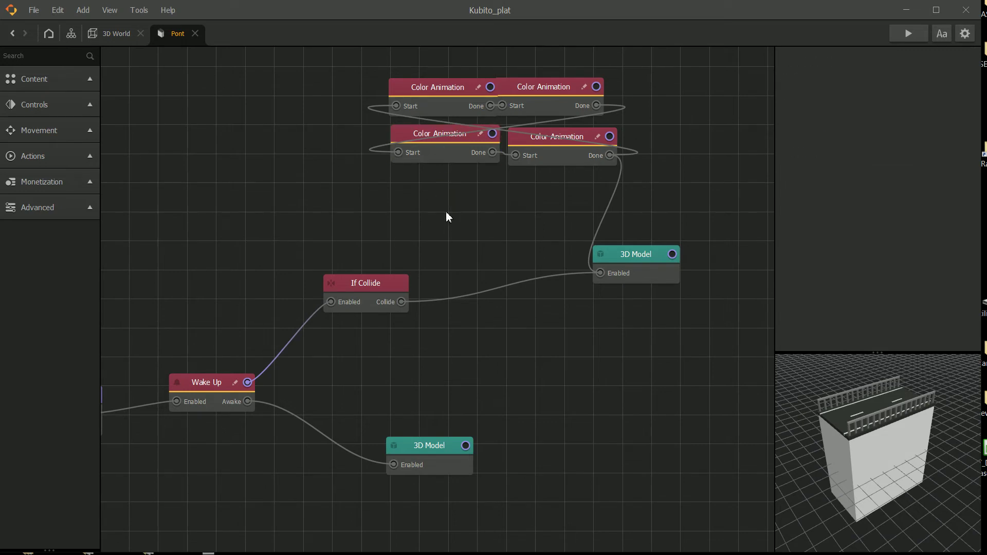
scroll(334, 298, "down", 2)
Duplicate the Pont asset in the 3D World's asset library and rename the copy Pontcube.
left_click(117, 33)
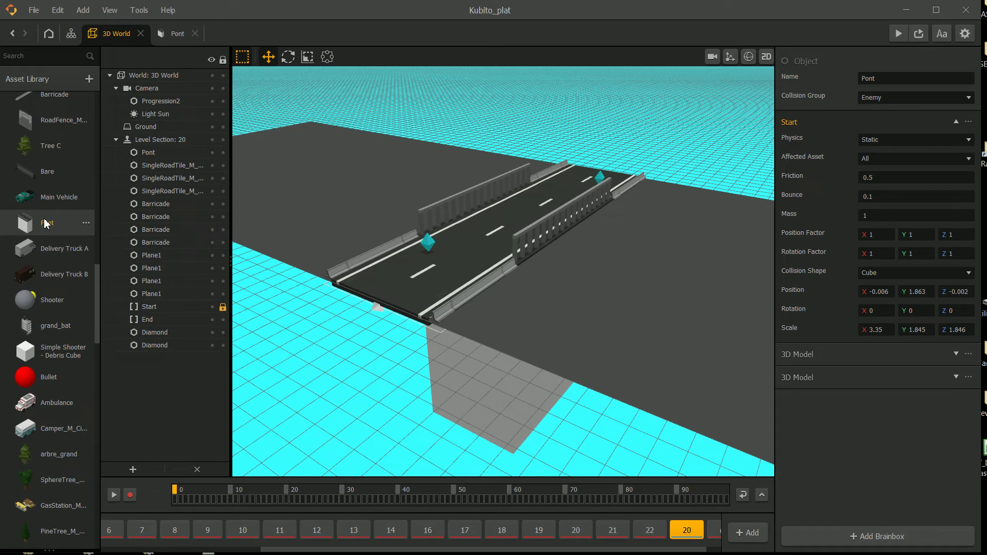
scroll(71, 303, "down", 10)
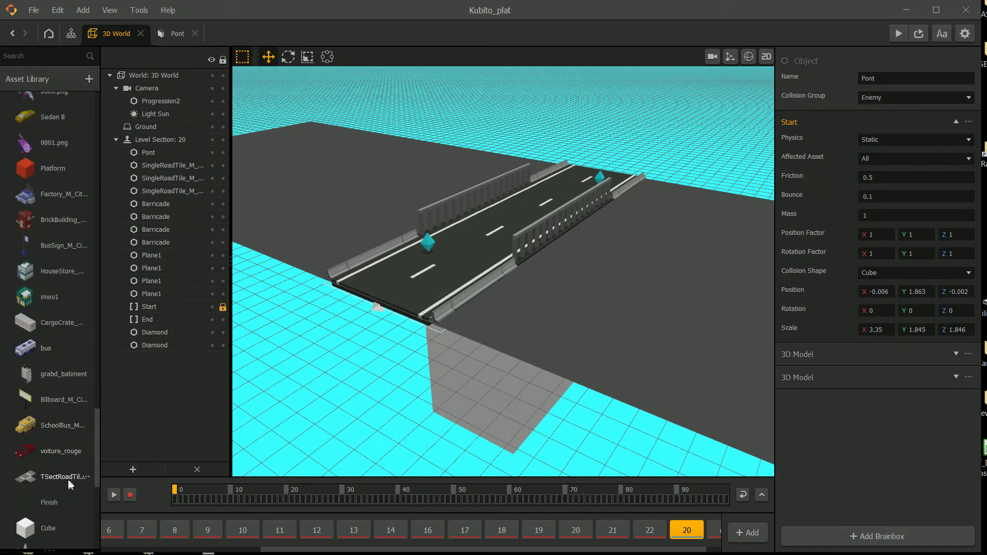
left_click(887, 82)
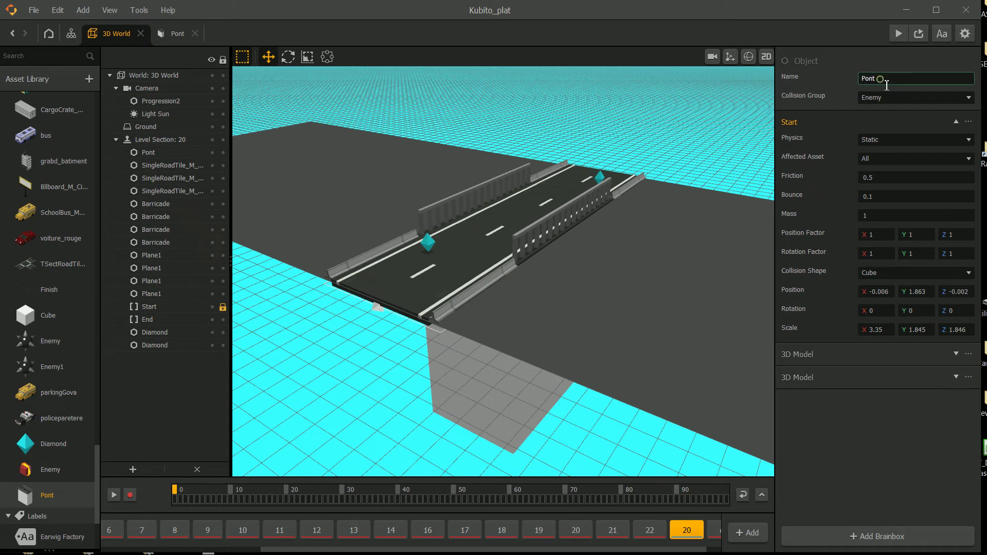
key("Return")
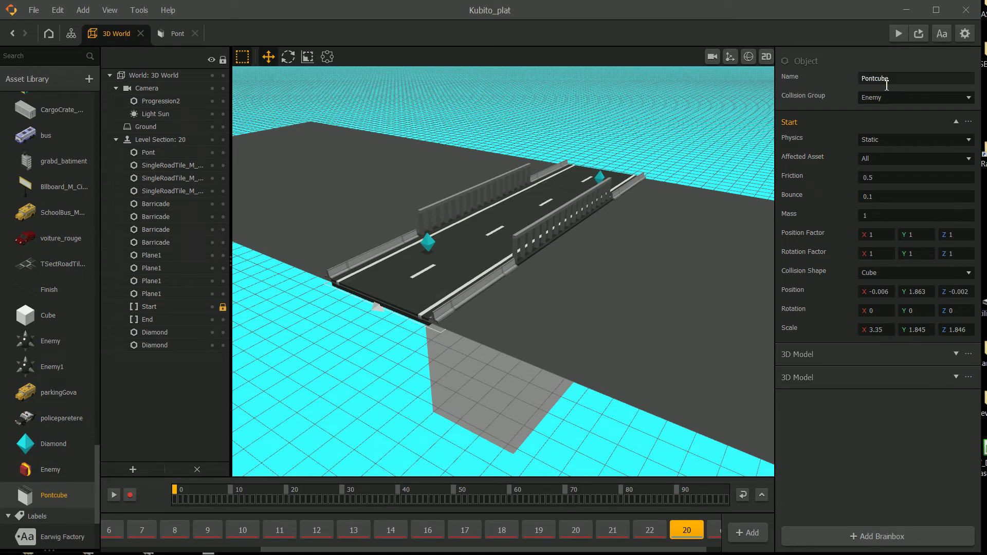
Open the Pontcube node graph and delete the bridge-mesh 3D Model node attached to Wake Up's Awake output.
double_click(71, 499)
left_click(498, 389)
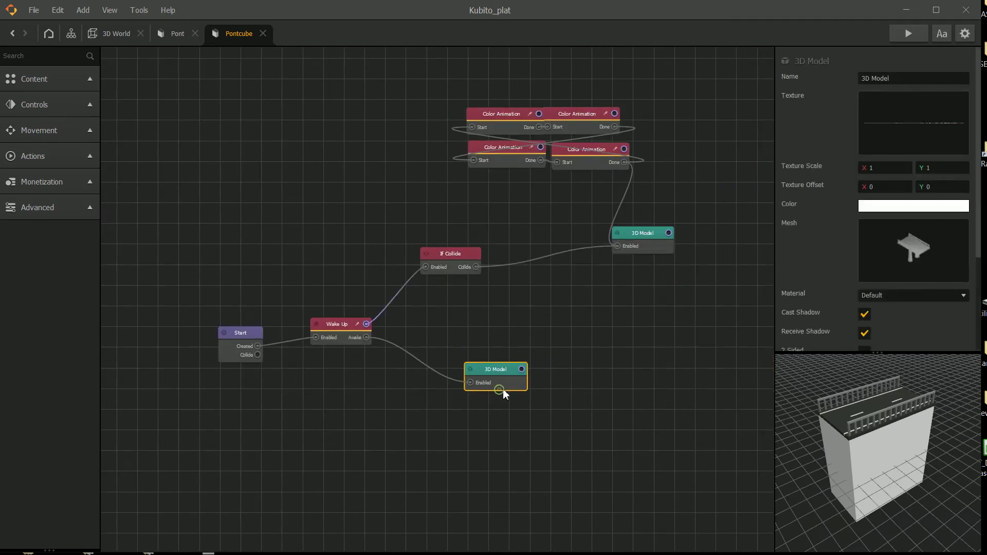
key("Delete")
scroll(462, 318, "up", 3)
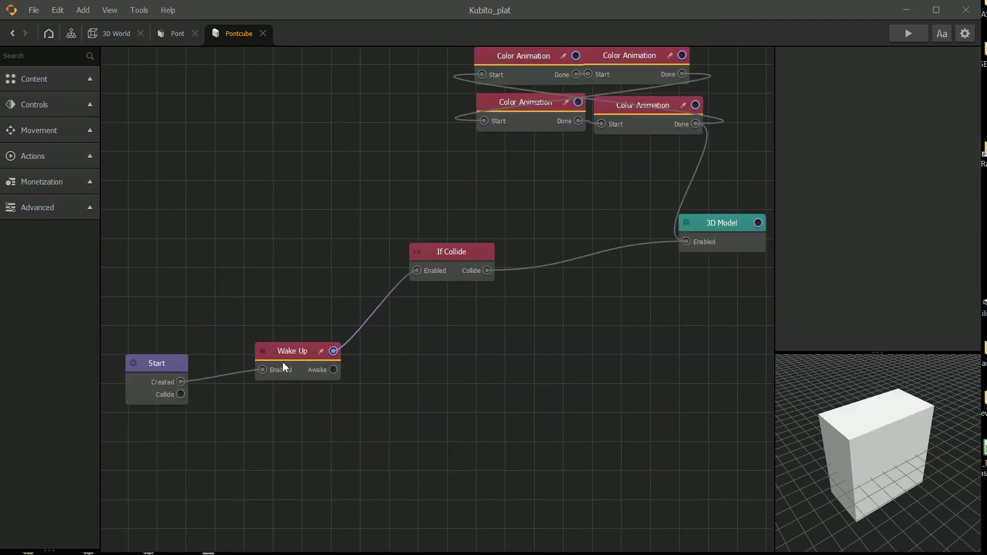
Move Pontcube's If Collide and 3D Model nodes closer to Wake Up and remove the Color Animation link to the 3D Model.
left_click(267, 355)
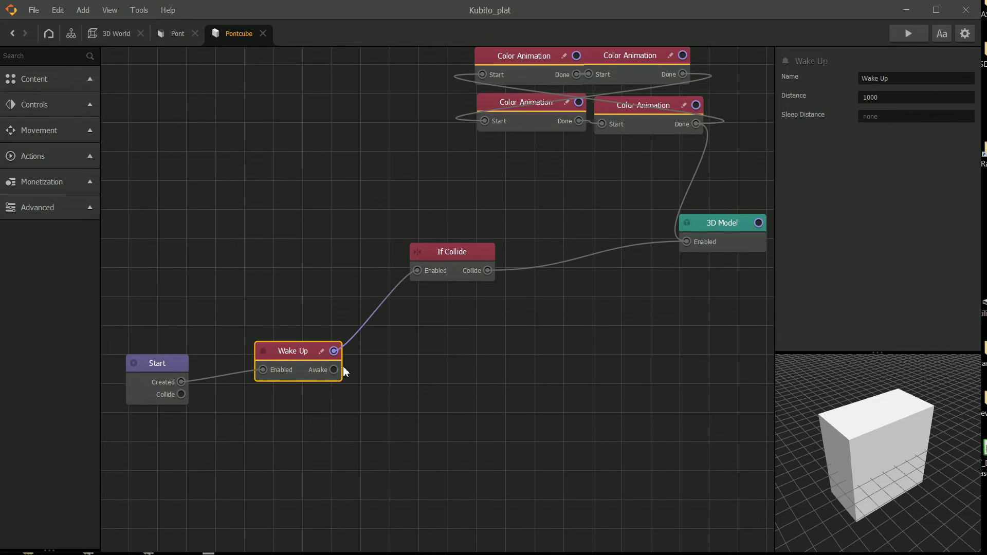
left_click_drag(430, 251, 431, 329)
left_click_drag(704, 223, 607, 333)
middle_click_drag(558, 179, 531, 258)
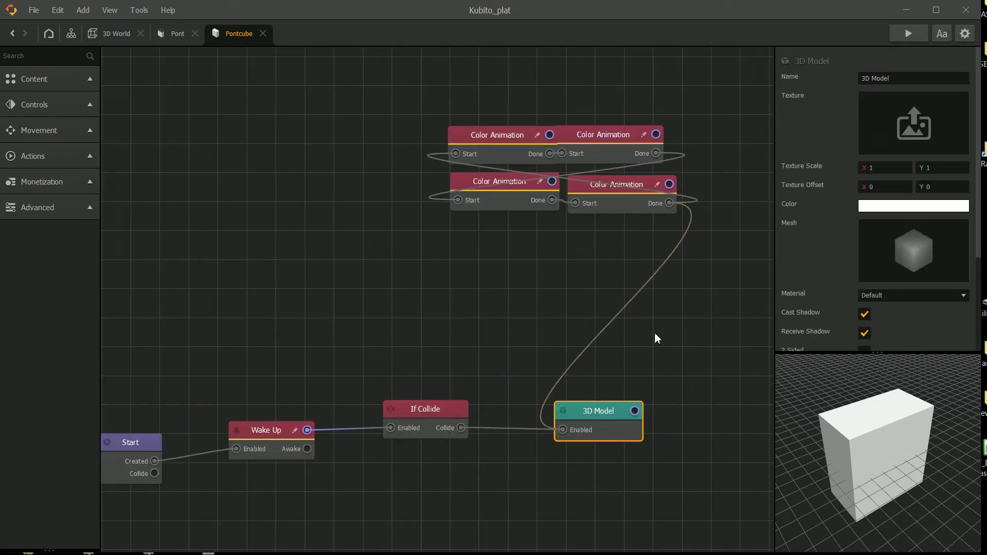
left_click(591, 348)
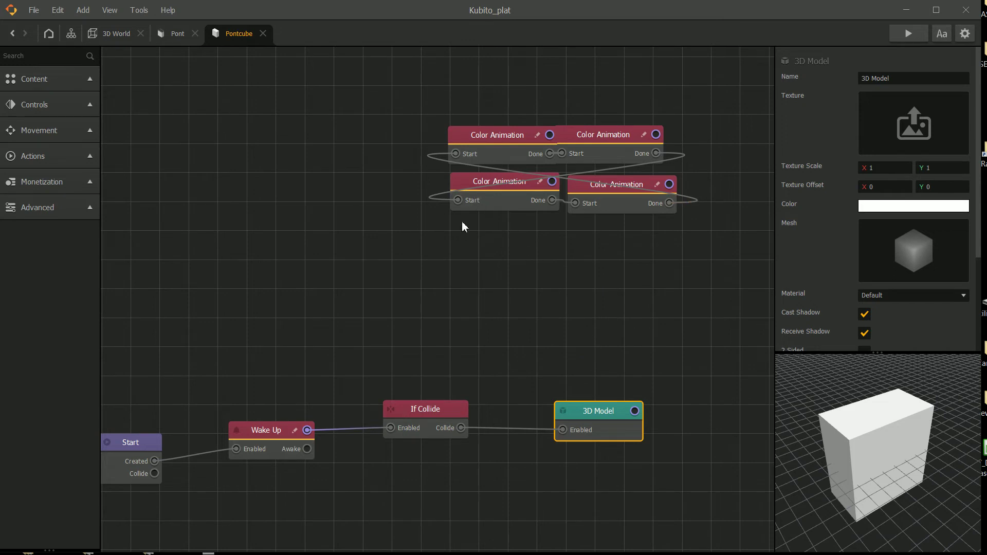
Connect Pontcube's Start Created output to the first Color Animation and tidy the Wake Up and If Collide nodes.
left_click_drag(249, 453, 228, 460)
left_click_drag(161, 462, 458, 156)
left_click_drag(241, 438, 282, 471)
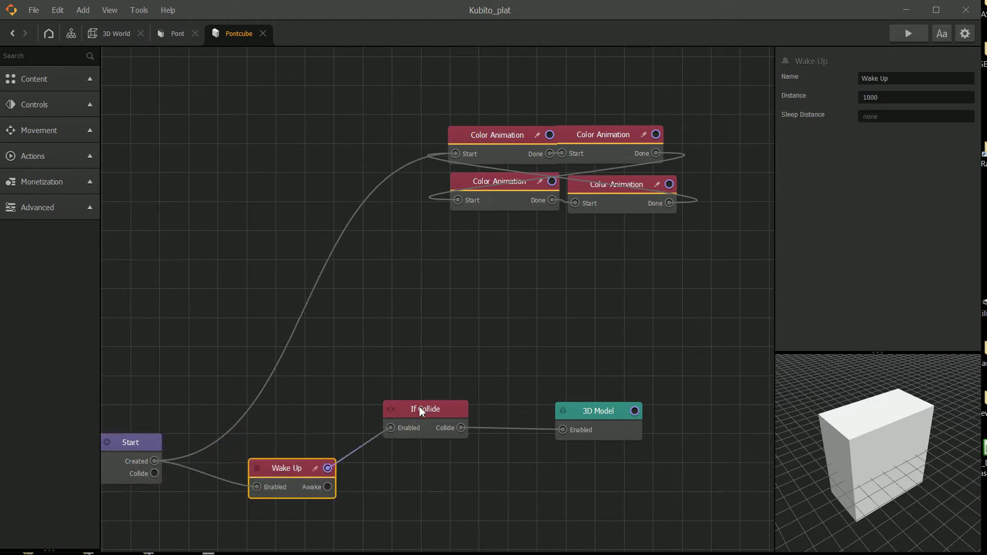
left_click_drag(418, 406, 466, 437)
left_click(301, 483)
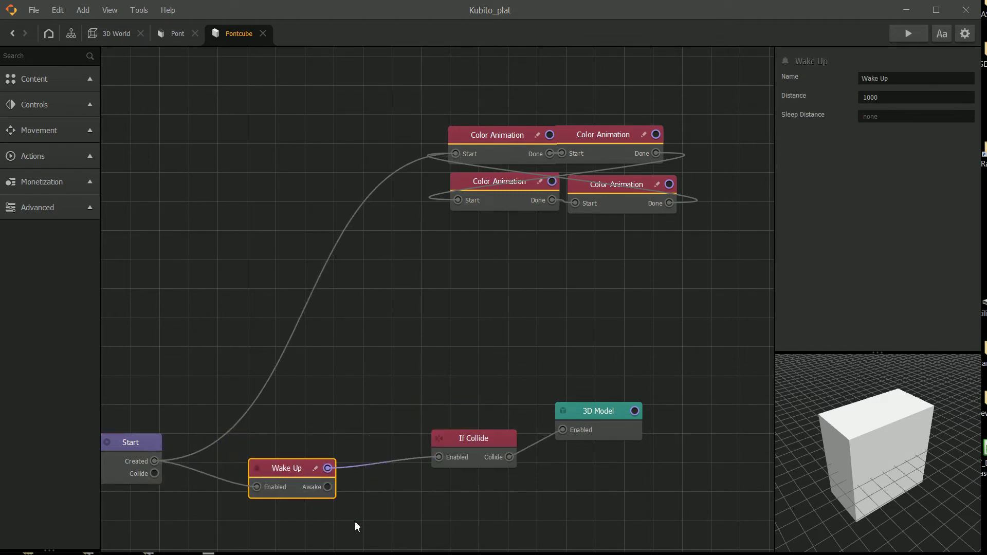
left_click_drag(300, 474, 311, 465)
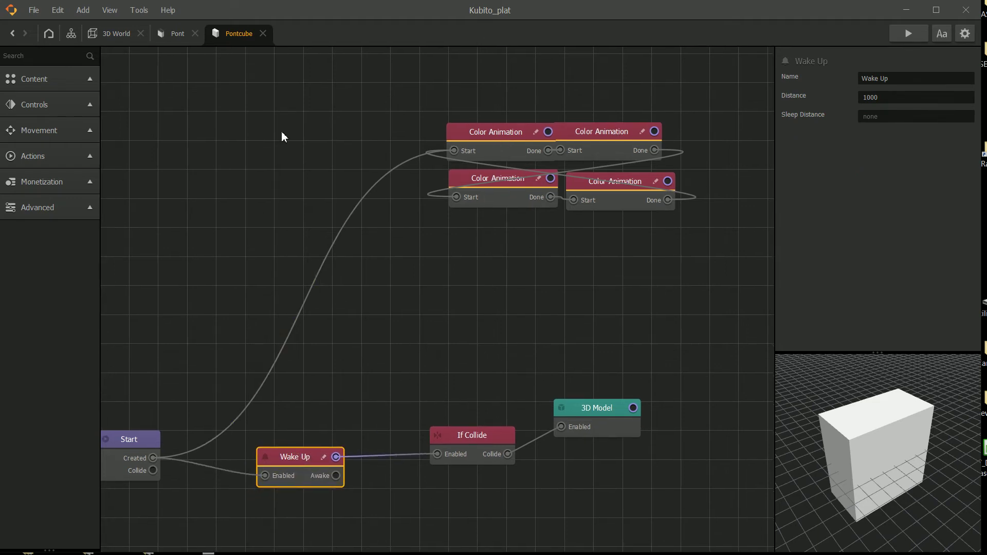
left_click_drag(288, 148, 408, 158)
In the Pont graph, delete the cube-mesh 3D Model node connected to If Collide, leaving the bridge model.
left_click(188, 36)
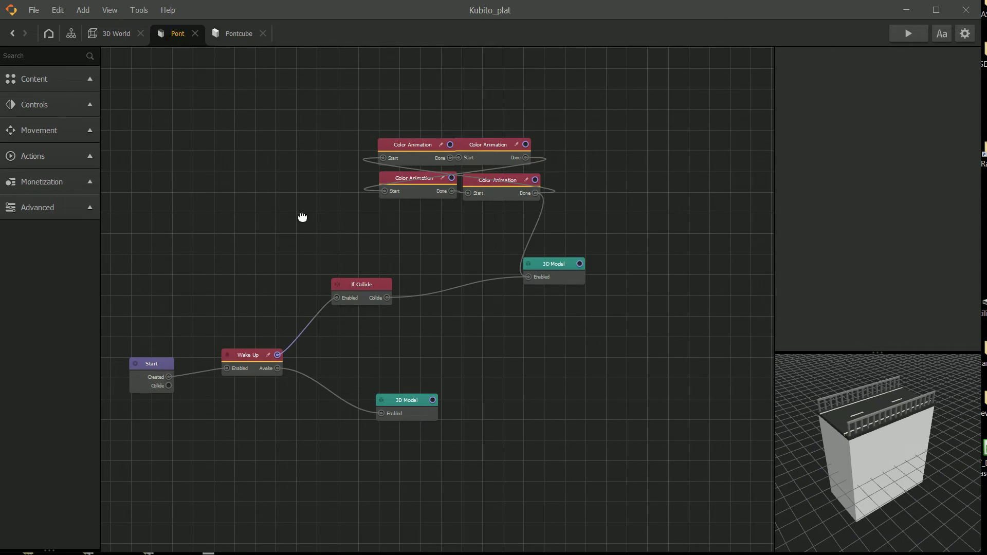
left_click(418, 175)
scroll(418, 175, "up", 1)
left_click(587, 305)
left_click(410, 457)
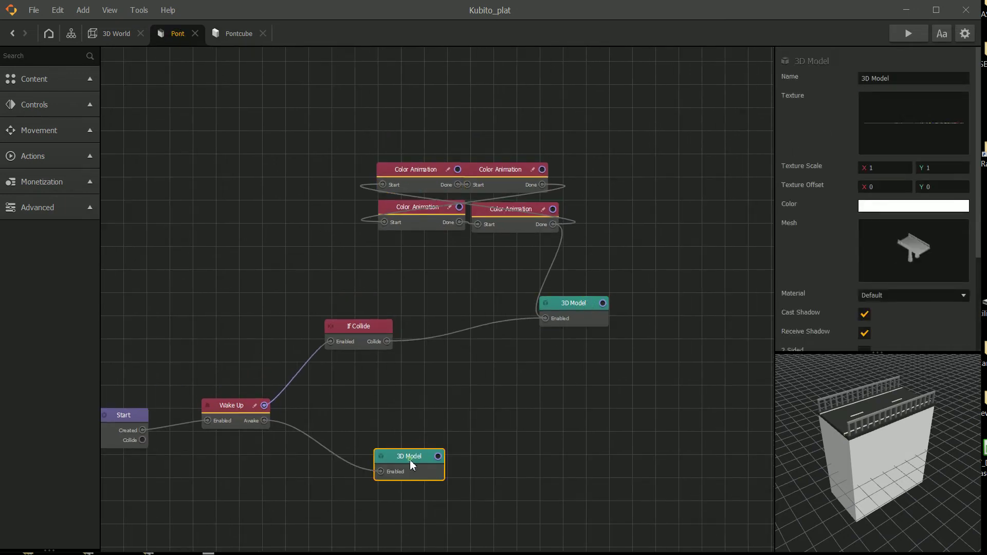
left_click(569, 303)
key("Delete")
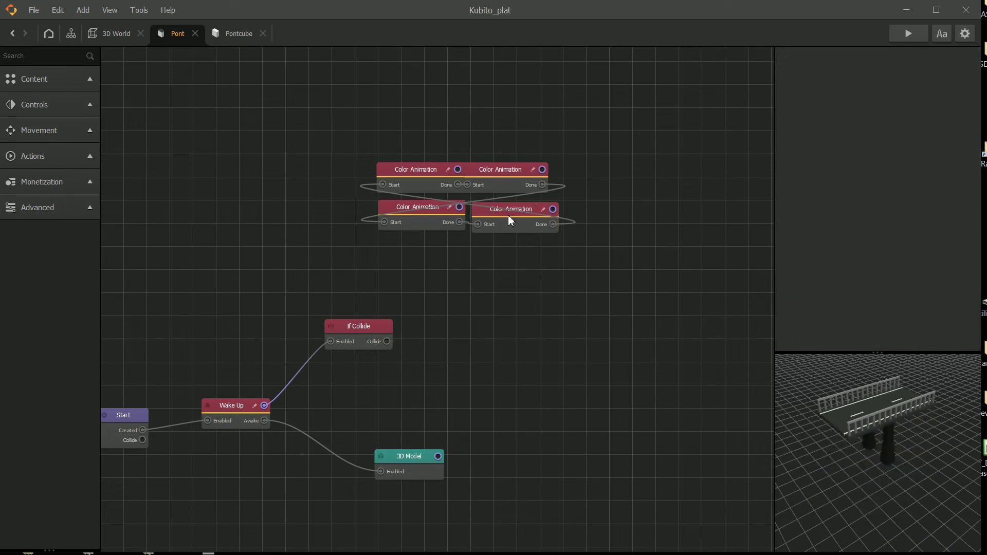
Delete the four Color Animation nodes from the Pont graph.
left_click(511, 216)
key("Delete")
left_click(506, 187)
key("Delete")
left_click(424, 173)
key("Delete")
left_click(439, 228)
key("Delete")
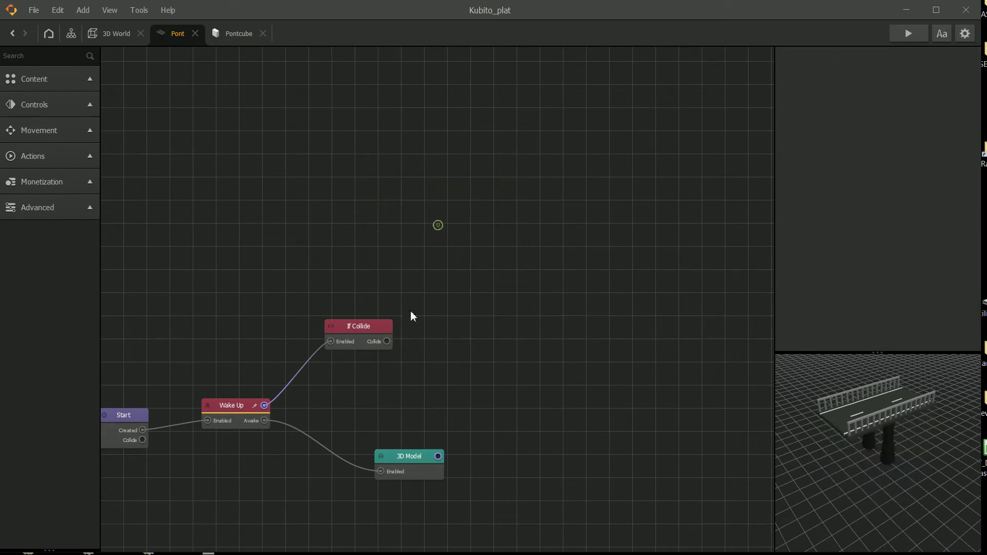
Delete the If Collide node from the Pont graph and line up the Start, Wake Up and 3D Model nodes.
scroll(462, 287, "up", 2)
left_click(483, 280)
key("Delete")
left_click_drag(305, 384, 341, 415)
middle_click_drag(510, 456, 504, 412)
left_click_drag(504, 412, 460, 380)
left_click(357, 379)
left_click(464, 392)
middle_click_drag(384, 308, 421, 311)
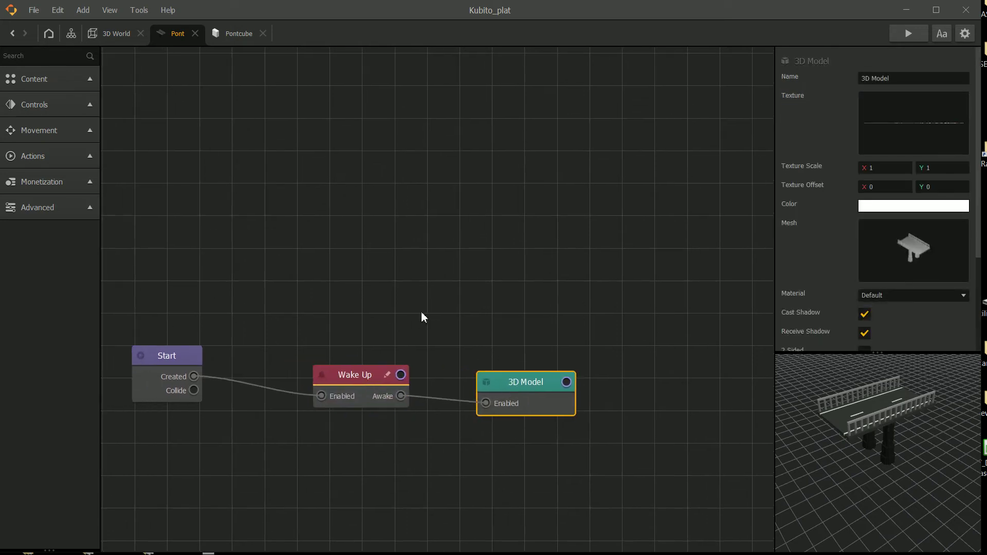
middle_click_drag(278, 226, 334, 252)
left_click(348, 259)
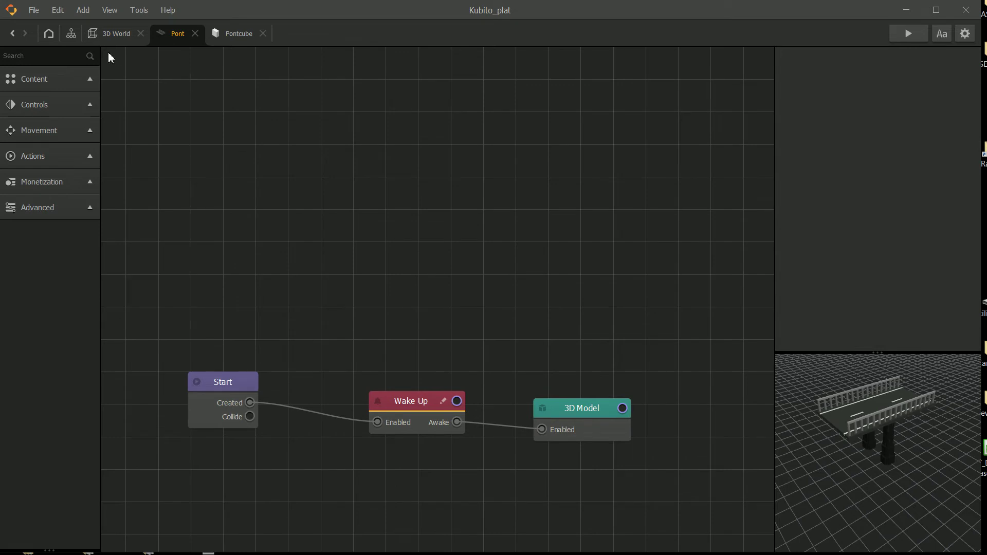
Add a Position Animation driven by Pont's Start Created output, duplicate it, and link the two nodes in a loop.
left_click(57, 66)
type("pos")
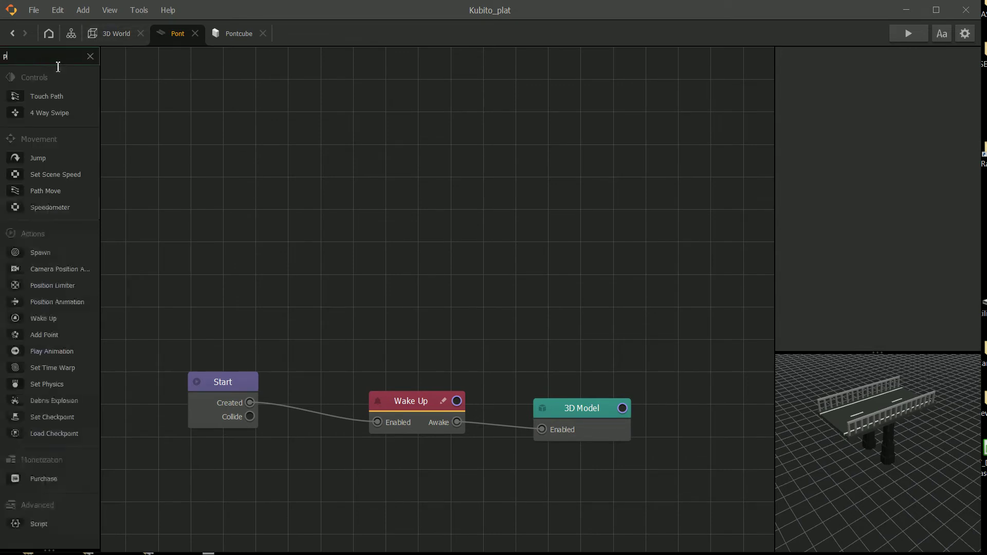
left_click_drag(57, 129, 250, 402)
left_click_drag(407, 268, 434, 173)
key("ctrl+d")
left_click_drag(550, 167, 433, 218)
left_click_drag(379, 237, 335, 259)
left_click_drag(480, 185, 381, 237)
left_click_drag(482, 236, 374, 189)
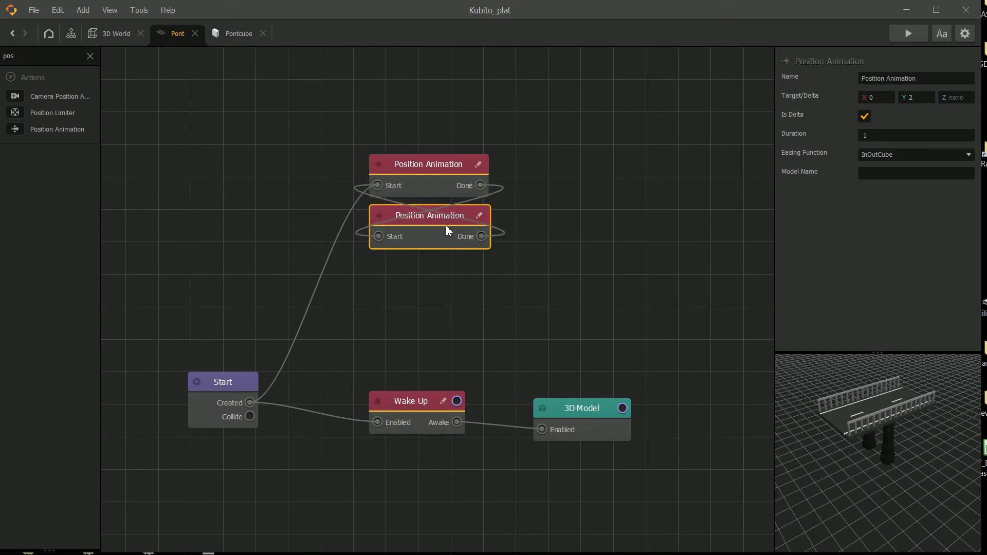
Set the Y delta to -5 on the lower Position Animation and 5 on the upper one.
left_click_drag(437, 230, 440, 229)
double_click(920, 97)
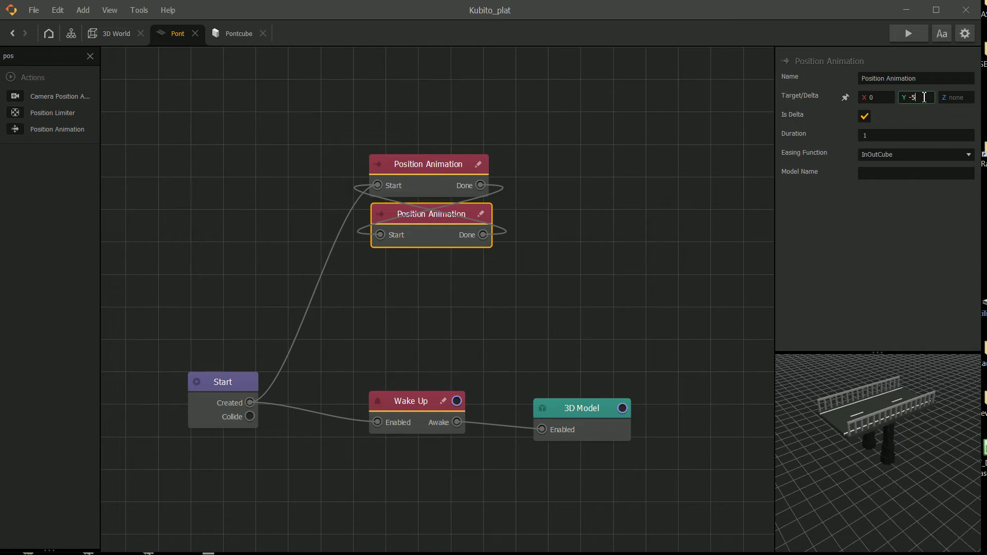
left_click(424, 167)
left_click(925, 100)
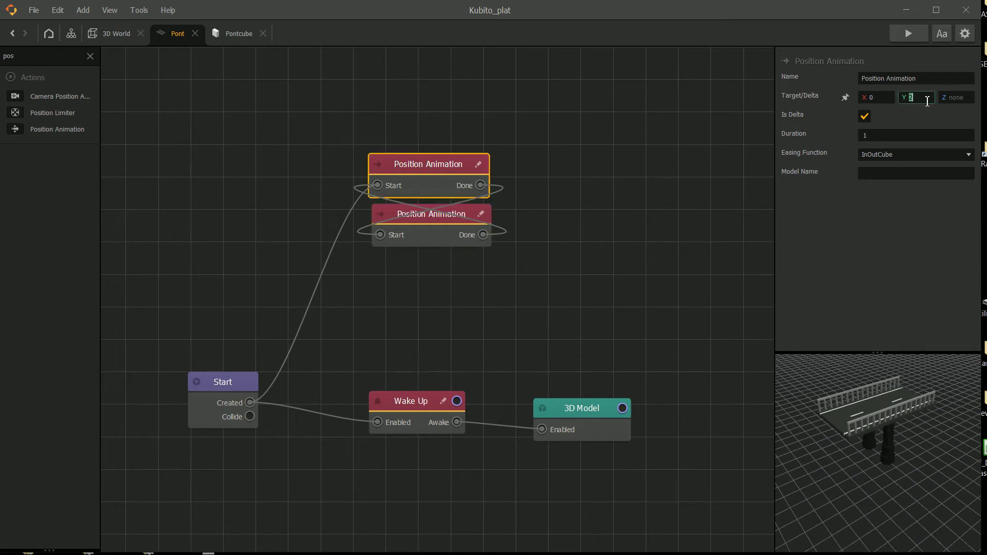
left_click(886, 258)
Copy both Position Animation nodes from the Pont graph into the Pontcube graph, placing one below the other.
left_click(217, 36)
left_click(180, 35)
left_click(435, 167)
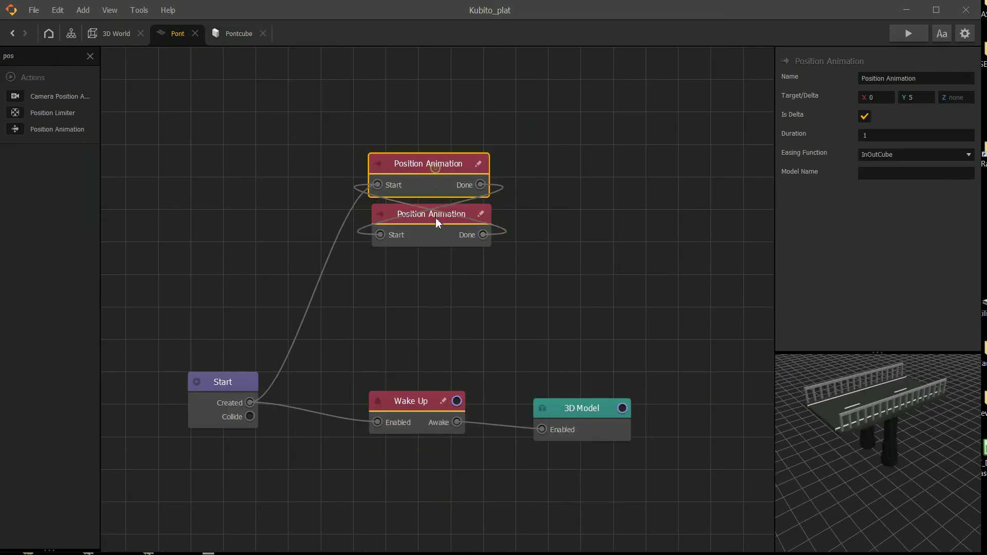
left_click(231, 33)
key("ctrl+v")
left_click_drag(412, 285, 275, 215)
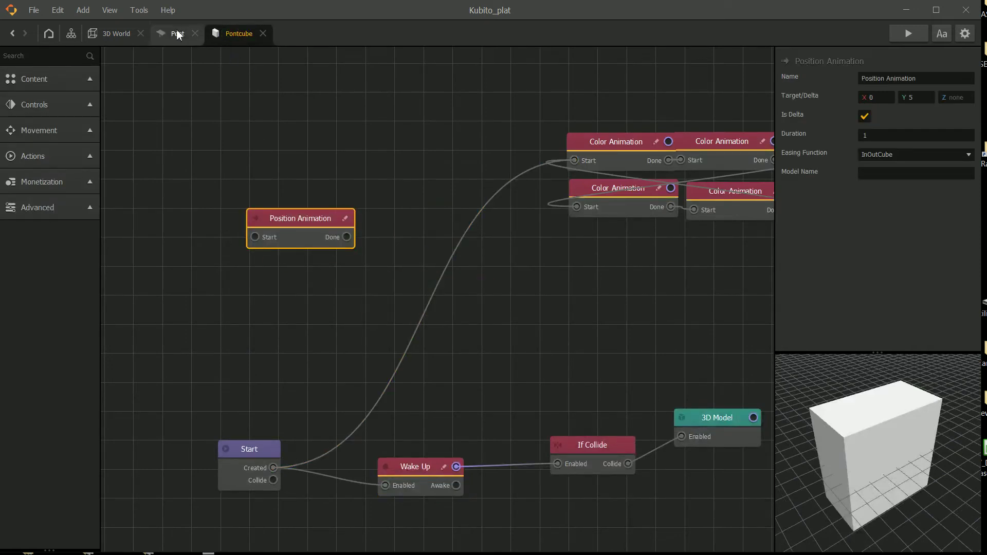
left_click(177, 32)
left_click(436, 240)
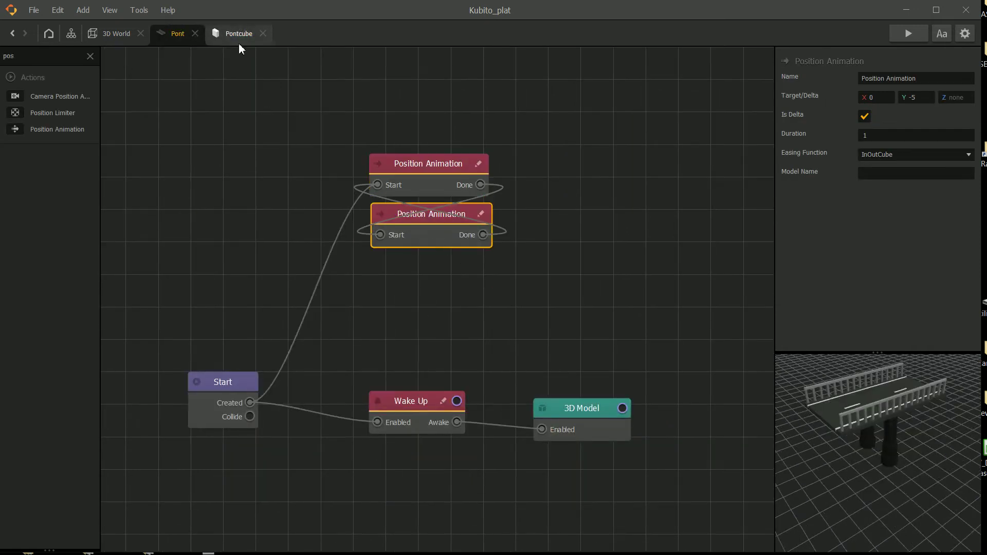
left_click(236, 34)
key("ctrl+v")
left_click_drag(425, 292, 293, 281)
Connect Pontcube's Start Created output to the upper Position Animation and link the two Position Animations in a loop.
left_click_drag(255, 237, 273, 468)
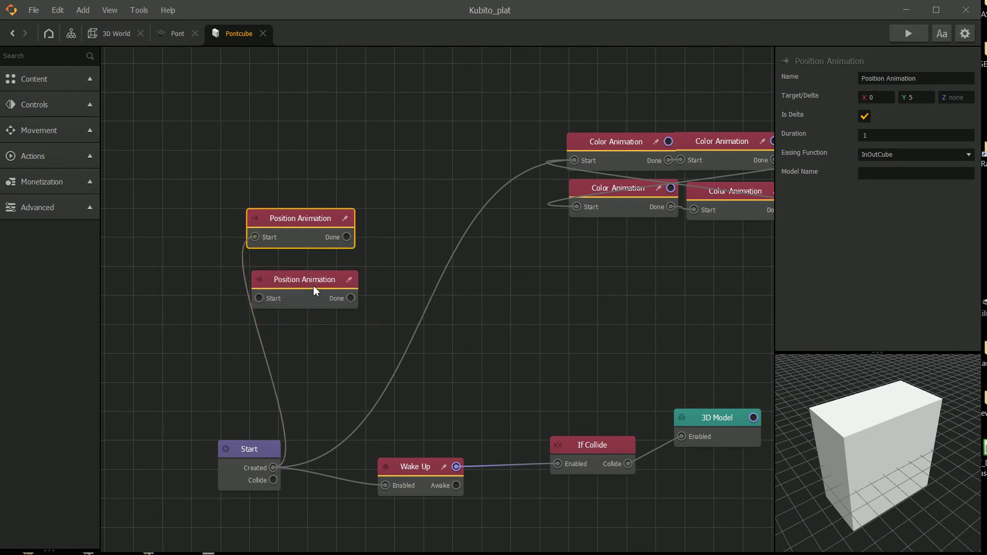
left_click_drag(340, 281, 356, 278)
left_click_drag(346, 236, 344, 245)
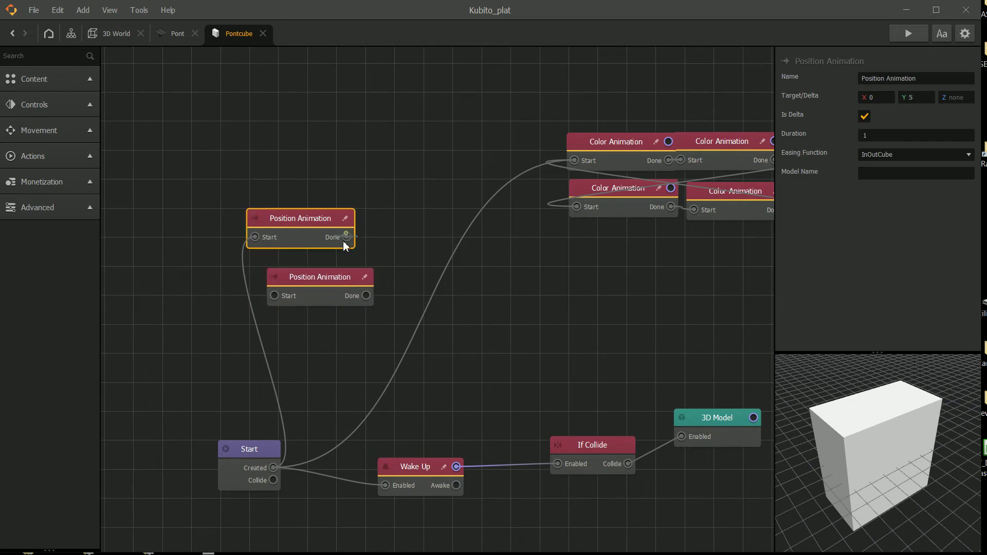
left_click_drag(292, 284, 273, 297)
left_click_drag(357, 296, 255, 237)
left_click(350, 135)
scroll(386, 161, "down", 2)
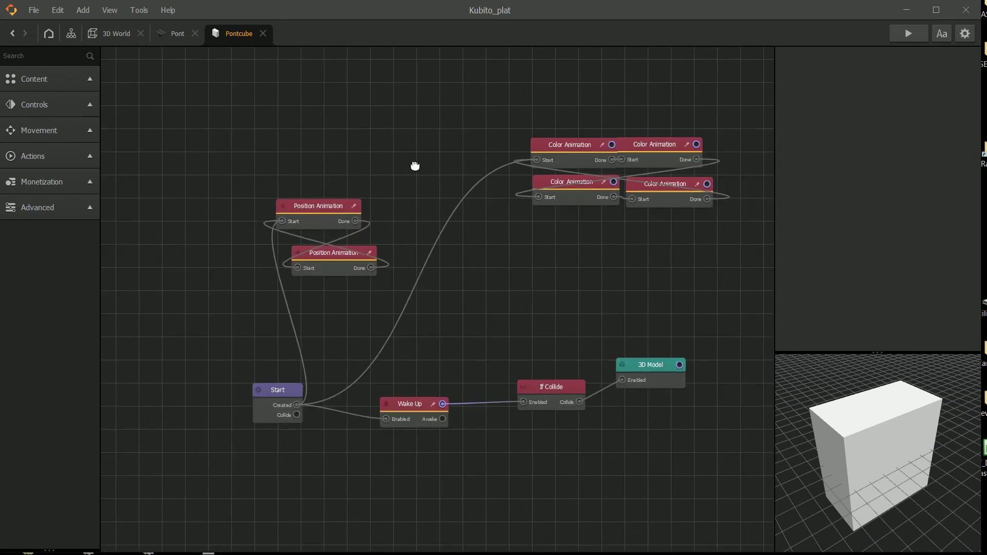
Set the Affected Asset of Pontcube's Start node to Character.
left_click(260, 399)
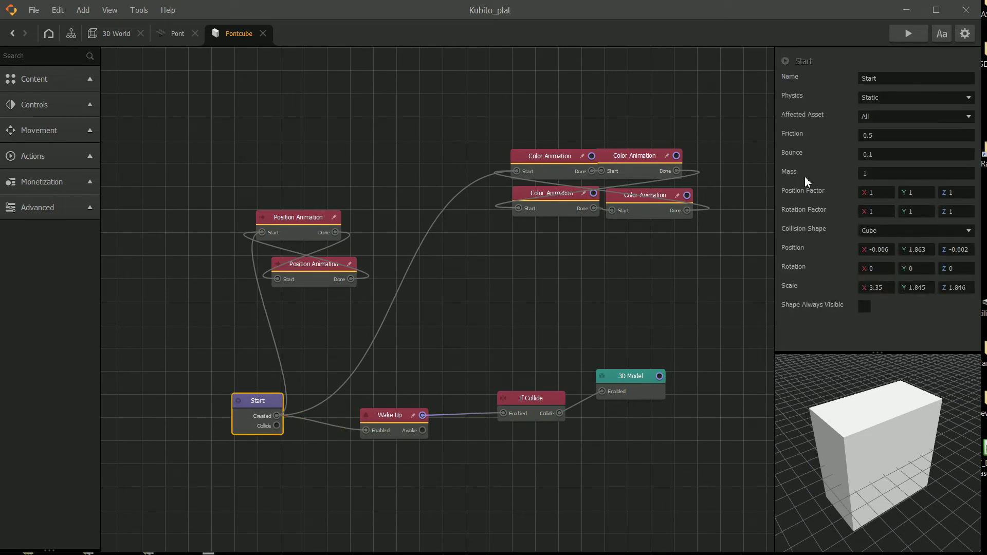
left_click(933, 117)
left_click(680, 56)
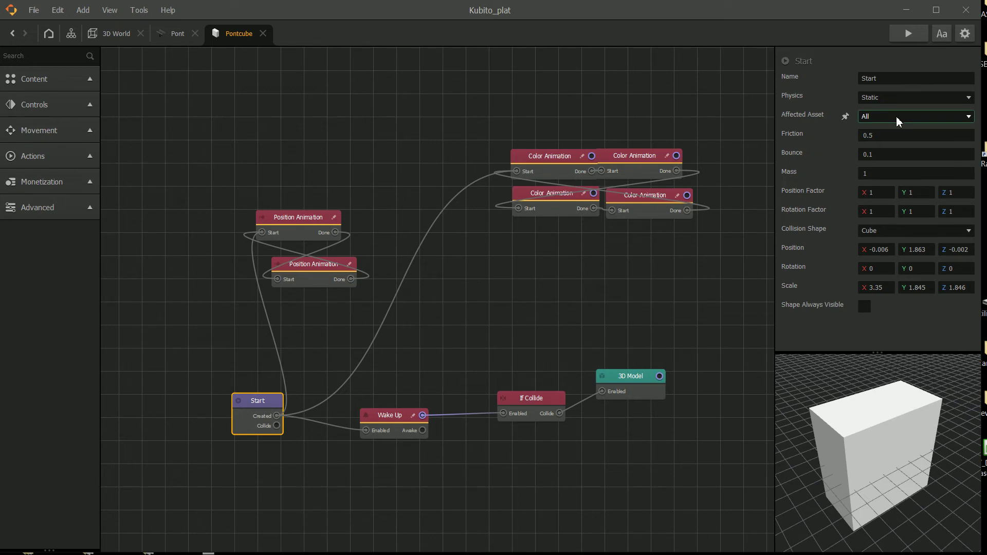
left_click(897, 118)
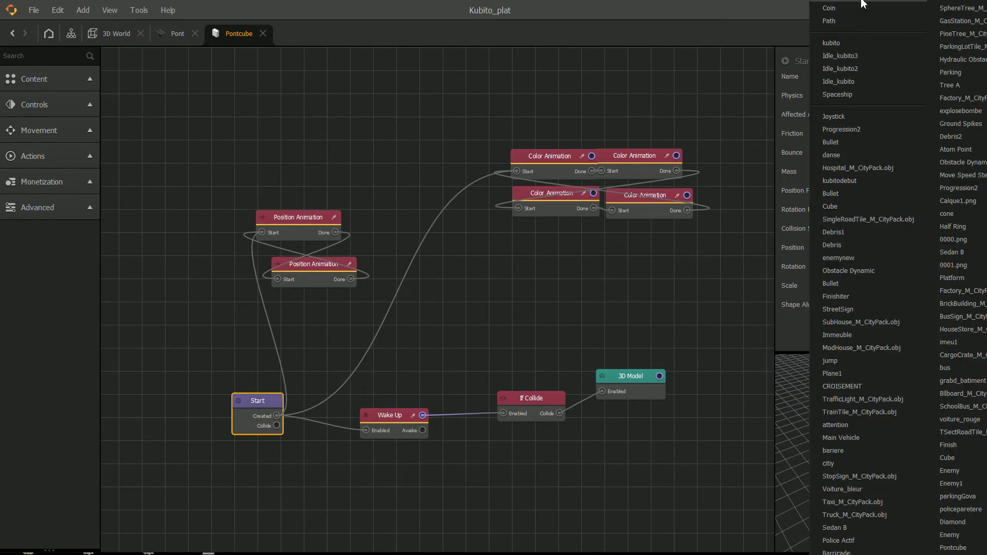
left_click(788, 5)
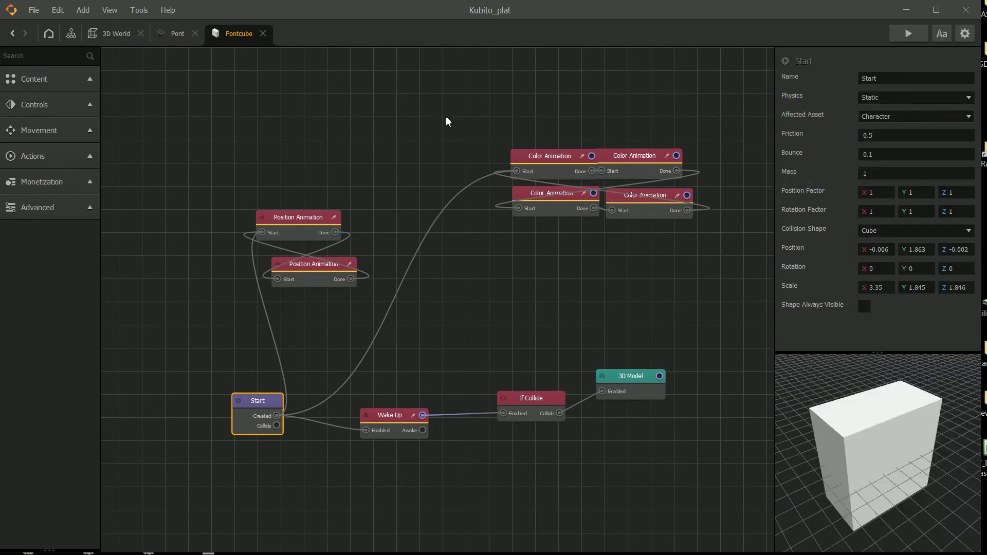
Reposition the If Collide and 3D Model nodes to spread them apart in the Pontcube graph.
left_click_drag(335, 163, 337, 181)
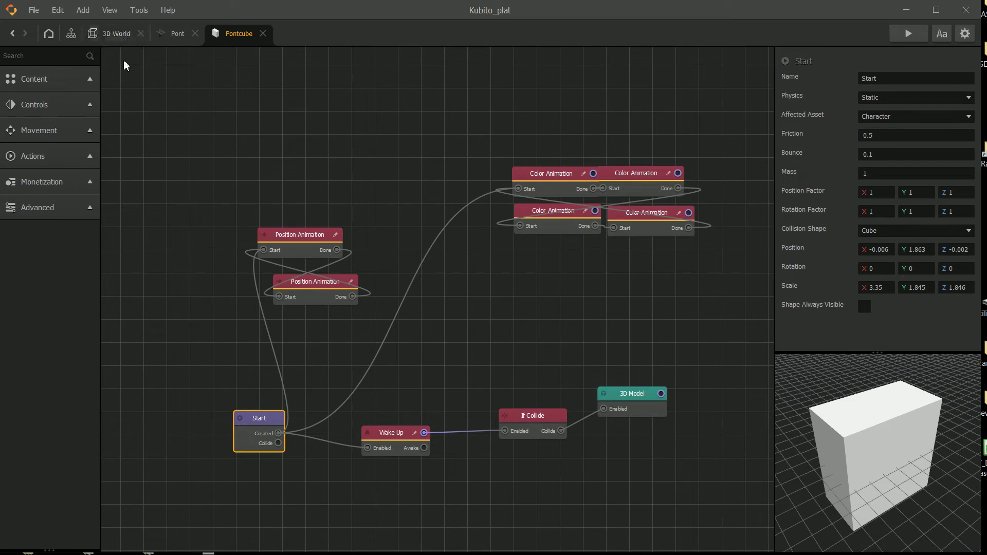
middle_click_drag(815, 434, 800, 447)
left_click_drag(515, 425, 509, 429)
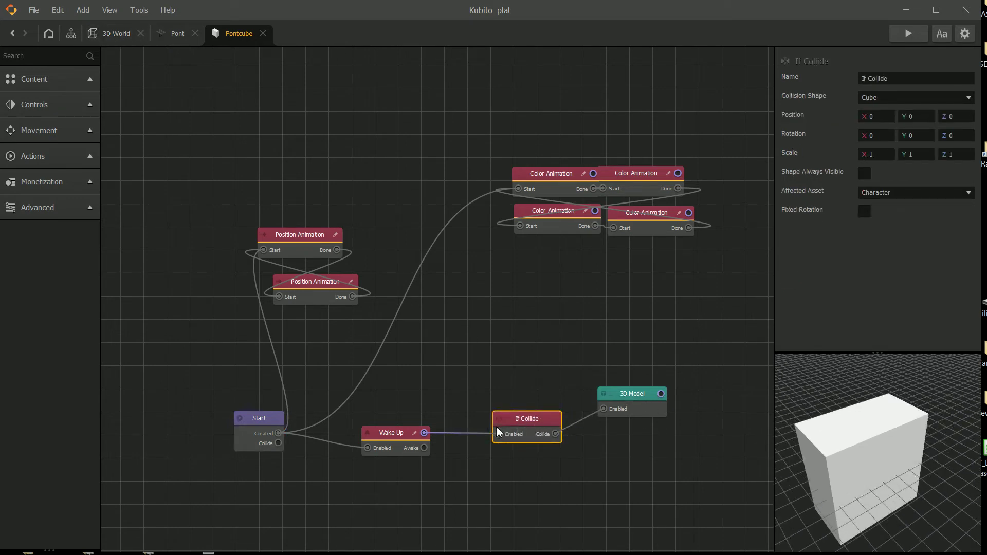
scroll(497, 431, "up", 1)
left_click_drag(626, 399, 641, 410)
left_click_drag(530, 420, 514, 379)
scroll(603, 353, "up", 1)
scroll(602, 349, "down", 1)
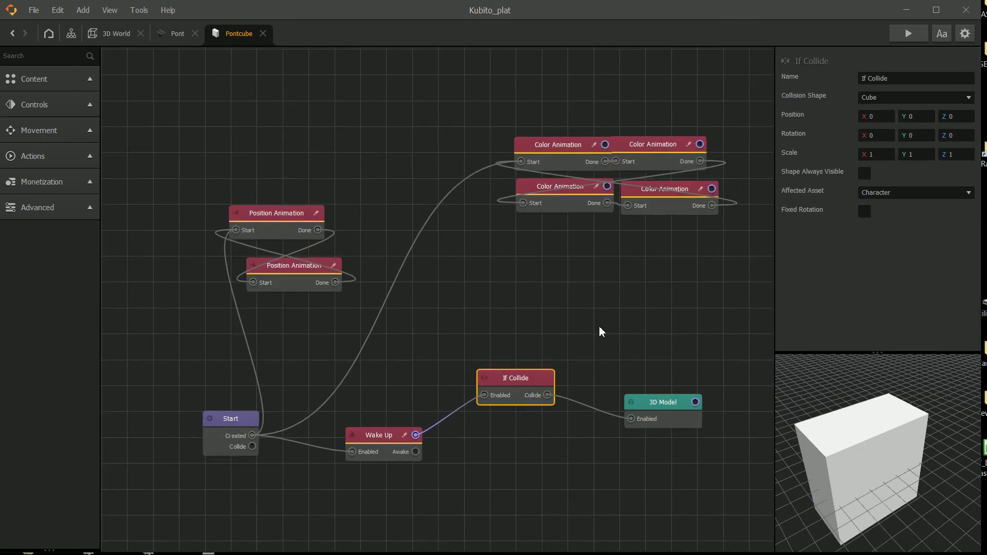
Delete the If Collide node and connect Wake Up's Awake output directly to the 3D Model's Enabled input.
left_click_drag(394, 437, 379, 425)
mouse_move(501, 387)
left_mouse_down()
mouse_move(478, 377)
mouse_move(504, 383)
left_mouse_up()
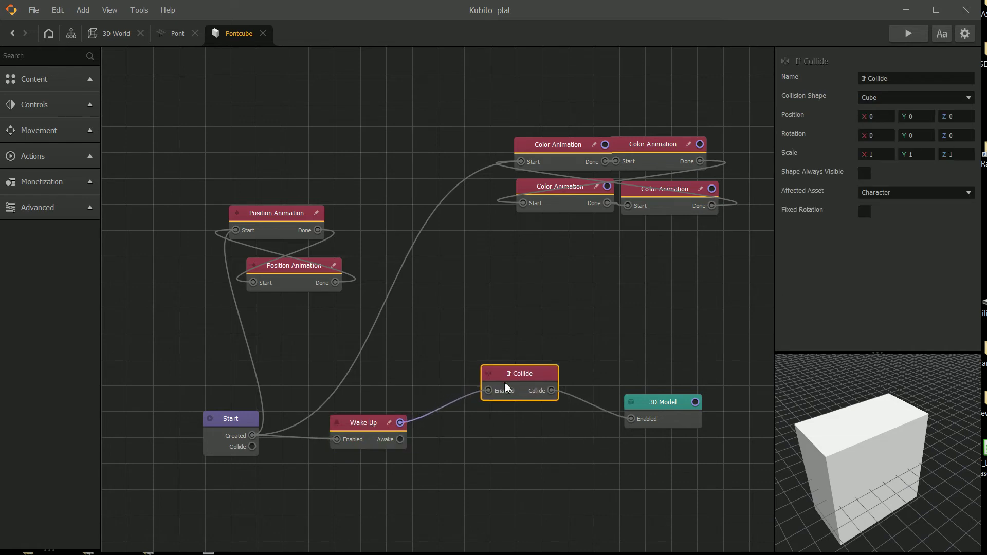
key("Delete")
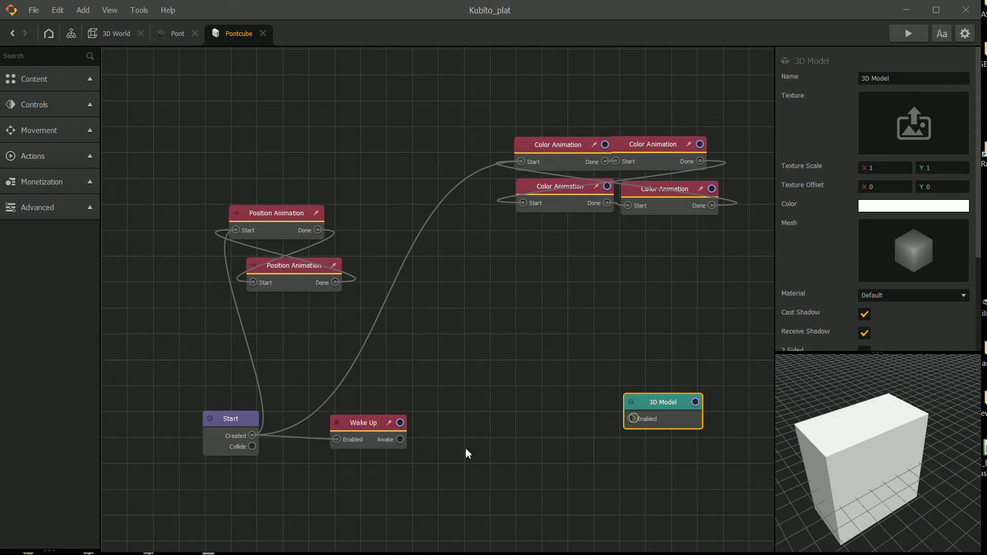
left_click_drag(400, 440, 567, 411)
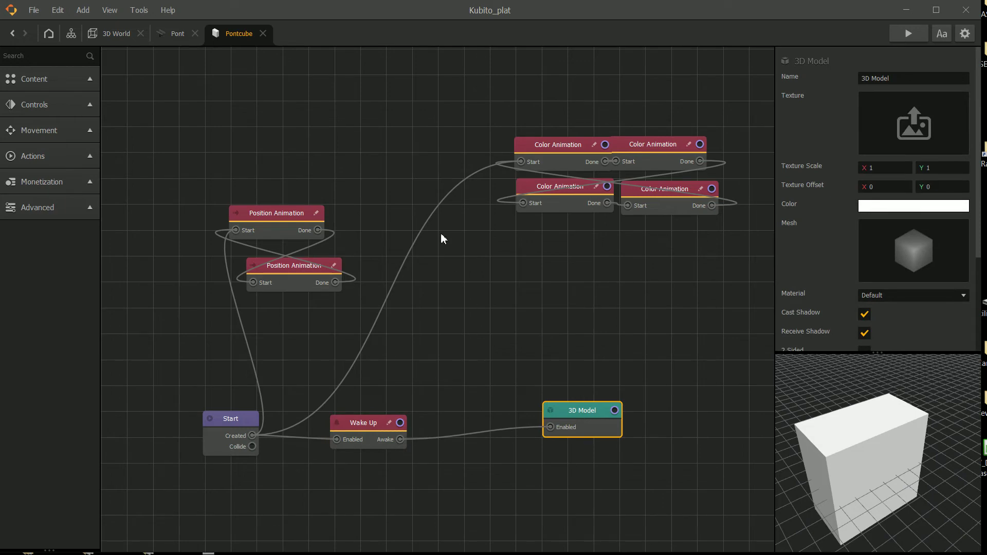
scroll(442, 237, "up", 2)
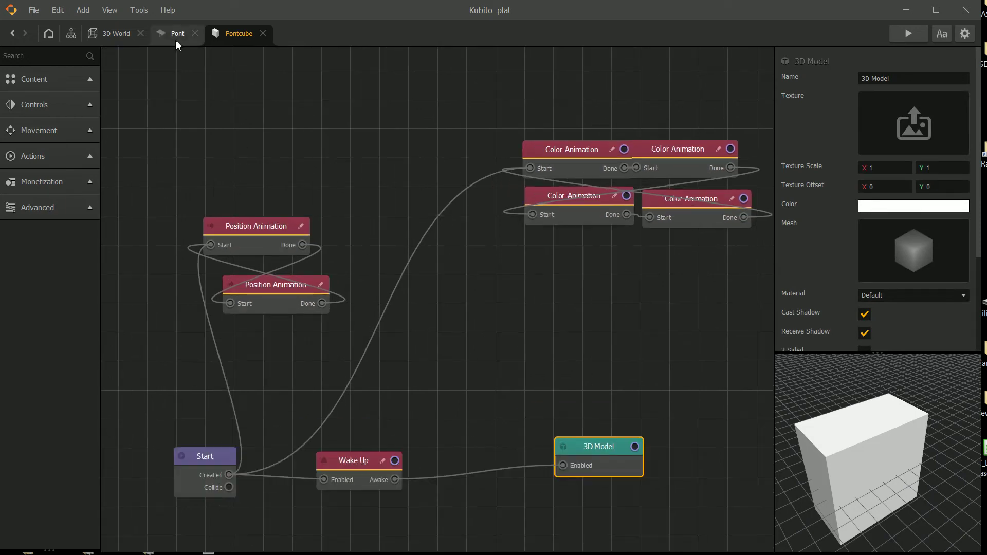
Place a Pontcube beside the road in level section 20 of the 3D World and rotate it 90 degrees about Y.
left_click(175, 40)
left_click(119, 34)
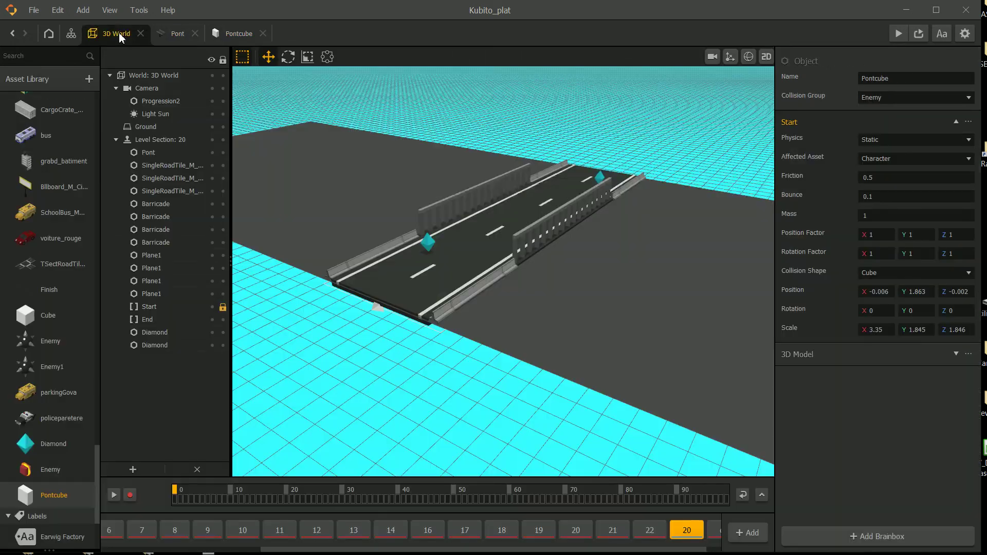
left_click(521, 227)
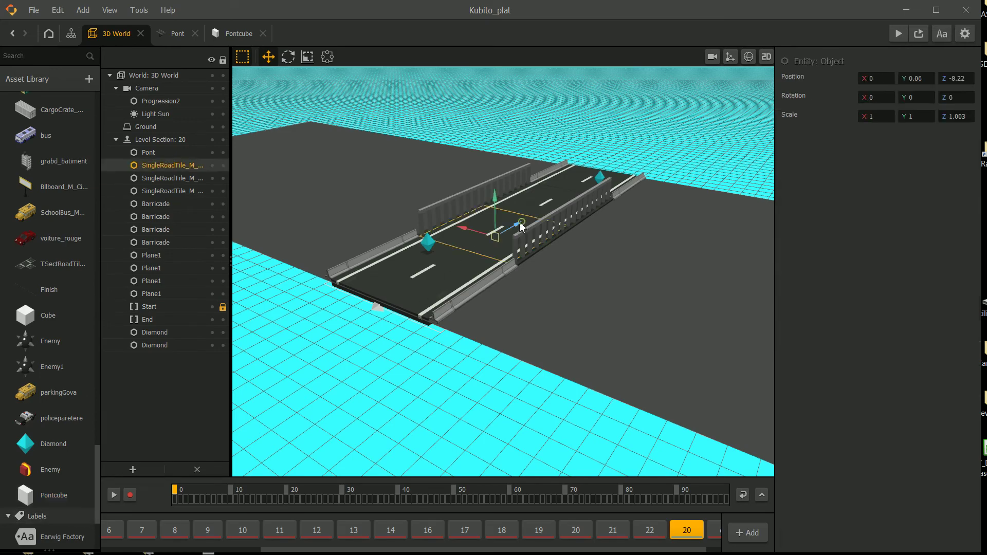
left_click_drag(42, 493, 372, 365)
middle_click_drag(483, 363, 450, 376)
left_click(288, 57)
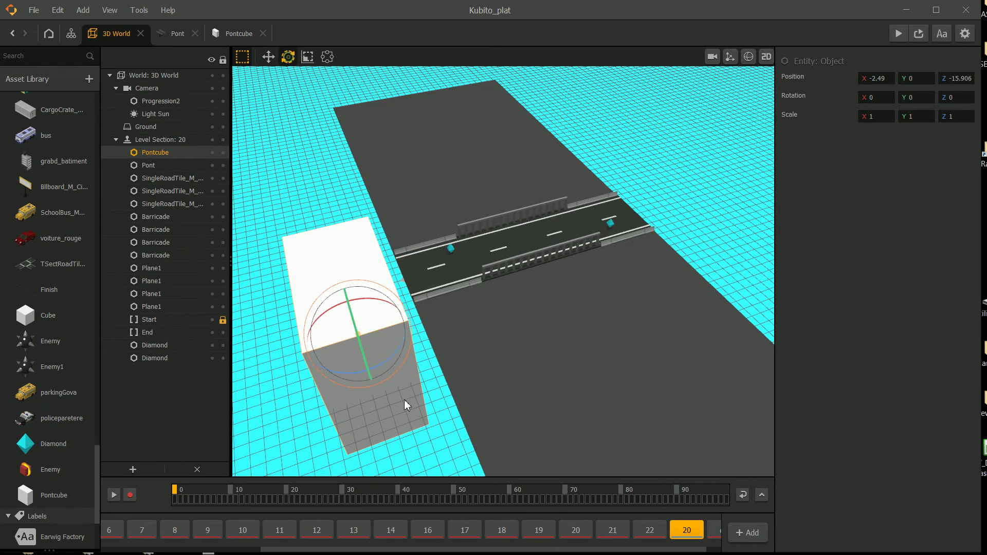
left_click_drag(332, 369, 440, 331)
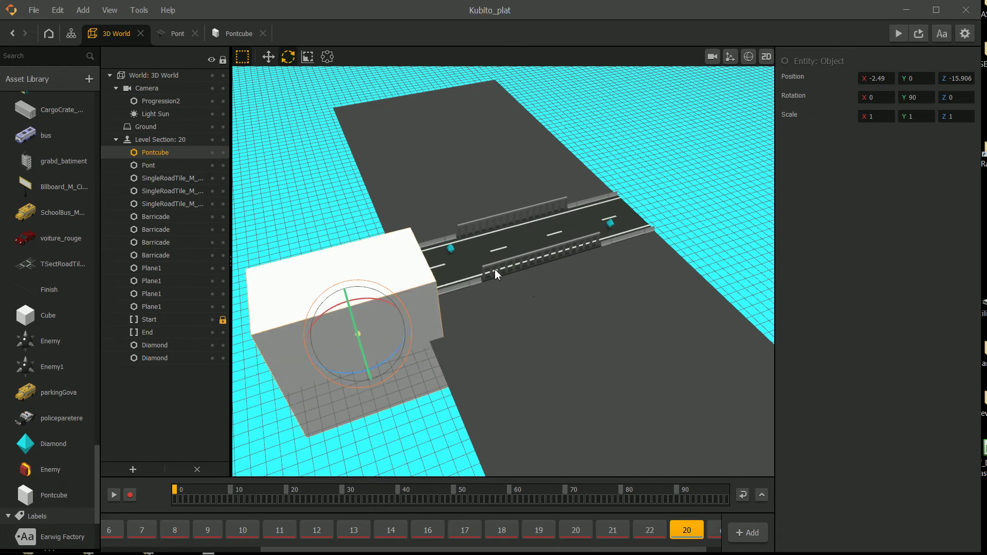
In the 2D view, move Pontcube beneath the bridge to about Y -3.11 and set its X position to 0.
left_click(268, 57)
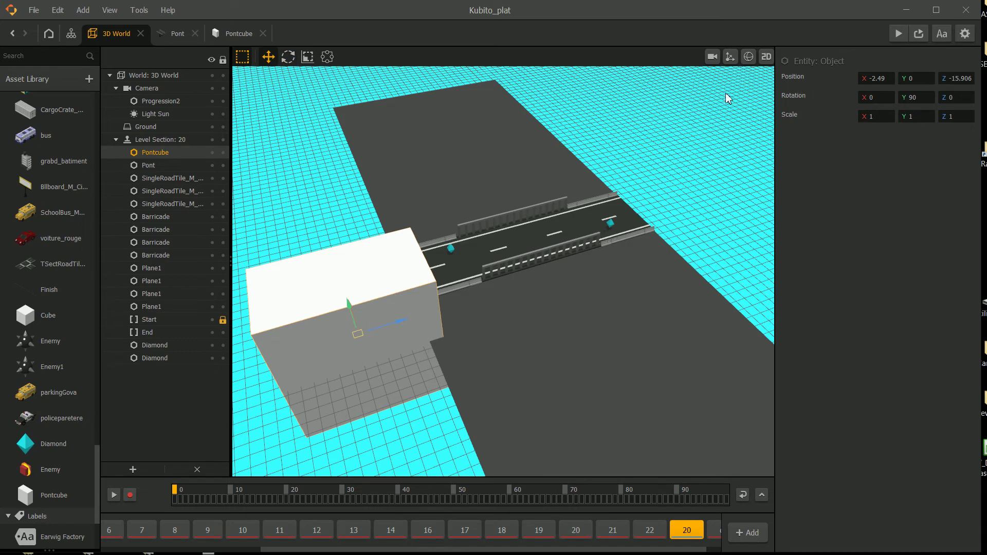
left_click(761, 54)
scroll(524, 251, "down", 5)
scroll(439, 272, "up", 2)
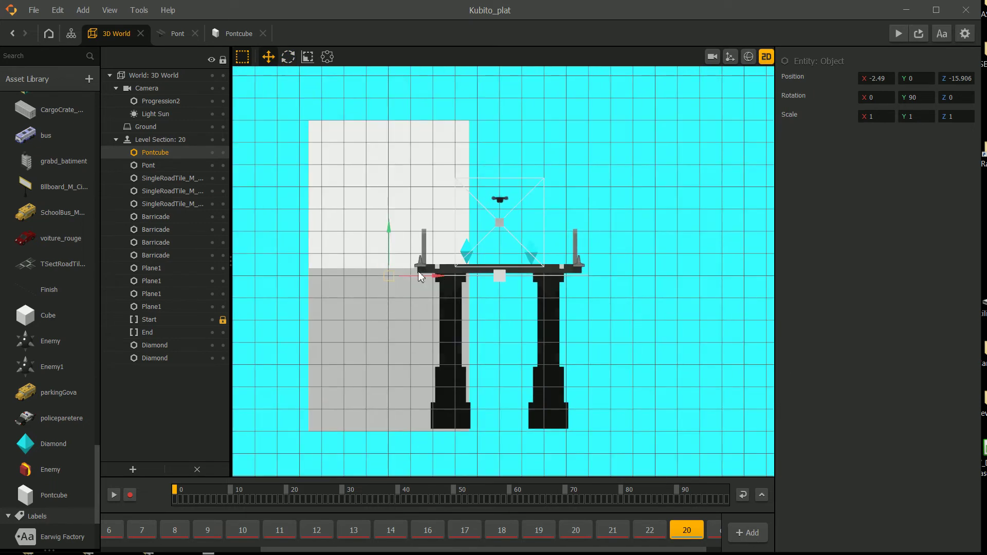
left_click_drag(390, 278, 497, 430)
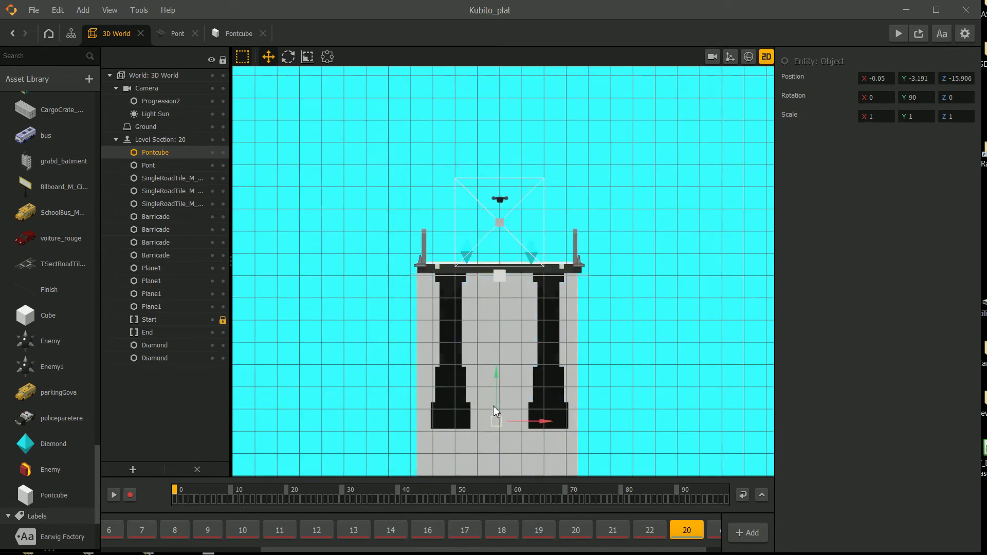
scroll(514, 345, "up", 2)
scroll(514, 345, "down", 1)
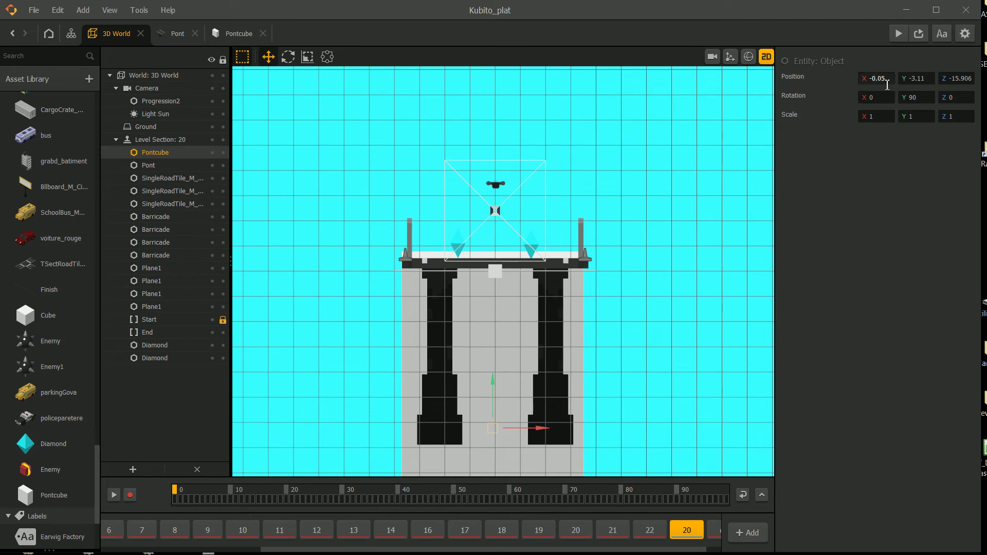
key("Return")
middle_click_drag(539, 353, 546, 218)
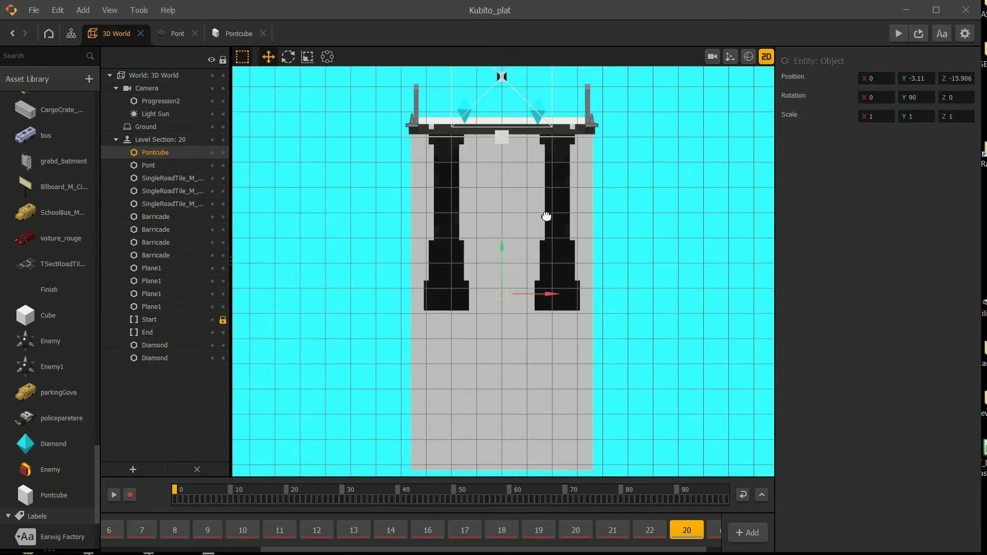
Lower Pontcube to about Y -3.428 so its top sits behind the bridge deck.
scroll(538, 252, "up", 2)
middle_click_drag(529, 266, 526, 340)
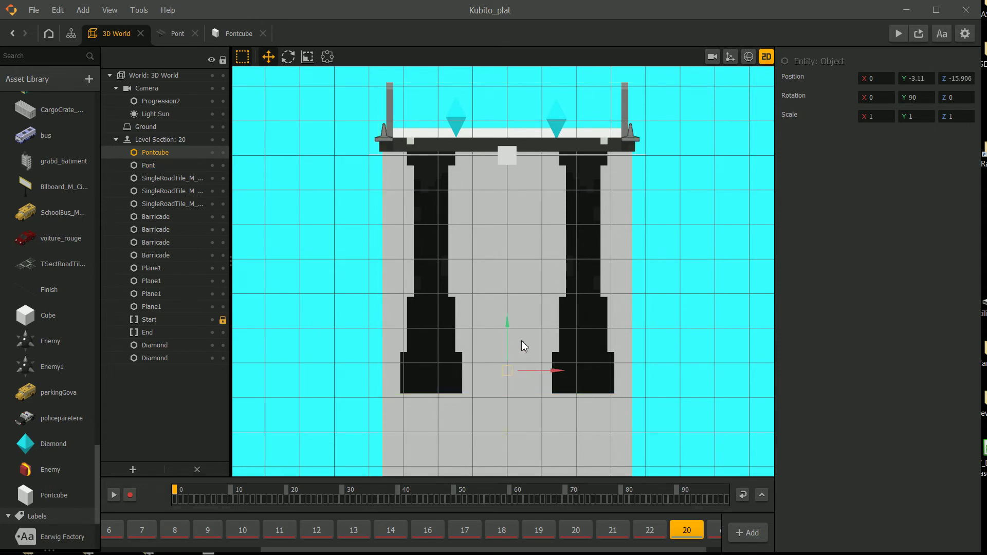
scroll(441, 264, "down", 2)
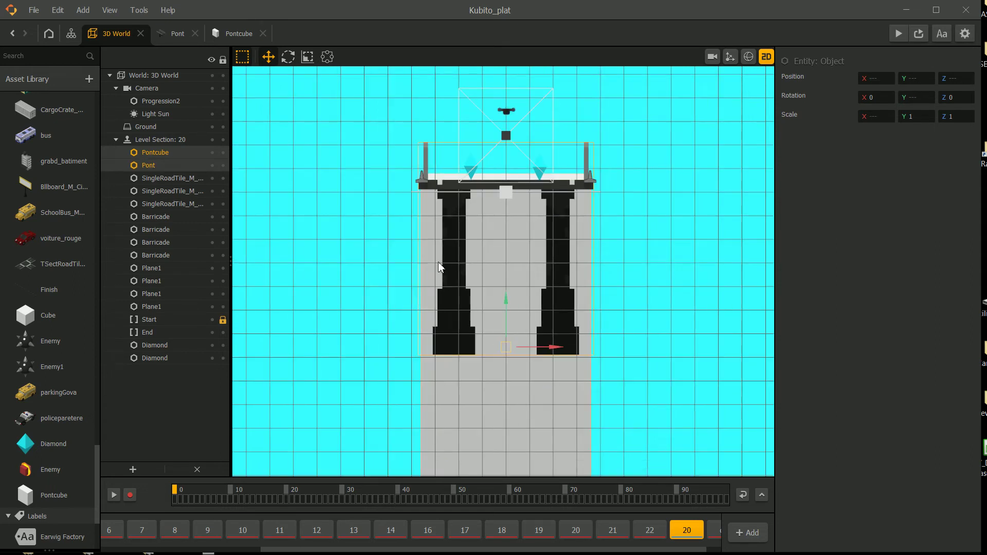
scroll(509, 360, "up", 2)
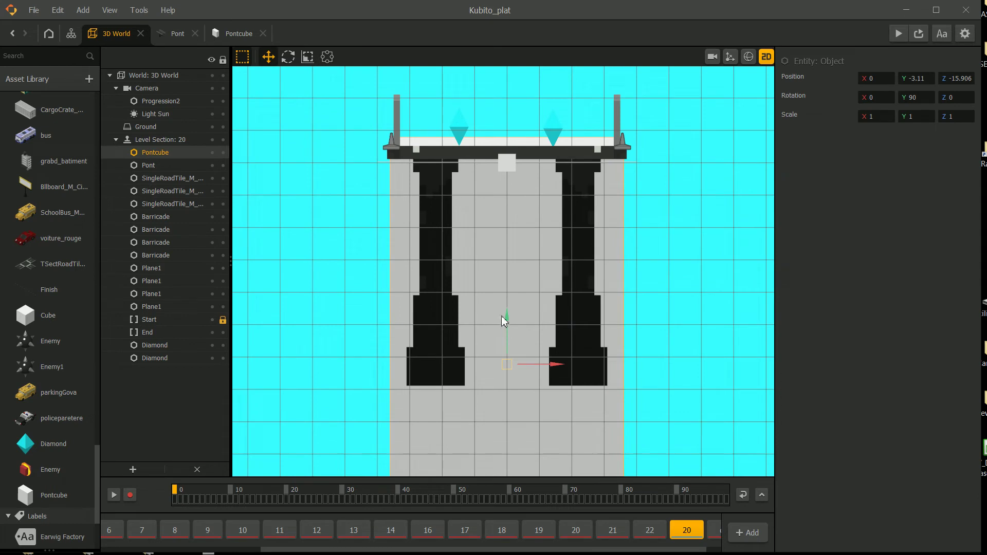
left_click_drag(506, 316, 495, 340)
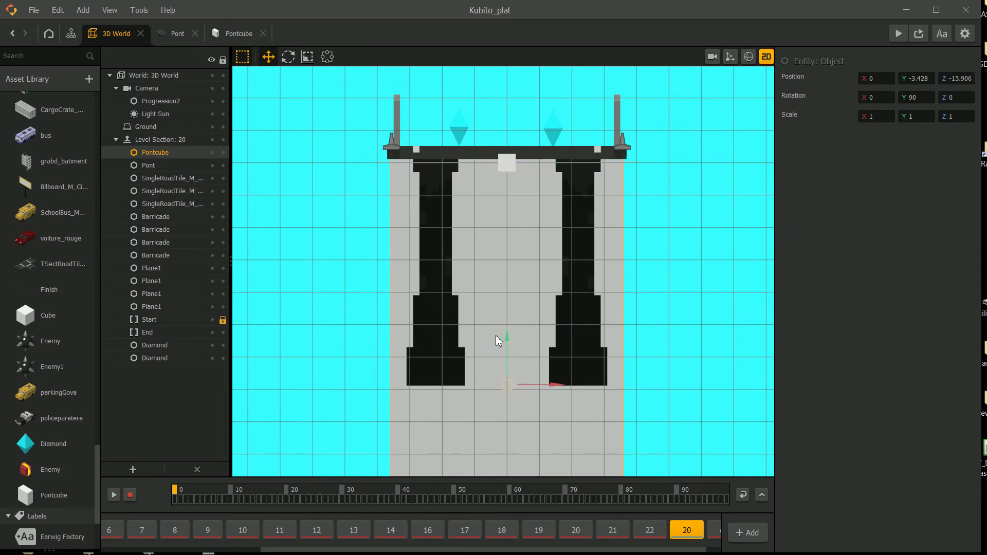
left_click(330, 286)
scroll(330, 285, "down", 1)
Return to 3D, align the view to the bridge's side, and move Pontcube along Z to about -6.589 beneath the railing section.
left_click(767, 57)
middle_click_drag(578, 267, 545, 221)
left_click(387, 330)
middle_click_drag(493, 282, 451, 216)
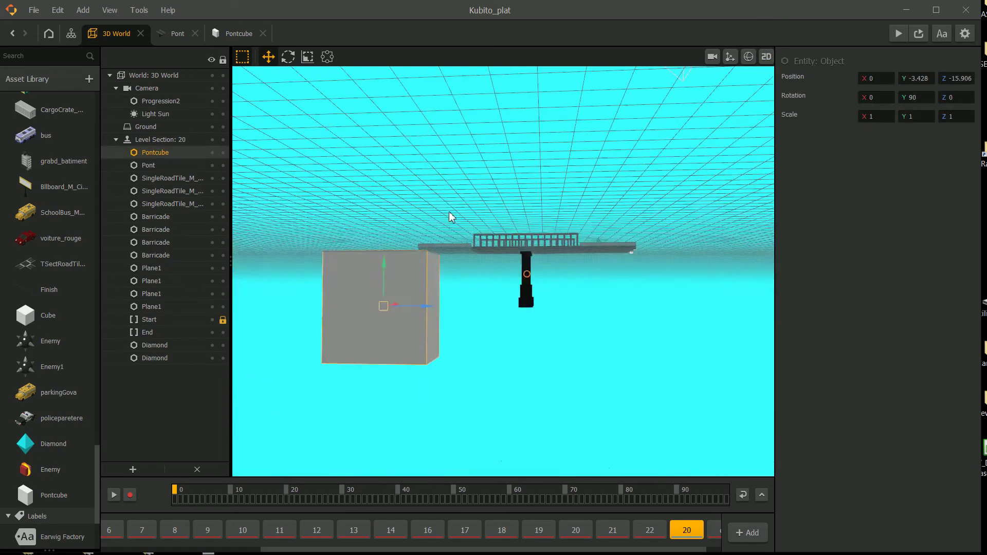
left_click(110, 10)
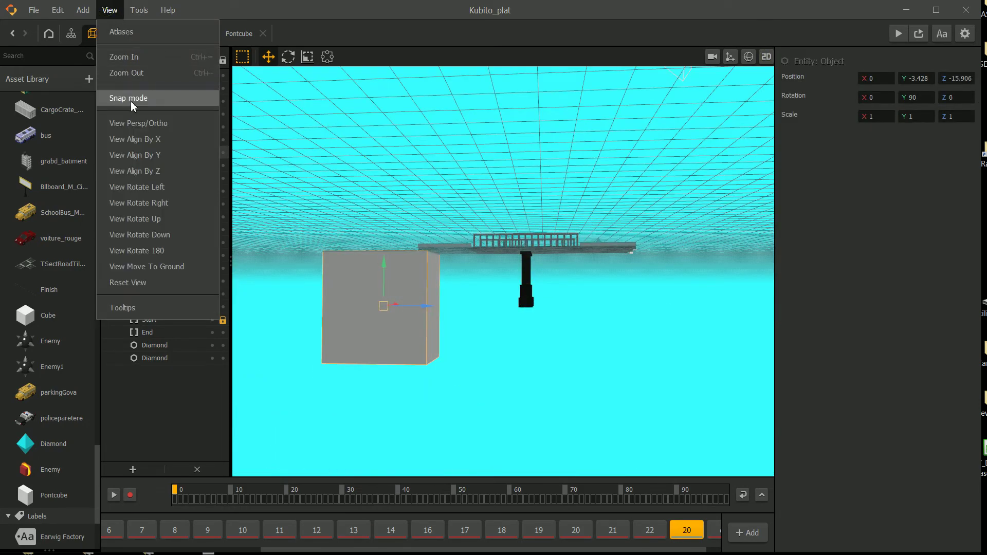
left_click(155, 126)
left_click(109, 10)
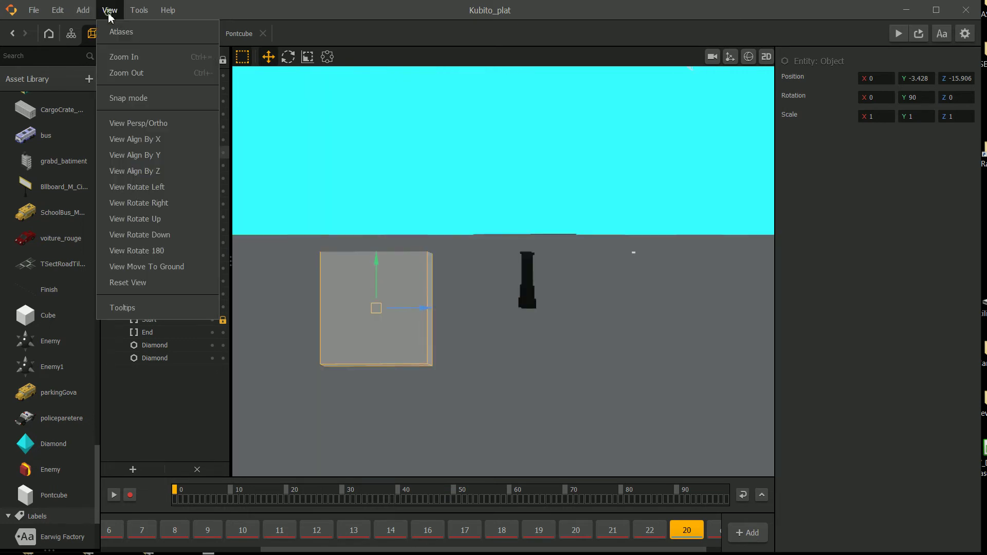
left_click(162, 175)
scroll(442, 312, "up", 3)
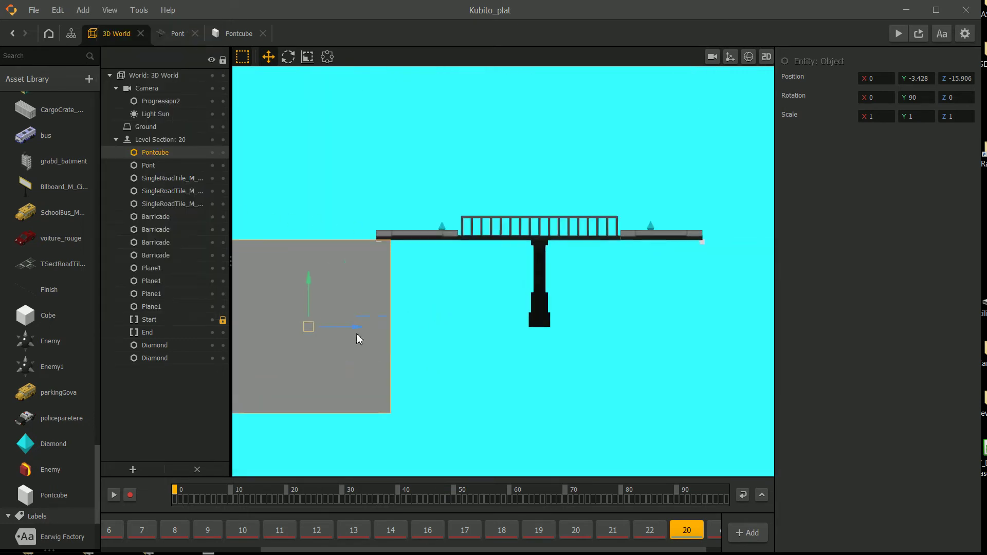
left_click_drag(339, 328, 569, 330)
scroll(596, 319, "up", 5)
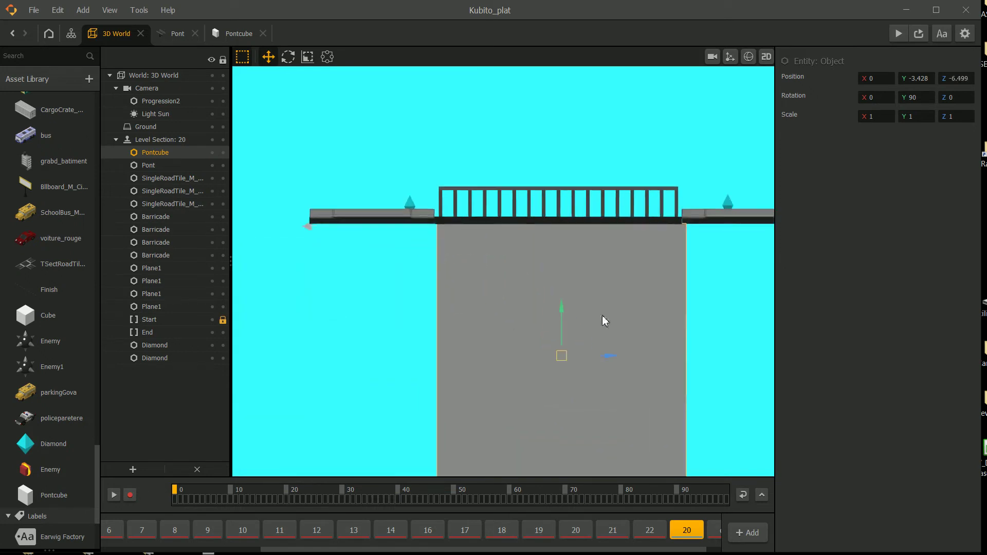
left_click_drag(642, 388, 626, 389)
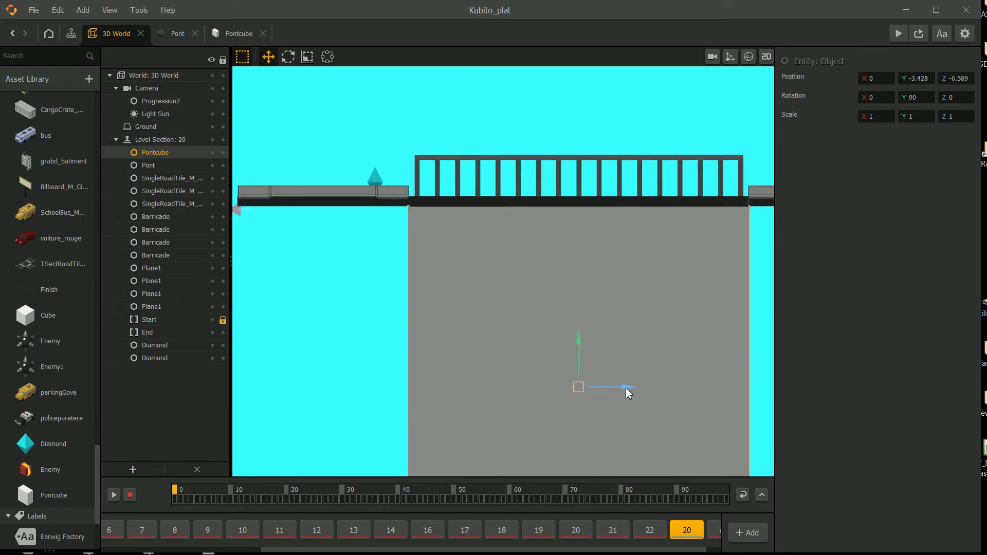
Scale Pontcube to about 0.944 in X so it is slightly narrower than the bridge section, and deselect it.
left_click(307, 57)
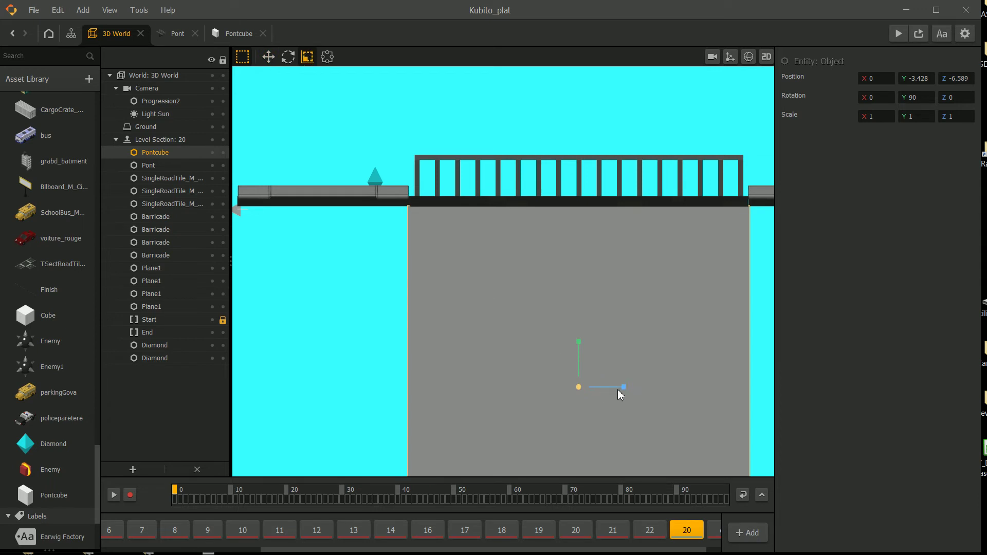
left_click_drag(625, 388, 622, 389)
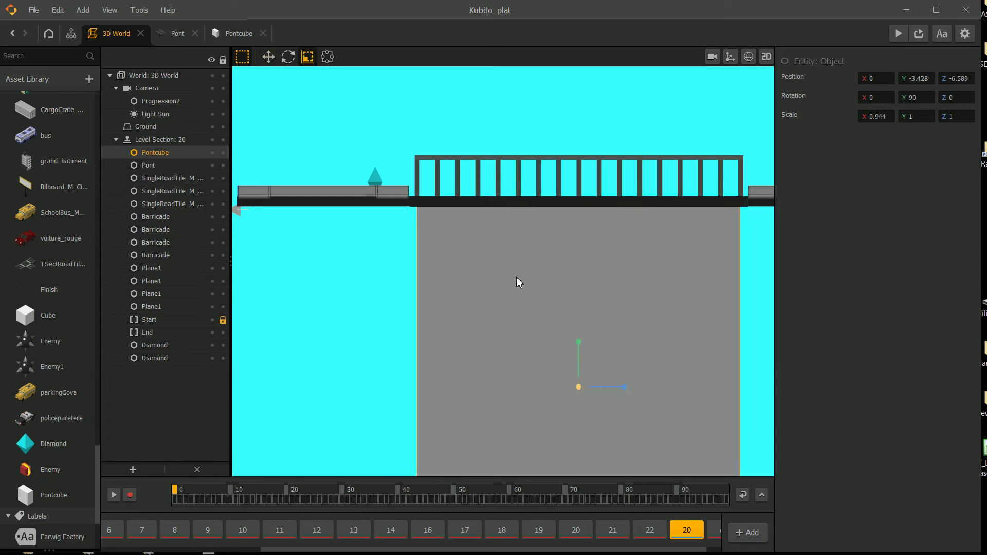
scroll(516, 282, "down", 2)
left_click(555, 133)
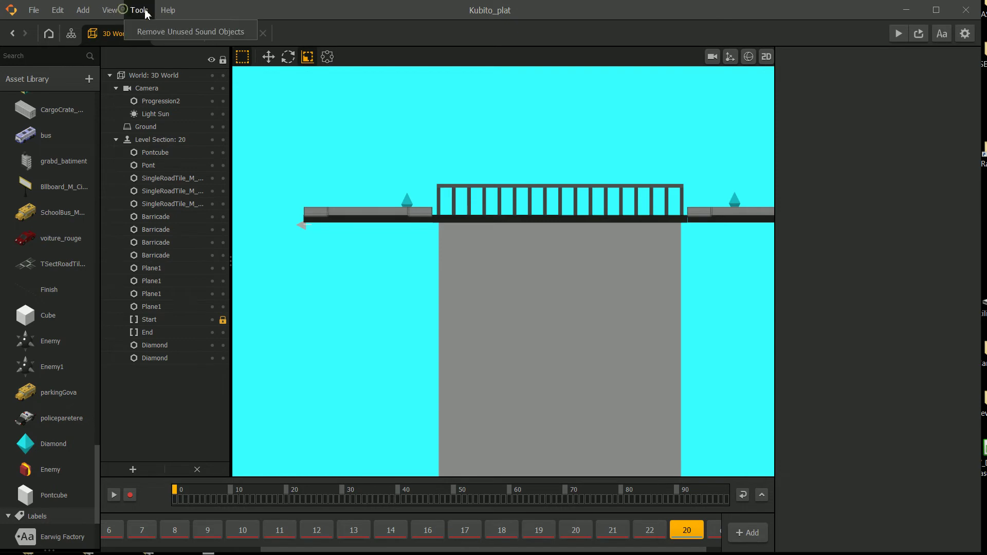
Reset the 3D view and save the project.
left_click(110, 10)
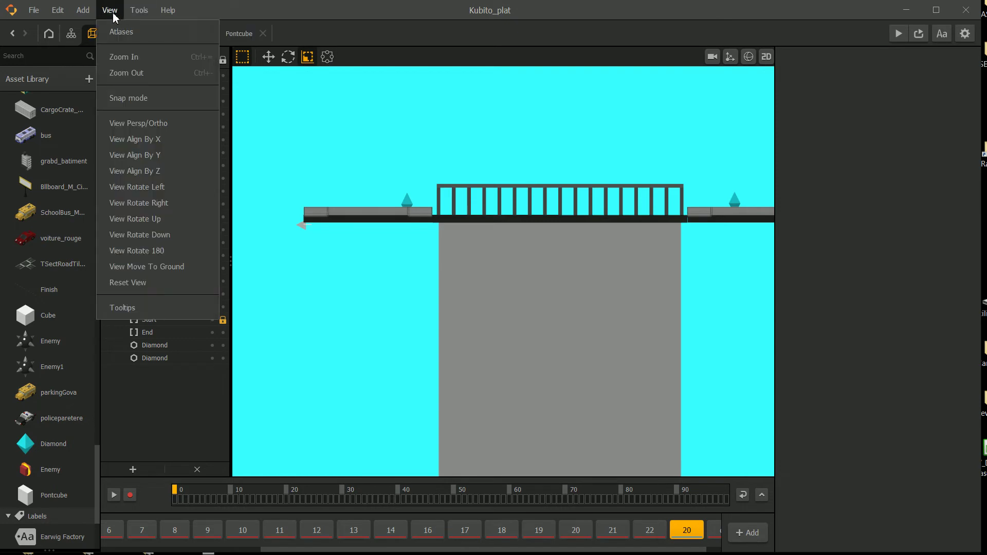
left_click(140, 287)
scroll(403, 321, "down", 3)
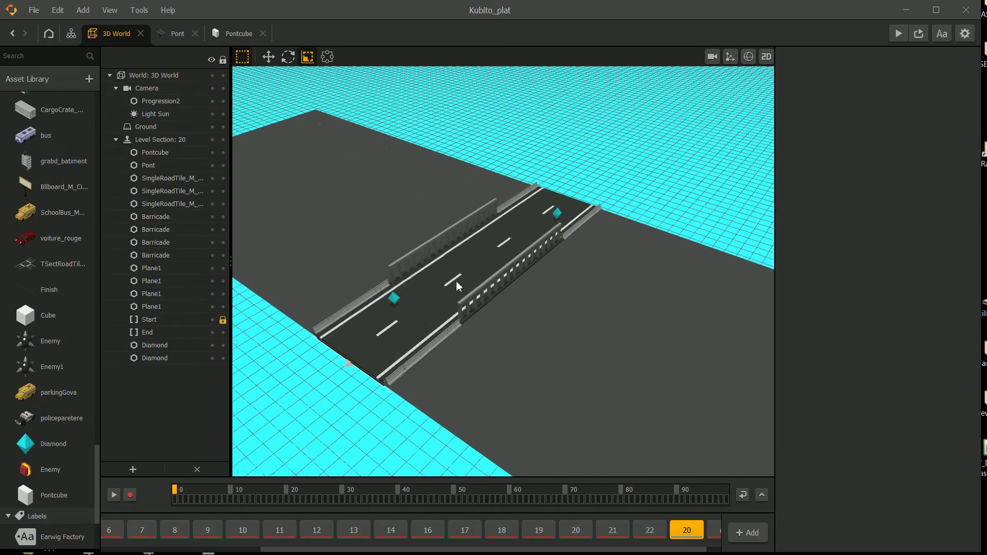
left_click(34, 10)
left_click(48, 84)
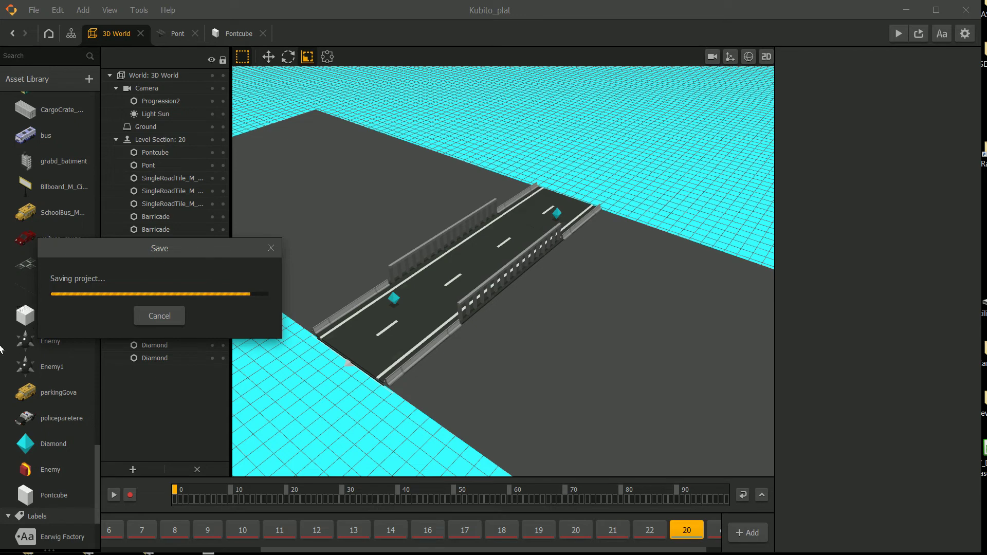
Delete the middle single road tile lying over the bridge.
left_click(468, 278)
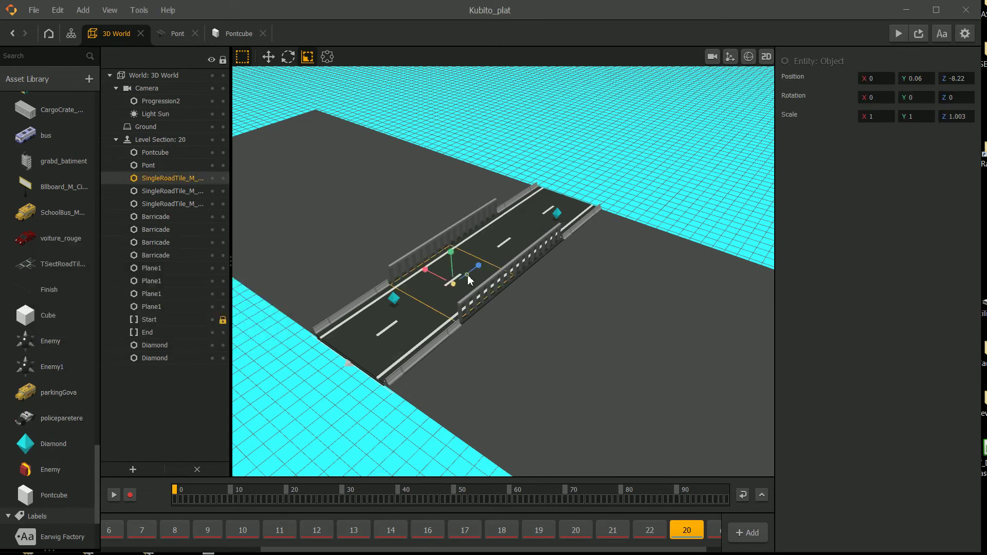
scroll(446, 267, "up", 2)
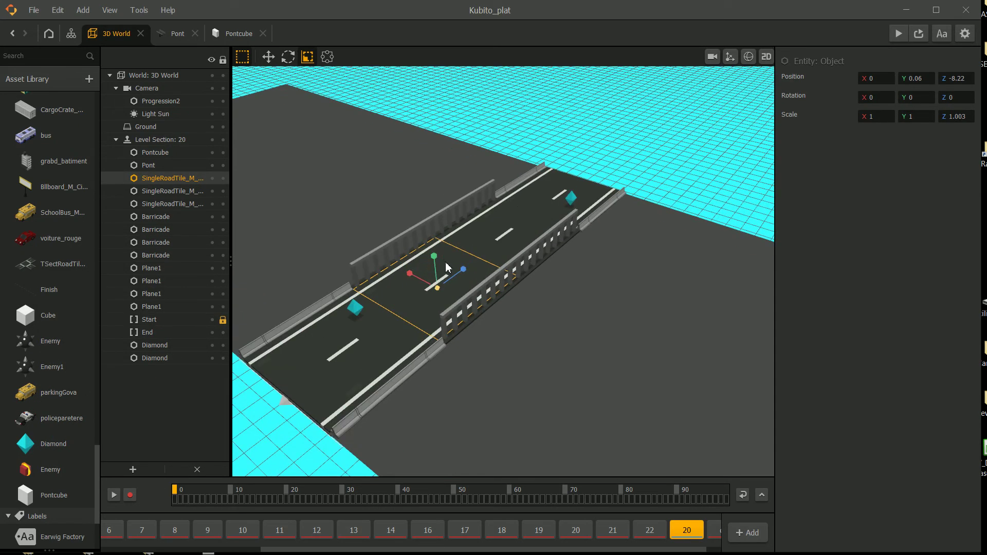
key("Delete")
Stretch the Pont bridge's end to meet the adjoining road tile, giving about 0.983 X scale and -6.6 Z position, and deselect it.
left_click(468, 261)
left_click(568, 132)
left_click(506, 222)
right_click_drag(463, 313, 394, 363)
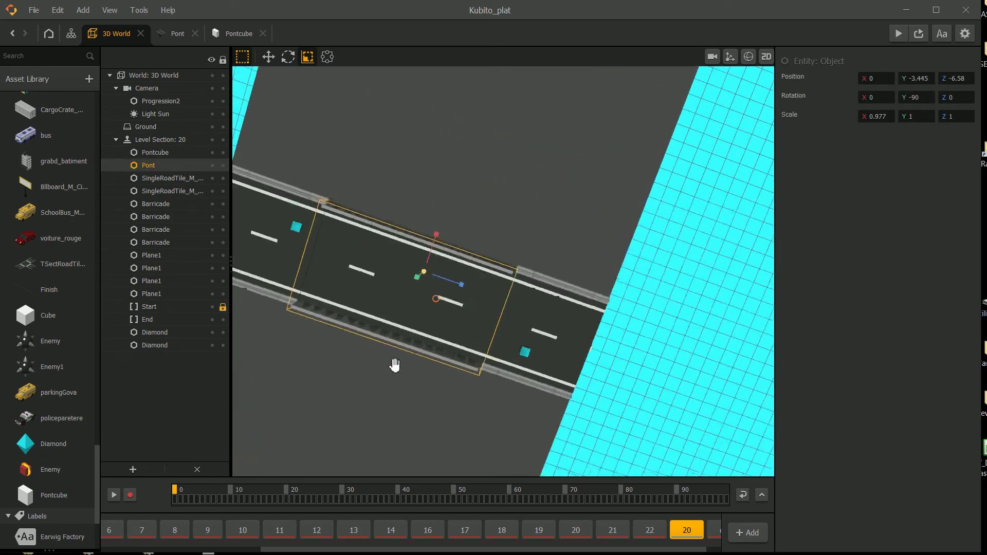
scroll(442, 316, "up", 4)
right_click_drag(478, 290, 451, 277)
scroll(451, 277, "up", 2)
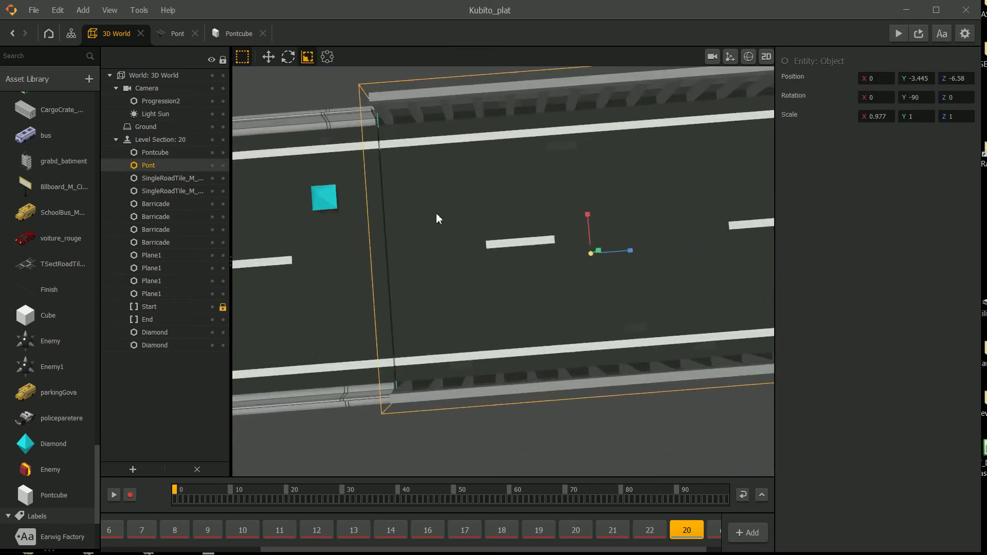
left_click(327, 57)
scroll(502, 269, "up", 3)
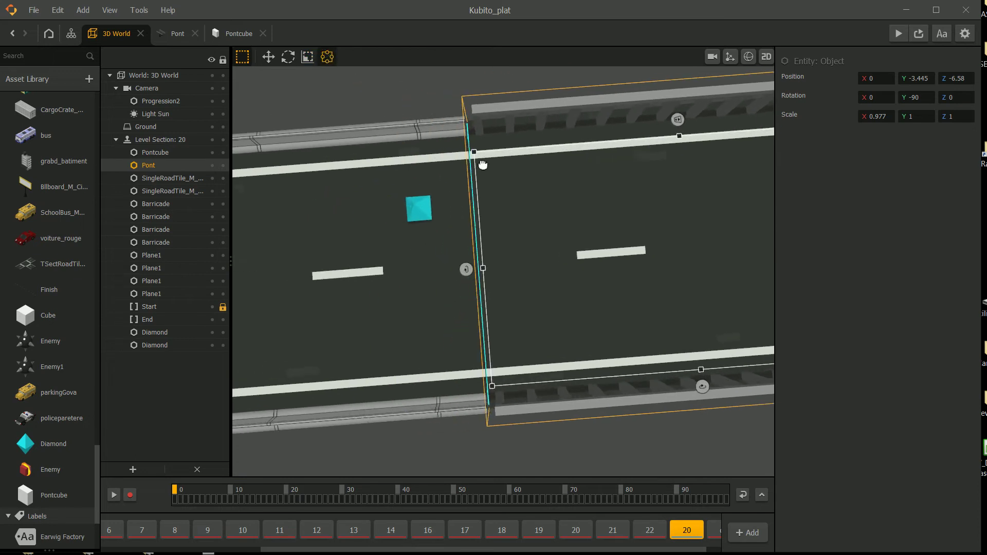
left_click_drag(498, 273, 492, 262)
scroll(491, 262, "down", 4)
left_click(343, 310)
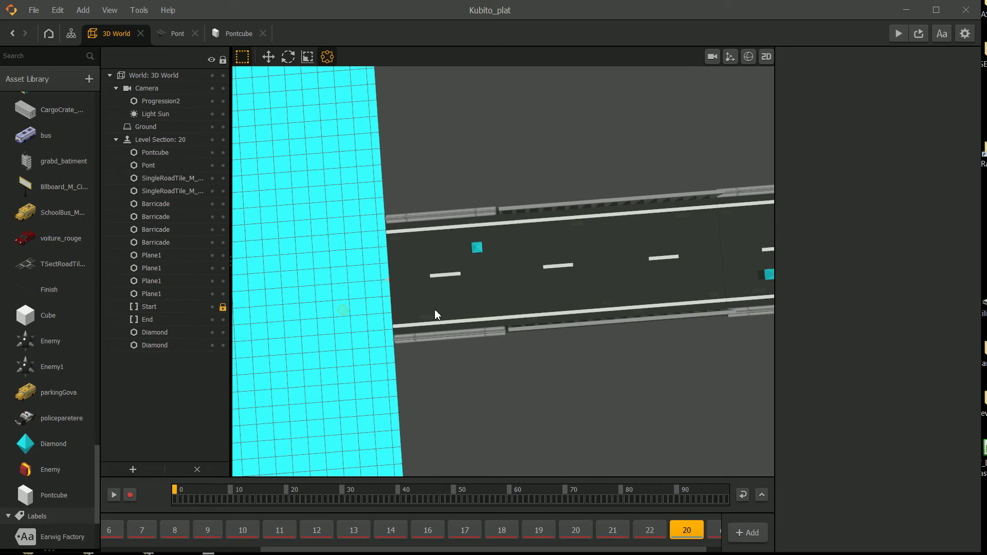
Bring the whole bridge section into view and save the project.
middle_click_drag(542, 263, 474, 268)
middle_click_drag(559, 302, 523, 264)
right_click_drag(517, 258, 541, 255)
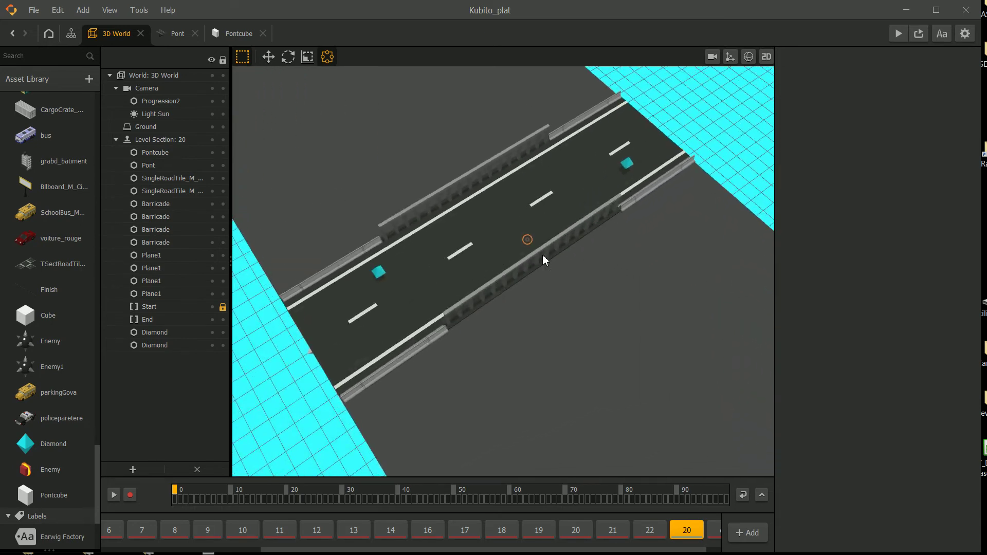
scroll(476, 549, "down", 1)
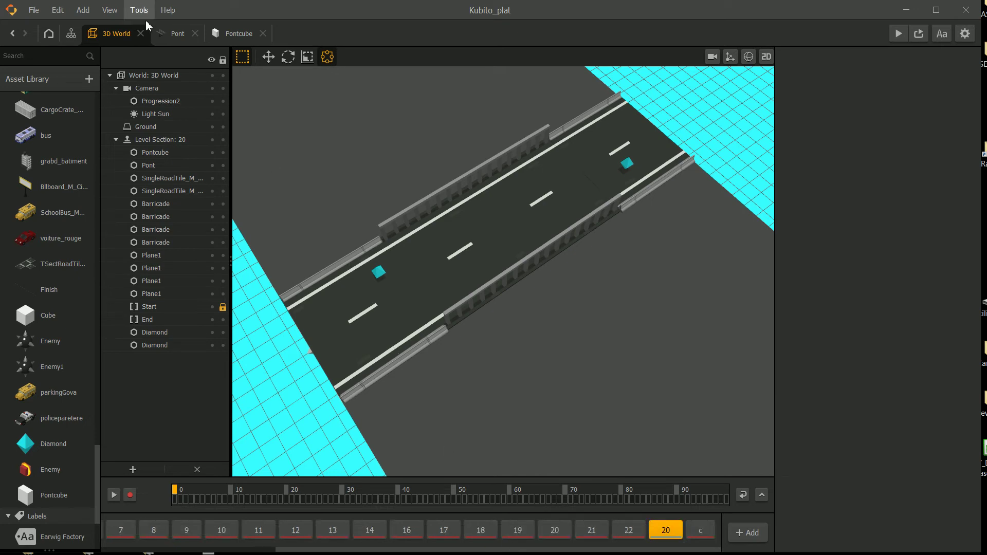
left_click(36, 11)
left_click(60, 82)
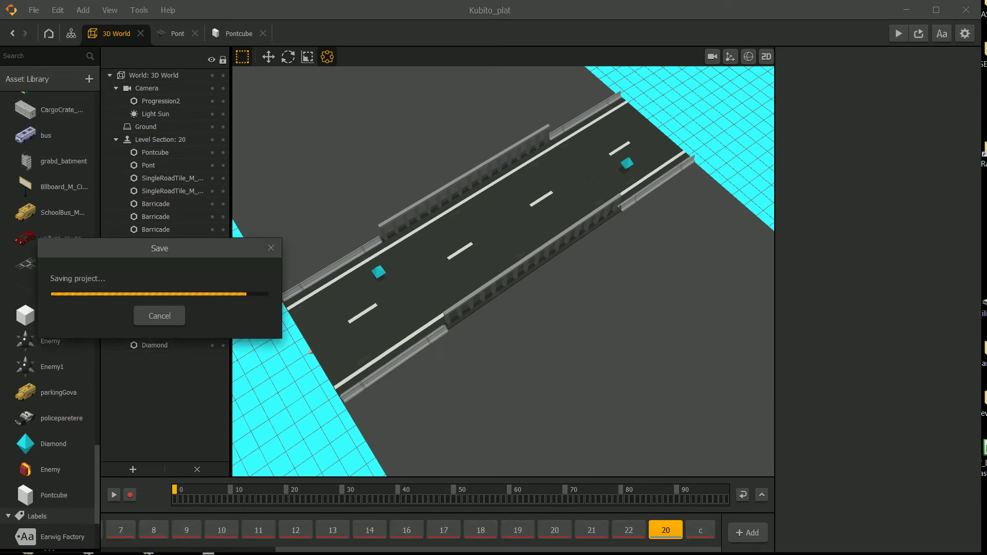
Play-test the bridge section in the preview, restarting the run after each game over, and close the preview.
middle_click_drag(491, 300, 544, 221)
right_click_drag(544, 221, 523, 231)
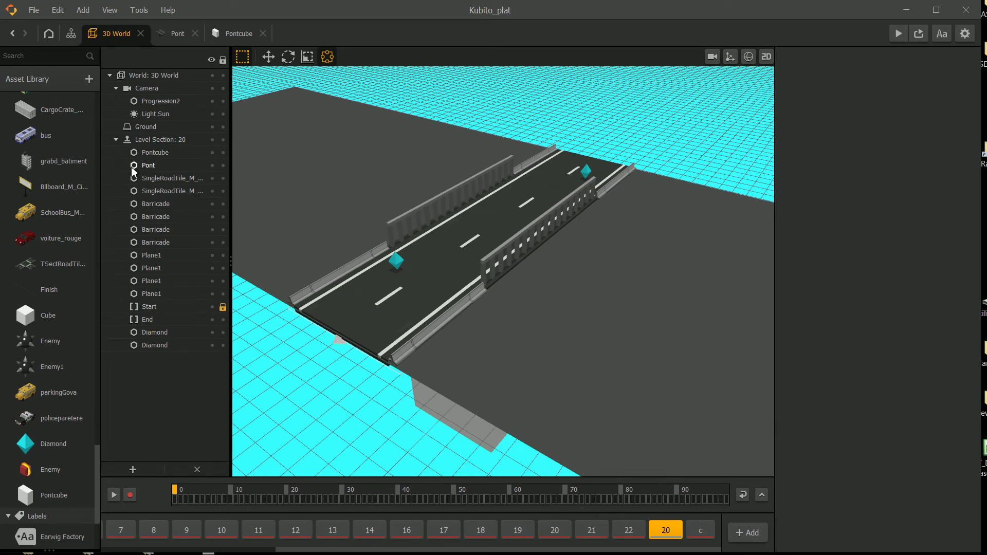
left_click(898, 34)
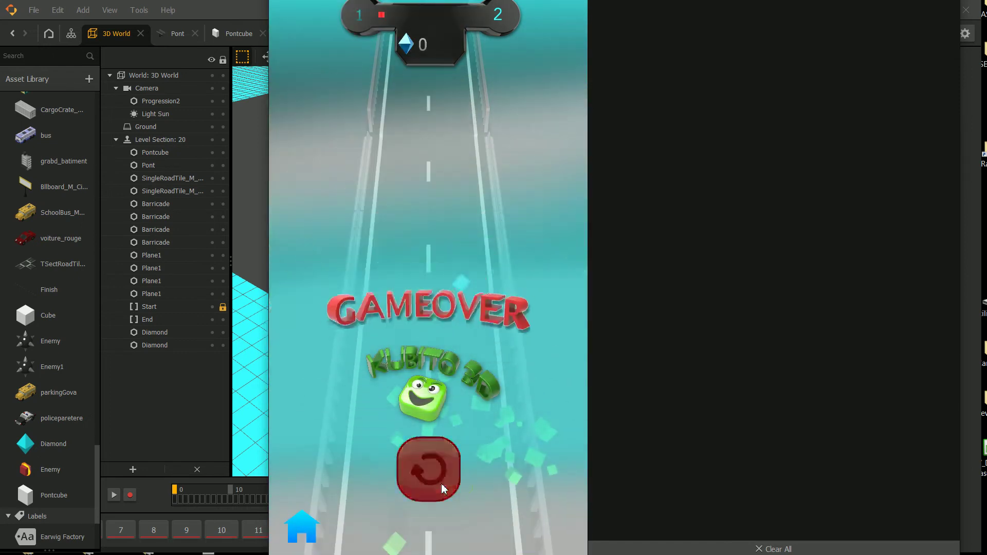
left_click(437, 478)
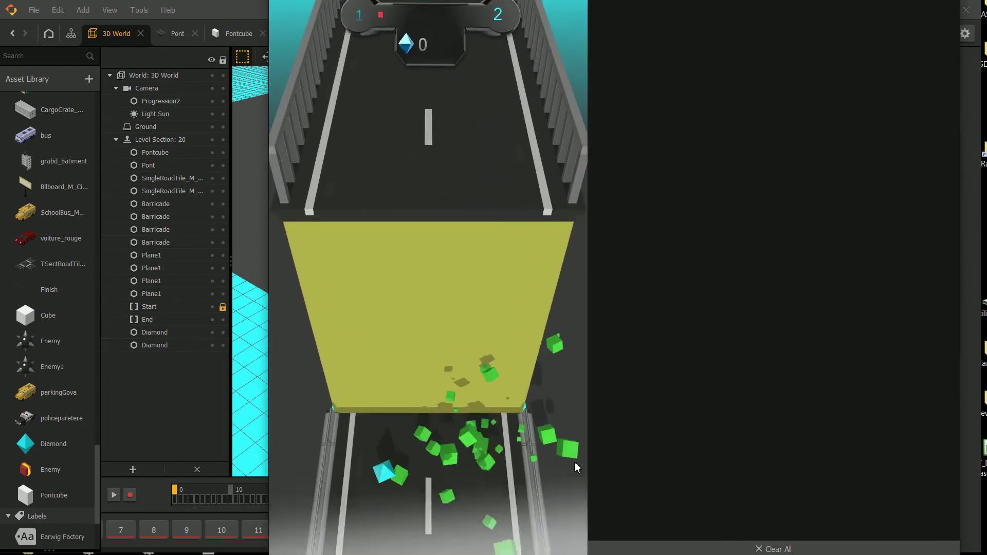
left_click(424, 483)
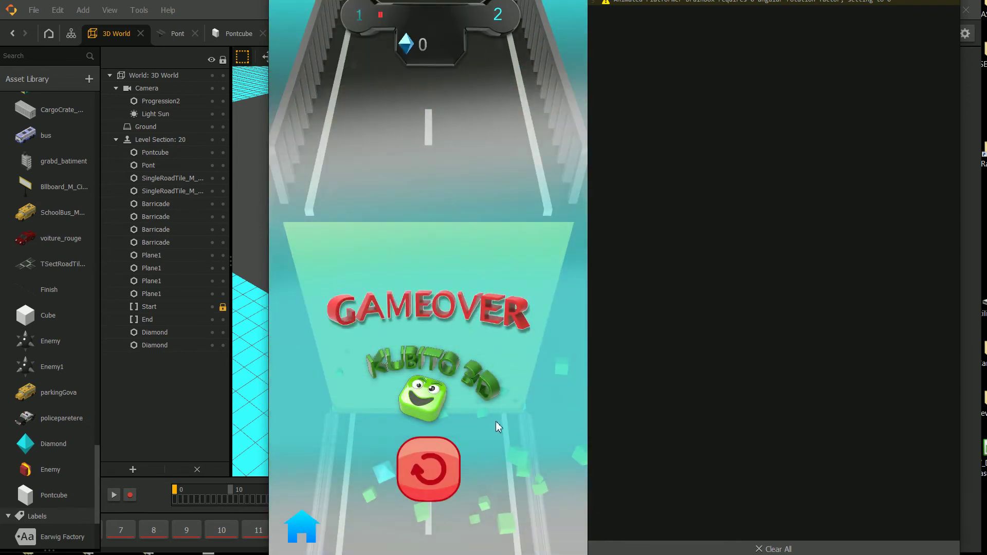
left_click(429, 468)
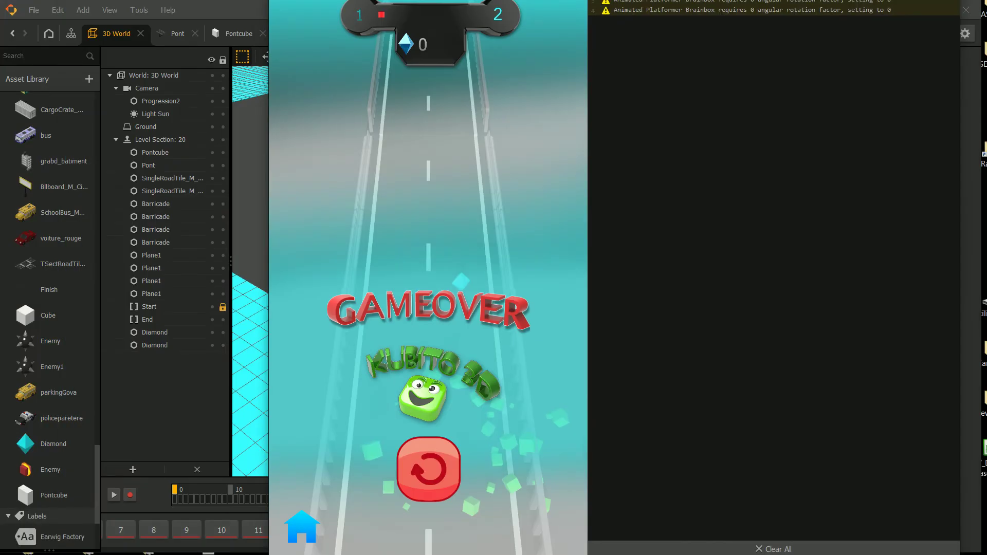
key("Escape")
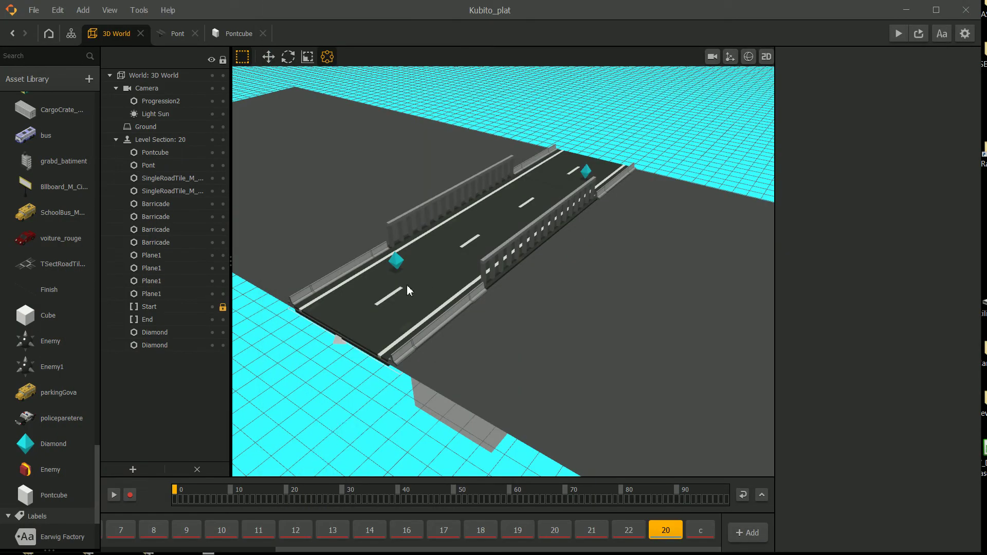
In the Pontcube asset, set the upper Position Animation's Y delta to 3 and the lower one's to -3.
scroll(57, 354, "down", 5)
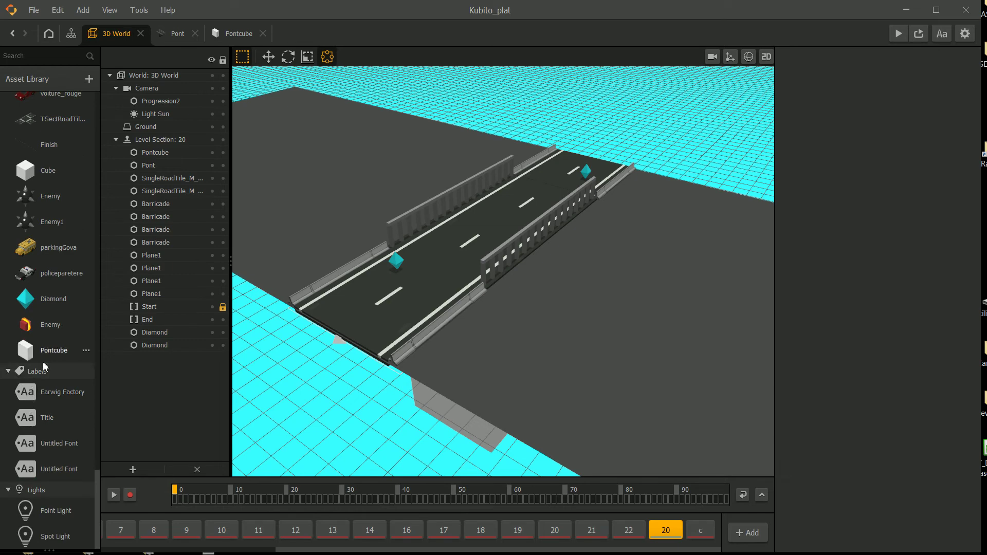
double_click(65, 351)
left_click(267, 224)
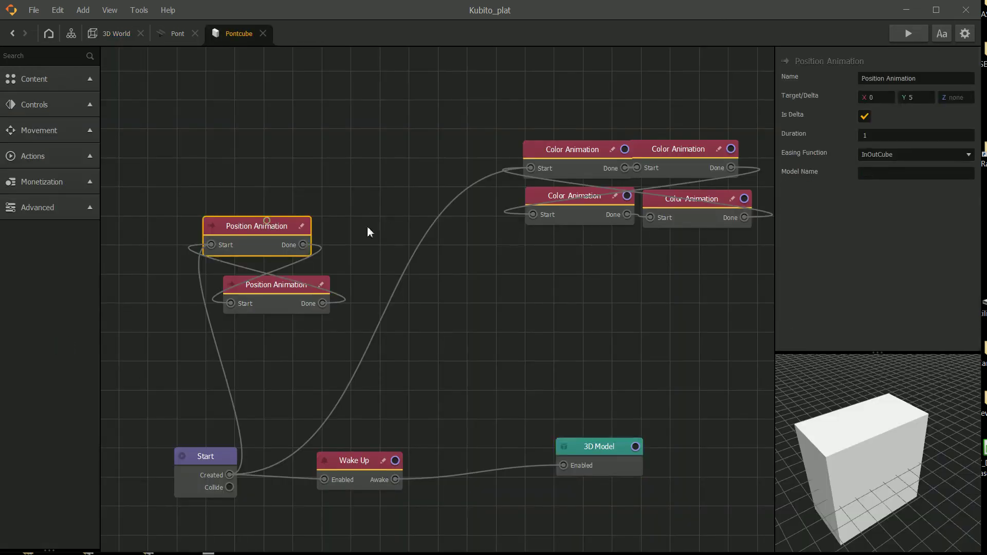
left_click(932, 100)
type("5")
left_click(287, 289)
left_click(931, 103)
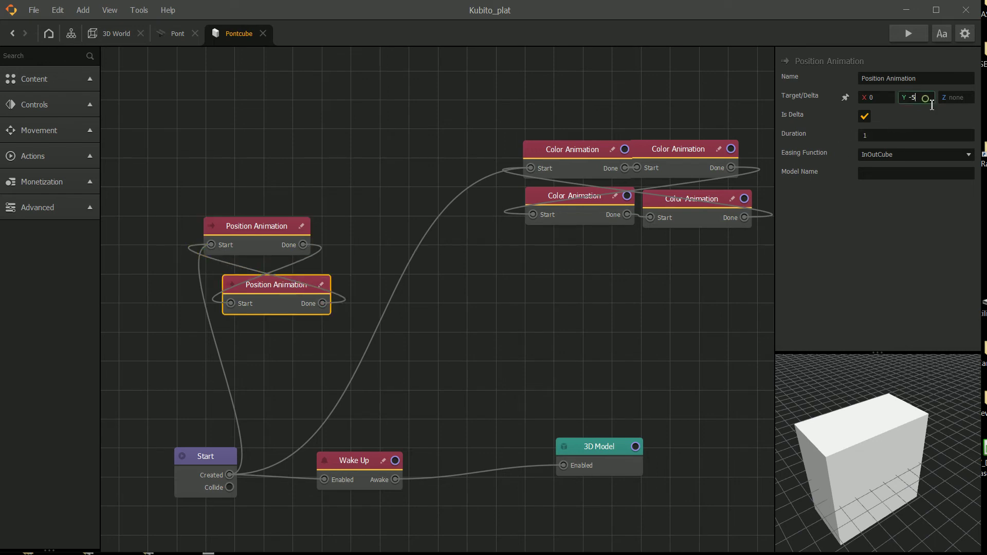
type("3")
key("Return")
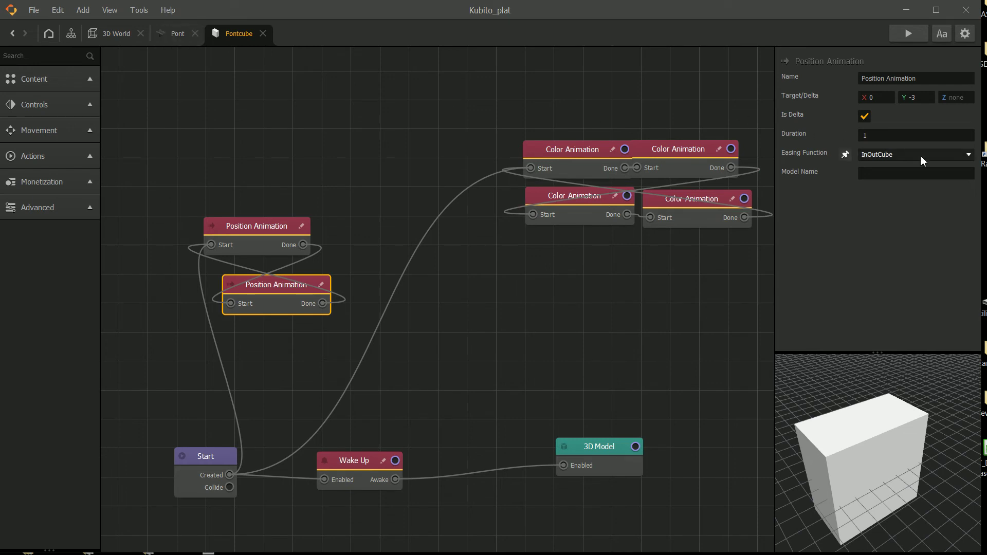
Set the duration of Pontcube's upper Position Animation to 2.
left_click(265, 225)
left_click(900, 139)
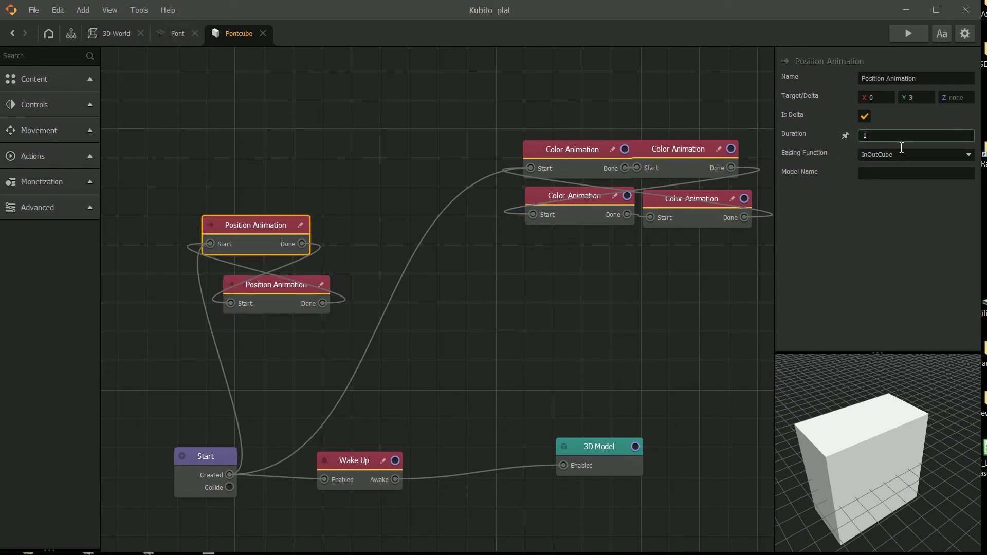
type("2")
key("Return")
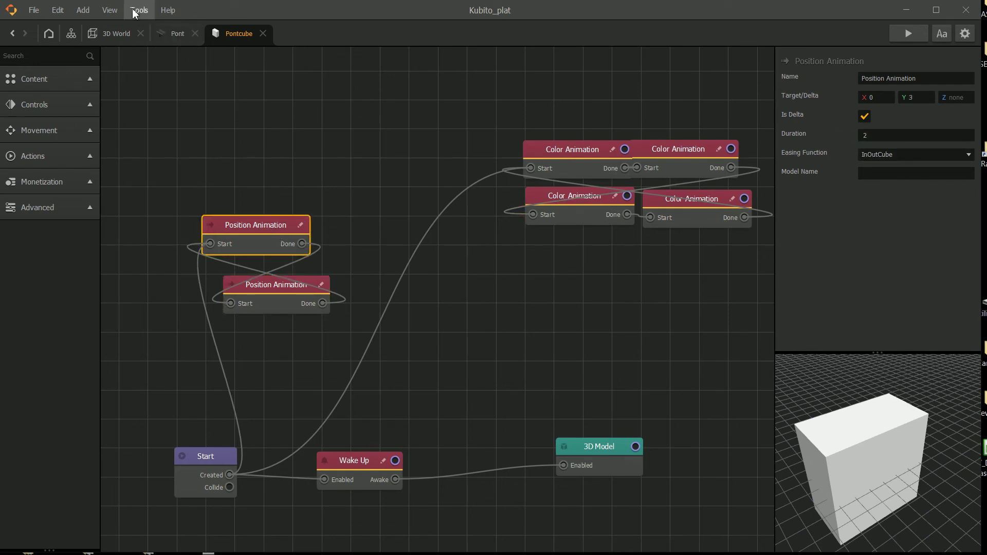
In the Pont asset, set the lower Position Animation's Y delta to -3 and the upper one's to 3, and save the project.
left_click(177, 33)
left_click(911, 100)
type("-5")
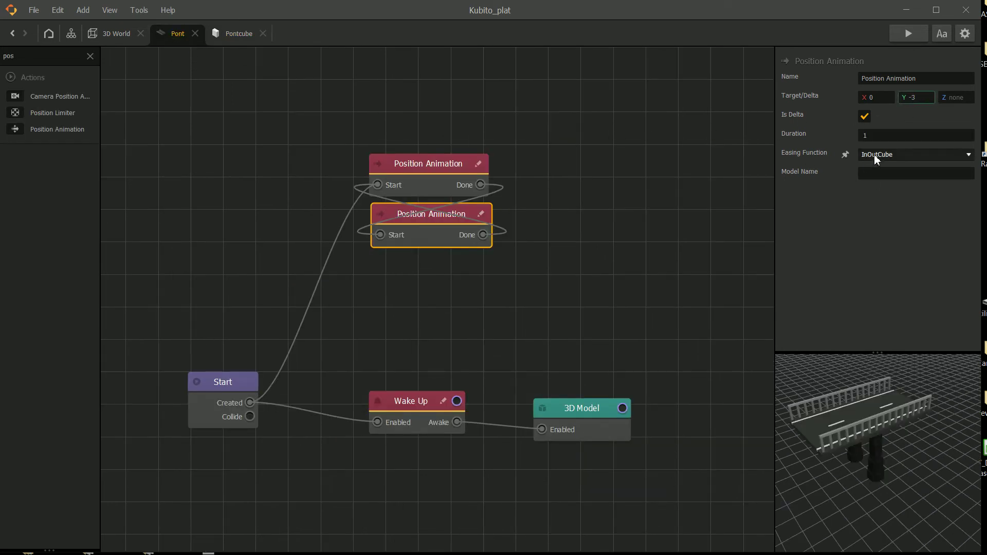
left_click(437, 164)
left_click(911, 98)
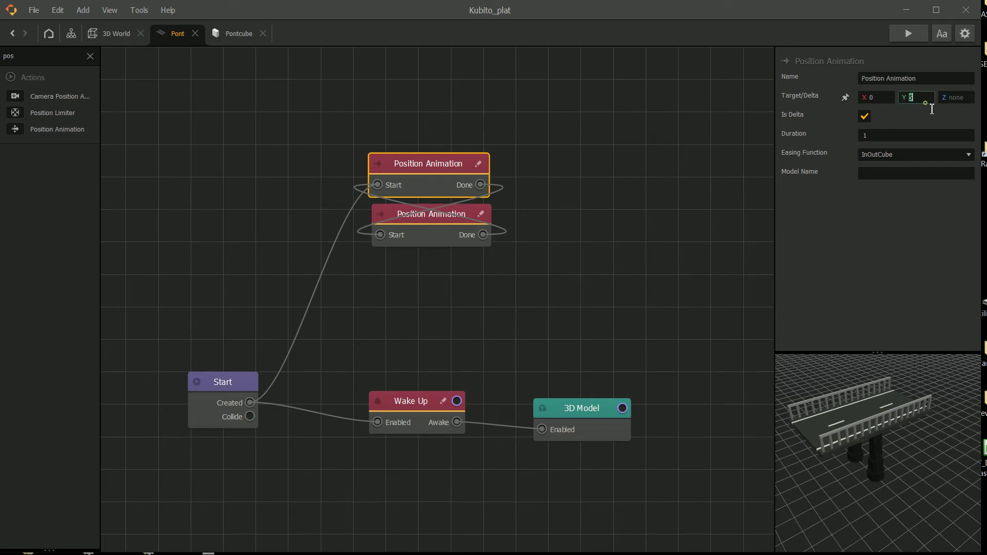
type("3")
left_click(887, 136)
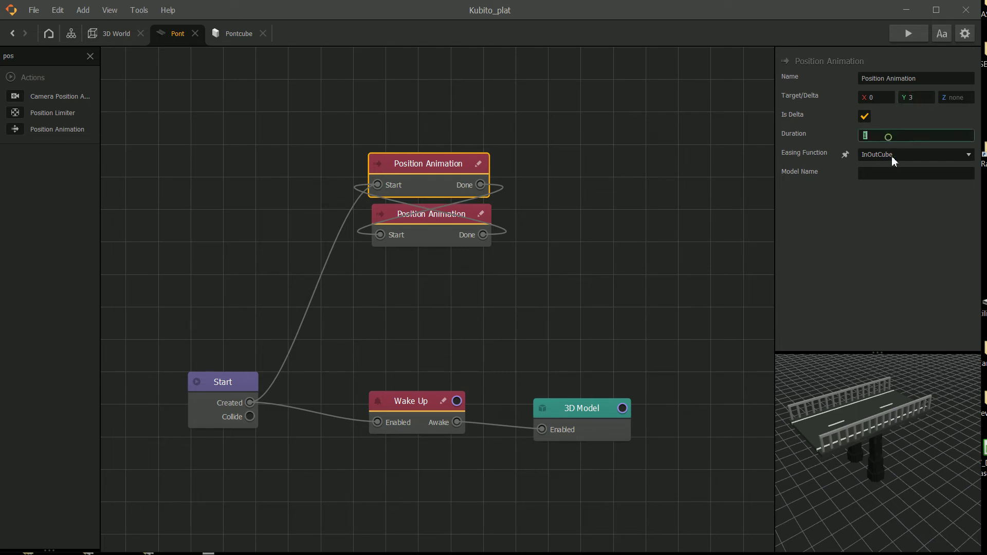
left_click(869, 264)
left_click(674, 302)
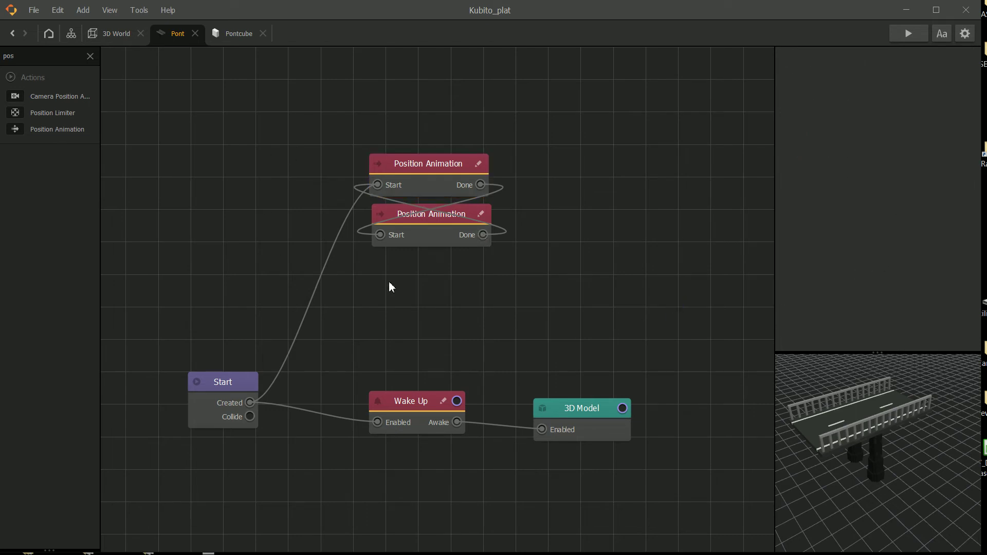
left_click(34, 10)
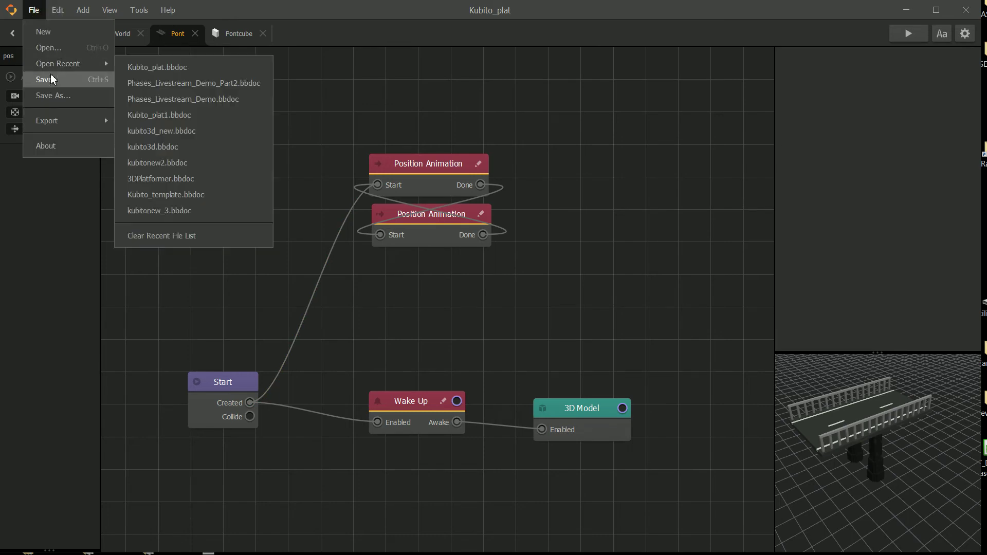
left_click(49, 75)
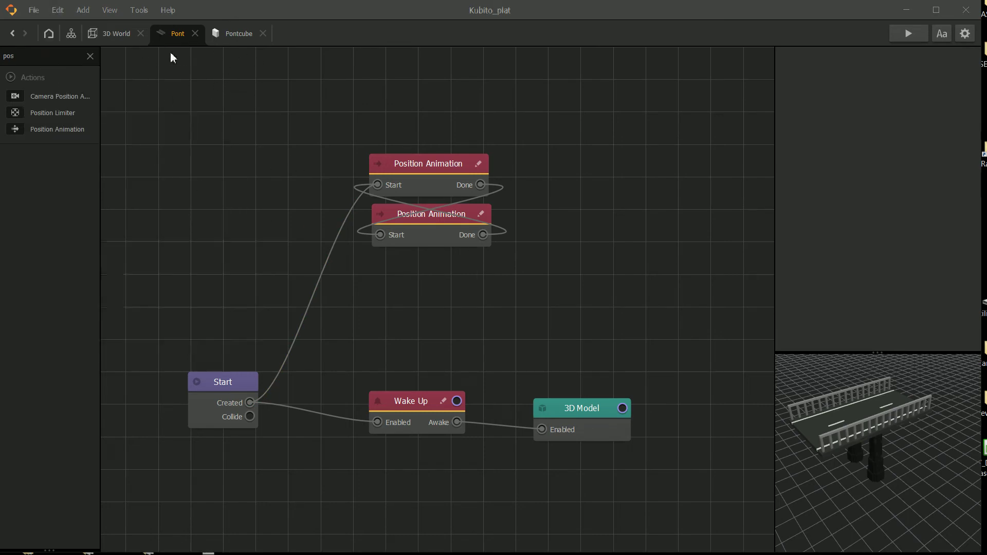
Return to the 3D World and examine the bridge section in the 2D front view and the available library assets.
left_click(115, 34)
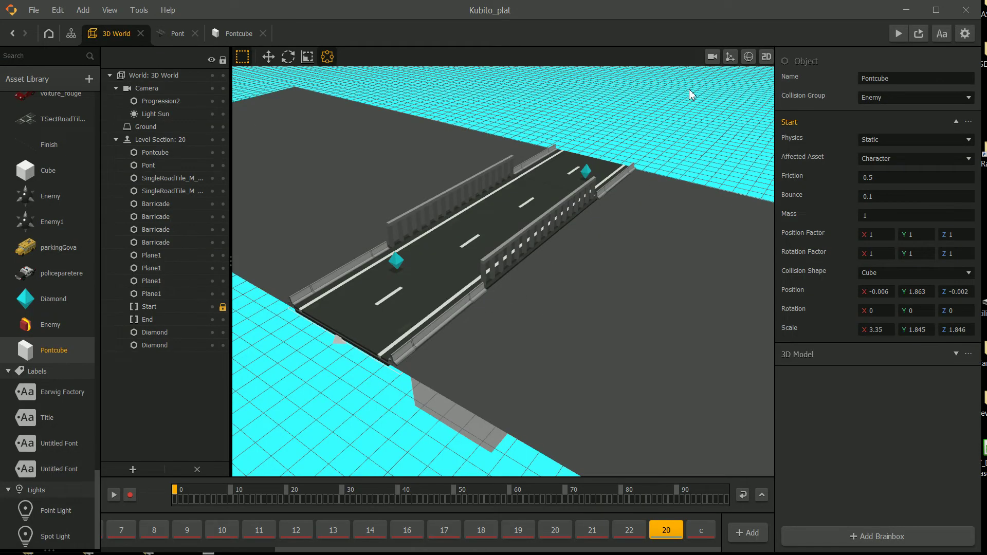
left_click(765, 57)
middle_click_drag(539, 175, 491, 269)
scroll(491, 268, "up", 4)
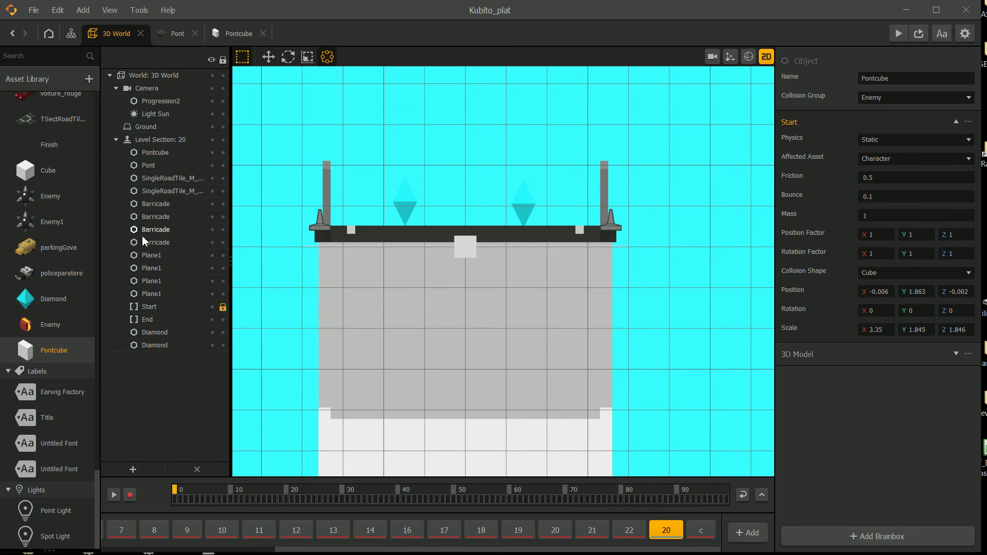
scroll(358, 238, "down", 8)
scroll(503, 273, "up", 6)
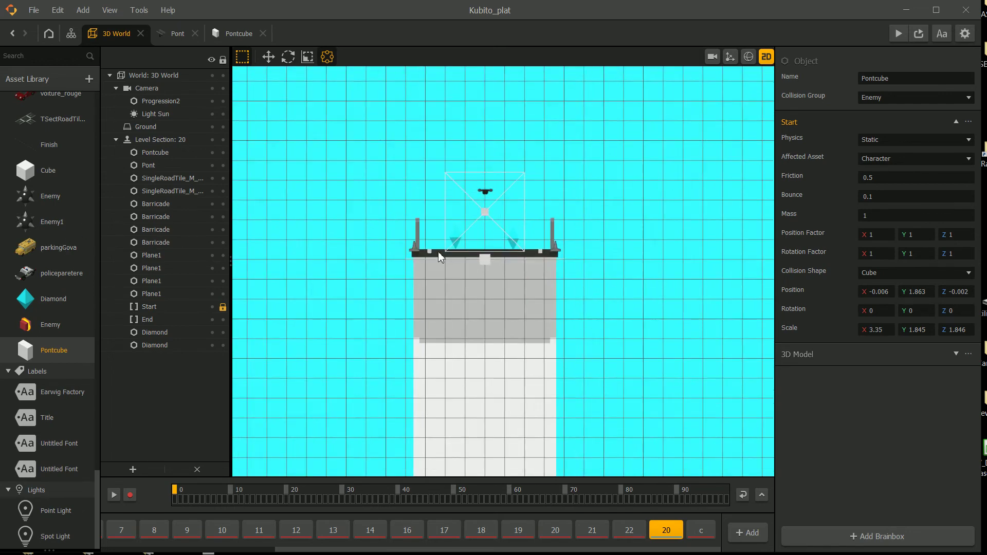
scroll(57, 272, "up", 10)
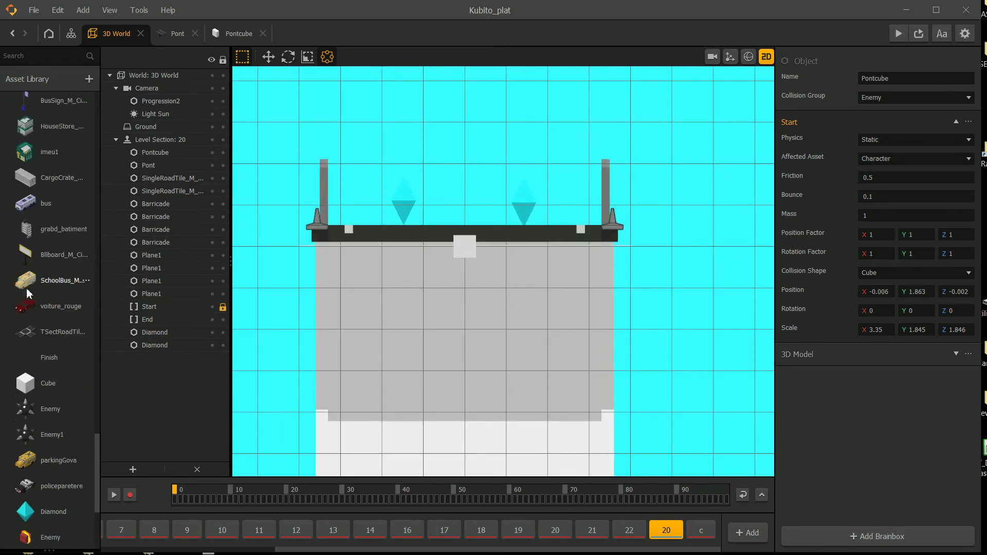
scroll(71, 278, "up", 5)
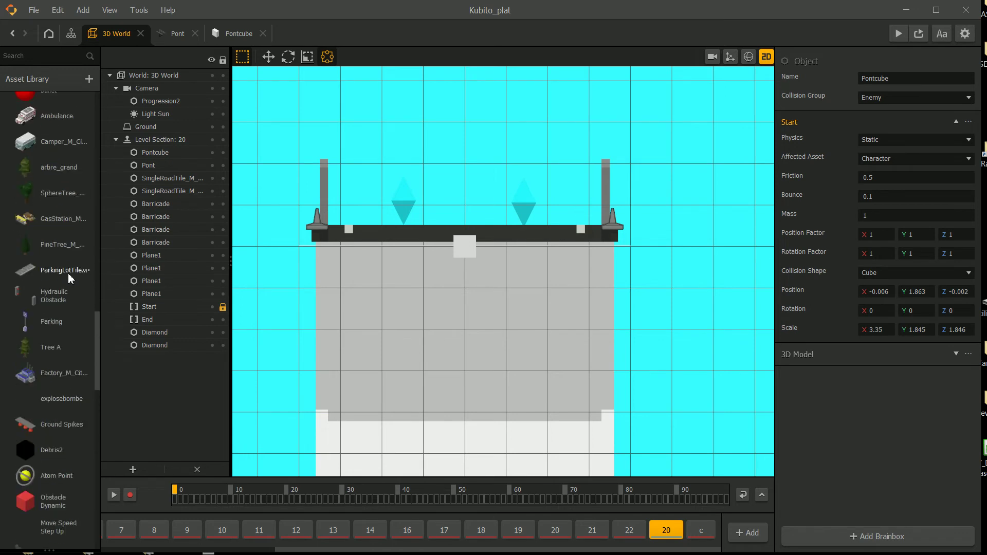
scroll(68, 273, "up", 3)
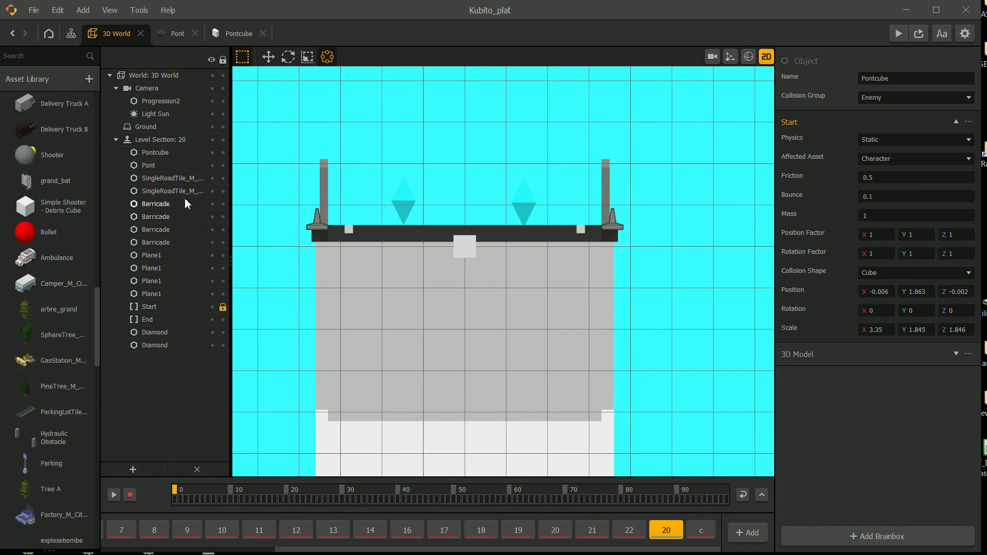
Show the physics shapes and flatten Pont's collision cube to the road deck, about 0.08 Y scale at Y position 3.627.
left_click(174, 155)
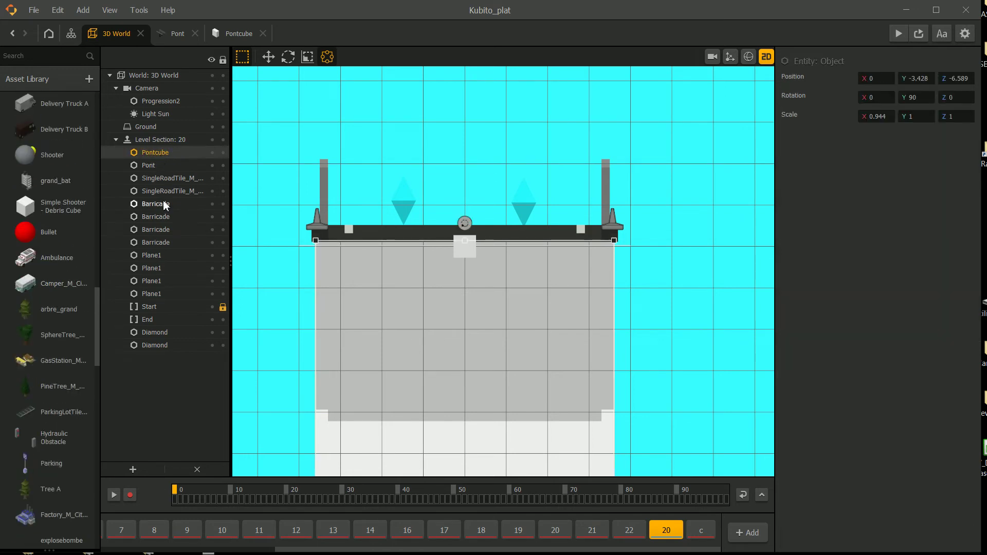
left_click(157, 168)
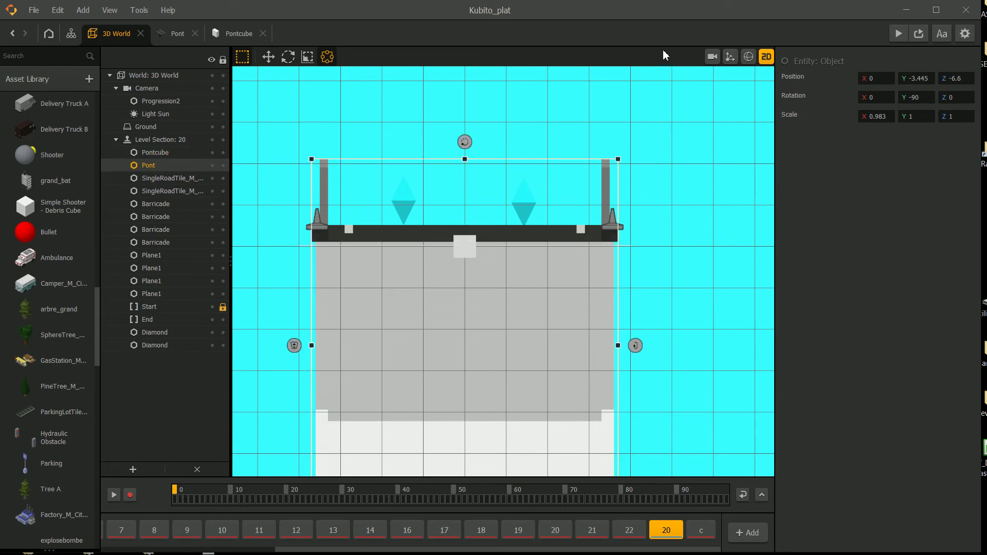
left_click(748, 57)
scroll(464, 343, "down", 3)
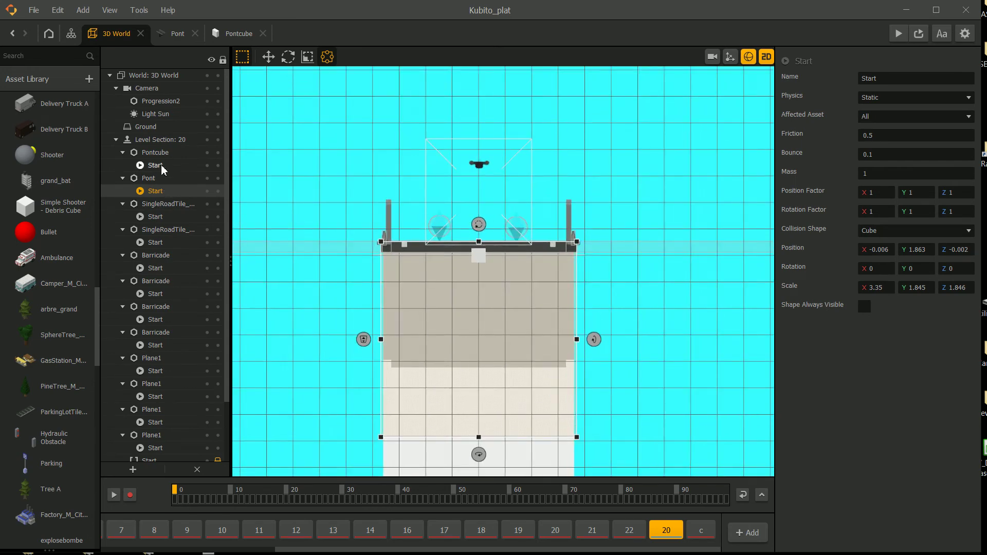
left_click_drag(479, 437, 485, 251)
scroll(479, 254, "up", 6)
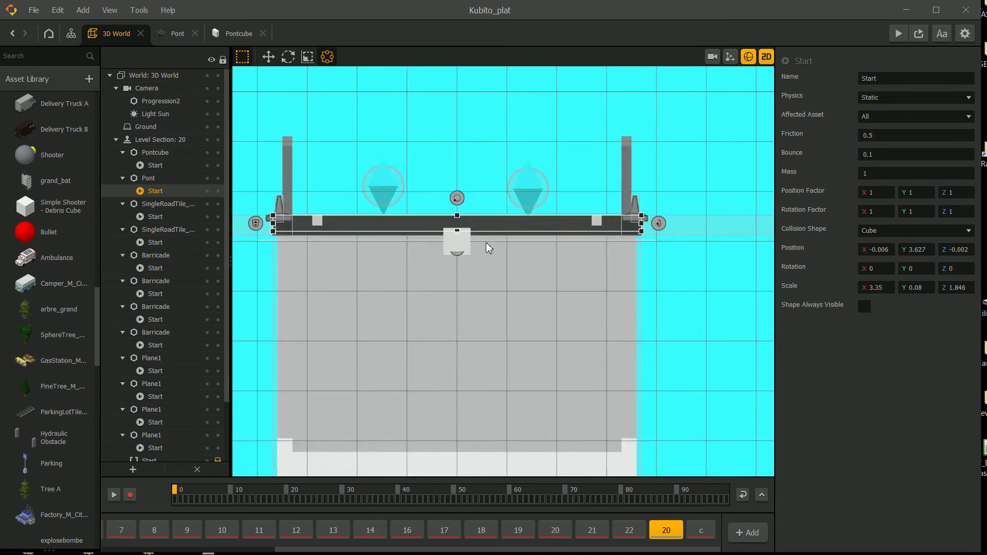
Thin Pont's collision cube further to about 0.035 Y scale at Y position 3.669, keeping it at the road surface.
left_click_drag(562, 227, 557, 222)
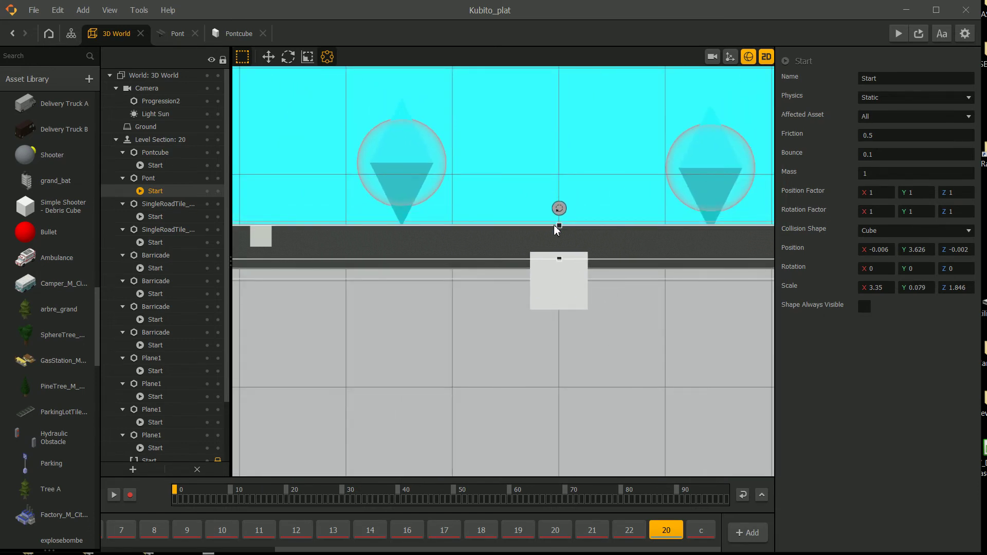
left_click_drag(558, 257, 560, 241)
Lower the top of Pontcube's collision cube to the underside of the bridge deck, about 1.733 Y scale at Y position 1.751.
scroll(561, 242, "down", 4)
middle_click_drag(461, 340, 465, 164)
left_click(484, 362)
scroll(522, 367, "up", 3)
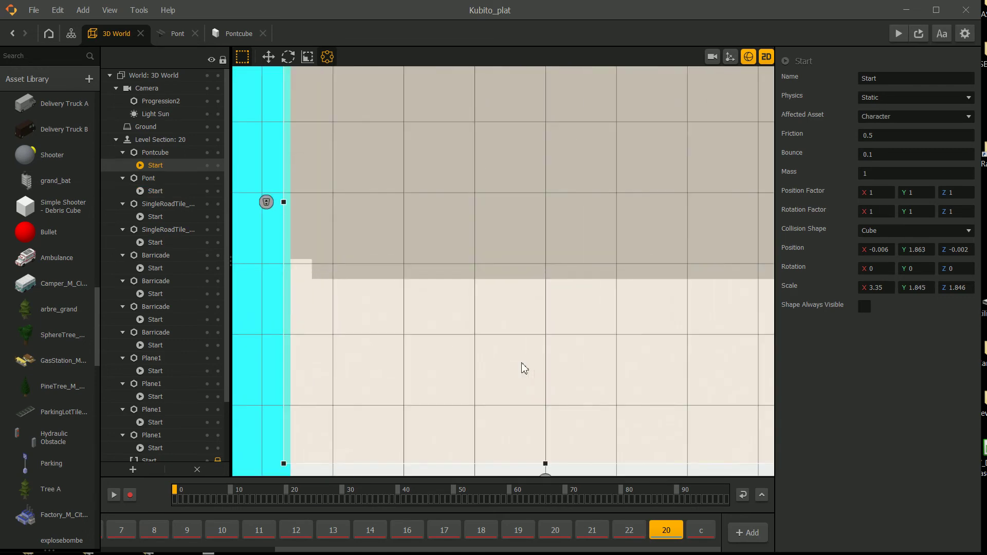
scroll(517, 282, "down", 4)
middle_click_drag(502, 277, 504, 204)
scroll(504, 204, "down", 2)
middle_click_drag(510, 281, 507, 265)
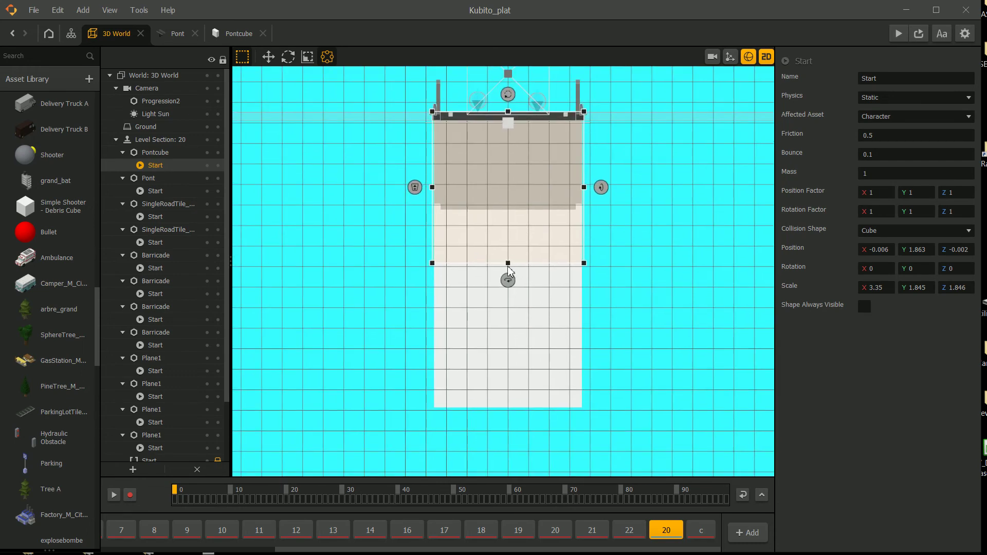
scroll(515, 185, "up", 2)
middle_click_drag(504, 123, 503, 377)
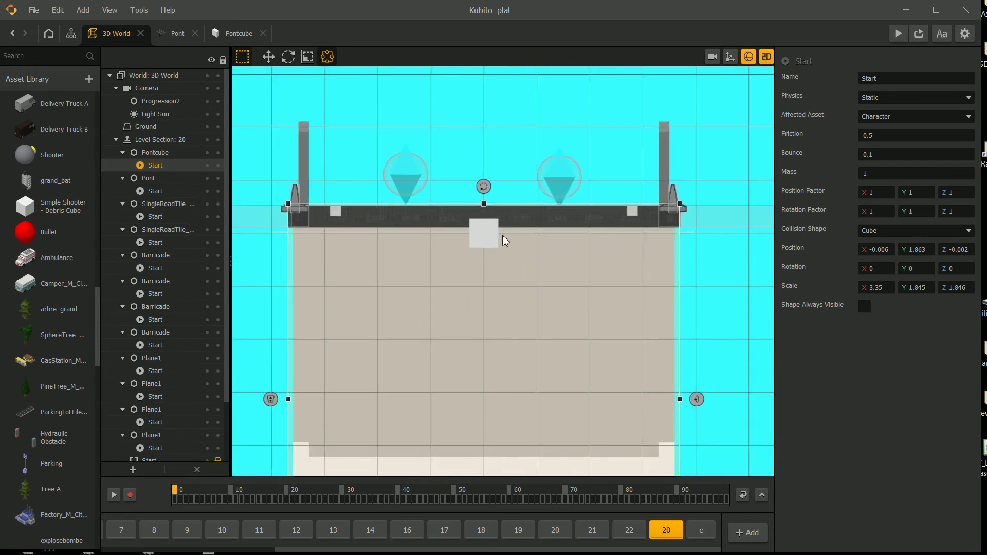
scroll(579, 273, "up", 3)
left_click_drag(578, 241, 578, 276)
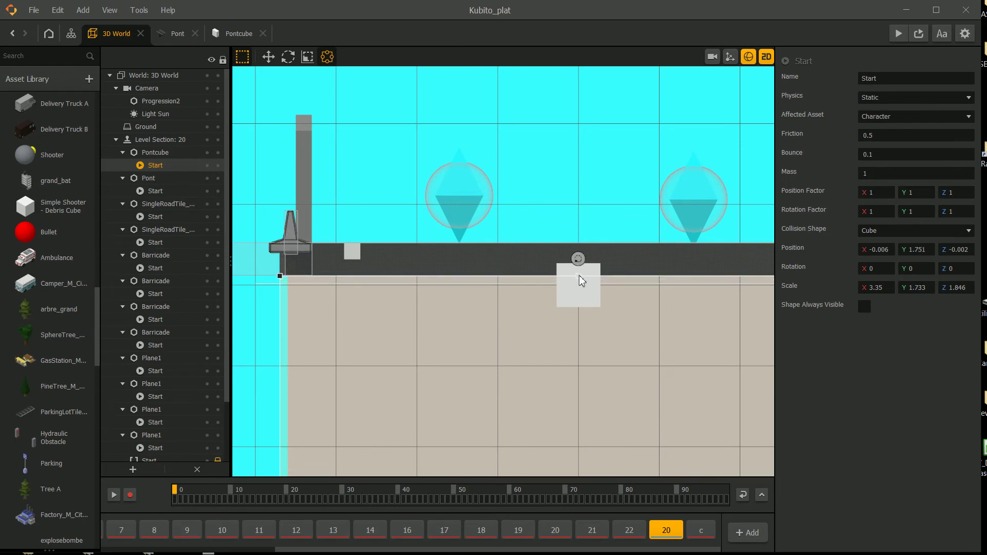
Extend Pontcube's collision cube down to the bottom of the pillar, about 3.483 Y scale at Y position 0.001.
scroll(579, 276, "down", 5)
scroll(522, 260, "up", 2)
scroll(544, 247, "down", 1)
left_click_drag(524, 185, 537, 412)
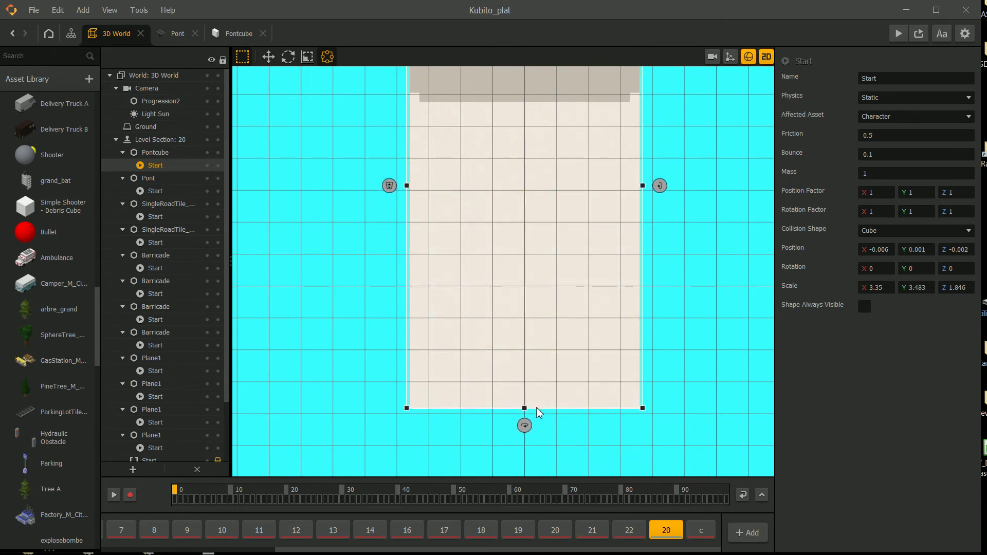
middle_click_drag(683, 152, 657, 233)
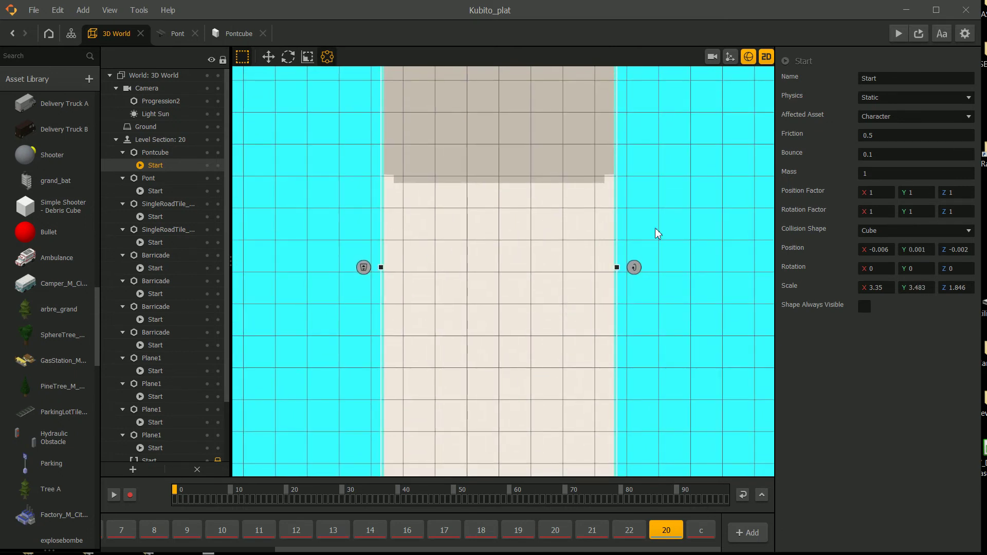
Leave the 2D view, inspect Pontcube's collision cube in perspective and hide the physics shapes.
left_click(765, 57)
right_click_drag(576, 279, 571, 345)
middle_click_drag(593, 364, 471, 223)
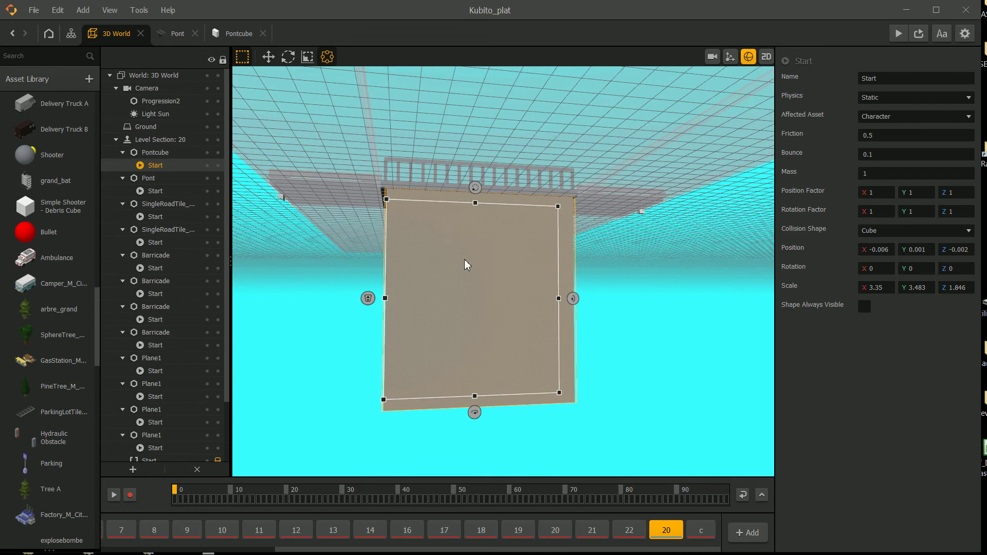
left_click(748, 58)
middle_click_drag(586, 226, 444, 307)
left_click(651, 276)
left_click(152, 163)
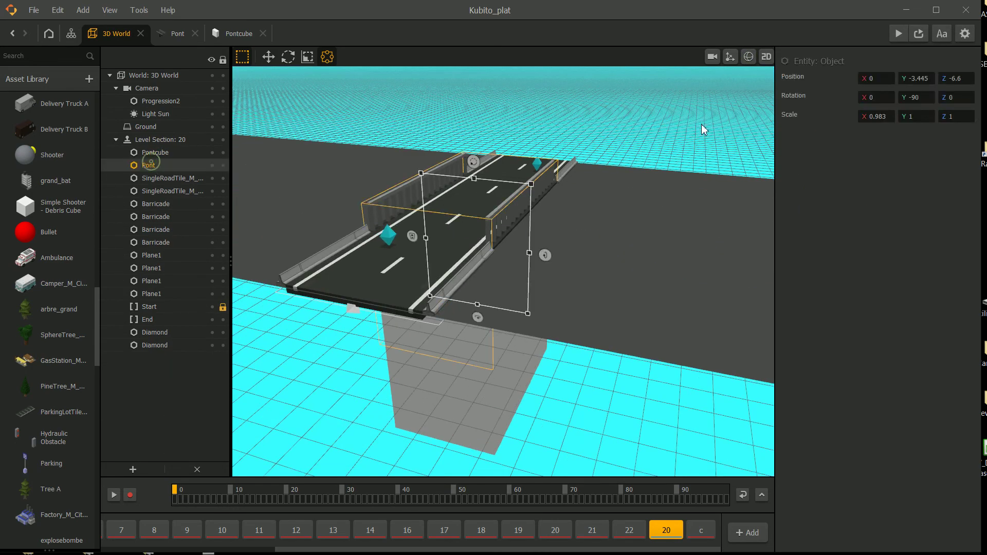
Check the Pontcube asset's properties and set the Pont asset's collision group to Platform.
scroll(65, 374, "down", 5)
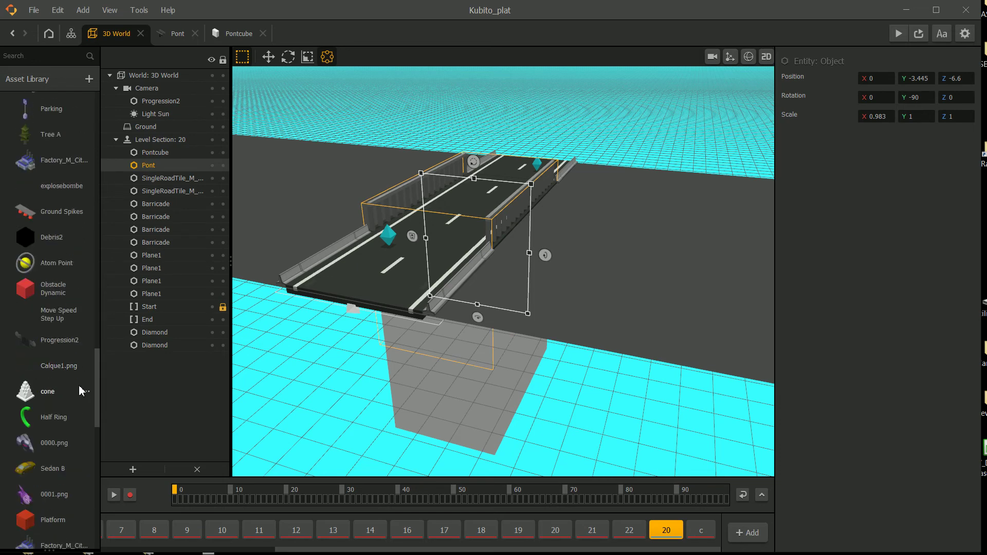
scroll(77, 388, "down", 10)
left_click(58, 350)
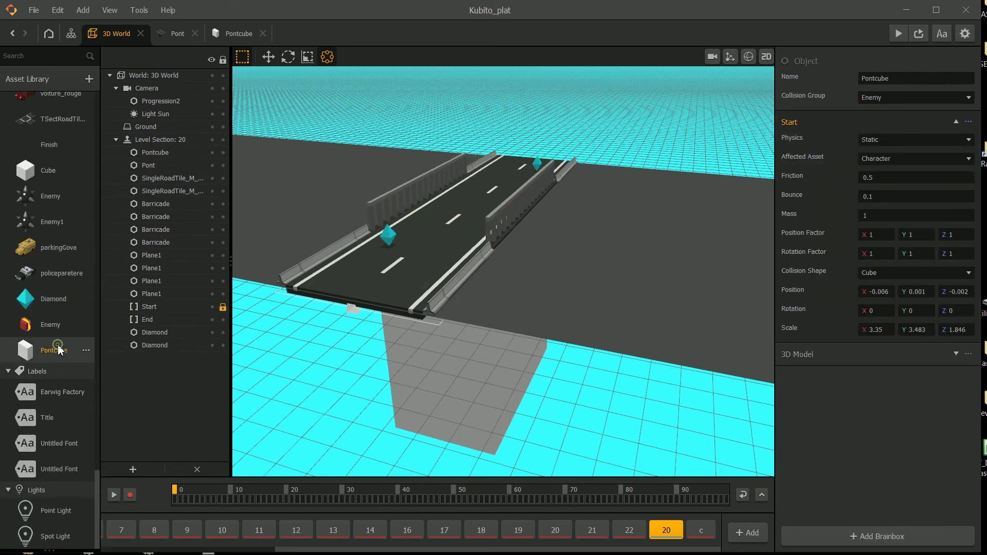
scroll(66, 311, "up", 5)
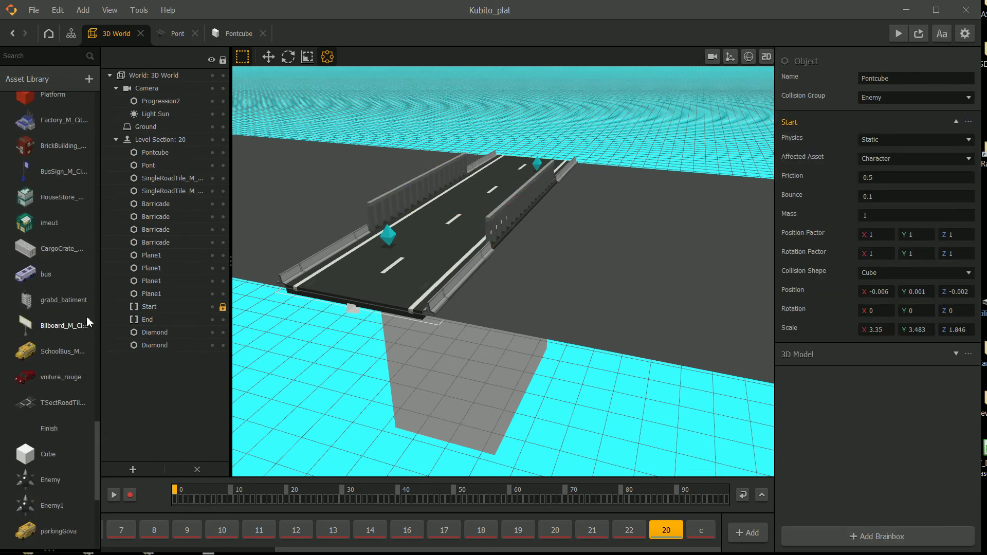
scroll(53, 267, "up", 2)
scroll(59, 245, "up", 5)
scroll(57, 225, "up", 6)
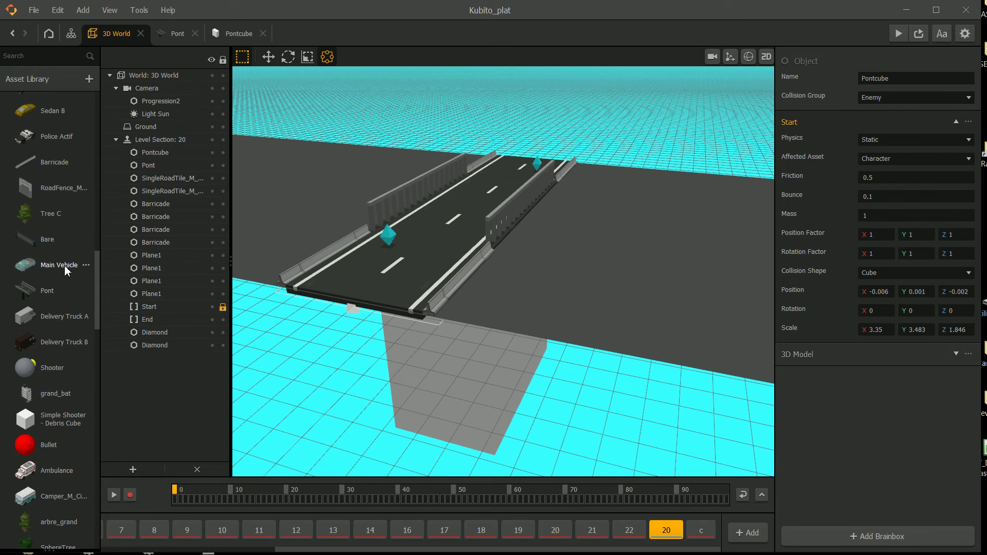
left_click(66, 281)
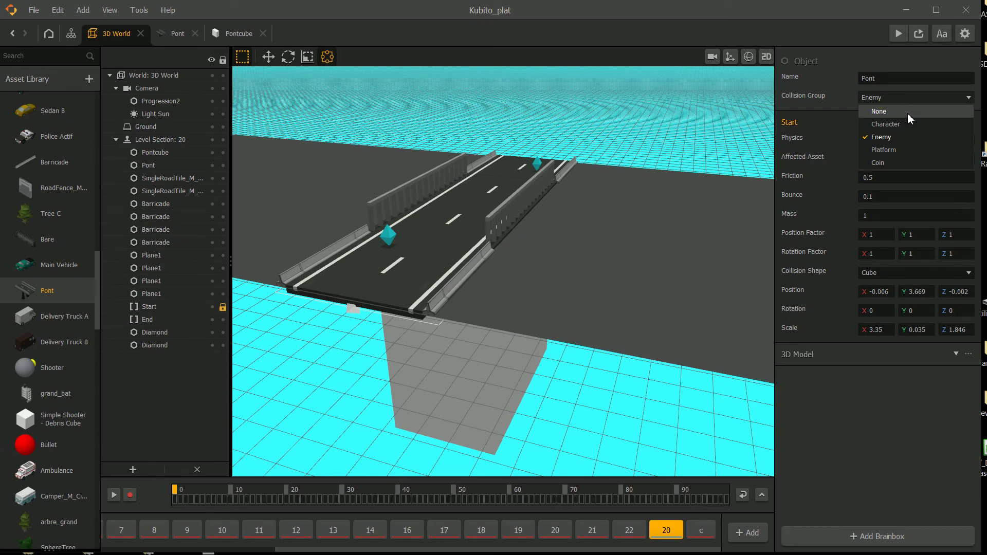
left_click(910, 150)
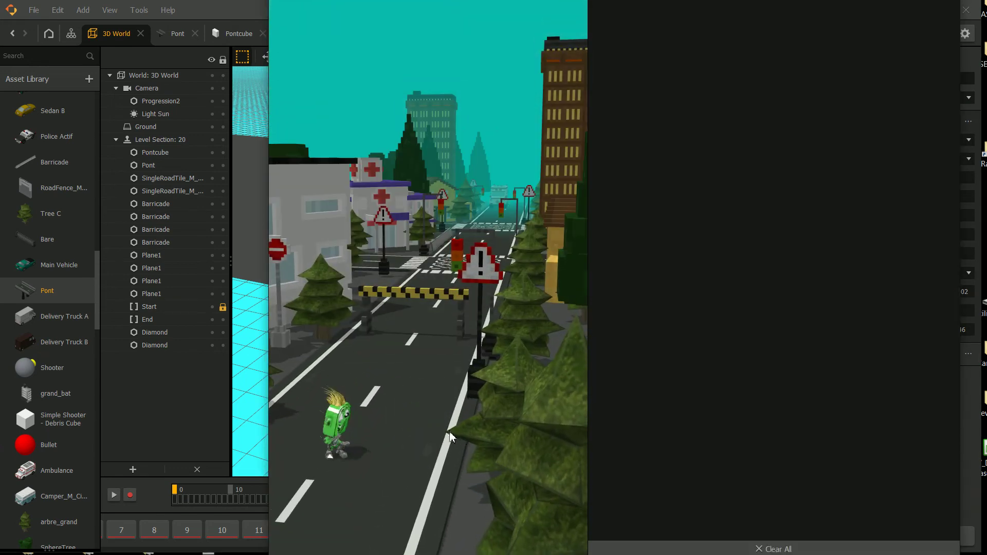
Play-test the bridge in the game preview with the physics shapes displayed, and close the preview.
left_click(449, 434)
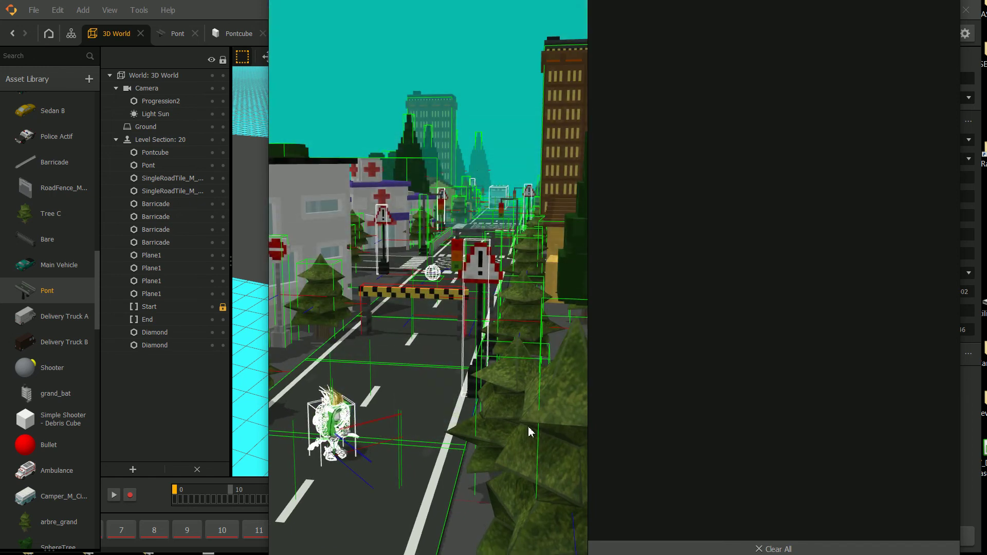
left_click(531, 427)
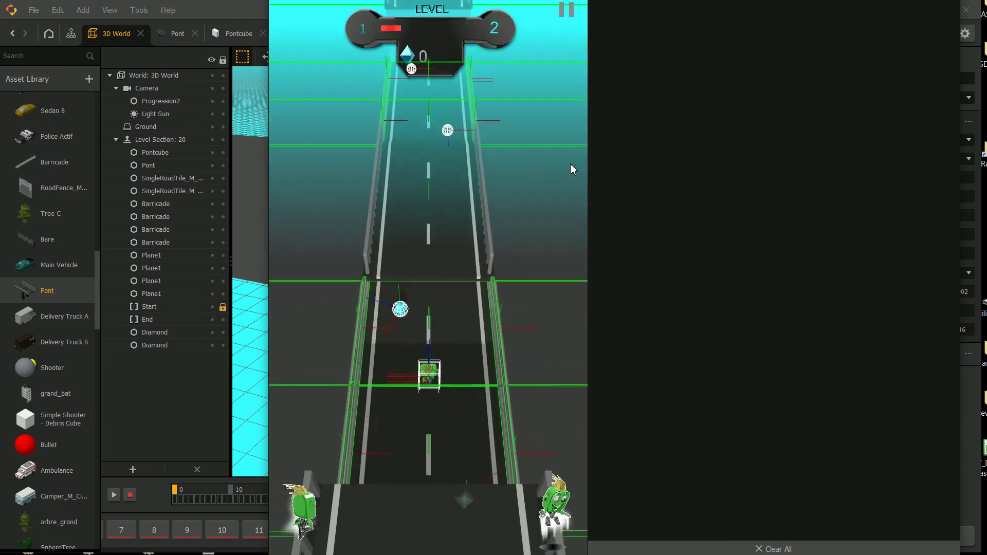
key("Escape")
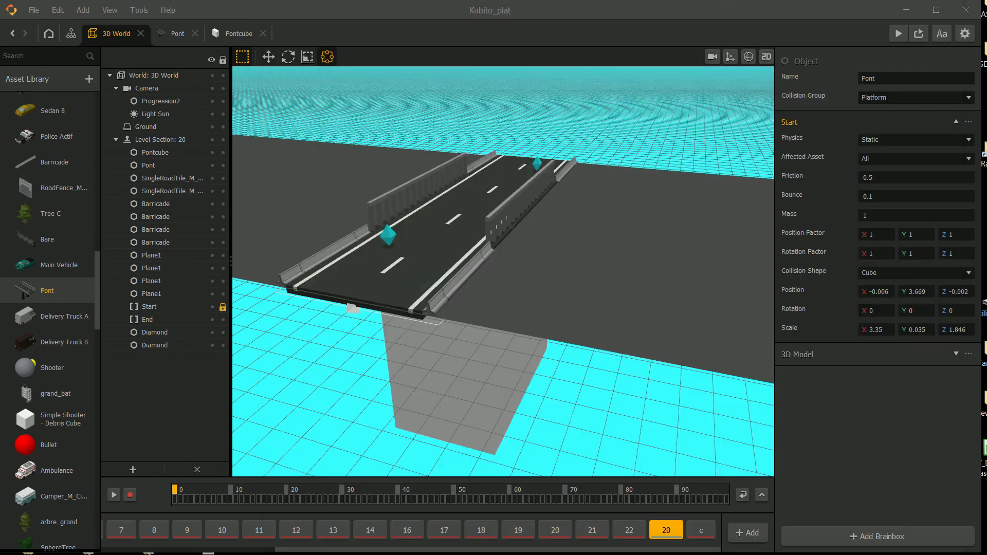
Review the Pont asset's properties and inspect the physics shapes around the bridge railings up close.
left_click(72, 266)
left_click(72, 294)
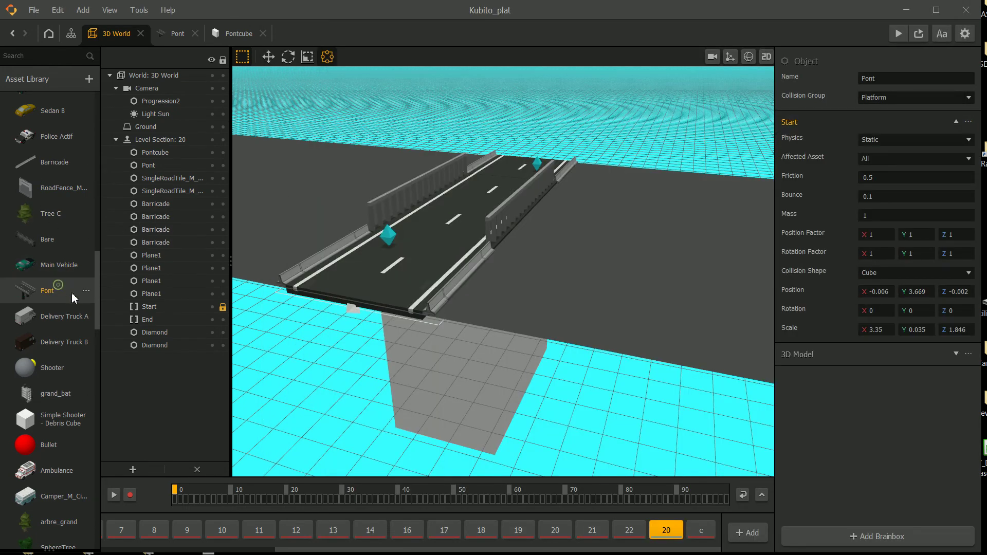
left_click(748, 57)
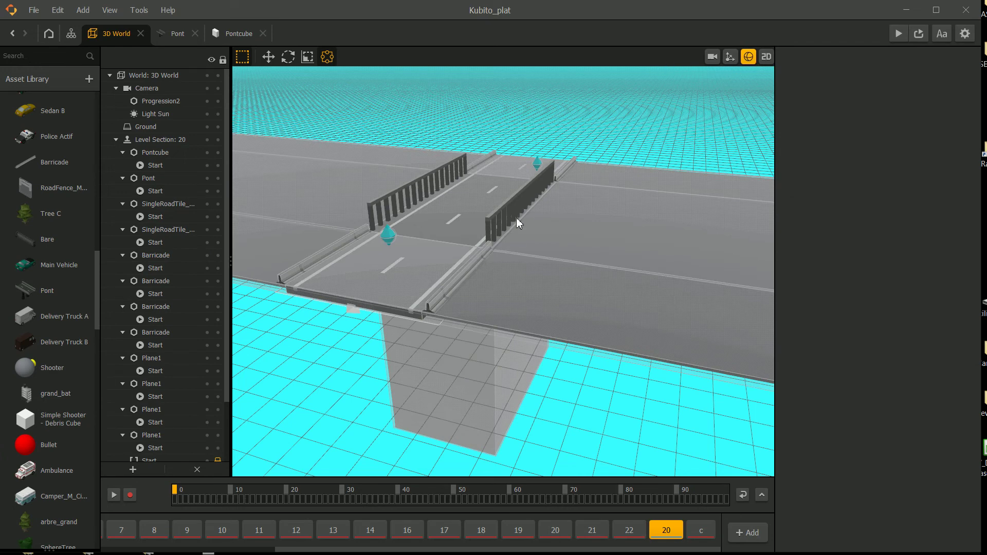
scroll(473, 260, "up", 6)
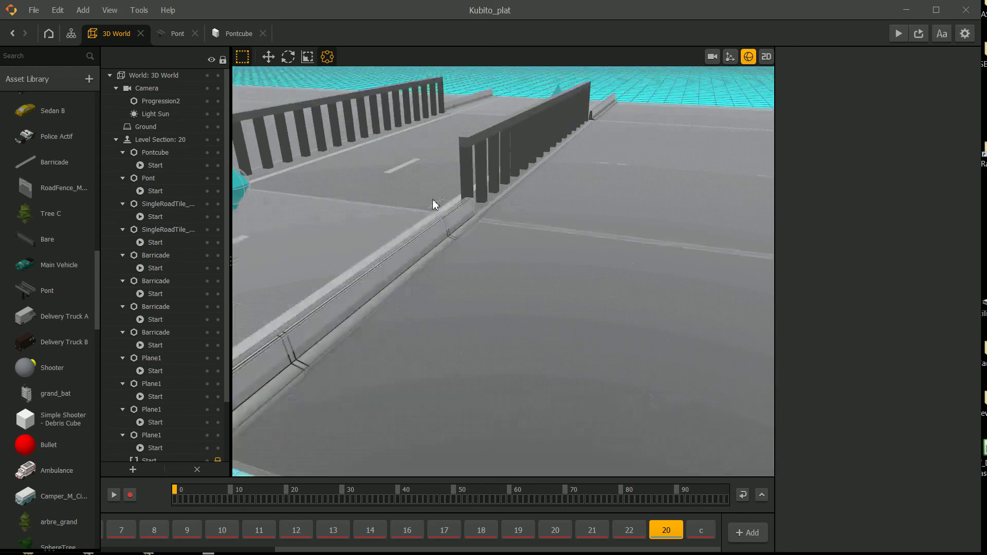
scroll(412, 201, "down", 6)
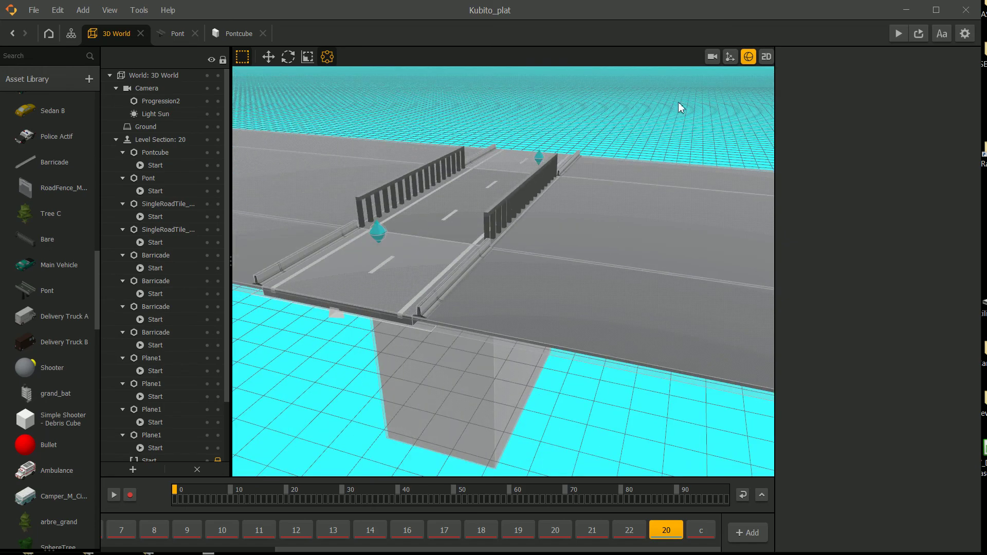
left_click(748, 57)
Switch from the free transform to the Move tool and save the project.
left_click(457, 218)
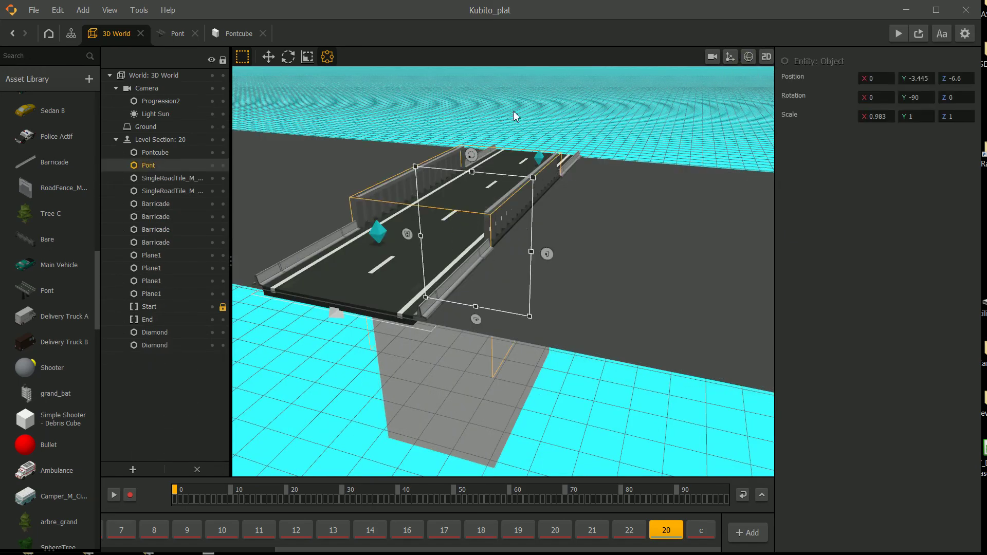
left_click(268, 57)
left_click(371, 89)
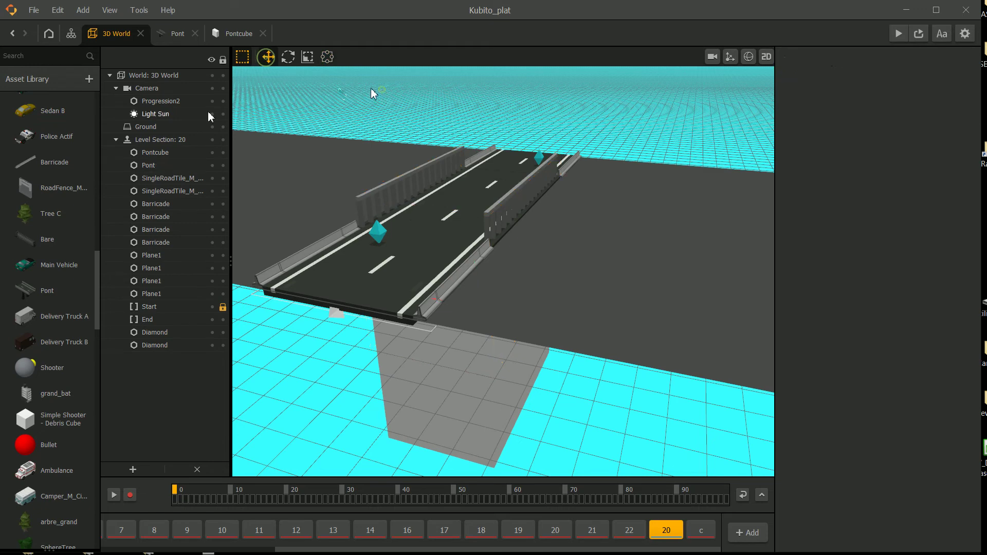
left_click(42, 13)
left_click(64, 88)
Examine the placed Pont bridge and look through the asset library down to the Pontcube asset.
scroll(44, 259, "down", 4)
scroll(473, 230, "up", 2)
left_click(467, 230)
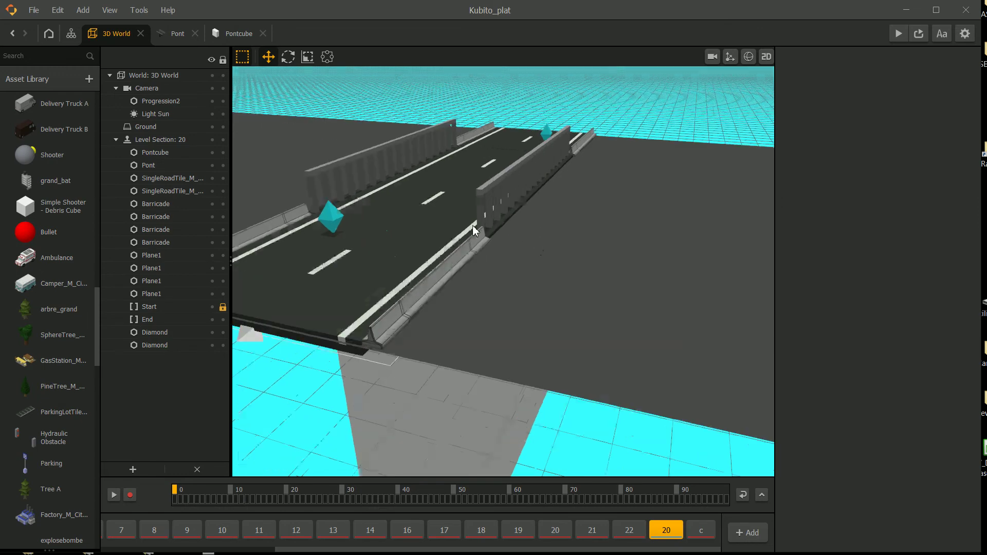
scroll(447, 235, "down", 2)
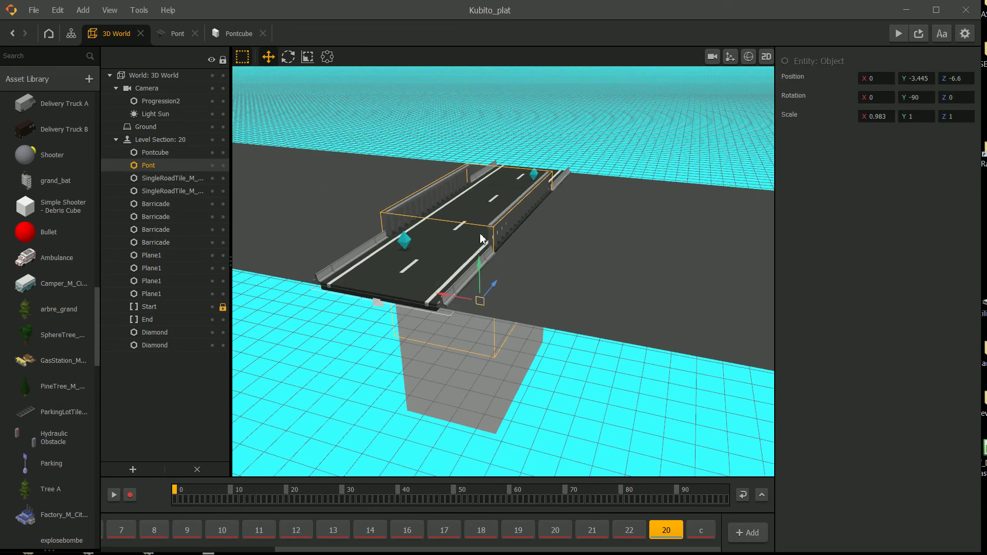
scroll(35, 371, "down", 3)
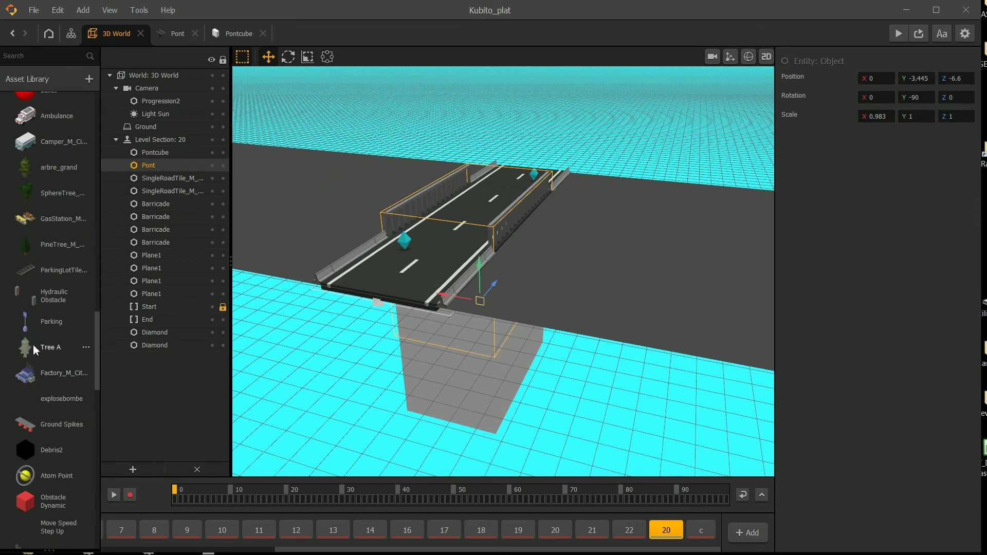
scroll(52, 390, "down", 3)
scroll(83, 441, "down", 4)
scroll(35, 348, "down", 10)
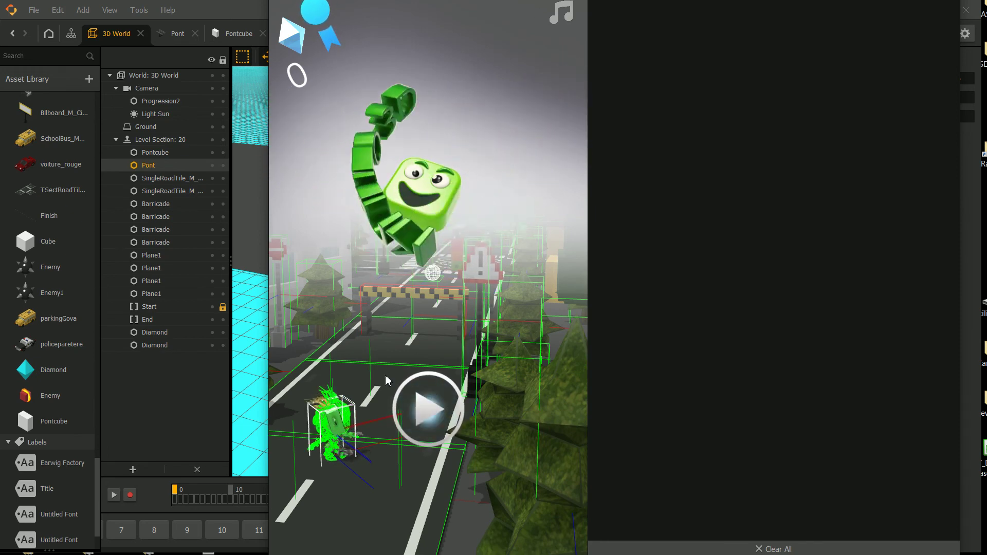
Play-test the game in the preview, restart after the game over, and close the preview.
left_click(411, 424)
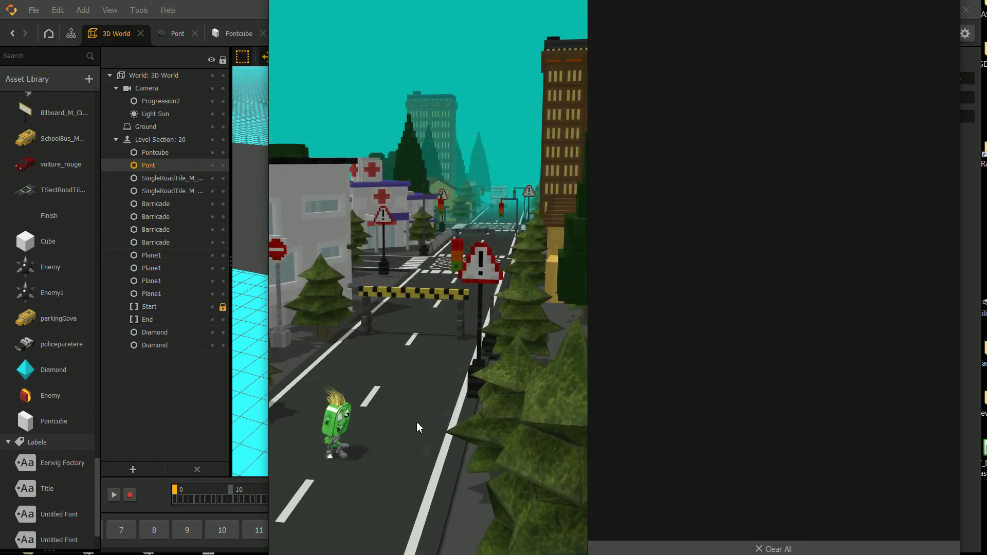
mouse_move(435, 455)
left_mouse_down()
mouse_move(406, 455)
mouse_move(417, 467)
mouse_move(408, 459)
mouse_move(430, 443)
mouse_move(417, 446)
mouse_move(411, 430)
mouse_move(433, 419)
left_mouse_up()
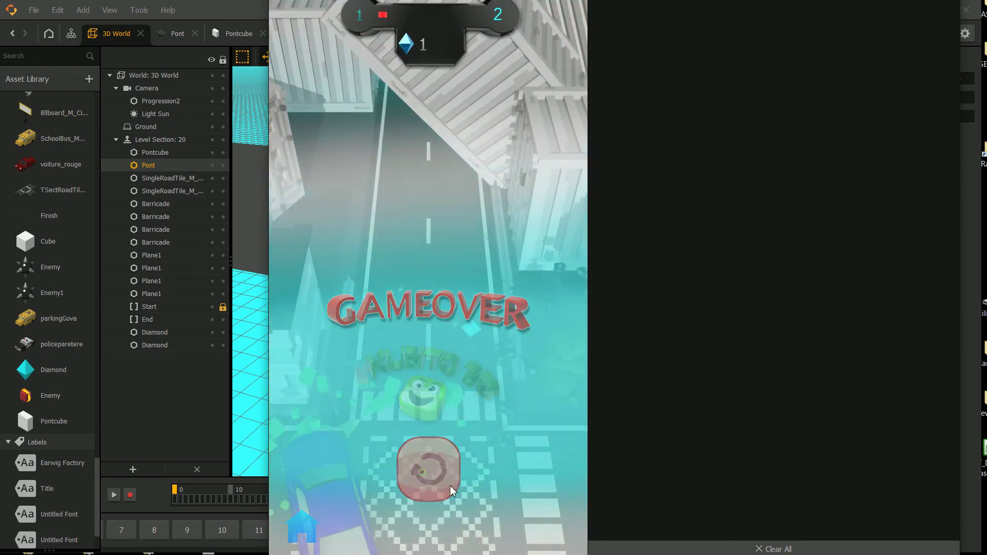
mouse_move(471, 453)
left_mouse_down()
mouse_move(465, 469)
mouse_move(452, 461)
mouse_move(460, 461)
left_mouse_up()
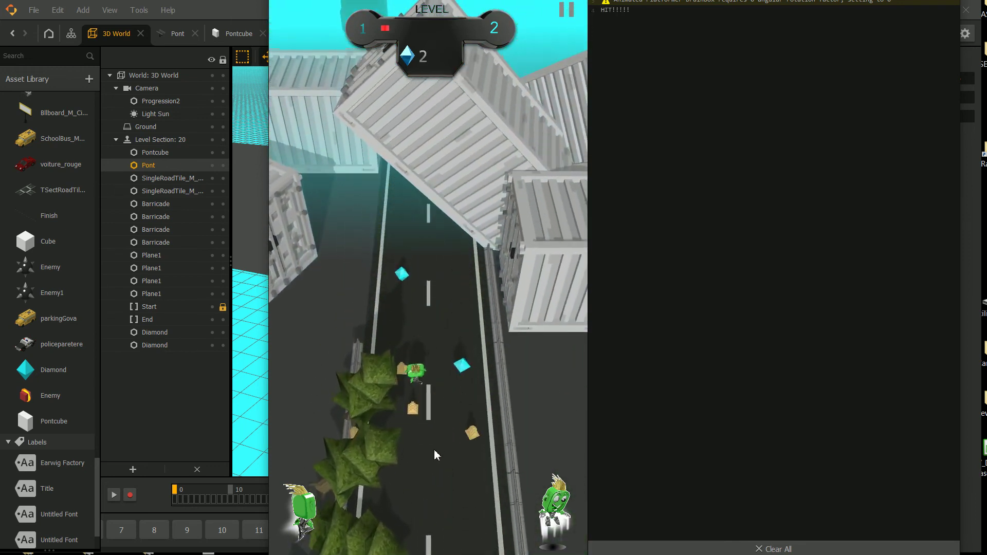
left_click(442, 446)
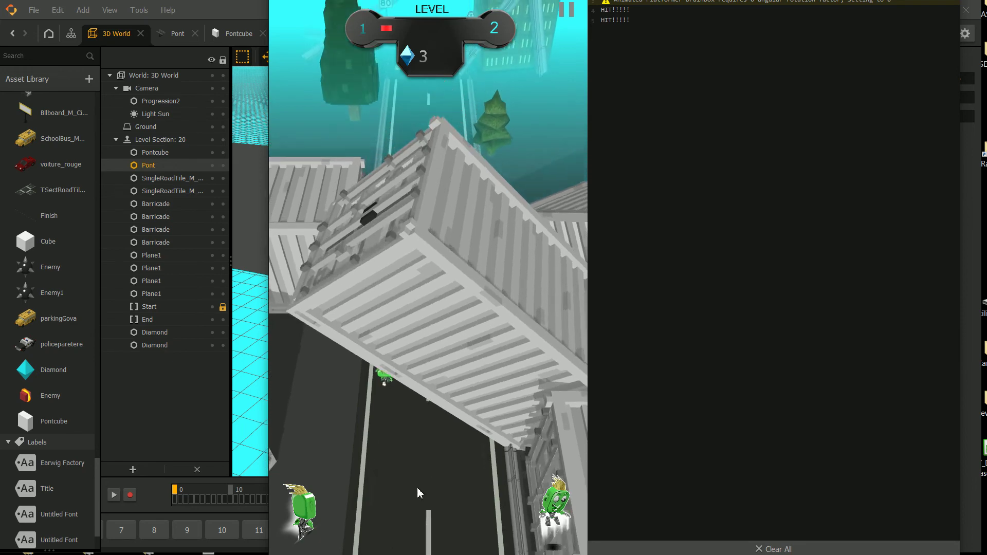
left_click(440, 489)
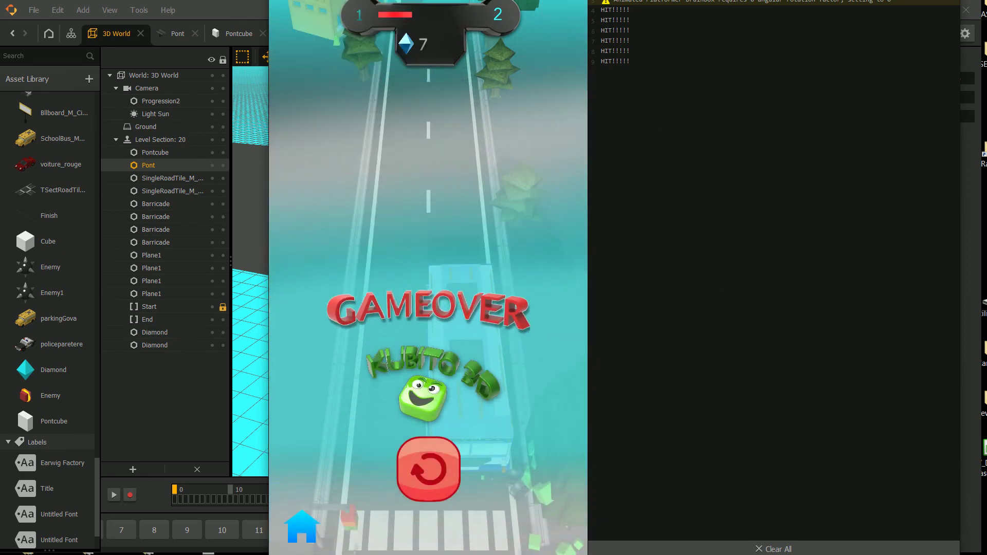
key("Escape")
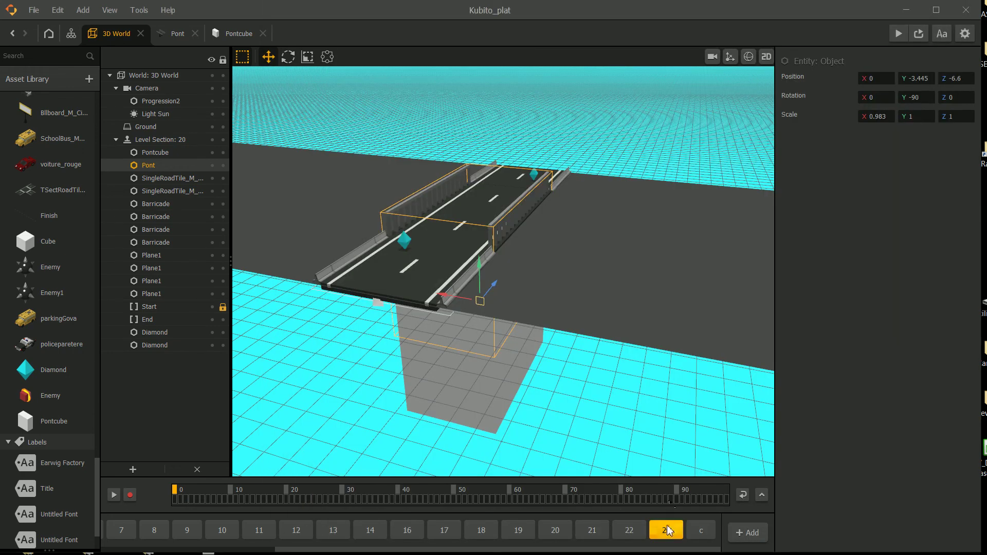
left_click(546, 442)
left_click(502, 387)
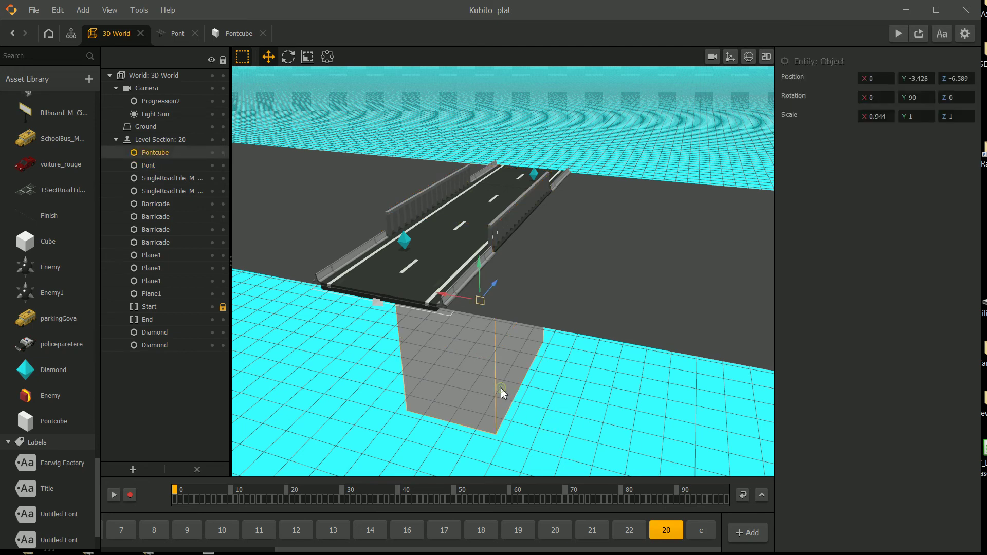
left_click(567, 411)
left_click(456, 231)
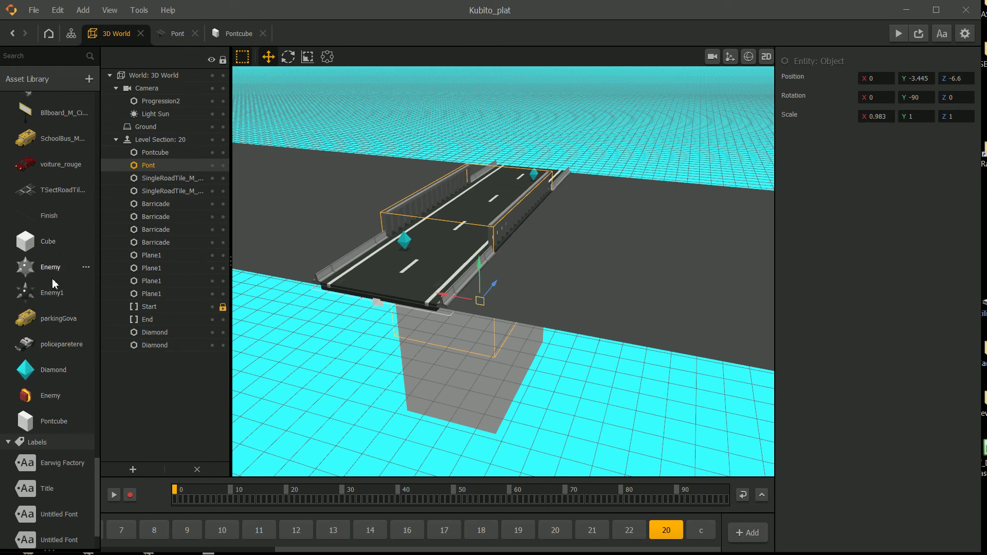
Add a Cube shape to the asset library and rename it platforme.
left_click(47, 78)
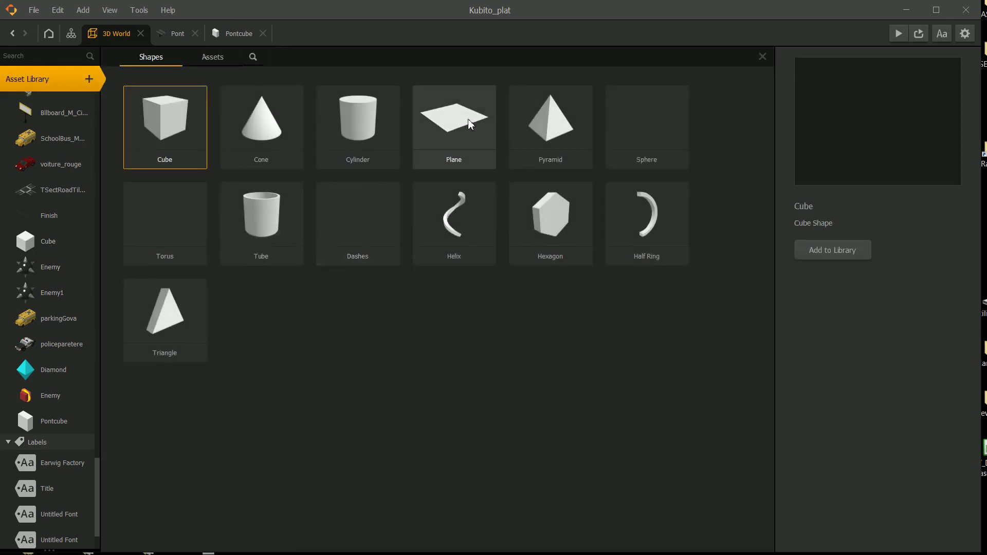
double_click(189, 128)
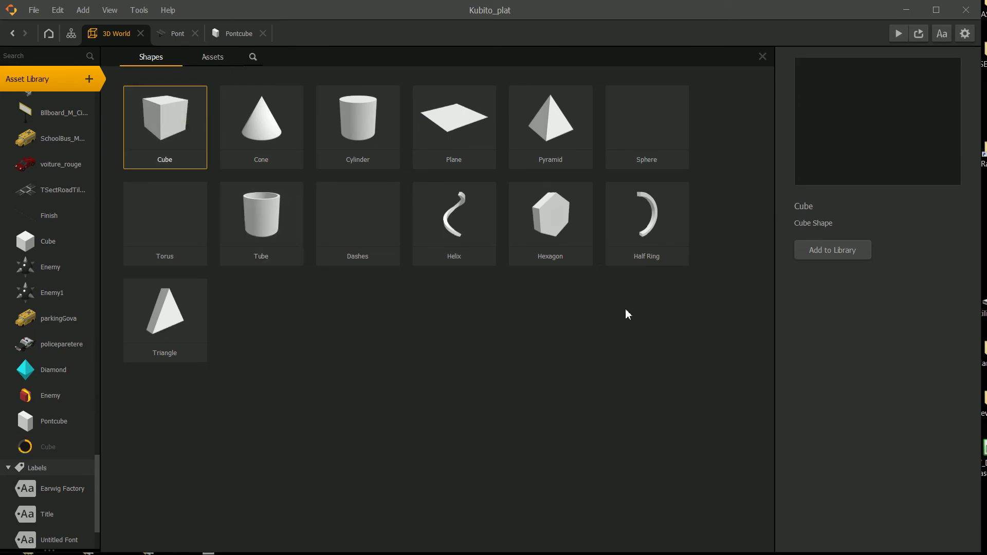
left_click(72, 446)
left_click(893, 79)
double_click(894, 80)
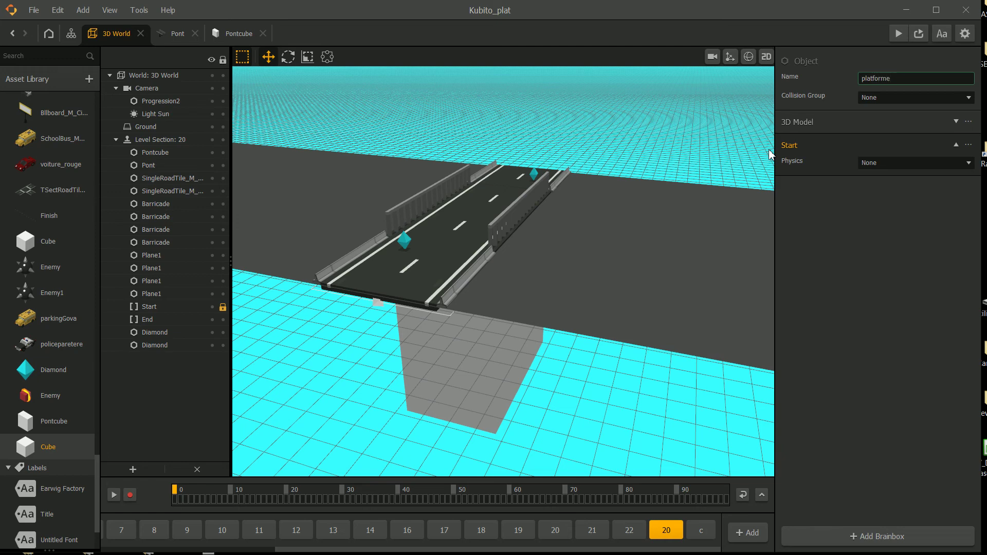
key("Return")
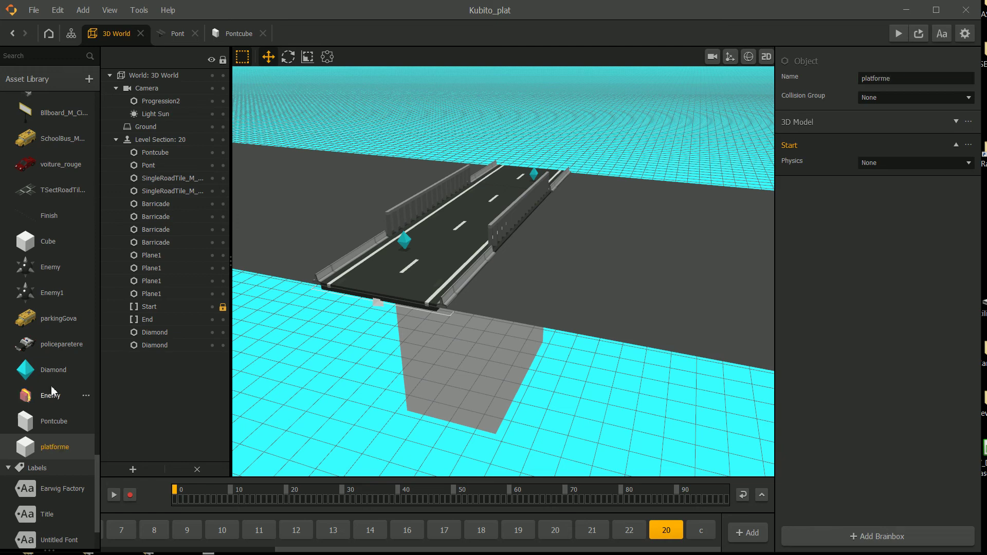
Place the platforme cube on the bridge deck and flatten it to a Y scale of about 0.055.
left_click_drag(84, 451, 448, 227)
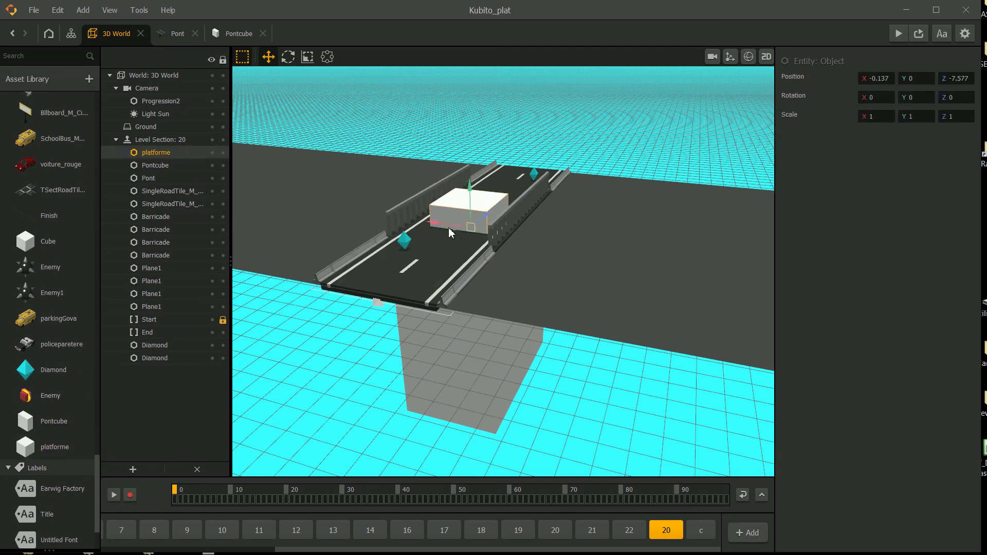
scroll(448, 227, "up", 3)
scroll(453, 214, "down", 1)
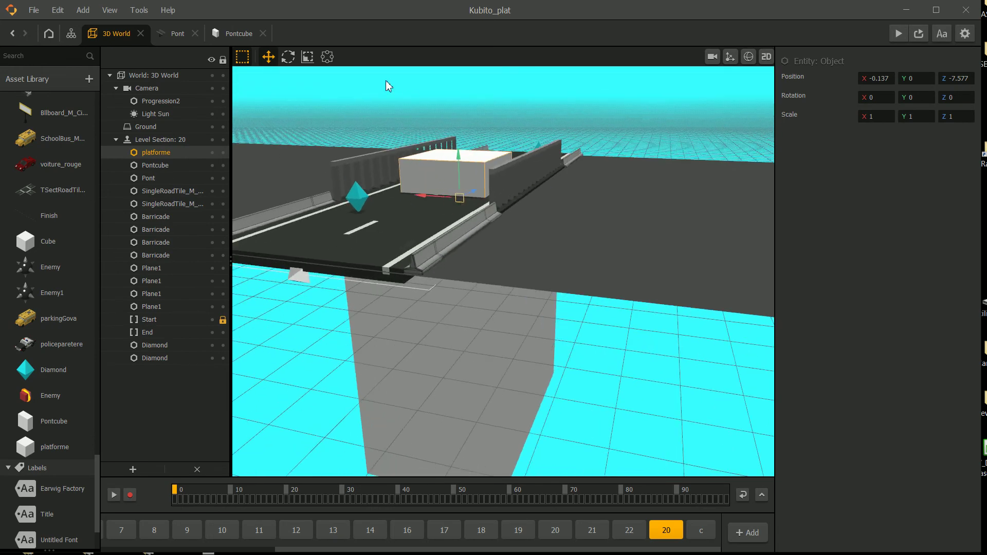
left_click(766, 62)
scroll(462, 233, "down", 3)
middle_click_drag(510, 145, 558, 219)
scroll(447, 236, "up", 4)
left_click(307, 56)
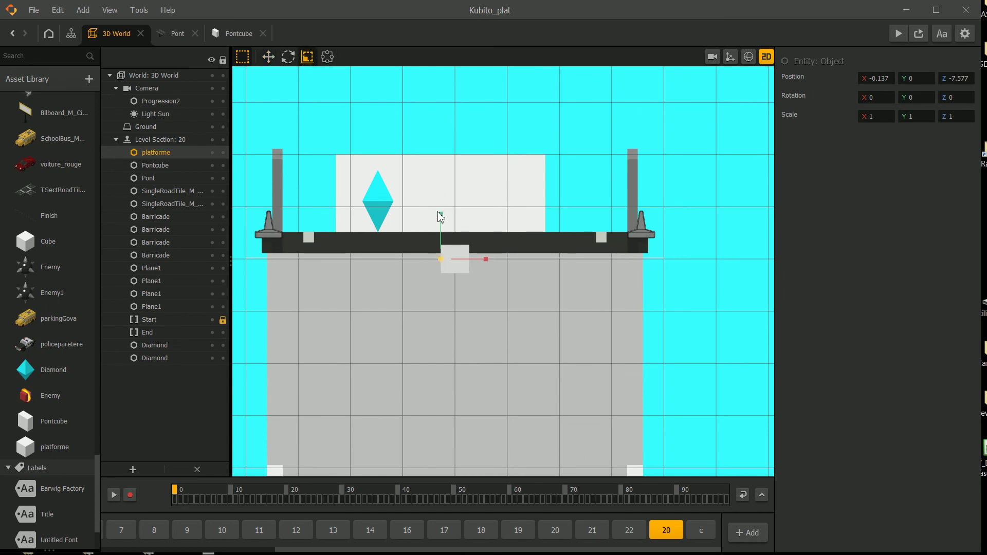
left_click_drag(440, 212, 447, 257)
Raise platforme to about Y 0.266, shift it along the bridge to about Z -6.675, and set its X position to 0.
left_click(268, 57)
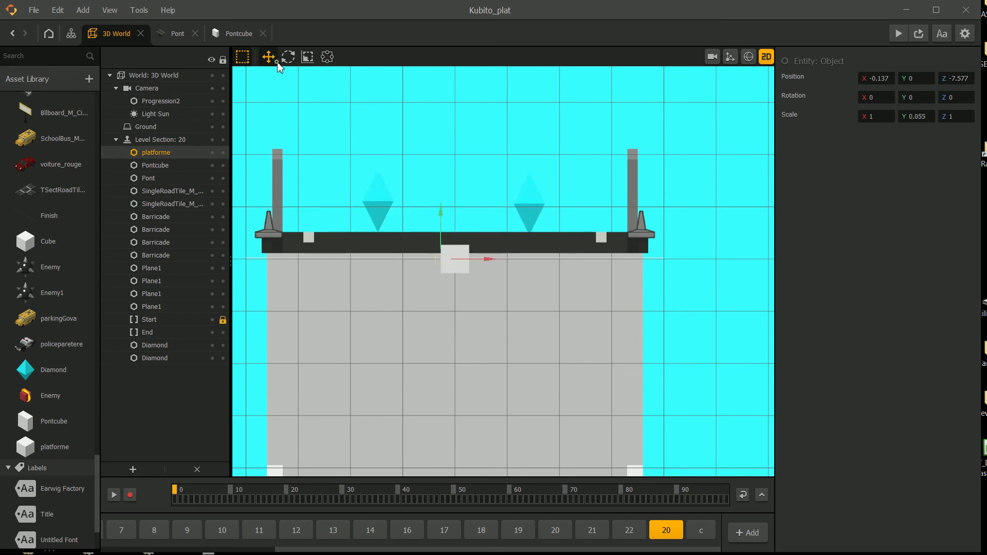
left_click_drag(441, 221, 425, 195)
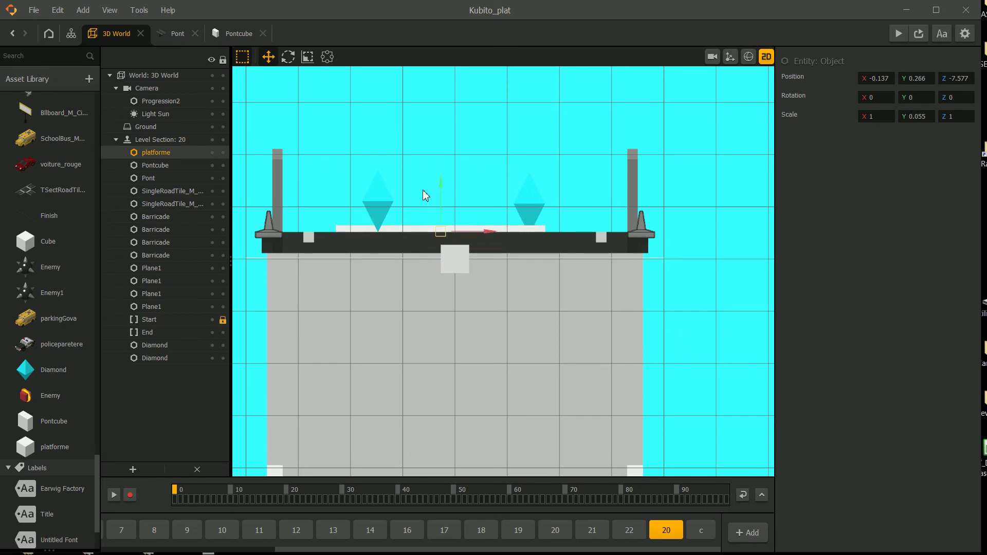
left_click(763, 61)
middle_click_drag(564, 182, 484, 236)
middle_click_drag(445, 134, 481, 207)
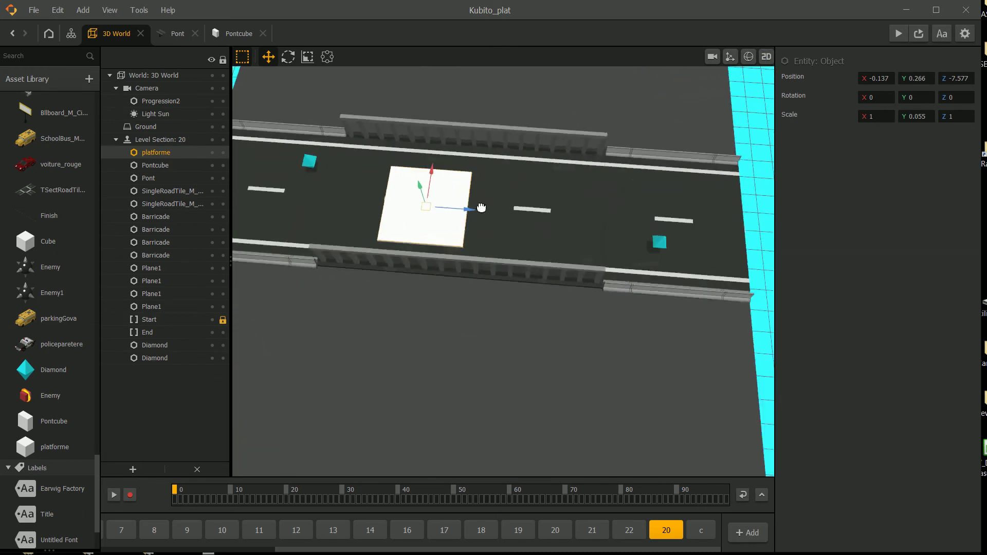
right_click_drag(481, 207, 460, 233)
left_click_drag(457, 239, 496, 236)
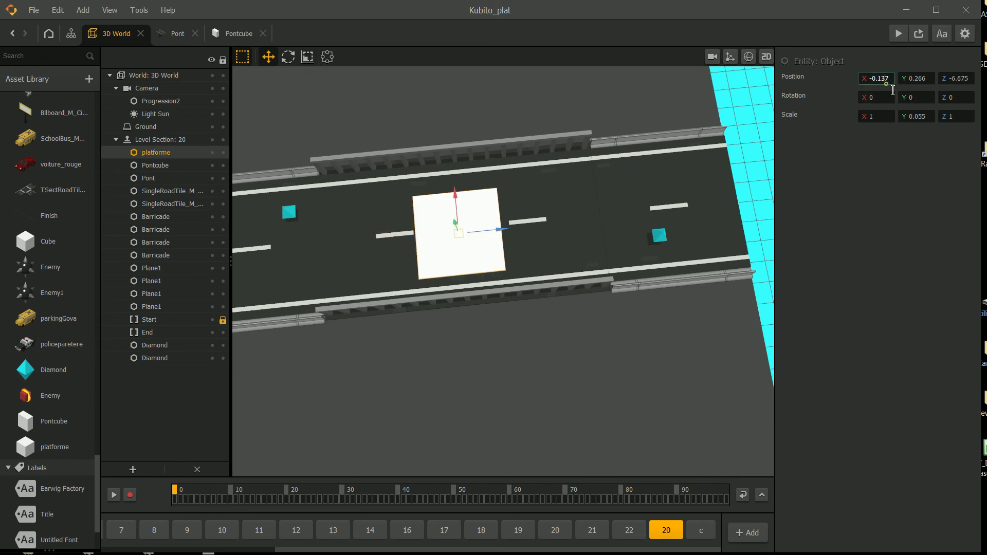
type("0")
Stretch platforme over the bridge deck to about X scale 1.606 and Z scale 3.251, and nudge it to about Z -6.637.
right_click_drag(608, 213, 591, 241)
left_click(307, 56)
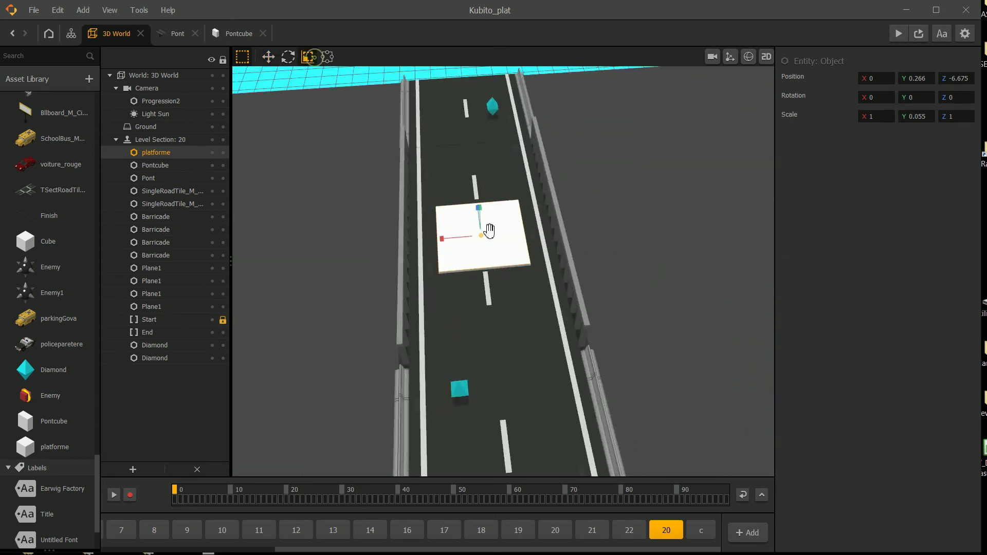
right_click_drag(488, 225, 451, 220)
left_click_drag(436, 233, 411, 226)
right_click_drag(411, 226, 438, 258)
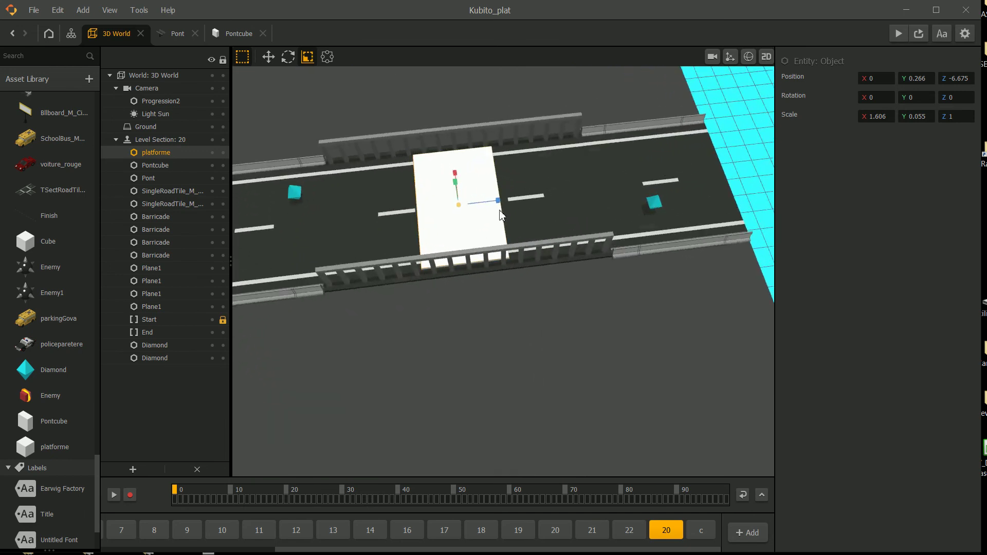
right_click_drag(506, 215, 497, 211)
left_click_drag(500, 205, 595, 211)
key("w")
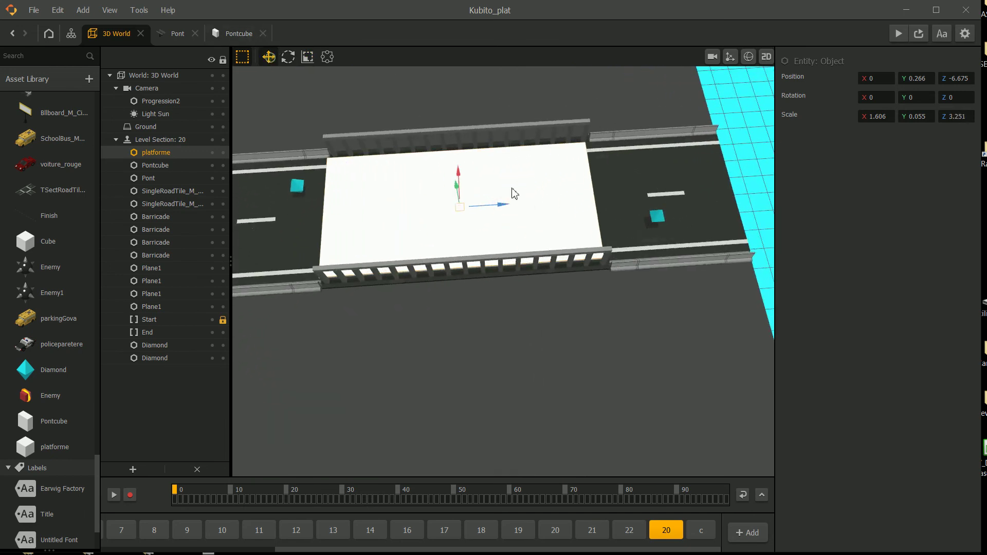
left_click_drag(495, 208, 497, 209)
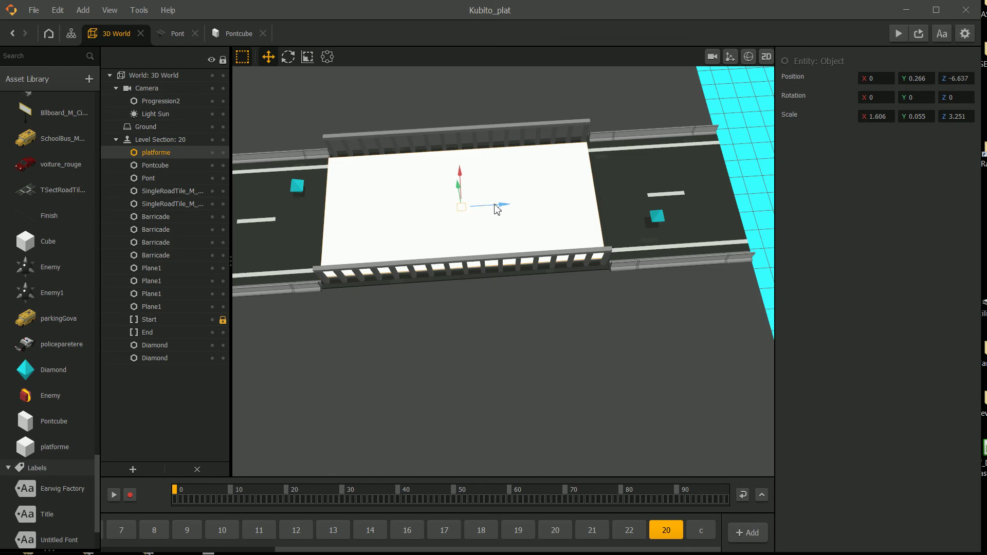
middle_click_drag(440, 235, 463, 251)
right_click_drag(463, 251, 407, 202)
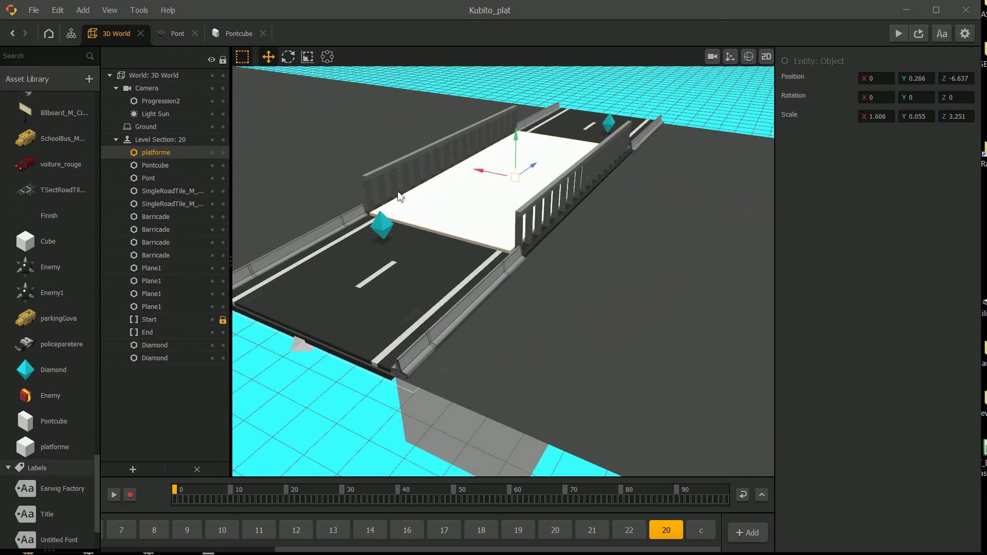
left_click(405, 163, "shift")
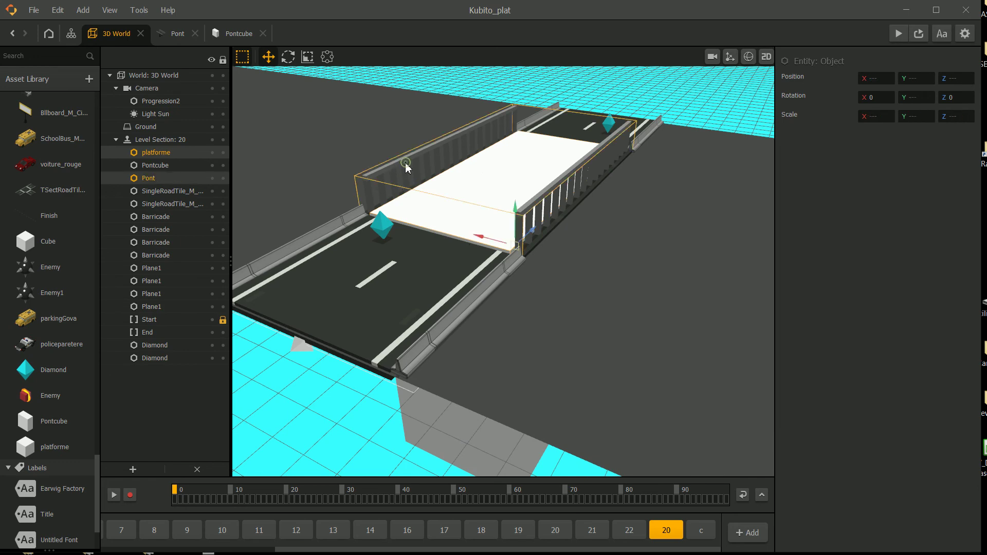
right_click_drag(496, 221, 453, 222)
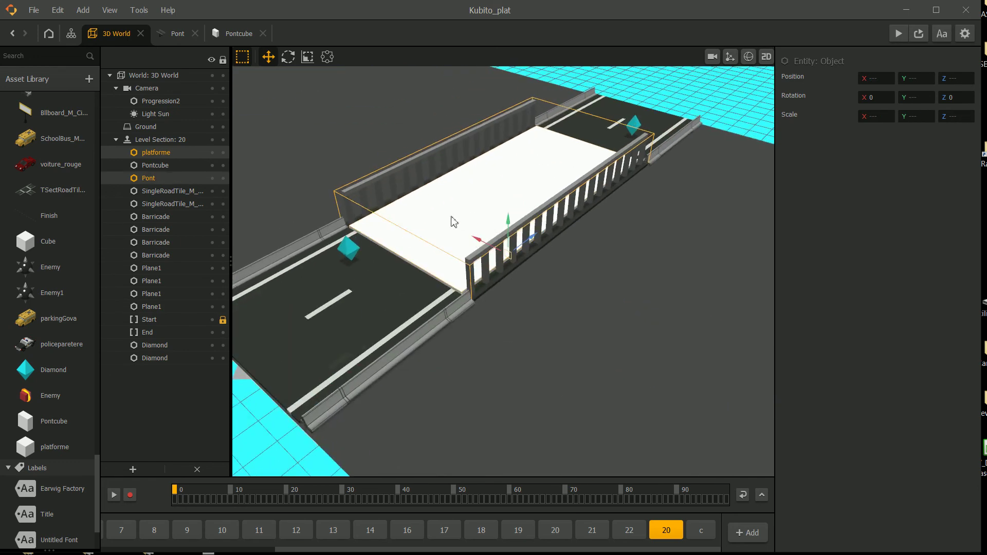
scroll(325, 337, "down", 2)
right_click_drag(436, 282, 488, 231)
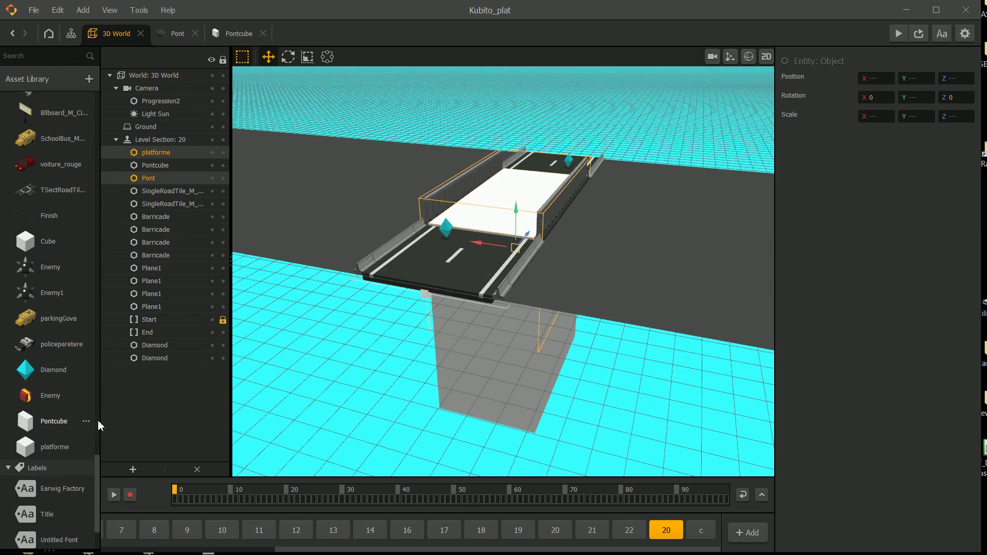
Assign a collision group and a physics type to the platforme asset.
left_click(60, 450)
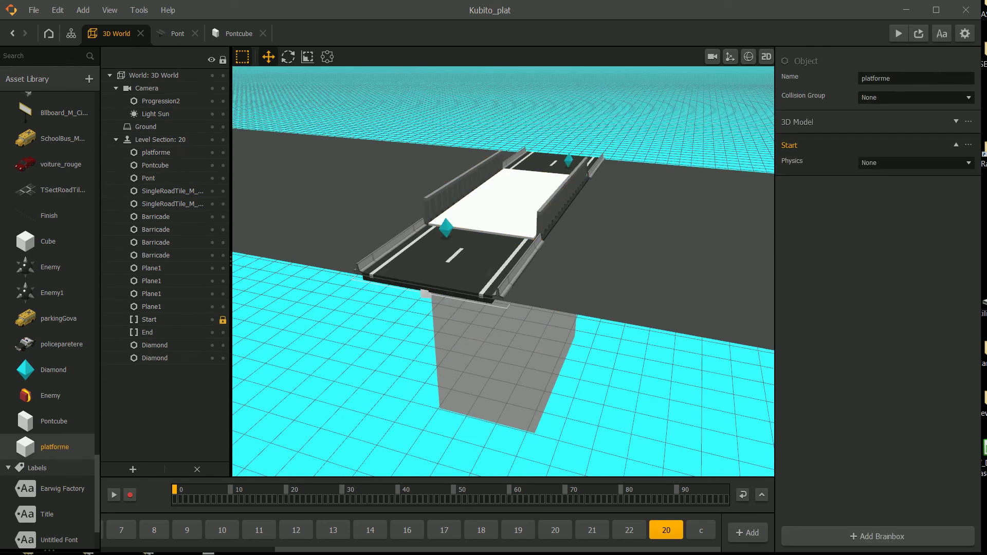
left_click(897, 98)
left_click(903, 135)
left_click(894, 163)
left_click(908, 190)
Link the placed platforme and Pont objects with a linker.
left_click(493, 193)
scroll(557, 207, "down", 1)
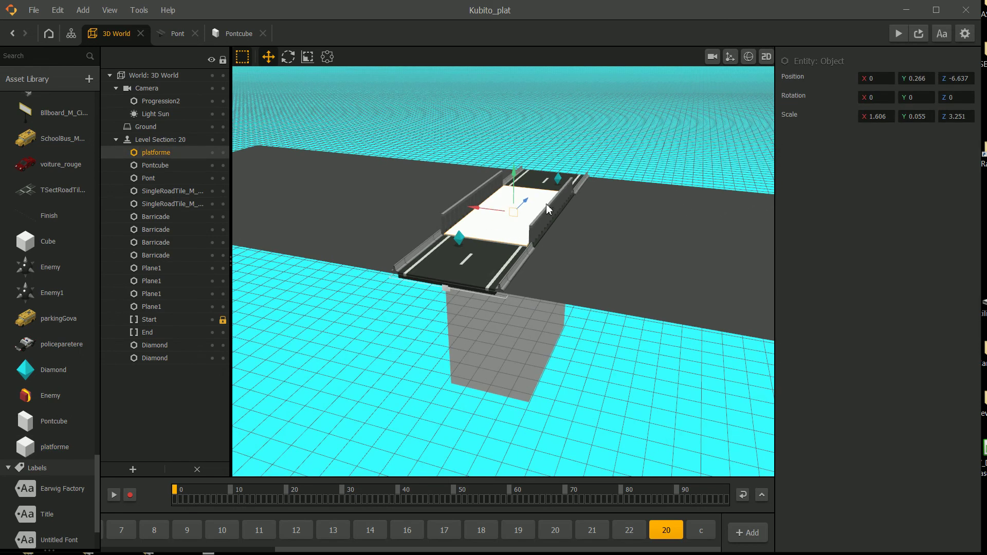
left_click(548, 208, "shift")
left_click(131, 469)
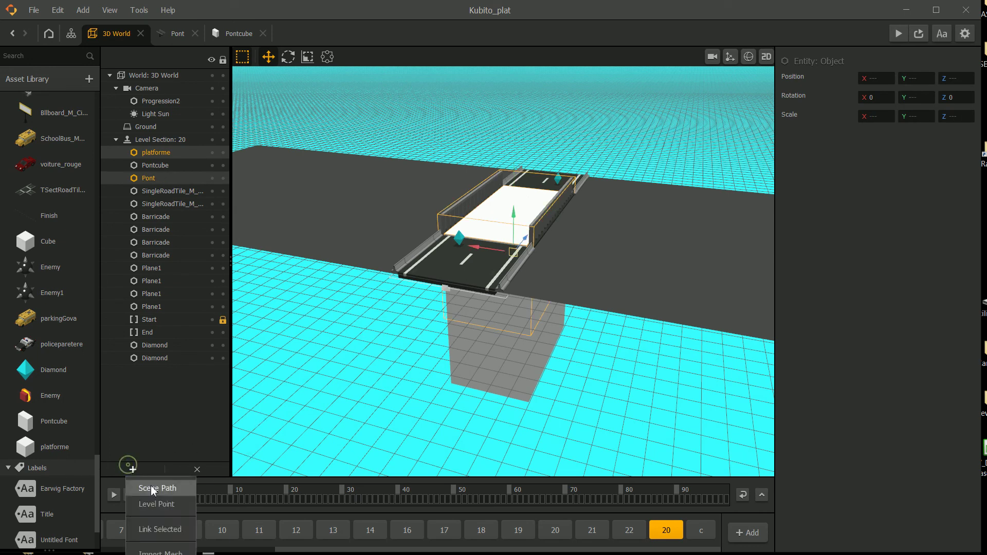
left_click(164, 529)
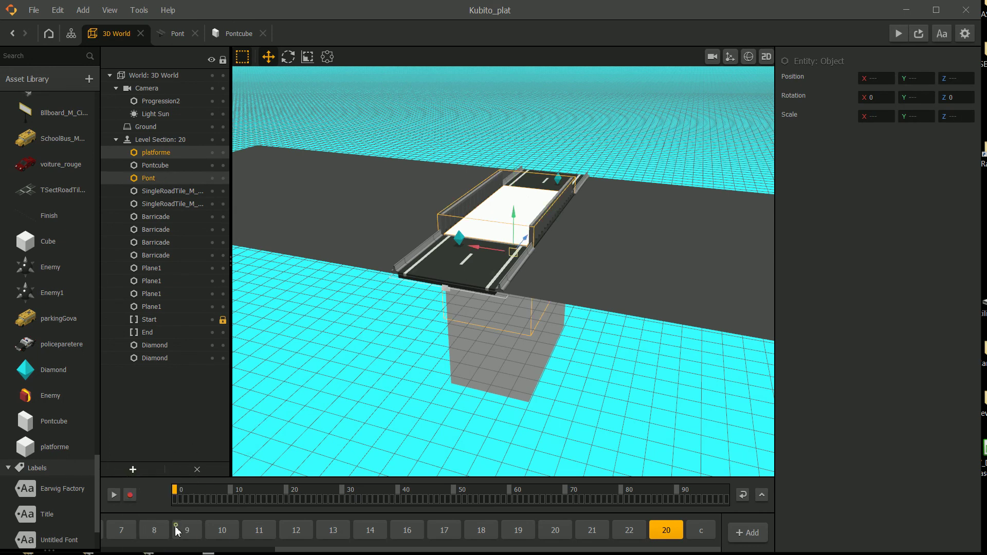
left_click(362, 380)
Save the project, play-test the linked bridge in the preview, and close the preview.
left_click(897, 34)
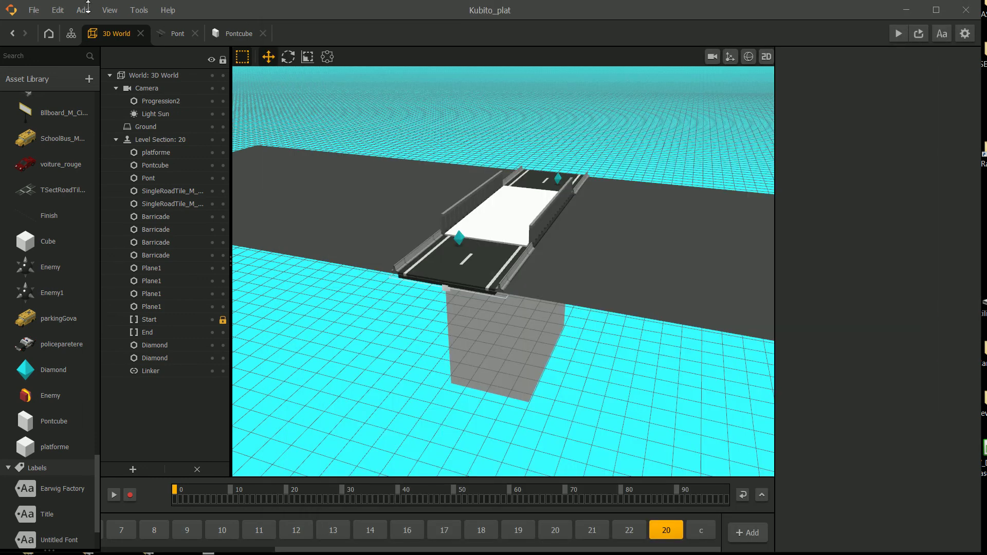
left_click(36, 11)
left_click(52, 80)
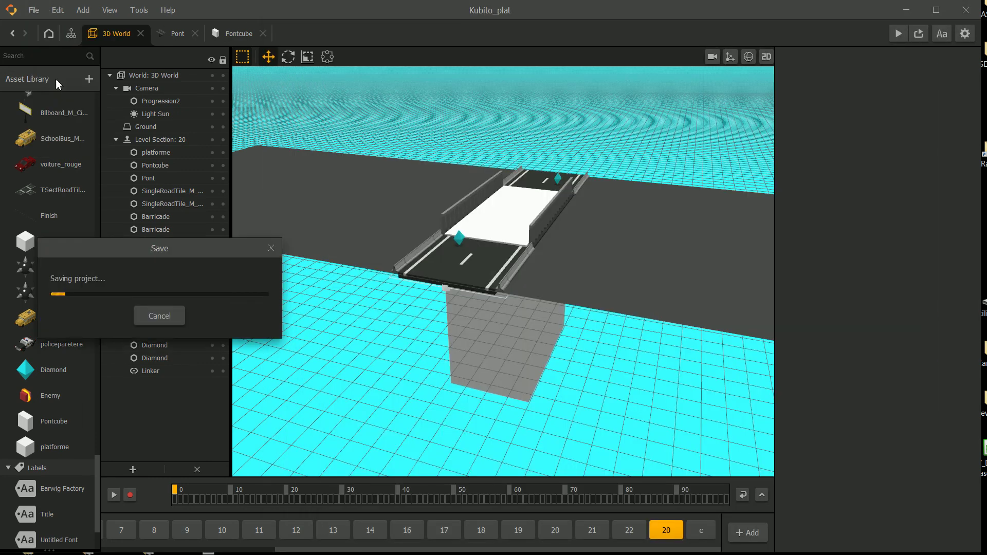
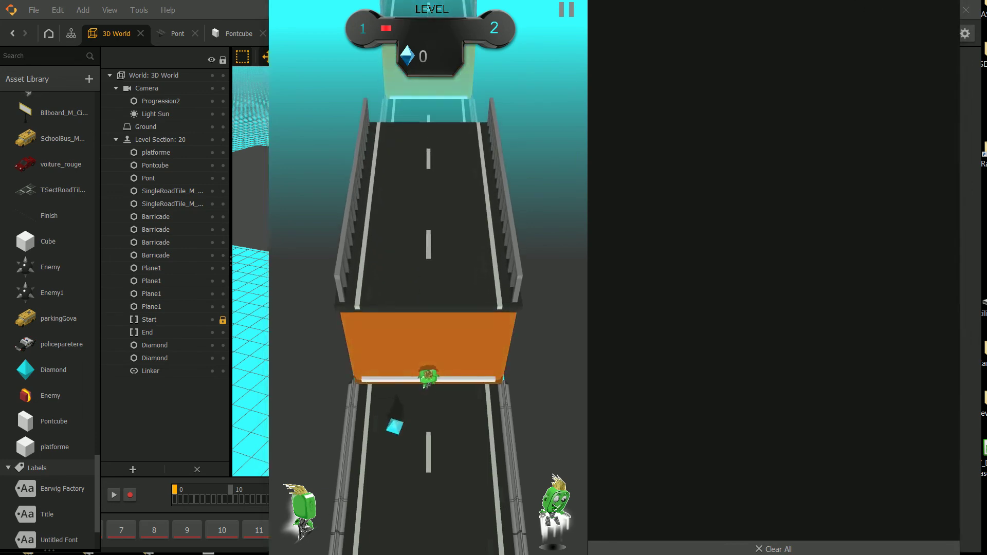
key("Escape")
Try to link the placed platforme and Pontcube objects with a second linker.
left_click(505, 235)
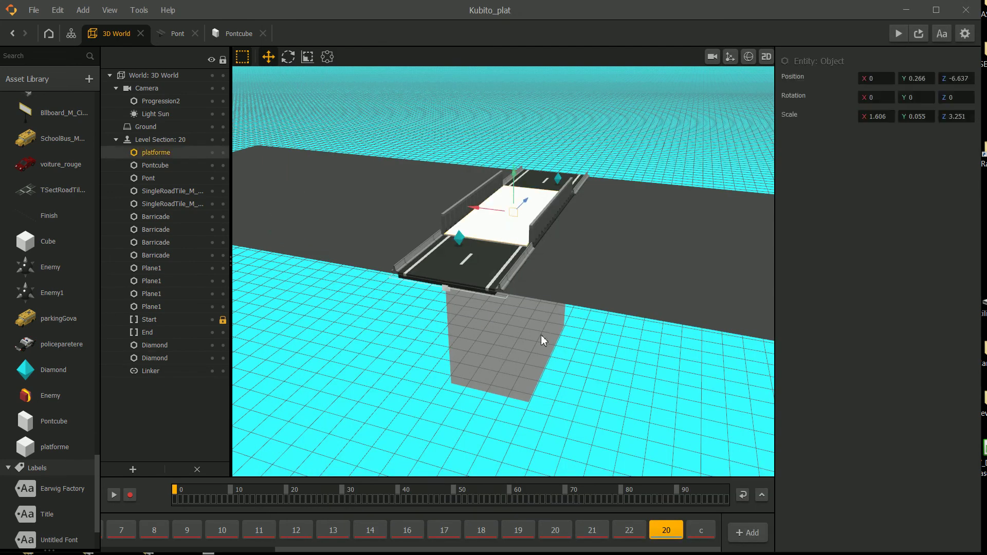
left_click(525, 368)
scroll(509, 231, "down", 2)
scroll(516, 226, "up", 3)
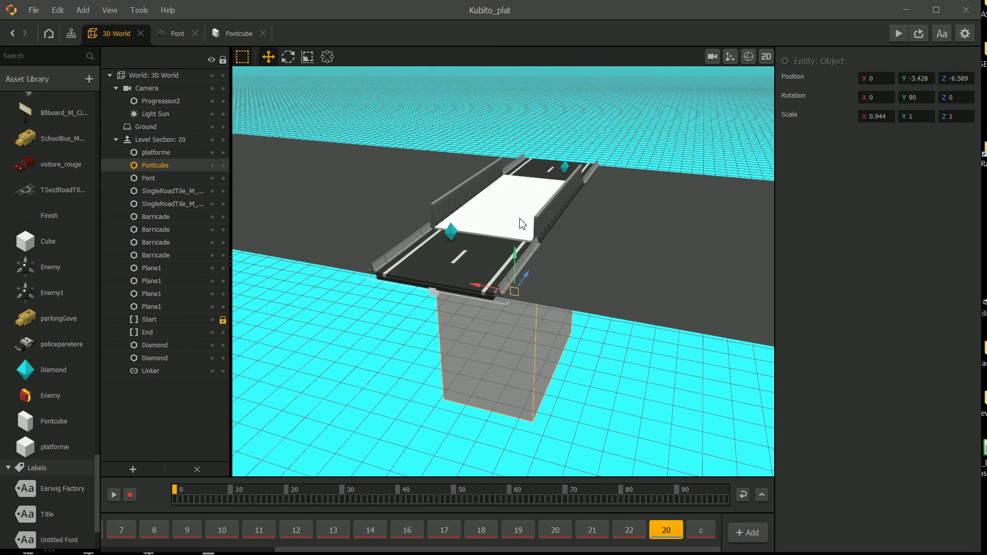
left_click(522, 224, "shift")
left_click(132, 469)
left_click(134, 471)
left_click(135, 471)
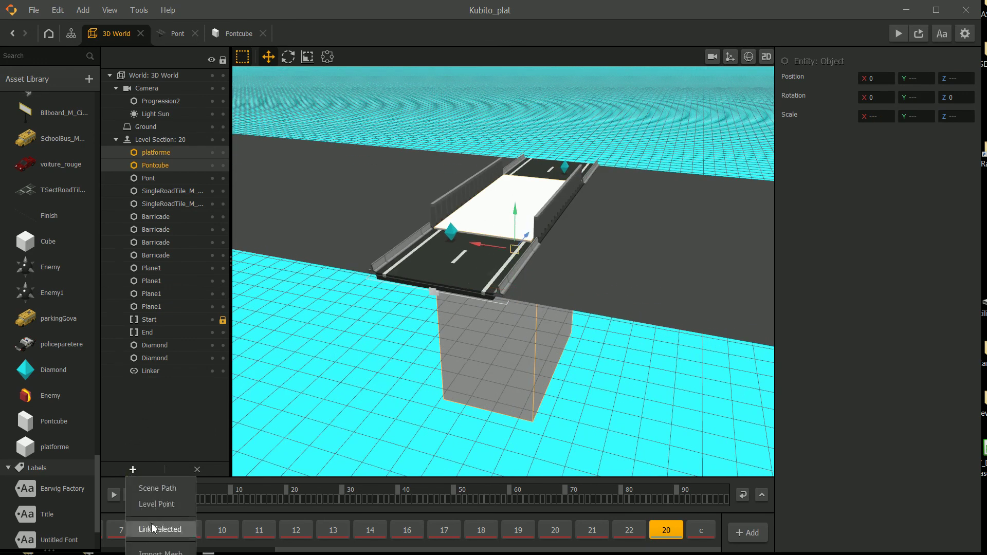
left_click(176, 530)
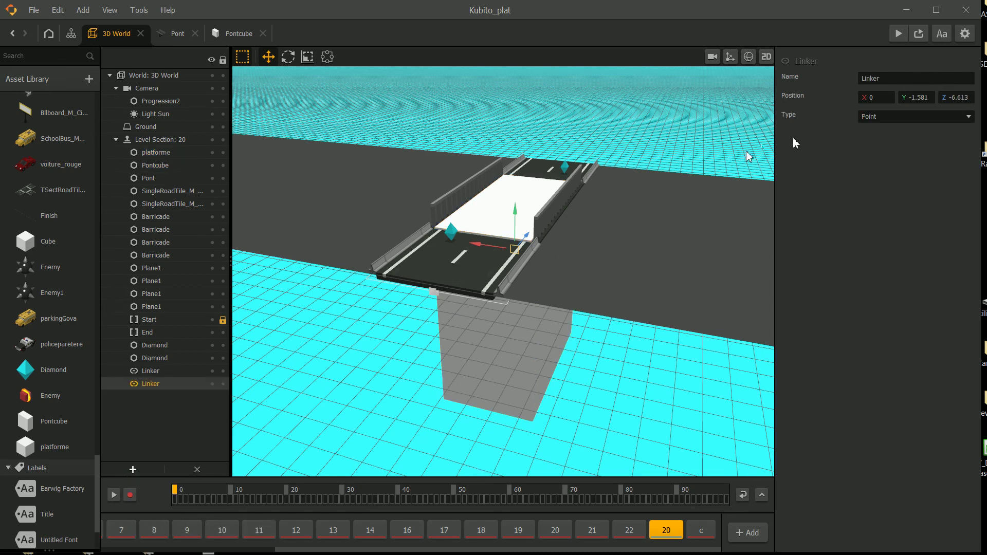
Check the second linker's type options and delete that linker.
left_click(872, 117)
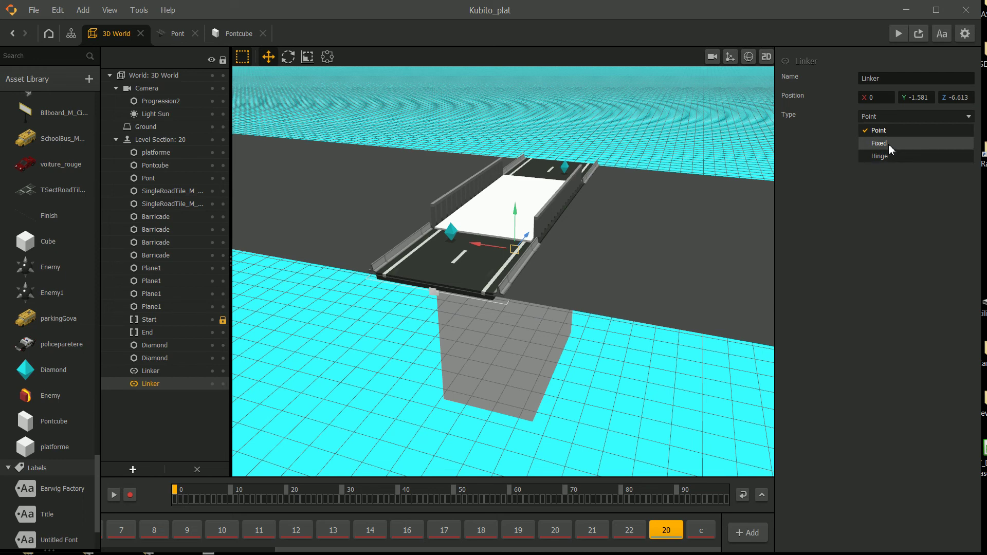
left_click(857, 315)
left_click(185, 373)
left_click(171, 384)
key("Delete")
Set the type of the linker between platforme and Pont to Fixed.
left_click(167, 375)
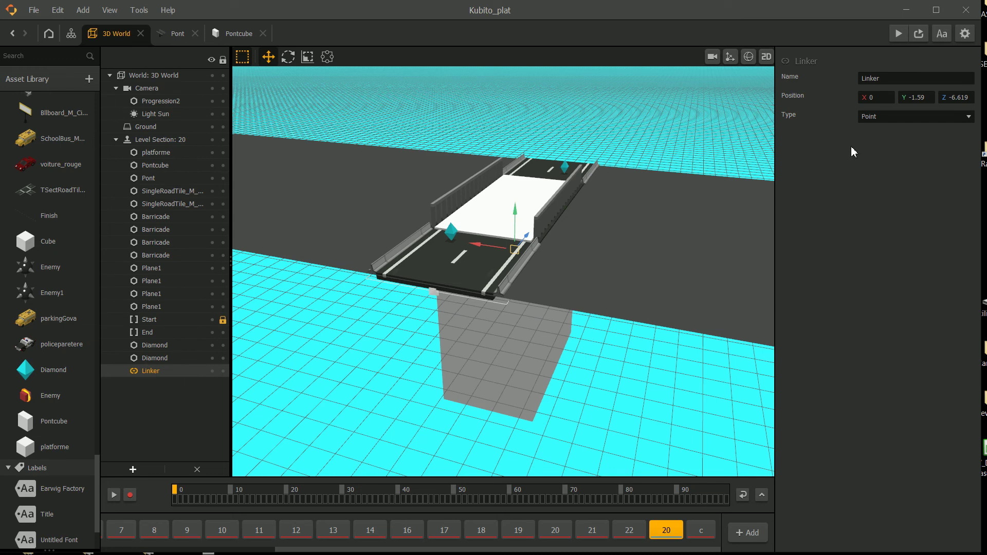
left_click(907, 109)
left_click(882, 148)
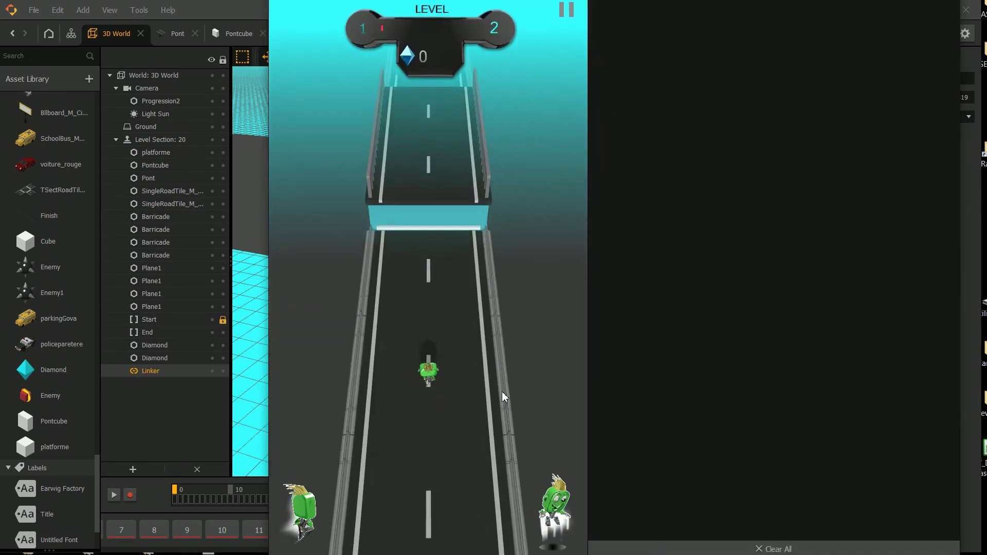
Set the linker between platforme and Pont to Hinge with hinge axis Y, and play-test it in the preview.
left_click(969, 62)
left_click(888, 116)
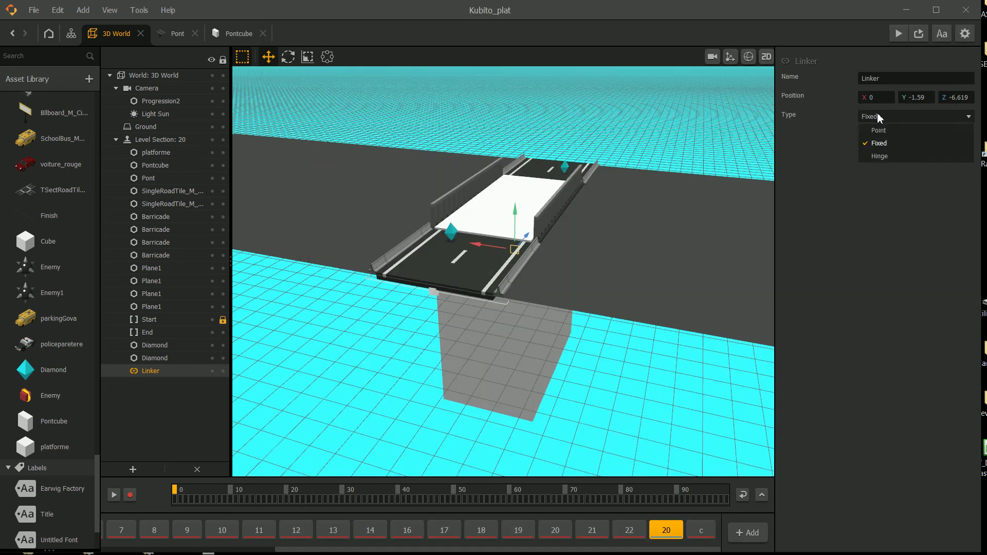
left_click(899, 157)
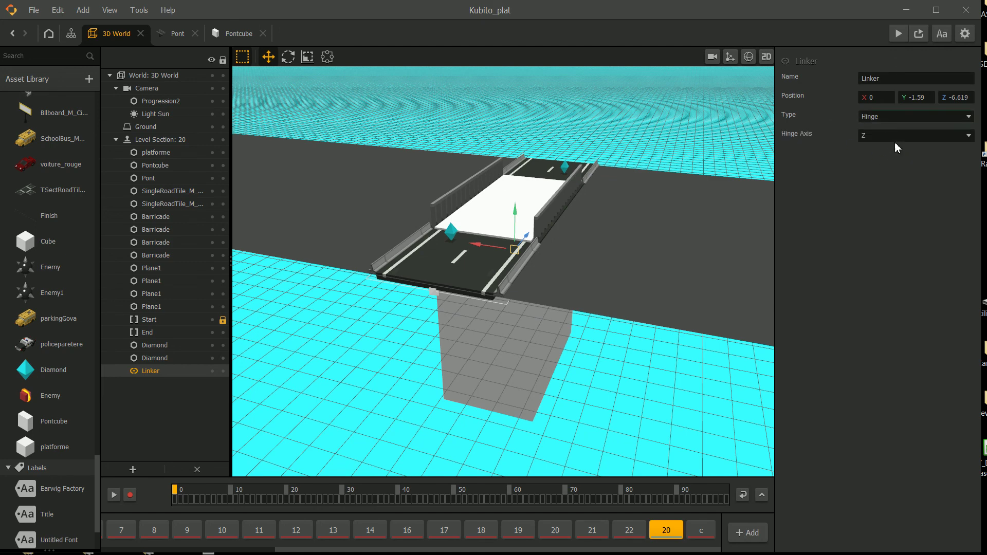
left_click(900, 135)
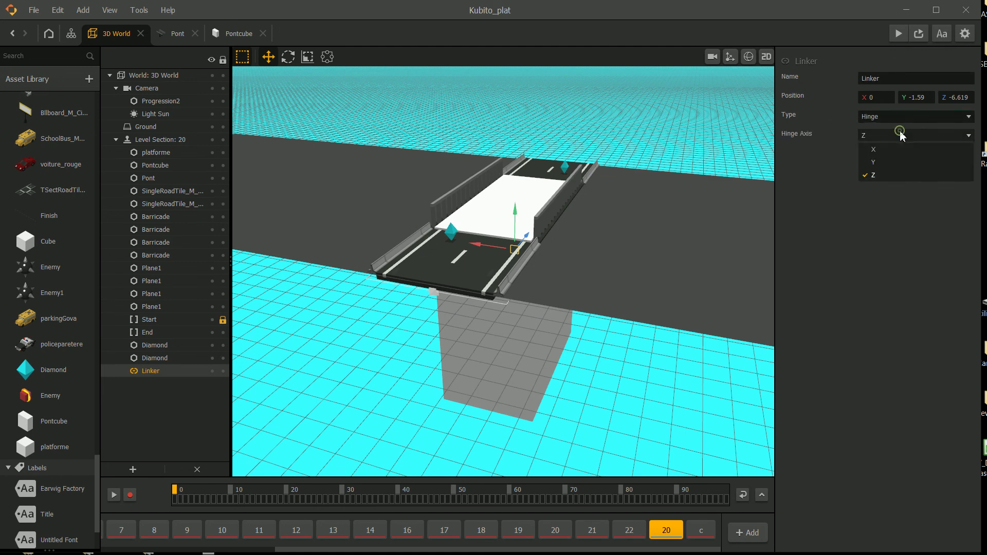
left_click(889, 159)
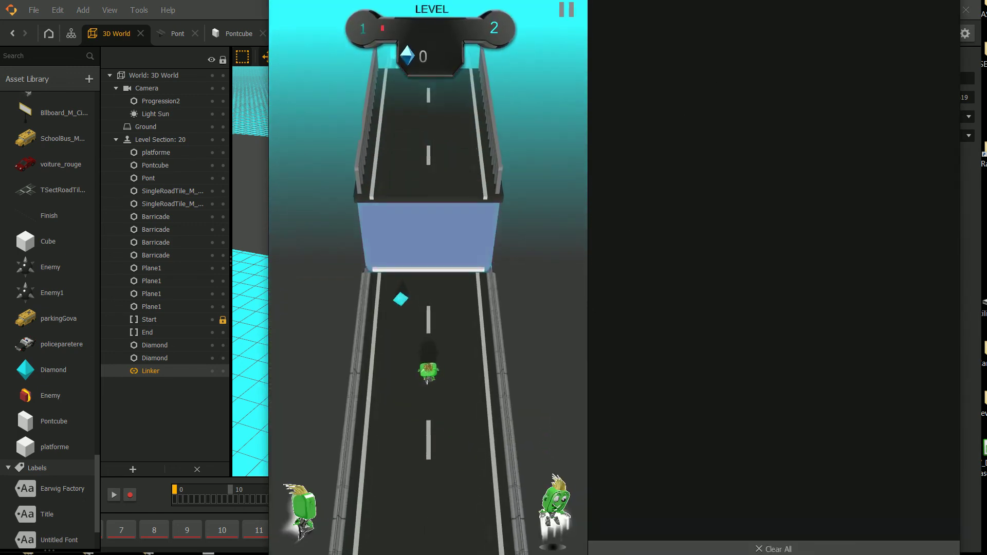
key("Escape")
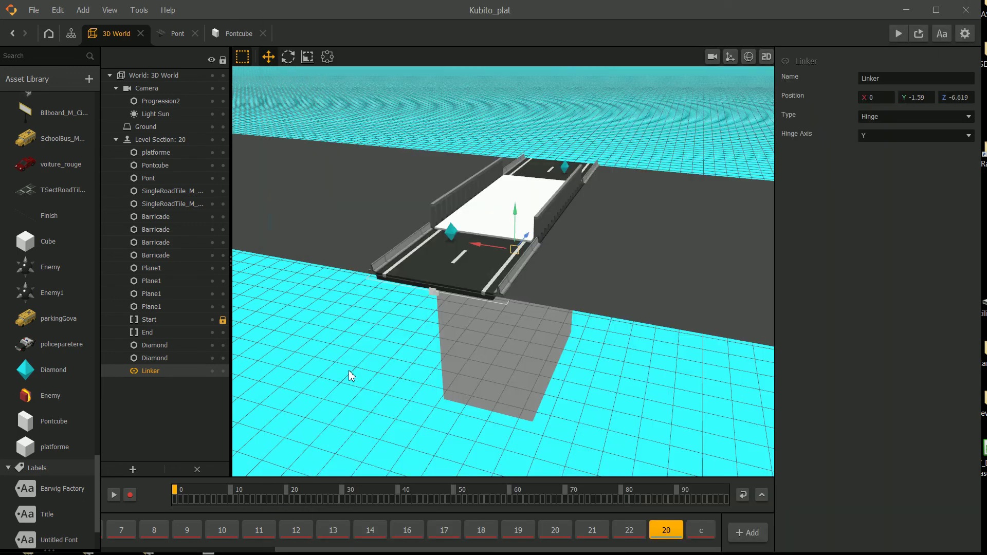
Switch the linker to the Point type, check the linked platforme and Pont objects, and delete the linker.
left_click(915, 120)
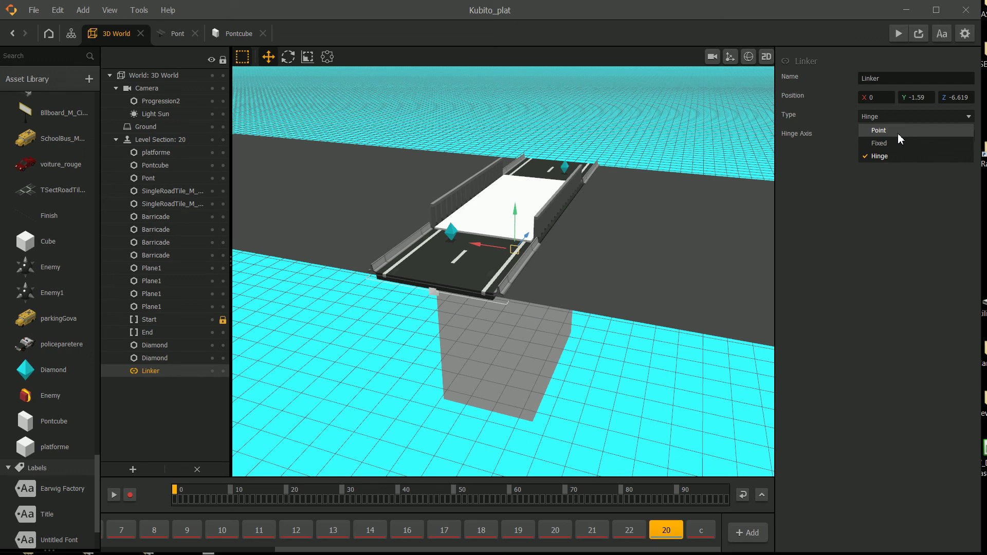
left_click(897, 134)
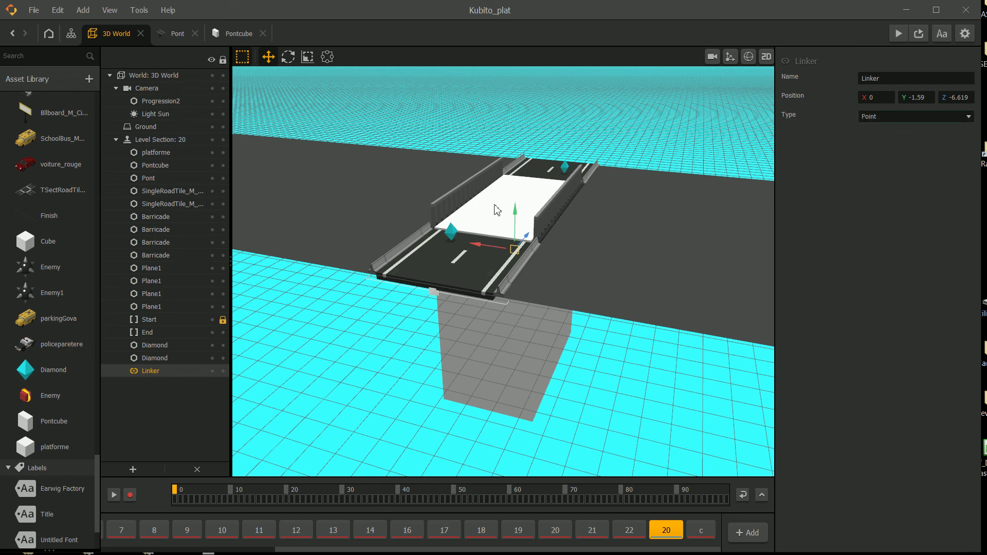
left_click(495, 222)
left_click(556, 206, "ctrl")
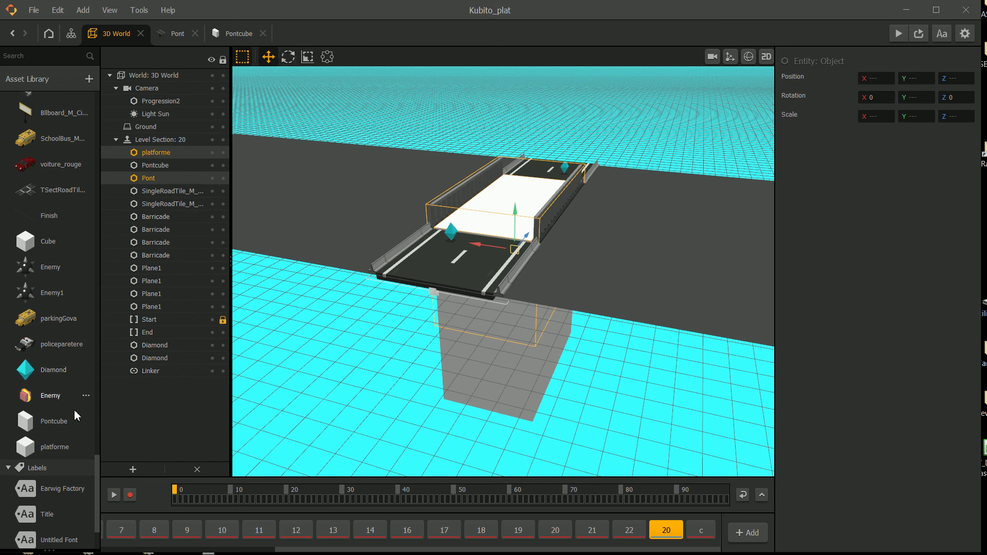
left_click(165, 372)
key("Delete")
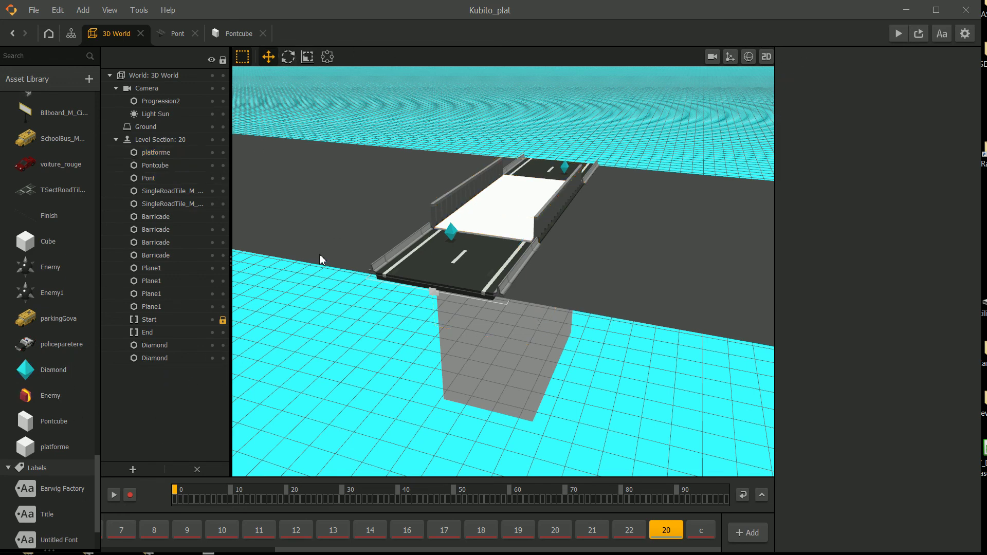
Nest the placed platforme object under Pontcube in the level section's object hierarchy.
left_click(460, 214)
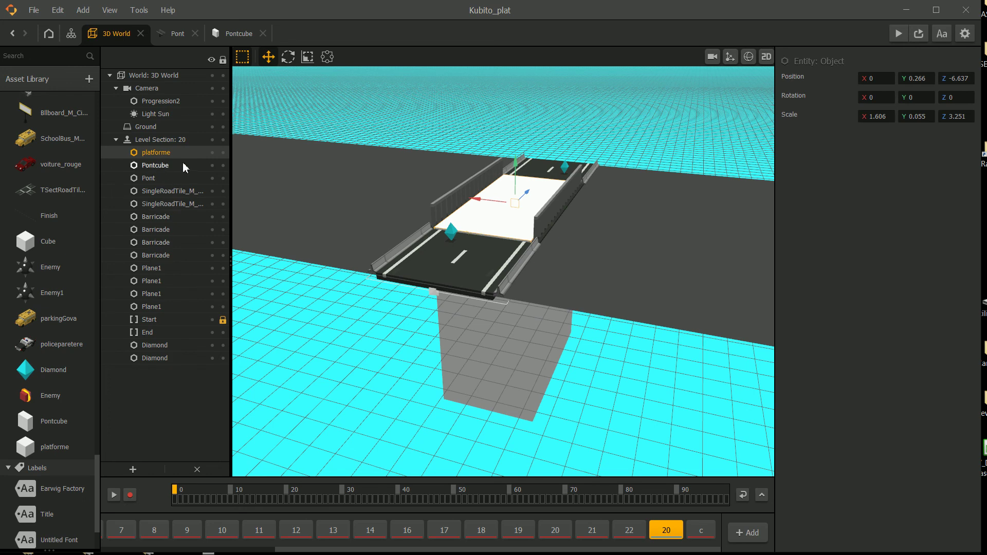
left_click(487, 319)
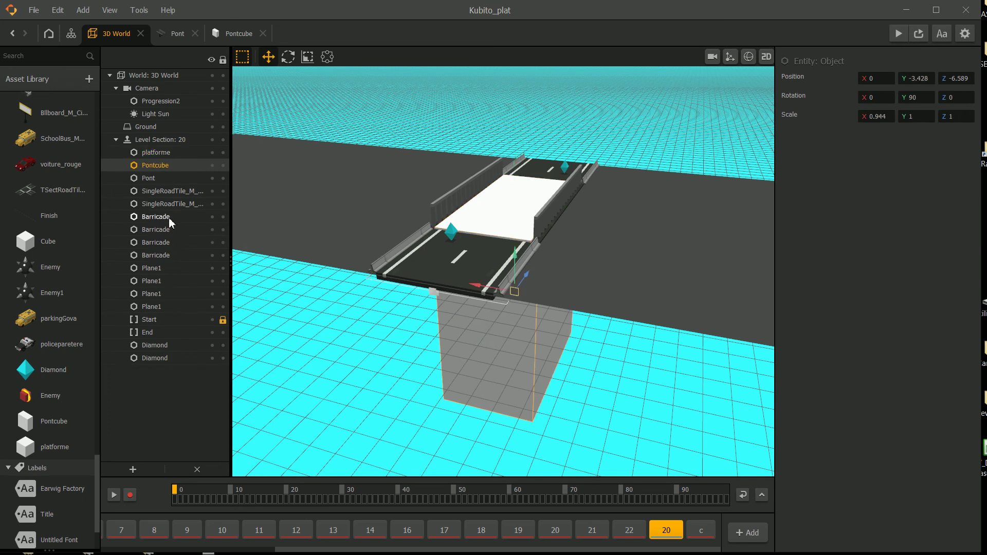
left_click(157, 153)
left_click(154, 165)
left_click(165, 154)
left_click_drag(168, 155, 164, 165)
left_click(268, 282)
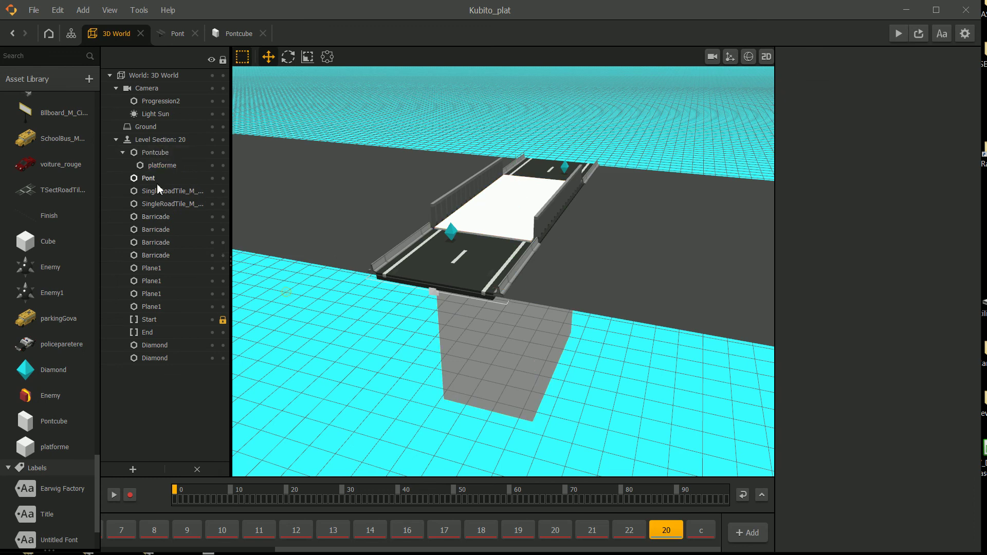
Toggle Pontcube's visibility to check its nested platforme, and preview the level with this parenting.
left_click(122, 152)
left_click(211, 152)
left_click(211, 153)
left_click(211, 152)
left_click(211, 152)
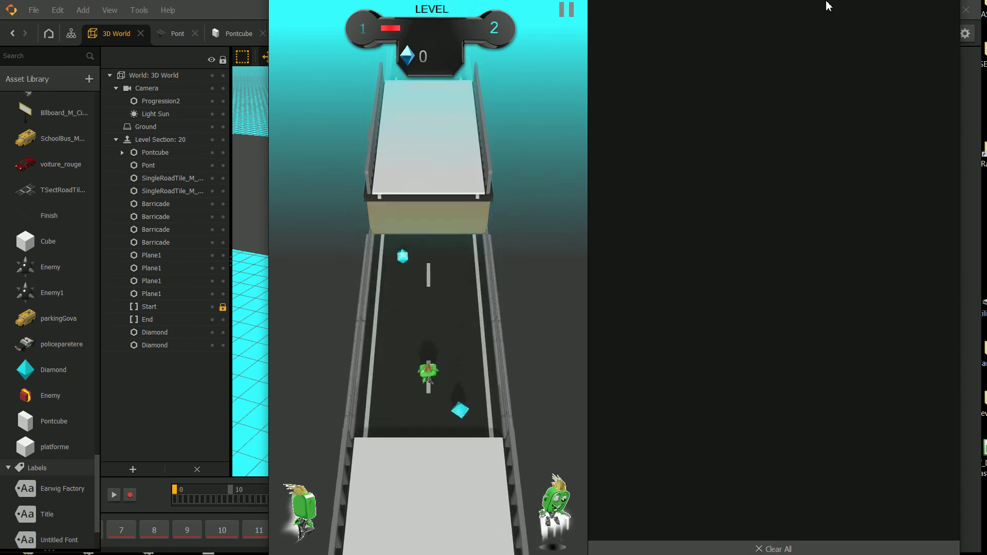
left_click(947, 3)
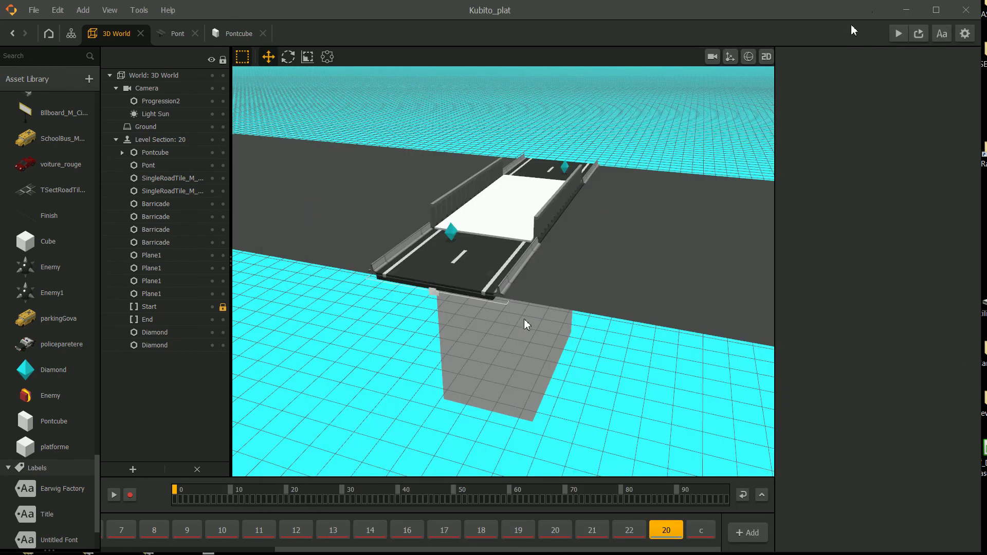
Select the nested platforme, play-test the moving bridges with the in-game jump and slide controls, and close the preview.
left_click(509, 226)
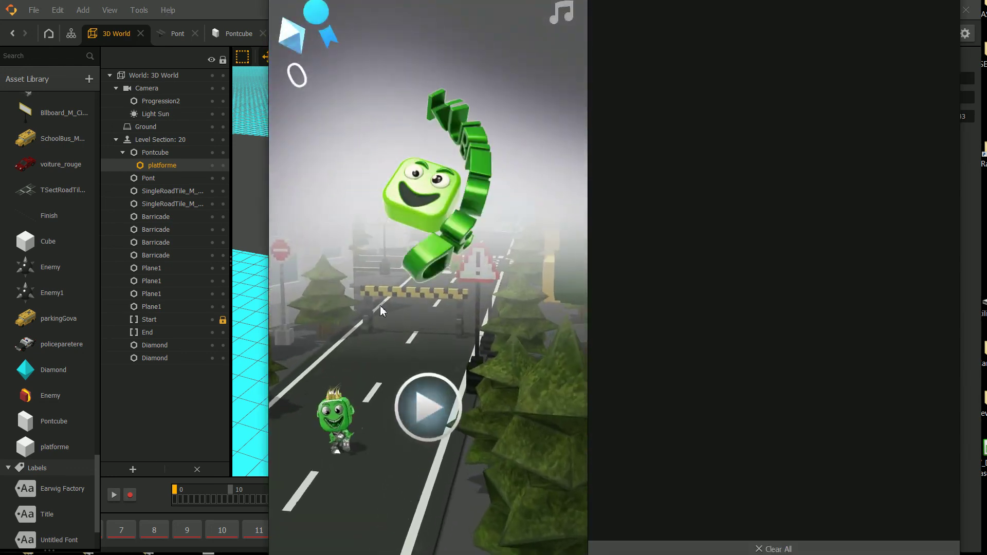
left_click(467, 398)
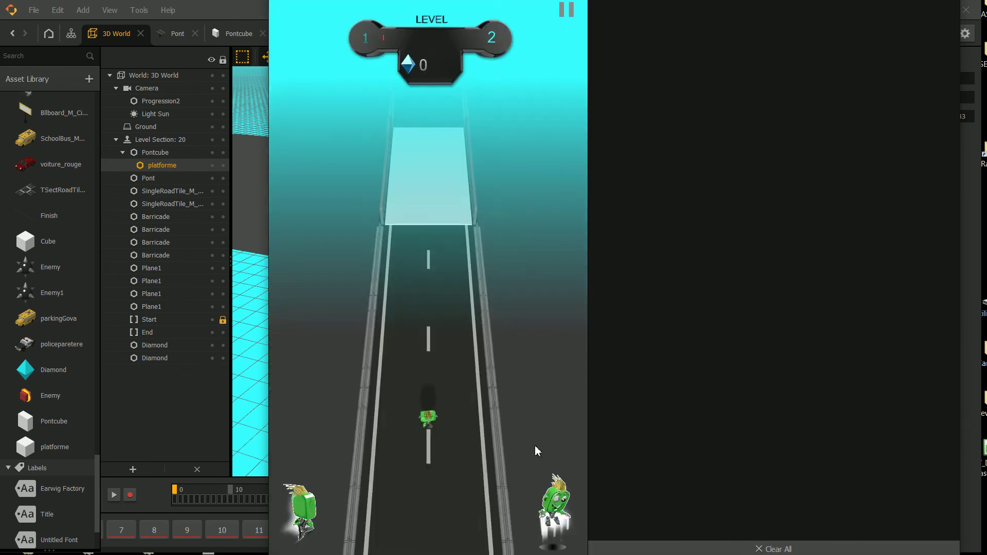
left_click(540, 504)
left_click(540, 505)
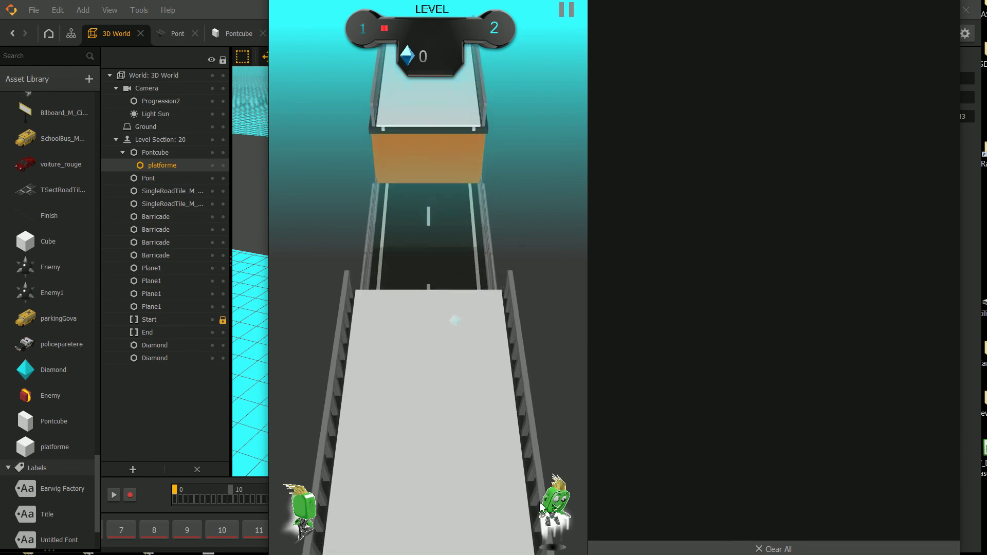
left_click(284, 514)
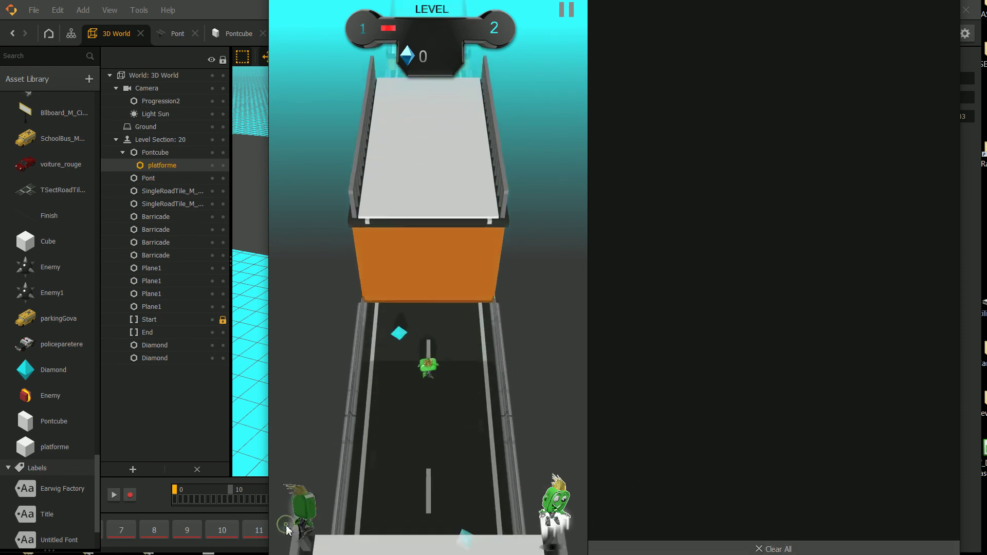
left_click(566, 507)
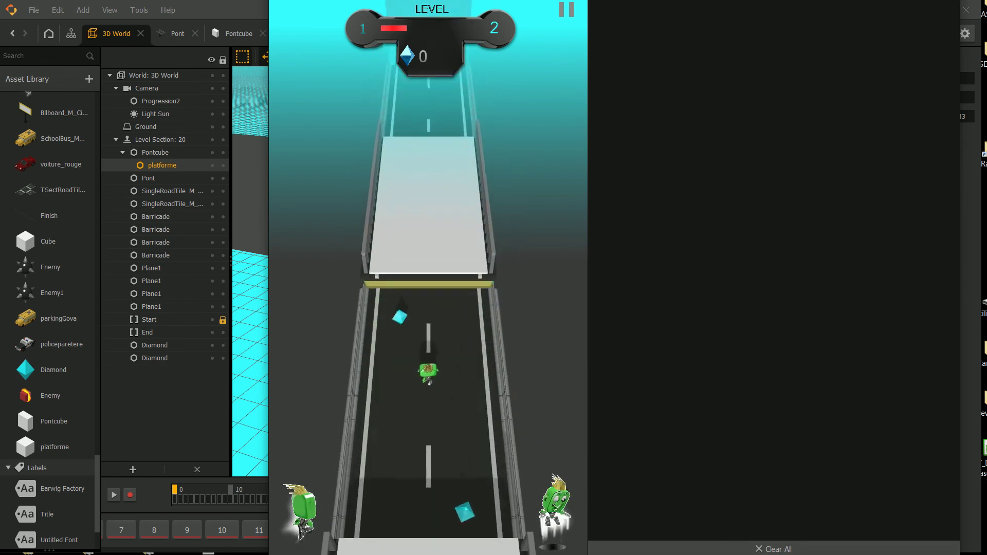
key("Escape")
Examine the nested platforme's collision shape and Start physics settings in the physics view, and return to the normal view.
scroll(533, 239, "up", 2)
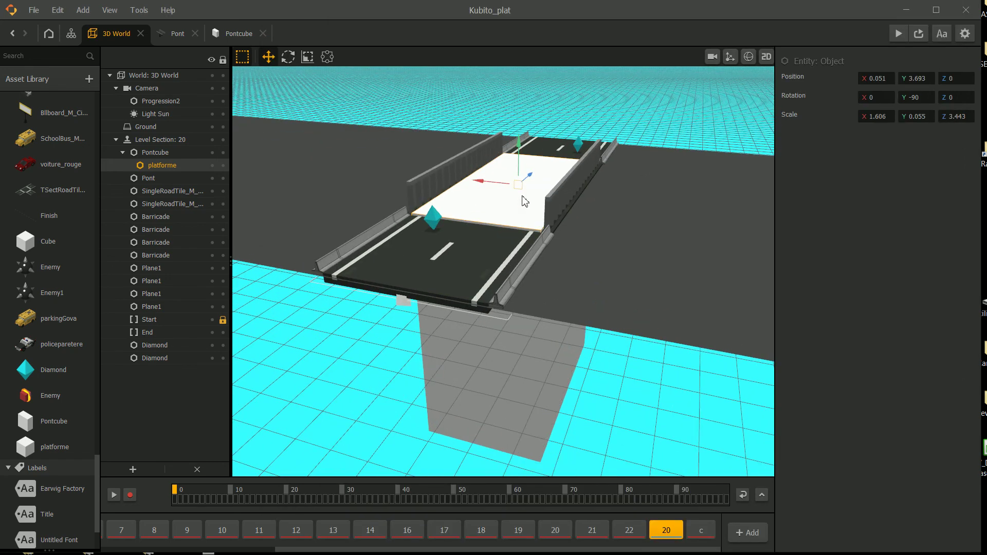
middle_click_drag(496, 194, 497, 245)
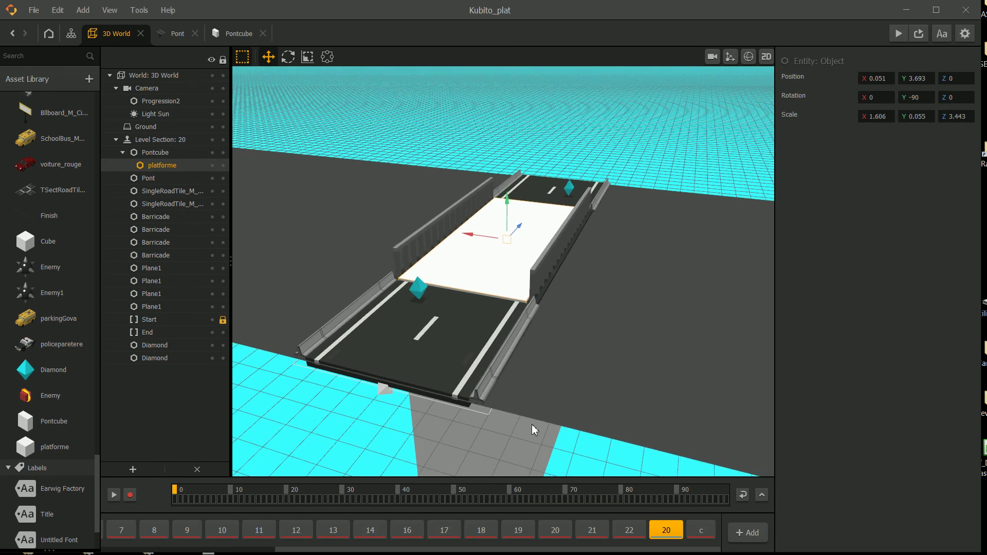
left_click(753, 55)
scroll(476, 238, "up", 3)
scroll(490, 221, "down", 1)
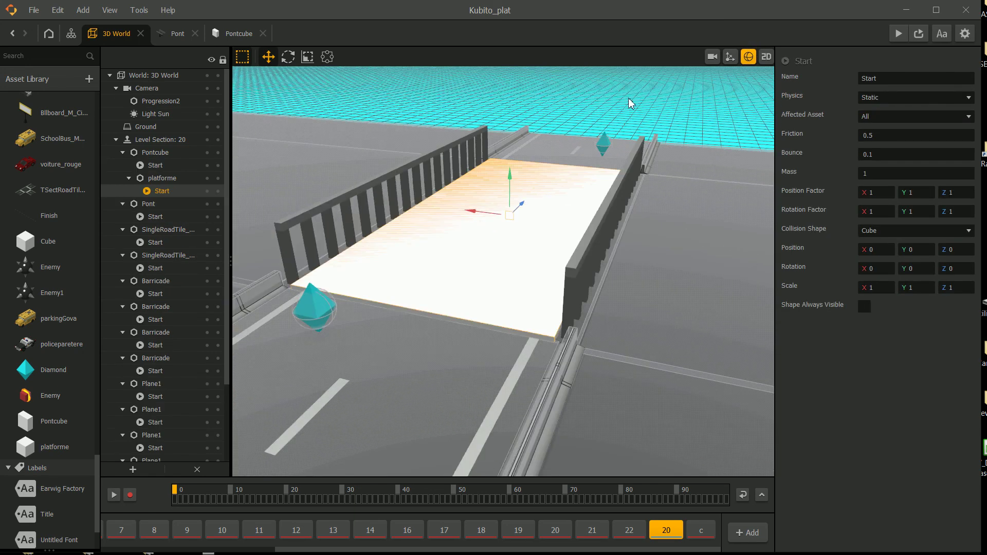
left_click(746, 58)
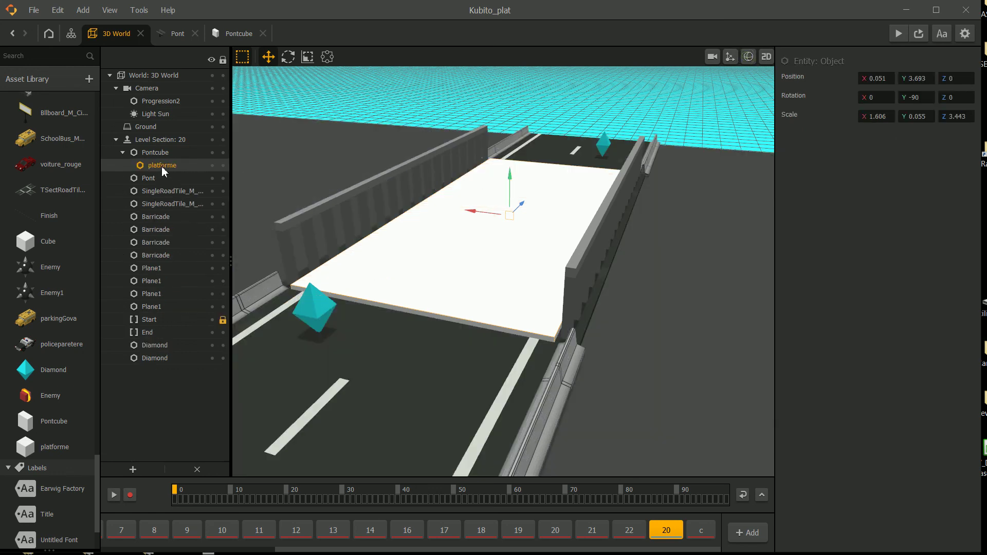
Set the collision group of the platforme asset to Enemy.
scroll(60, 350, "down", 2)
left_click(52, 325)
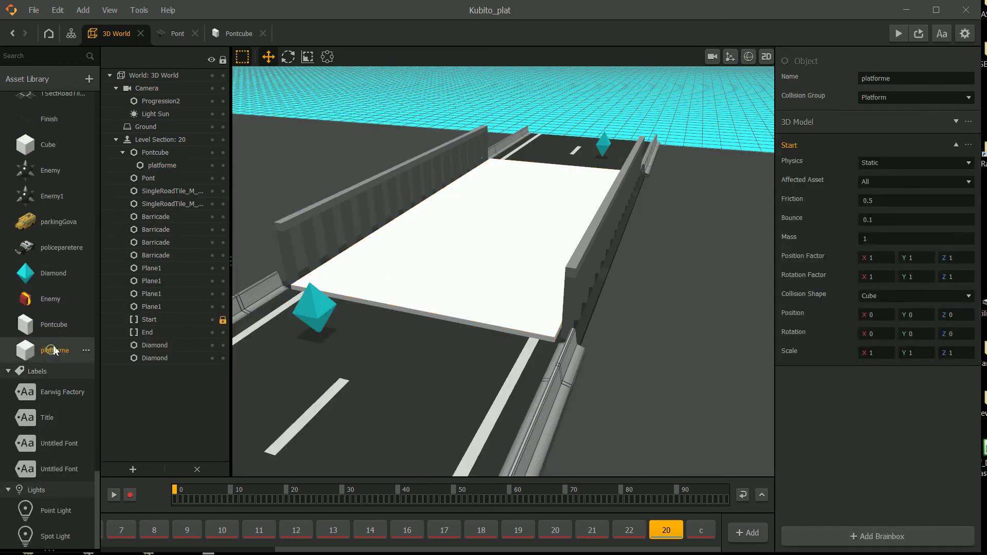
left_click(57, 353)
left_click(903, 98)
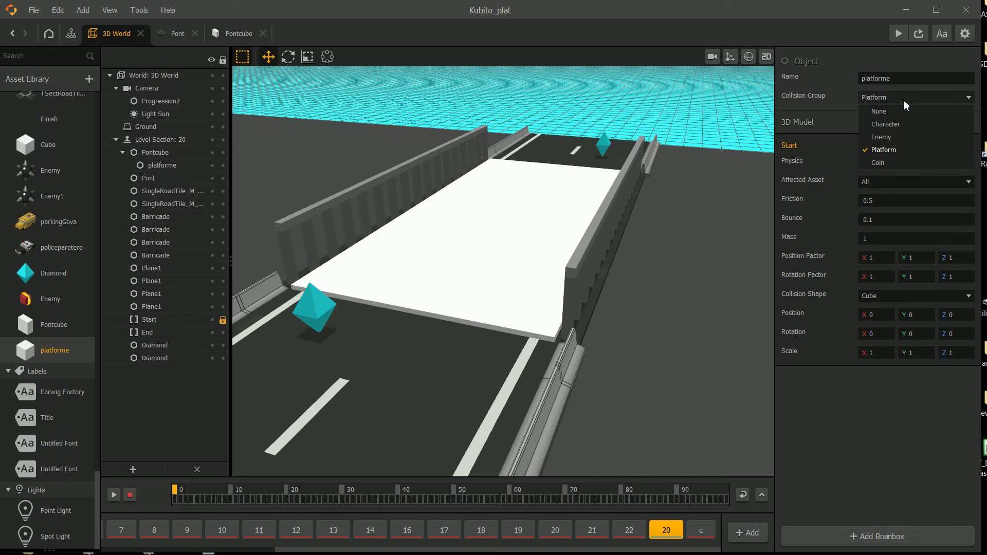
left_click(894, 137)
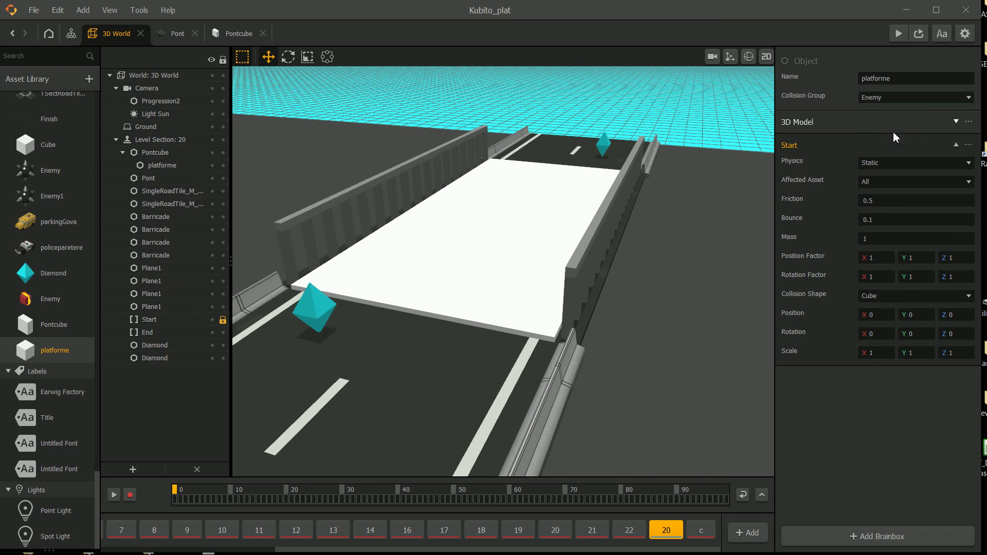
Set the Affected Asset in platforme's Start physics to Character and briefly run the preview.
left_click(892, 178)
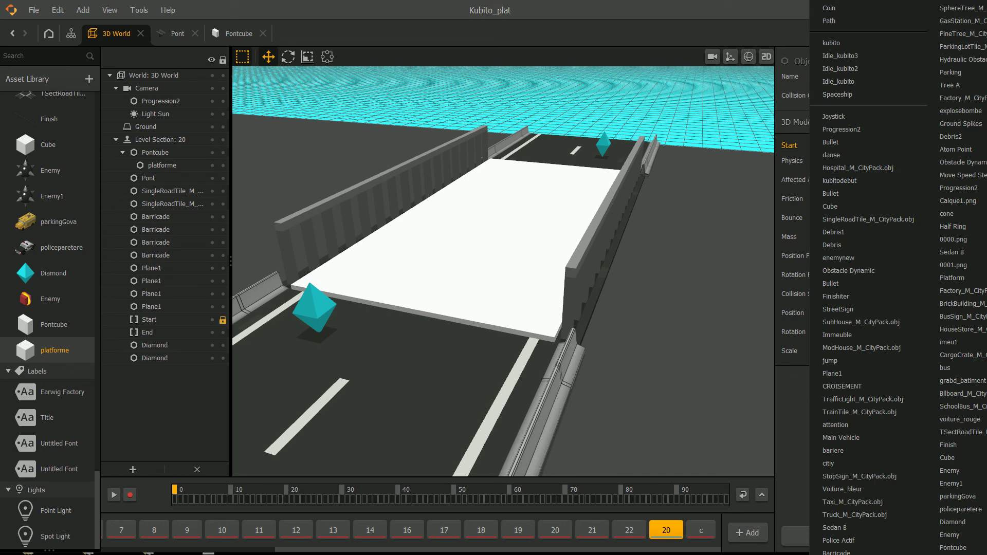
left_click(885, 67)
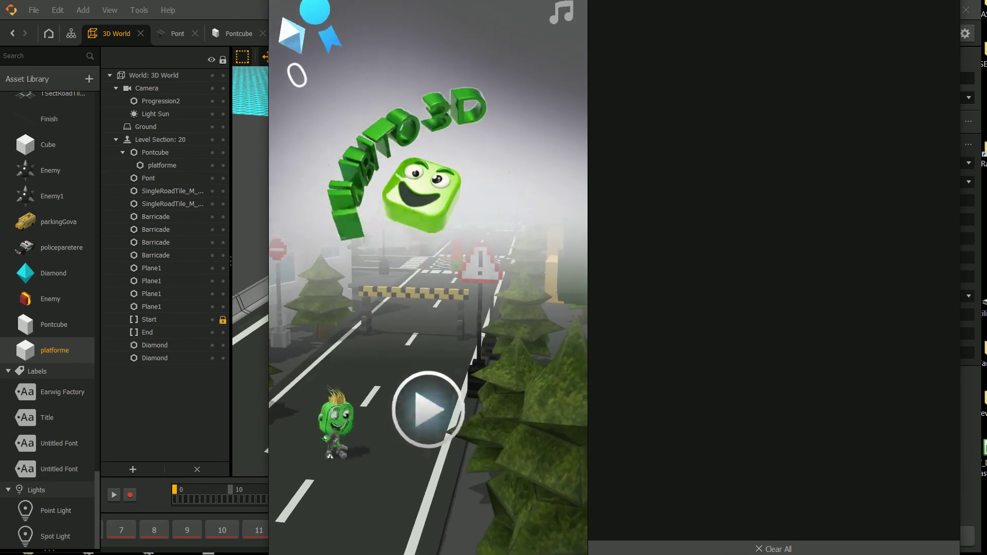
key("Escape")
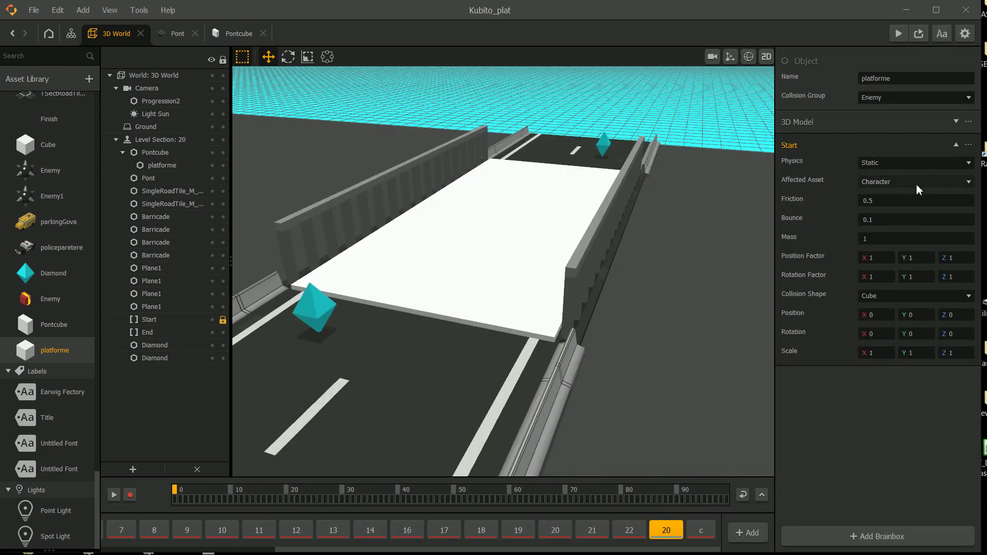
Set the Affected Asset in platforme's Start physics to None and play-test the bridges in the preview.
left_click(916, 184)
left_click(845, 6)
key("ctrl+p")
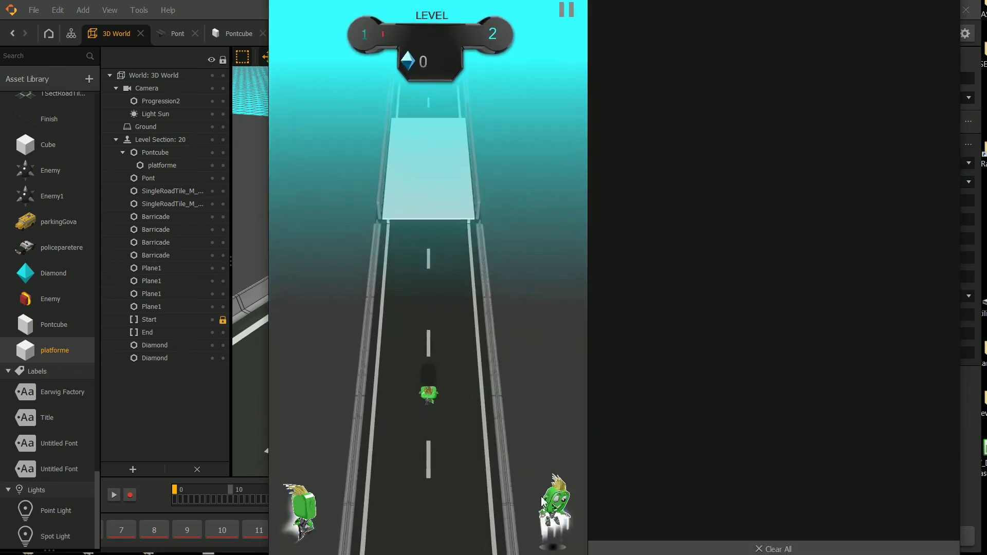
left_click(551, 497)
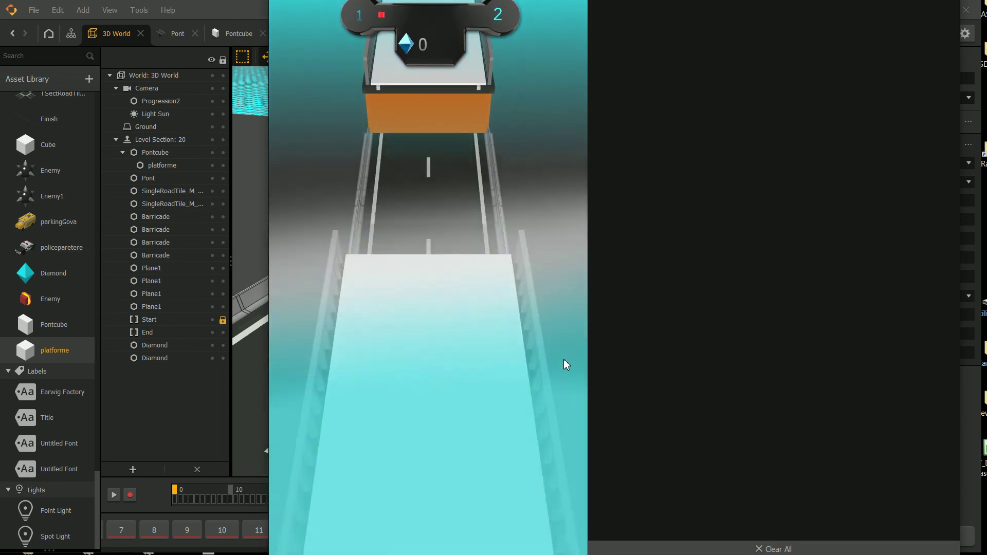
left_click(456, 459)
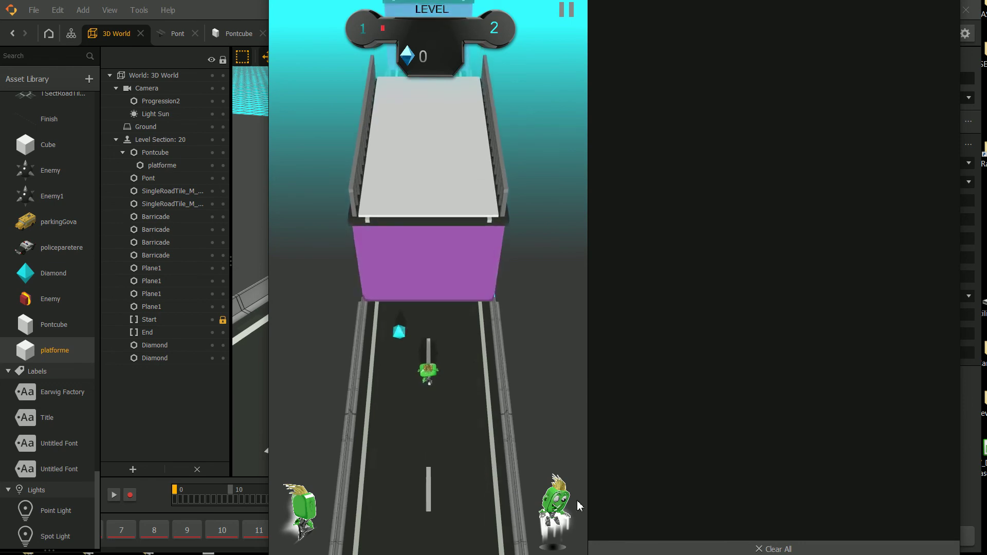
key("Escape")
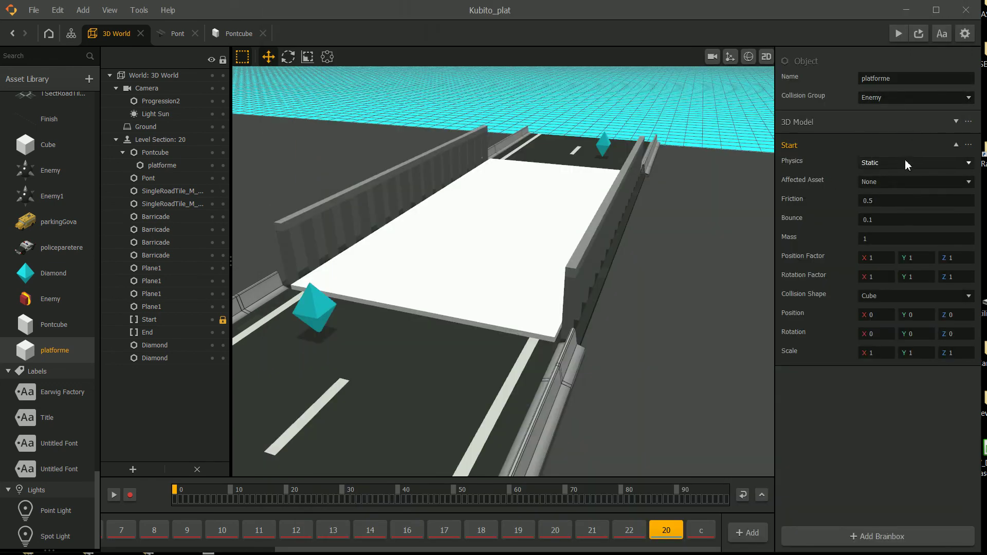
left_click(903, 181)
left_click(702, 224)
left_click(578, 298)
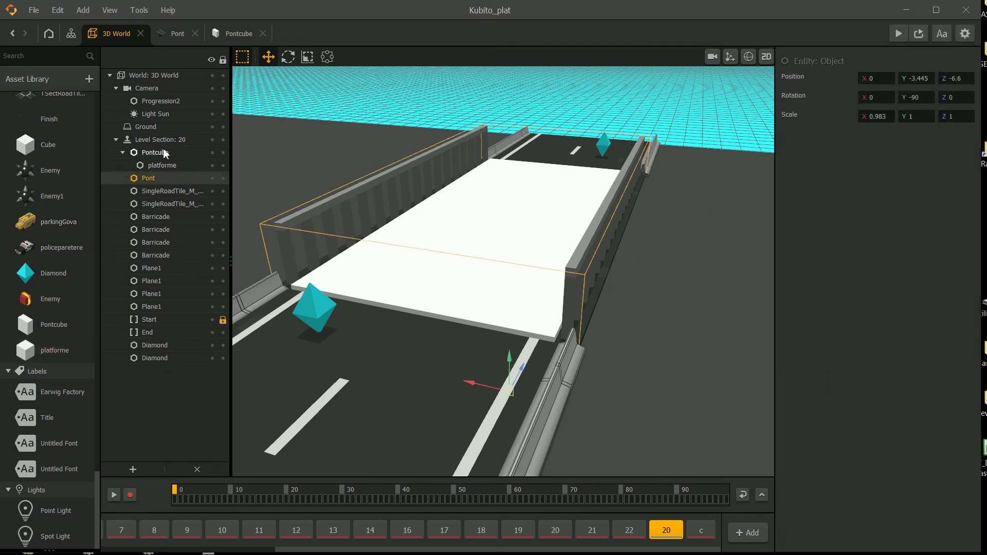
left_click(165, 168)
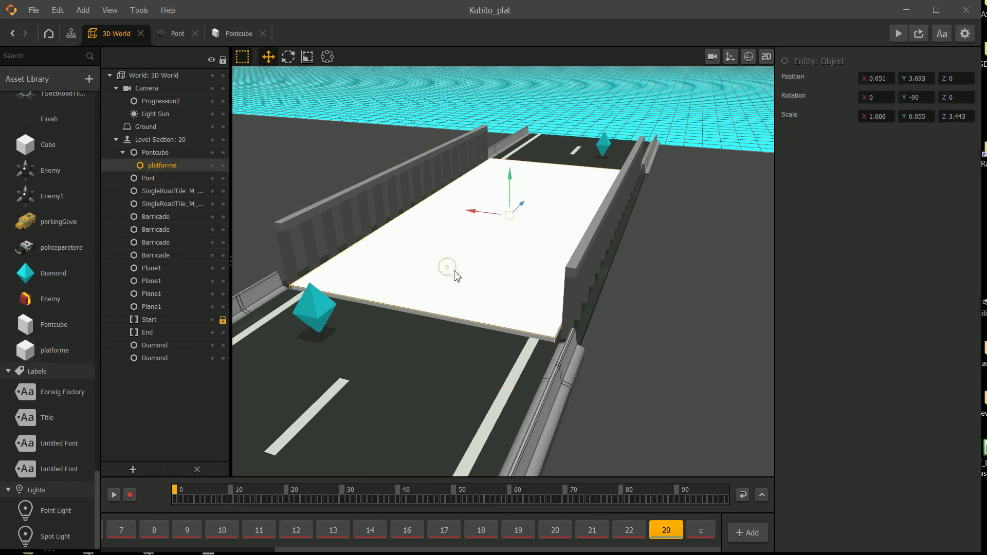
left_click(180, 152)
left_click(167, 165)
Set the collision group of the platforme asset to Platform and play-test the bridges in the preview.
left_click(67, 350)
left_click(889, 100)
left_click(904, 153)
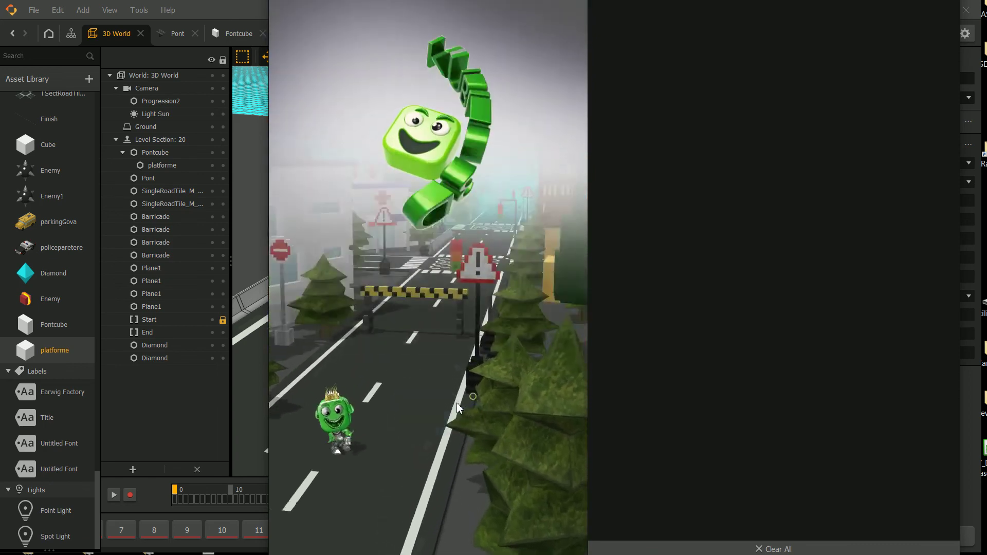
left_click(456, 402)
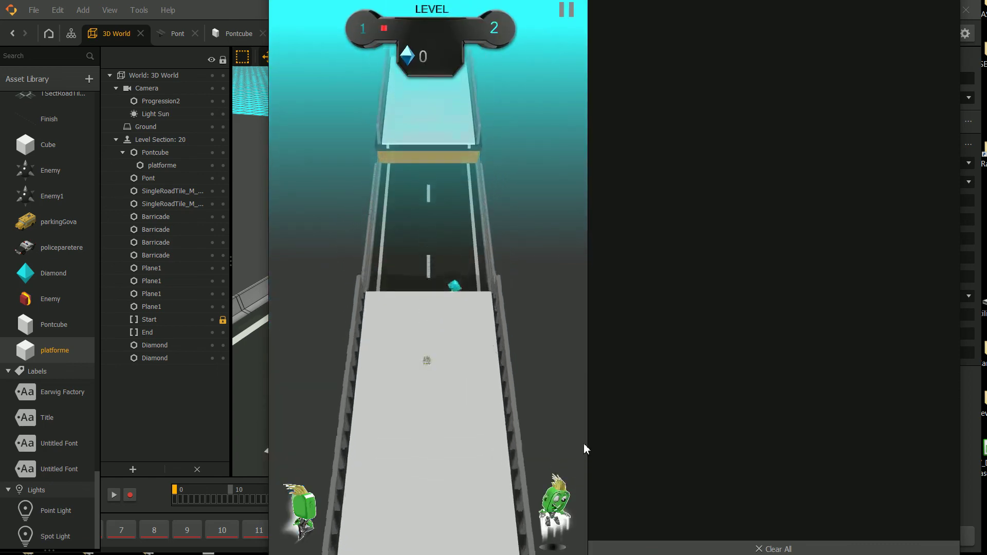
key("Escape")
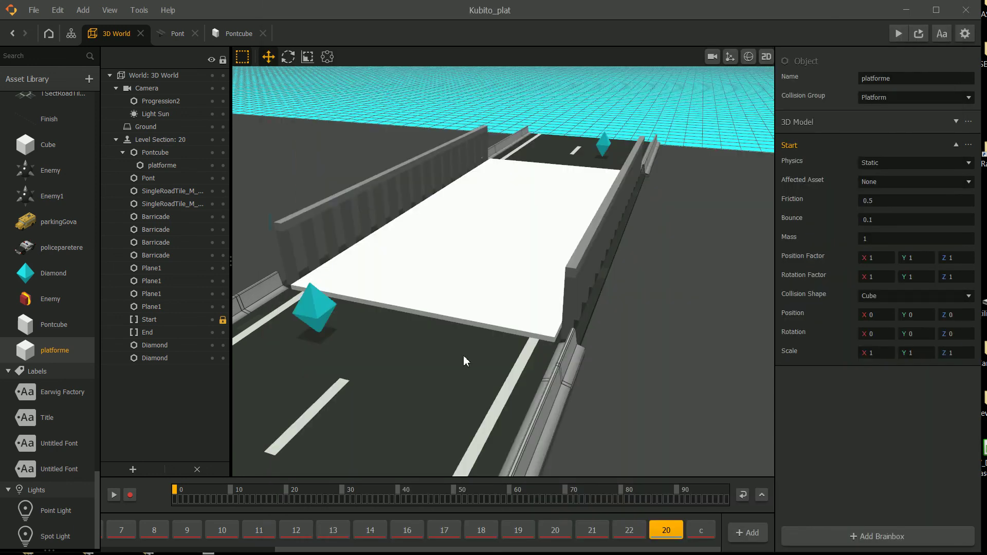
left_click(906, 297)
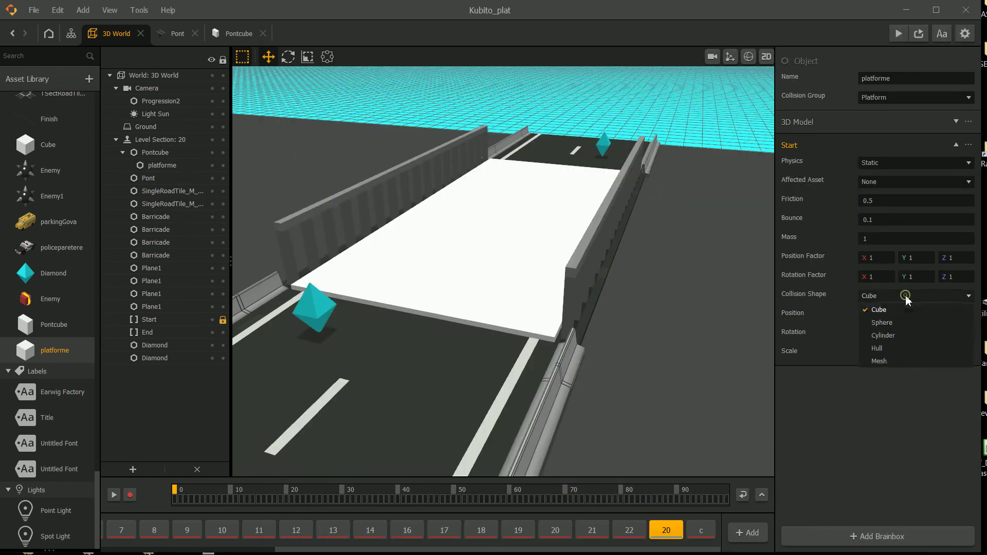
left_click(861, 447)
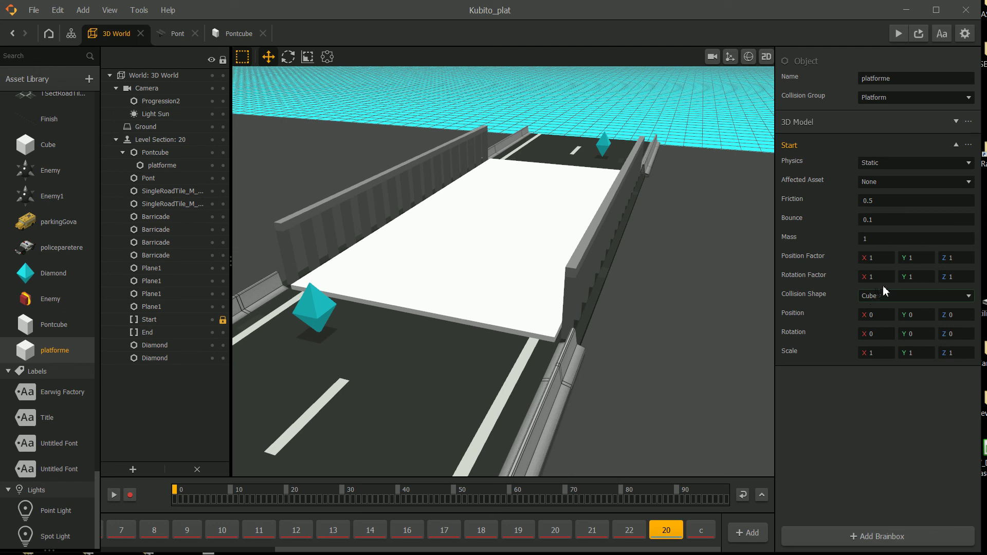
left_click(903, 300)
left_click(864, 456)
Switch the platforme asset's collision group to the first available option and play-test the bridges in the preview.
left_click(905, 98)
left_click(903, 112)
left_click(899, 33)
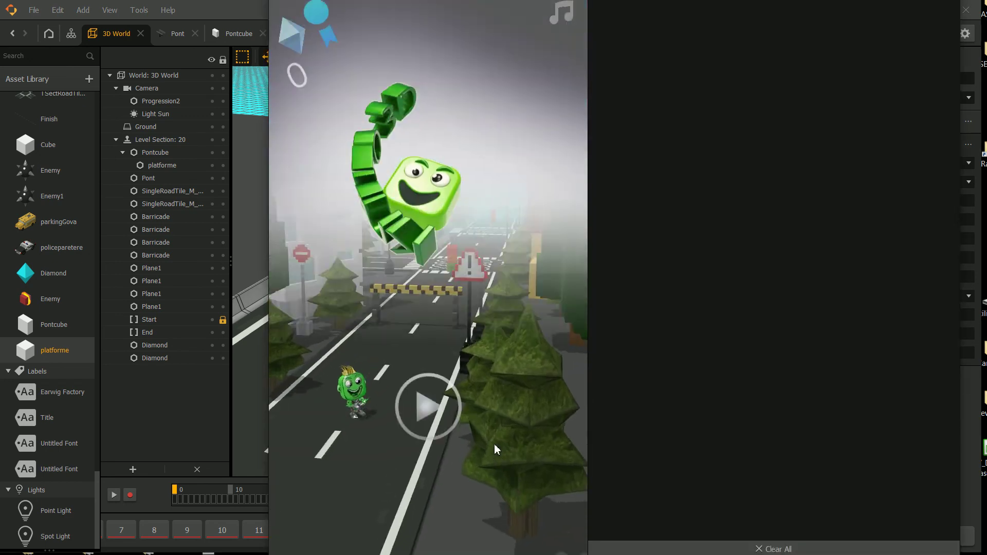
left_click(427, 407)
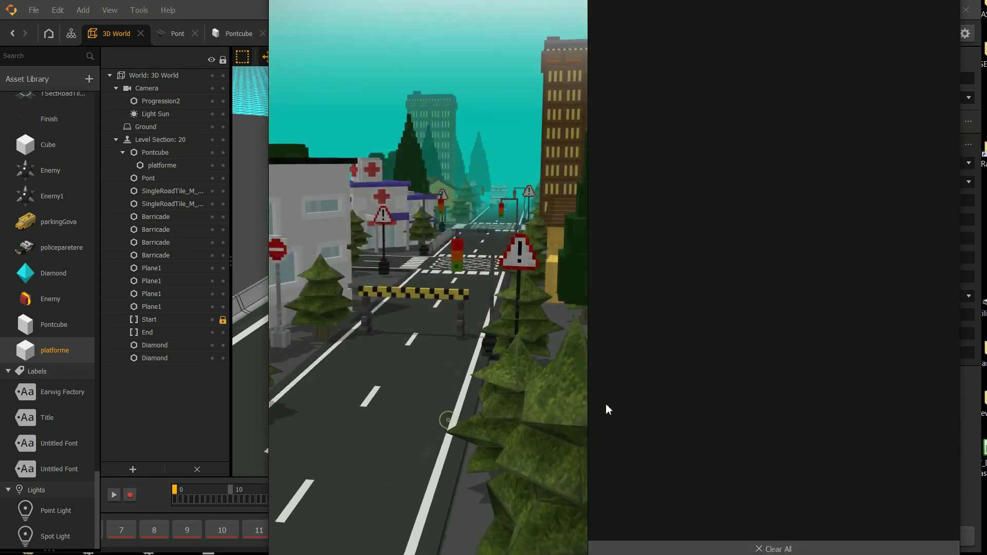